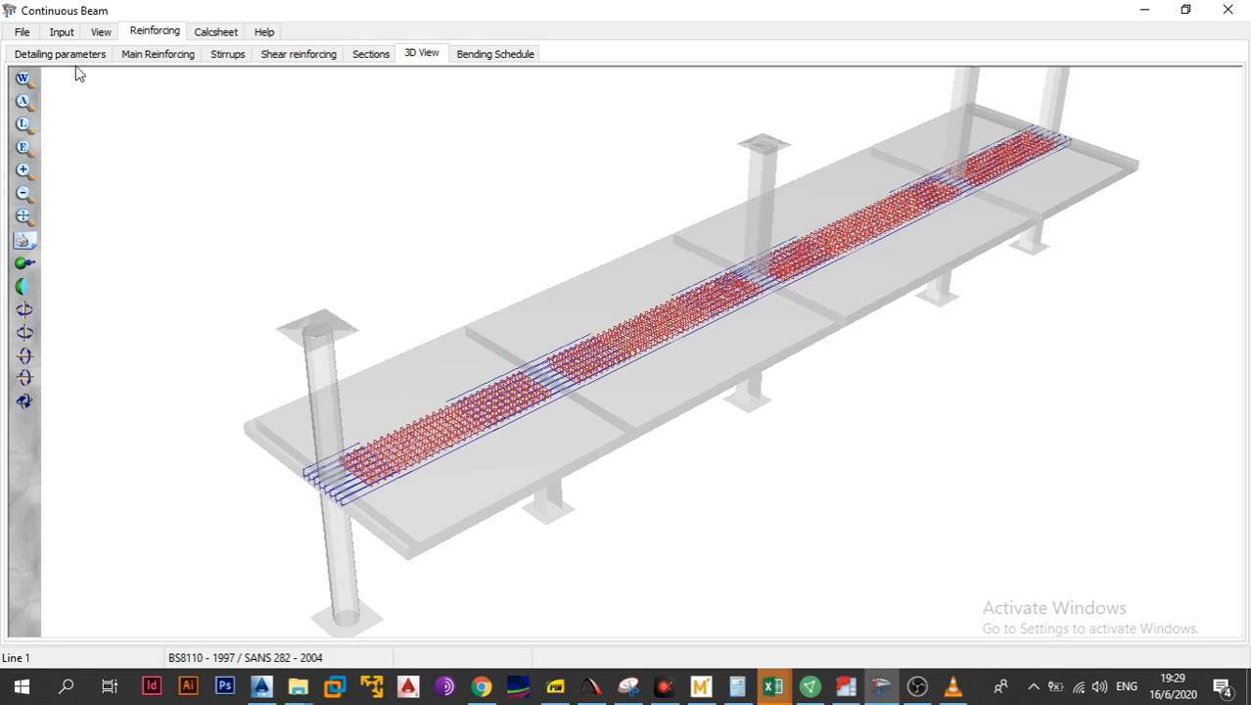
Review the Continuous Beam input parameters and the flat slab detailing parameters, including column strip moment percentages and the per-span values
click(63, 33)
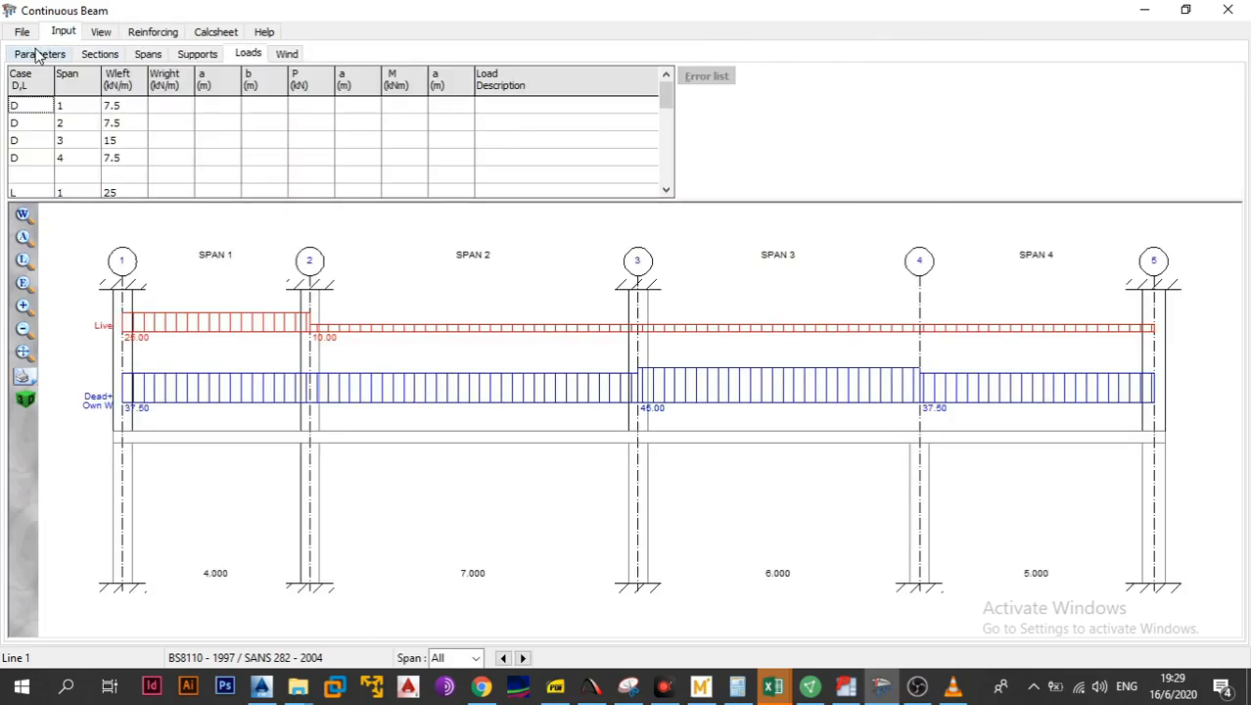
click(37, 53)
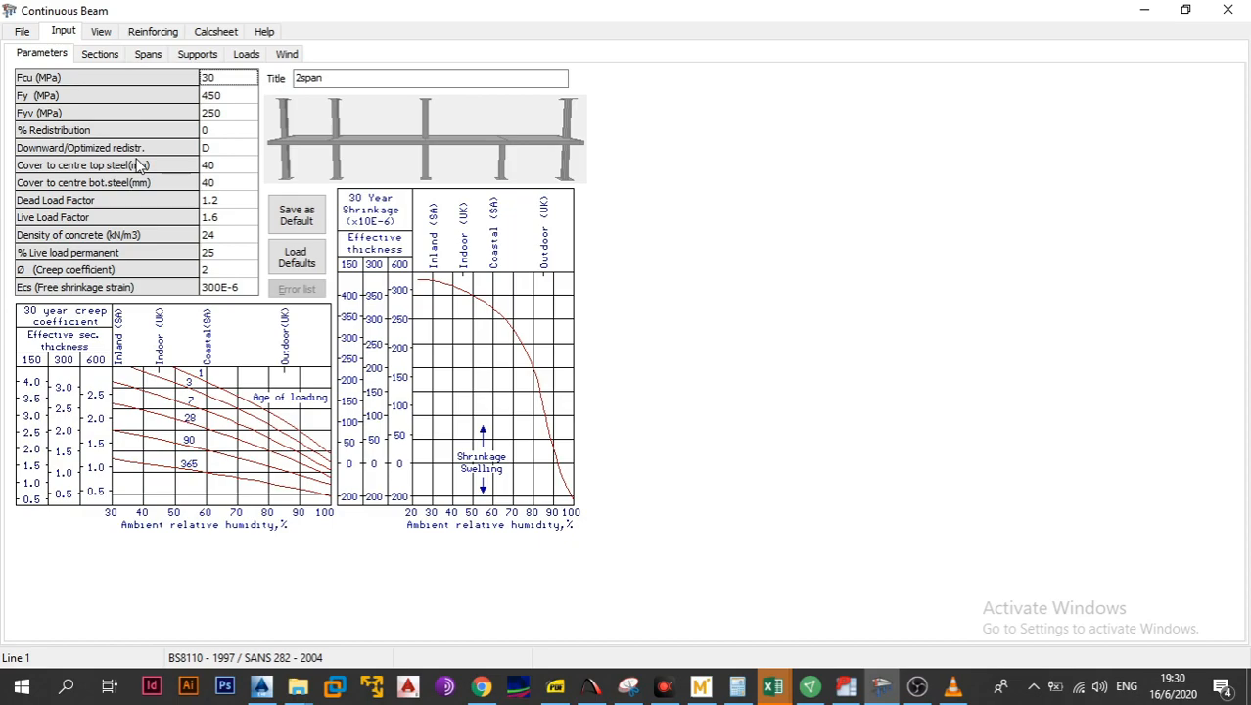
click(153, 31)
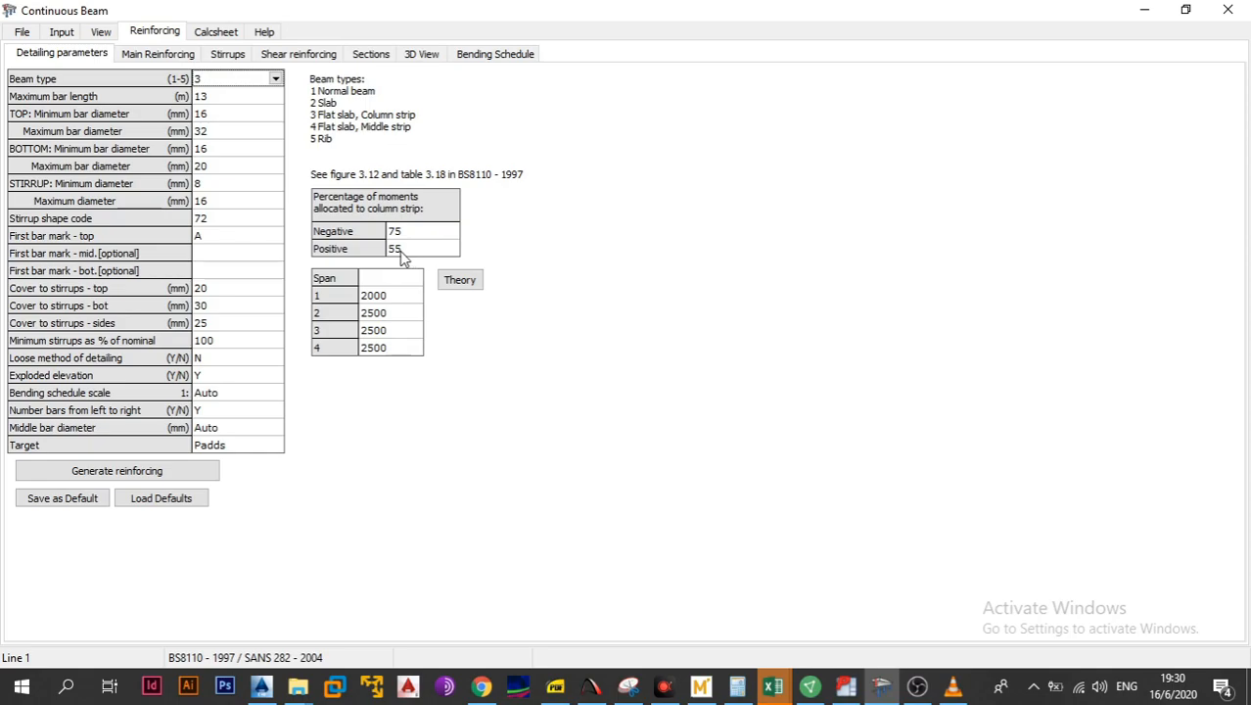
key(Tab)
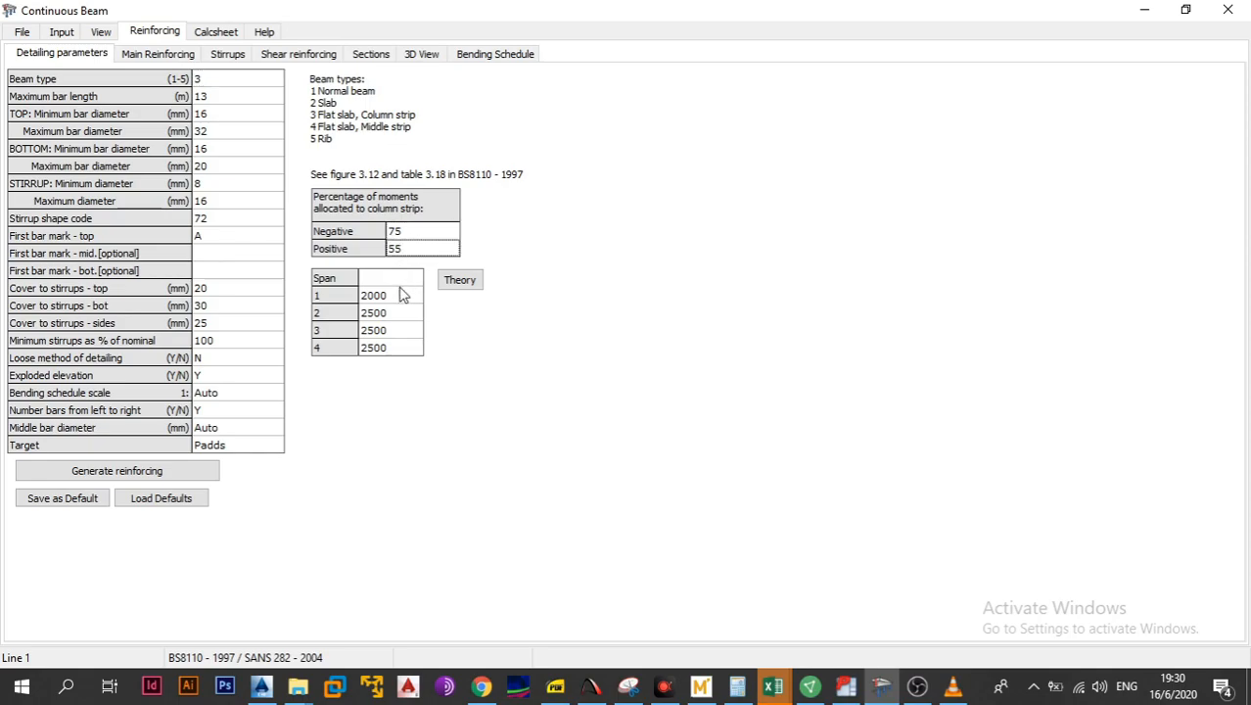
click(400, 295)
click(400, 313)
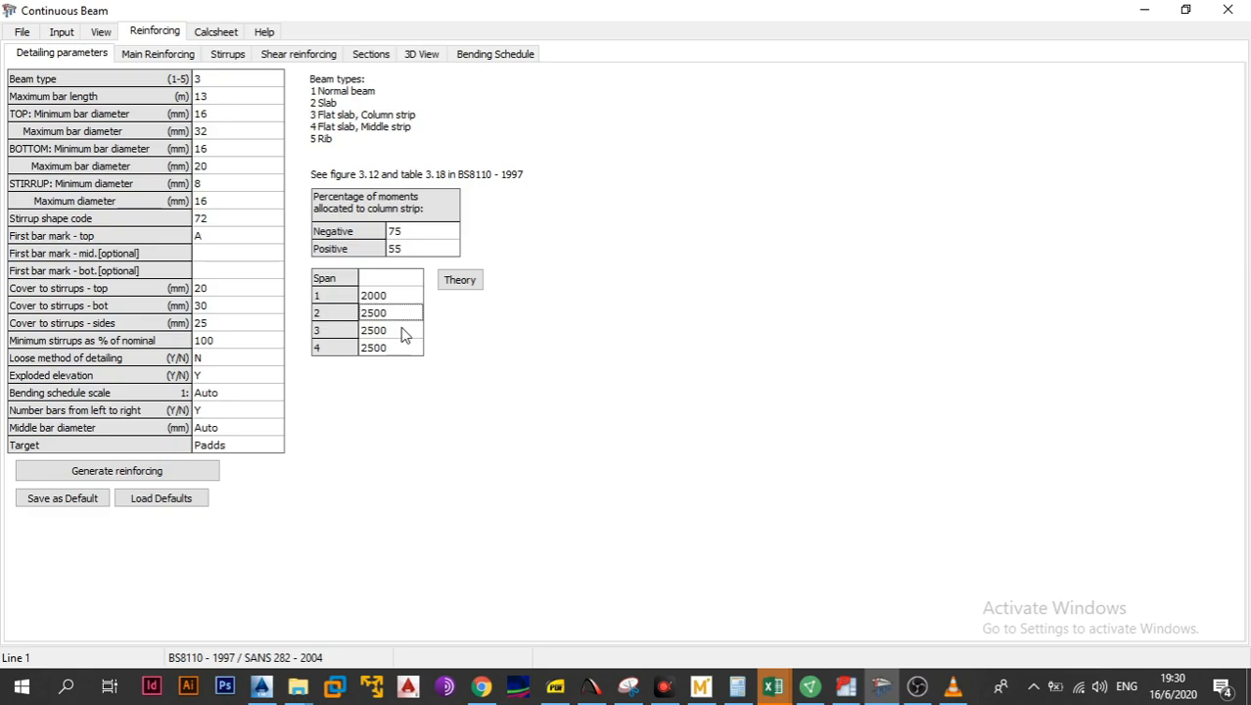
Switch to the TUTORIAL LAYOUTS_recover004 drawing, clear the hatch selection and examine the sequence of slab strip layouts
click(280, 692)
scroll(451, 440, down, 5)
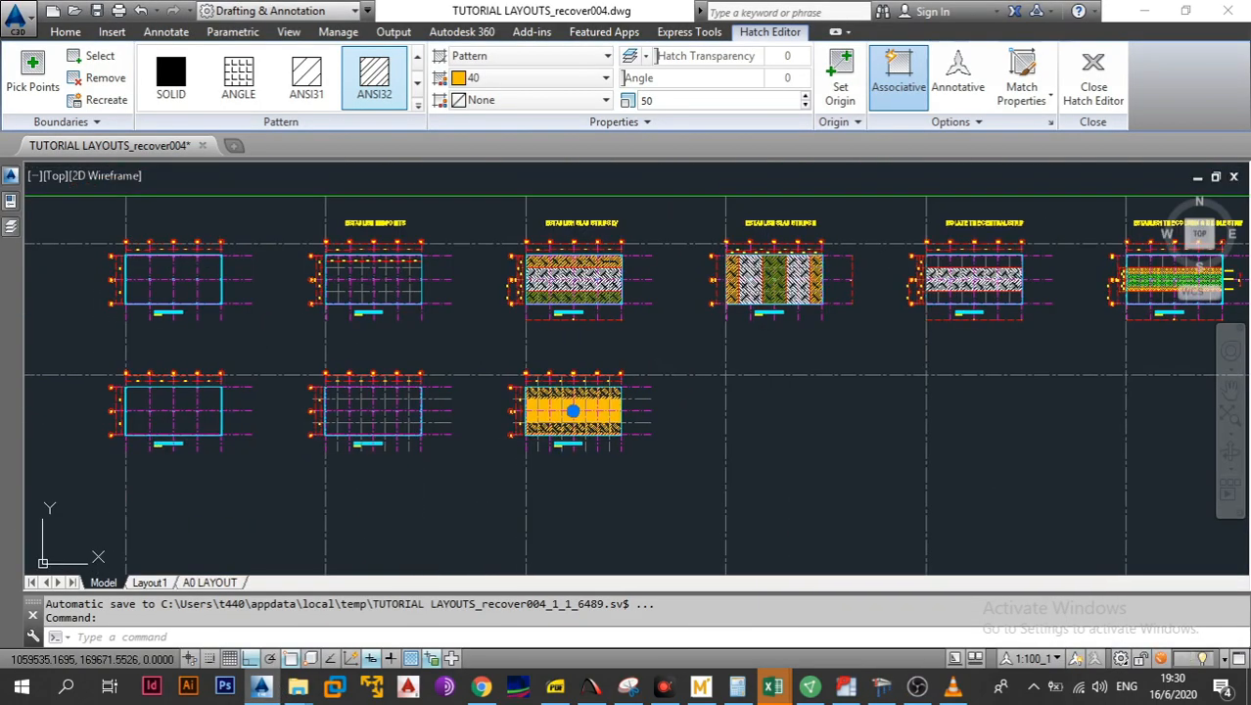
scroll(612, 383, down, 3)
key(Escape)
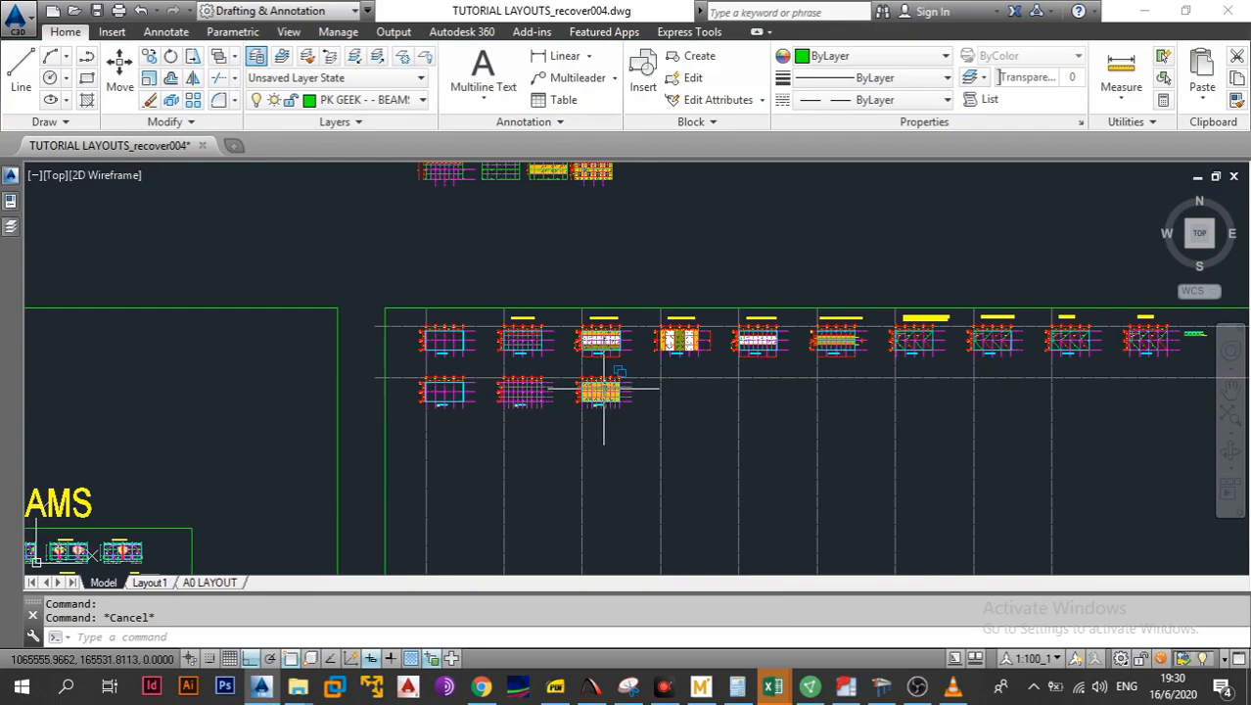
scroll(604, 392, up, 3)
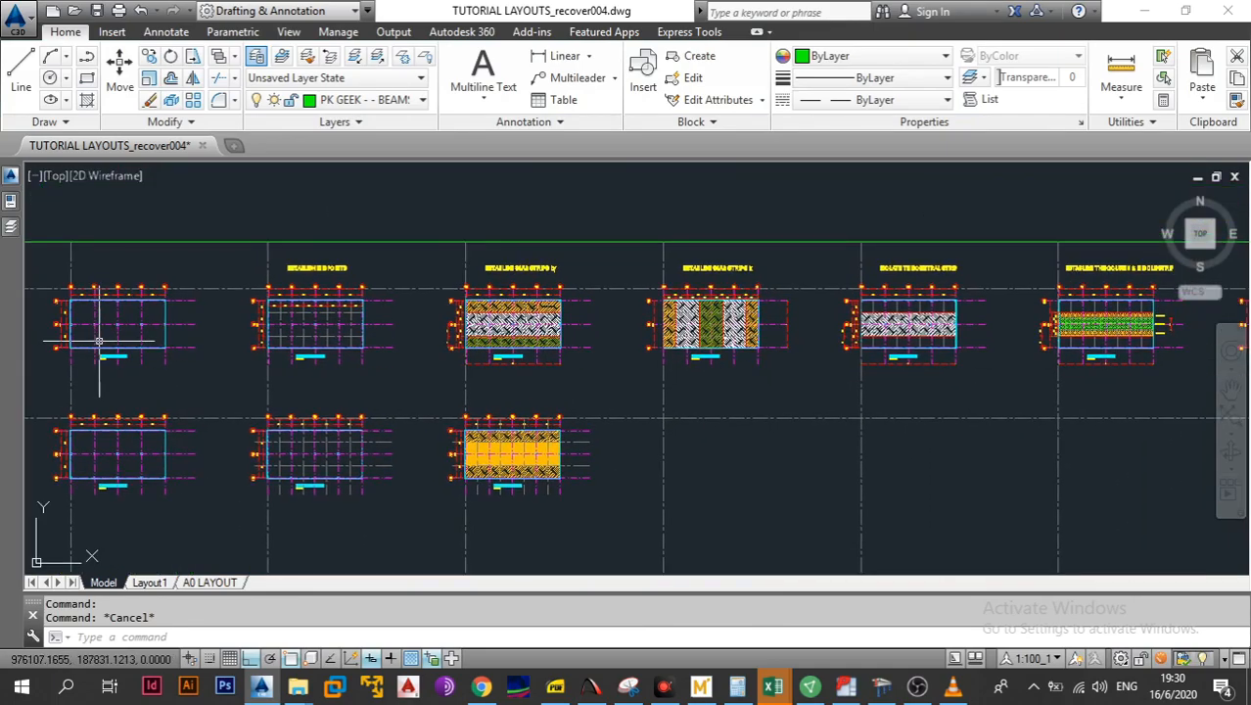
scroll(99, 341, up, 2)
scroll(196, 377, up, 2)
scroll(125, 358, down, 4)
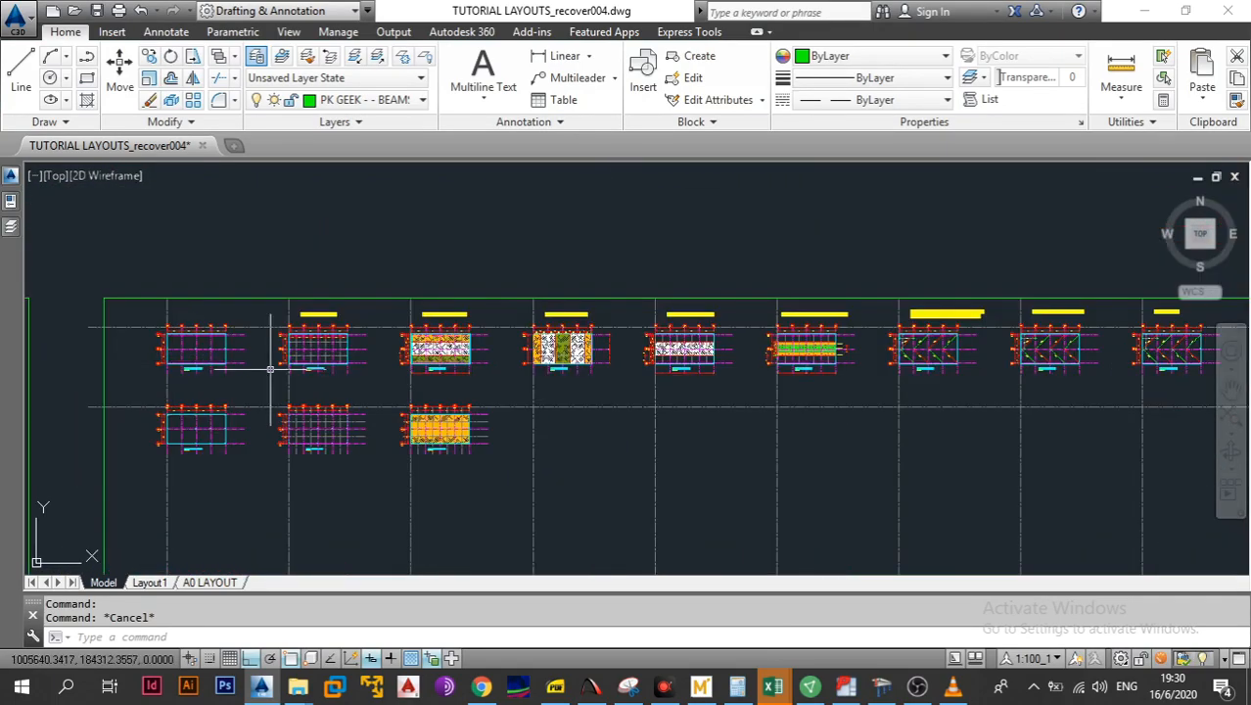
drag(816, 373, 321, 406)
drag(721, 413, 950, 415)
drag(511, 410, 665, 406)
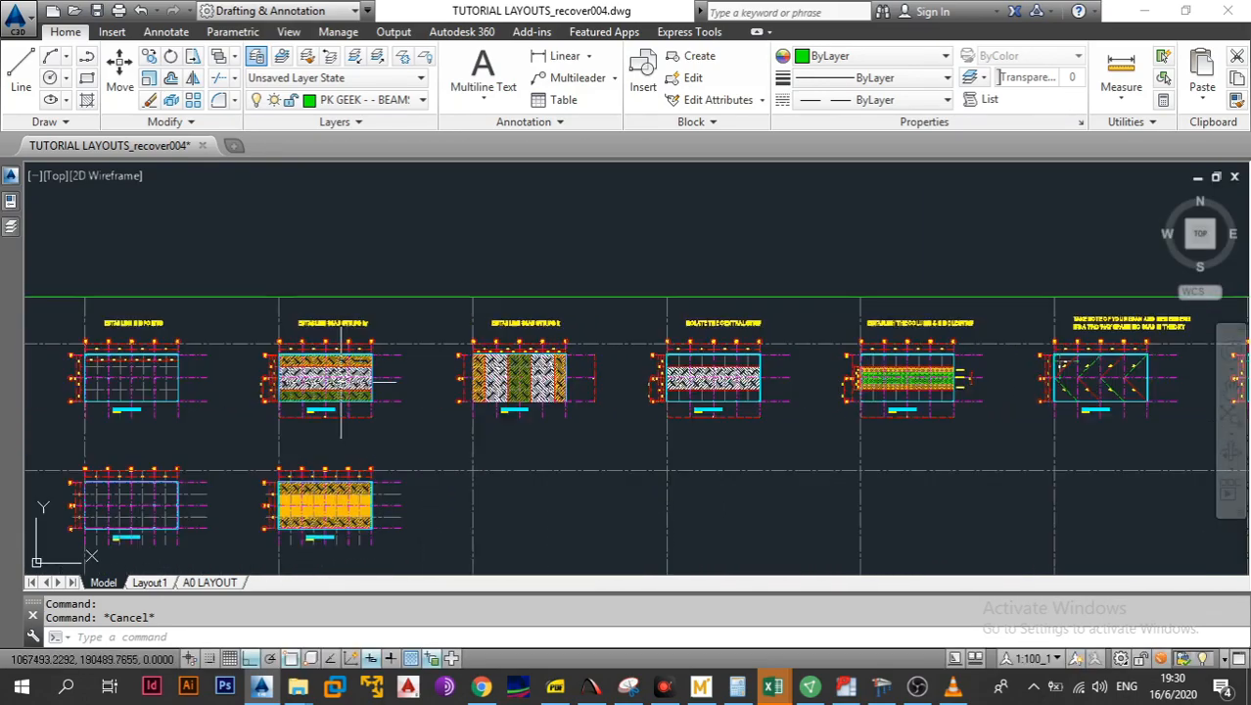
scroll(341, 382, up, 4)
drag(303, 391, 464, 364)
Delete the second and third layouts in the lower row, including the one with the orange hatch
scroll(421, 387, down, 5)
scroll(370, 349, up, 2)
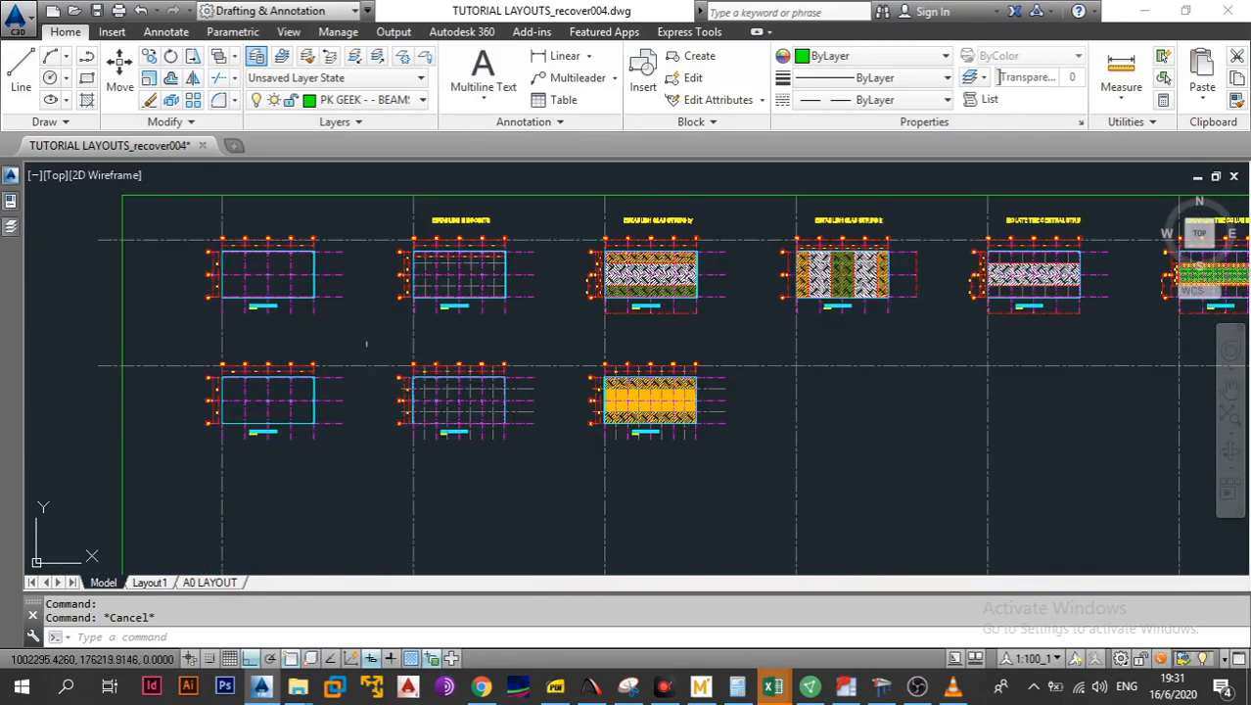
click(371, 350)
click(760, 469)
key(Delete)
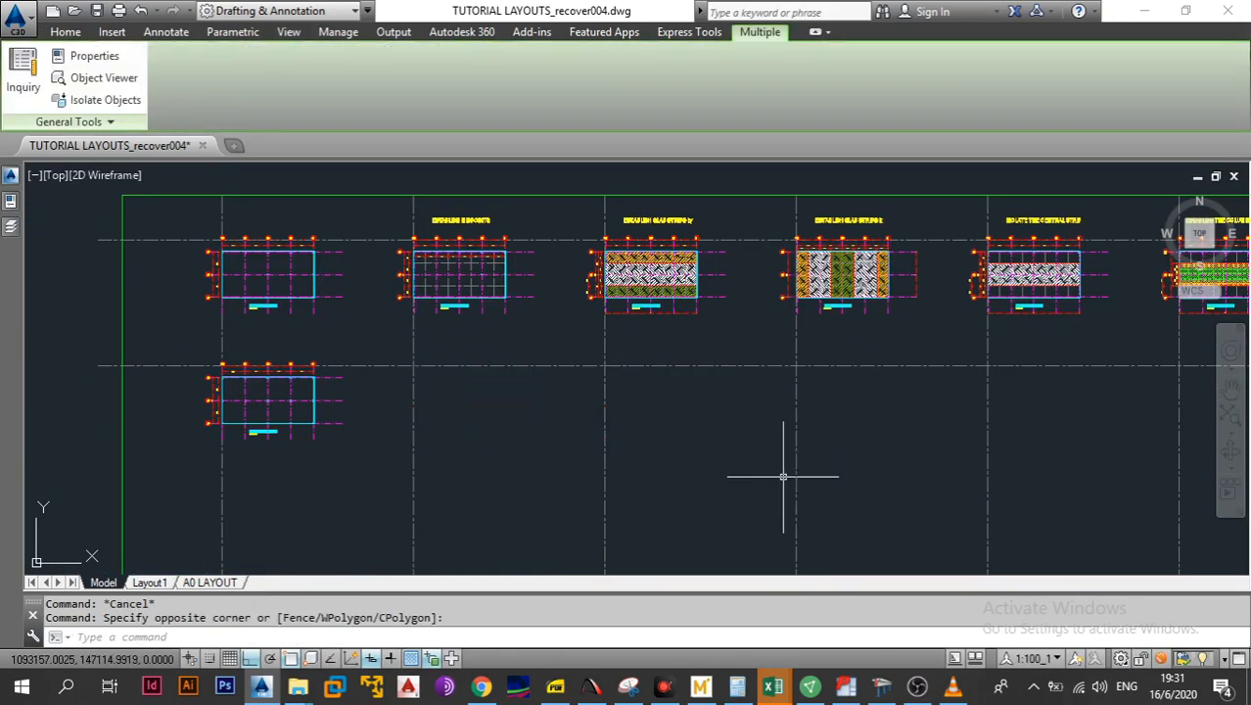
Examine the first floor layout without beams, checking its column grid A–E by 1–3
scroll(311, 364, up, 3)
scroll(306, 372, up, 4)
mouse_move(240, 315)
mouse_down()
mouse_move(305, 478)
mouse_move(314, 412)
mouse_up()
scroll(299, 413, up, 2)
scroll(306, 411, down, 2)
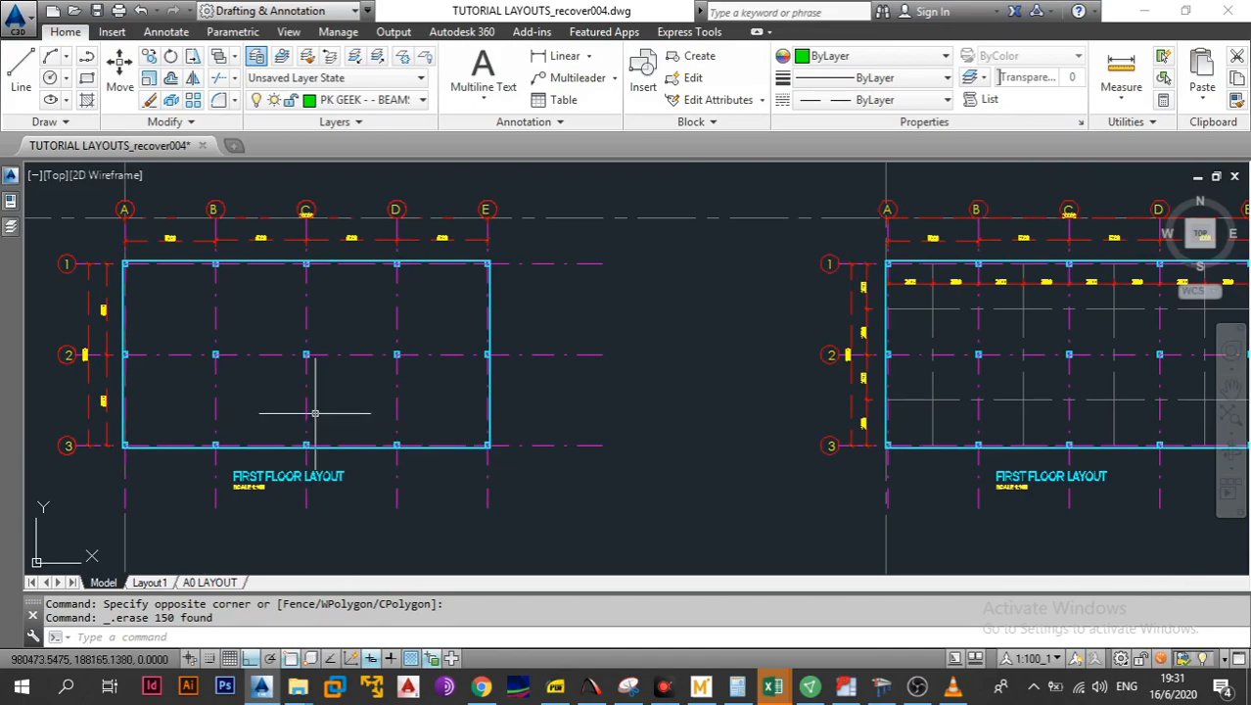
drag(335, 387, 370, 396)
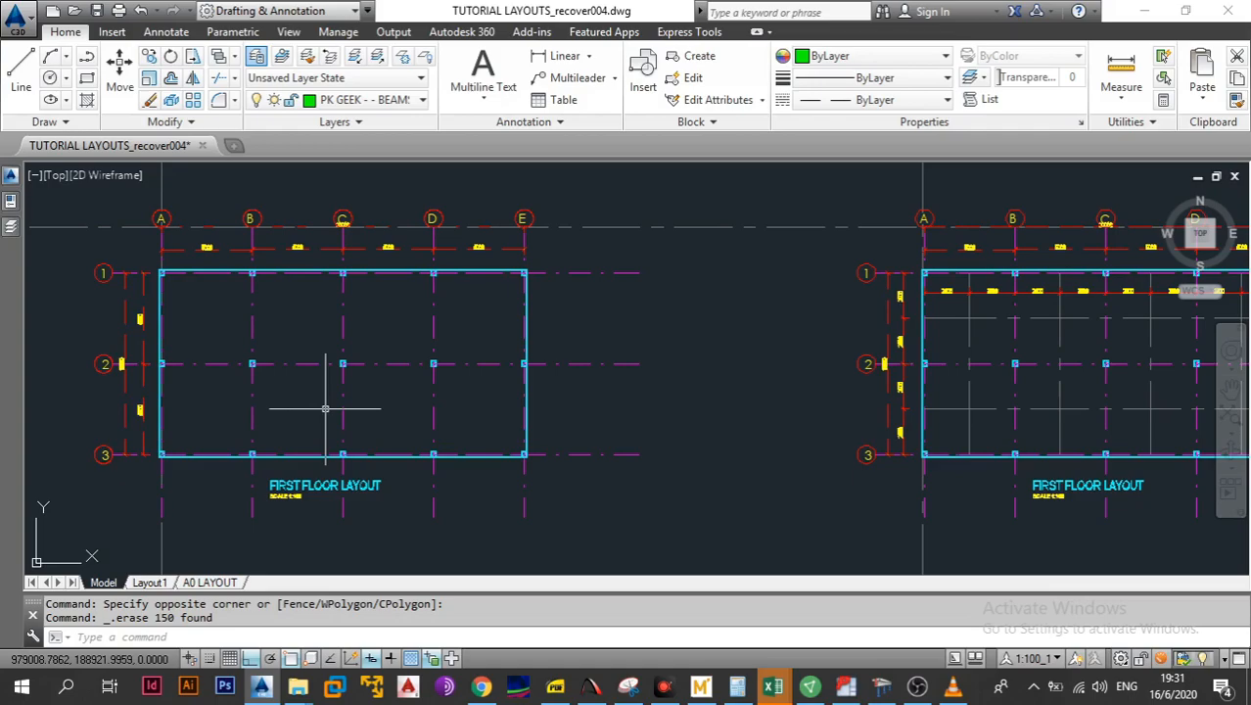
drag(304, 394, 335, 394)
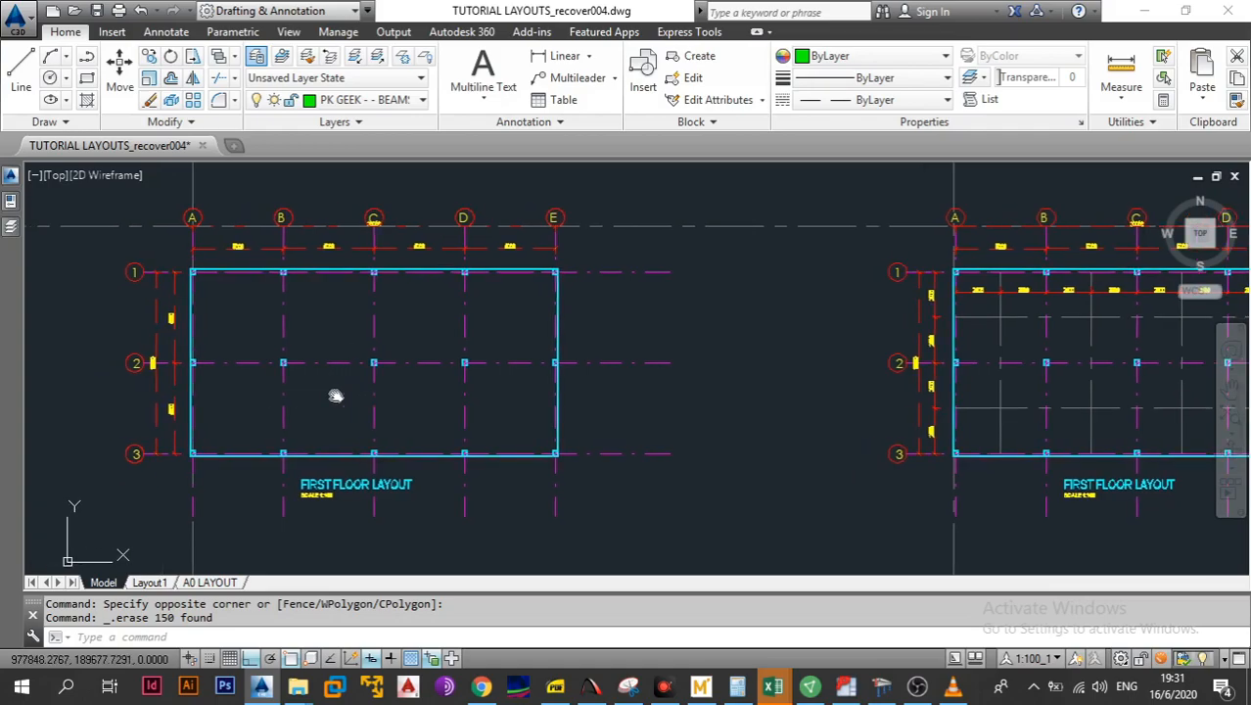
Examine the beam-supported first floor layout, checking its RC beam labels, slab note and column positions
scroll(336, 424, down, 6)
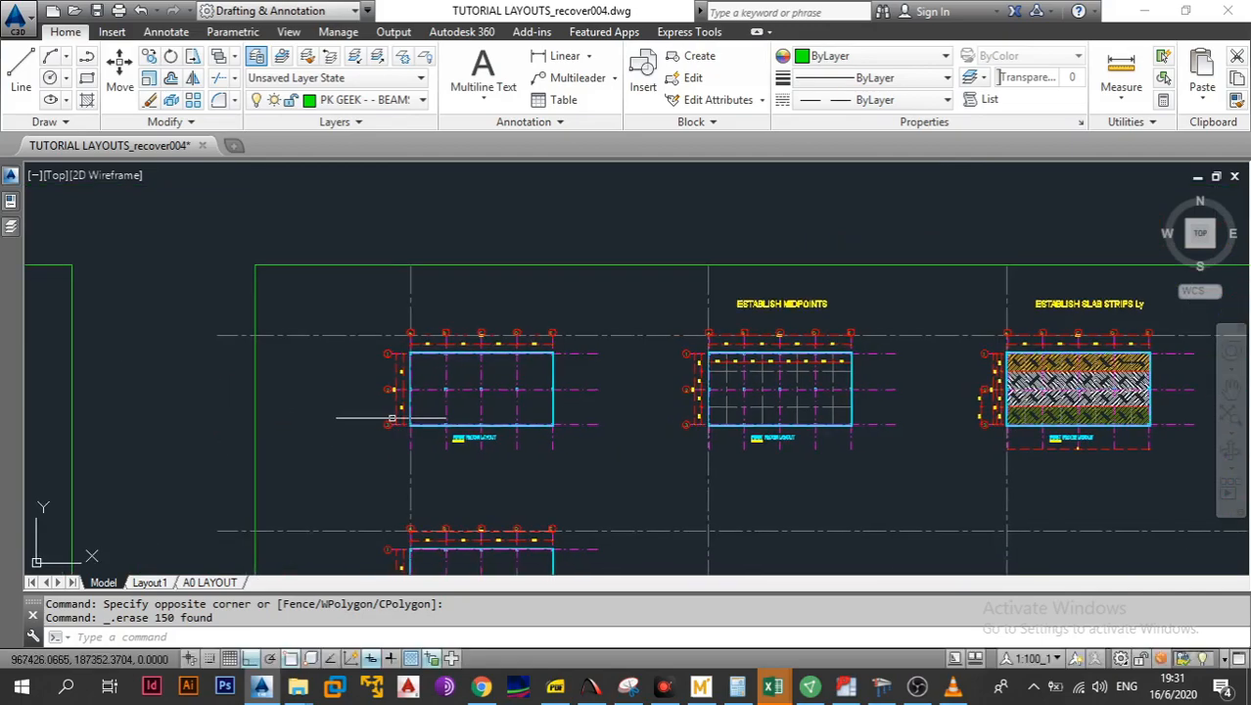
scroll(532, 406, down, 2)
drag(340, 436, 623, 436)
drag(416, 440, 570, 411)
scroll(384, 419, up, 8)
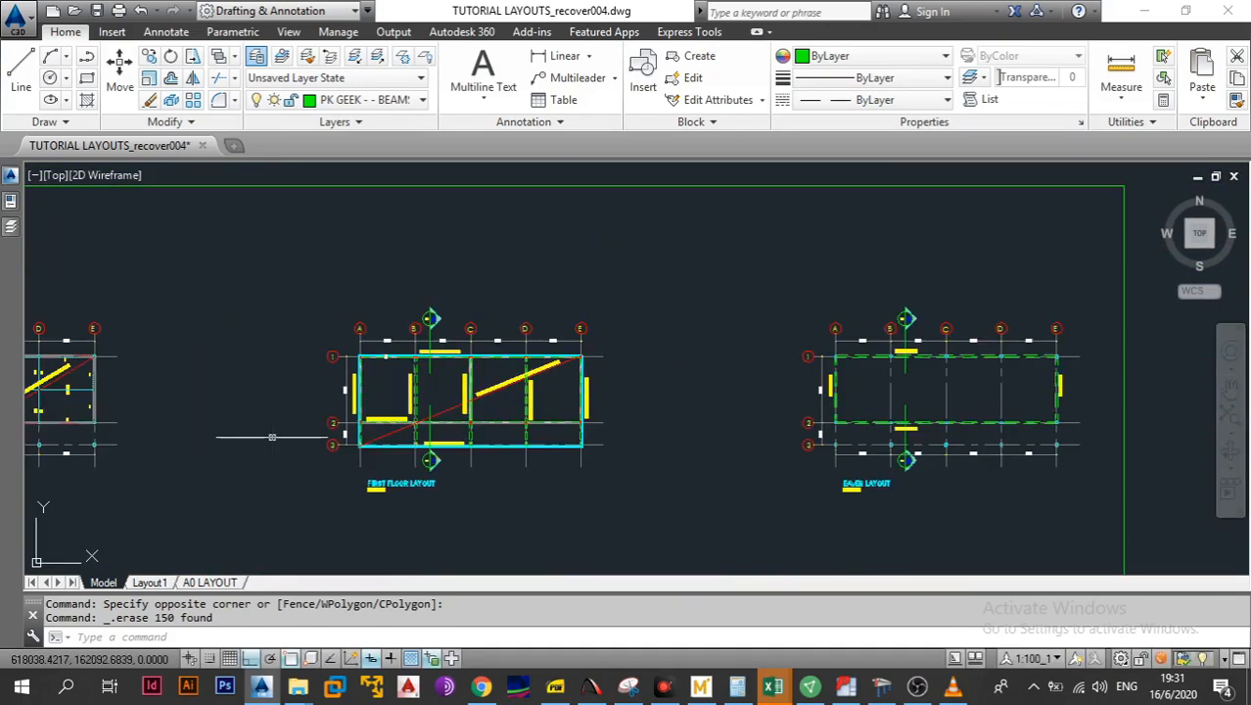
scroll(440, 455, up, 4)
drag(494, 423, 436, 438)
mouse_move(497, 391)
mouse_down()
mouse_move(455, 445)
mouse_move(407, 455)
mouse_up()
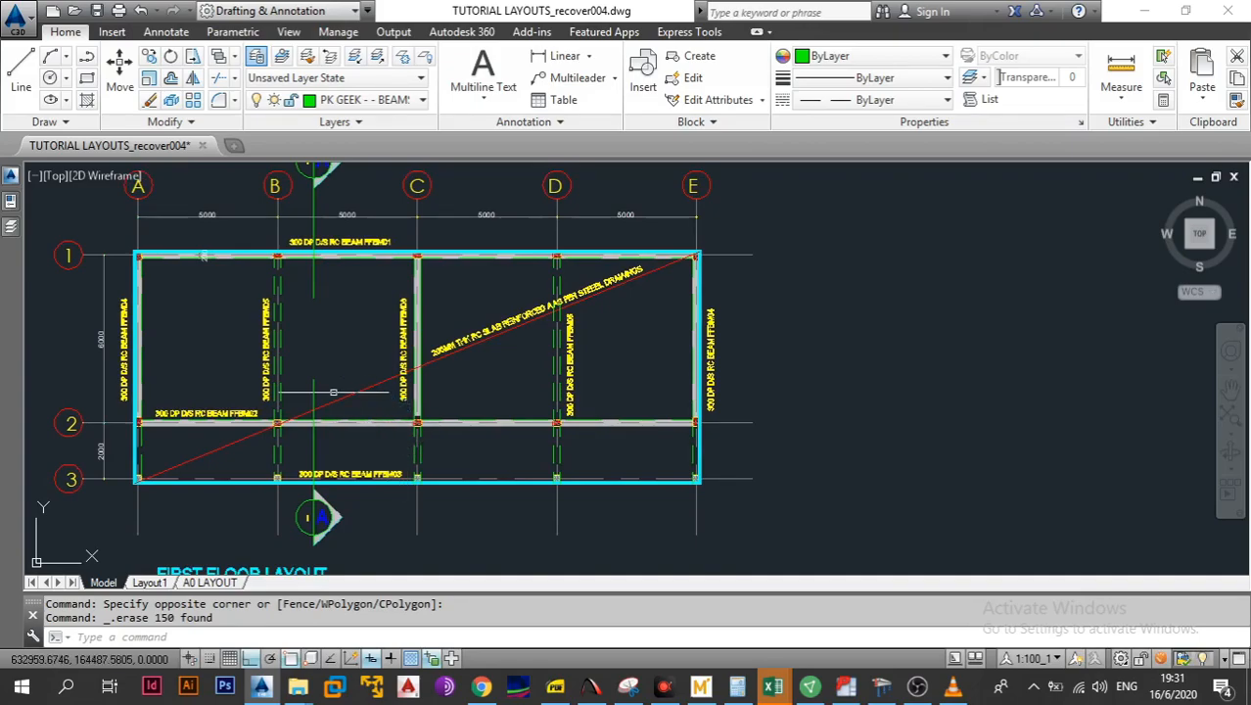
drag(332, 392, 353, 367)
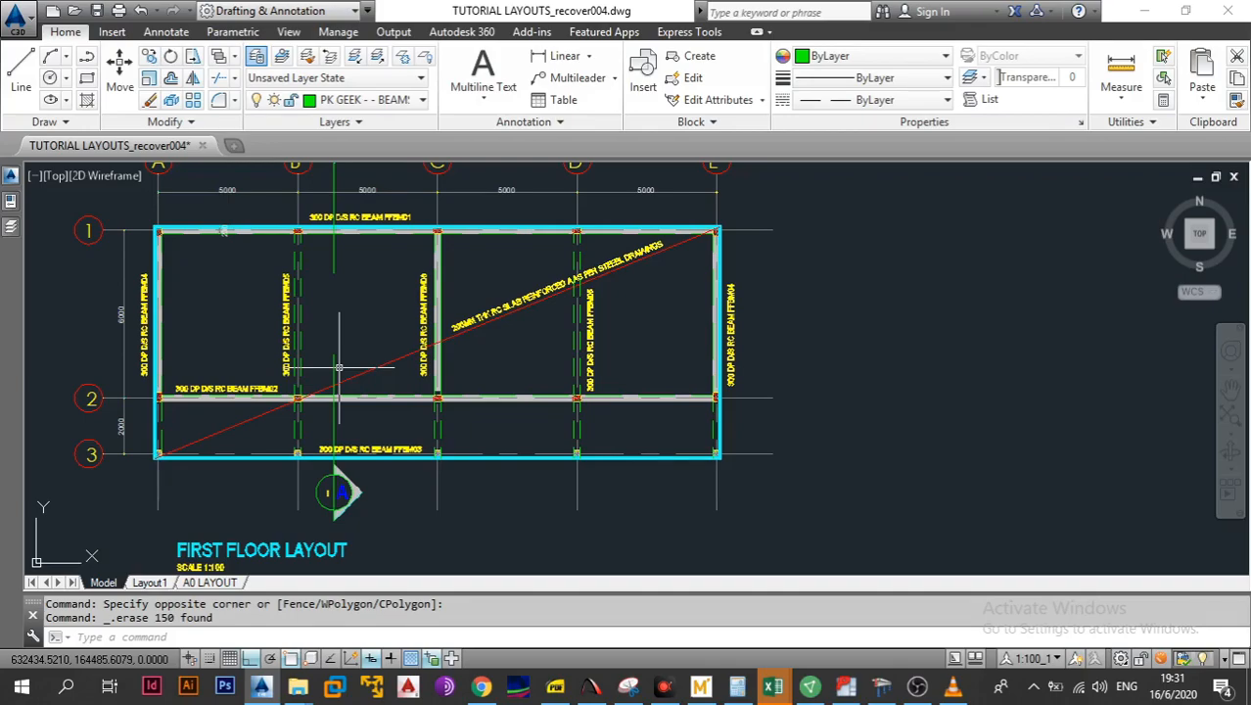
Return to the beamless first floor layout and inspect its columns, bay dimensions and slab edges up close
scroll(338, 368, down, 7)
drag(340, 368, 22, 376)
drag(875, 319, 152, 333)
scroll(512, 321, up, 6)
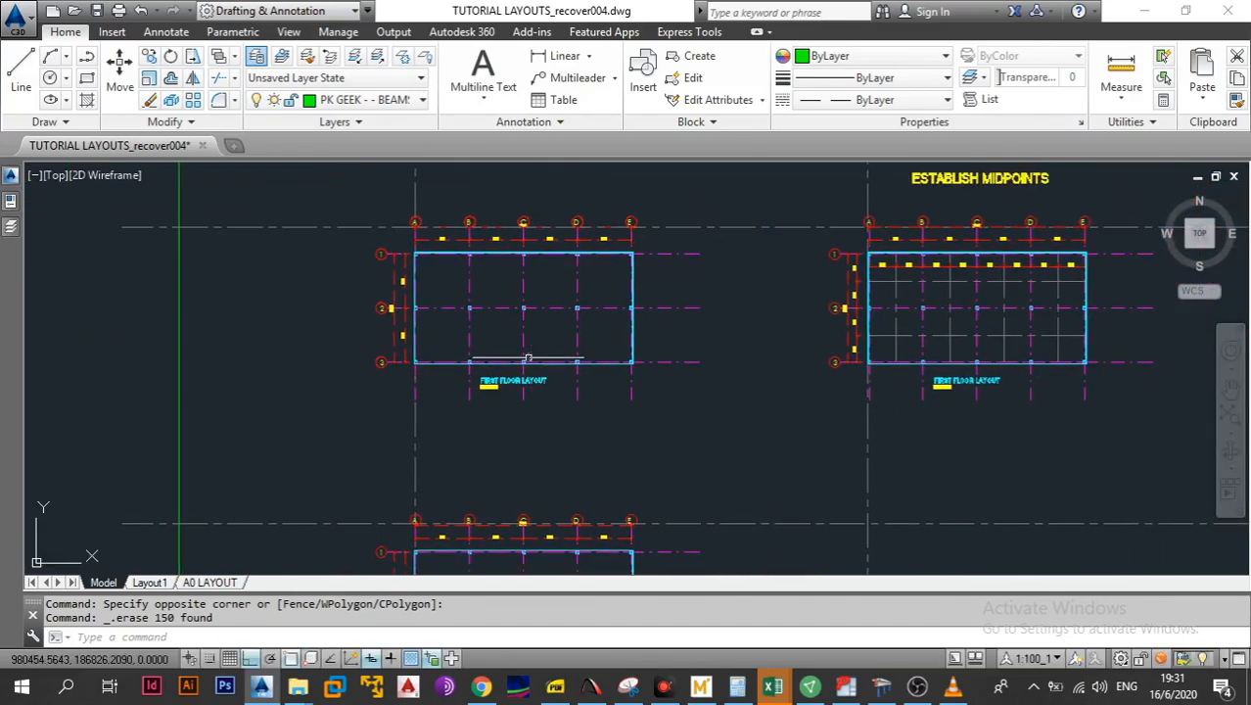
scroll(296, 368, up, 4)
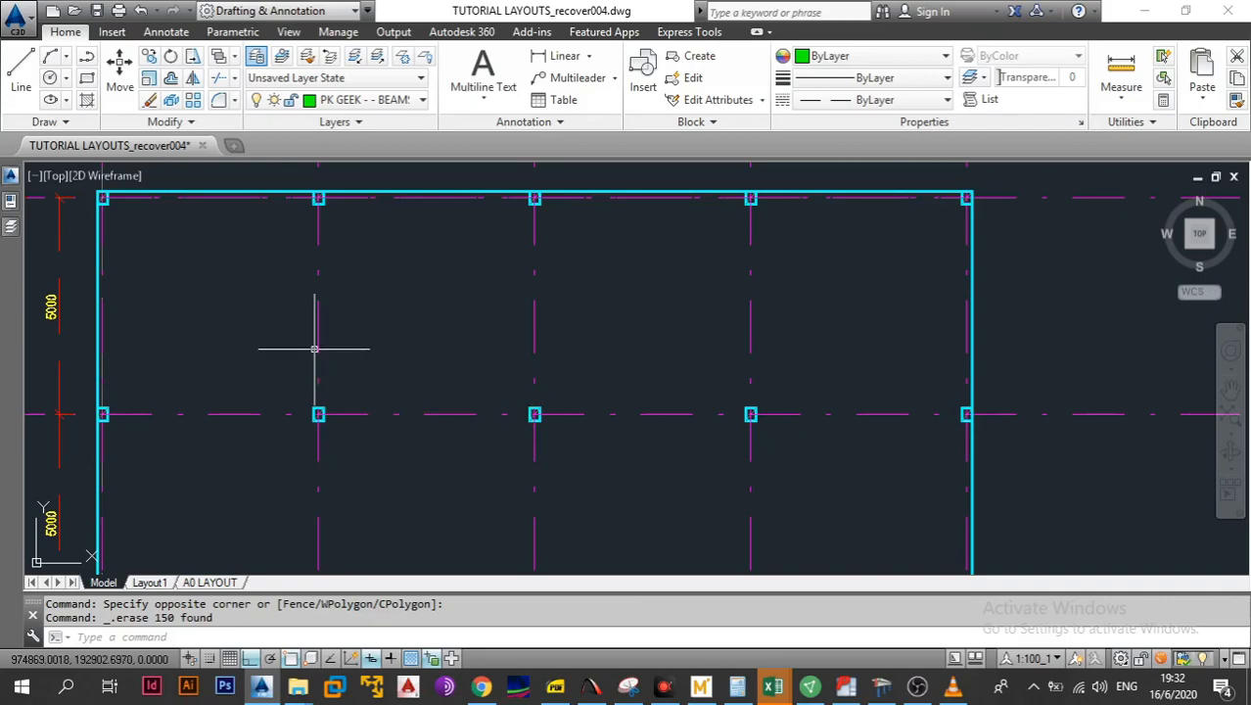
scroll(314, 347, down, 3)
scroll(381, 382, up, 1)
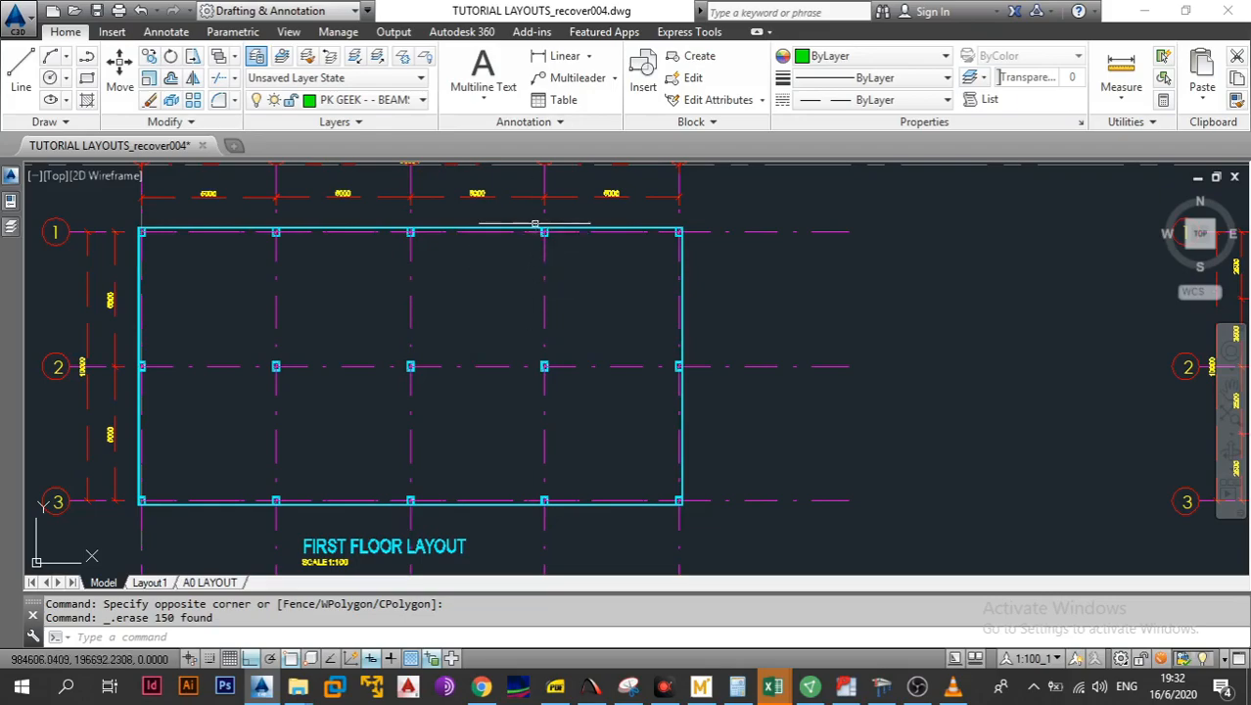
scroll(546, 226, up, 4)
scroll(548, 250, down, 3)
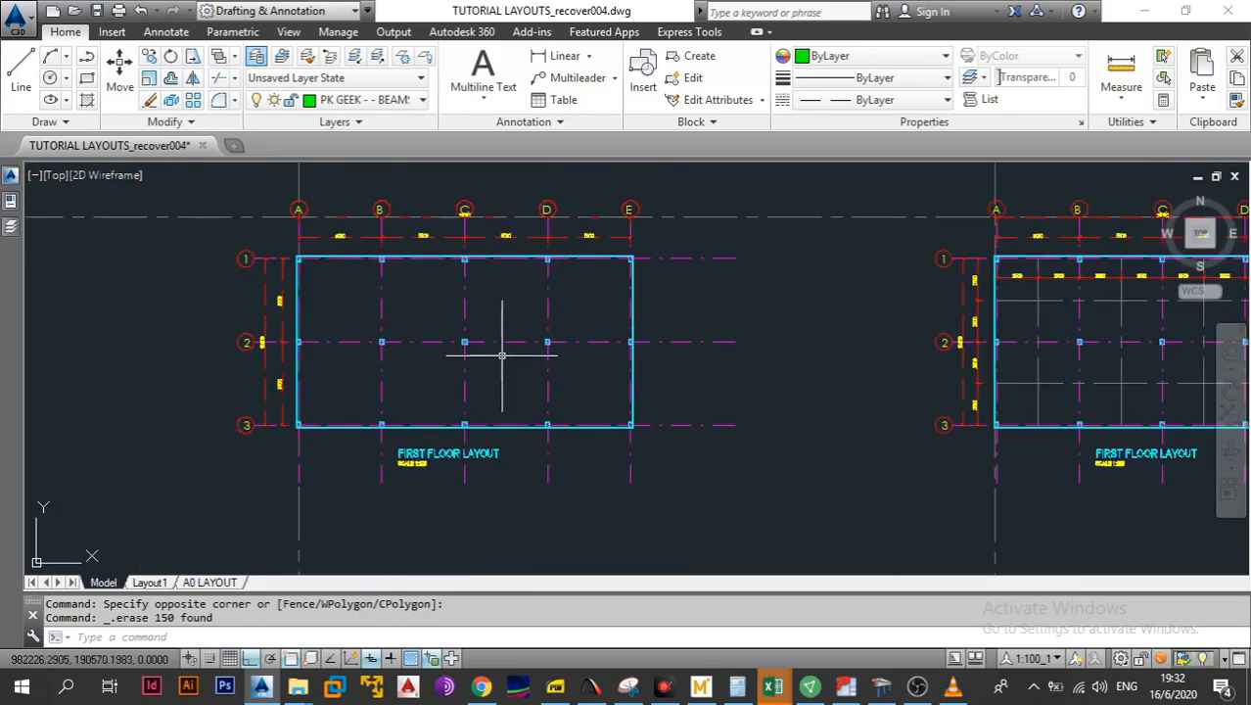
scroll(490, 354, down, 3)
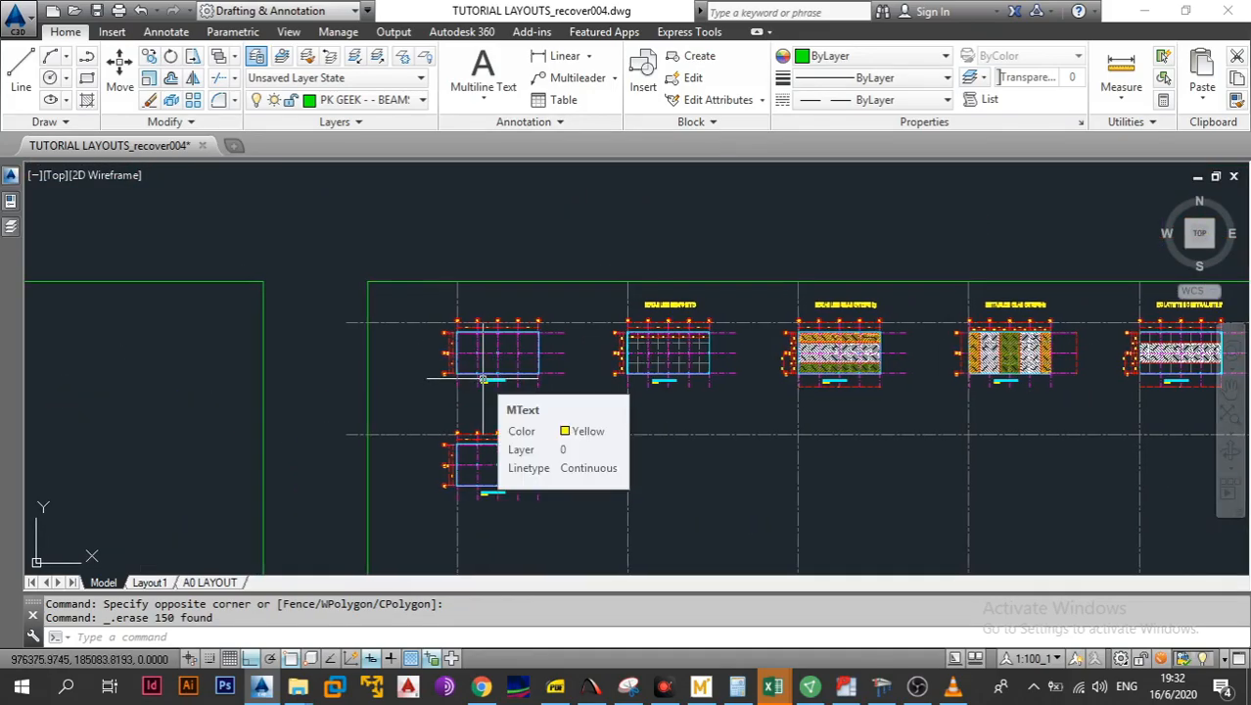
scroll(486, 362, up, 5)
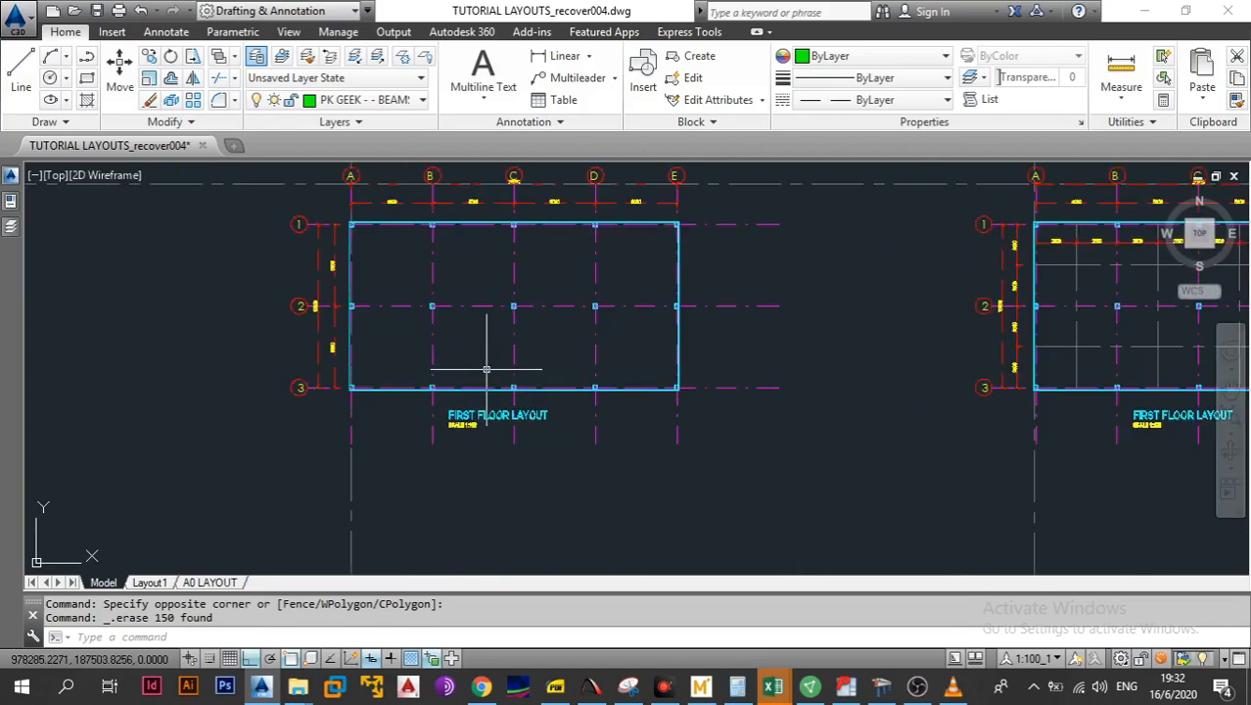
Go back to the beam-supported first floor layout and inspect the panels bounded by beams for comparison
scroll(486, 366, down, 6)
drag(455, 364, 927, 361)
drag(550, 411, 773, 354)
scroll(252, 369, up, 6)
mouse_move(252, 369)
mouse_down()
mouse_move(569, 360)
mouse_move(478, 394)
mouse_move(235, 429)
mouse_up()
scroll(342, 382, up, 4)
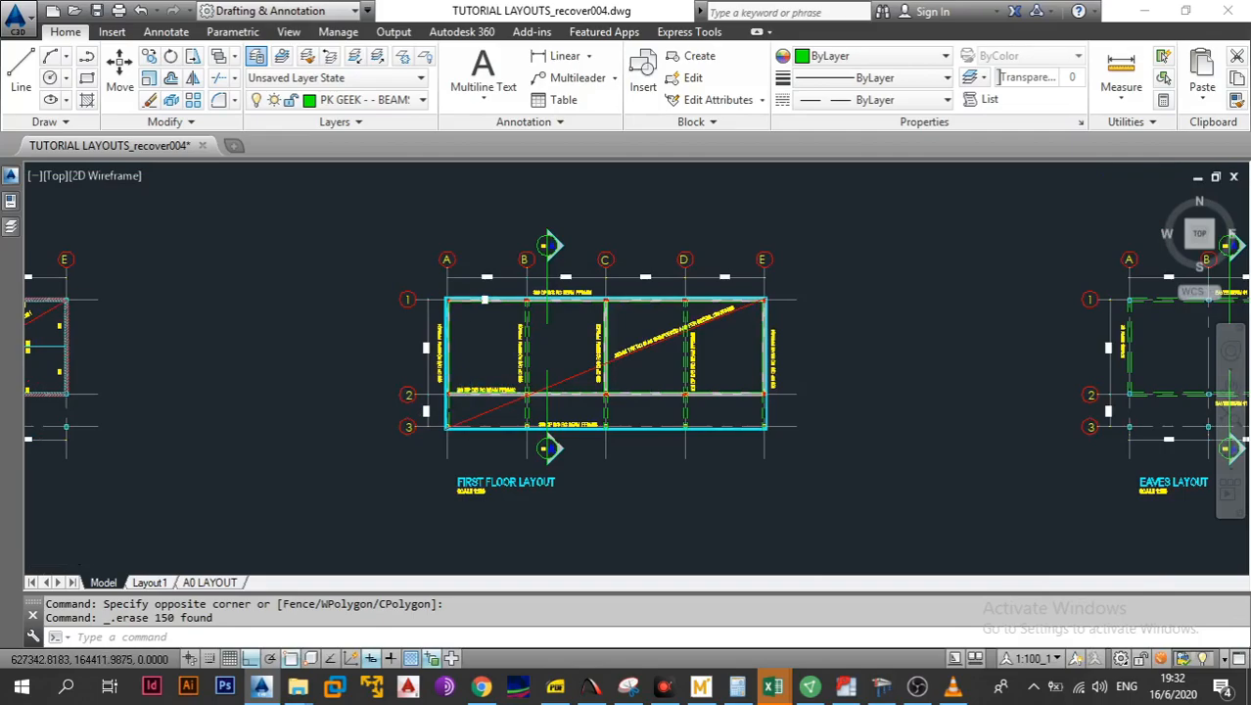
drag(485, 336, 452, 353)
scroll(410, 362, up, 2)
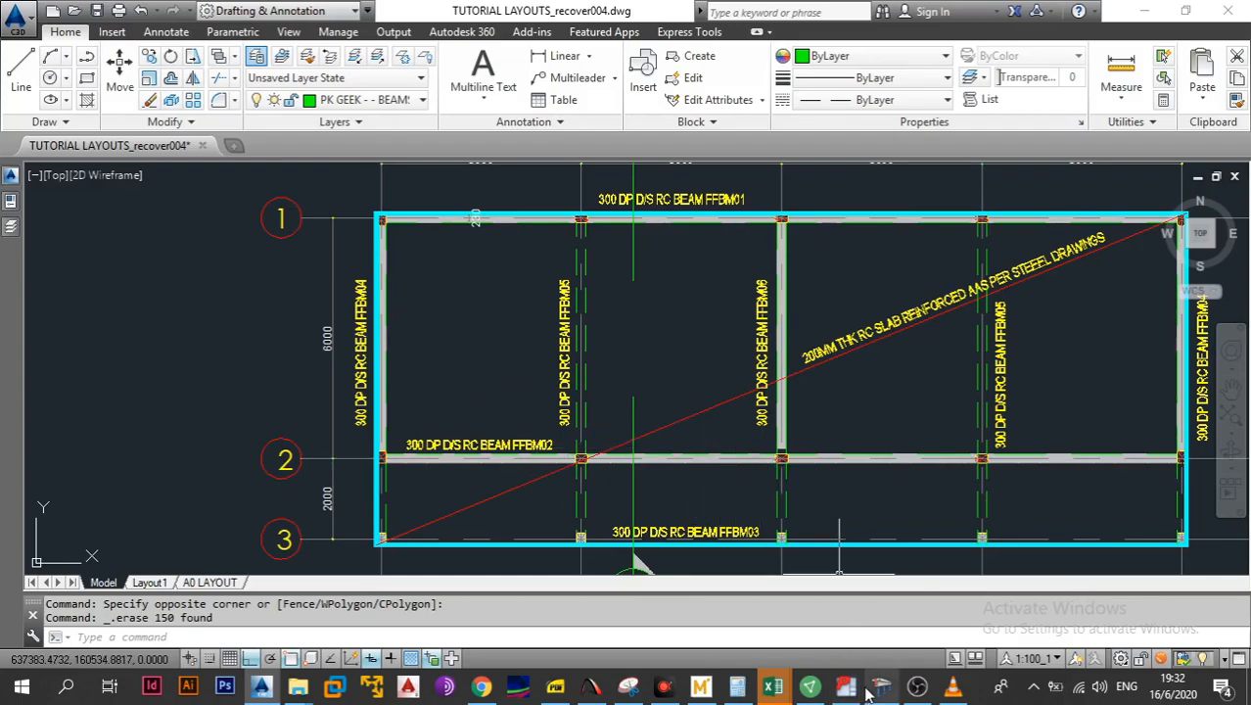
Switch to Prokon CalcPad to view the rectangular slab panel design module, and return to the beam-supported layout in the drawing
click(590, 686)
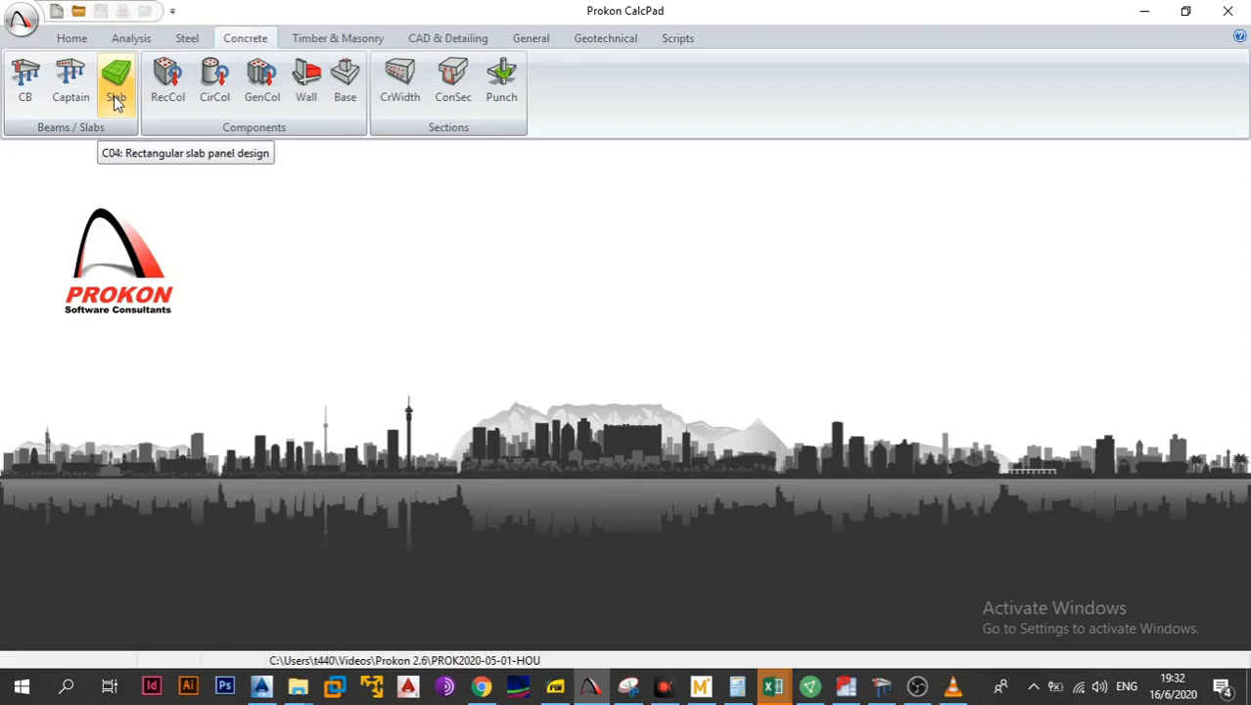
click(276, 688)
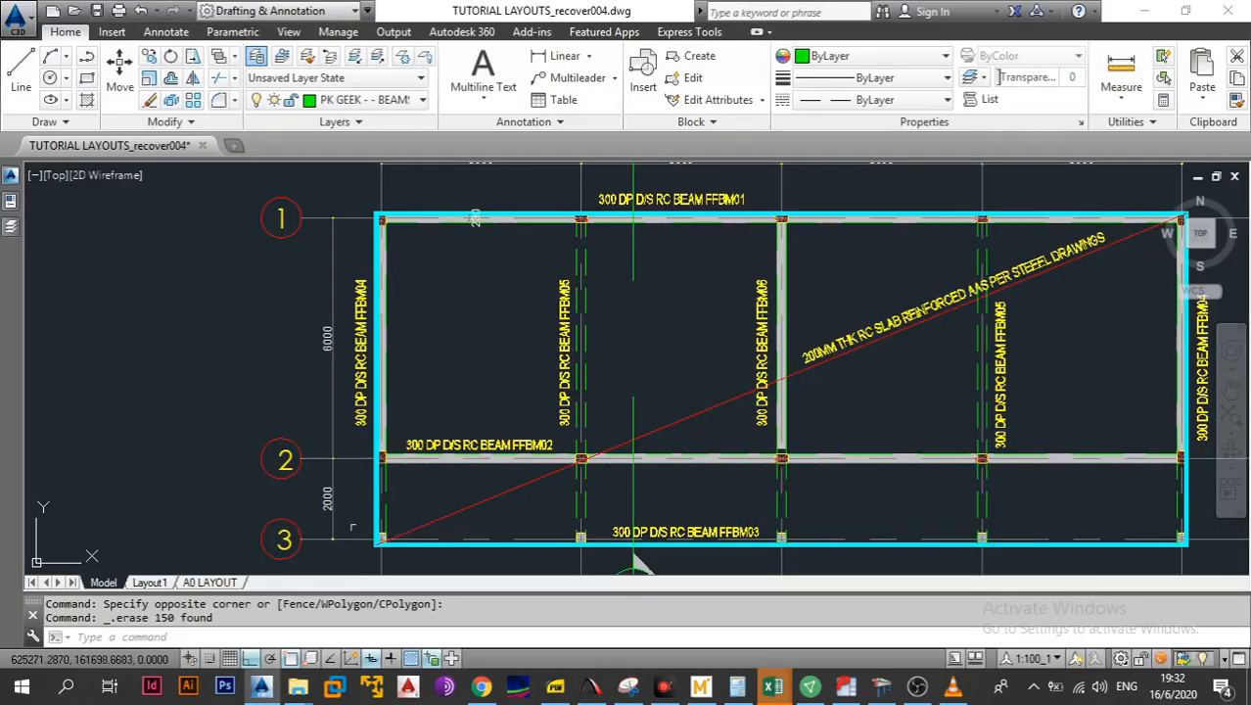
drag(662, 340, 595, 341)
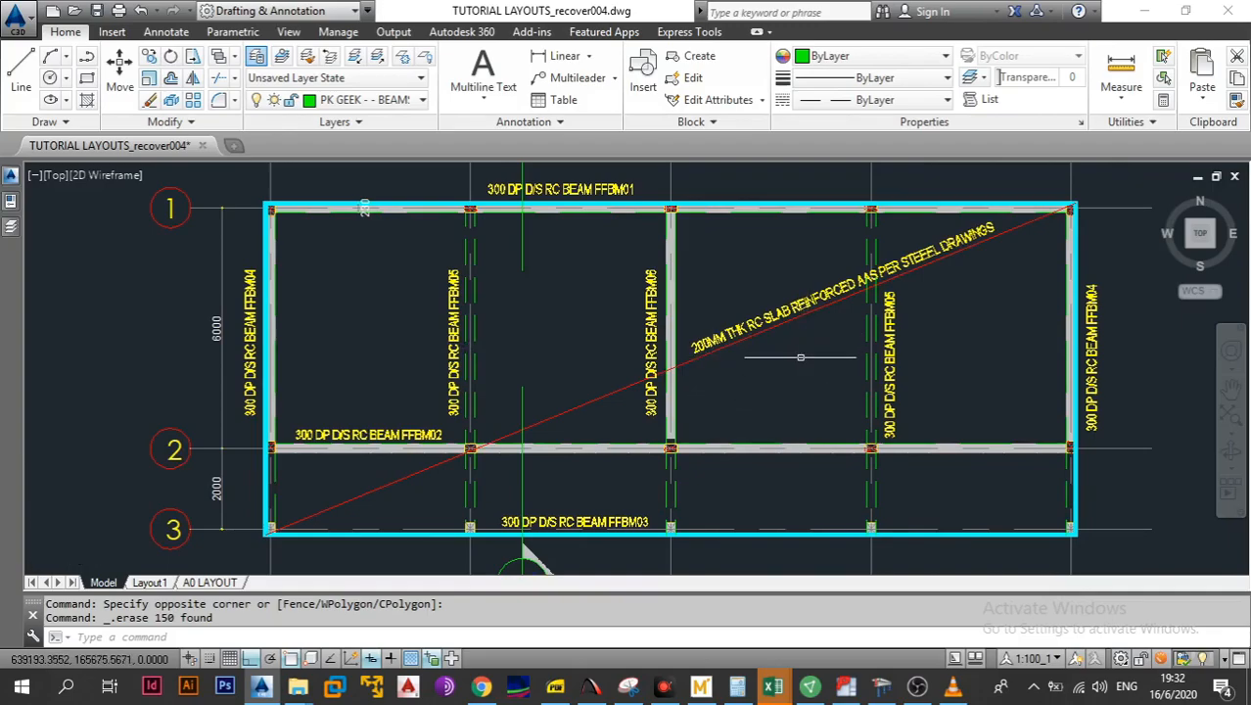
Bring the beamless first floor layout into view beside the ESTABLISH MIDPOINTS layout
scroll(804, 354, down, 5)
mouse_move(771, 400)
mouse_down()
mouse_move(380, 371)
mouse_move(321, 386)
mouse_up()
scroll(321, 386, down, 2)
drag(502, 349, 440, 400)
scroll(440, 400, up, 7)
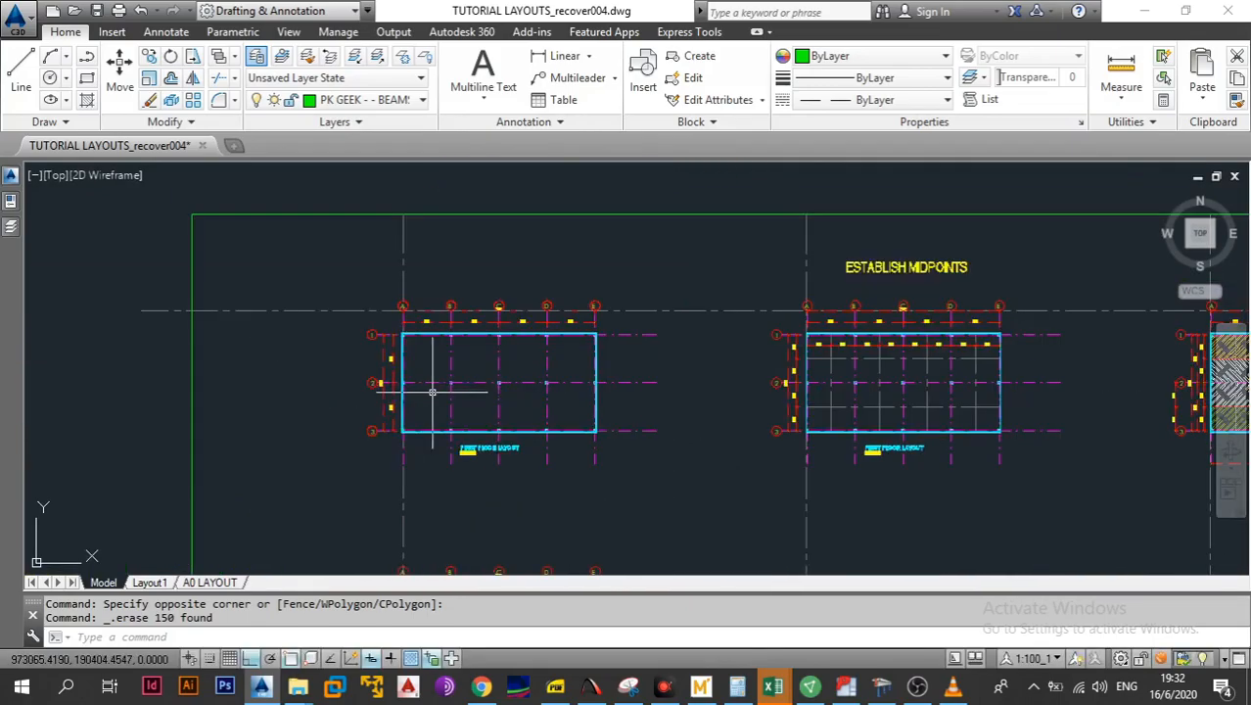
scroll(433, 395, down, 1)
scroll(375, 422, up, 2)
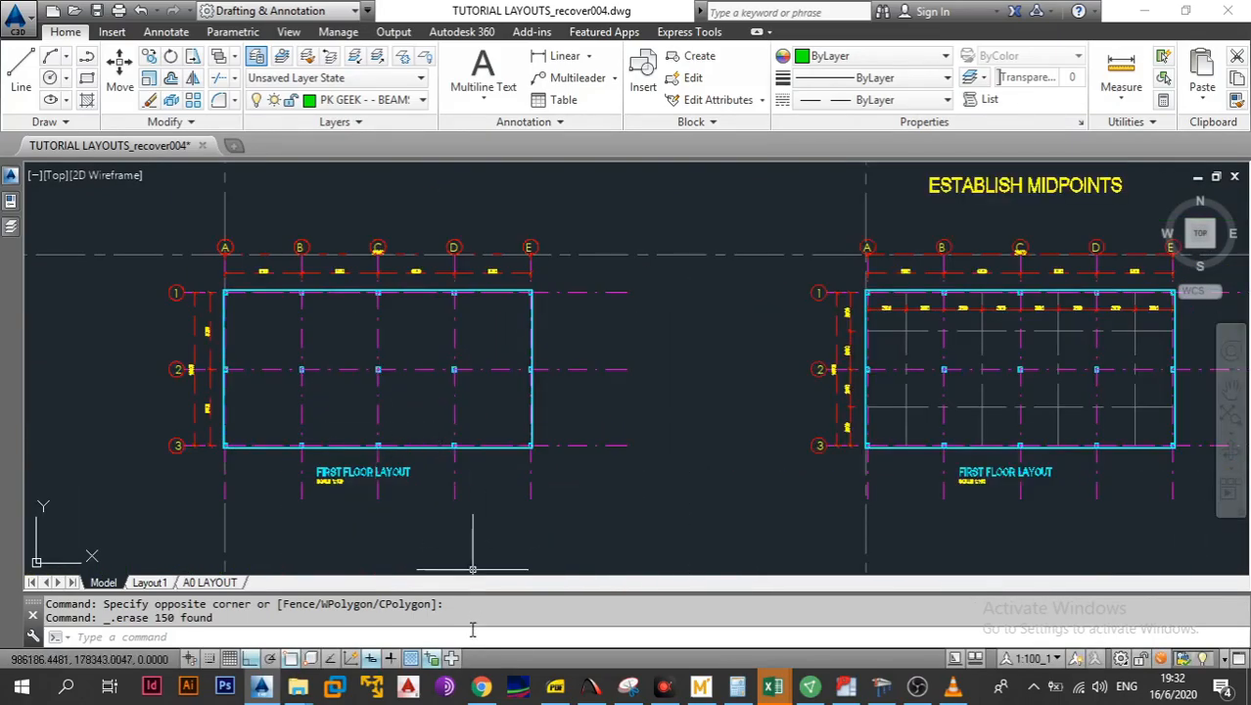
Switch to Prokon CalcPad and on to the Continuous Beam window with the flat slab detailing parameters
click(591, 685)
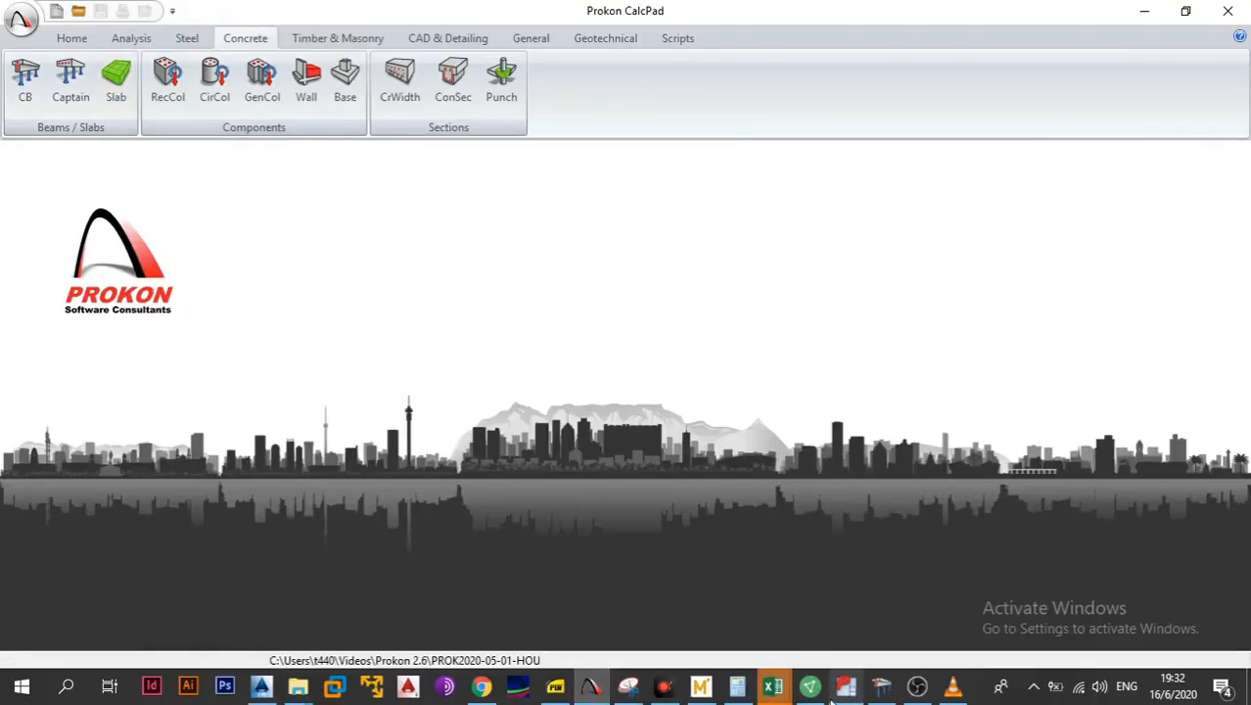
mouse_move(877, 697)
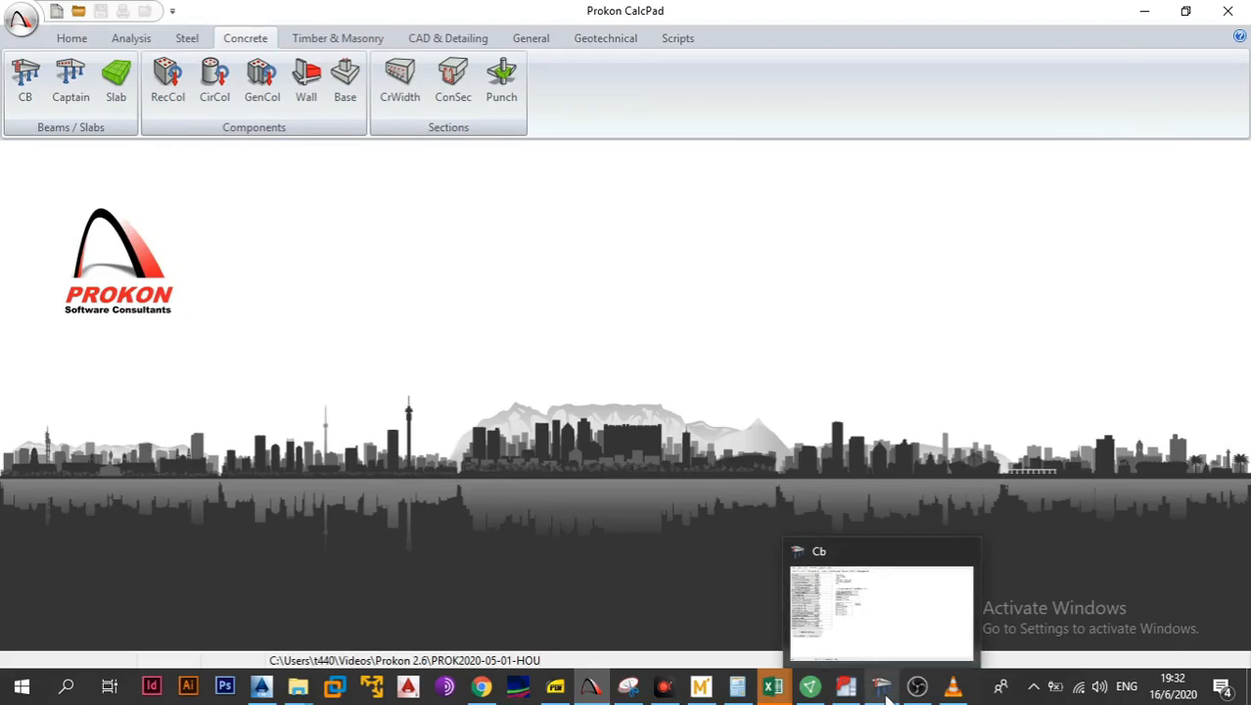
click(885, 694)
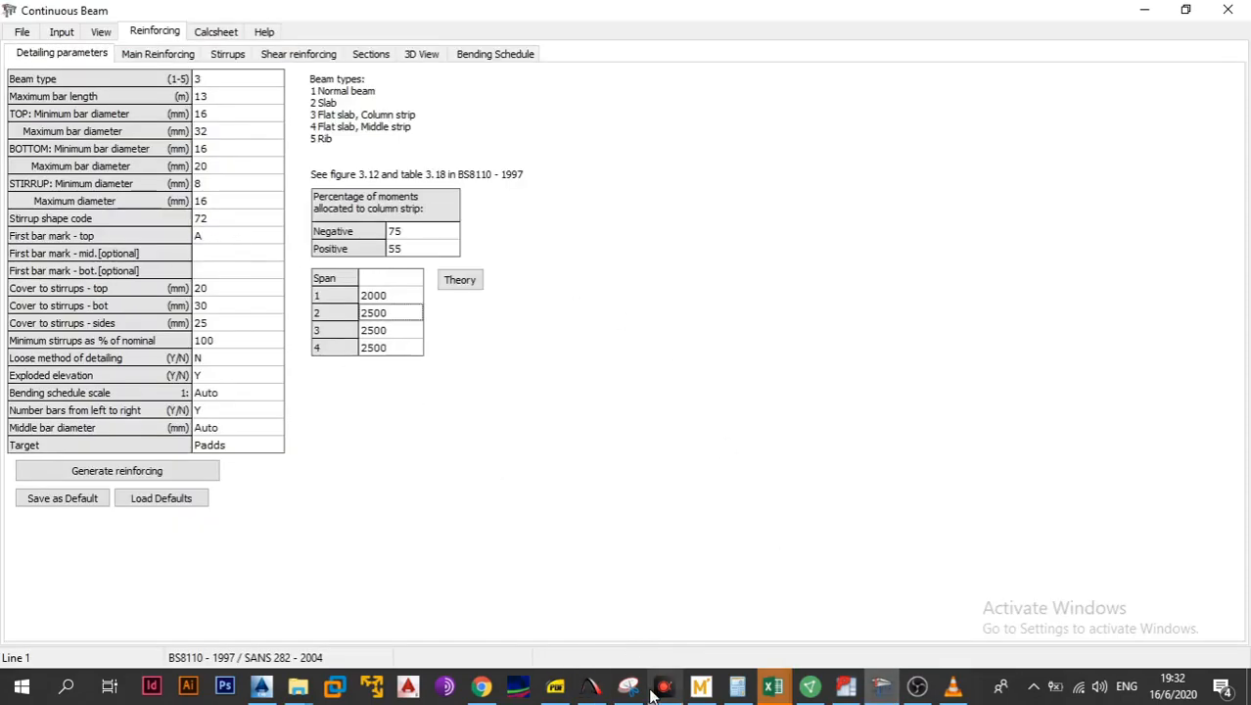
Switch to Prokon CalcPad, return to the drawing, and examine the beamless first floor layout's column grid
click(591, 690)
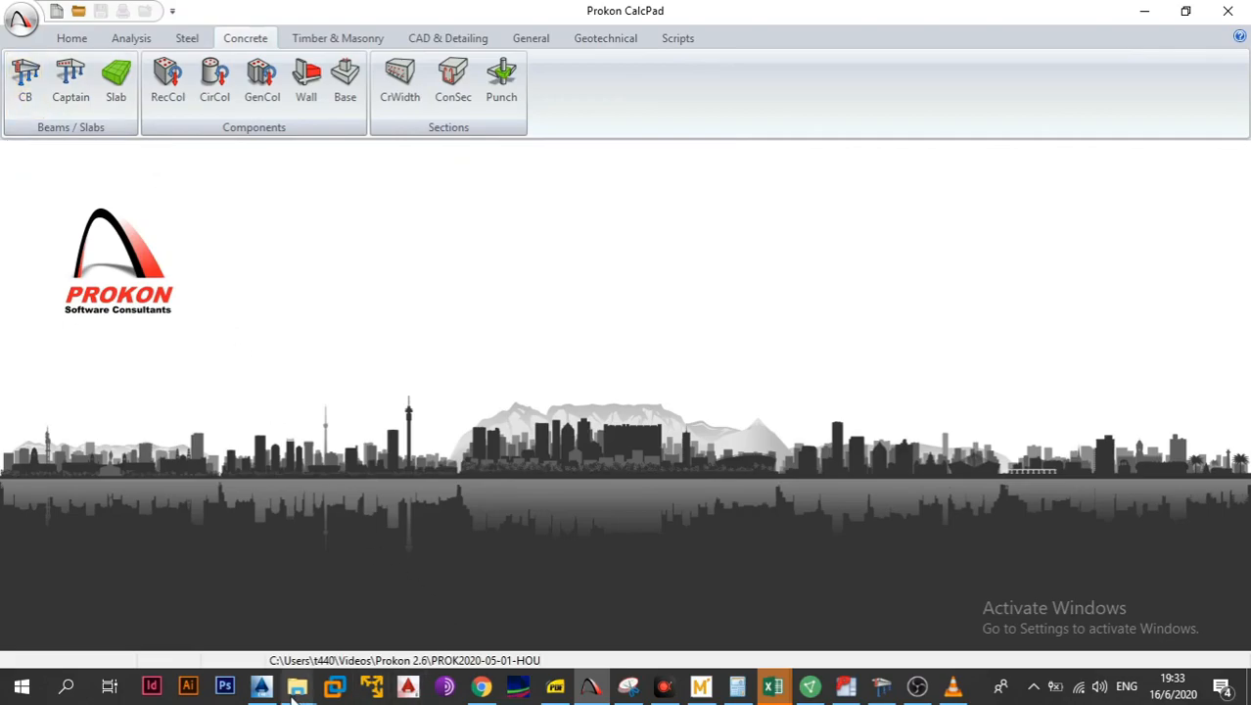
click(261, 685)
scroll(290, 432, up, 2)
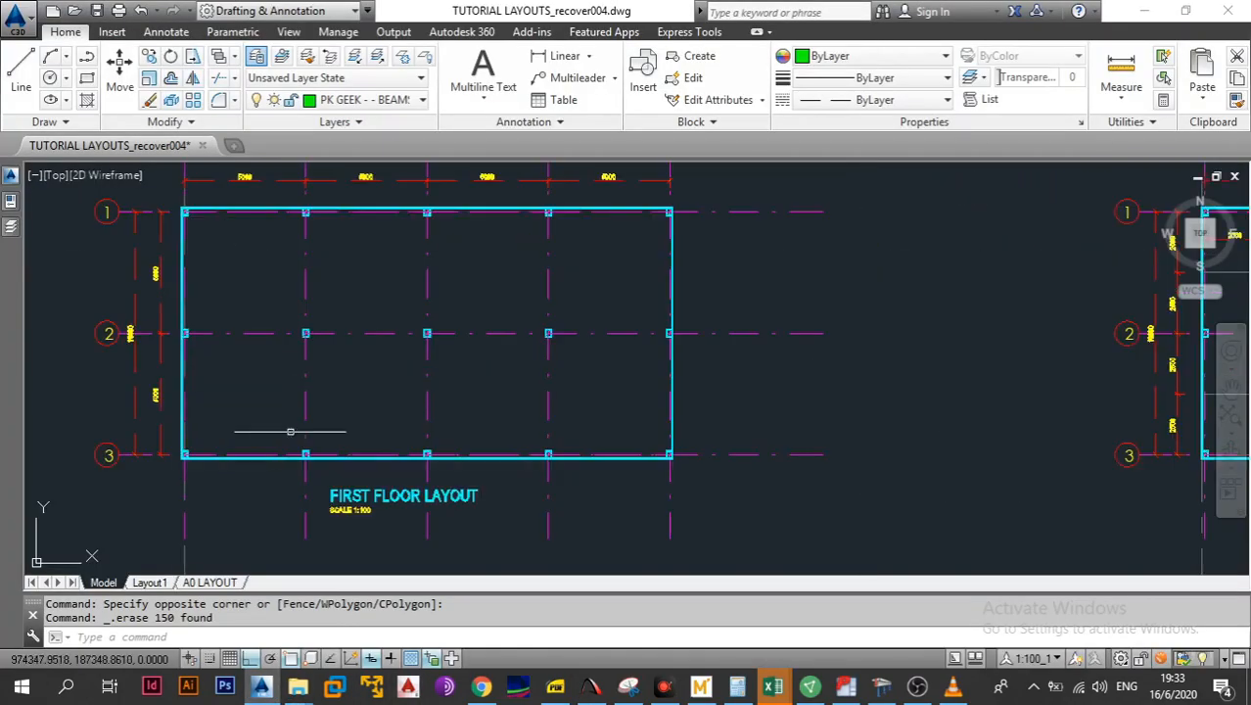
mouse_move(290, 432)
mouse_down()
mouse_move(335, 432)
mouse_move(227, 252)
mouse_up()
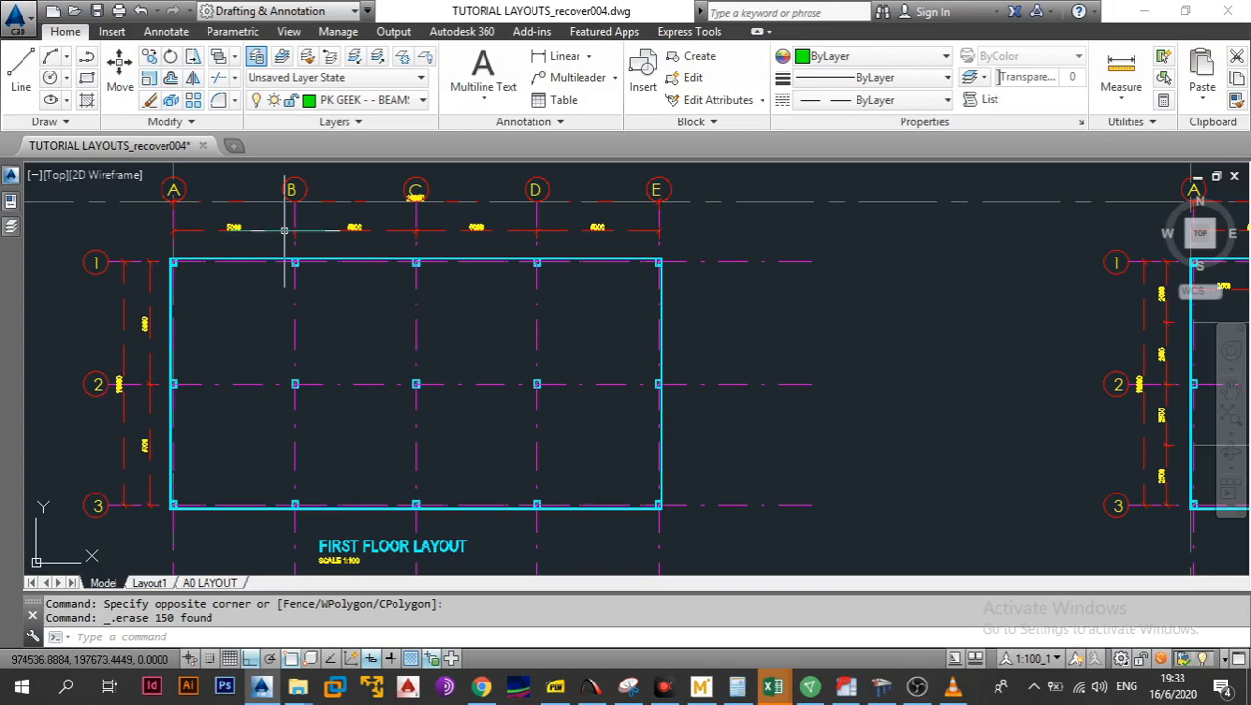
mouse_move(485, 336)
mouse_down()
mouse_move(382, 296)
mouse_move(465, 296)
mouse_up()
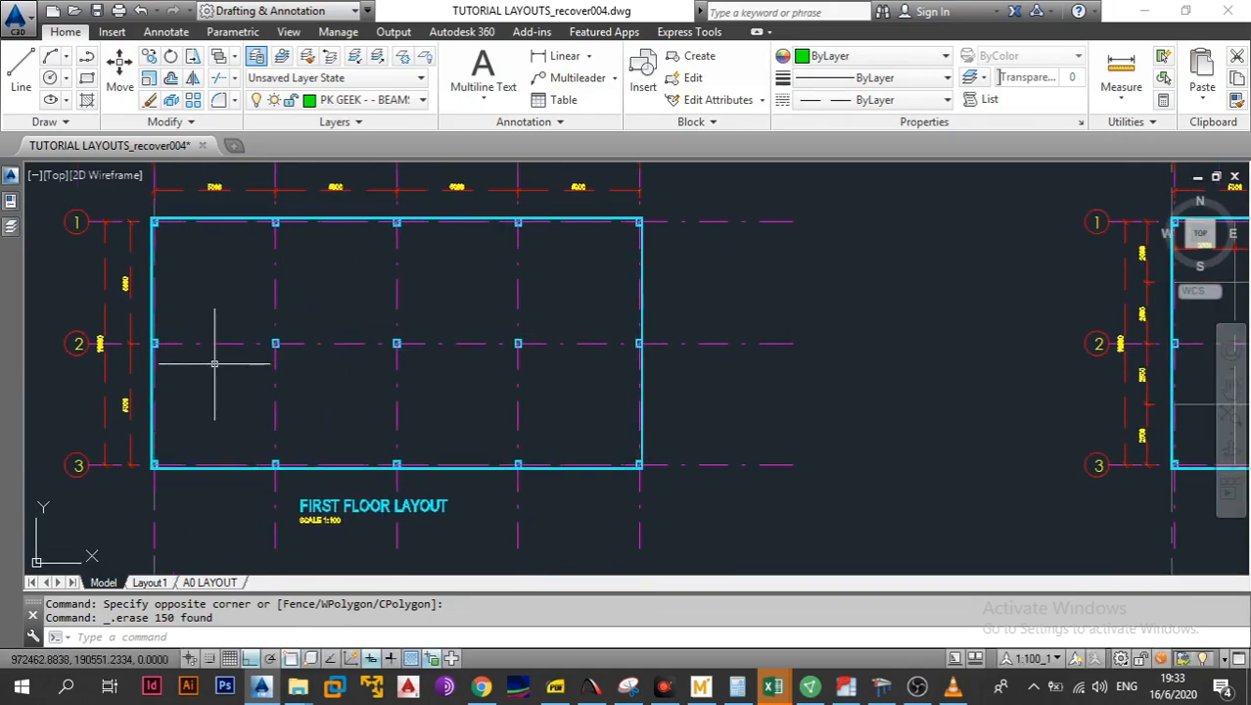
Examine the ESTABLISH MIDPOINTS and ESTABLISH SLAB STRIPS Ly layouts and the spare layout below the row
scroll(323, 335, down, 3)
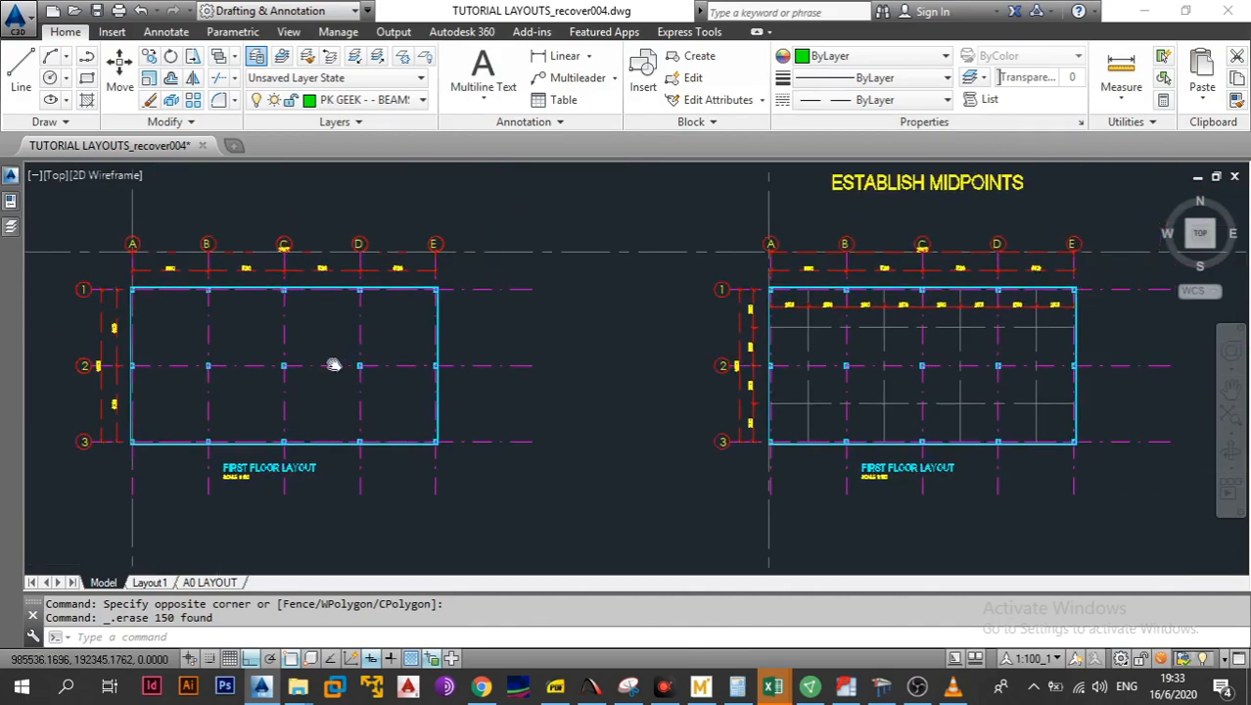
drag(335, 364, 212, 358)
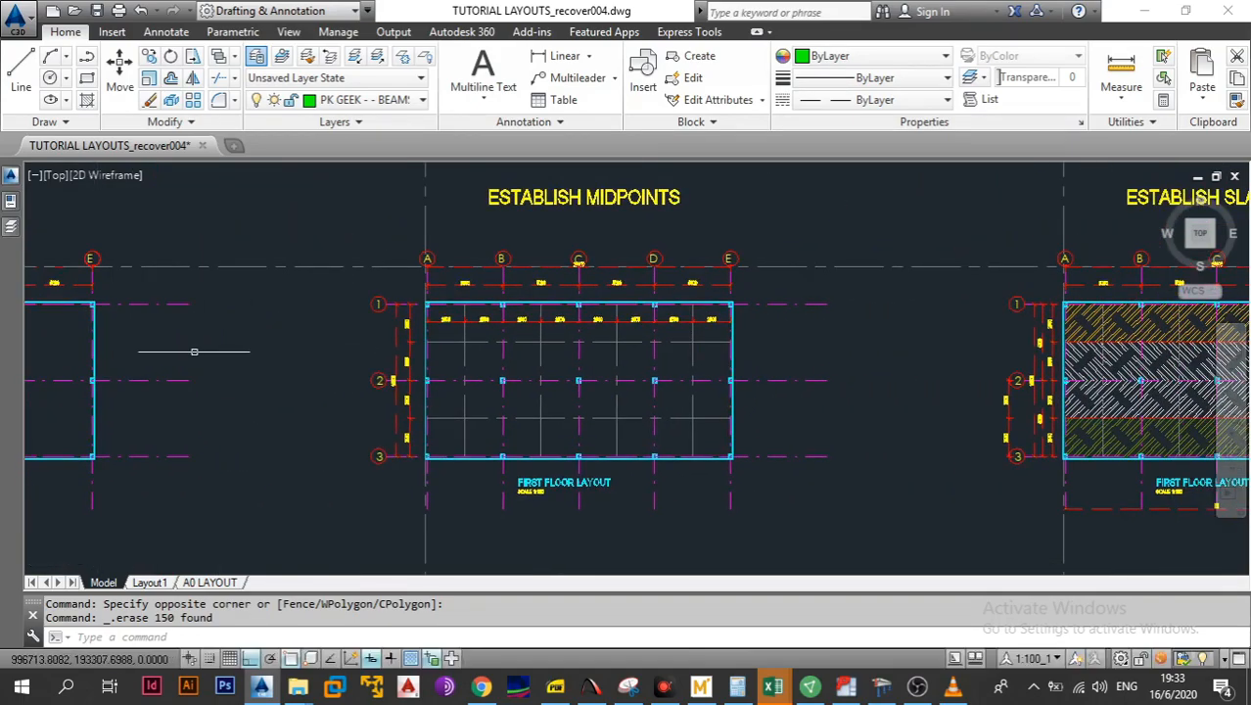
scroll(205, 362, down, 2)
scroll(186, 363, up, 3)
middle_click(239, 370)
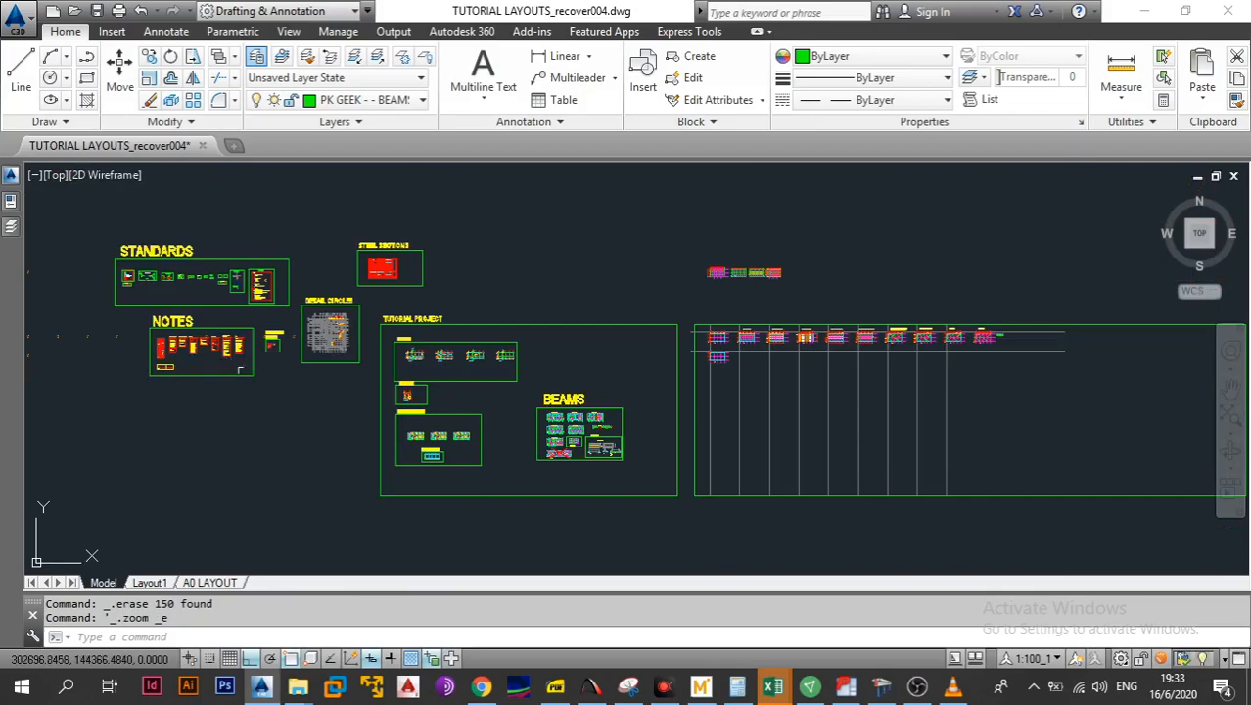
scroll(357, 330, up, 6)
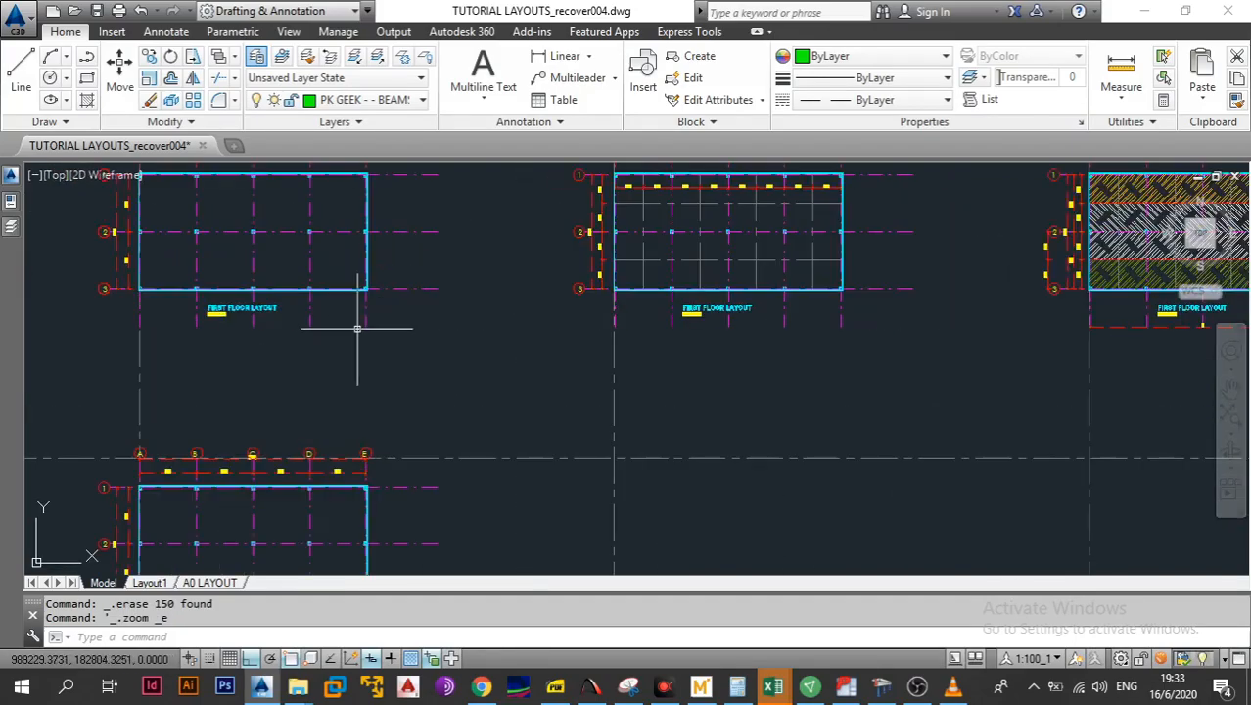
scroll(274, 391, down, 1)
scroll(397, 363, up, 1)
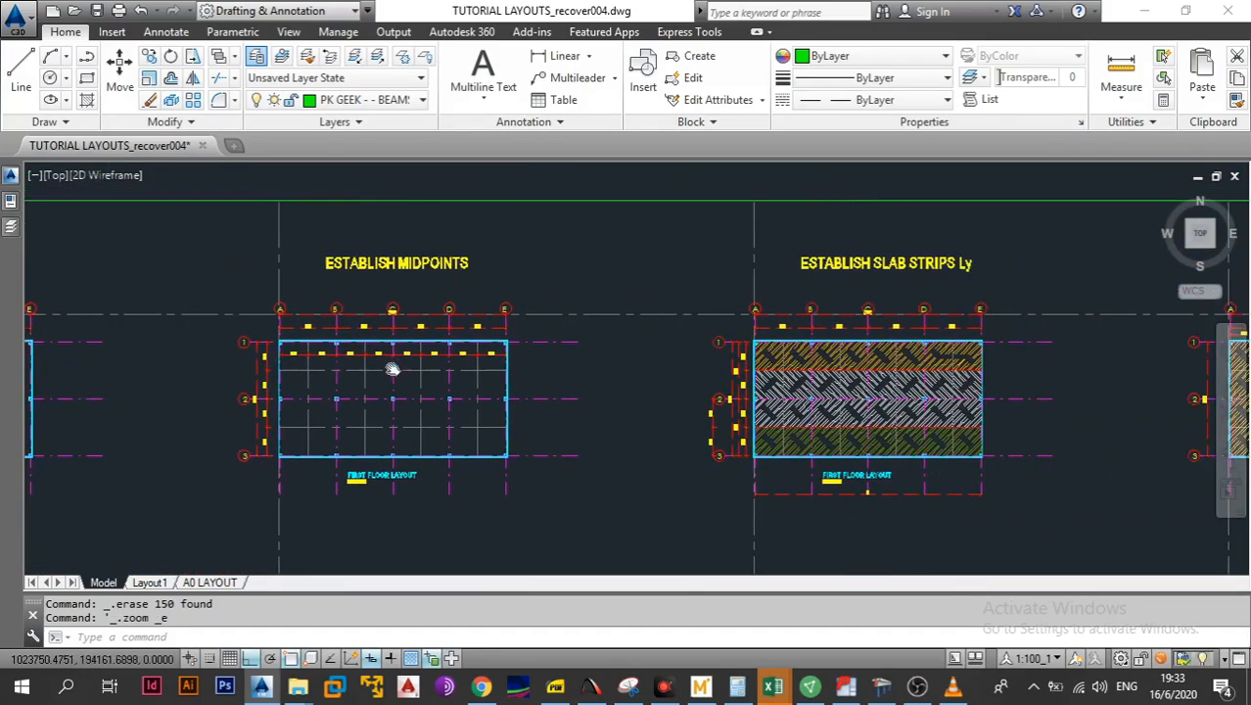
Copy the lower first floor layout from its grid A reference intersection to the reference intersection beneath the ESTABLISH MIDPOINTS layout
scroll(452, 362, down, 4)
scroll(425, 357, up, 2)
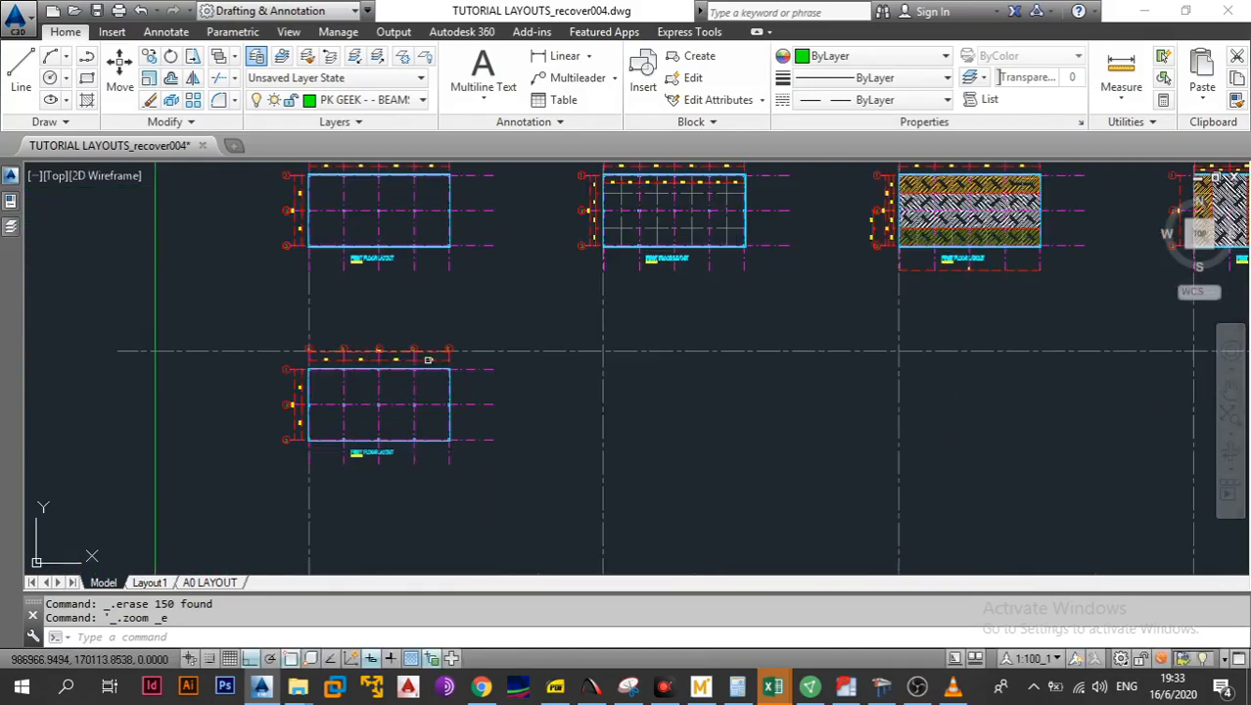
scroll(364, 377, up, 1)
click(176, 241)
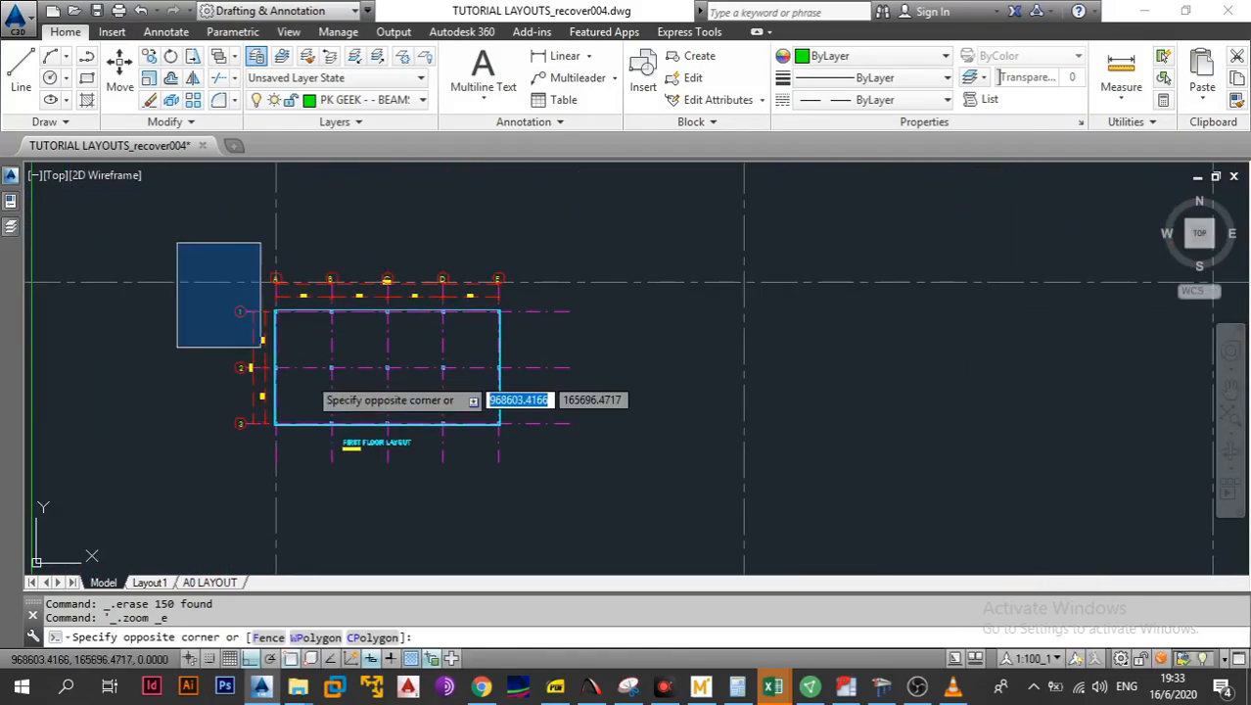
click(622, 492)
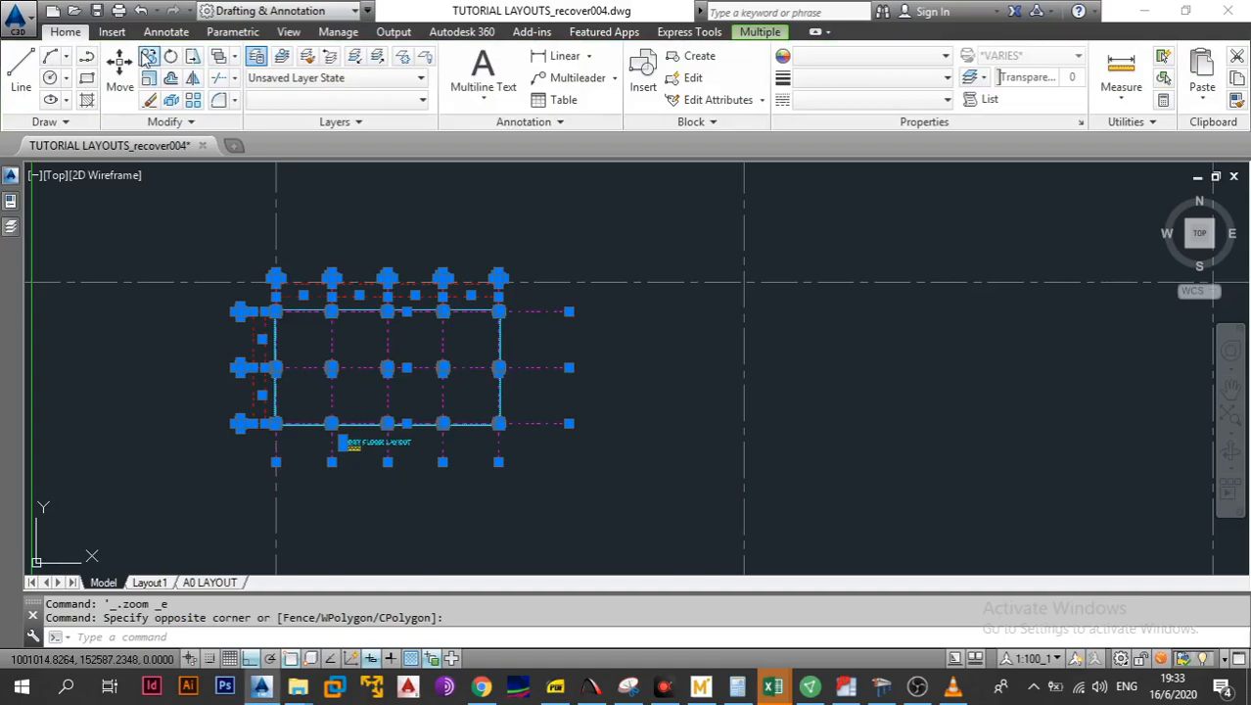
scroll(283, 288, up, 8)
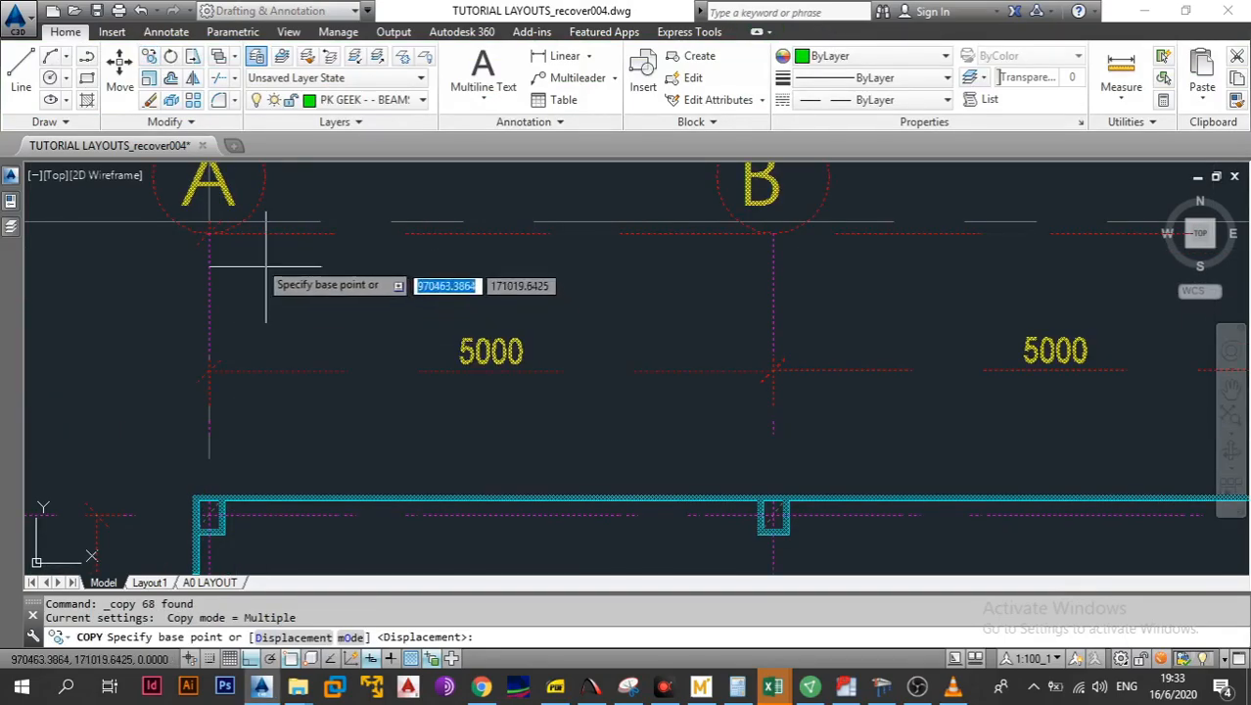
click(208, 221)
scroll(214, 233, down, 6)
scroll(578, 311, up, 5)
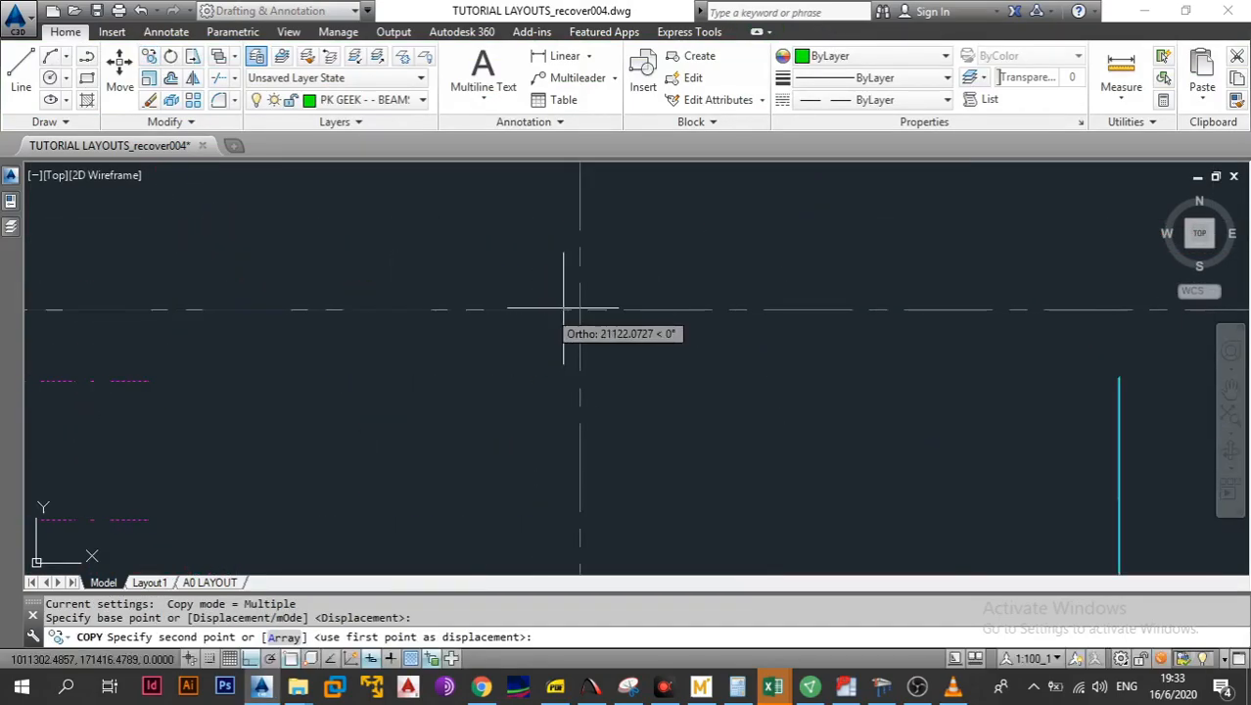
scroll(578, 311, down, 5)
click(578, 311)
key(Escape)
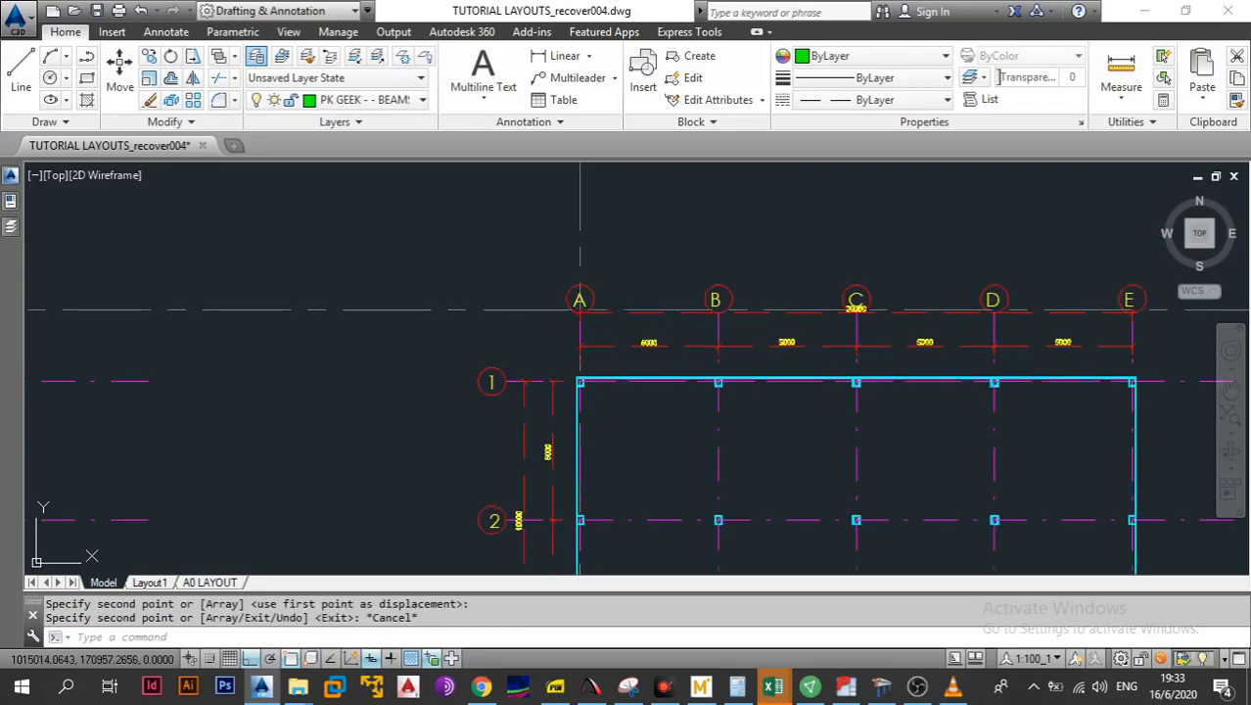
Review the whole row of finished slab strip layouts and return to the ESTABLISH MIDPOINTS layout
scroll(476, 339, down, 3)
drag(476, 338, 403, 348)
scroll(666, 284, down, 5)
mouse_move(666, 283)
mouse_down()
mouse_move(419, 369)
mouse_move(414, 384)
mouse_up()
drag(740, 390, 420, 392)
drag(702, 388, 436, 383)
drag(765, 383, 608, 397)
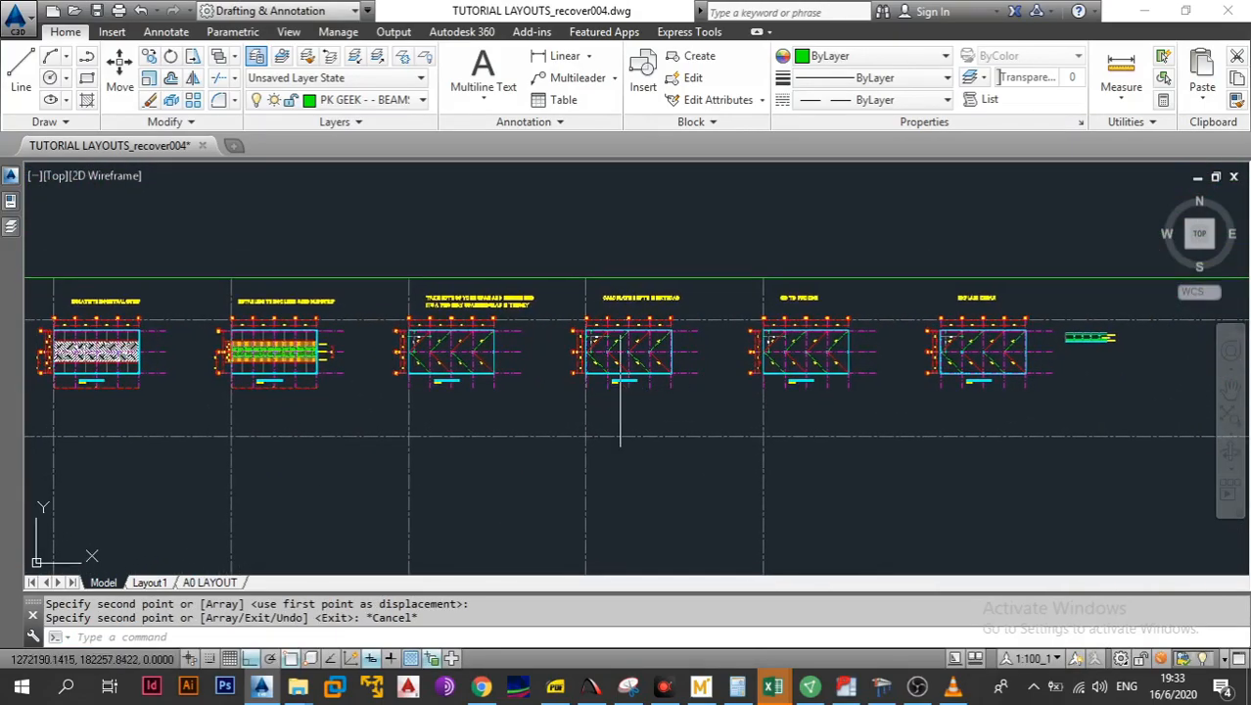
drag(136, 438, 576, 434)
drag(25, 393, 344, 343)
scroll(291, 341, up, 5)
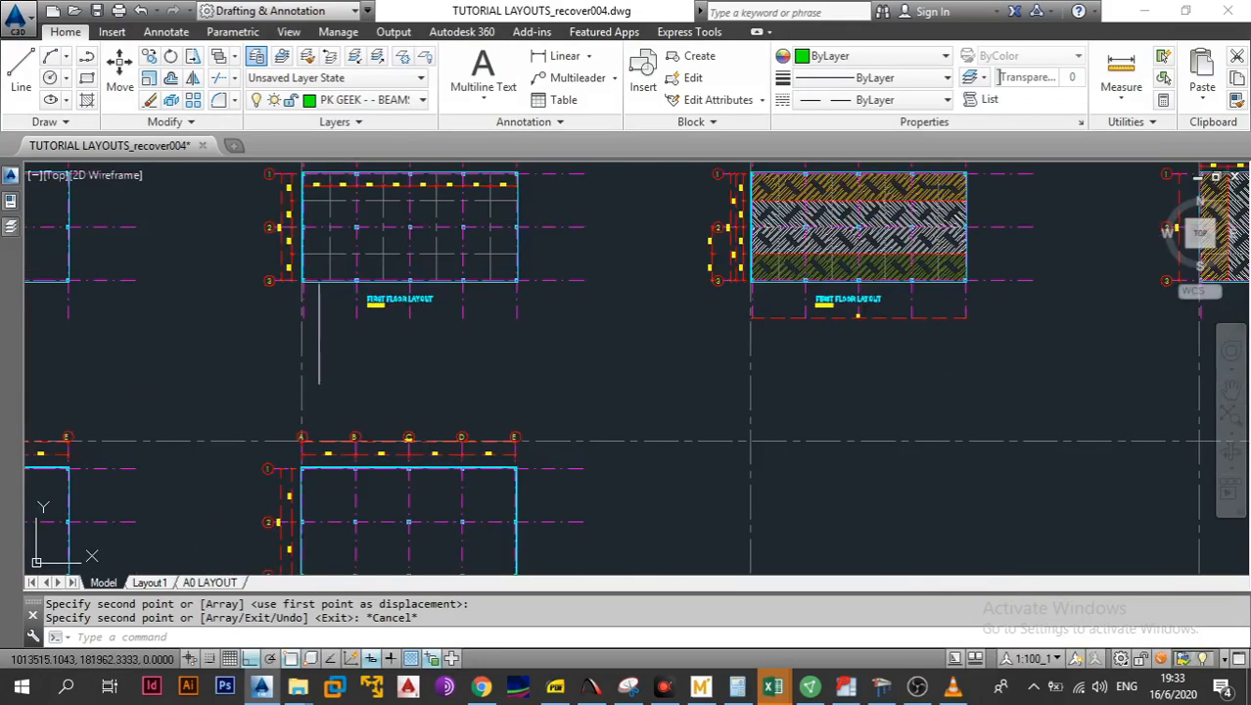
Copy the ESTABLISH MIDPOINTS title straight down to sit above the newly copied first floor layout
drag(387, 266, 380, 357)
click(398, 199)
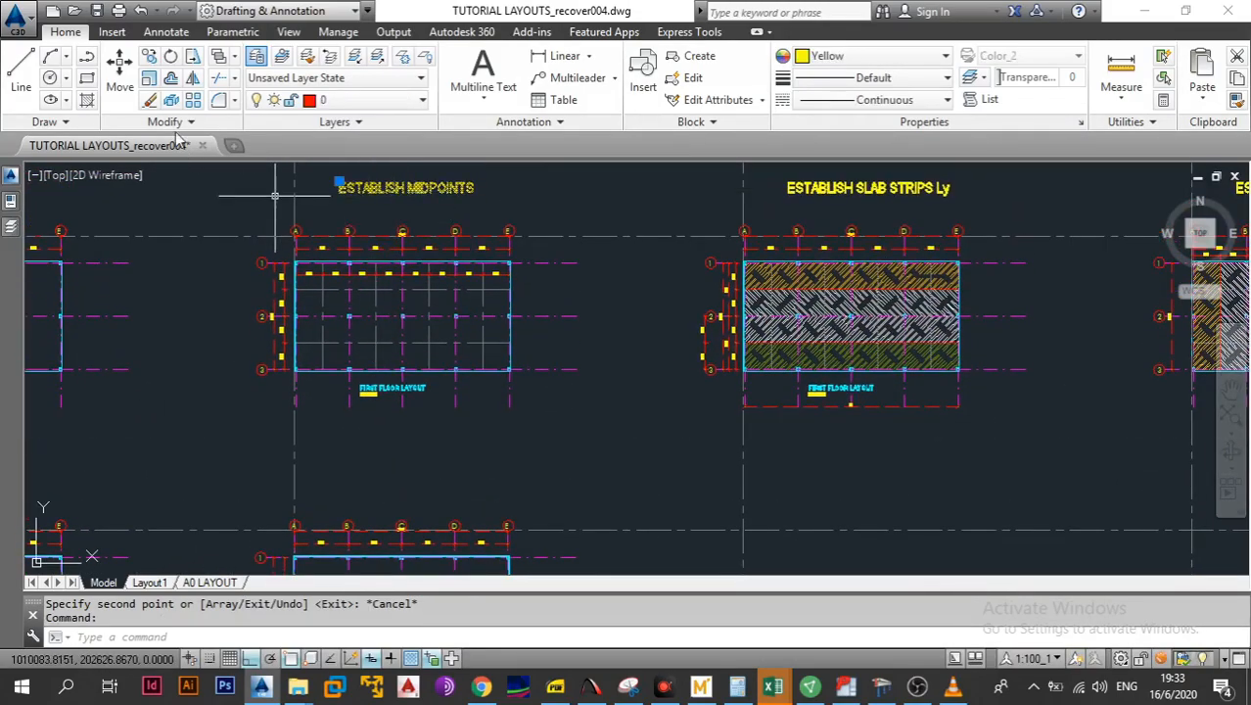
text(copy)
key(Return)
click(356, 188)
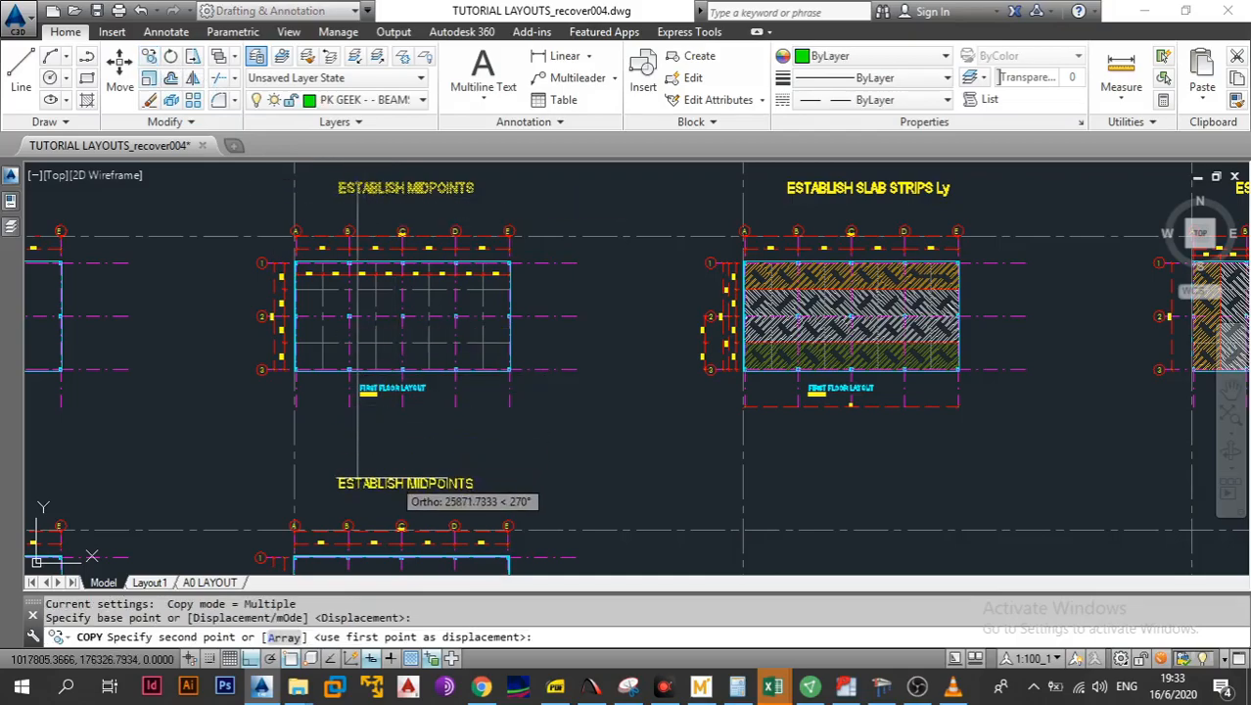
scroll(392, 474, up, 2)
click(391, 497)
drag(391, 498, 377, 342)
key(Escape)
Examine the copied layout's 5000 spans and column grid in both directions, from grids A to E and 1 to 3
drag(324, 500, 320, 325)
scroll(235, 318, up, 5)
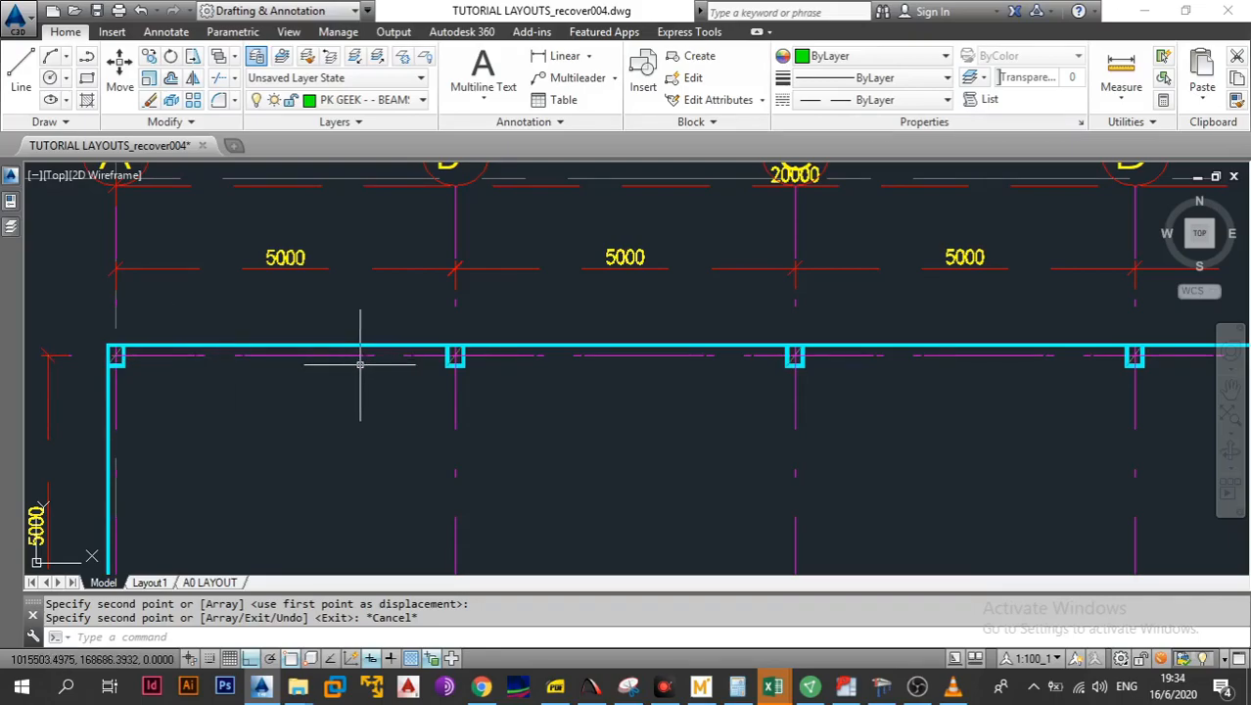
drag(363, 413, 358, 385)
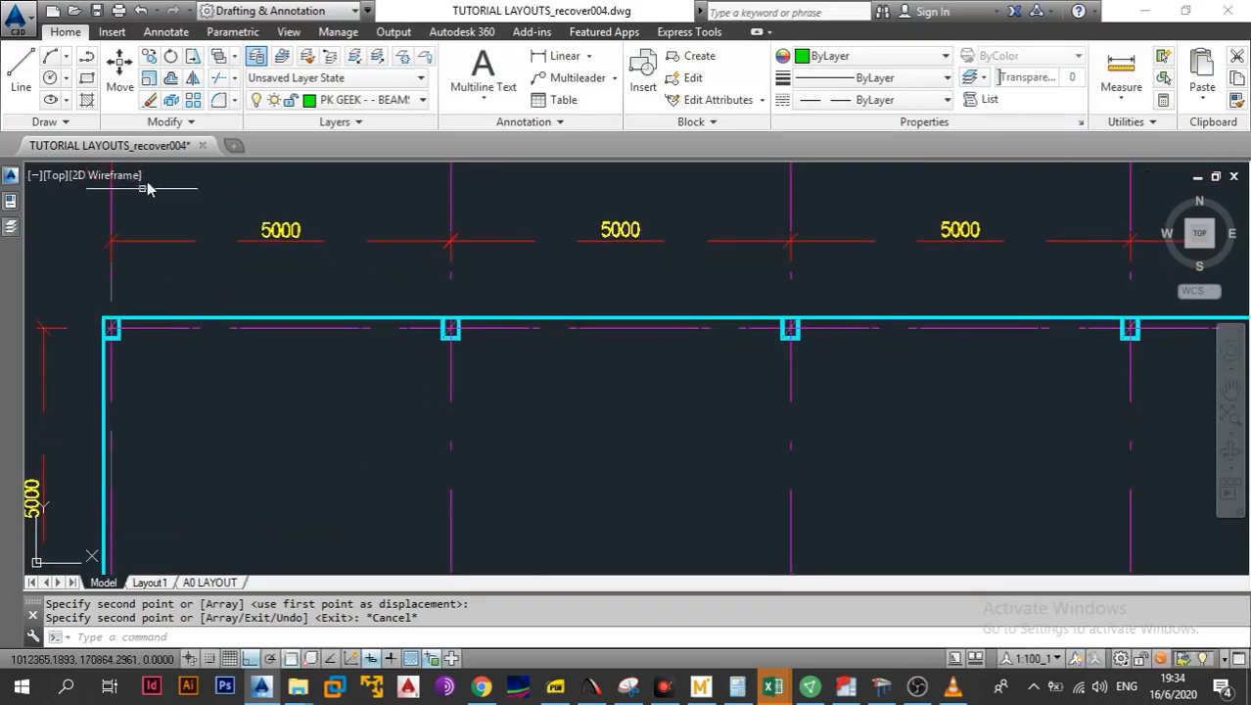
drag(335, 261, 326, 295)
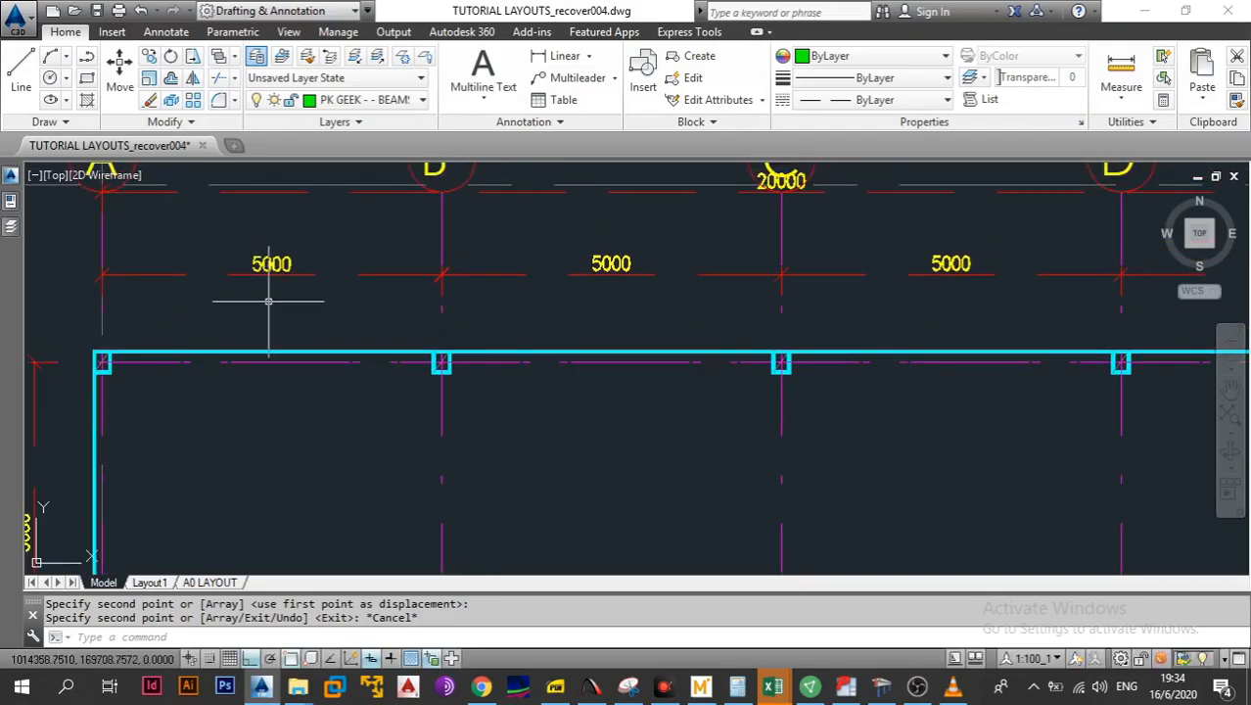
scroll(645, 359, down, 3)
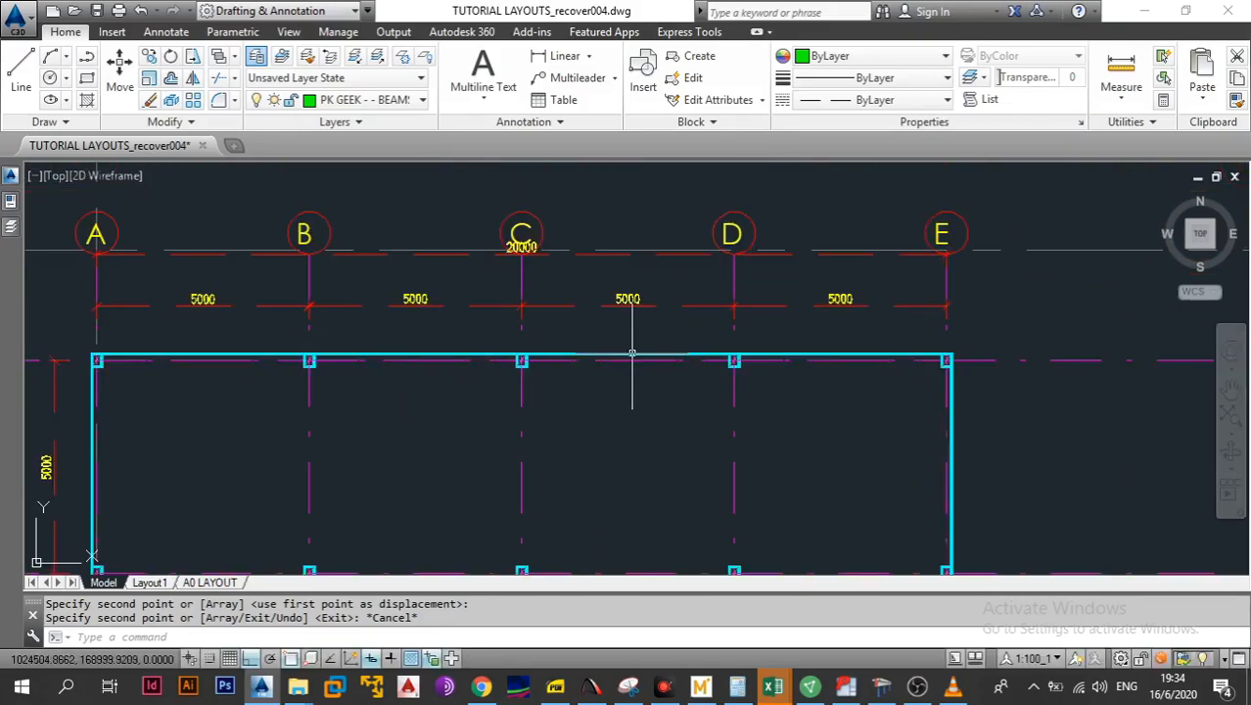
drag(474, 417, 496, 369)
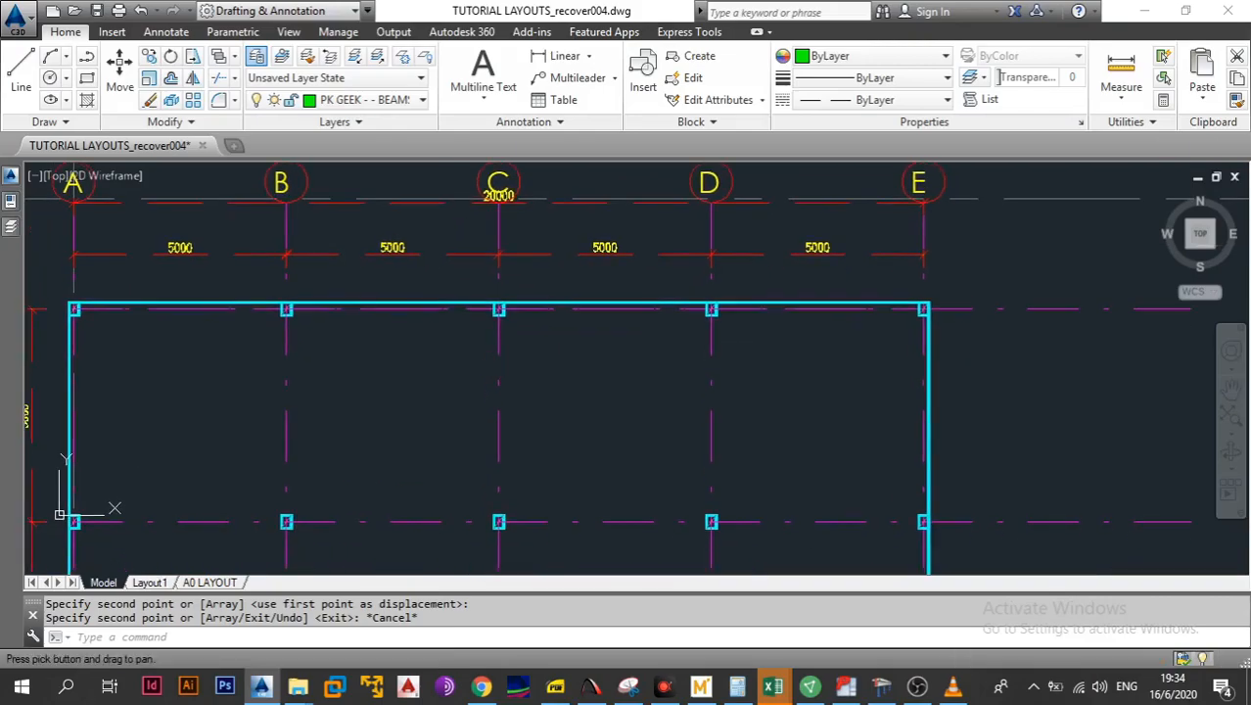
drag(716, 330, 834, 279)
scroll(270, 416, down, 2)
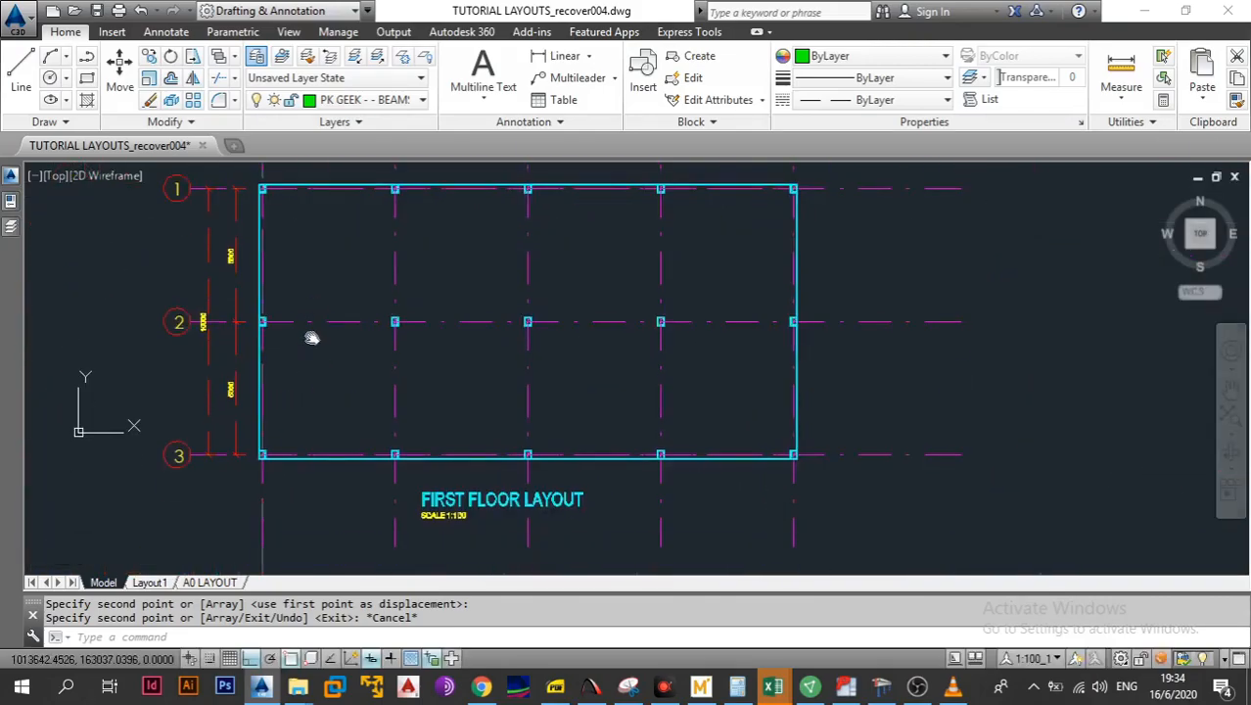
scroll(199, 322, up, 2)
scroll(204, 365, down, 2)
drag(280, 324, 269, 437)
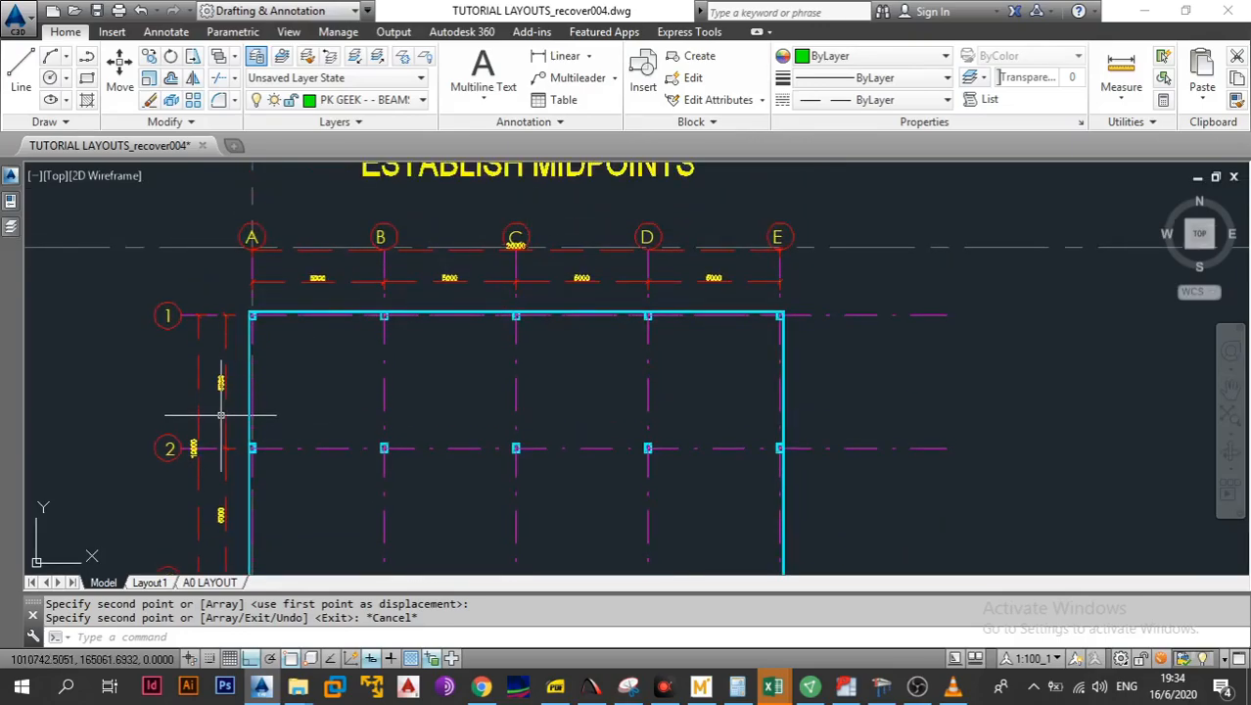
drag(314, 422, 306, 387)
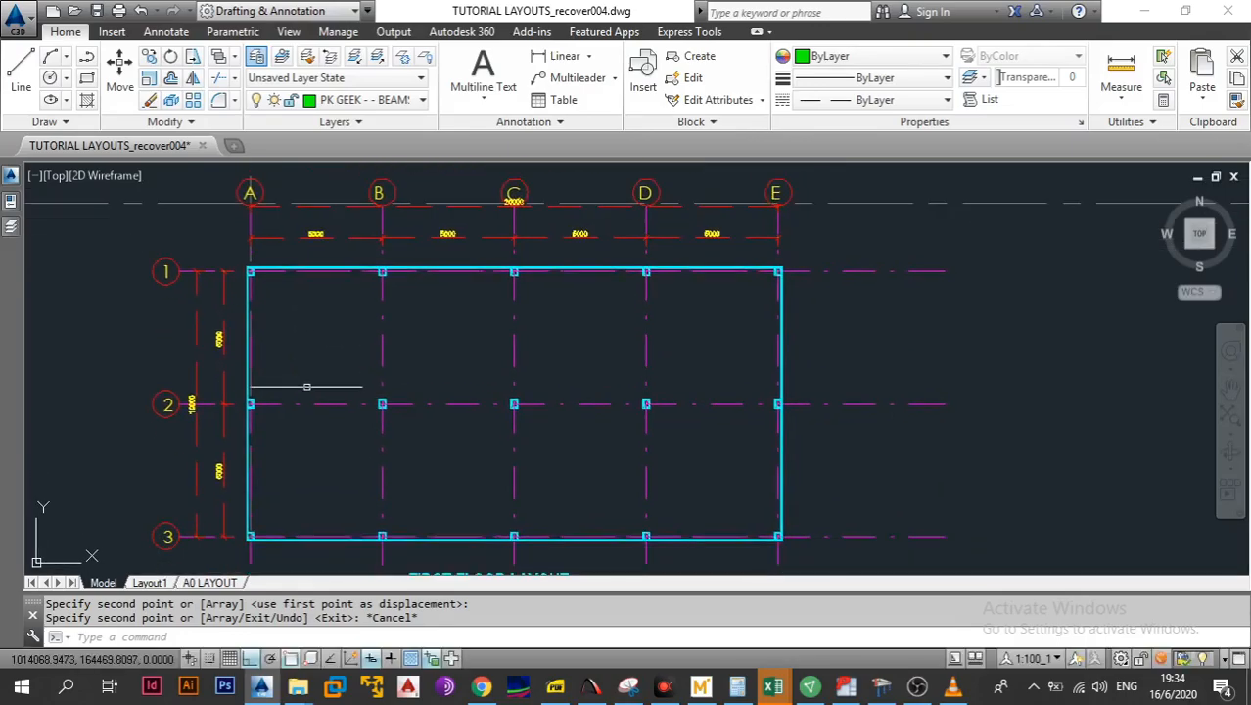
scroll(318, 342, up, 2)
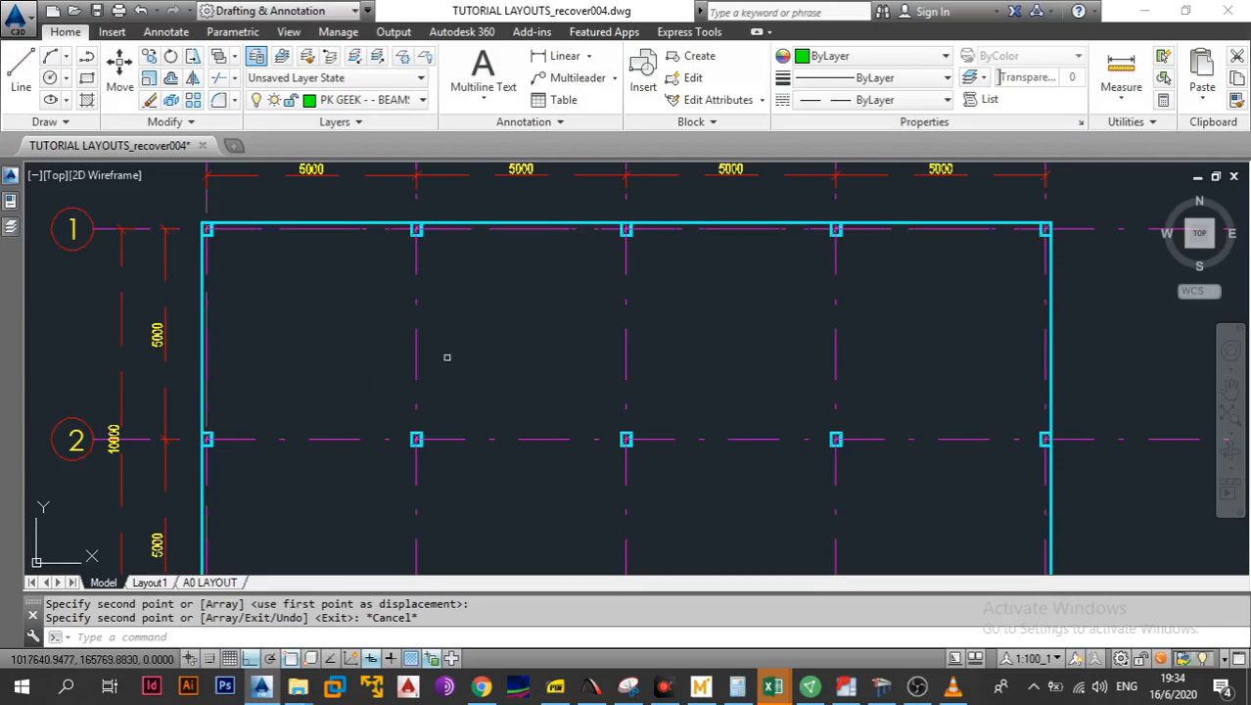
Draw a line along grid 1 between the centres of the columns at grids A and B
click(20, 70)
scroll(127, 227, up, 2)
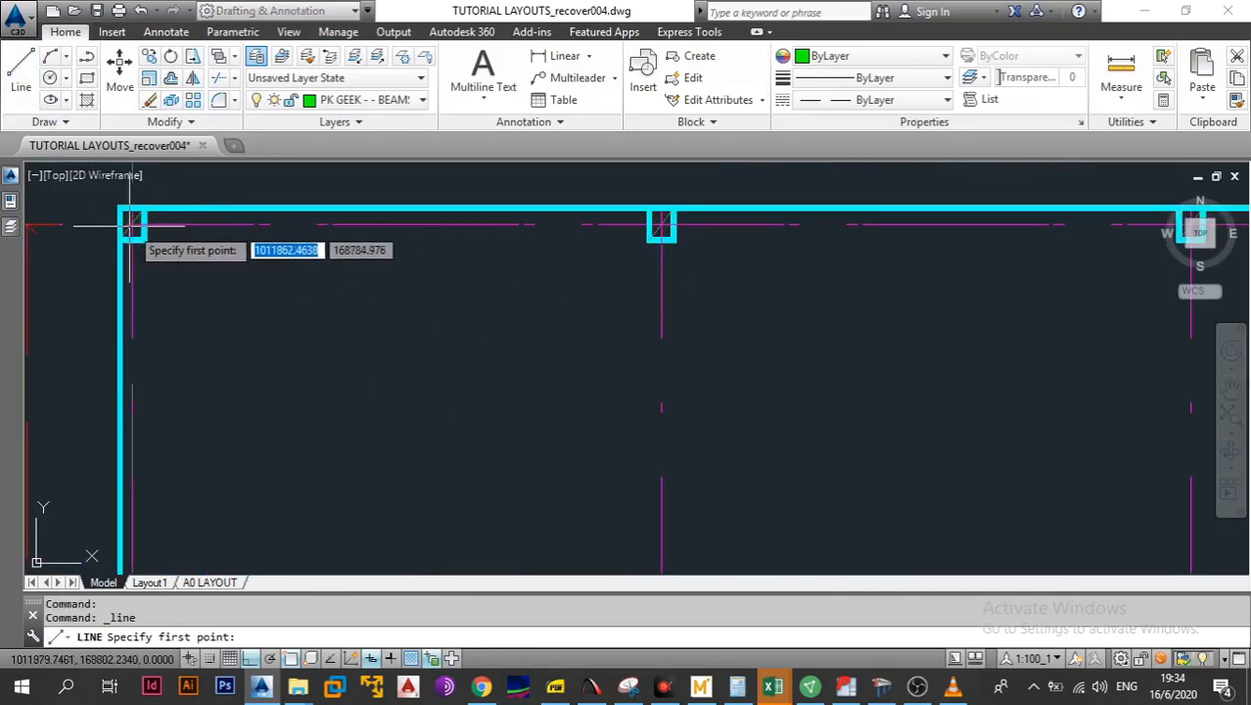
click(127, 227)
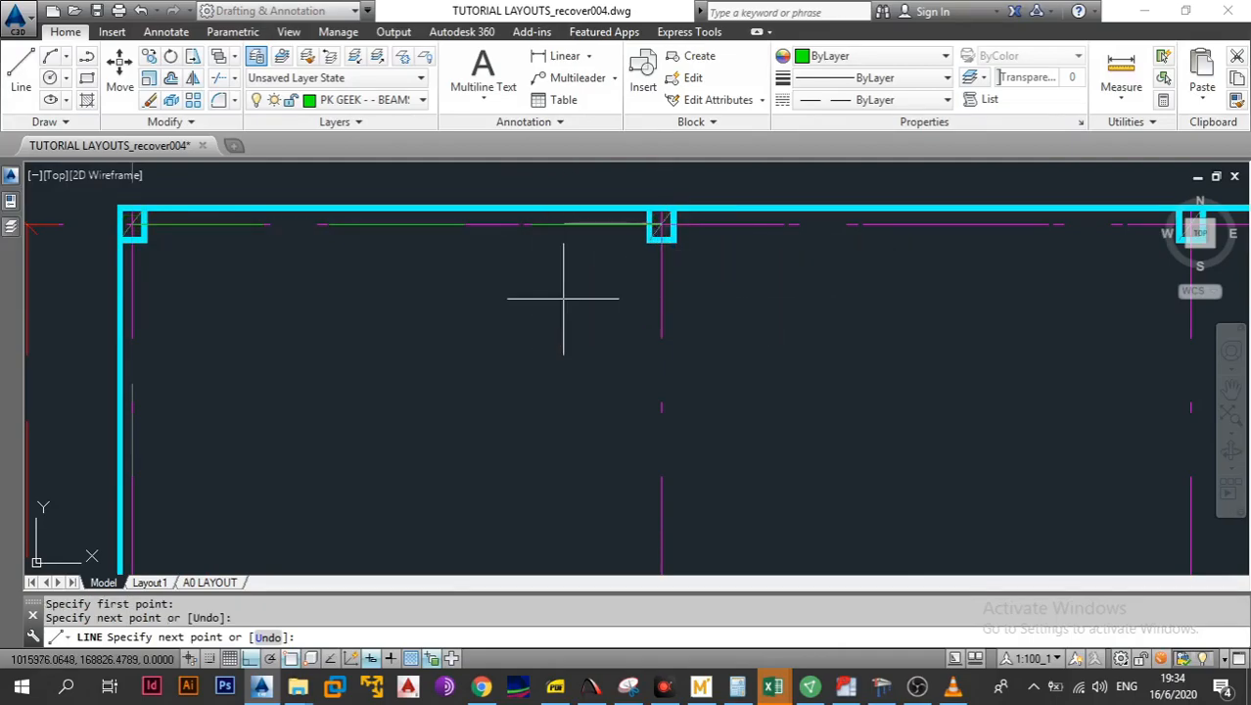
key(Escape)
Draw a vertical line about 10150 long from the midpoint of the grid 1 line between A and B to the slab edge beyond grid 3
right_click(513, 308)
click(578, 318)
click(396, 225)
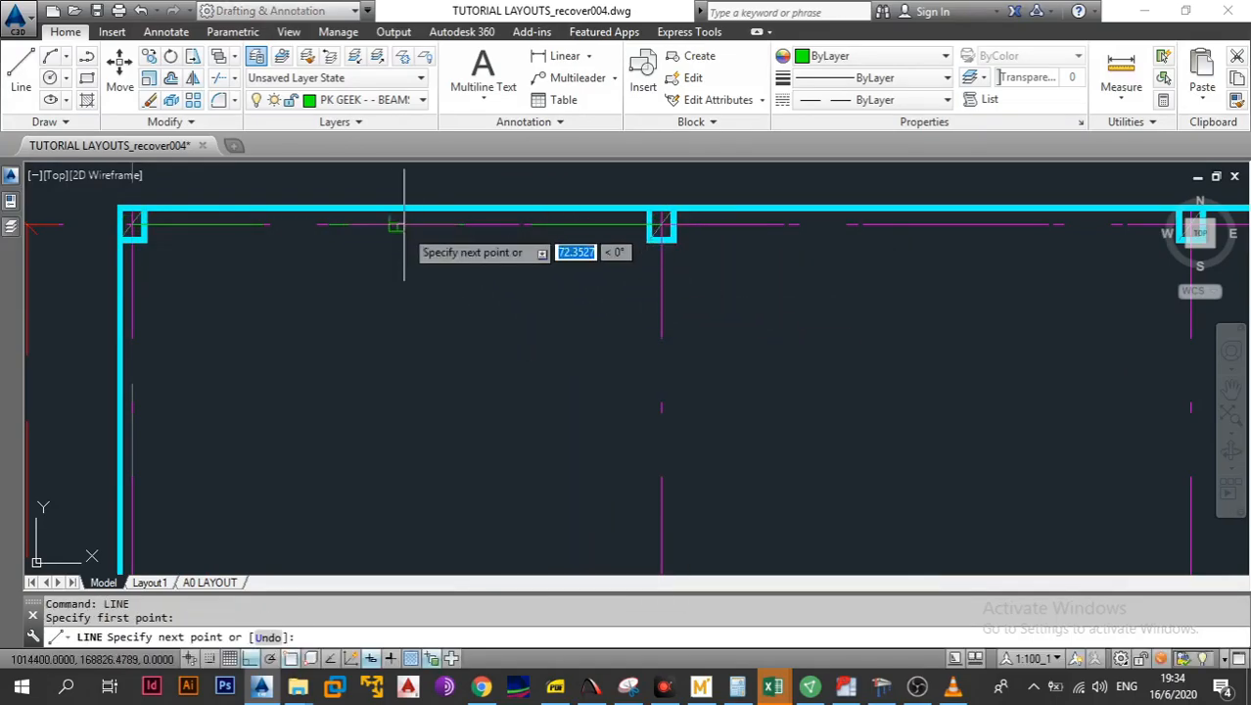
scroll(403, 225, down, 3)
scroll(416, 352, up, 3)
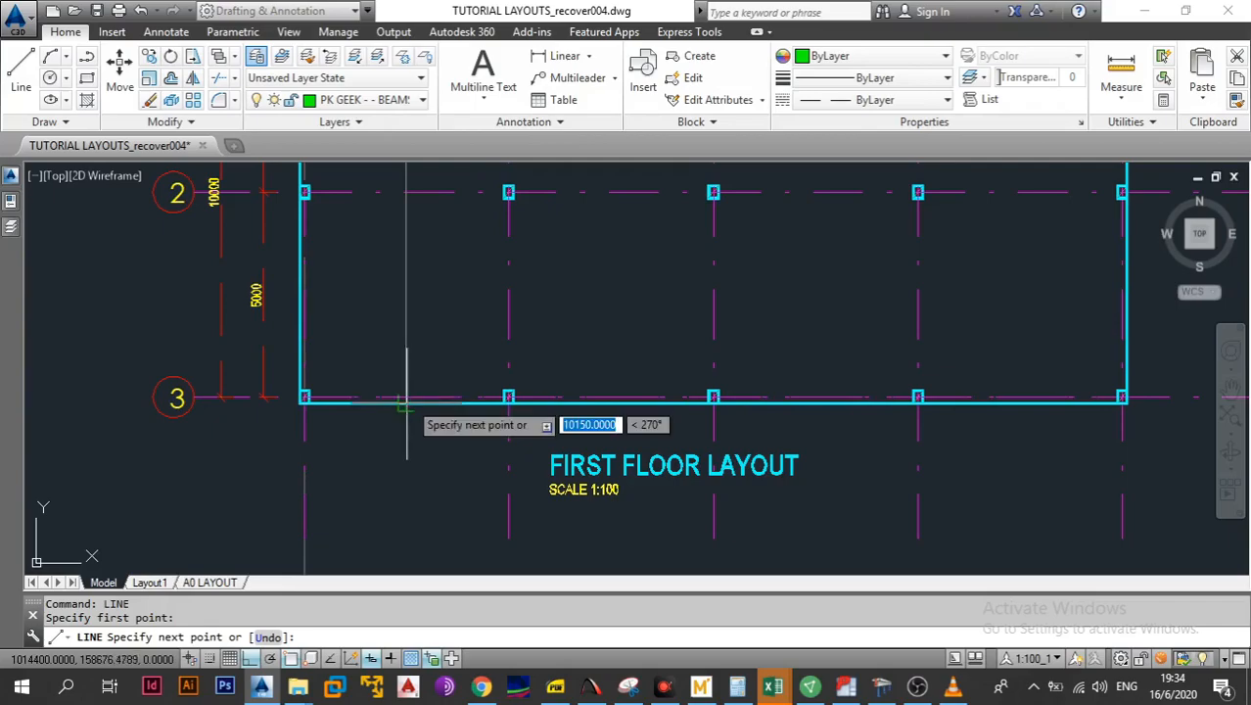
key(Escape)
Match the new vertical midpoint line's properties to the grey midpoint line in the finished ESTABLISH MIDPOINTS layout above
scroll(408, 310, down, 3)
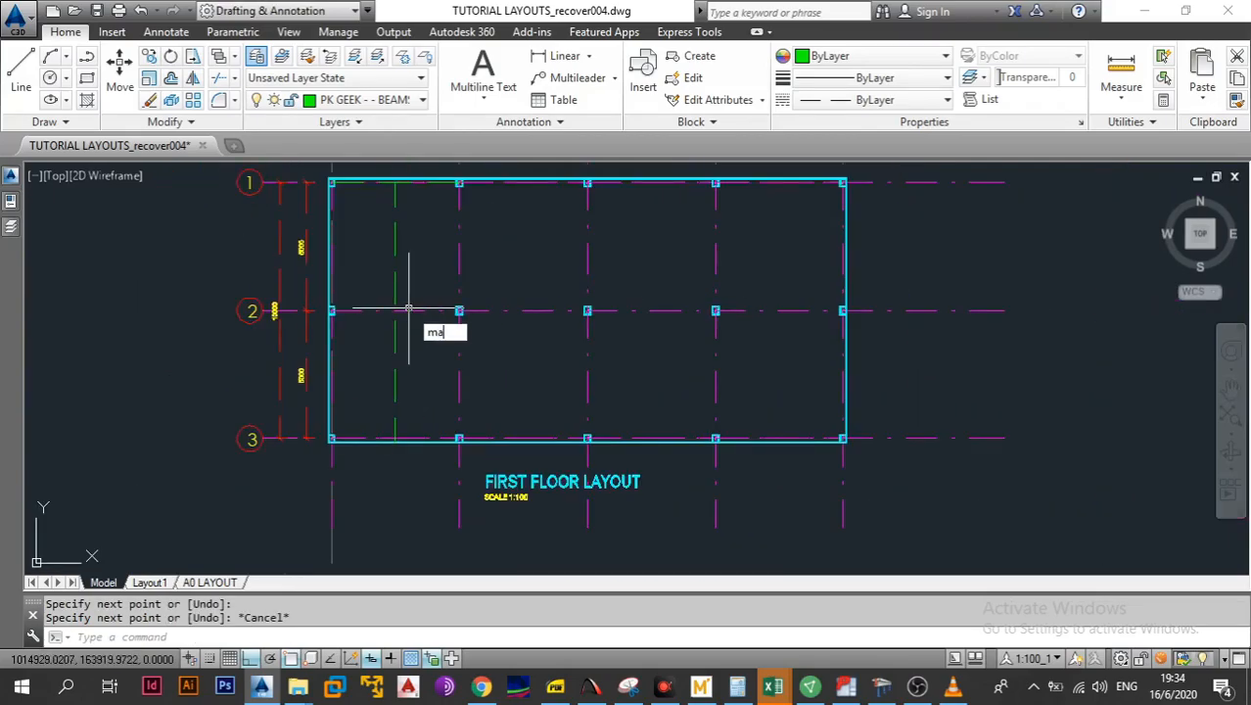
text(ma)
key(Return)
scroll(408, 309, down, 6)
drag(409, 309, 389, 451)
scroll(411, 293, up, 4)
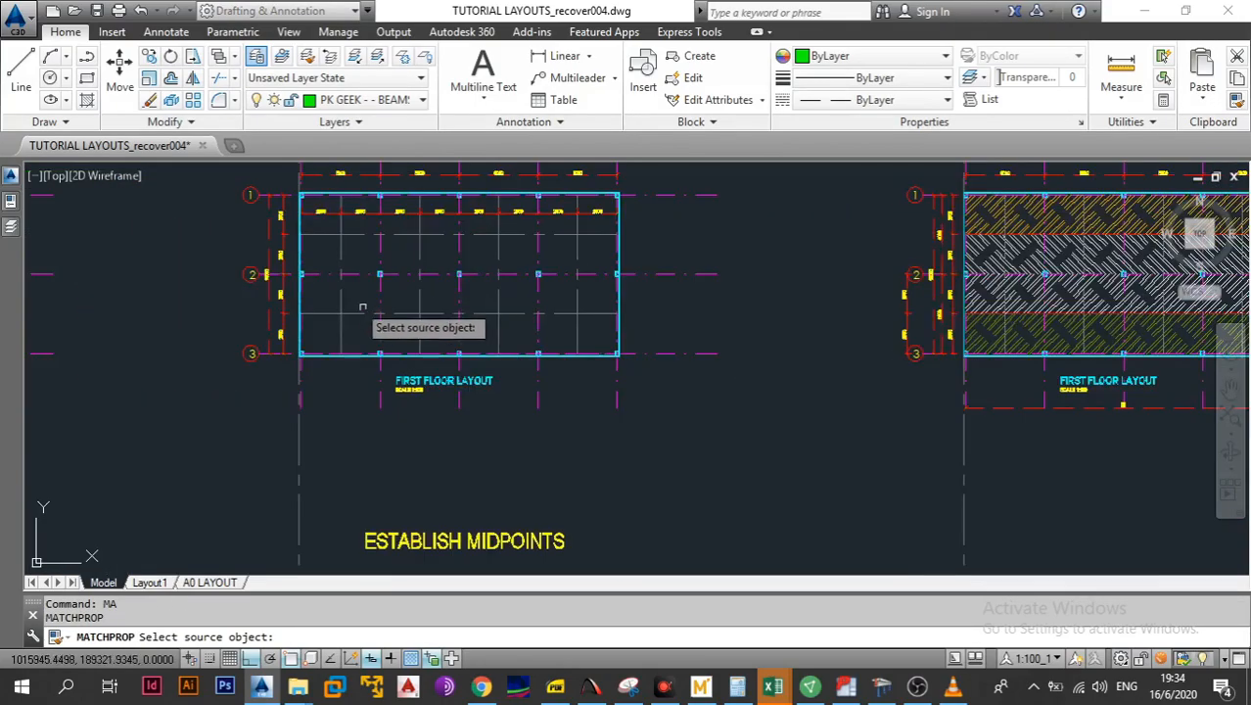
click(341, 300)
drag(342, 408, 341, 207)
drag(361, 447, 360, 339)
scroll(362, 365, up, 4)
click(340, 343)
click(275, 322)
key(Escape)
scroll(291, 279, up, 6)
drag(362, 286, 354, 467)
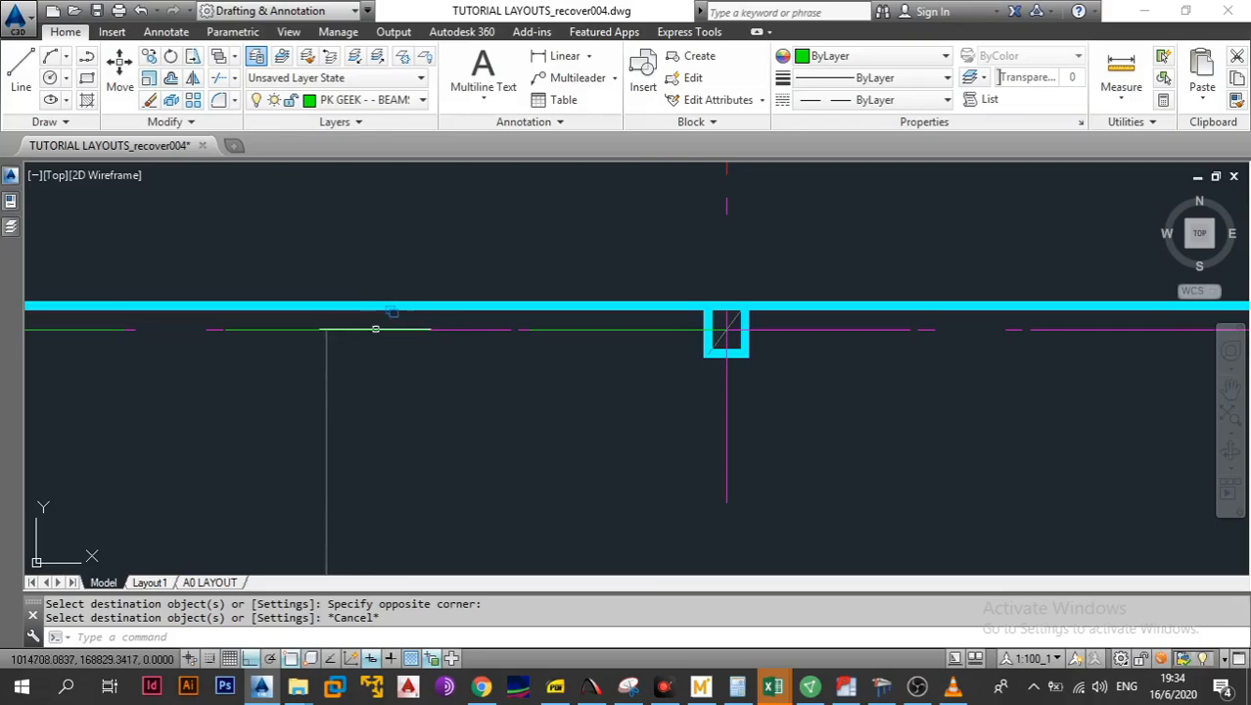
Delete the helper line along grid 1 between the columns at grids A and B
click(376, 329)
key(Delete)
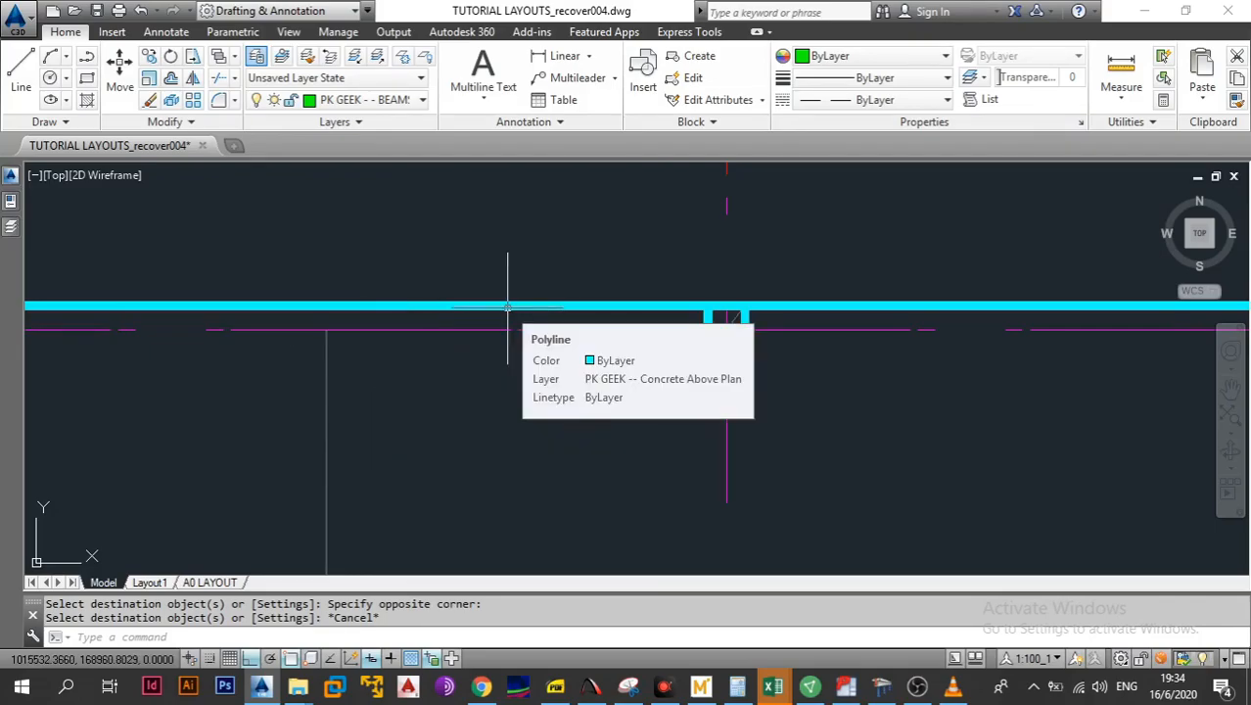
Offset the grid B line by 2500 towards grid C
scroll(507, 308, down, 9)
scroll(499, 323, up, 2)
mouse_move(518, 315)
mouse_down()
mouse_move(499, 375)
mouse_move(478, 370)
mouse_up()
click(508, 369)
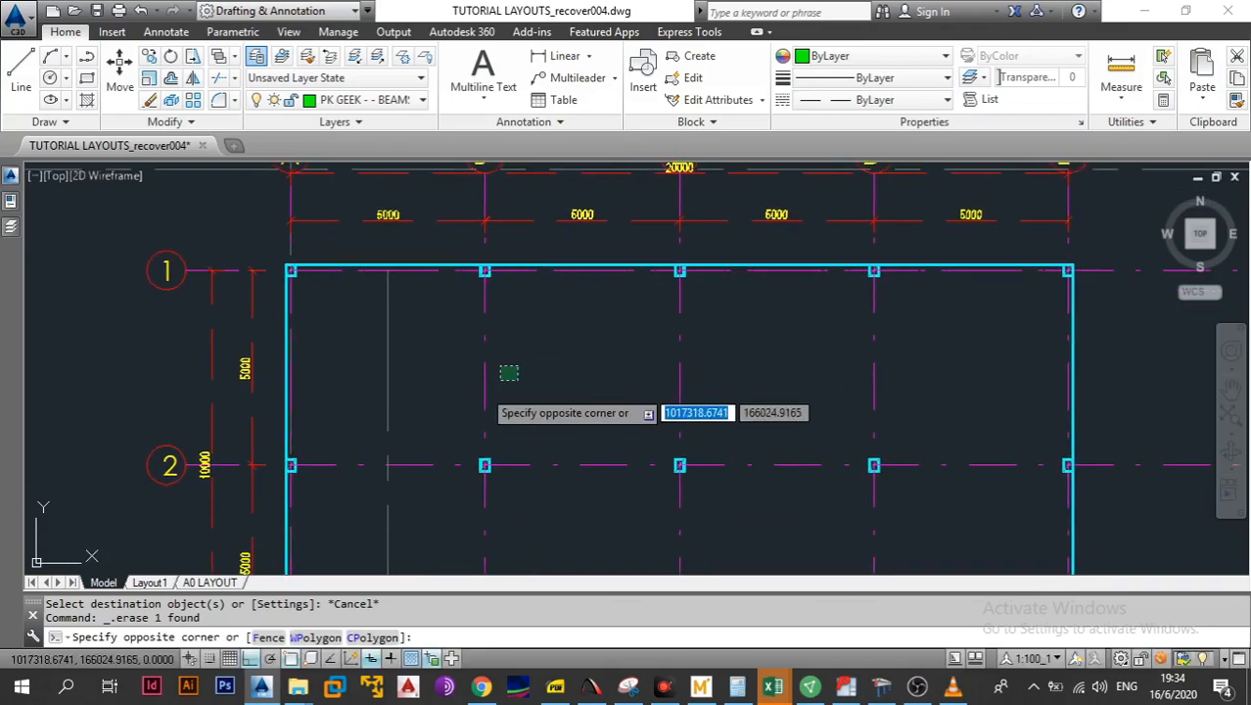
click(405, 346)
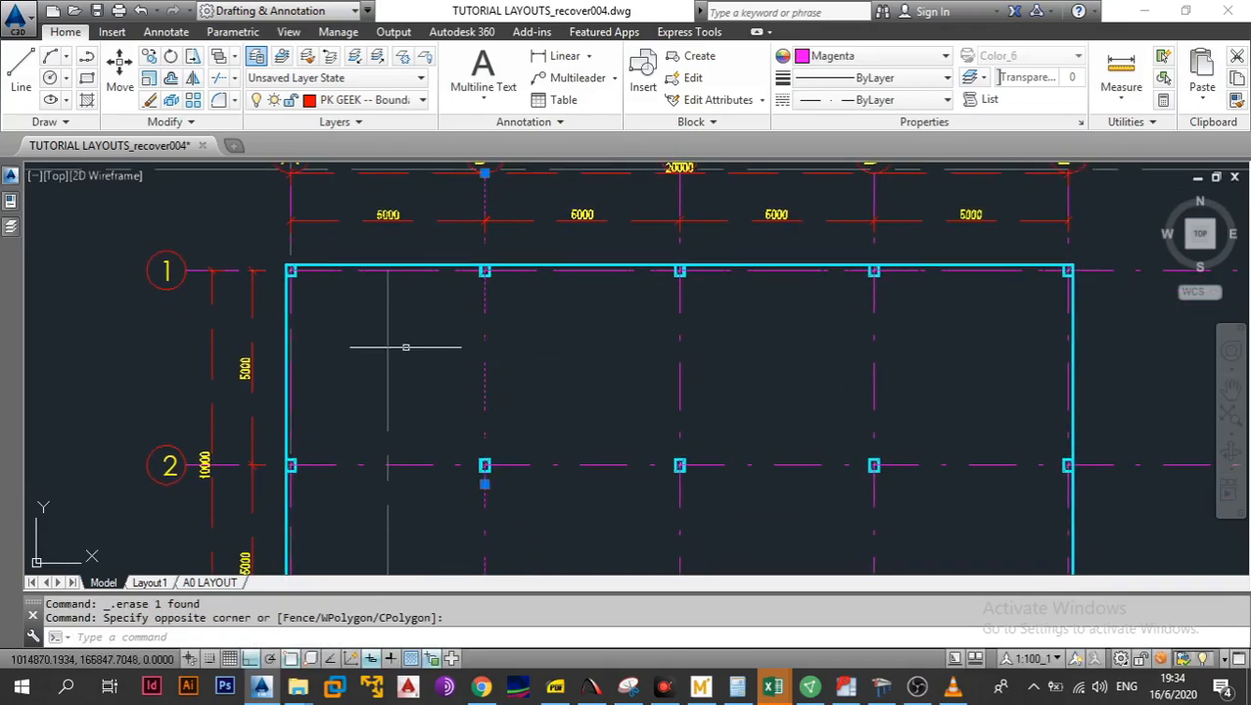
click(179, 79)
text(25)
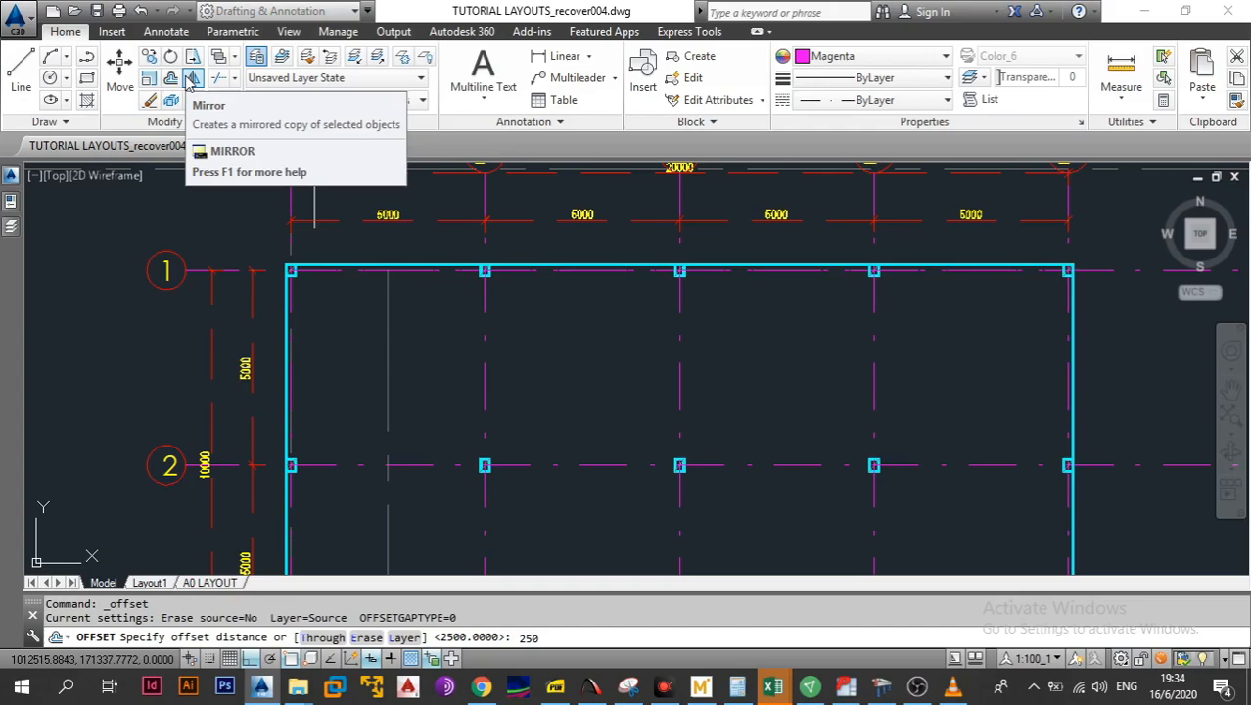
text(00)
key(Return)
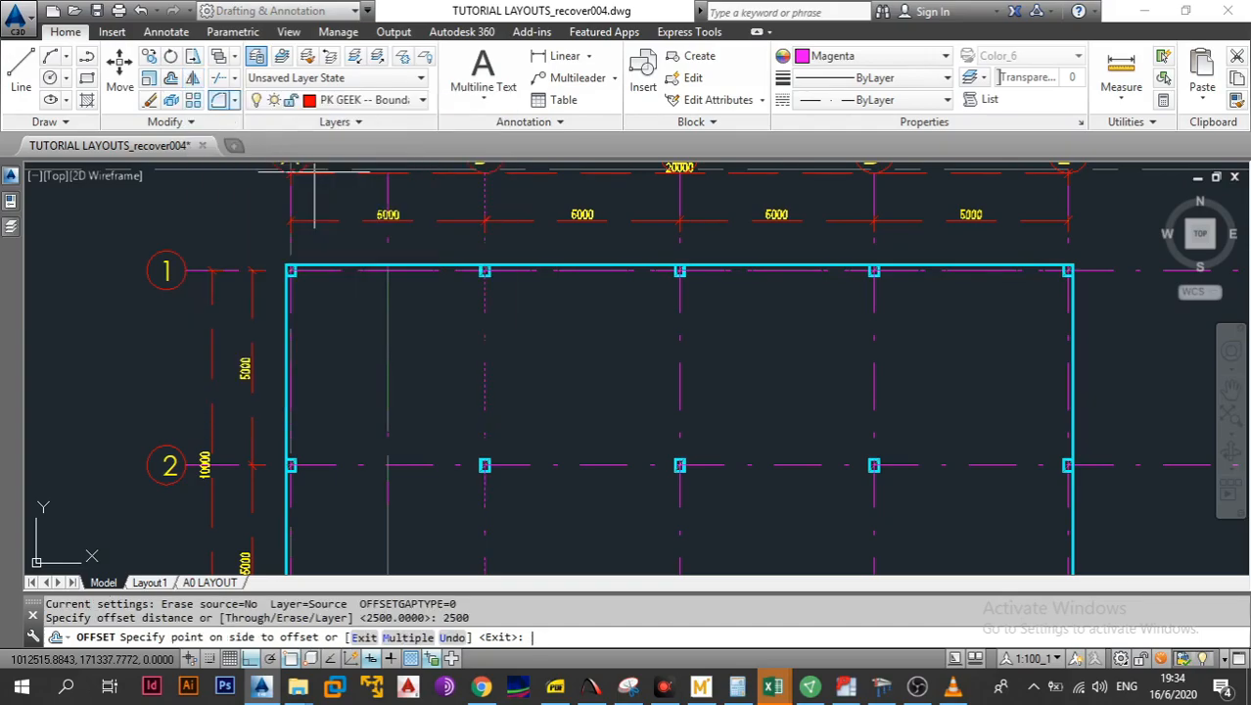
click(606, 364)
Offset the grid C line towards grid D and the grid D line towards grid E, using the same 2500 distance
click(582, 357)
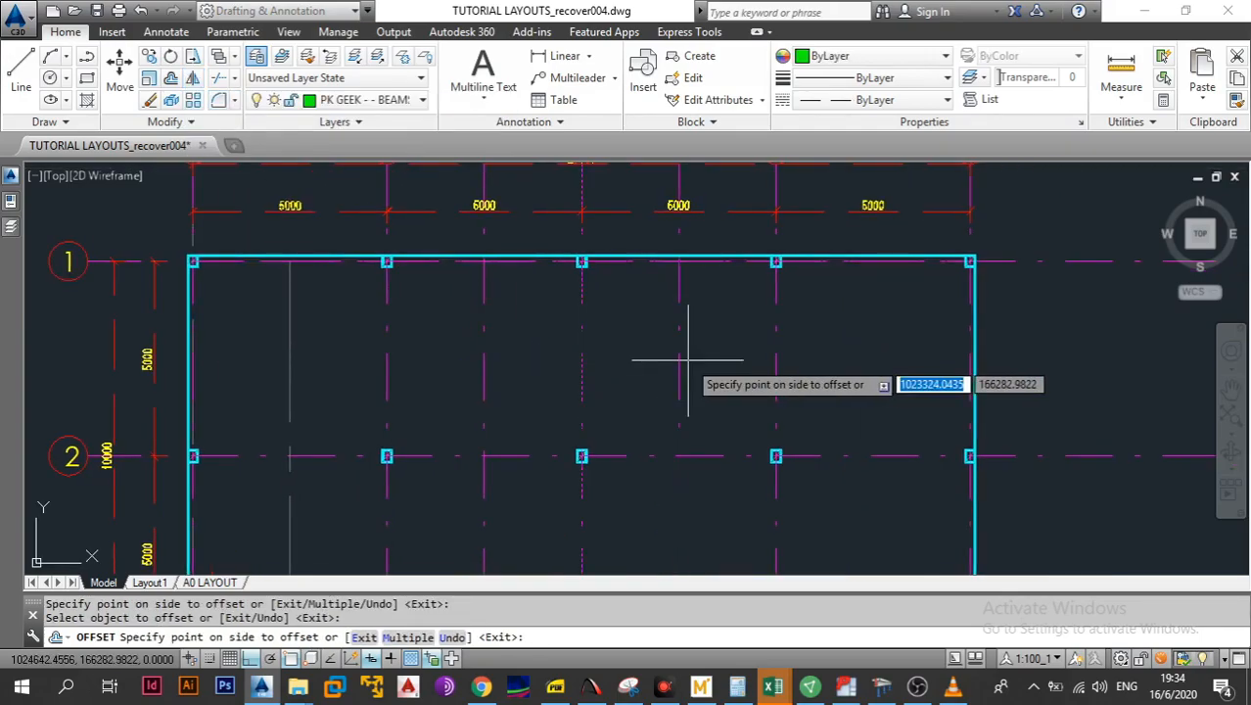
click(703, 367)
click(775, 370)
click(823, 370)
key(Escape)
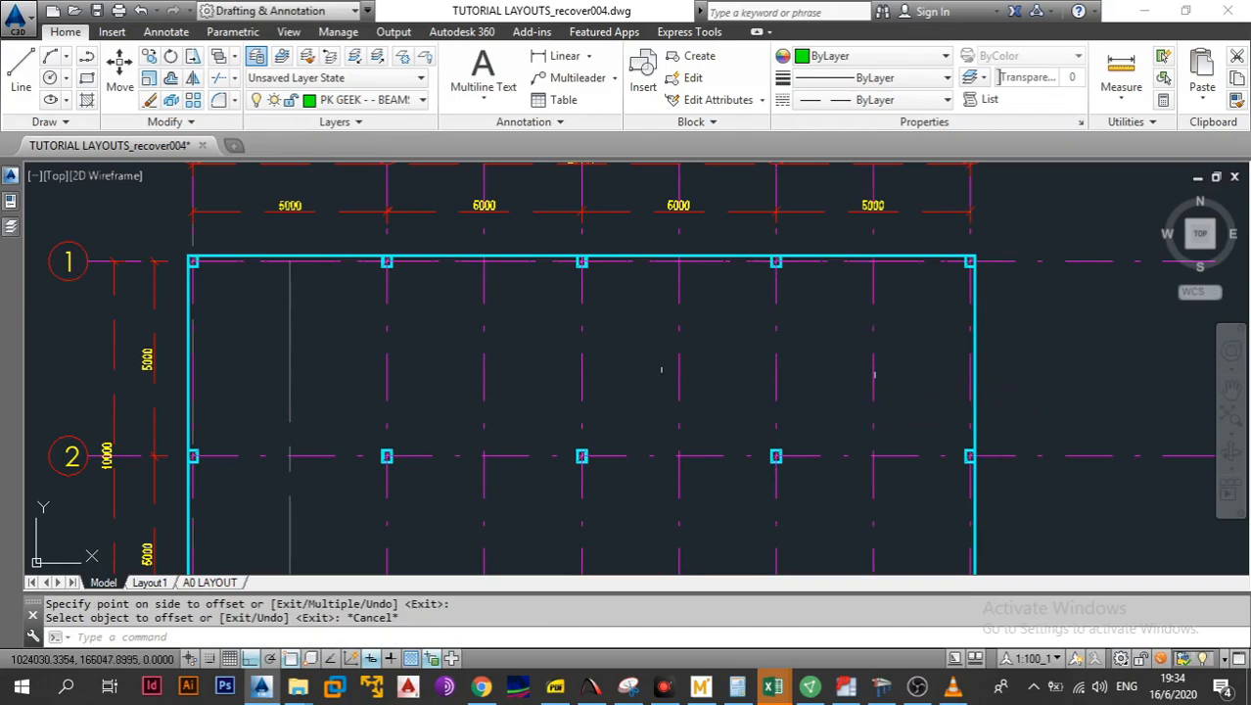
Match the three offset lines in bays B-C, C-D and D-E to the grey midpoint line between grids A and B
text(ma)
key(Return)
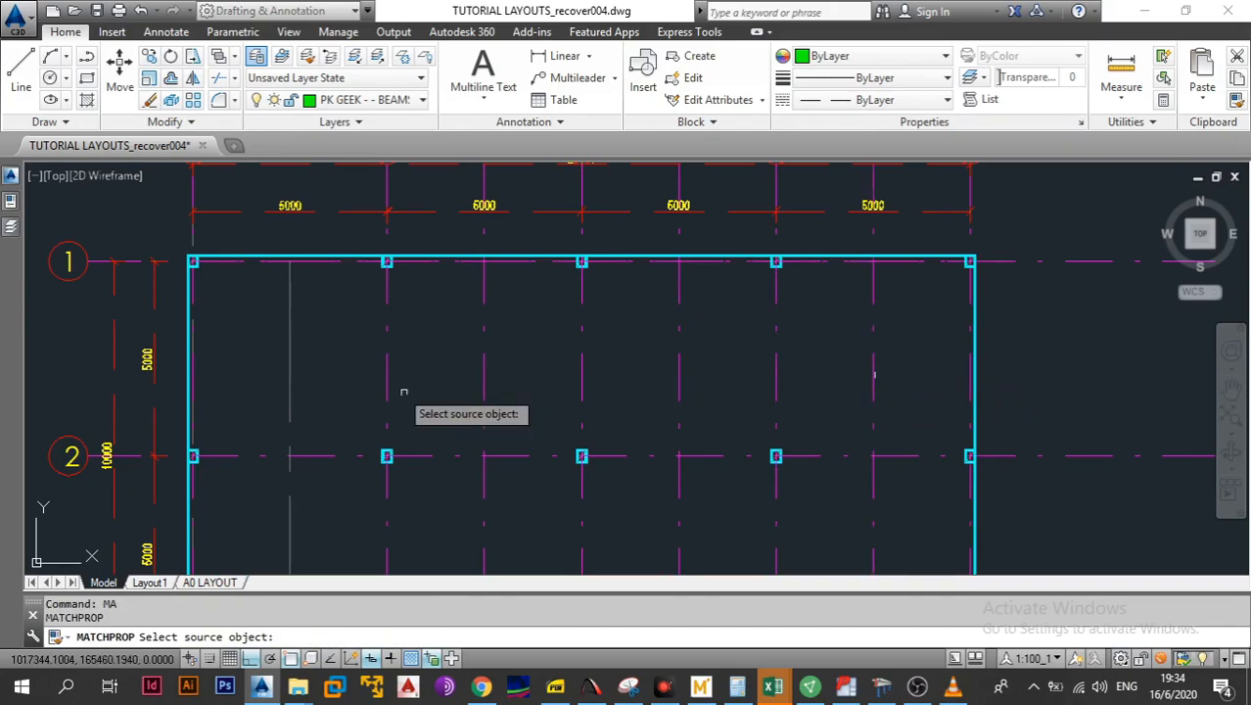
click(289, 354)
click(506, 316)
click(481, 385)
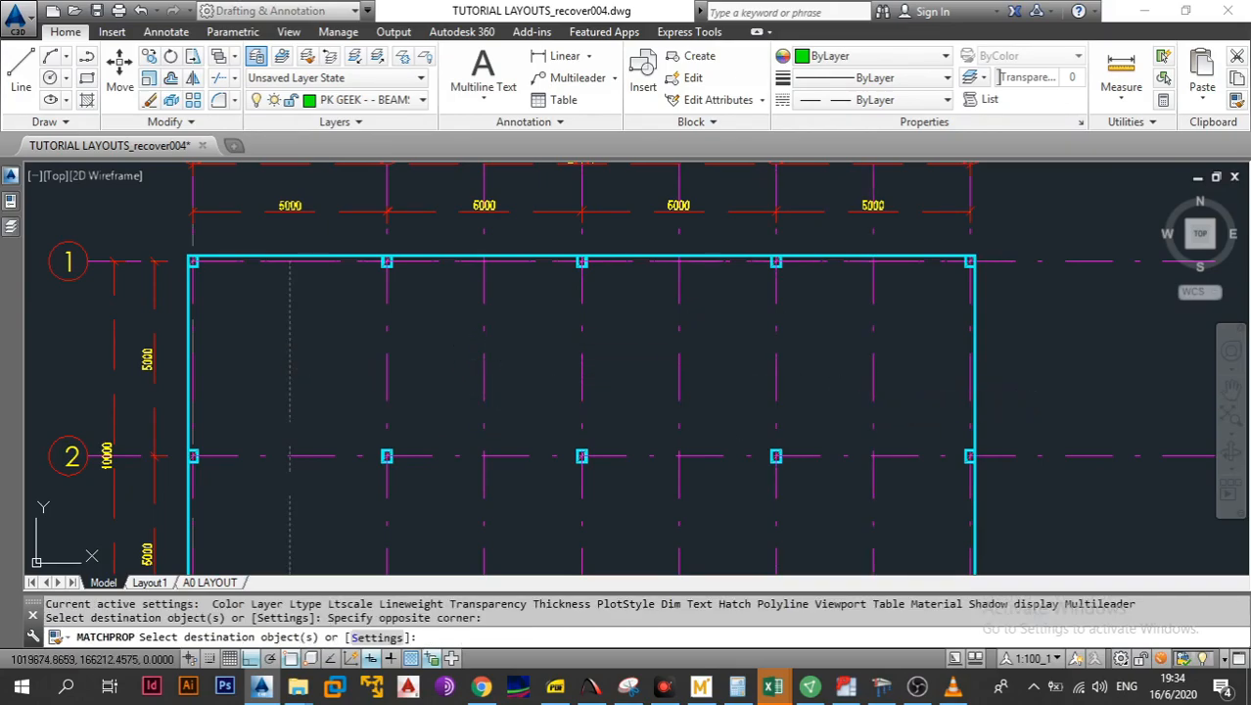
click(729, 349)
click(685, 391)
click(895, 345)
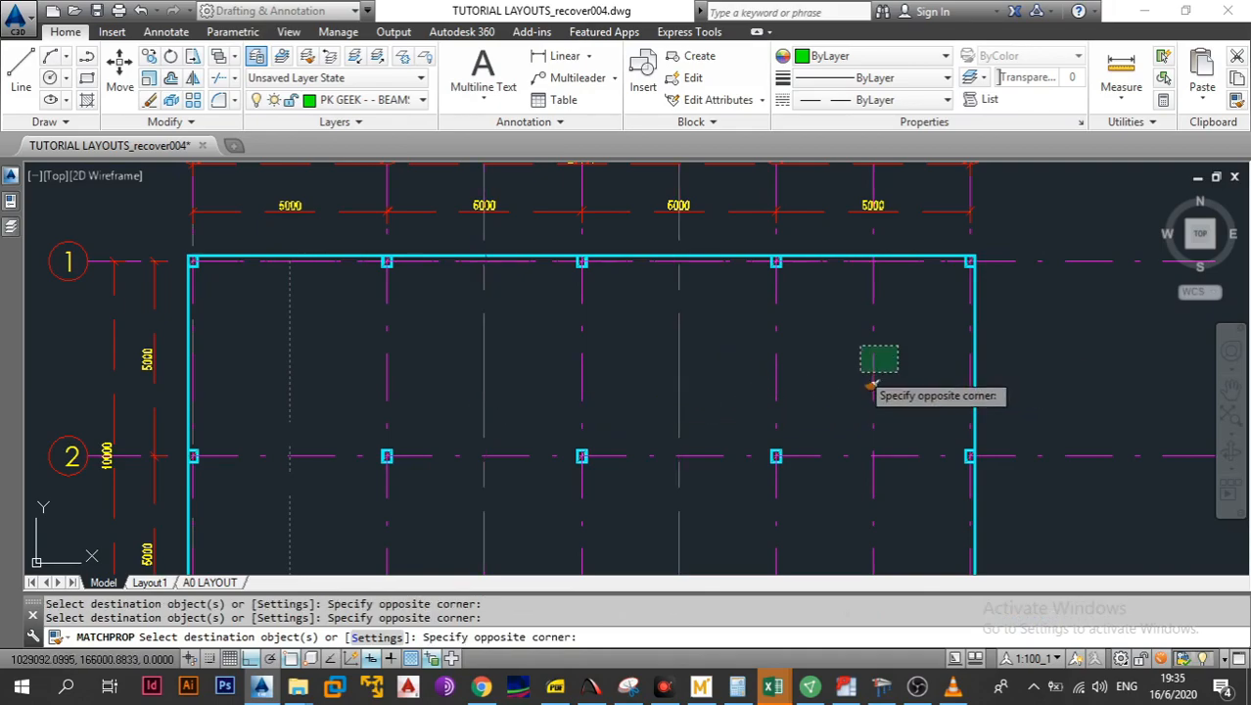
key(Escape)
Offset the grid 2 line by 2500 to both sides, towards grid 3 and towards grid 1
scroll(670, 411, down, 4)
drag(670, 411, 538, 329)
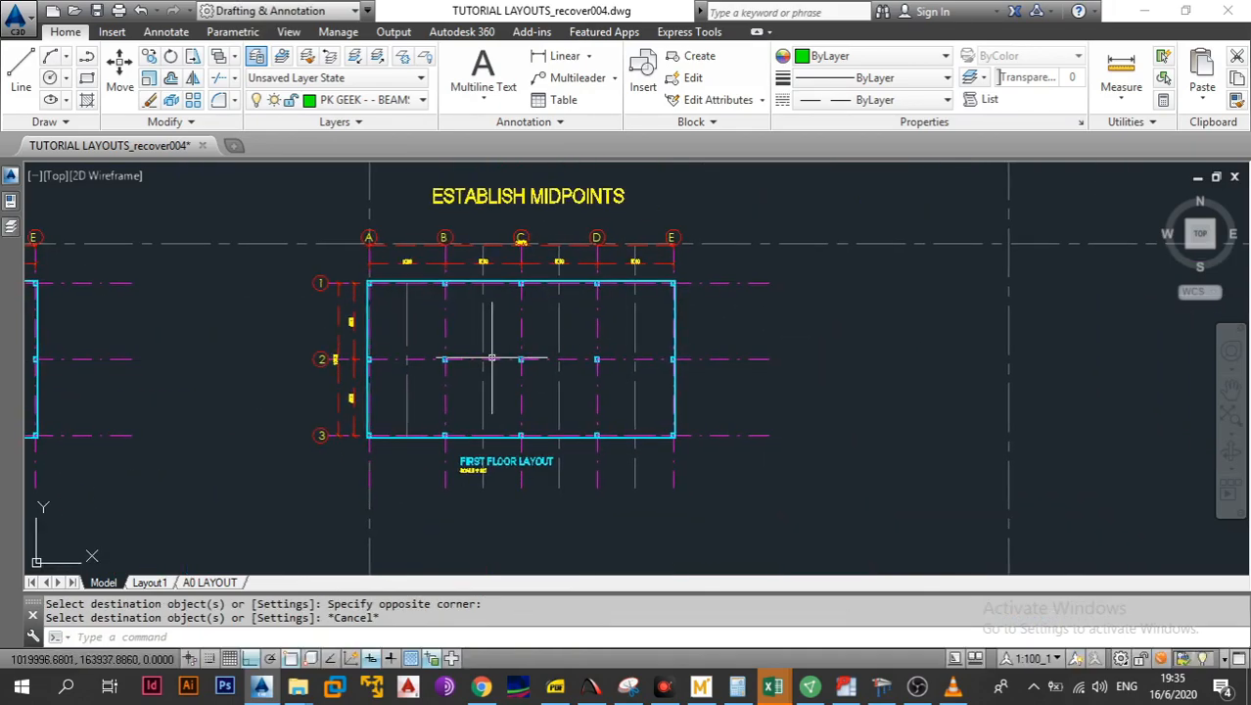
scroll(492, 358, up, 2)
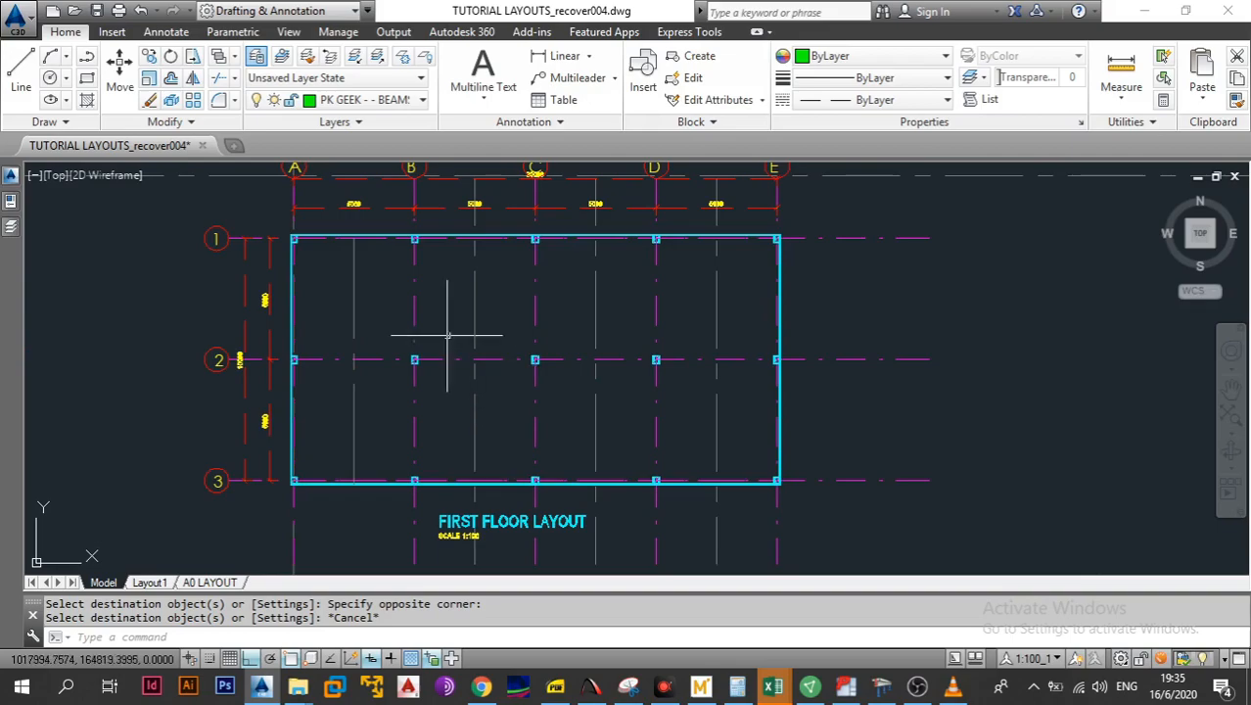
scroll(355, 408, up, 2)
drag(391, 315, 335, 349)
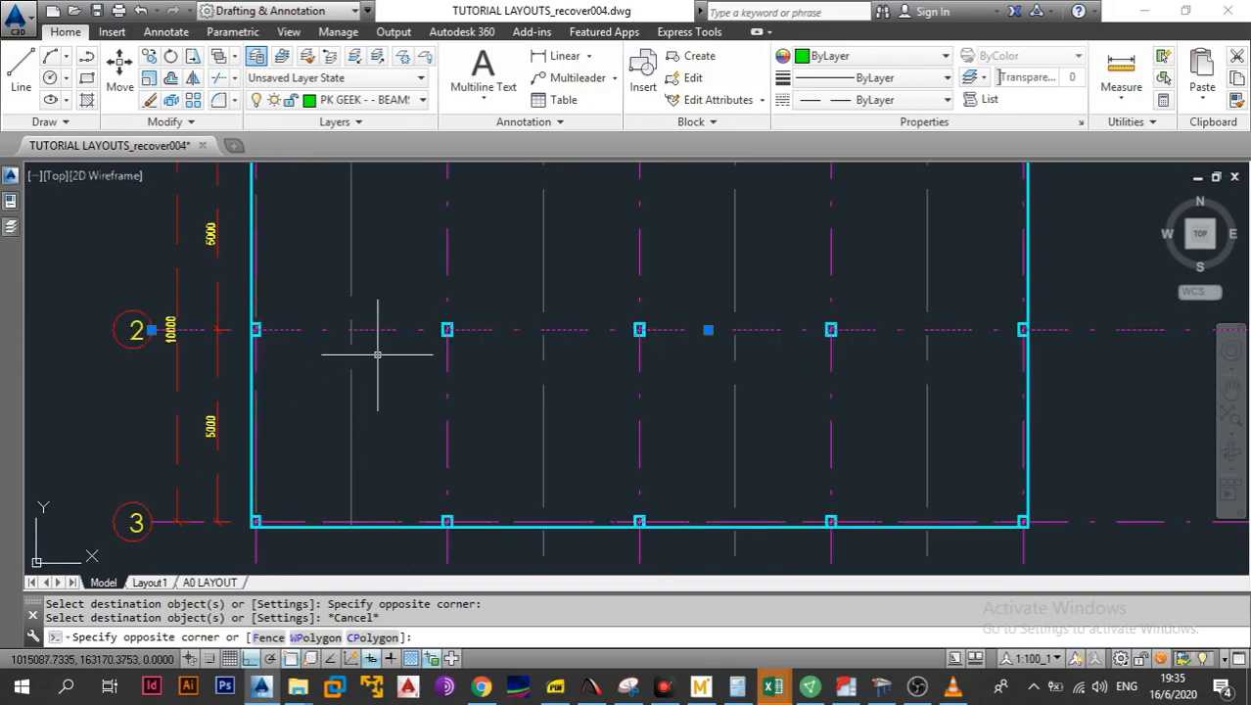
click(171, 79)
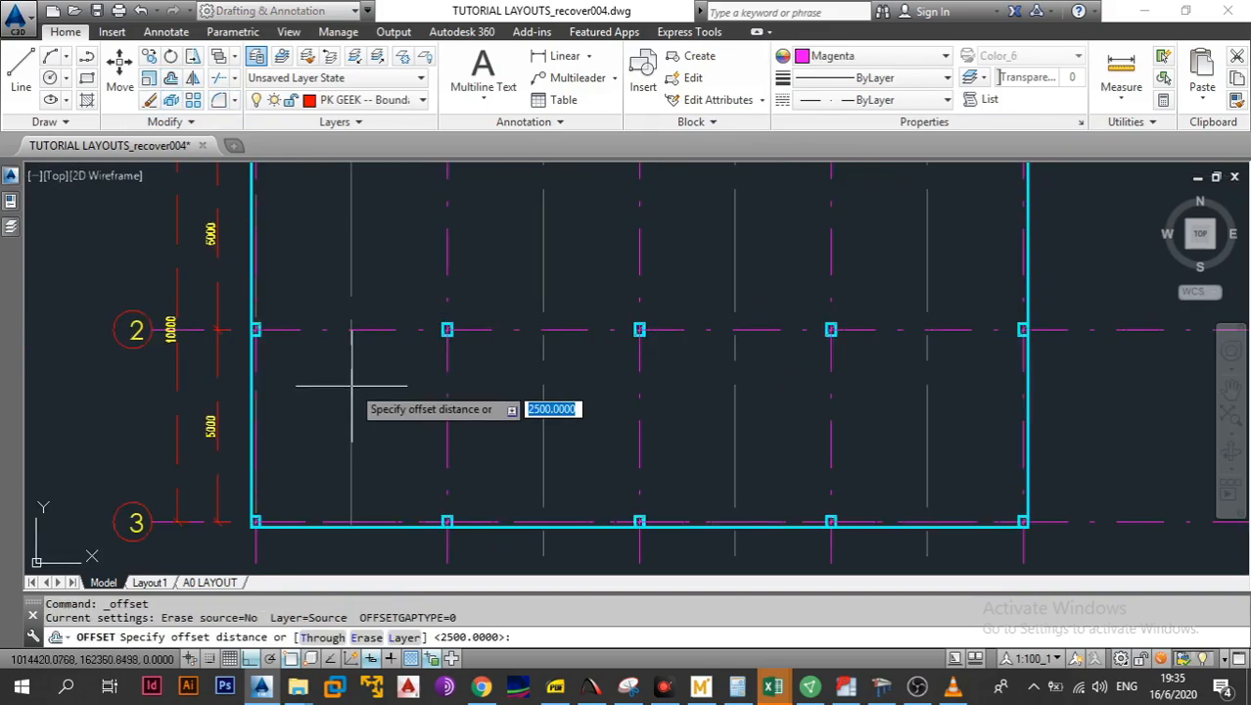
key(Return)
click(350, 330)
click(355, 442)
click(380, 330)
click(382, 288)
key(Escape)
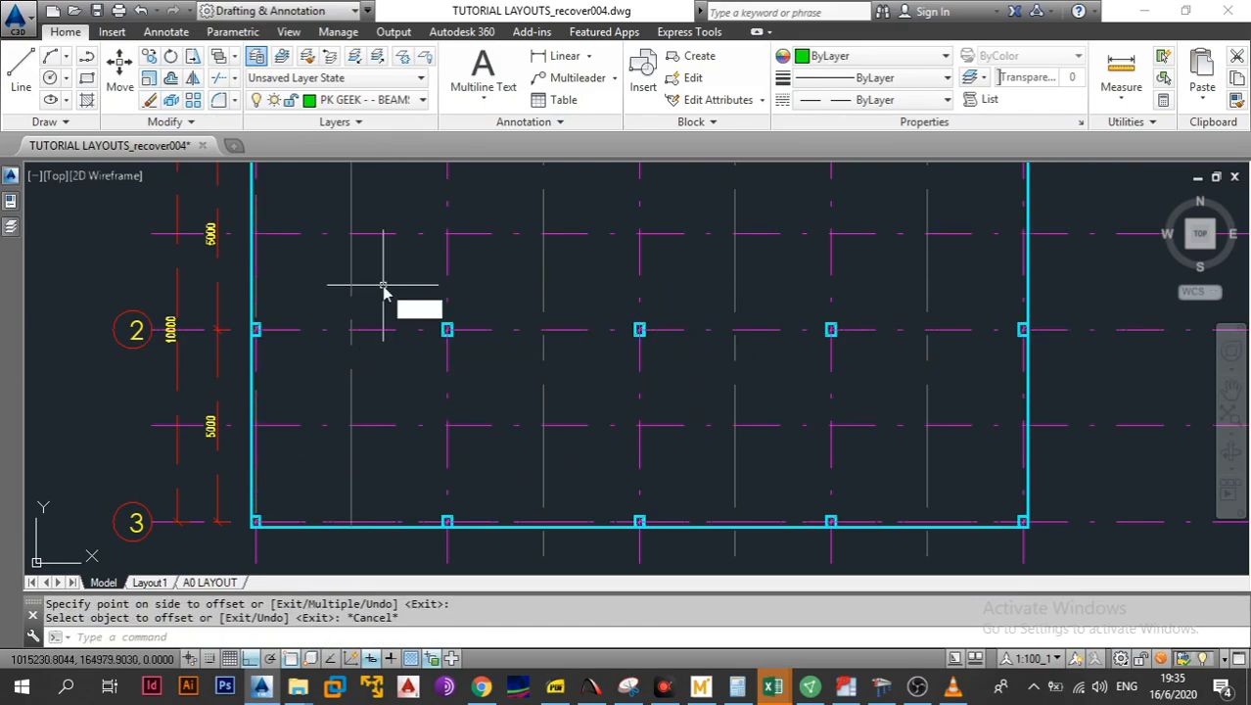
Match the properties of the two horizontal offset lines on either side of grid 2 to the grey midpoint line
text(ma)
key(Return)
click(383, 233)
click(386, 254)
click(392, 450)
key(Escape)
Examine the completed midpoint grid and the reference layouts ESTABLISH SLAB STRIPS Ly and lx
scroll(386, 431, down, 4)
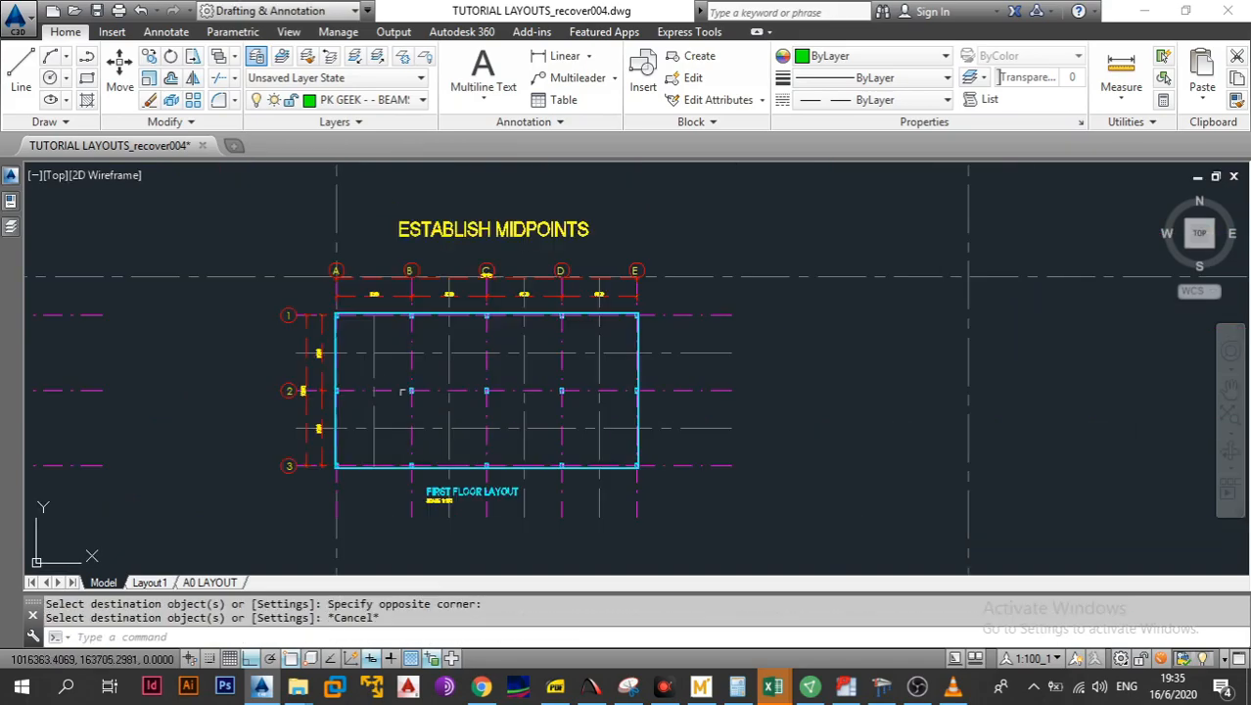
drag(380, 419, 372, 419)
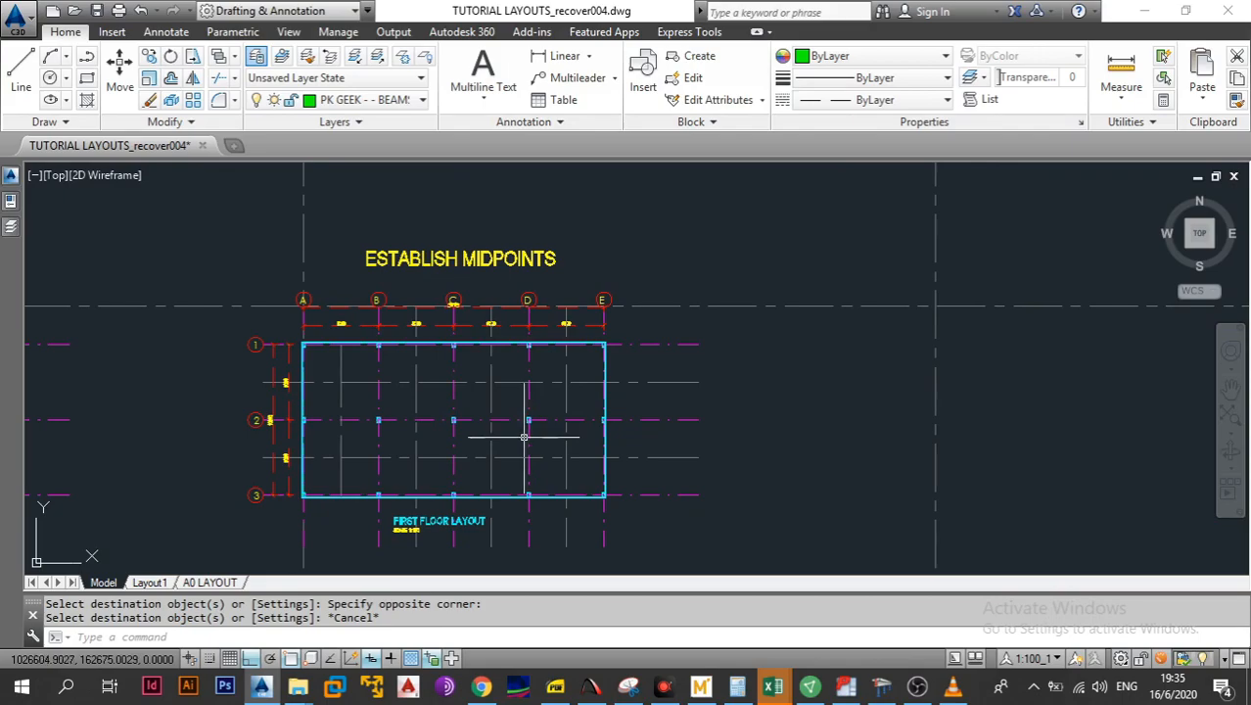
scroll(494, 458, down, 4)
drag(563, 406, 399, 443)
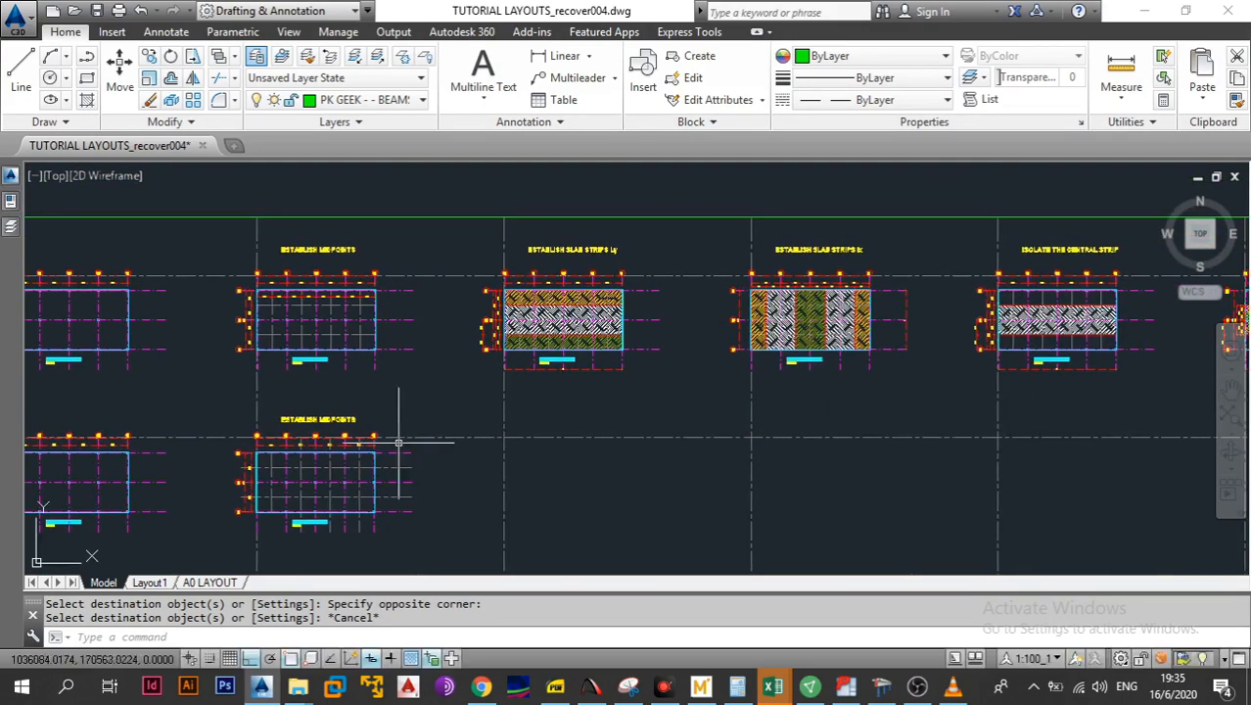
drag(444, 342, 376, 377)
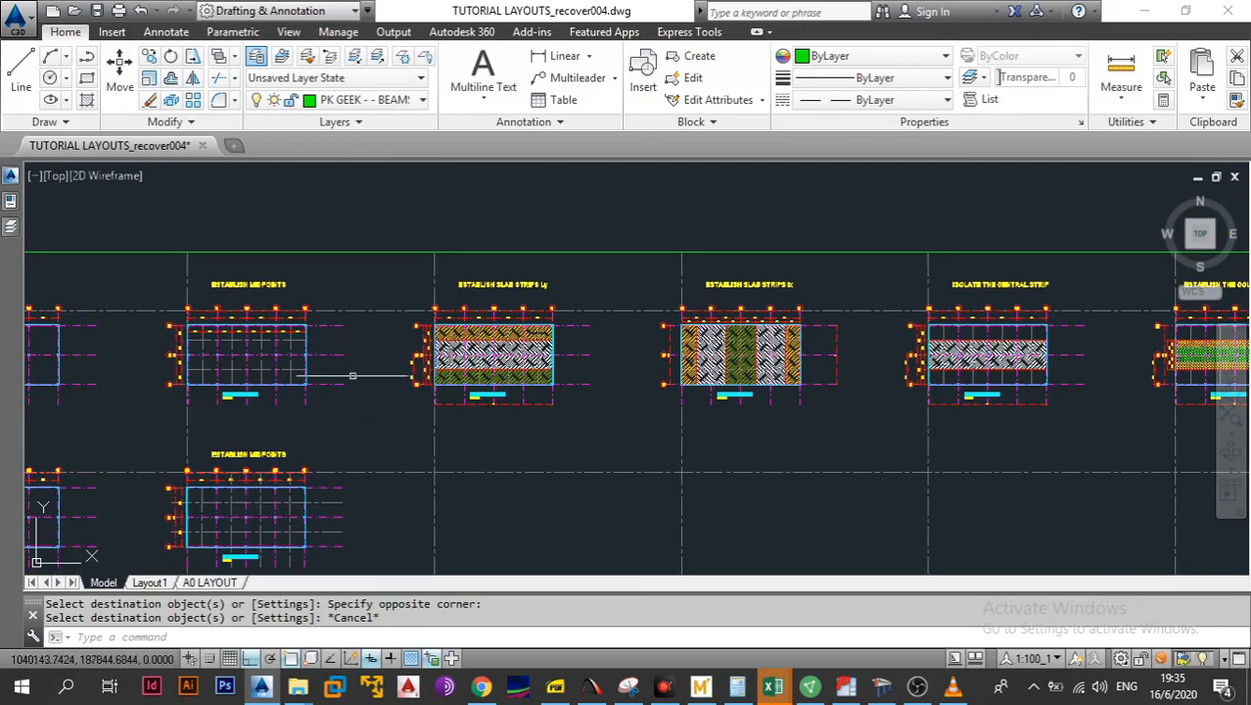
scroll(548, 282, up, 3)
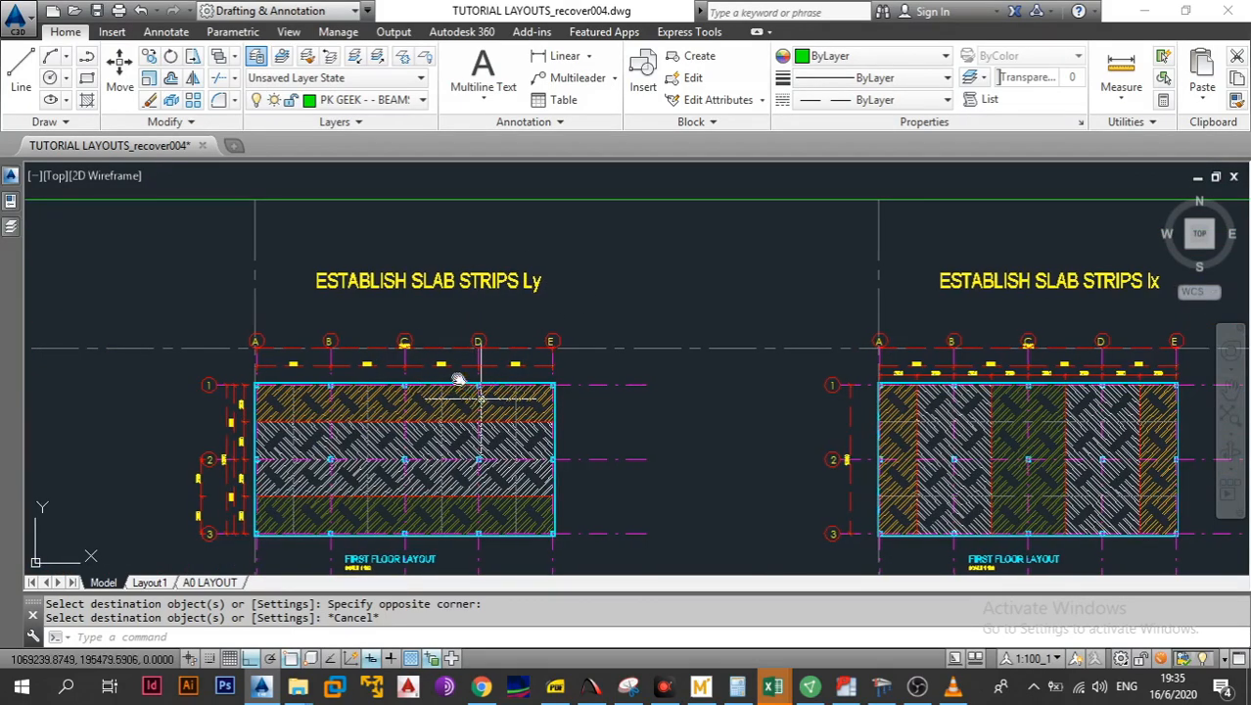
drag(476, 377, 440, 358)
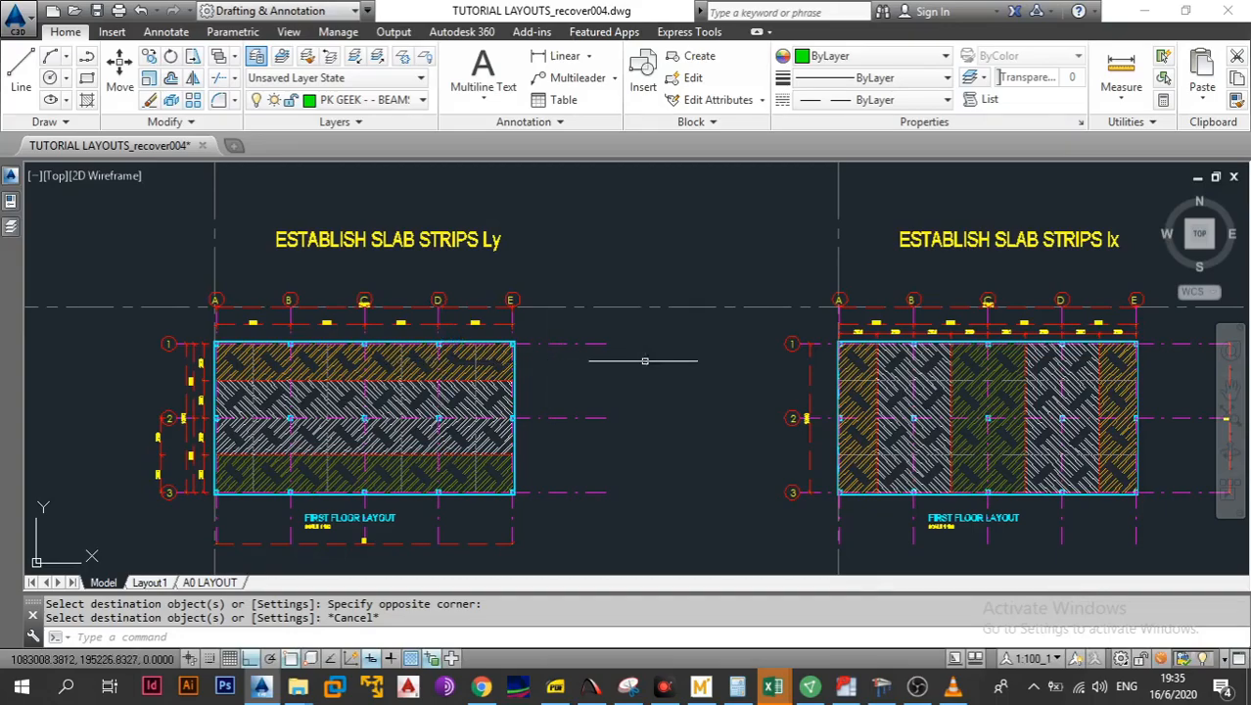
drag(641, 361, 549, 349)
Copy the whole new ESTABLISH MIDPOINTS layout from its guide-line intersection at grid A to the intersection below the ESTABLISH SLAB STRIPS Ly layout
scroll(582, 404, down, 4)
drag(436, 463, 500, 367)
drag(199, 443, 251, 359)
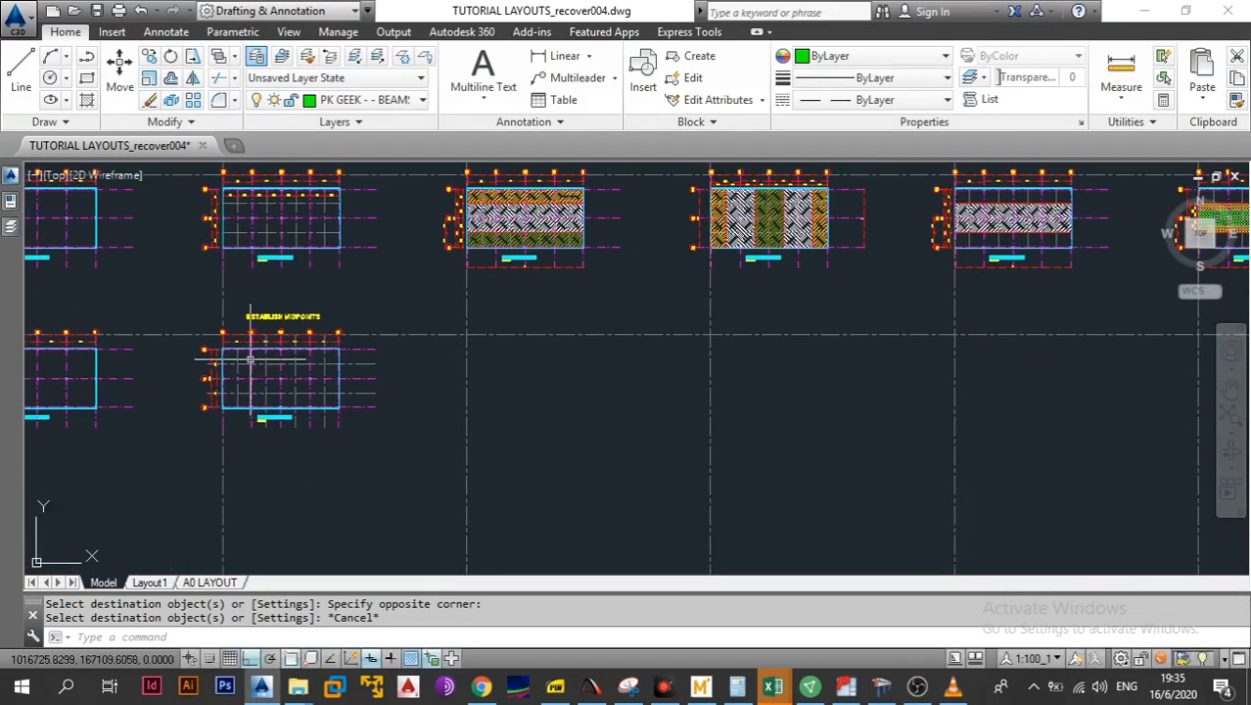
click(154, 302)
click(432, 492)
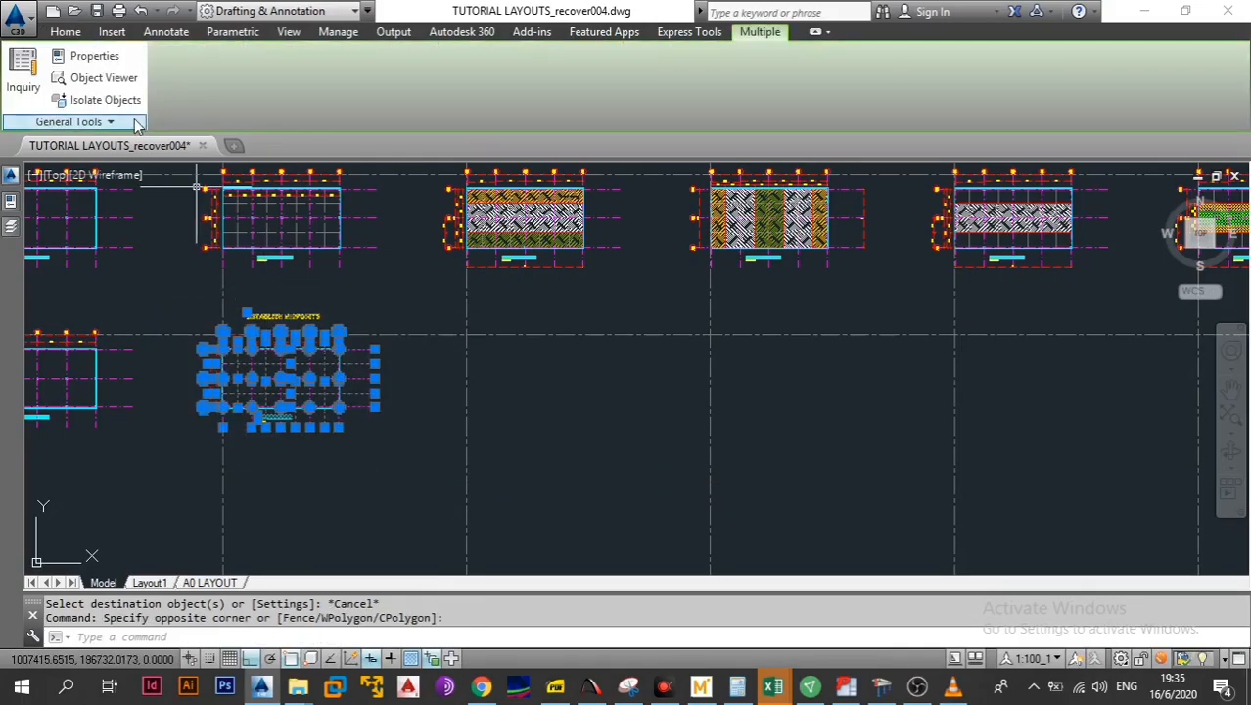
click(65, 31)
scroll(230, 337, up, 10)
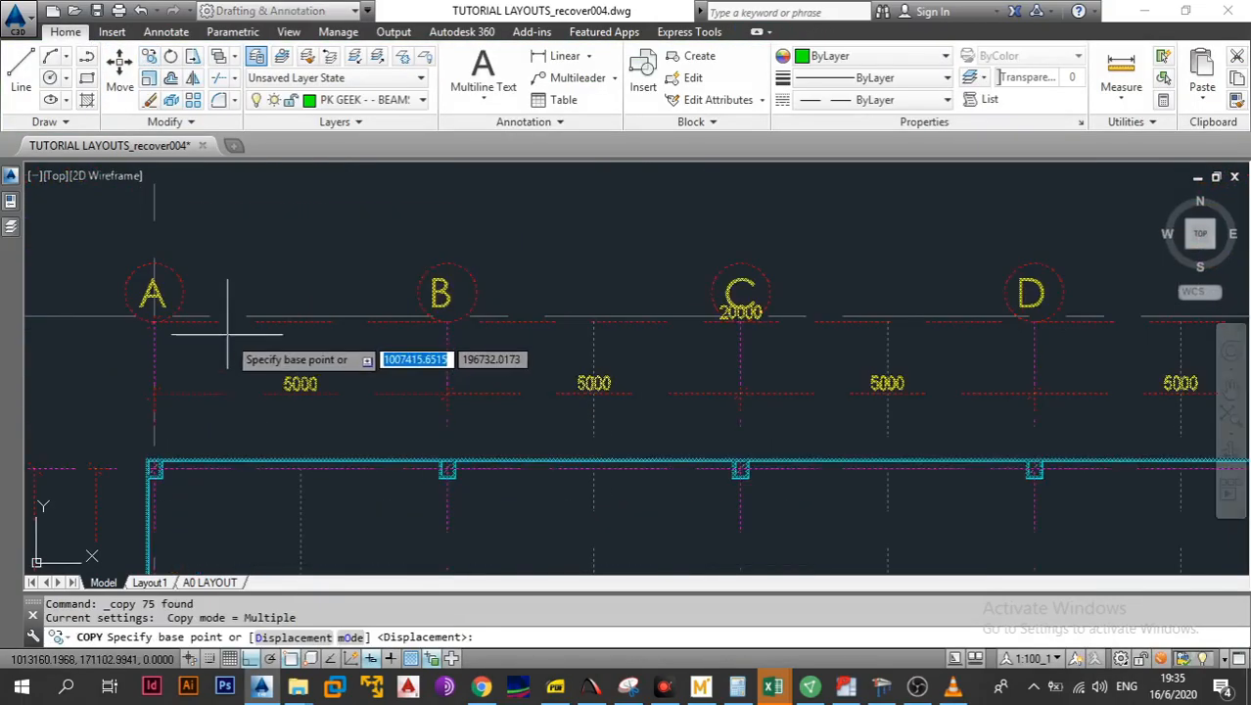
scroll(150, 312, up, 4)
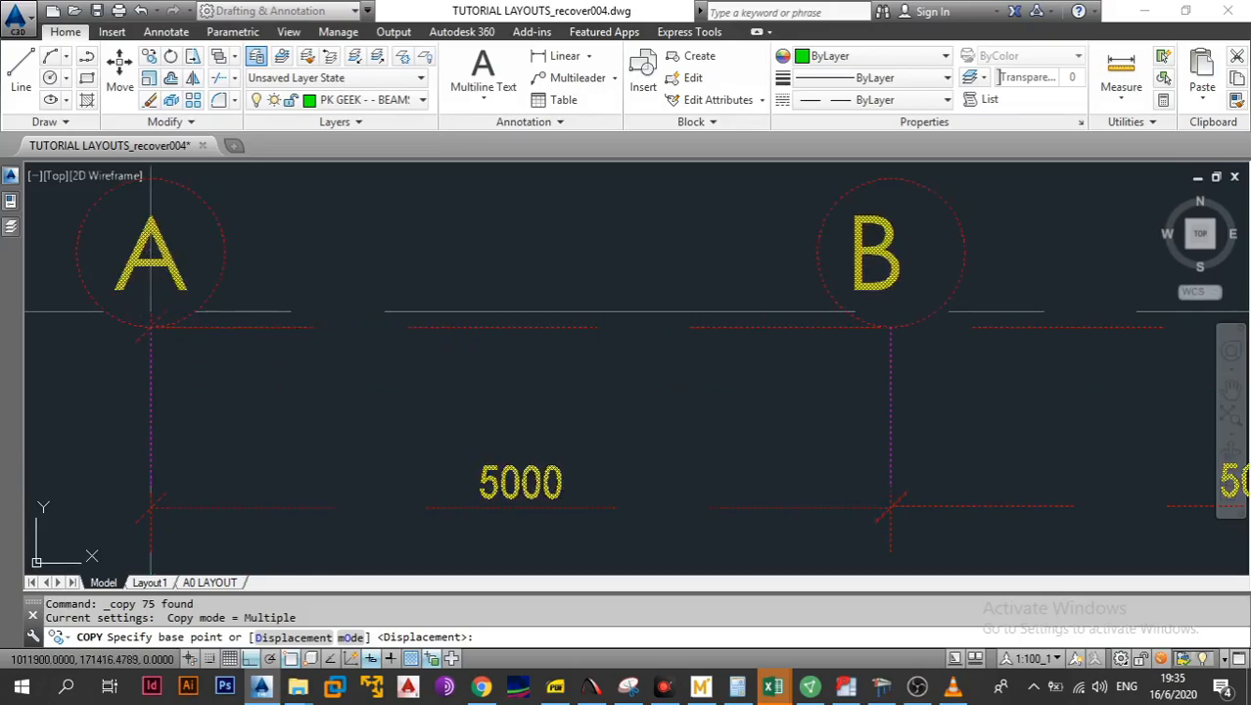
click(150, 312)
scroll(279, 279, down, 6)
scroll(294, 311, down, 3)
scroll(245, 328, up, 5)
scroll(216, 307, up, 4)
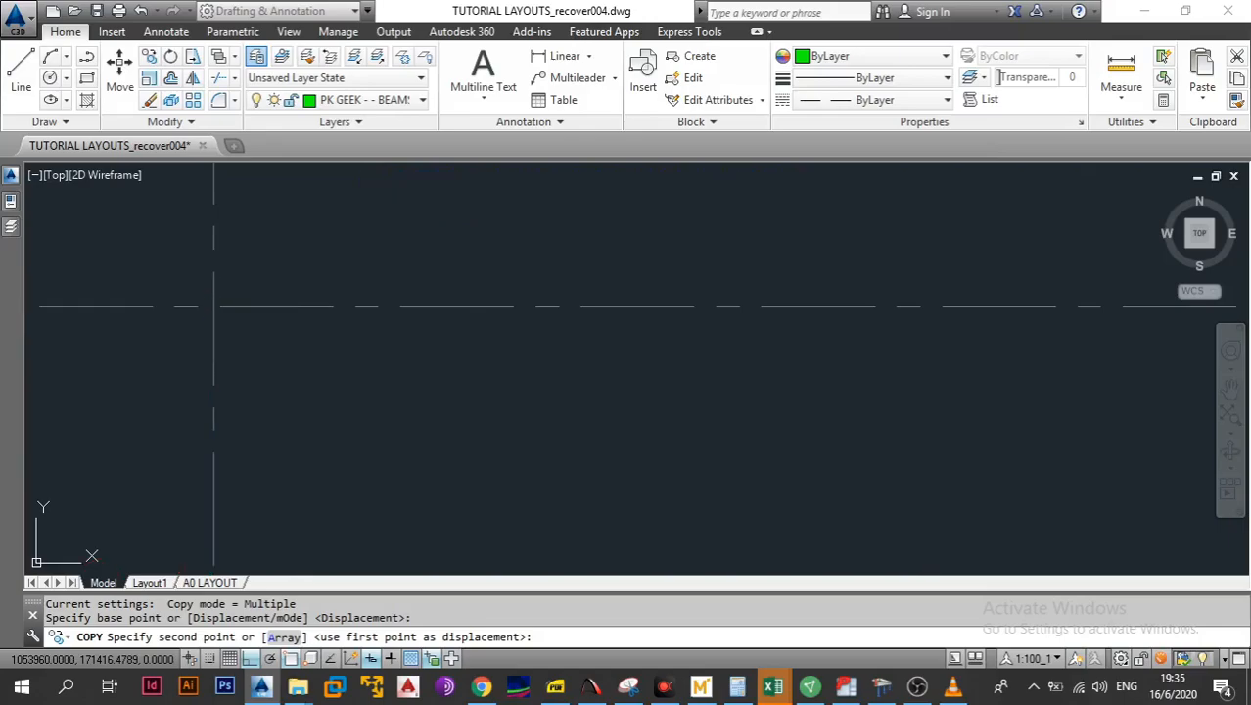
click(213, 305)
scroll(255, 282, down, 7)
key(Escape)
Delete the ESTABLISH MIDPOINTS title above the copied layout
scroll(346, 245, down, 2)
scroll(348, 246, down, 2)
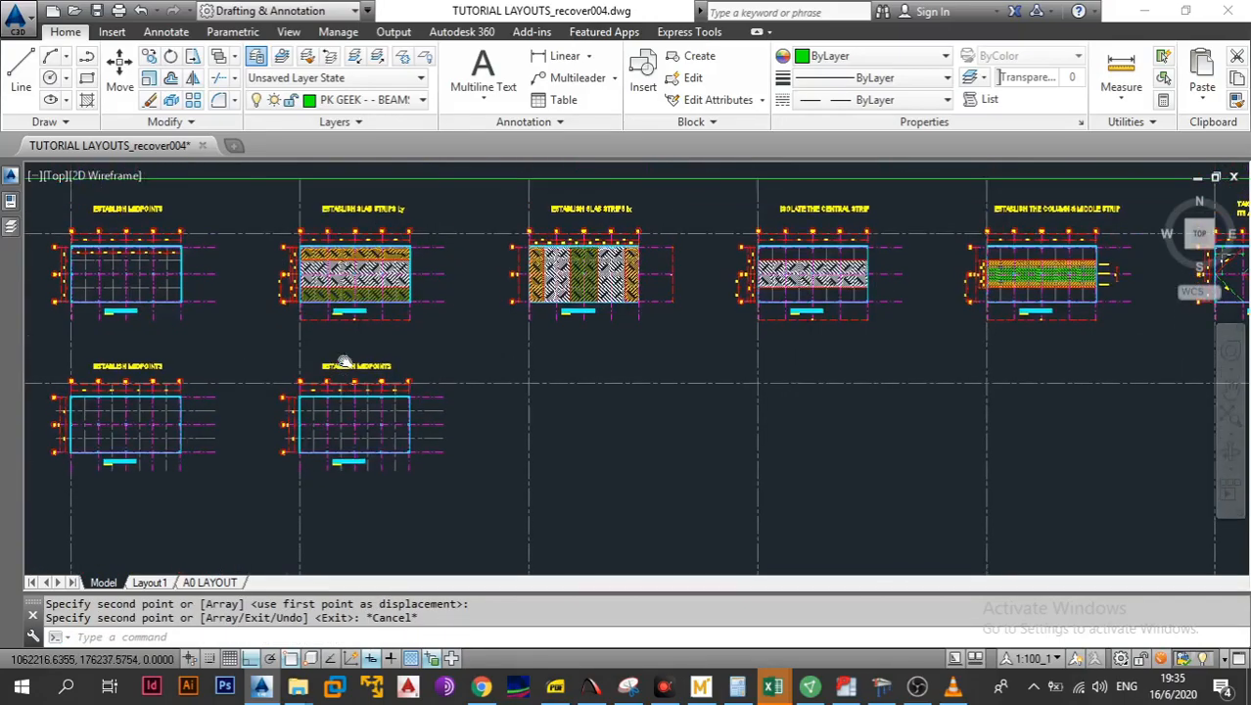
scroll(347, 348, up, 5)
click(354, 370)
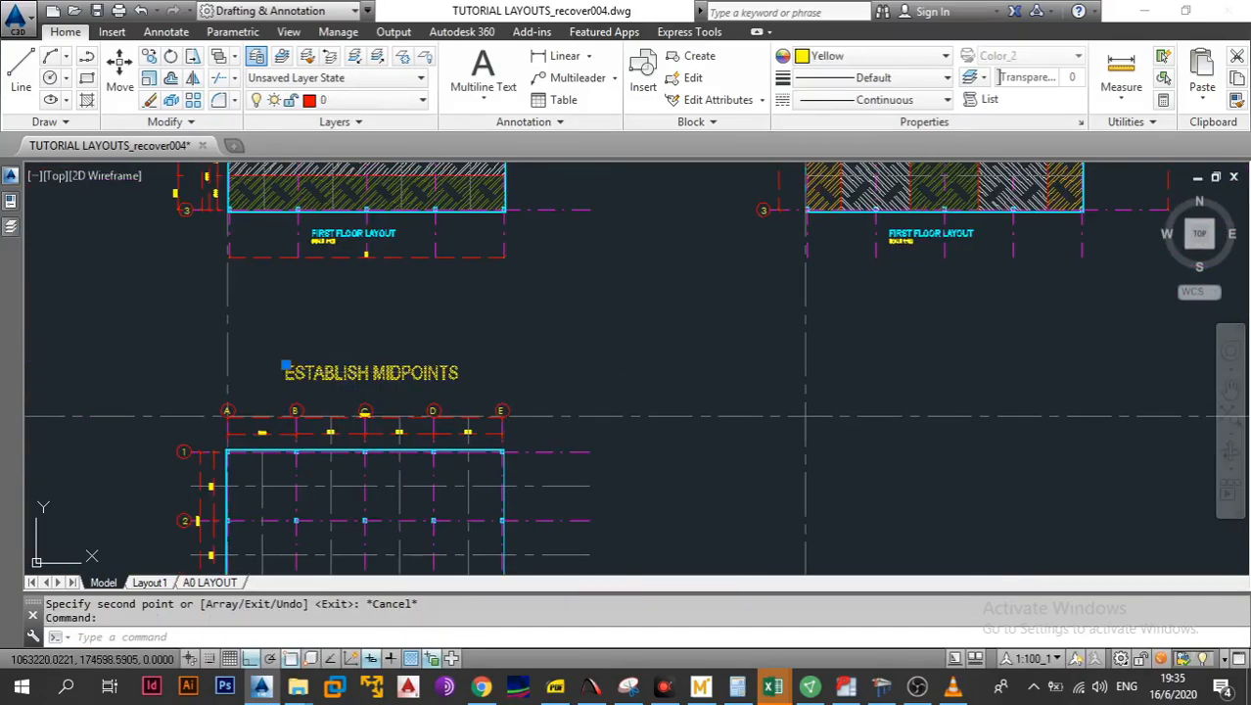
double_click(372, 377)
click(439, 373)
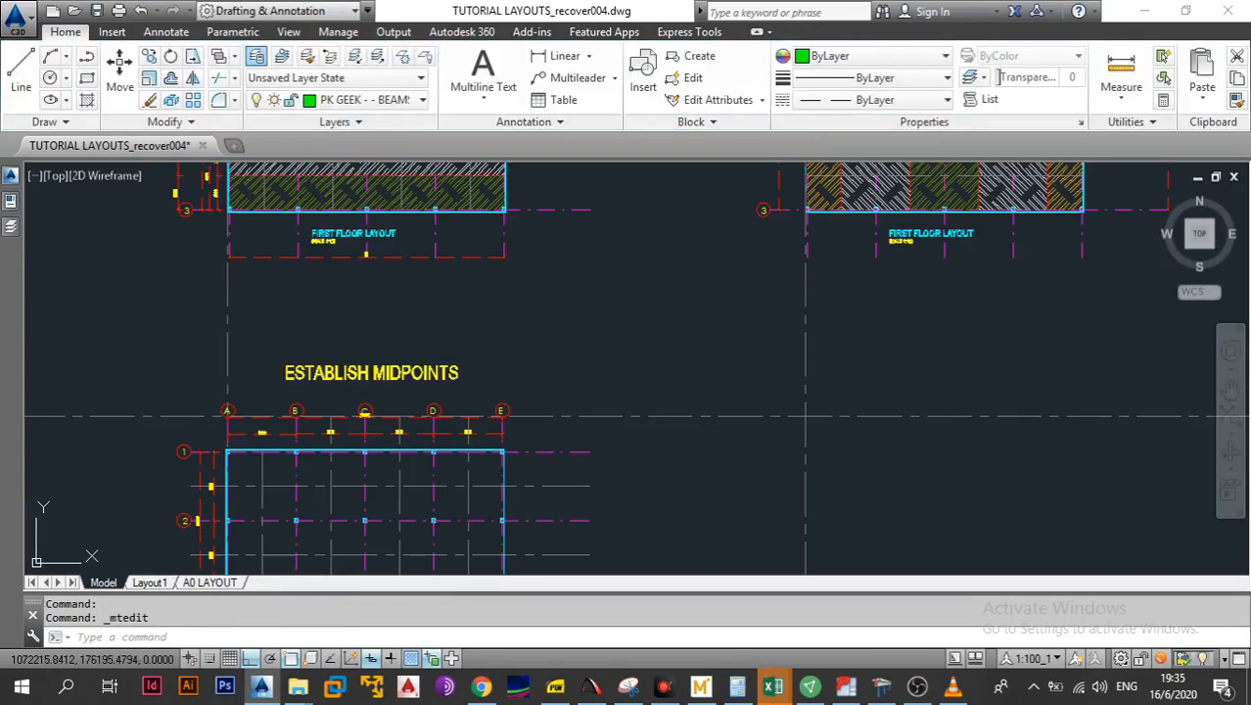
click(439, 374)
key(Delete)
Copy the untitled midpoint layout from its guide-line intersection at grid A to the one below the ESTABLISH SLAB STRIPS lx layout
scroll(439, 374, down, 2)
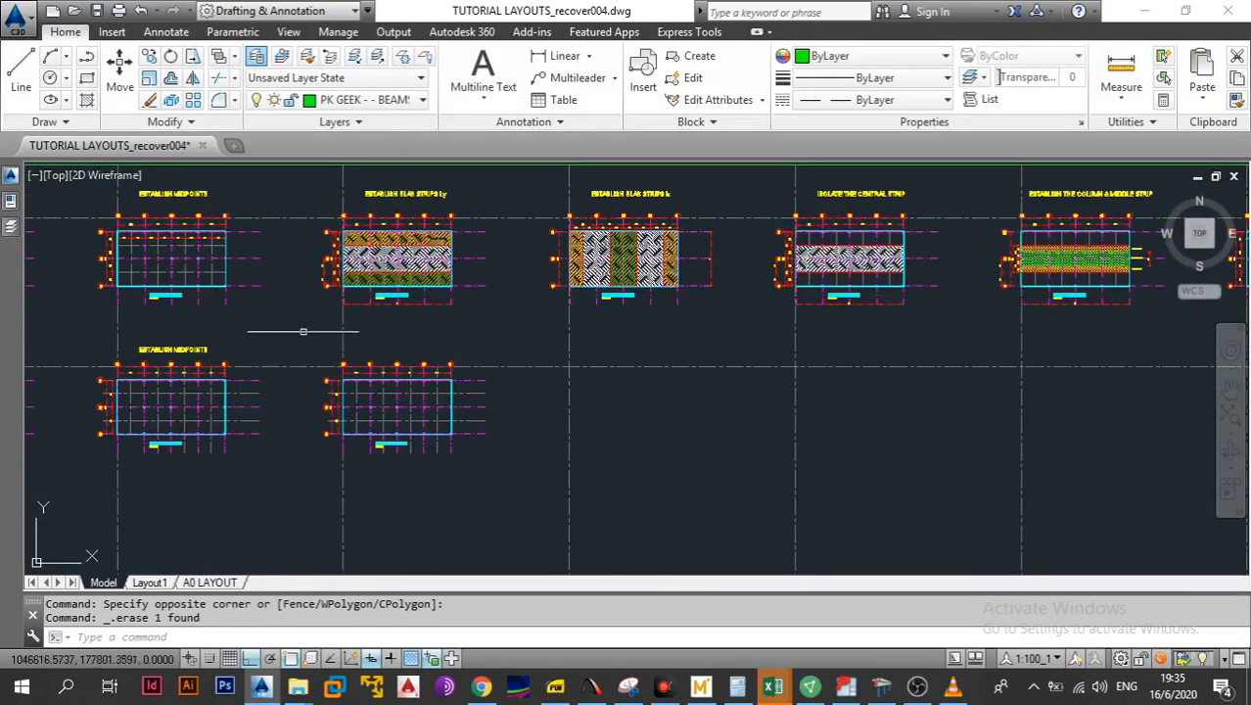
click(304, 327)
click(505, 463)
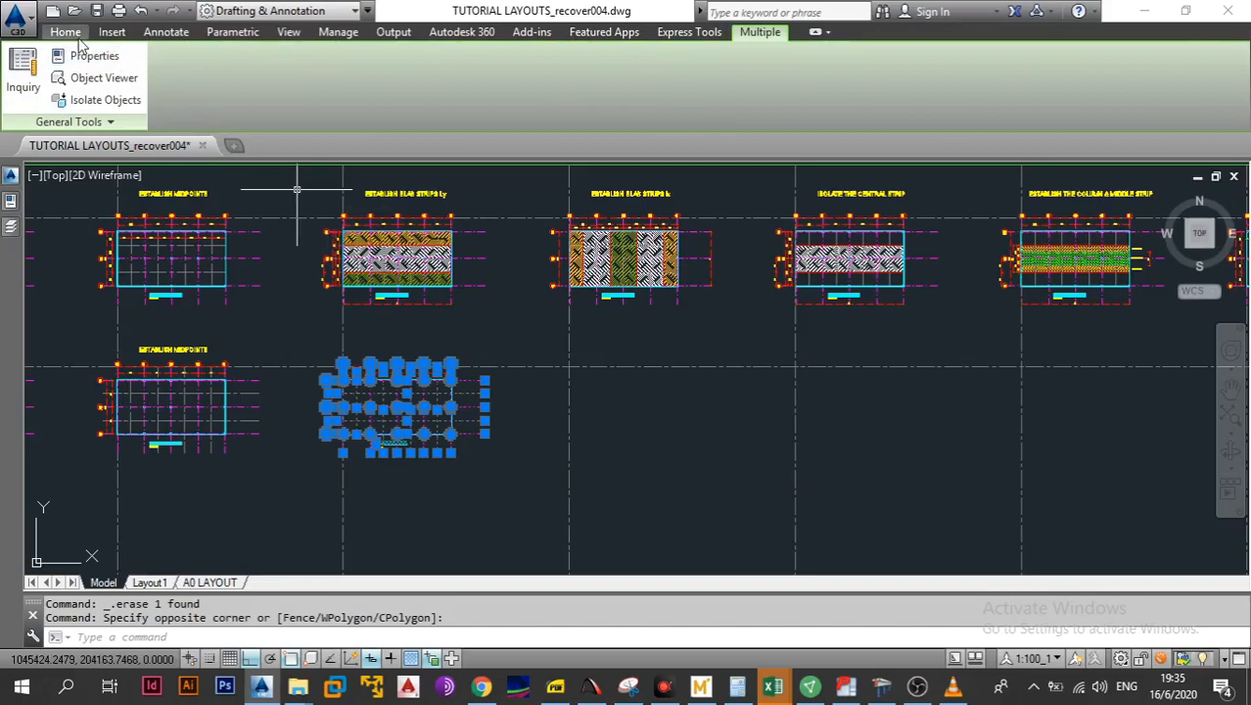
click(76, 35)
click(343, 390)
click(149, 78)
scroll(294, 372, up, 8)
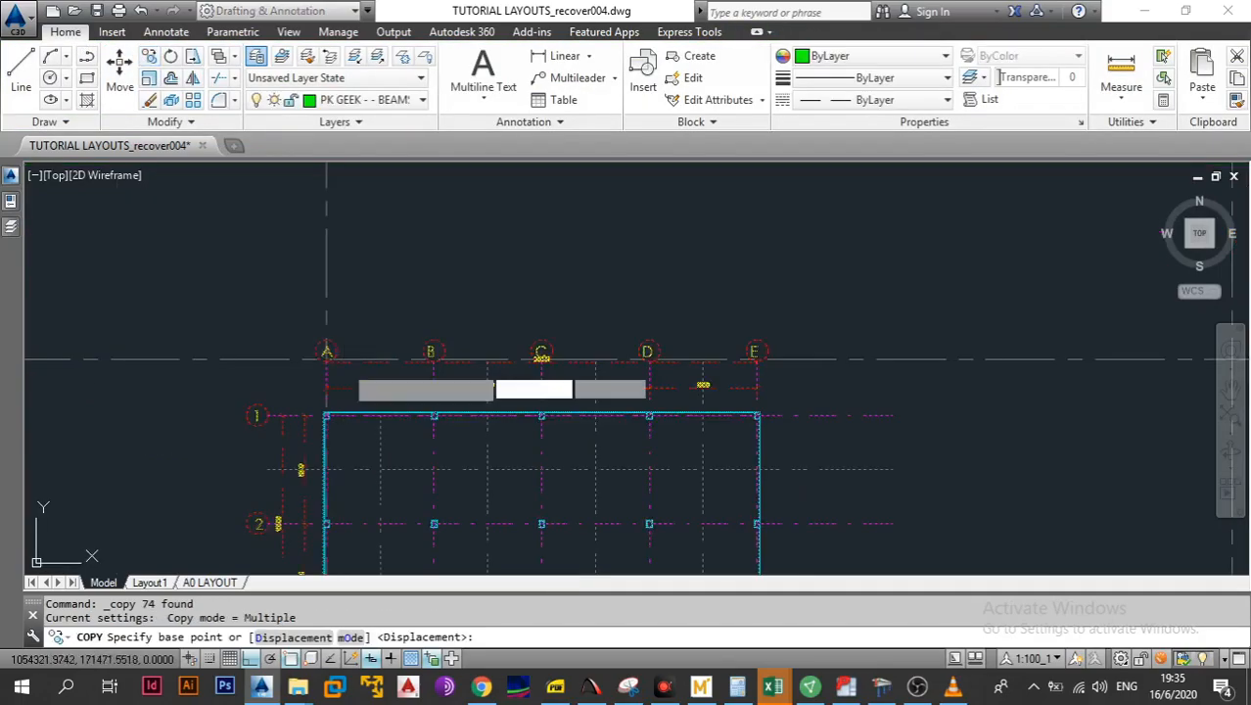
click(260, 351)
scroll(626, 347, down, 8)
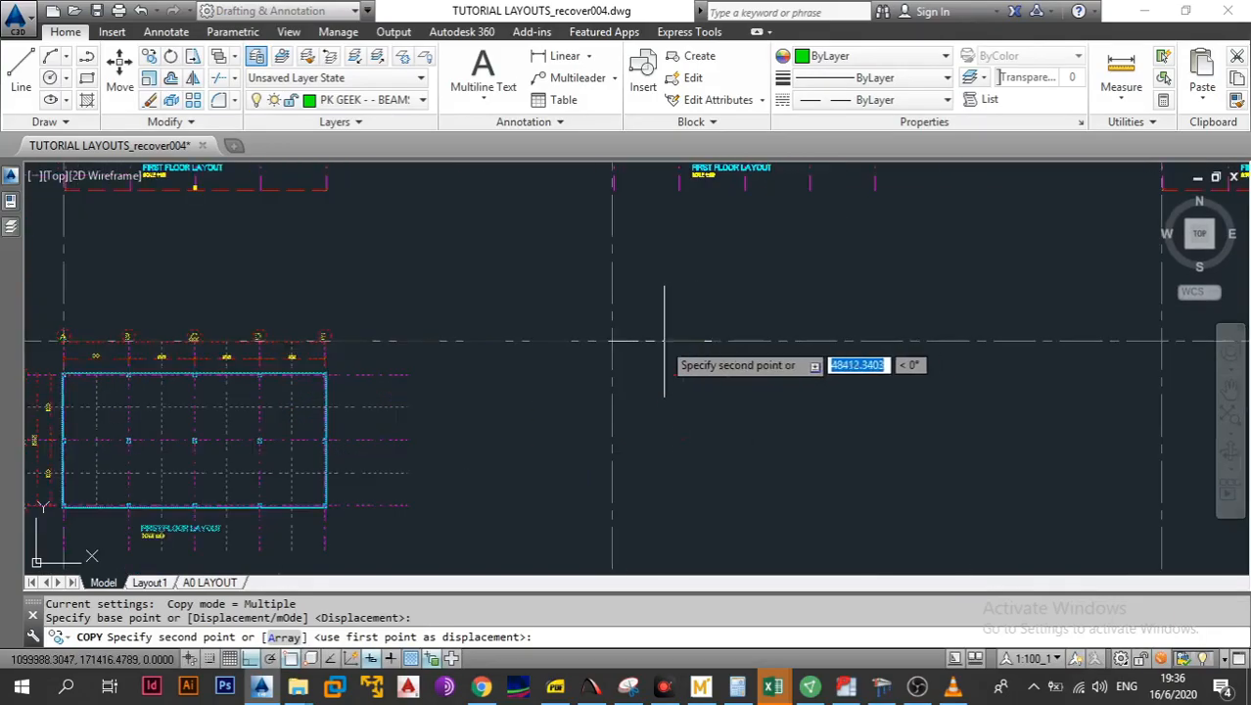
click(614, 337)
key(Escape)
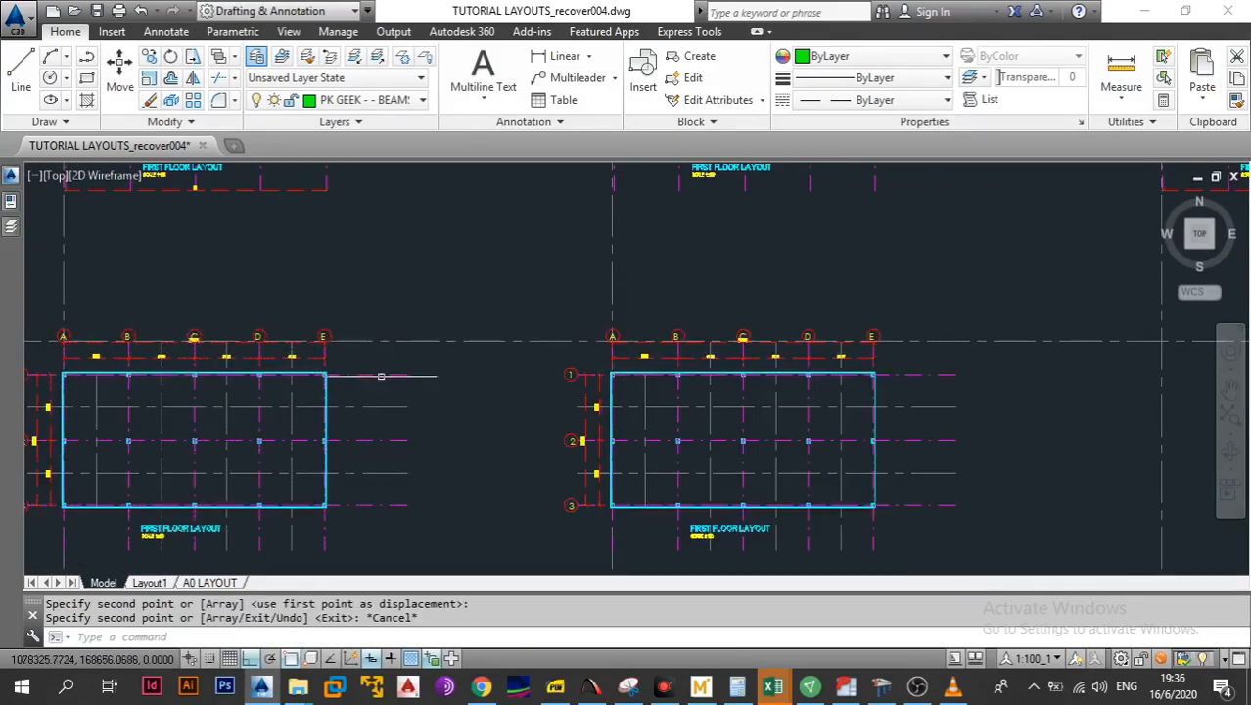
scroll(399, 460, down, 3)
scroll(388, 377, up, 3)
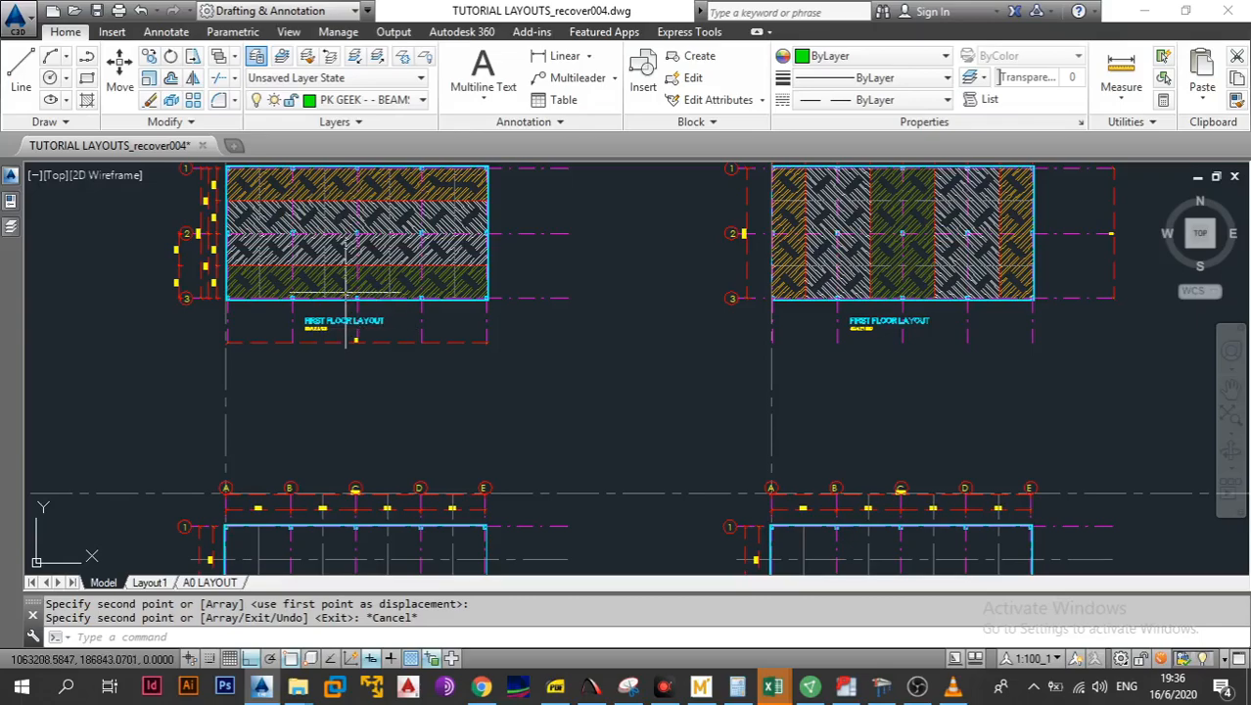
Examine the reference ESTABLISH SLAB STRIPS Ly and lx layouts and the untitled copies below them
drag(349, 303, 378, 457)
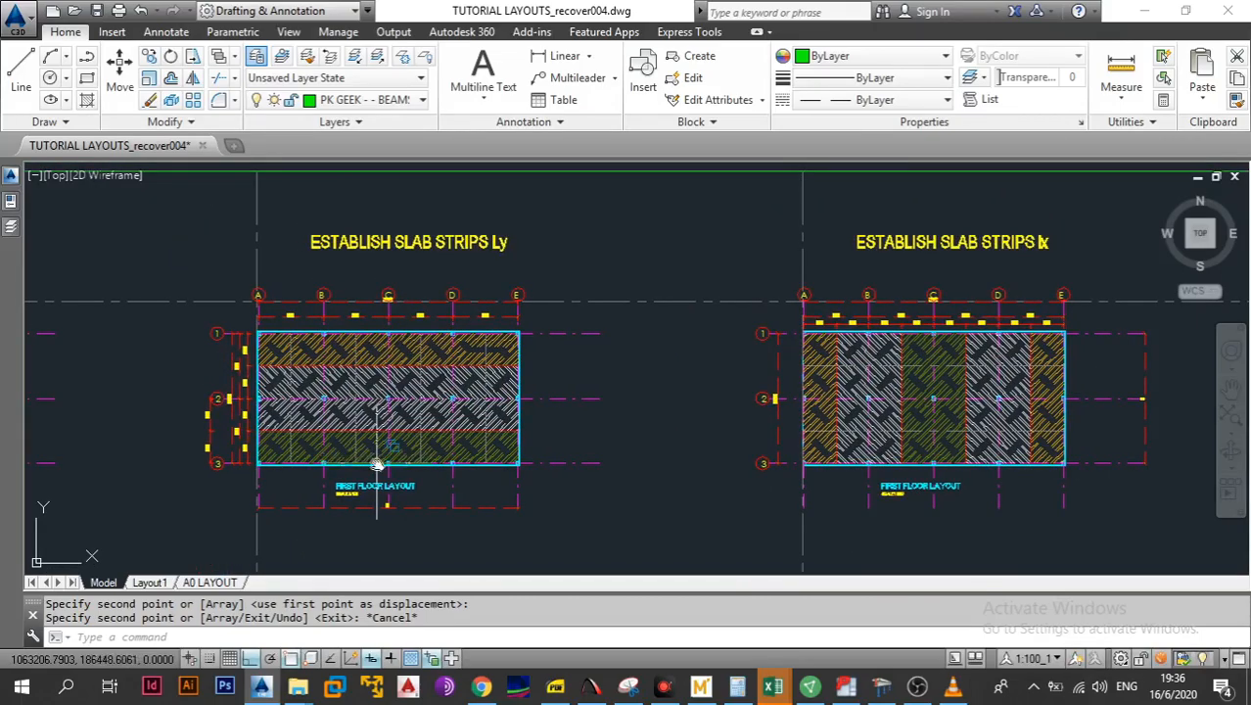
scroll(409, 452, up, 7)
scroll(400, 480, down, 7)
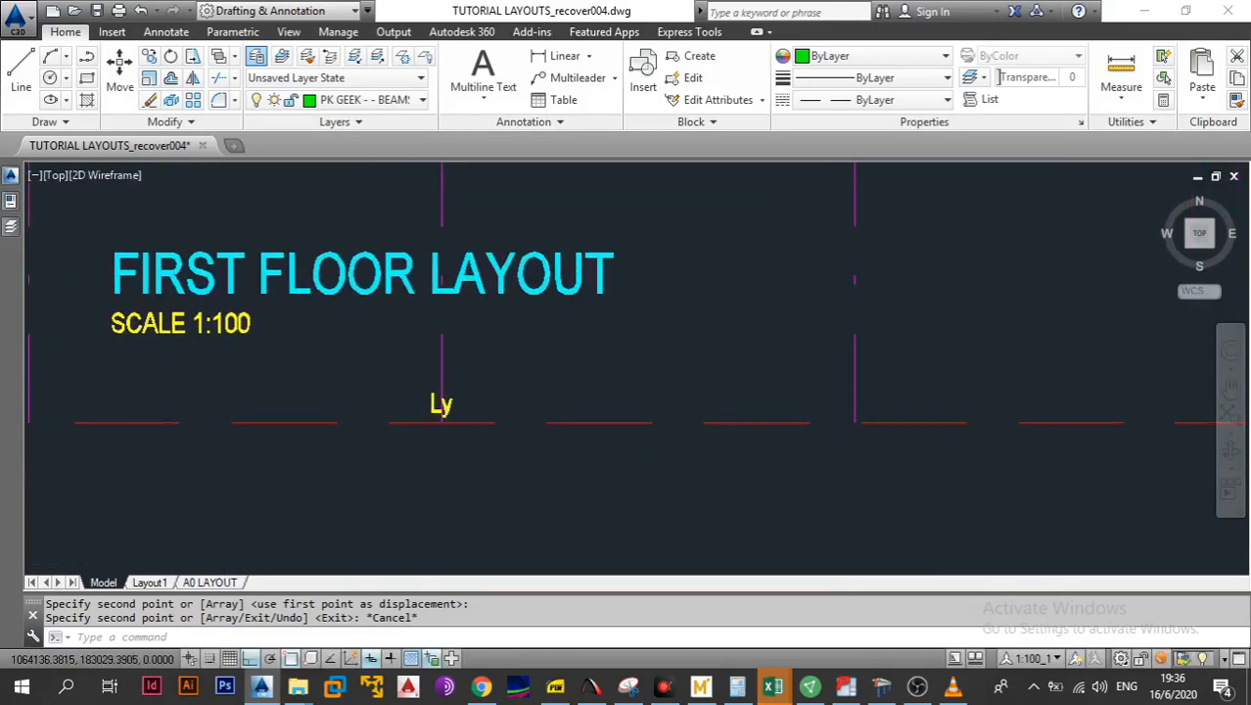
scroll(962, 385, up, 10)
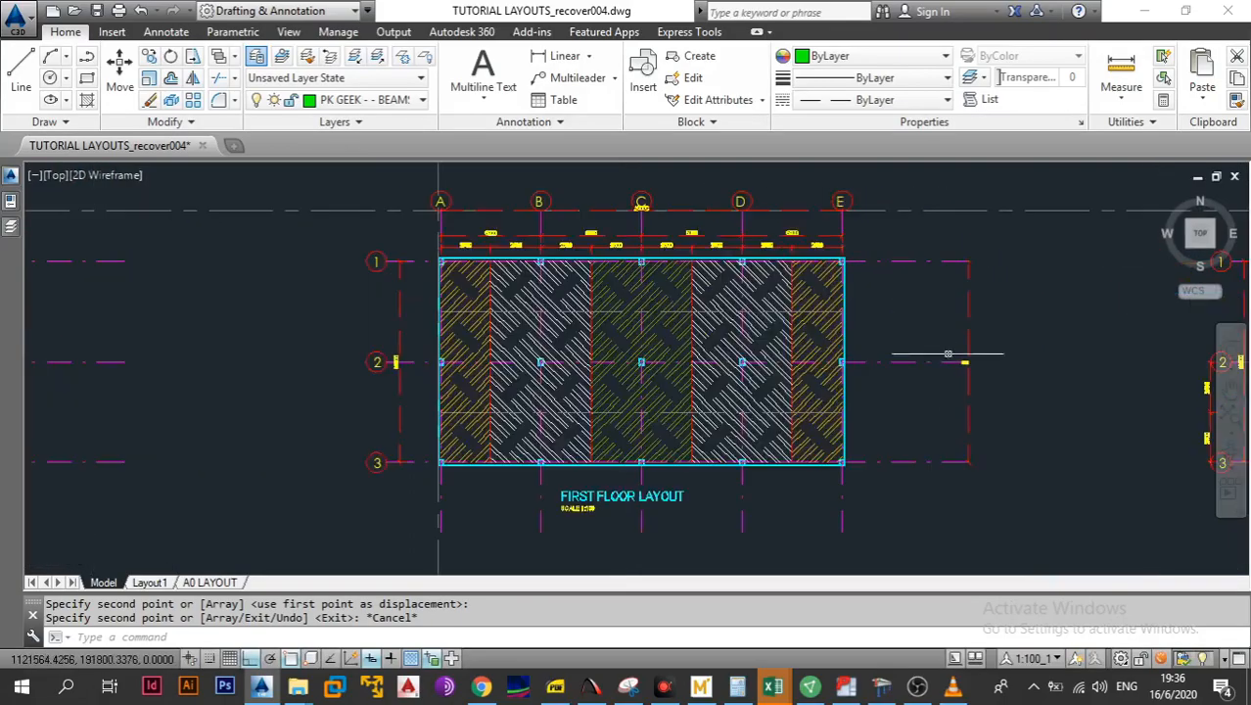
scroll(996, 324, down, 10)
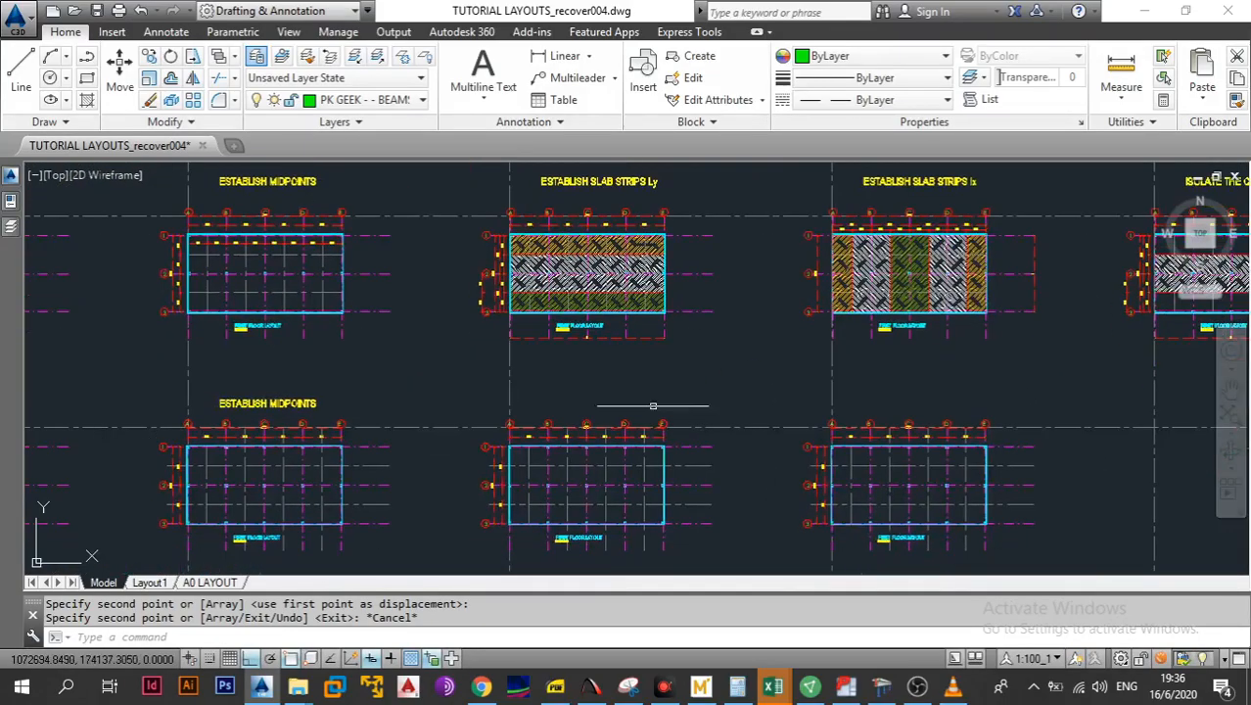
scroll(551, 428, up, 4)
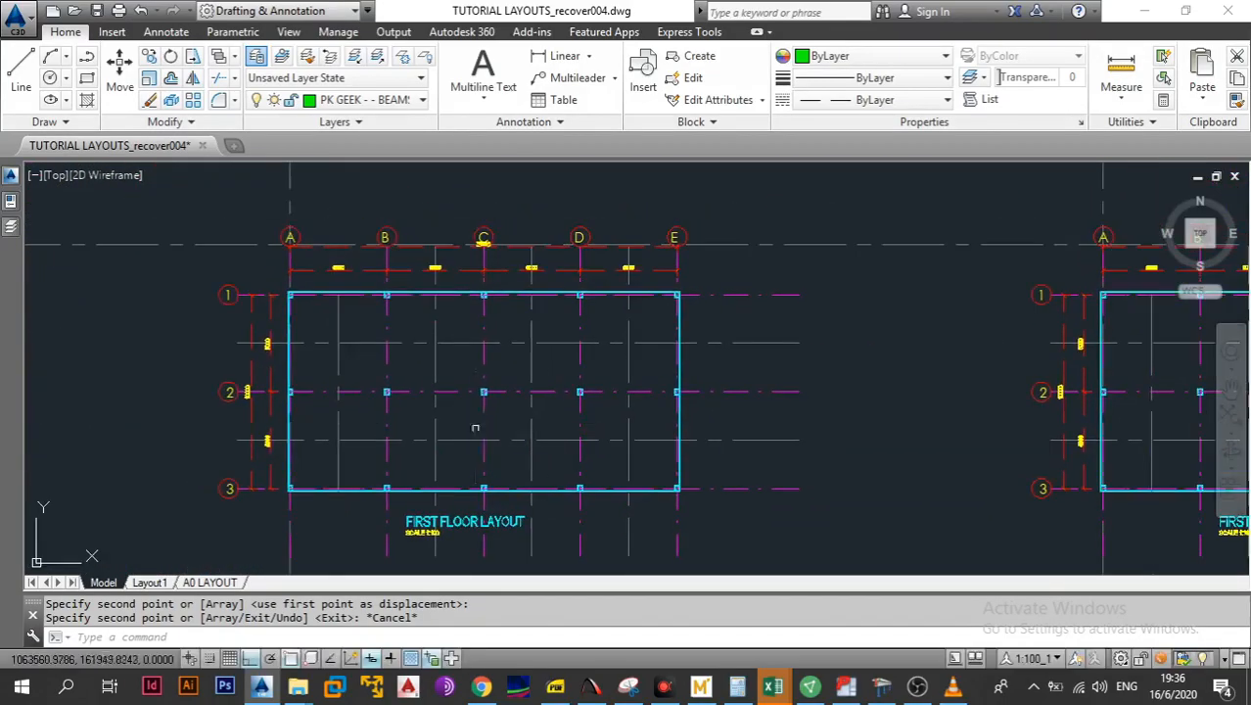
Hatch the slab band between grid line 1 and the upper midpoint line from grid A to E with a solid colour 40 fill
key(Escape)
text(h)
key(Return)
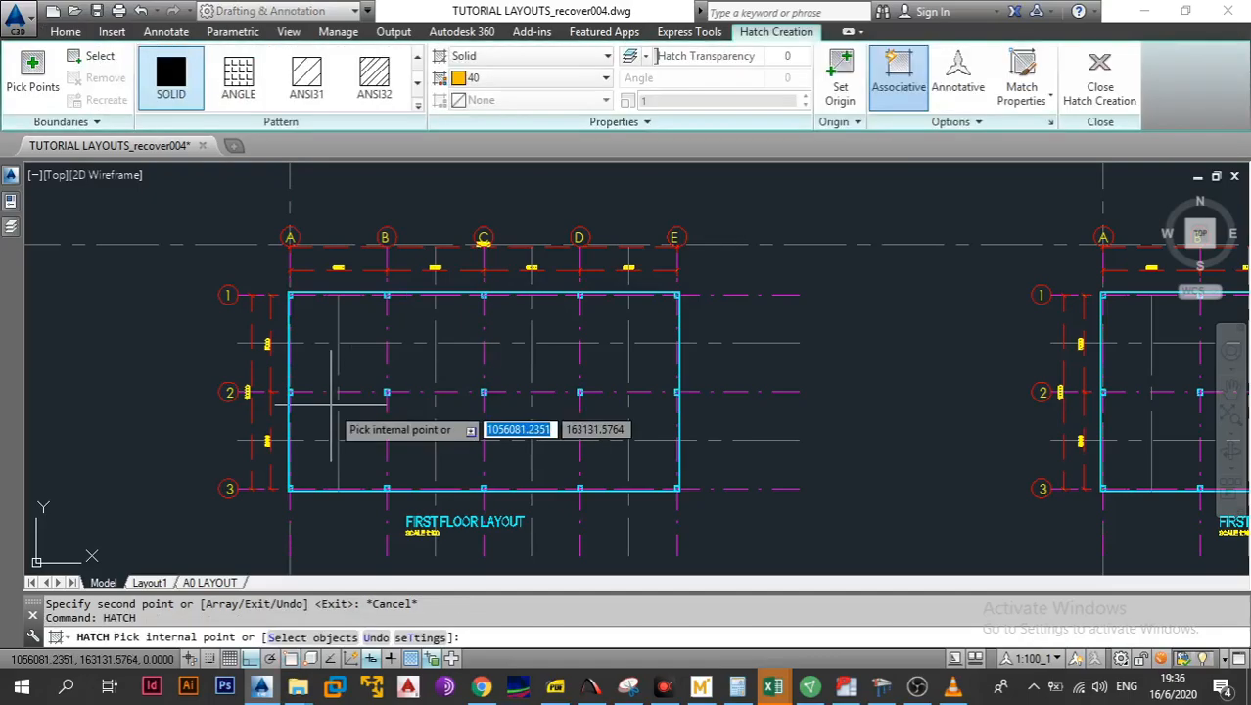
scroll(308, 335, up, 2)
click(324, 311)
click(397, 311)
click(472, 314)
click(549, 313)
click(641, 318)
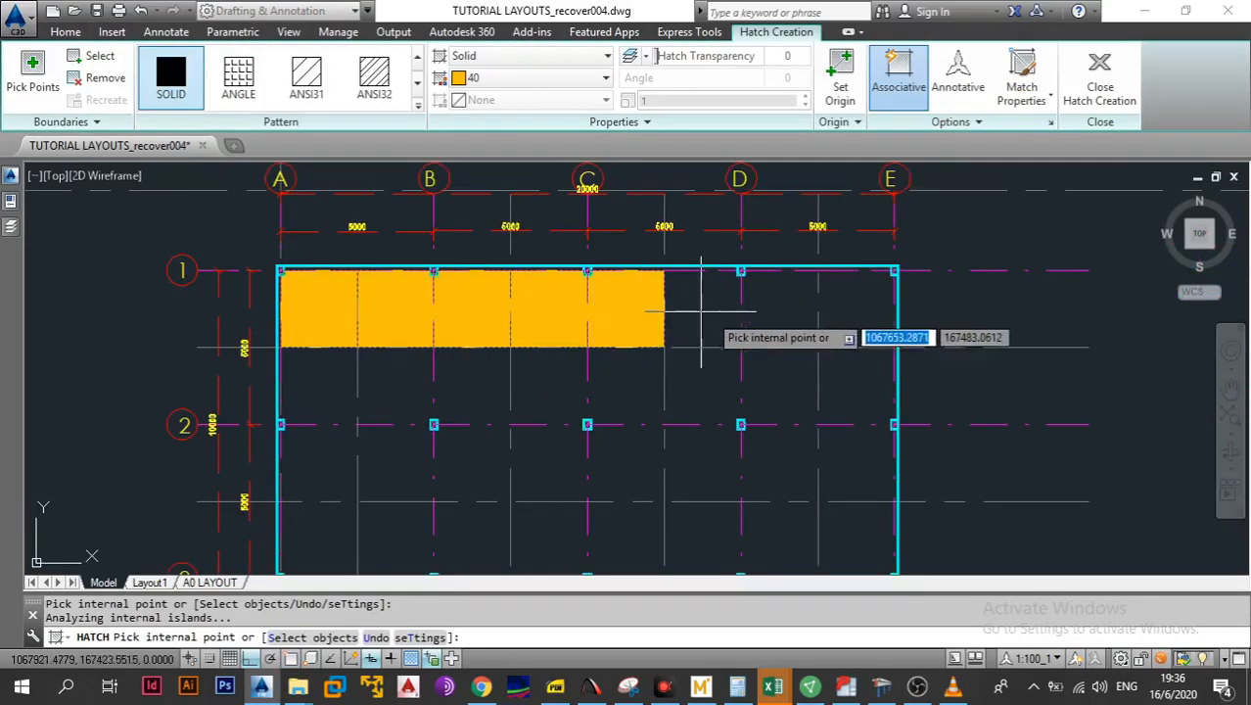
click(705, 318)
click(769, 318)
click(844, 318)
key(Escape)
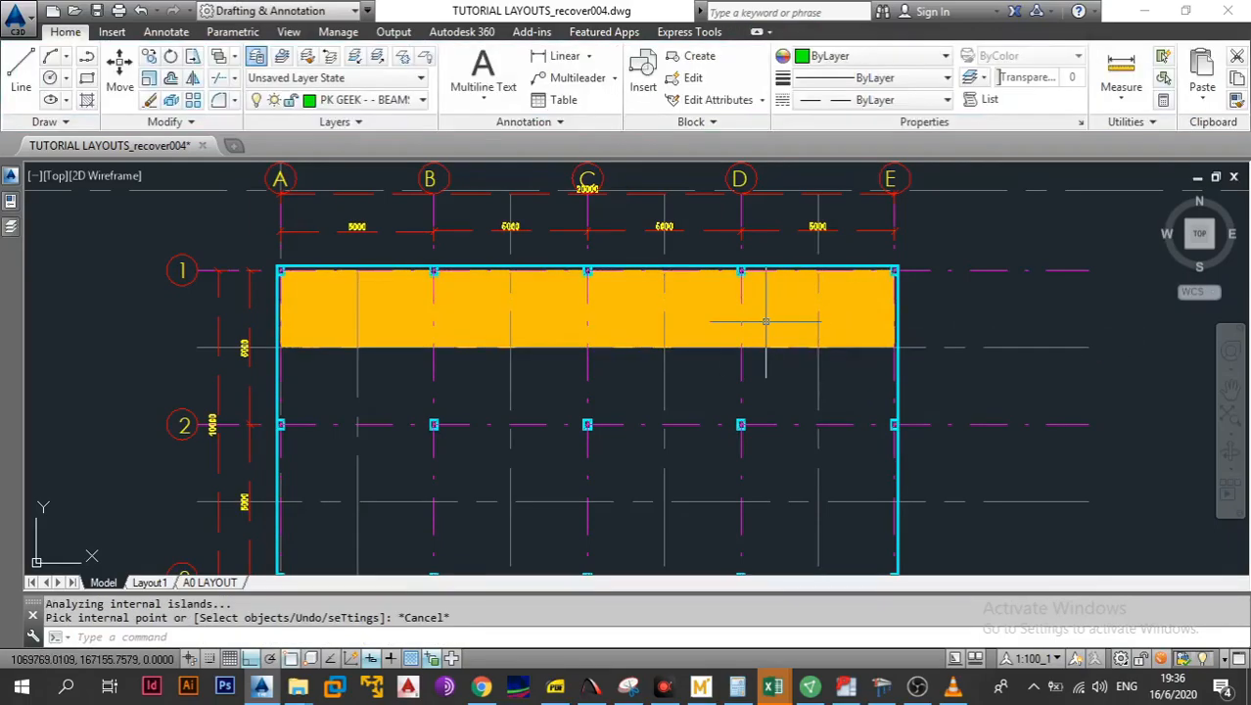
Change the upper strip's solid hatch to the ANSI32 pattern at scale 50
click(687, 316)
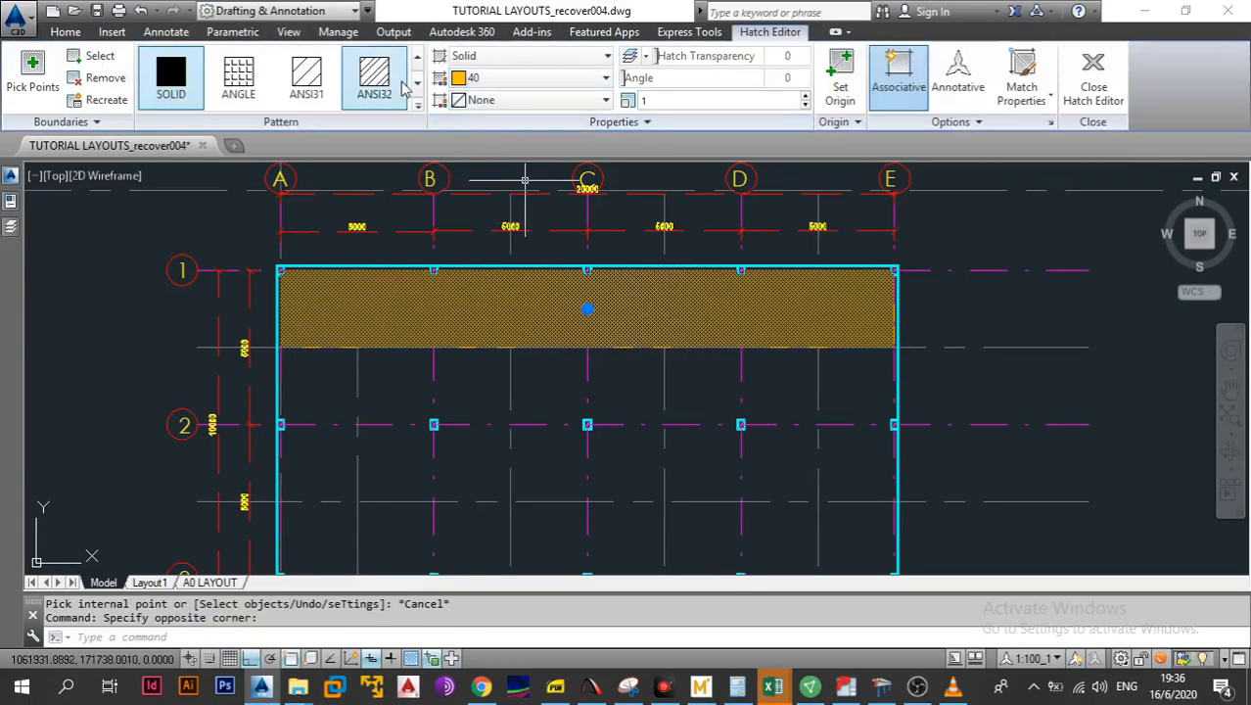
click(416, 88)
click(658, 101)
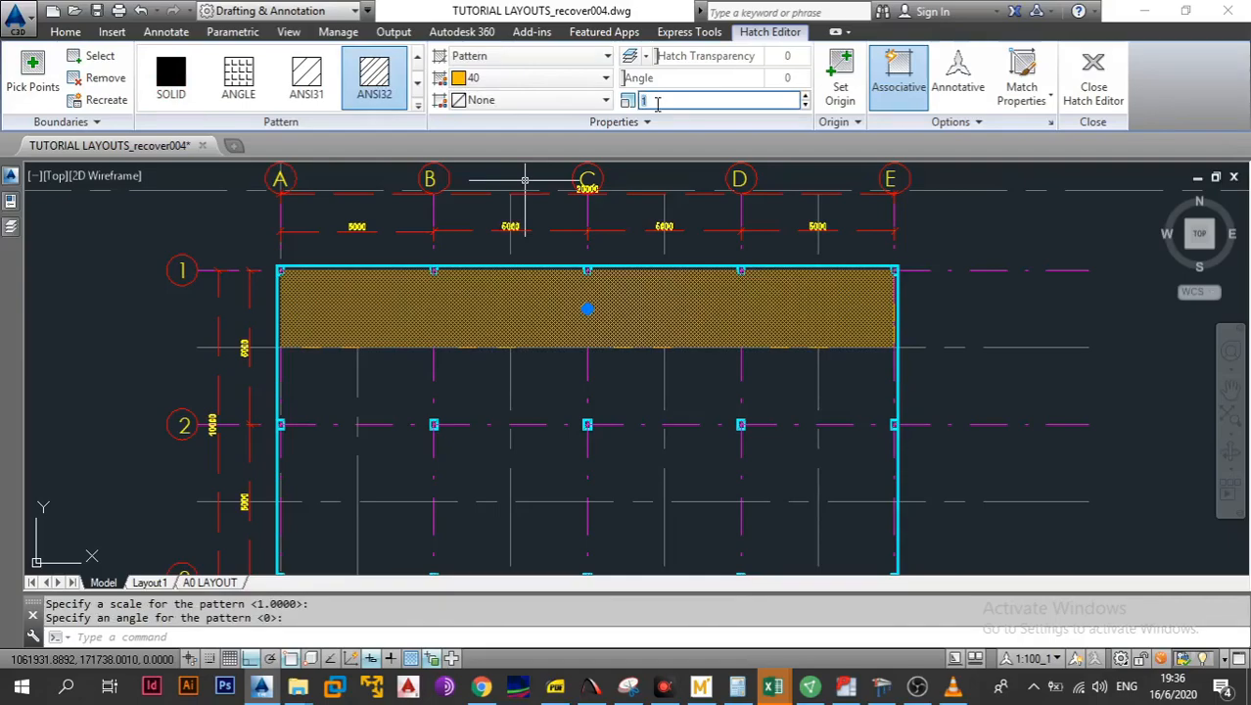
text(50)
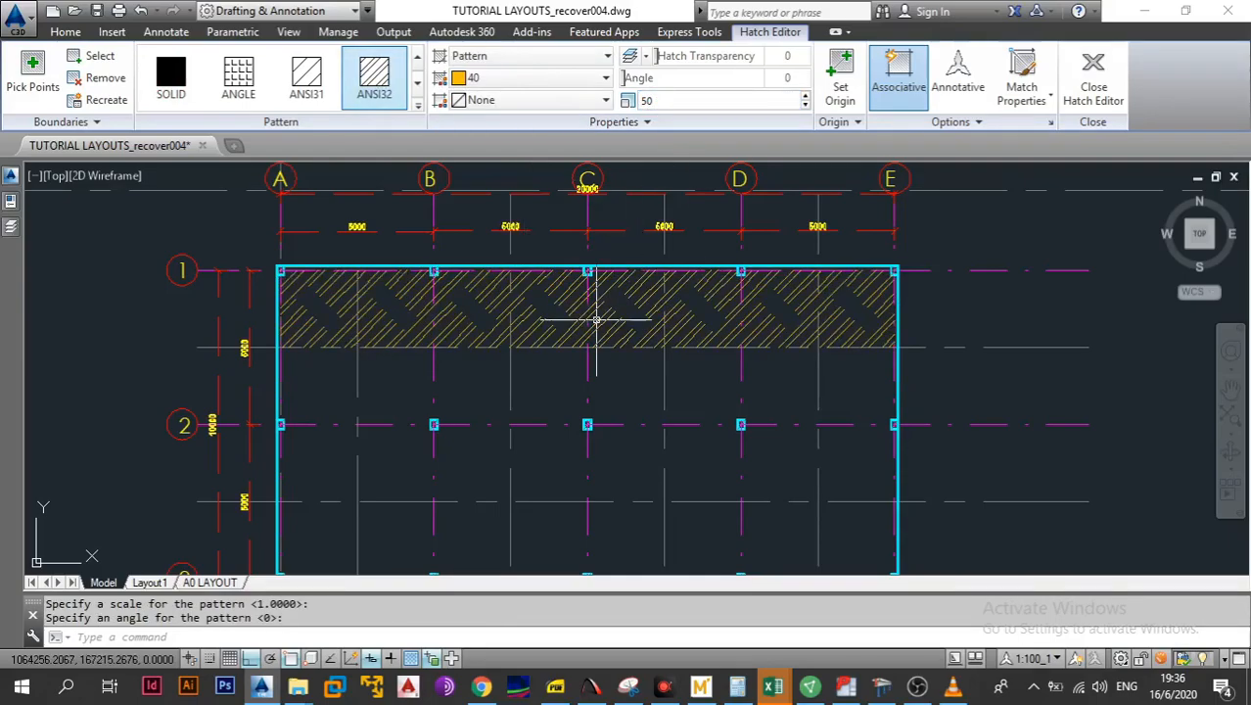
key(Escape)
scroll(548, 321, down, 2)
scroll(544, 319, down, 3)
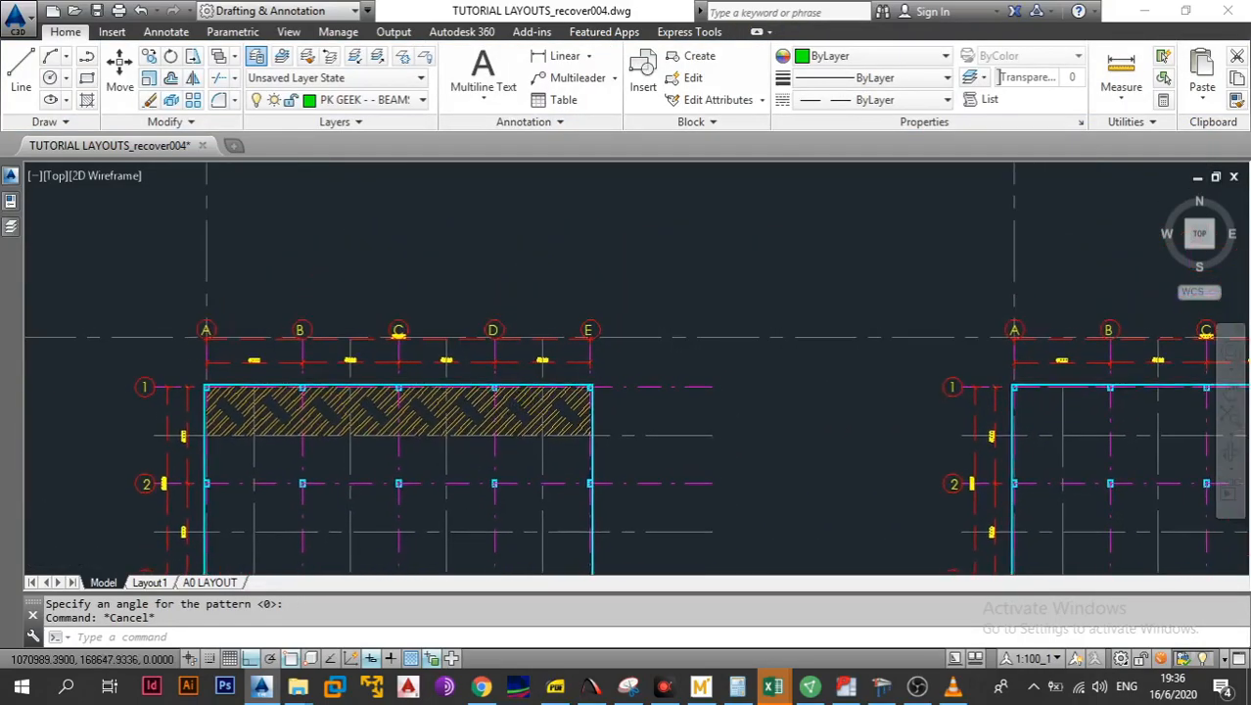
Copy the SCALE 1:100 text to the empty area just beyond grid E, level with the upper hatched strip
scroll(426, 497, up, 6)
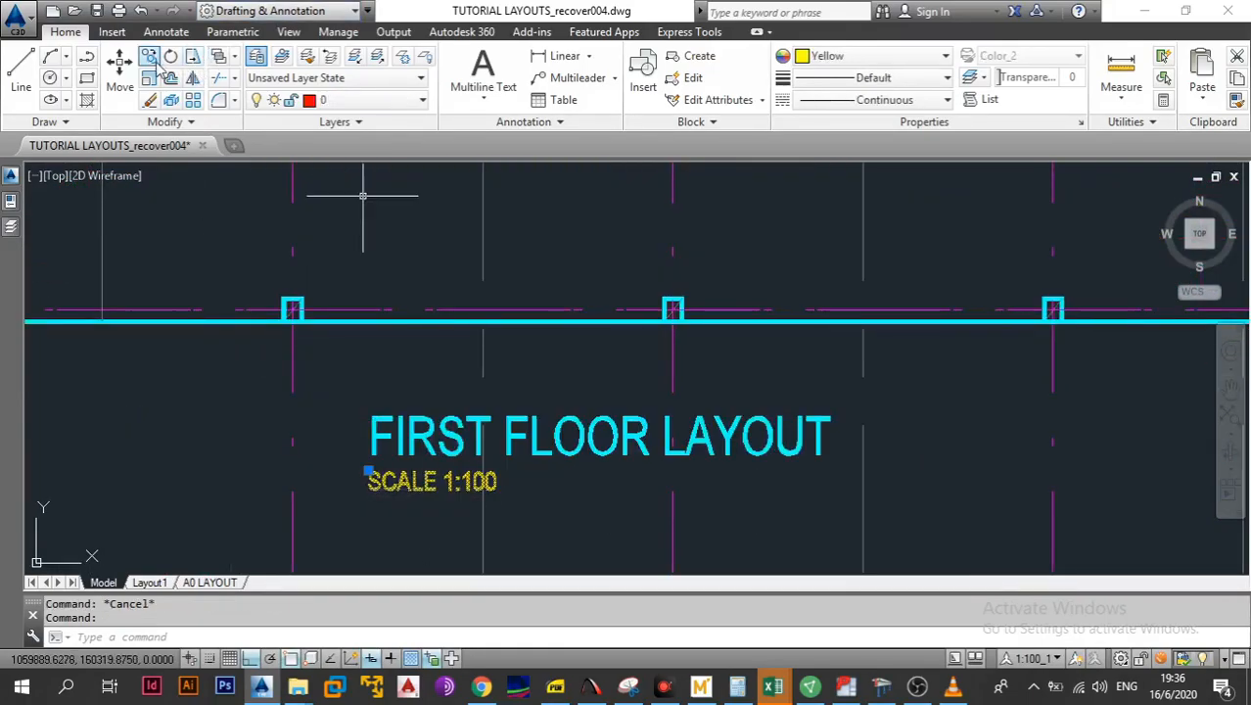
text(co)
key(Return)
click(411, 494)
scroll(411, 495, down, 6)
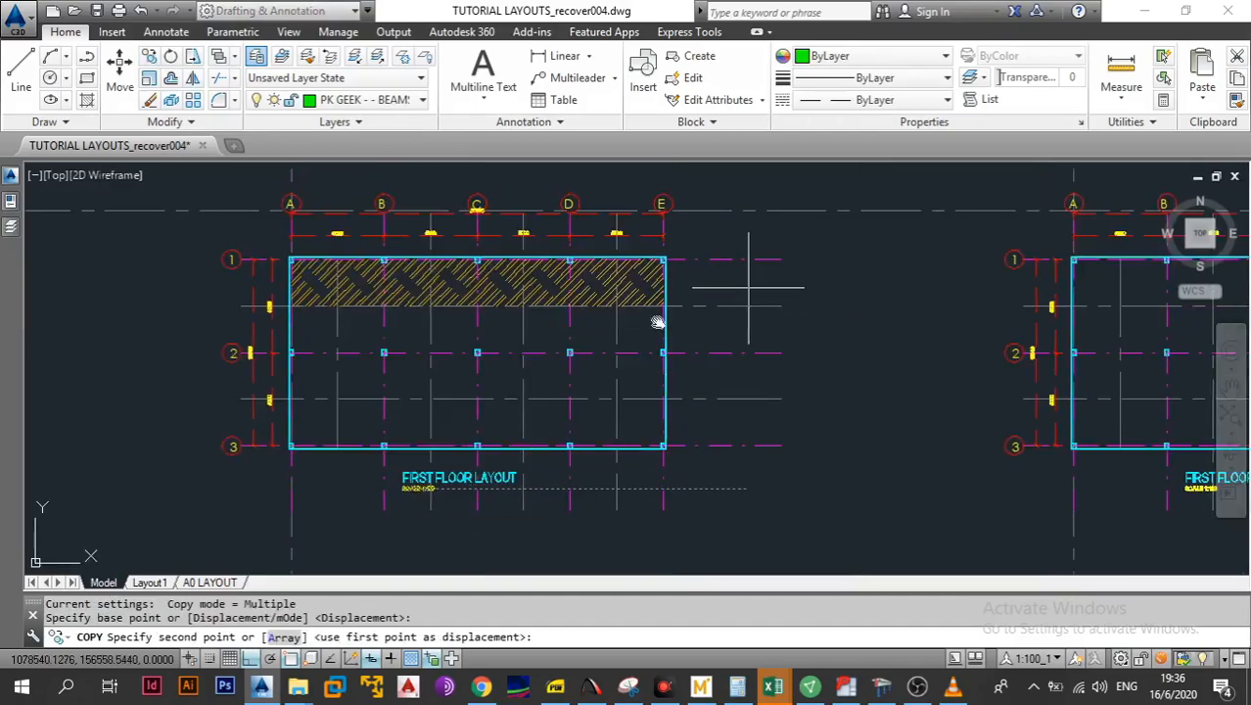
key(F9)
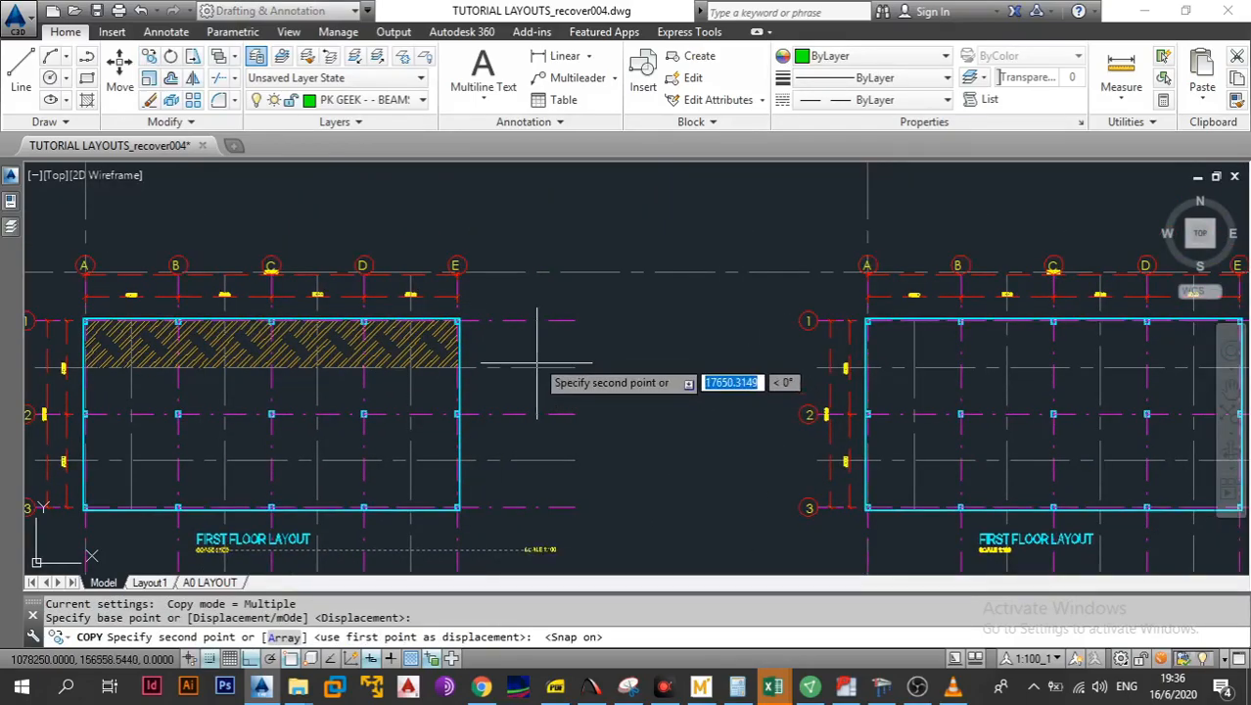
key(F8)
scroll(525, 352, up, 4)
click(480, 340)
key(Escape)
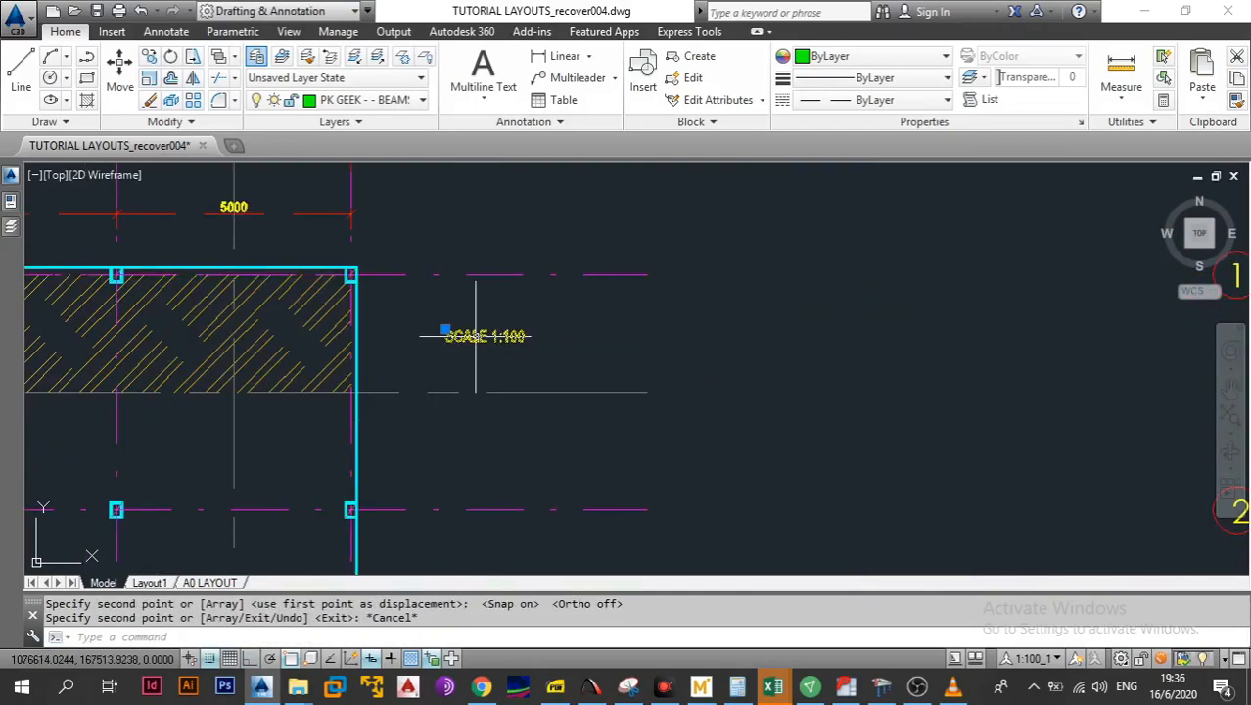
Replace the copied text beside the upper strip with STRIP A
double_click(488, 336)
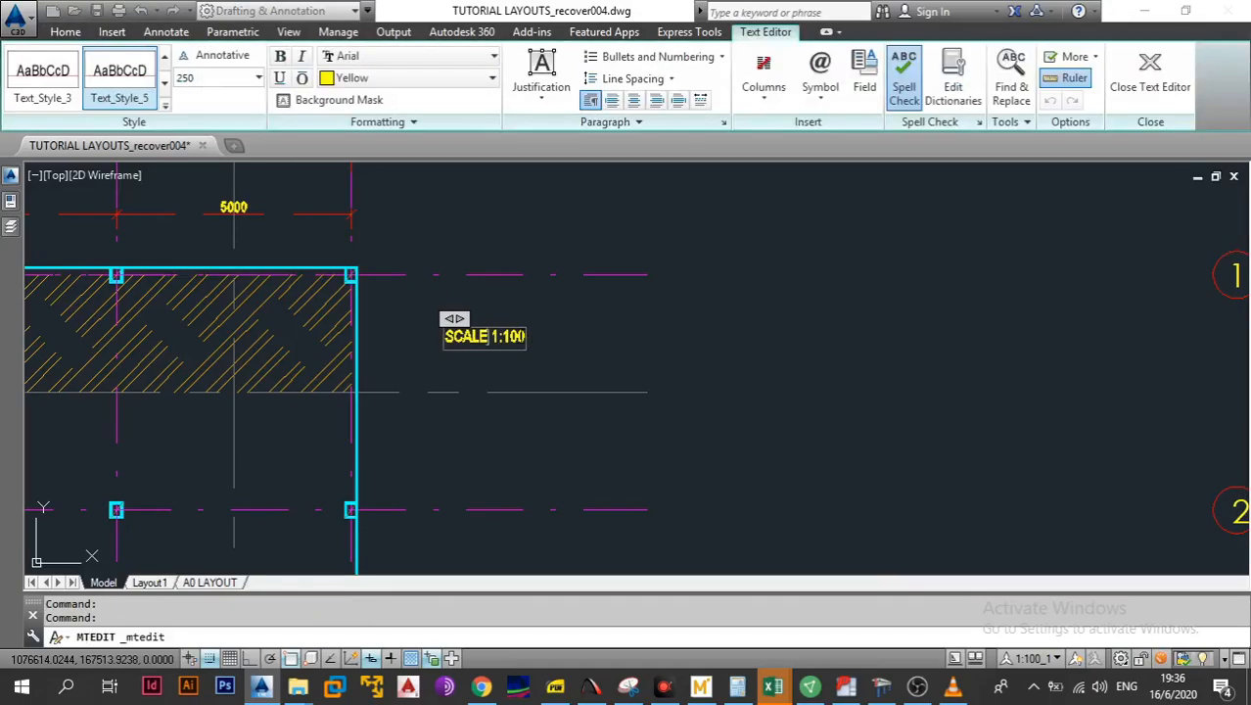
text(Str)
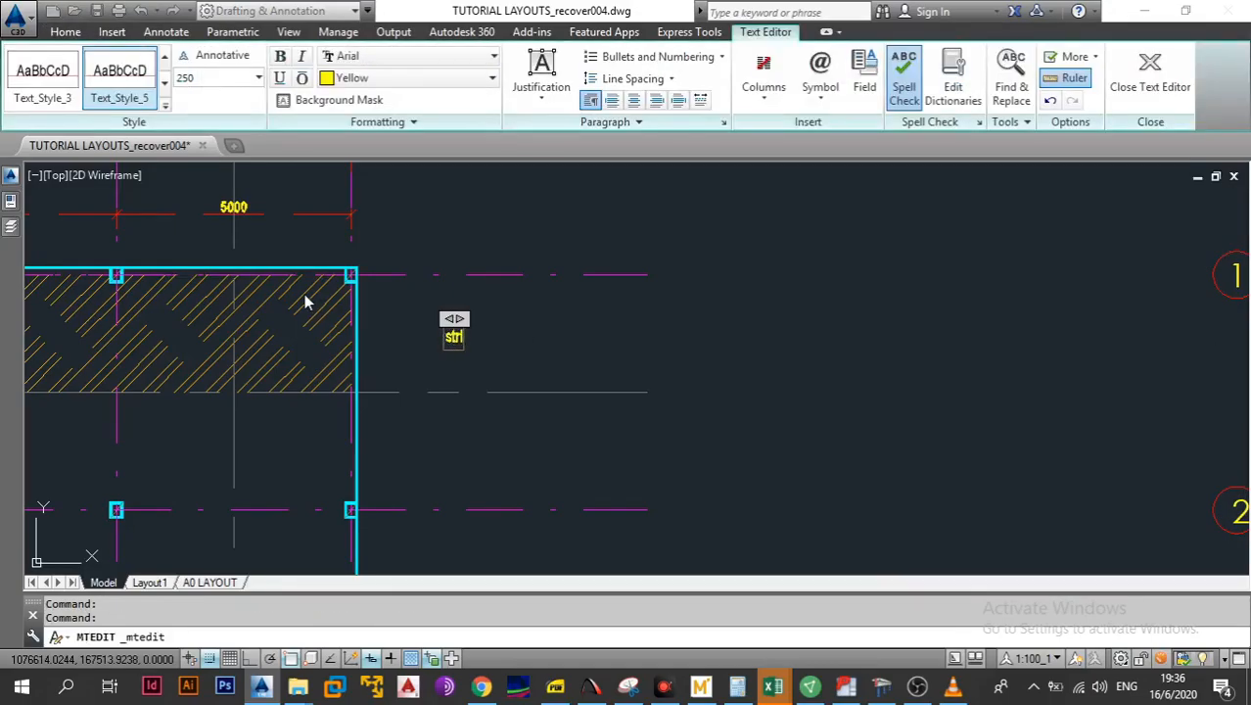
key(BackSpace)
key(BackSpace)
text(STRIP A)
click(375, 307)
Hatch the slab band between the lower midpoint line and grid line 3 from grid A to E with a solid colour 40 fill
scroll(503, 372, down, 2)
drag(482, 383, 508, 343)
drag(455, 408, 623, 351)
drag(577, 390, 755, 385)
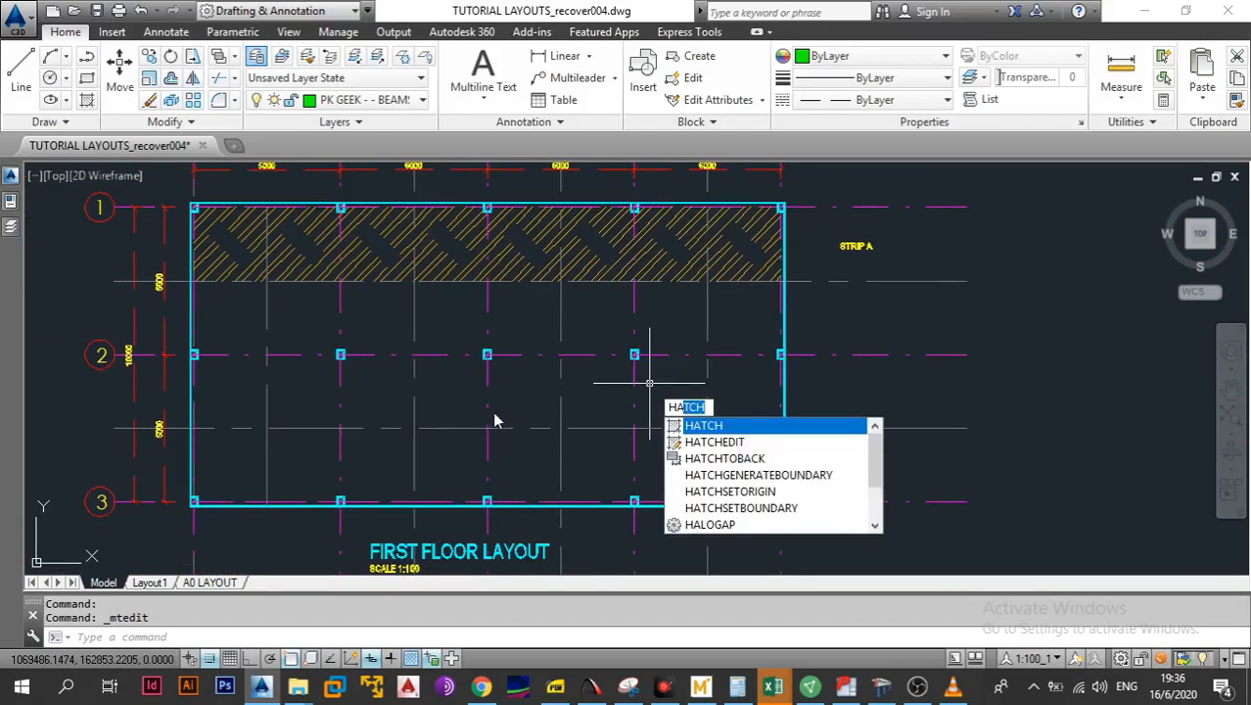
key(Escape)
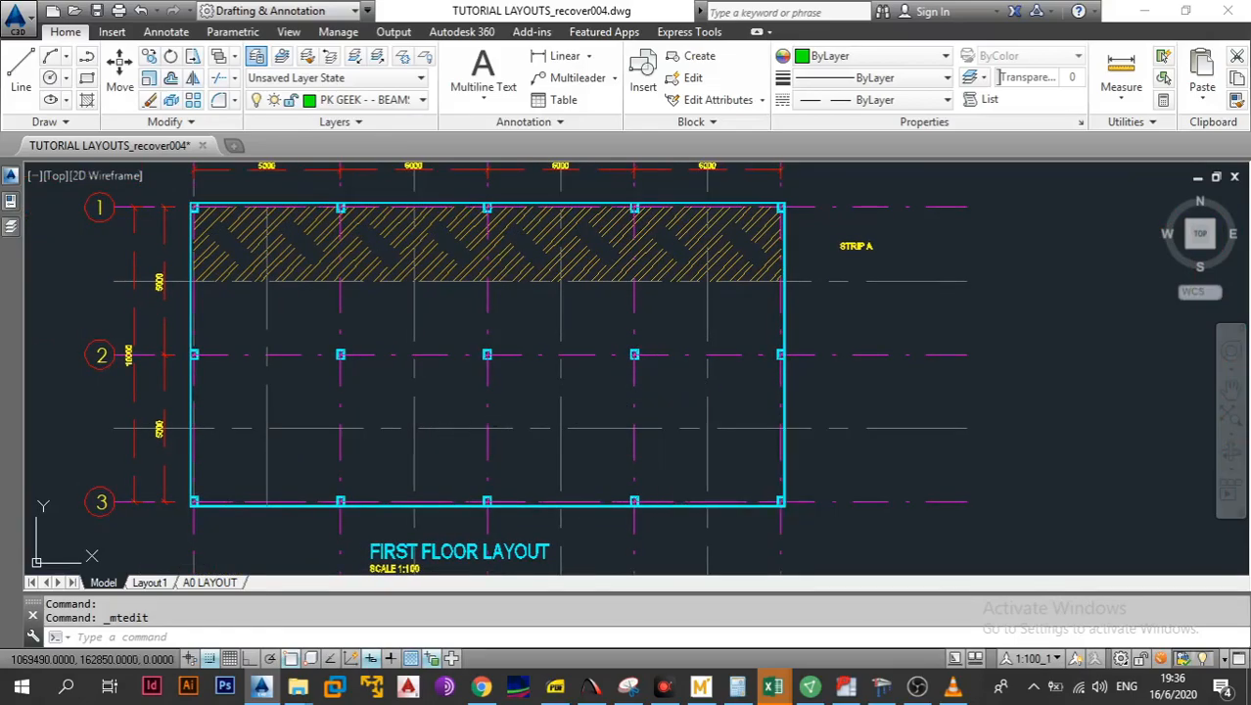
text(h)
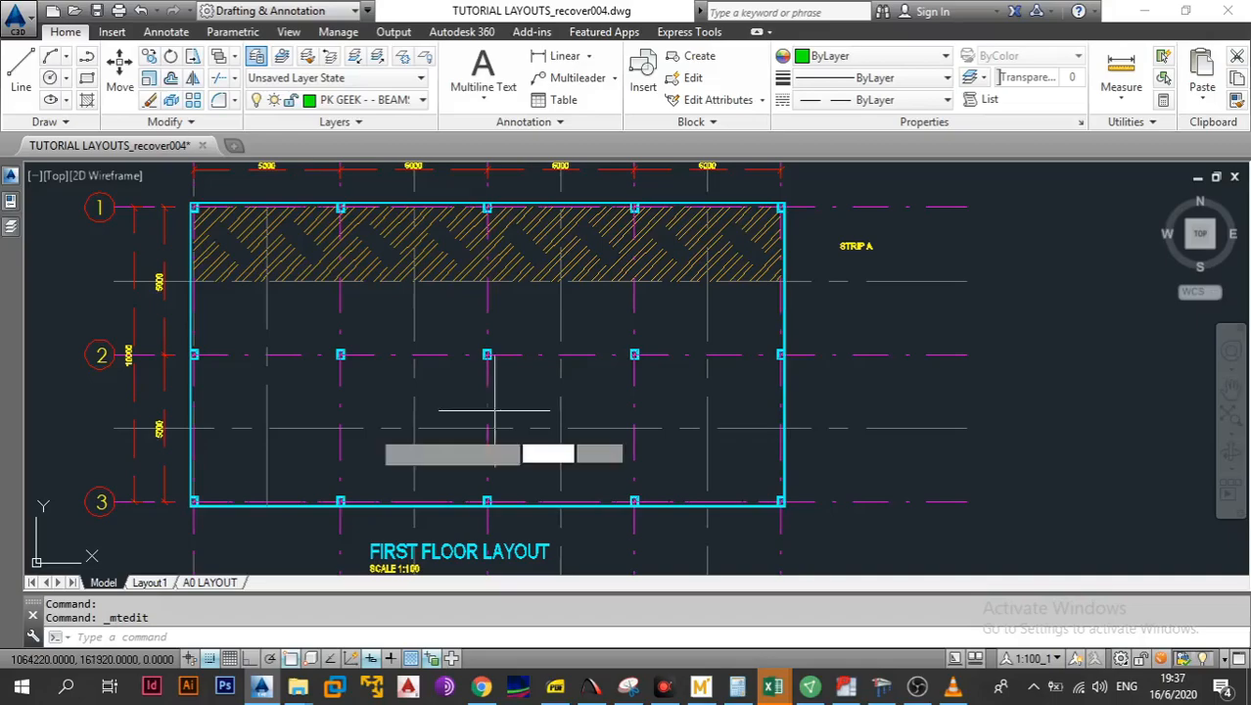
key(Return)
scroll(376, 428, up, 2)
click(125, 475)
click(260, 475)
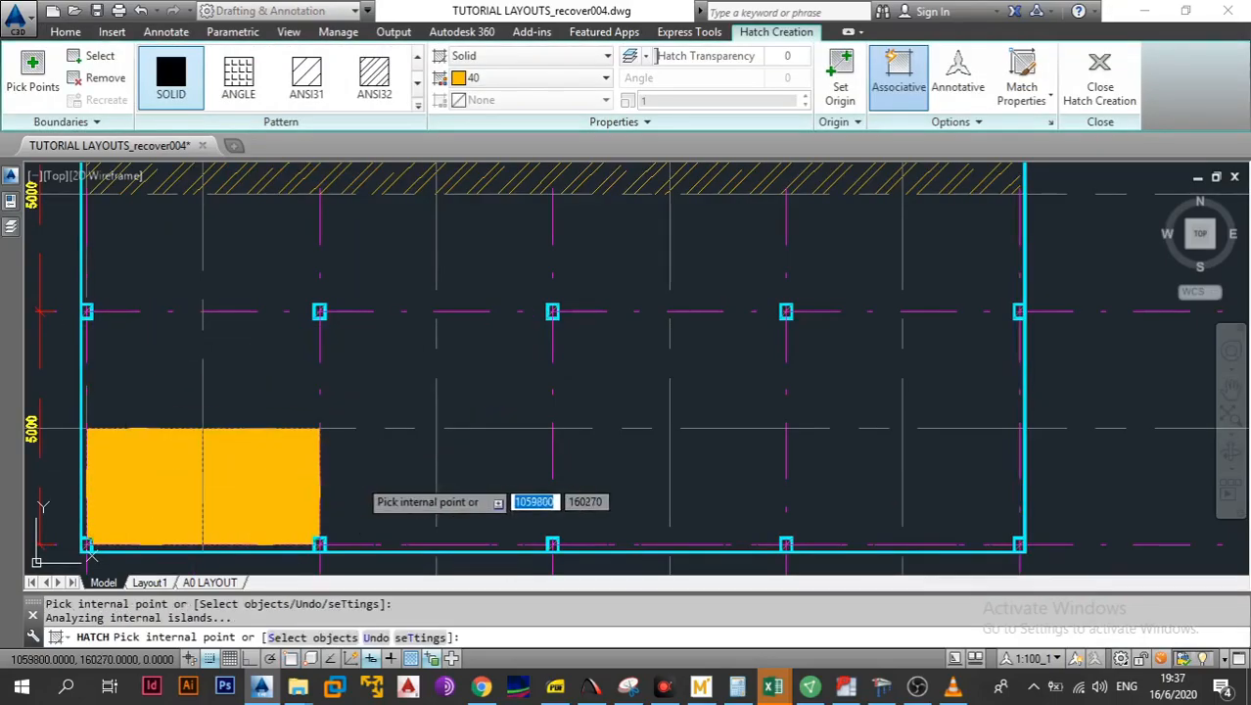
click(378, 475)
click(494, 475)
click(611, 475)
click(754, 475)
click(850, 473)
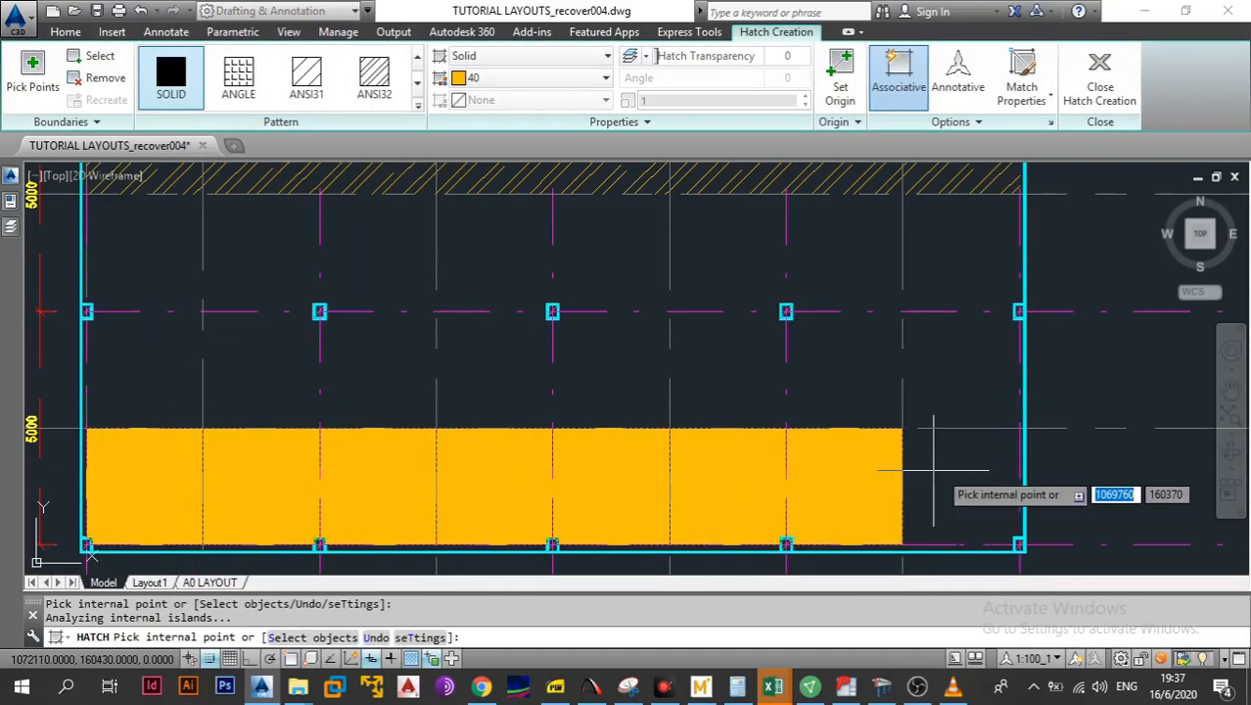
click(948, 470)
key(Escape)
Change the lower strip's hatch to colour 94 and the ANSI32 pattern at scale 50
scroll(948, 457, down, 2)
drag(948, 457, 823, 458)
drag(712, 448, 561, 410)
scroll(561, 409, up, 2)
click(311, 439)
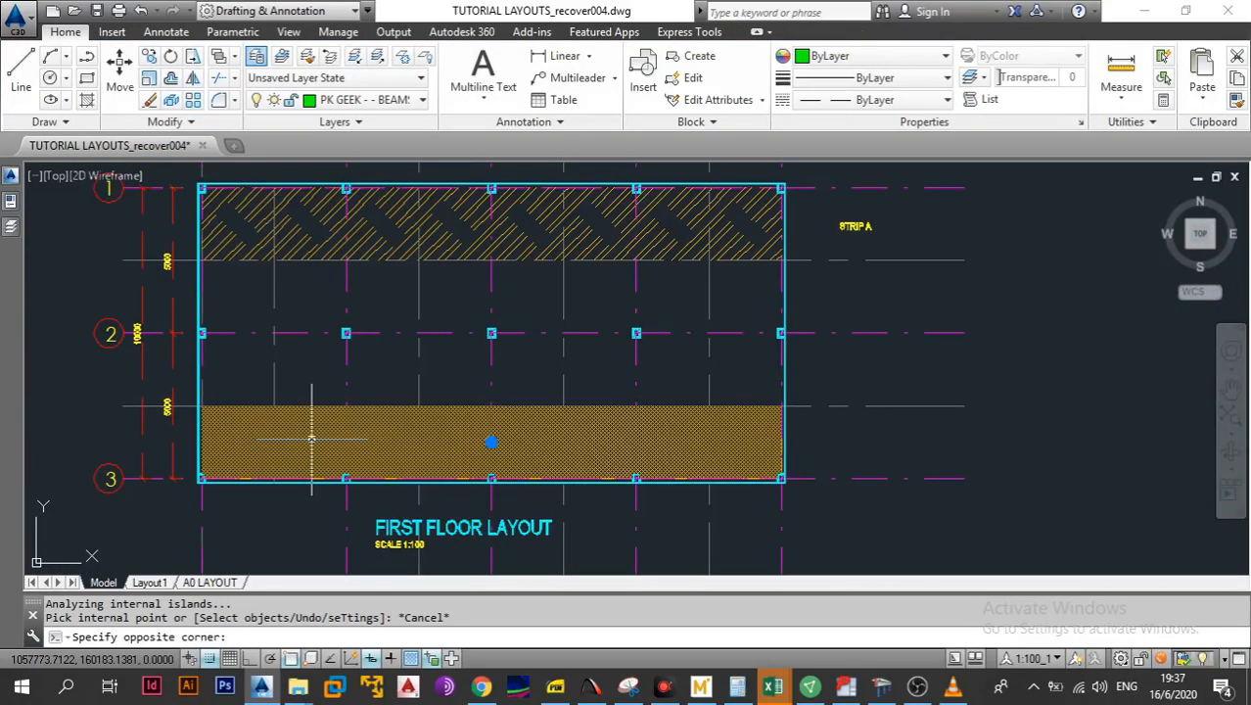
click(517, 78)
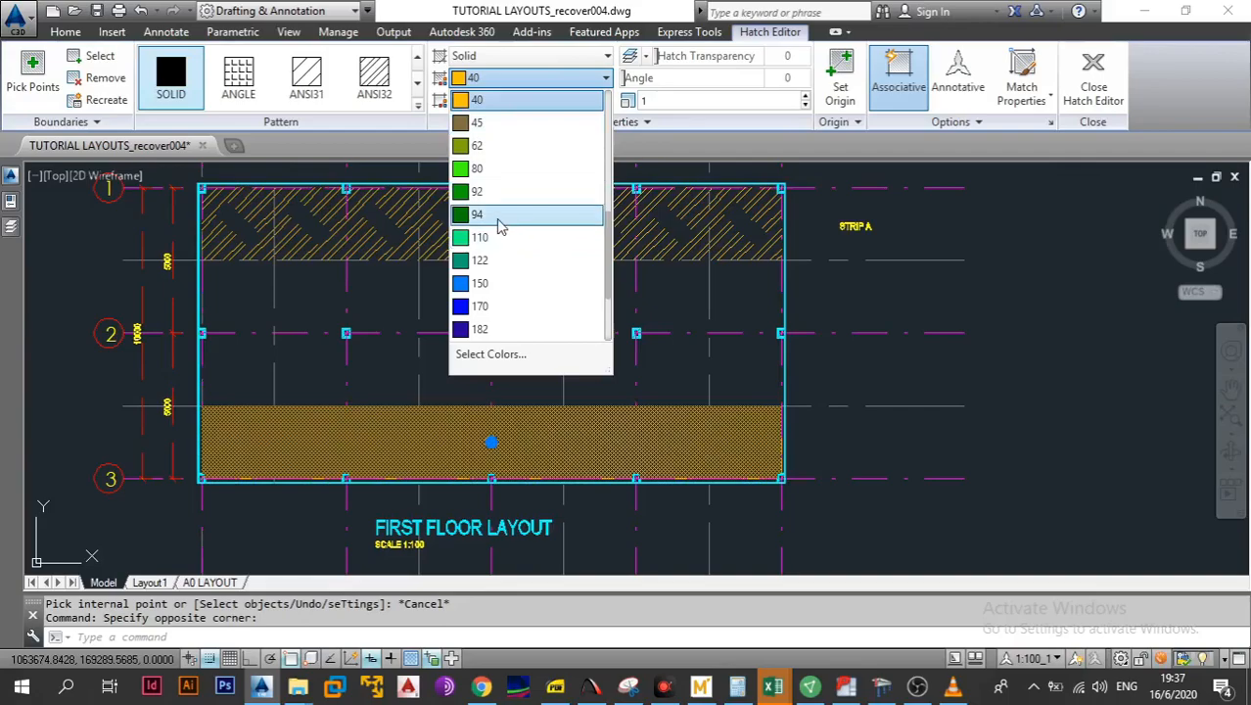
click(500, 217)
click(697, 99)
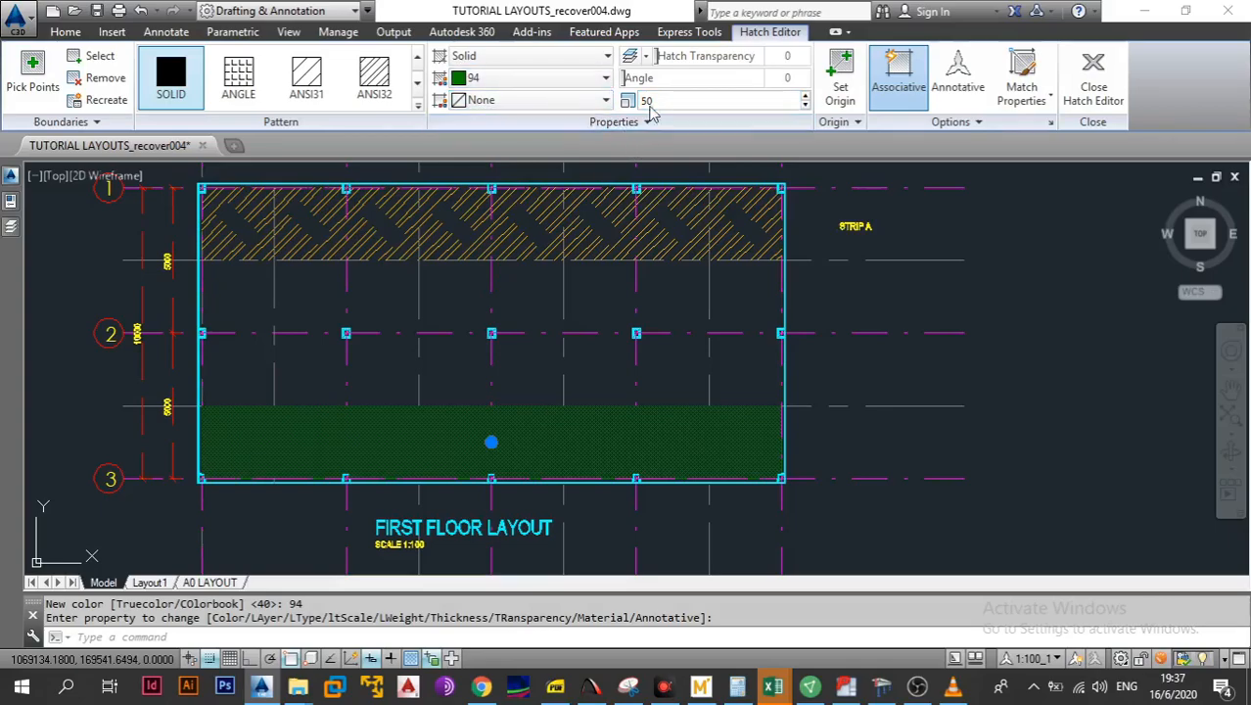
click(374, 78)
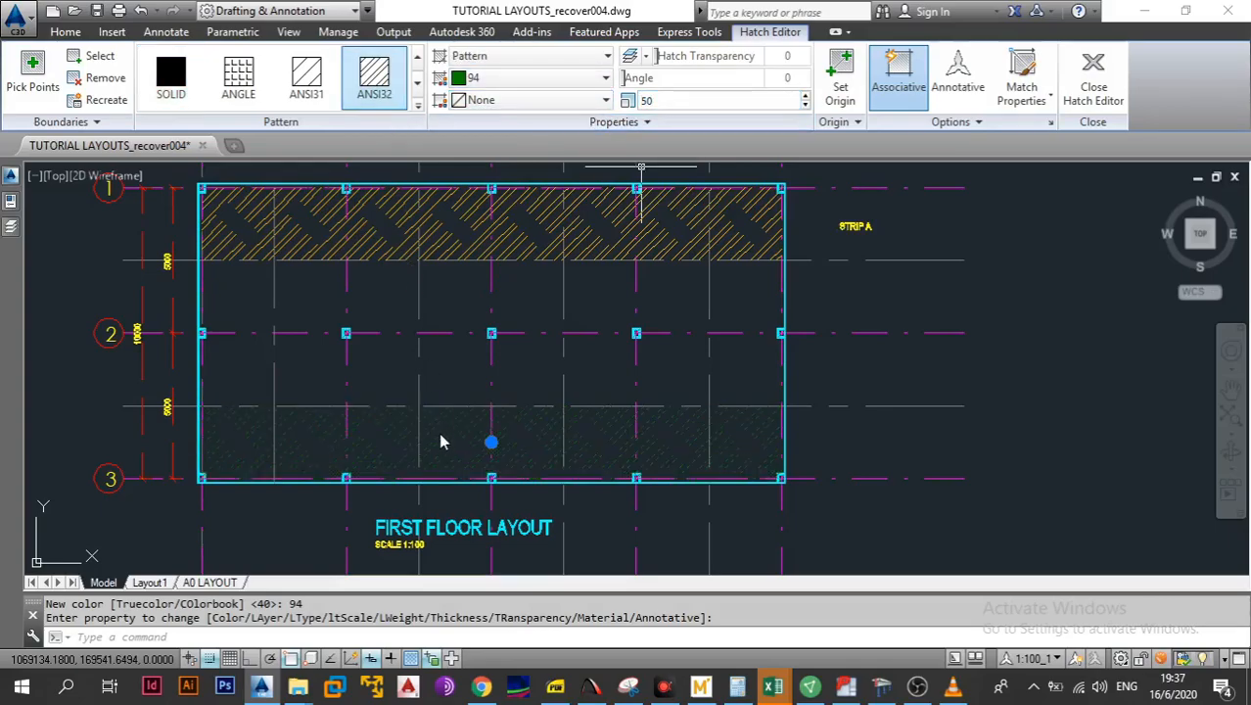
key(Escape)
Recolour the lower strip's hatch in a brighter green
click(437, 433)
click(436, 441)
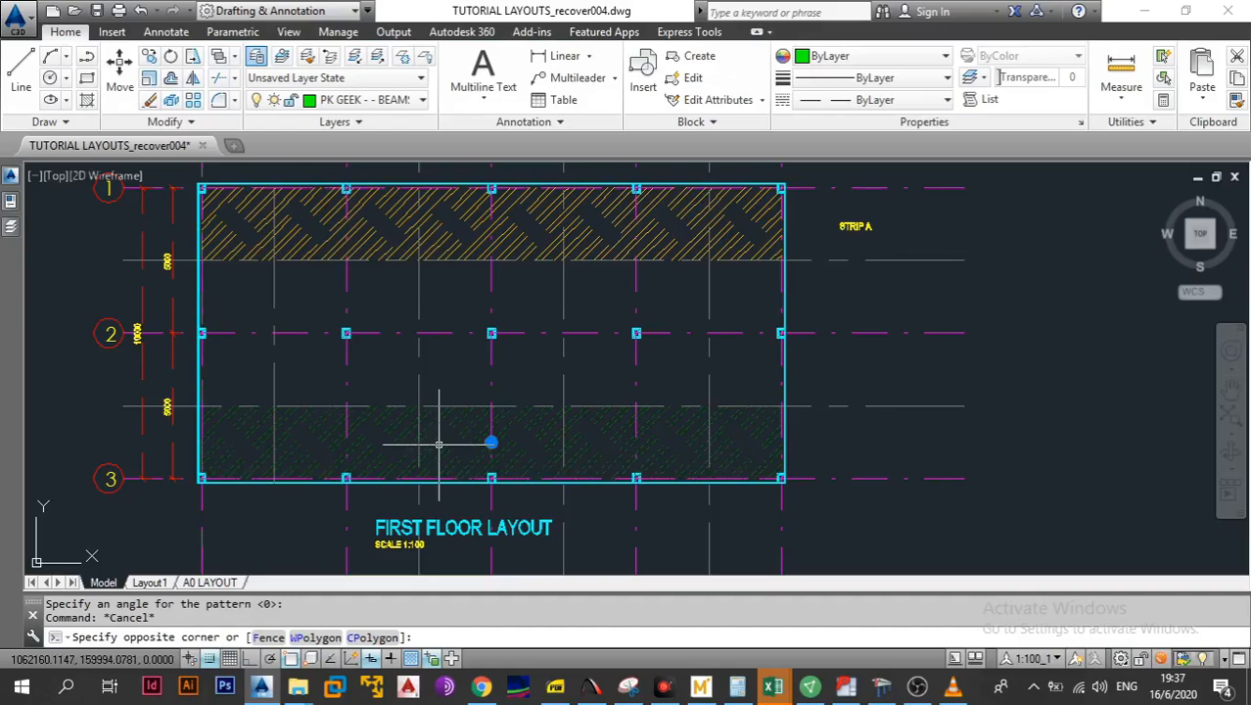
click(528, 78)
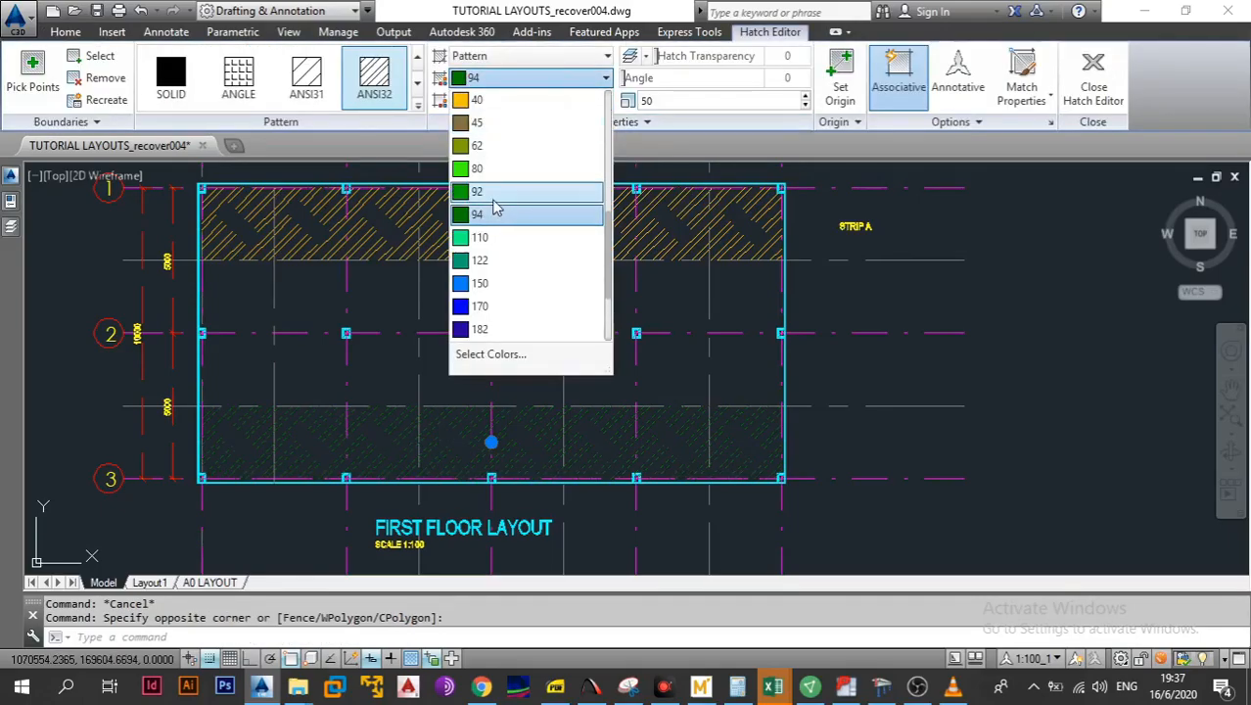
click(484, 181)
key(Escape)
scroll(470, 405, down, 2)
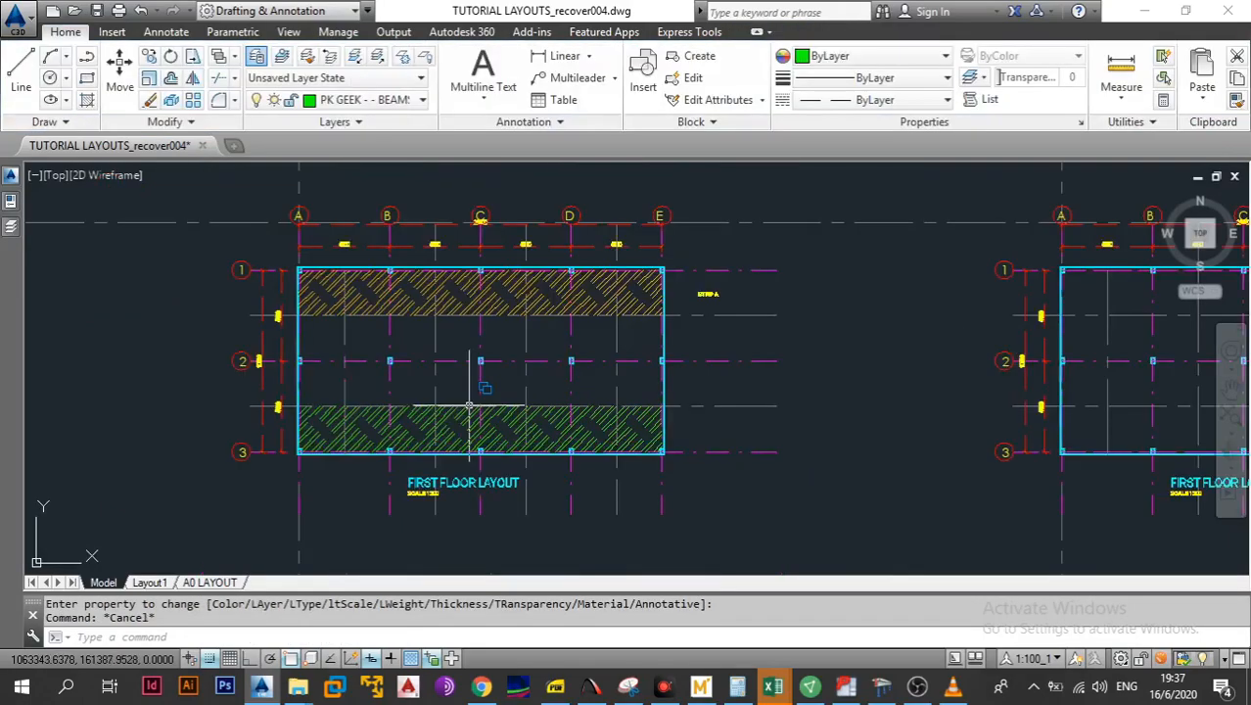
Copy the STRIP A label straight down to sit beside the green lower strip
scroll(733, 283, up, 4)
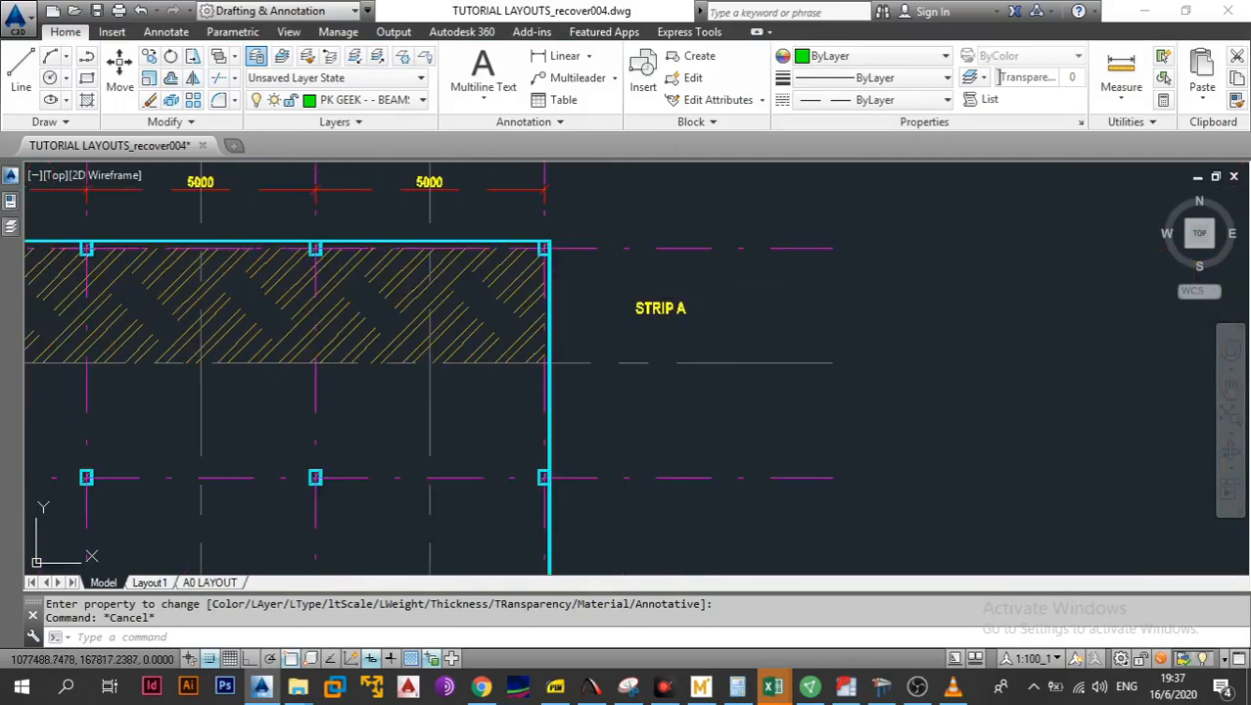
click(654, 329)
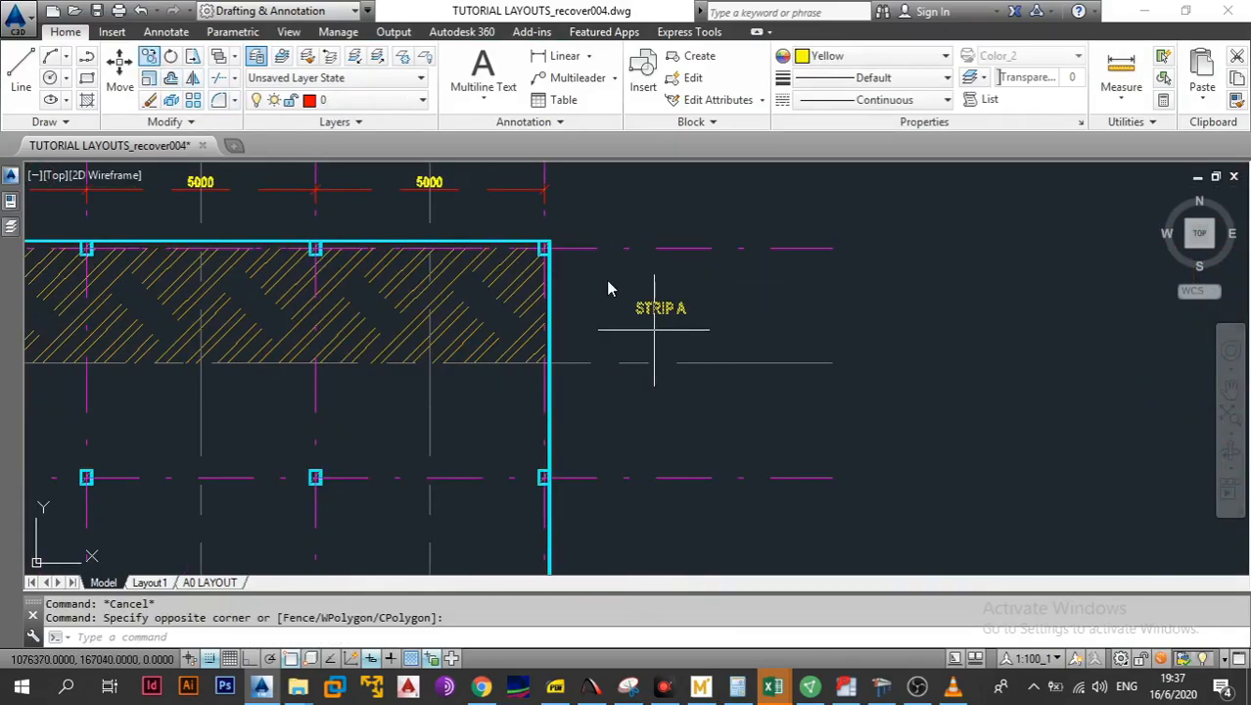
key(Escape)
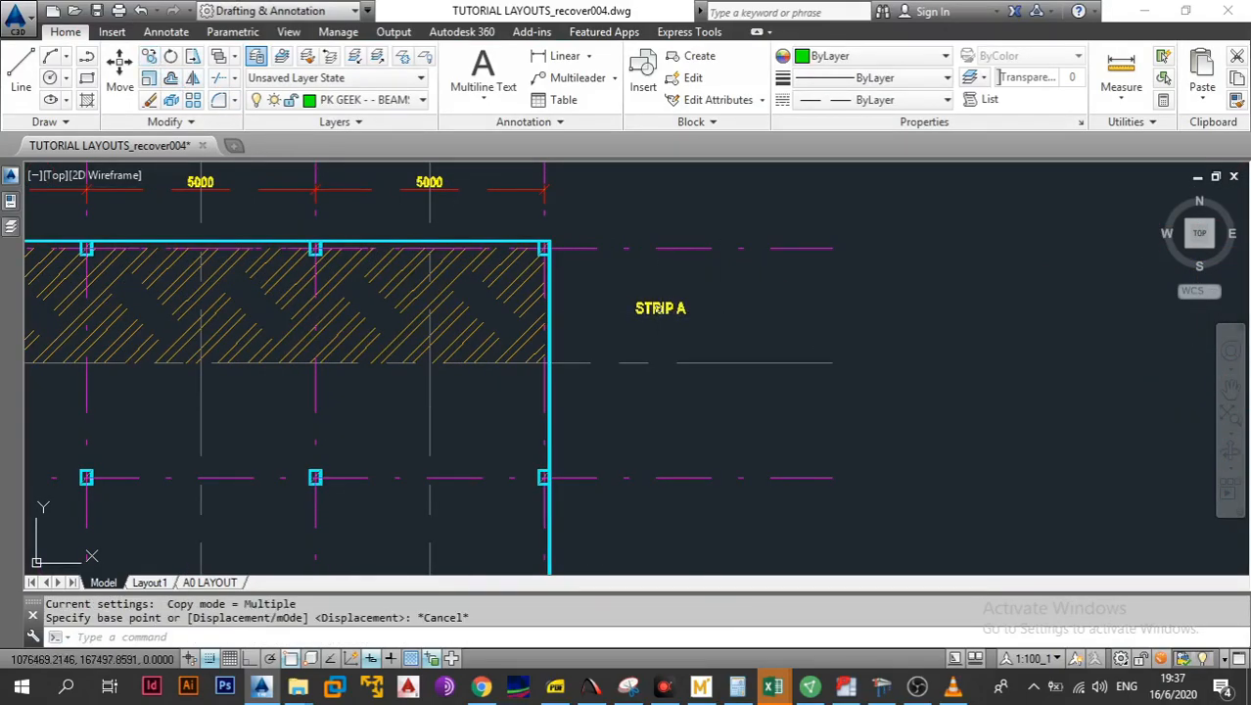
click(665, 308)
drag(669, 493, 668, 309)
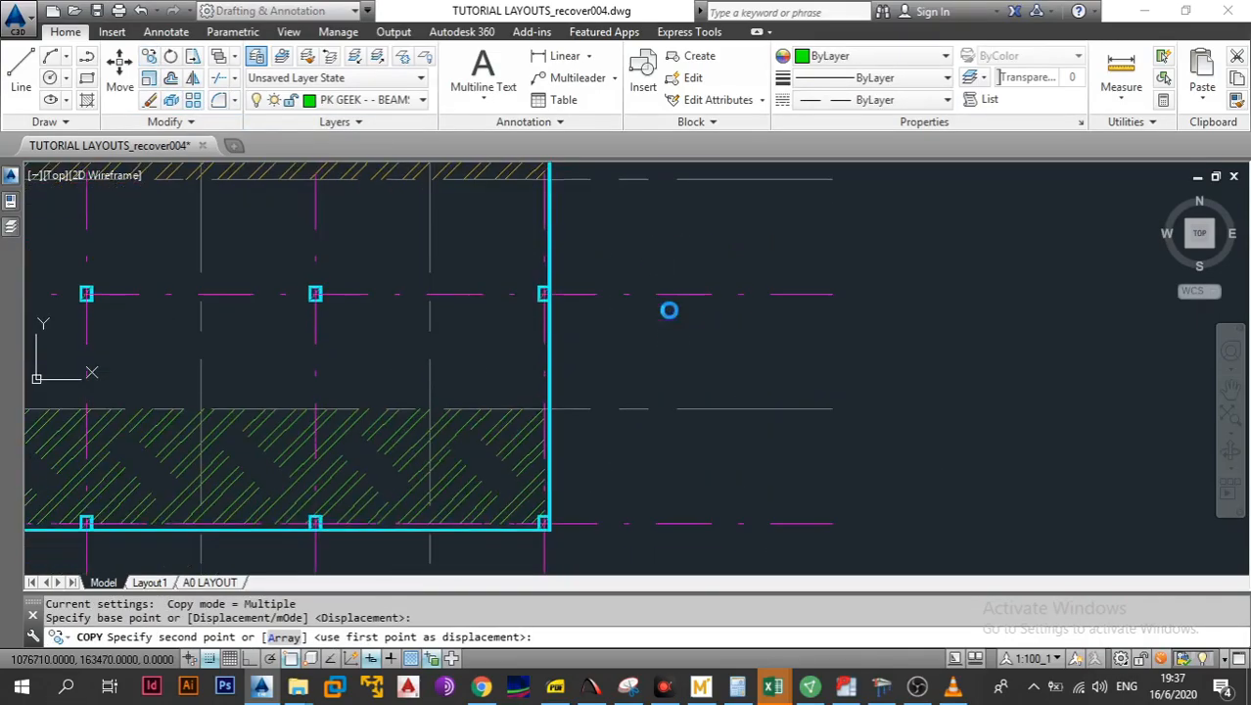
click(673, 464)
key(Escape)
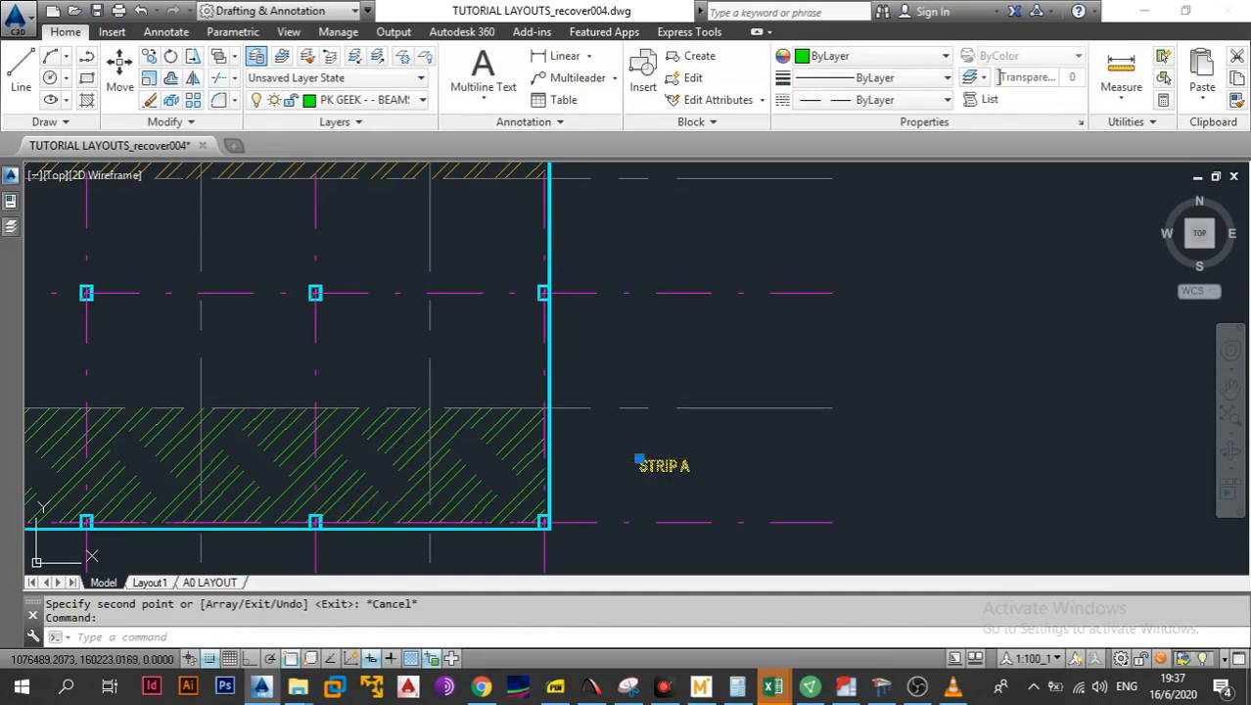
Change the copied label beside the green lower strip to STRIP B
double_click(686, 467)
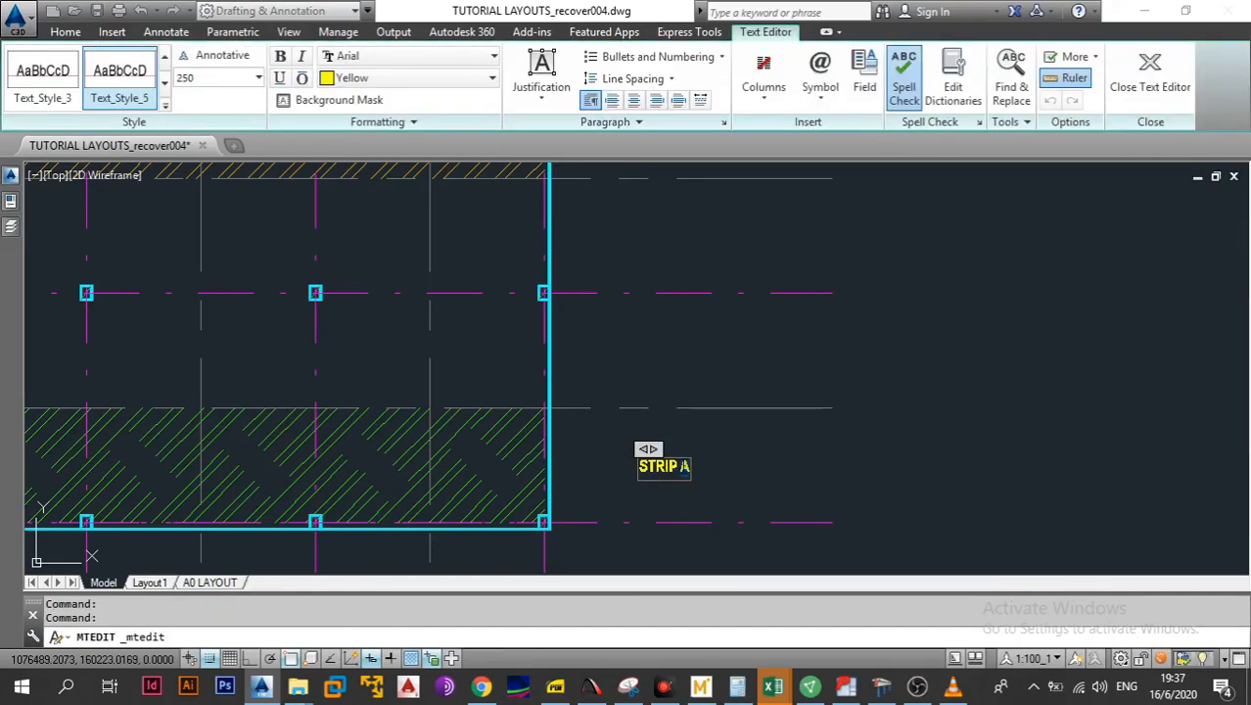
click(705, 382)
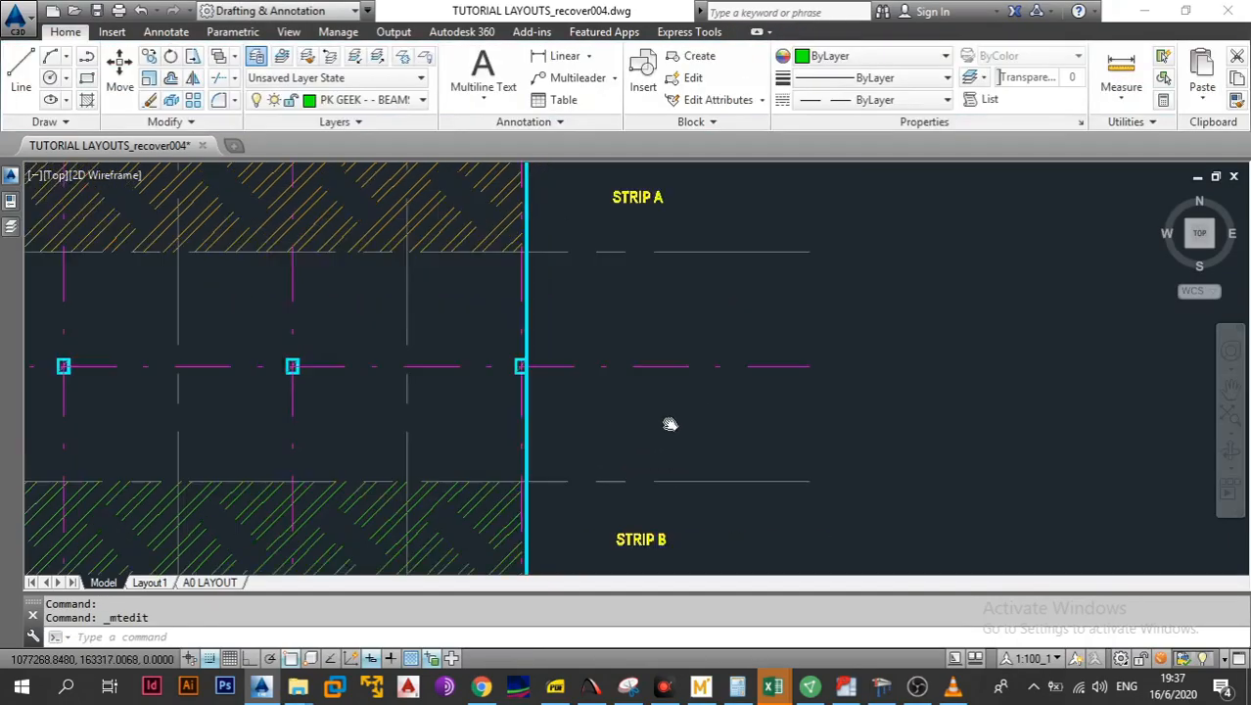
Move the STRIP A label straight down beside the unhatched middle band, just above grid line 2
click(611, 223)
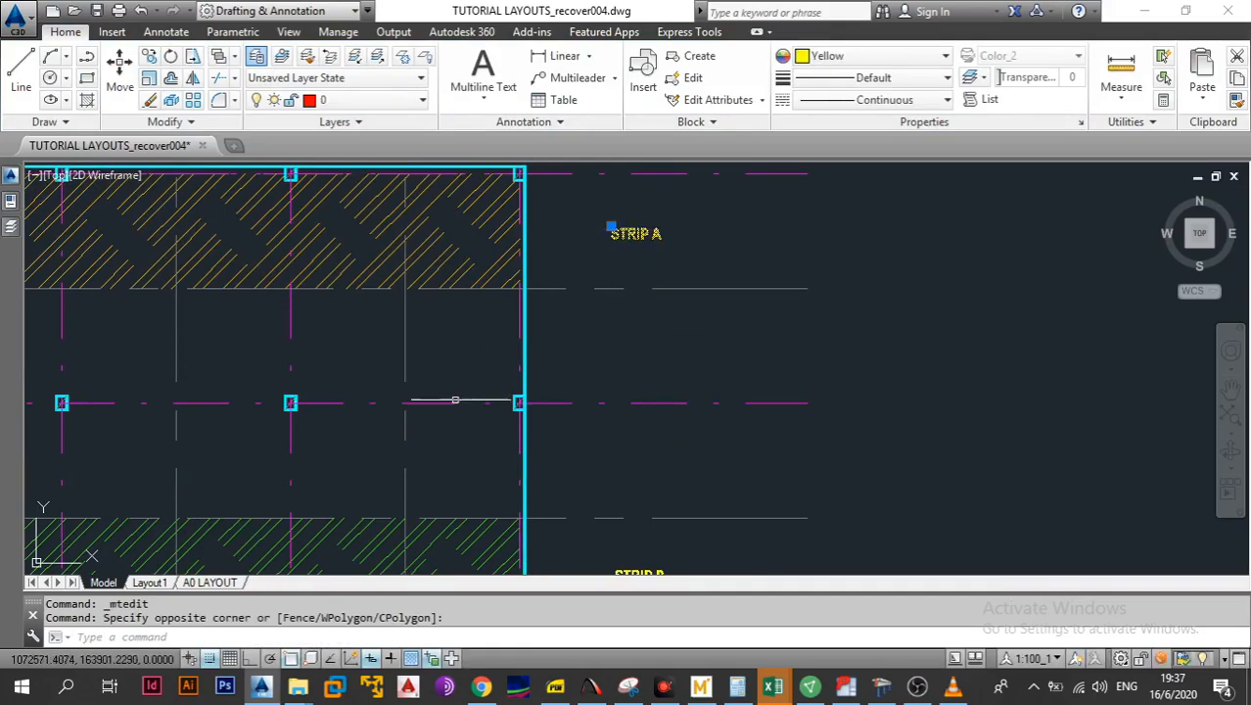
scroll(469, 392, down, 2)
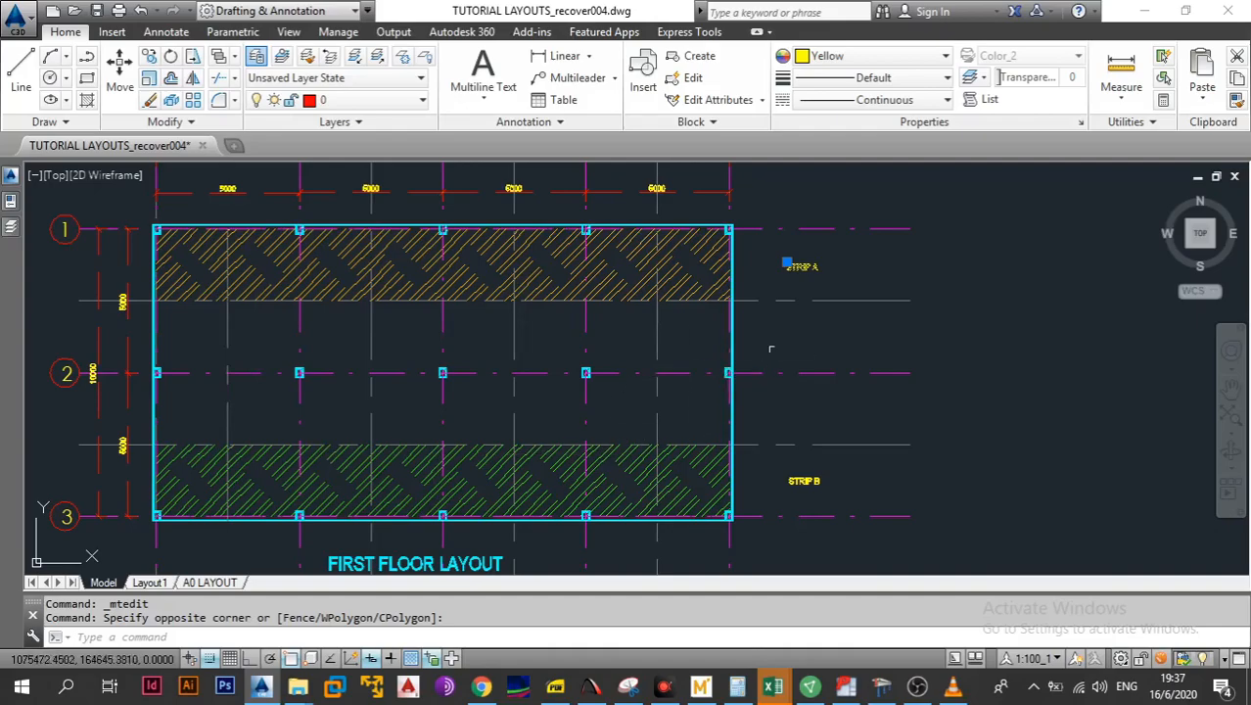
scroll(757, 354, up, 2)
click(125, 76)
click(624, 266)
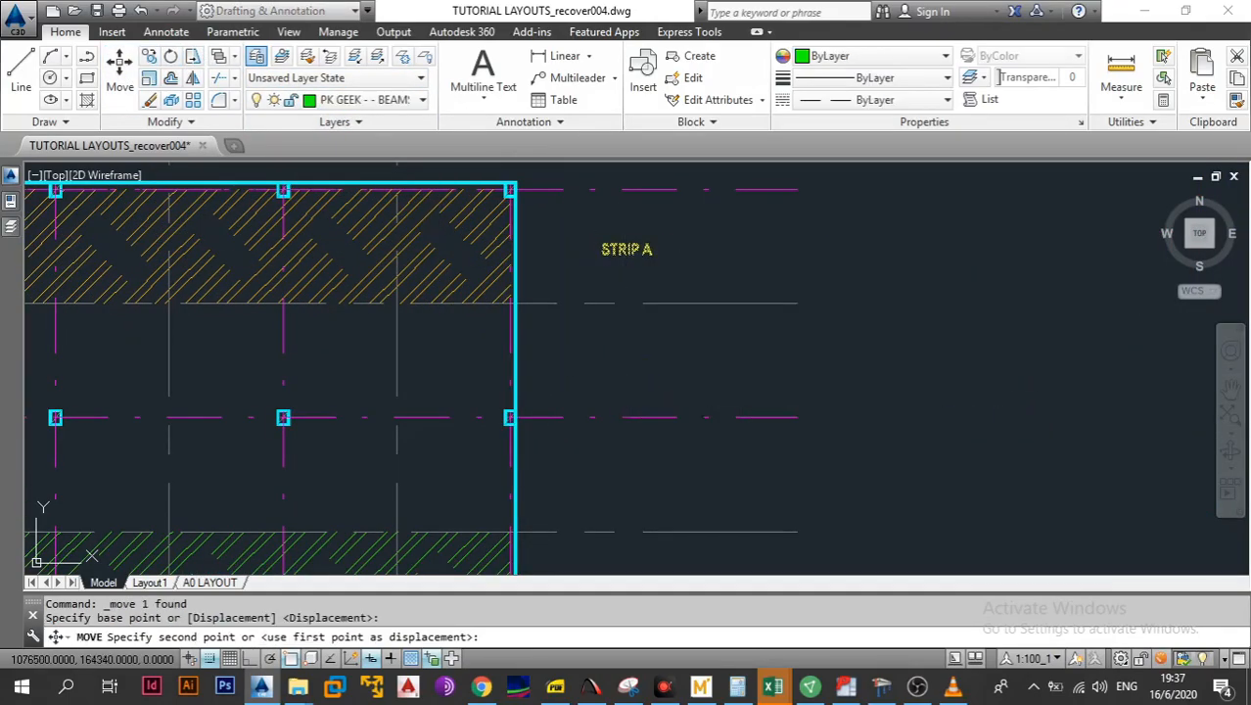
click(627, 408)
key(Escape)
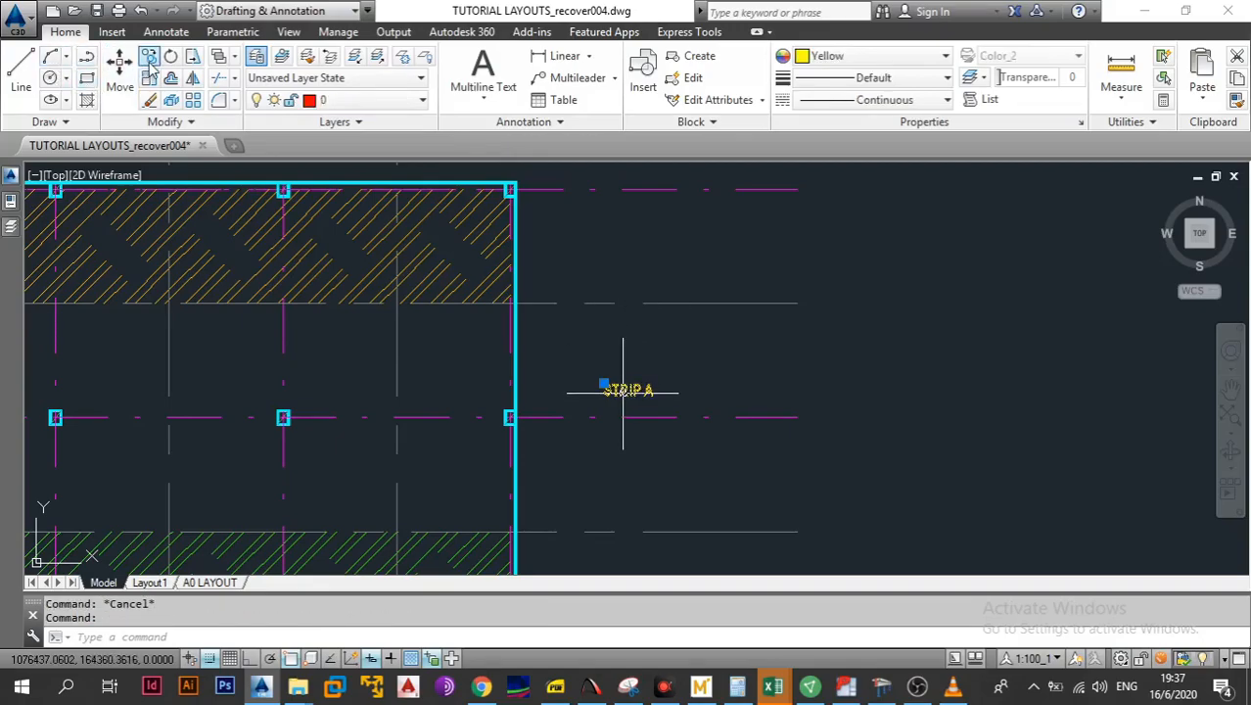
Copy the STRIP A label back up beside the orange upper strip and change the copy to STRIP C
click(642, 389)
click(647, 246)
key(Escape)
click(646, 247)
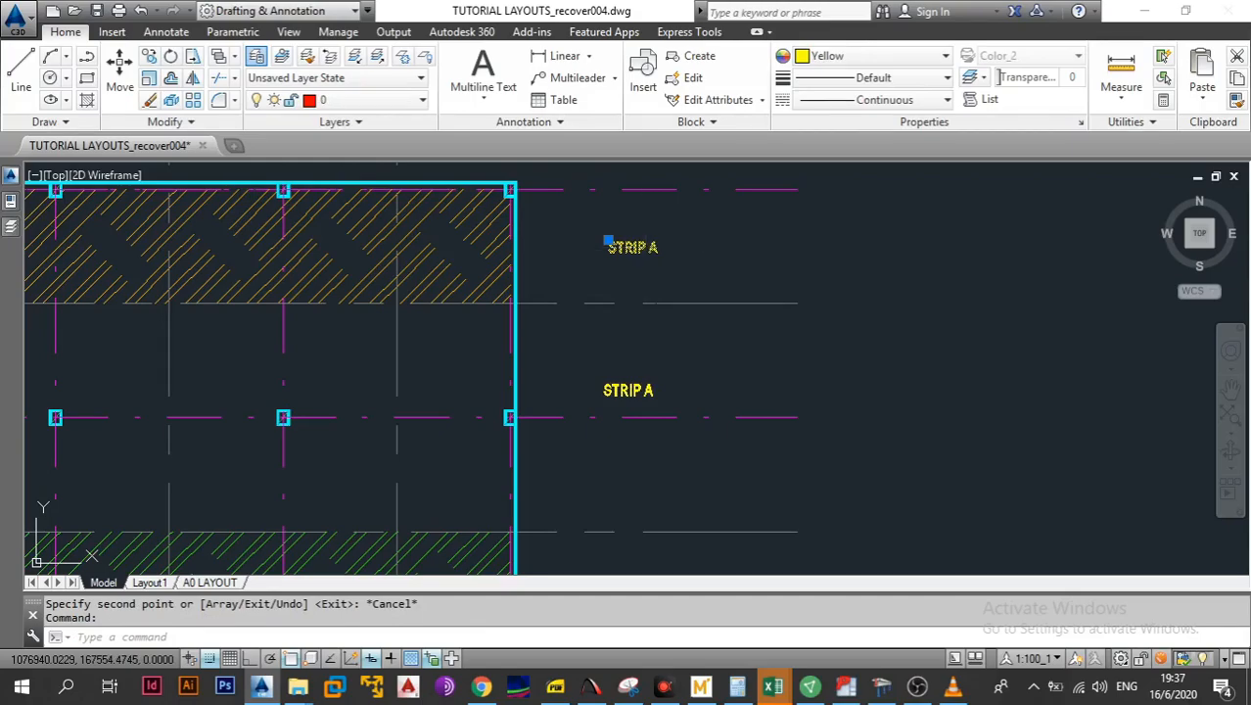
double_click(656, 256)
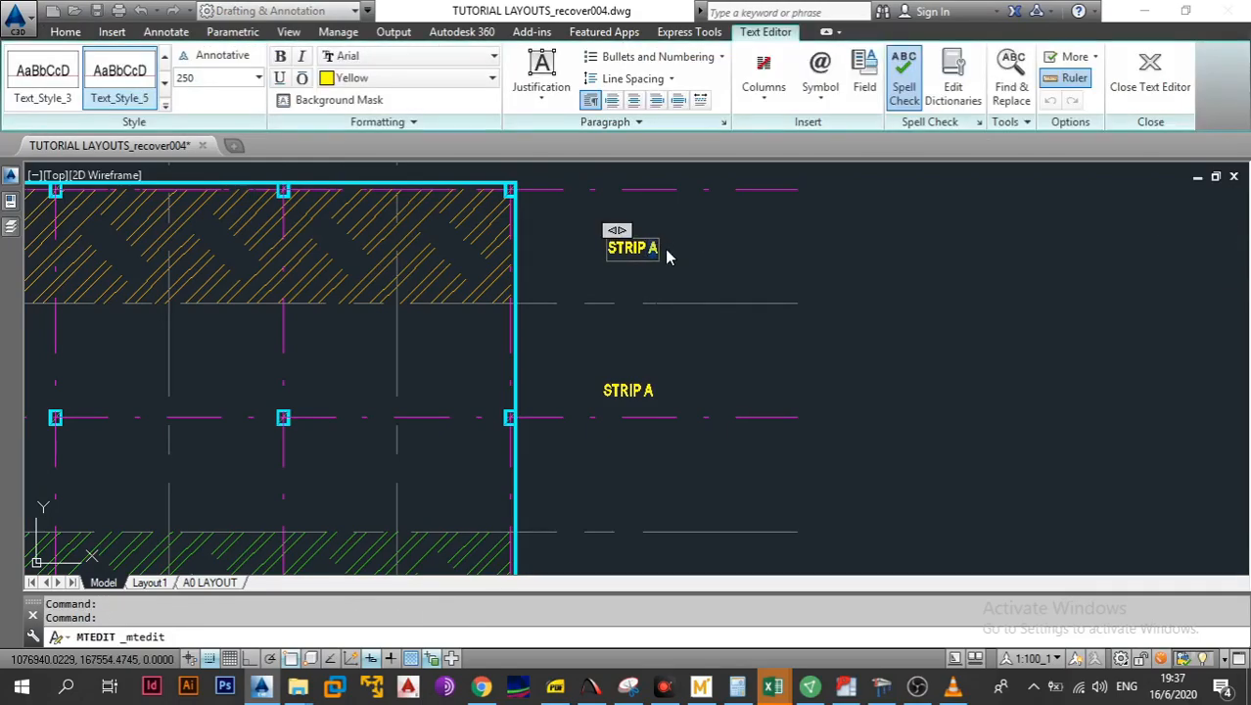
text(C)
click(623, 415)
Hatch the slab band between the upper and lower midpoint lines from grid A to E with a solid colour 40 fill
scroll(617, 418, down, 2)
scroll(730, 362, down, 2)
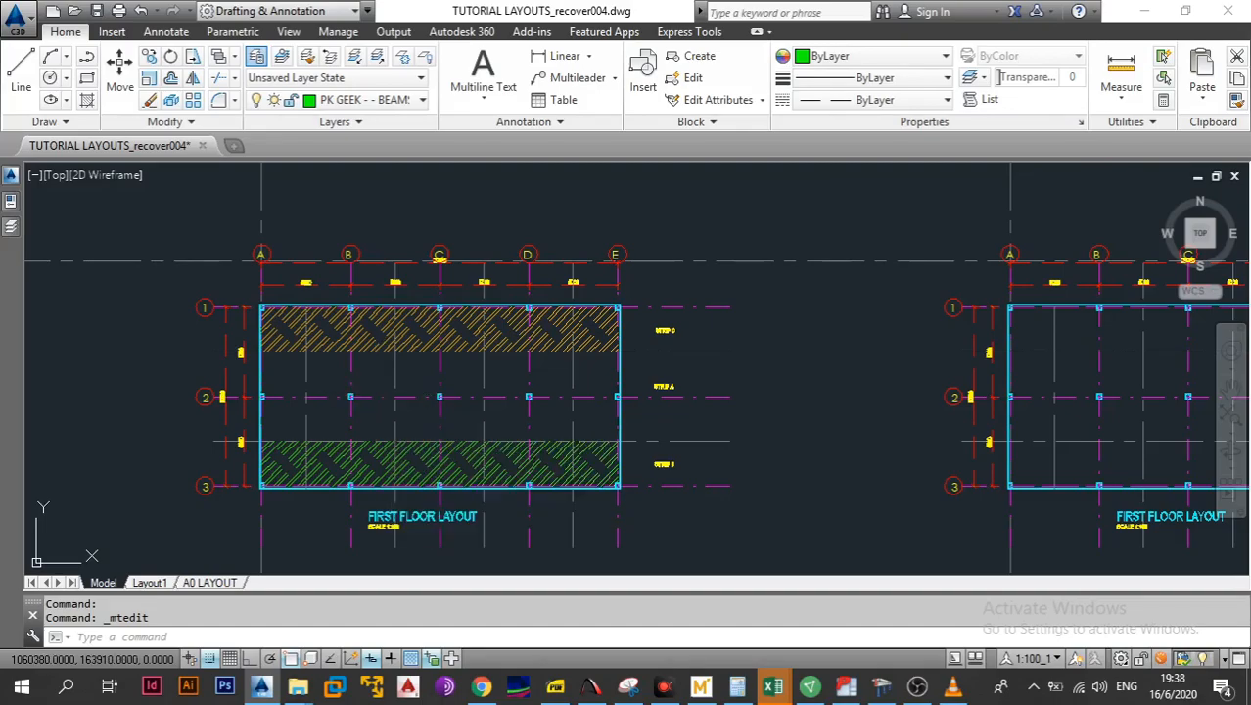
scroll(350, 391, up, 4)
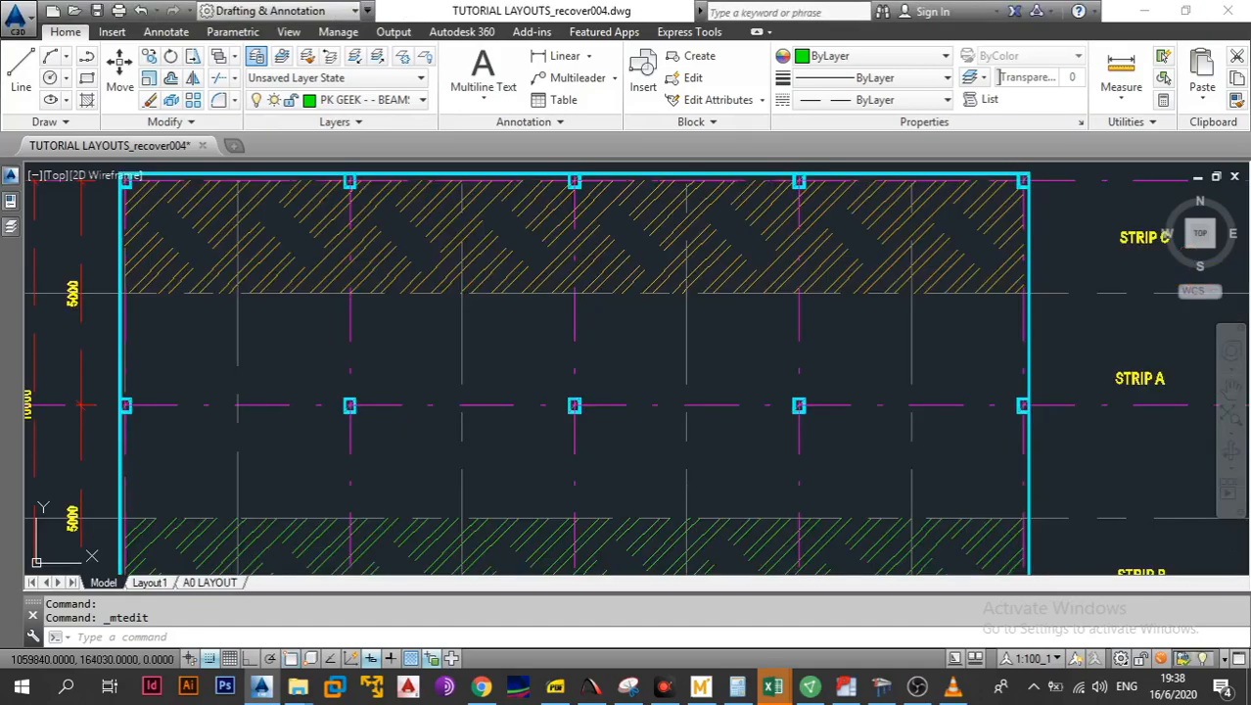
click(172, 427)
click(294, 430)
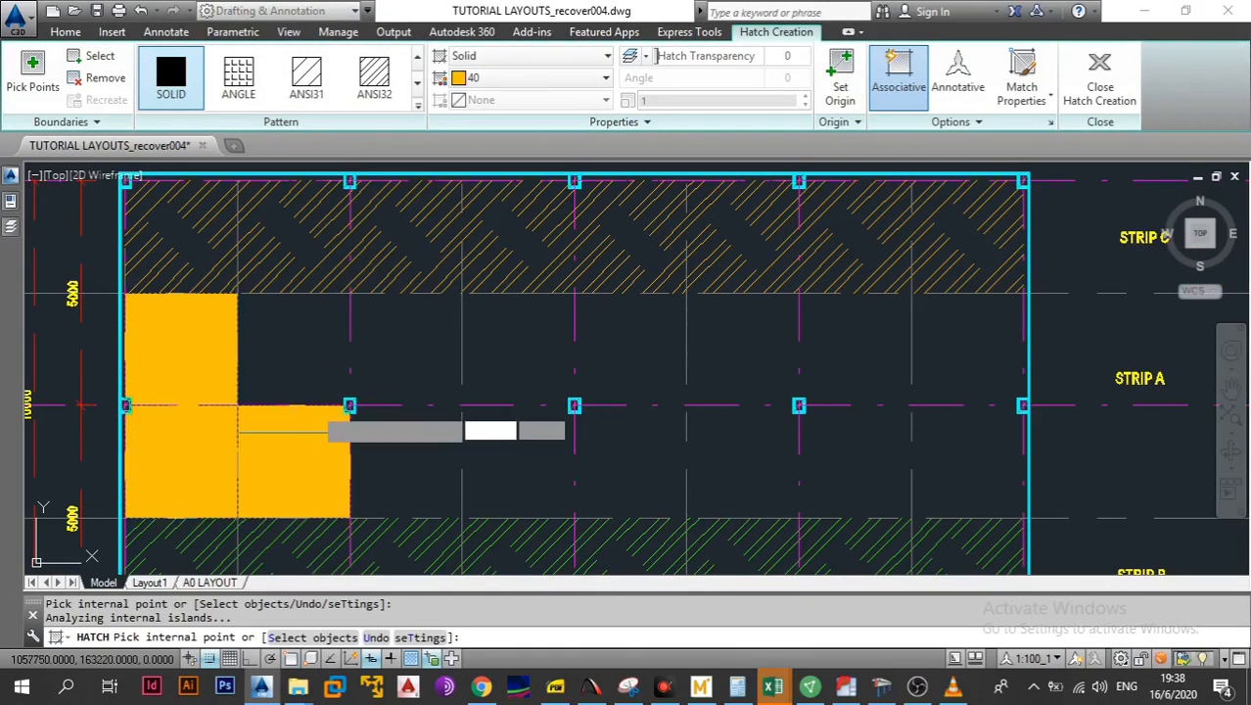
click(318, 377)
click(397, 380)
click(421, 430)
click(504, 446)
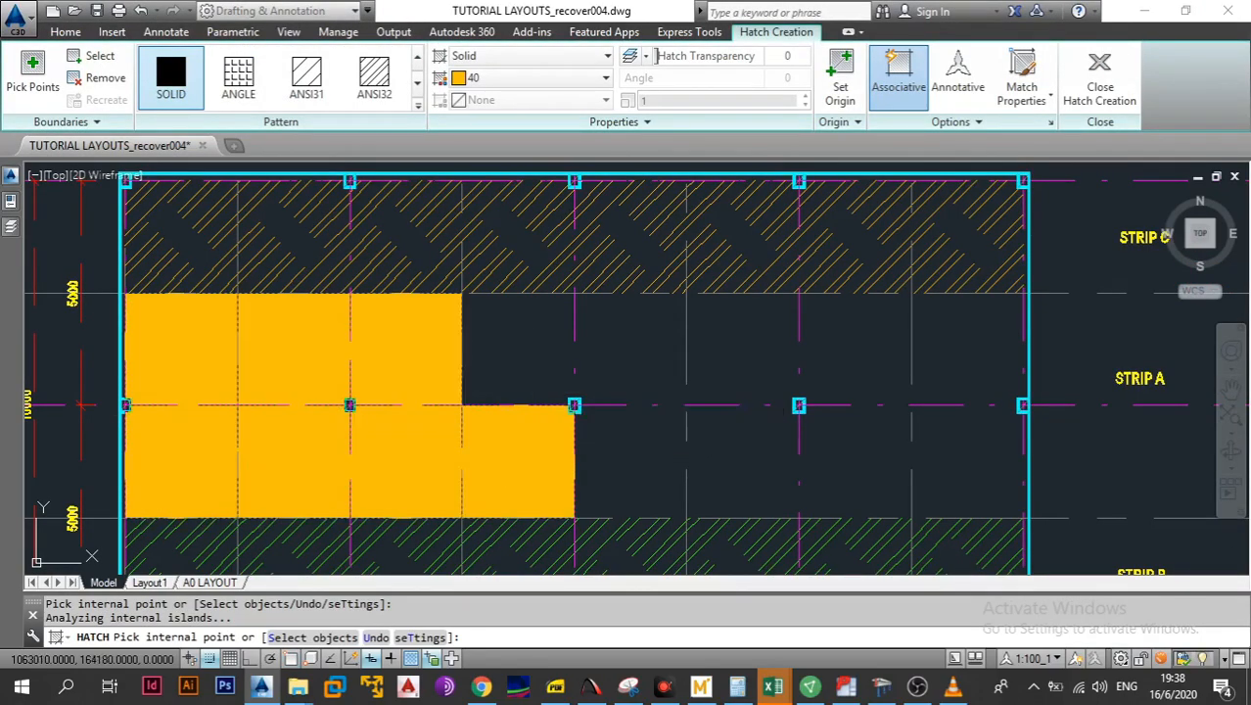
click(519, 363)
click(658, 370)
click(648, 445)
click(746, 429)
click(760, 386)
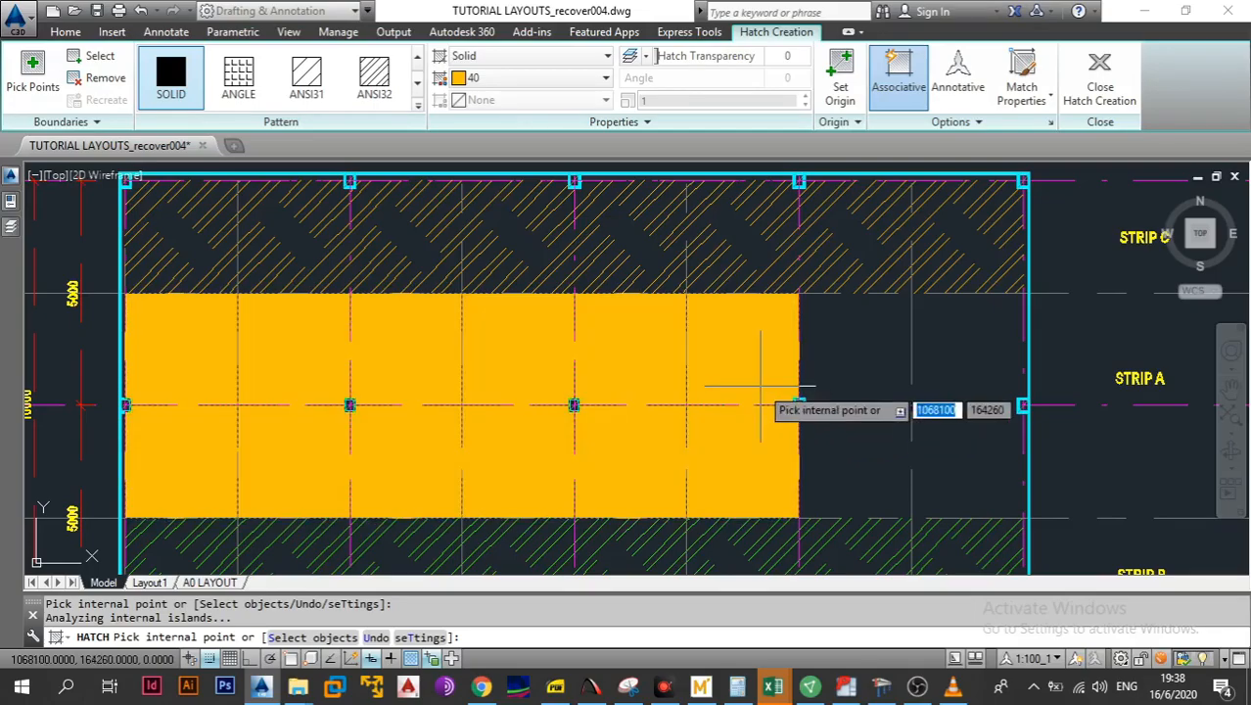
click(853, 389)
click(857, 439)
click(955, 436)
click(967, 384)
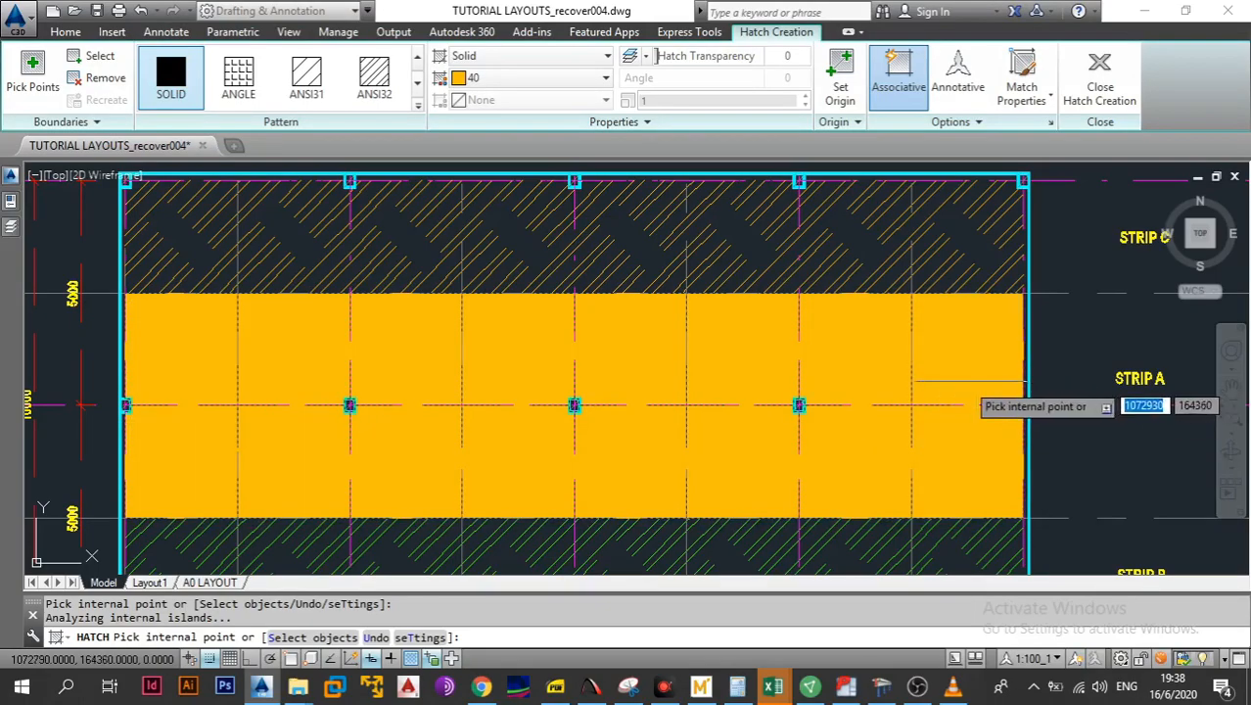
key(Escape)
Change the middle band's hatch to the ANSI32 pattern at scale 90 in white
drag(814, 409, 689, 416)
click(497, 378)
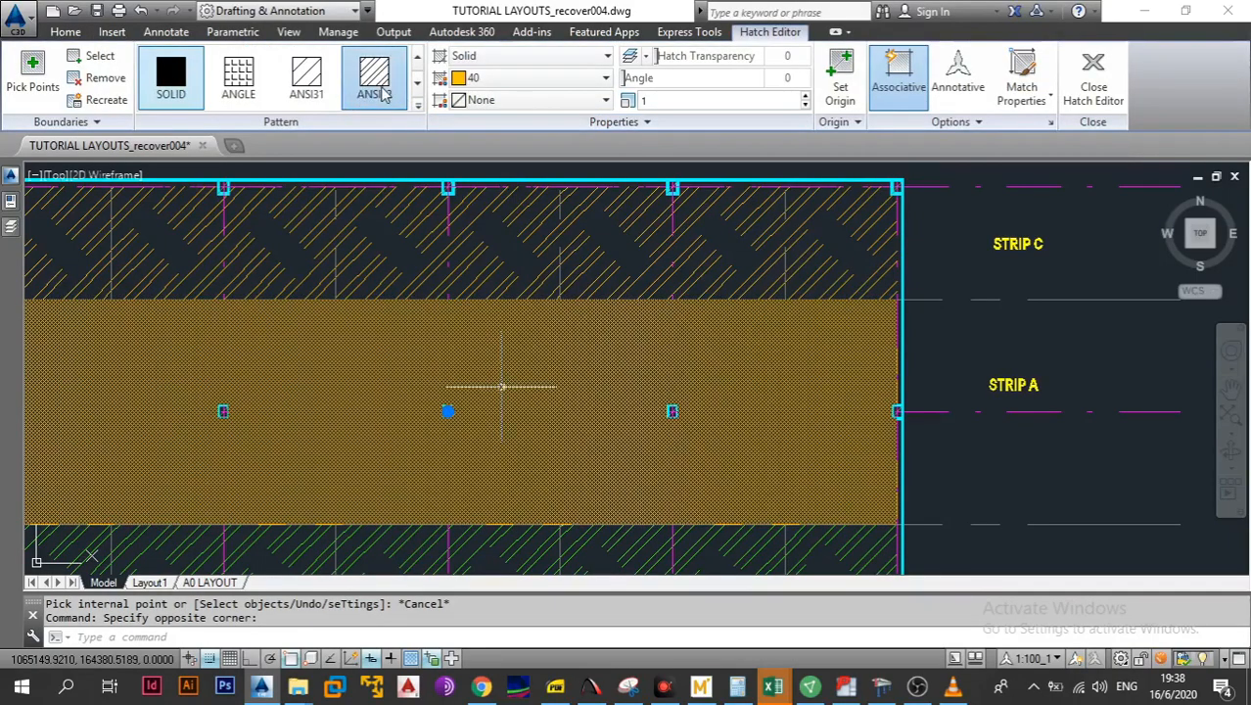
click(383, 93)
click(670, 104)
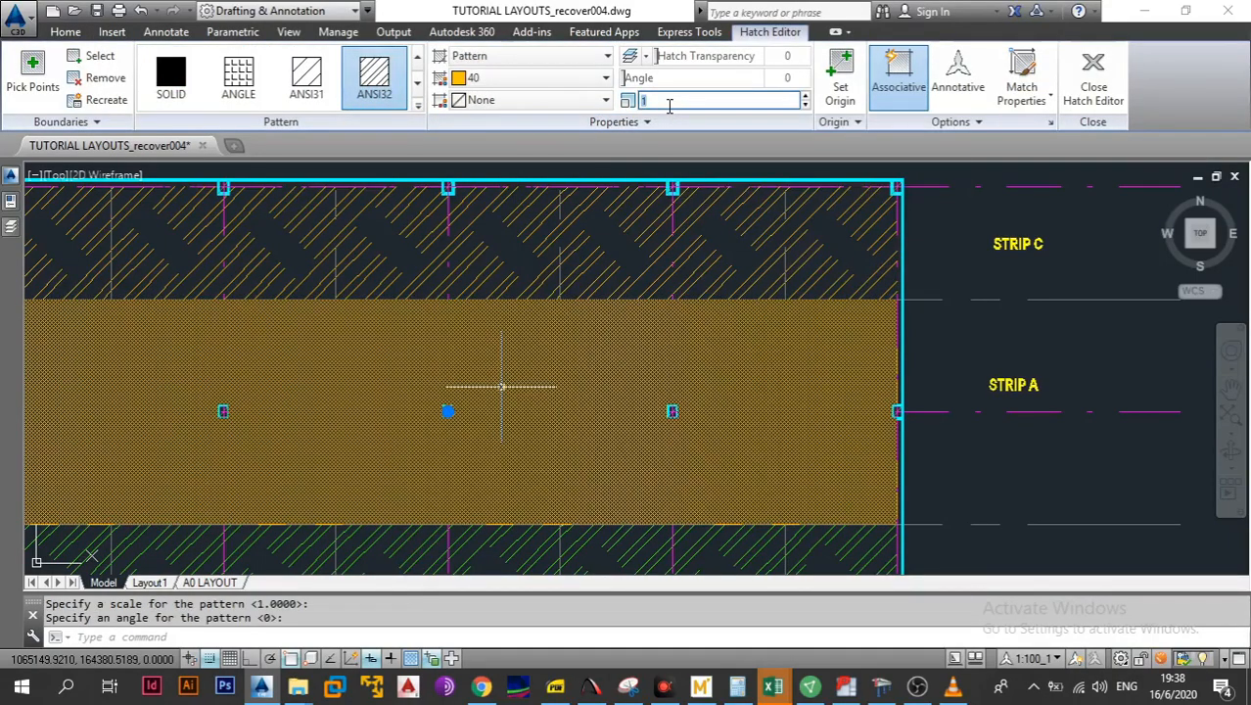
text(45)
key(Return)
click(504, 81)
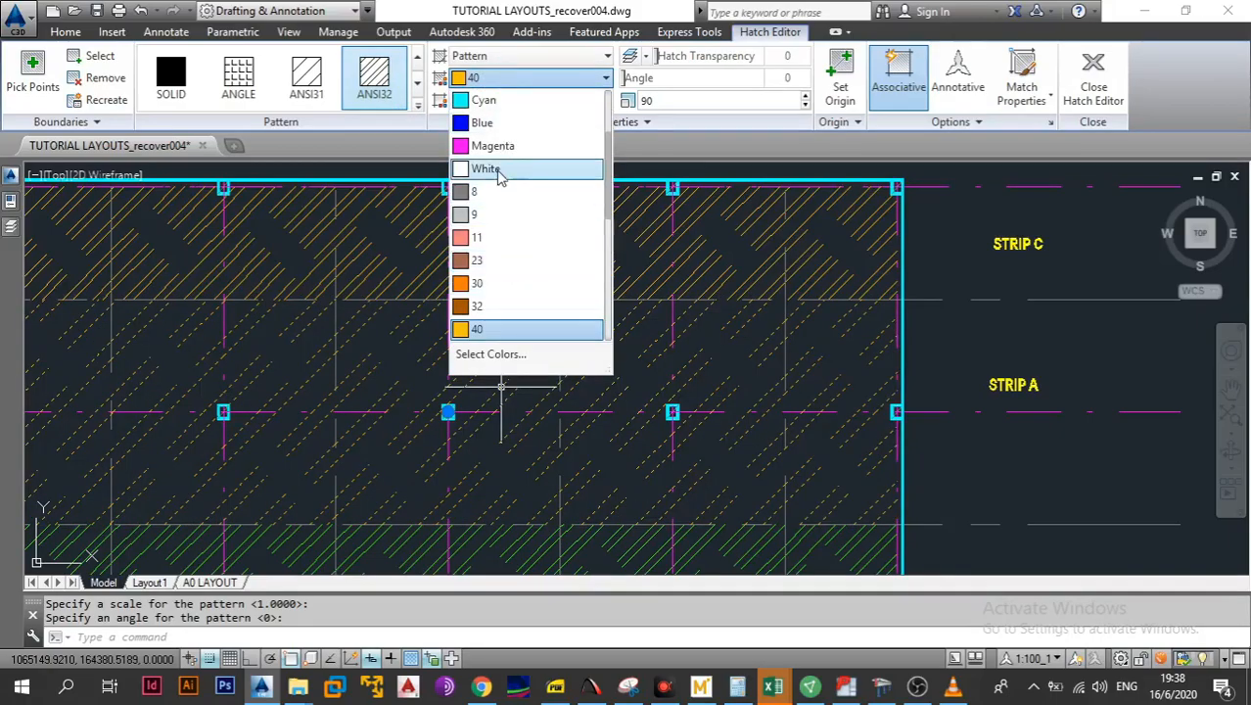
click(494, 170)
key(Escape)
Add a vertical linear dimension to the orange upper strip, from the upper midpoint line to grid line 1 beside grid E
scroll(492, 379, down, 6)
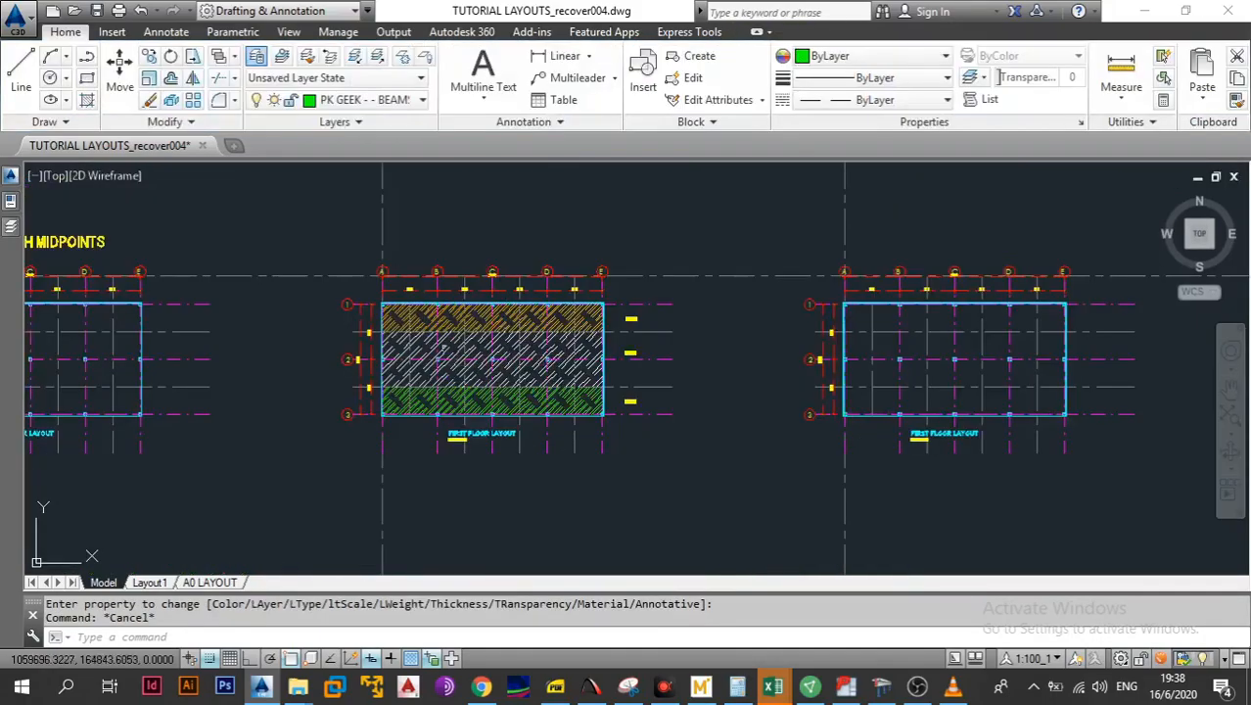
scroll(492, 379, up, 2)
scroll(598, 374, up, 3)
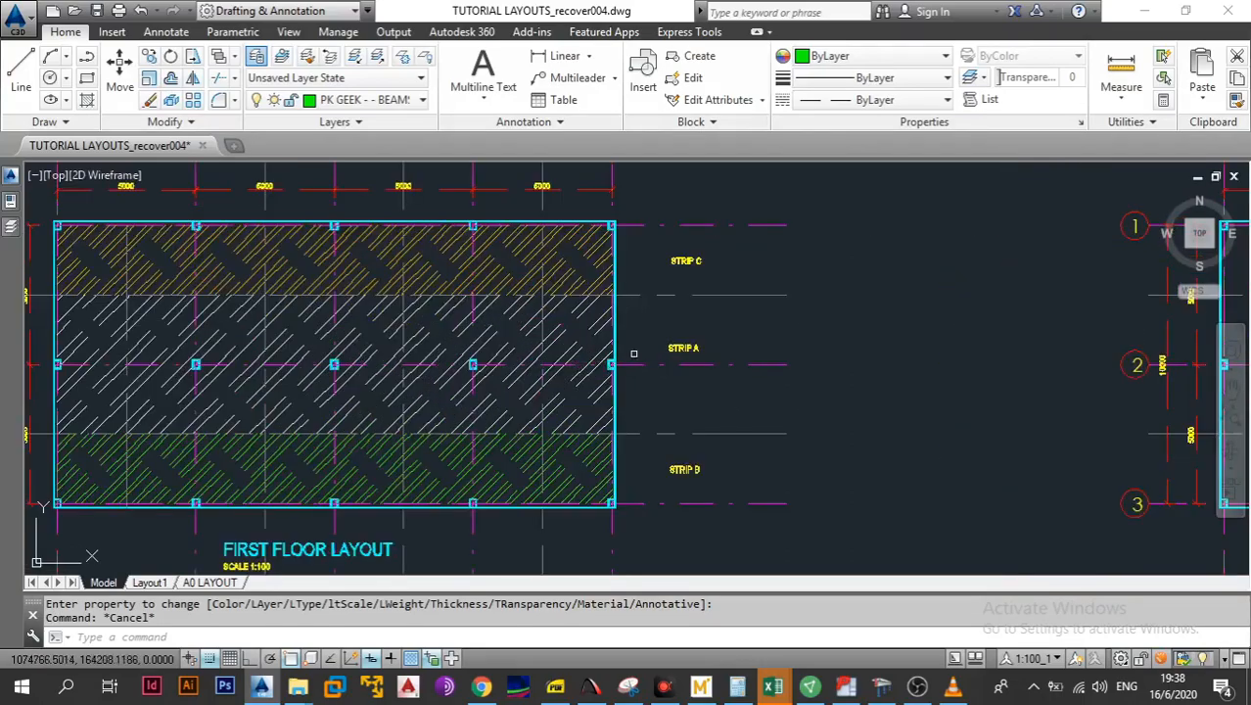
scroll(545, 334, down, 2)
scroll(455, 338, up, 2)
drag(467, 327, 393, 333)
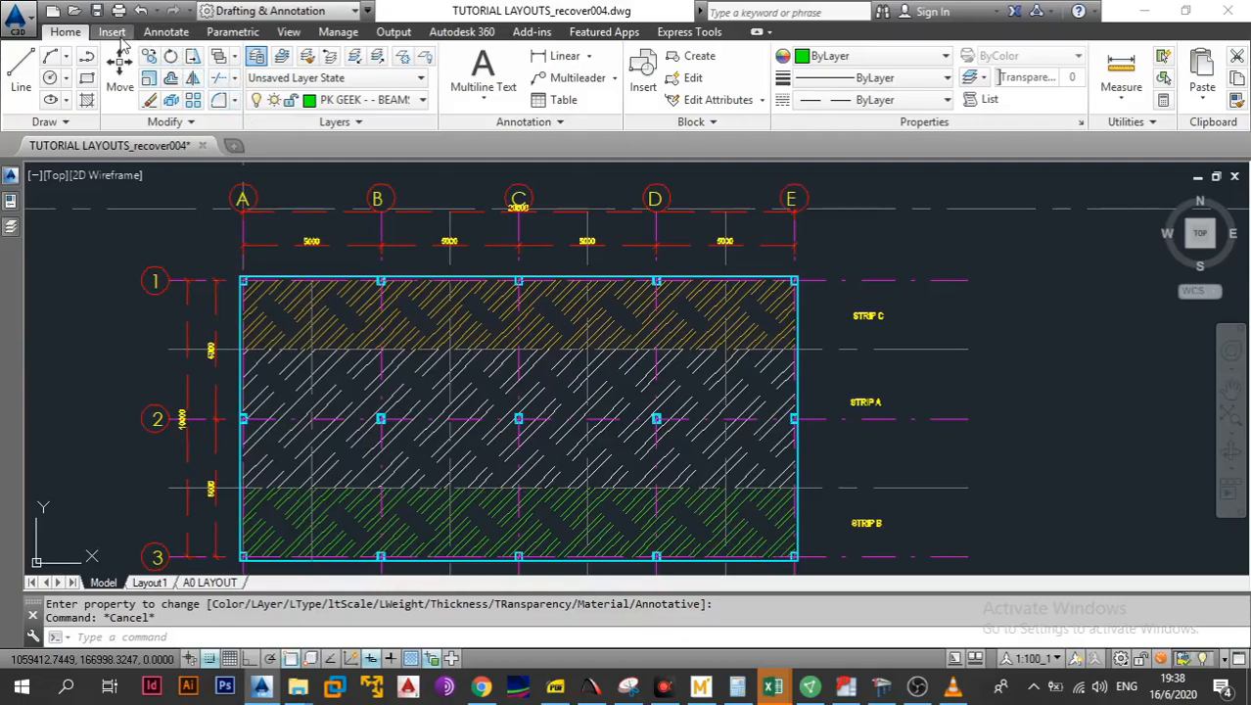
click(167, 31)
click(358, 93)
click(363, 131)
scroll(798, 357, up, 5)
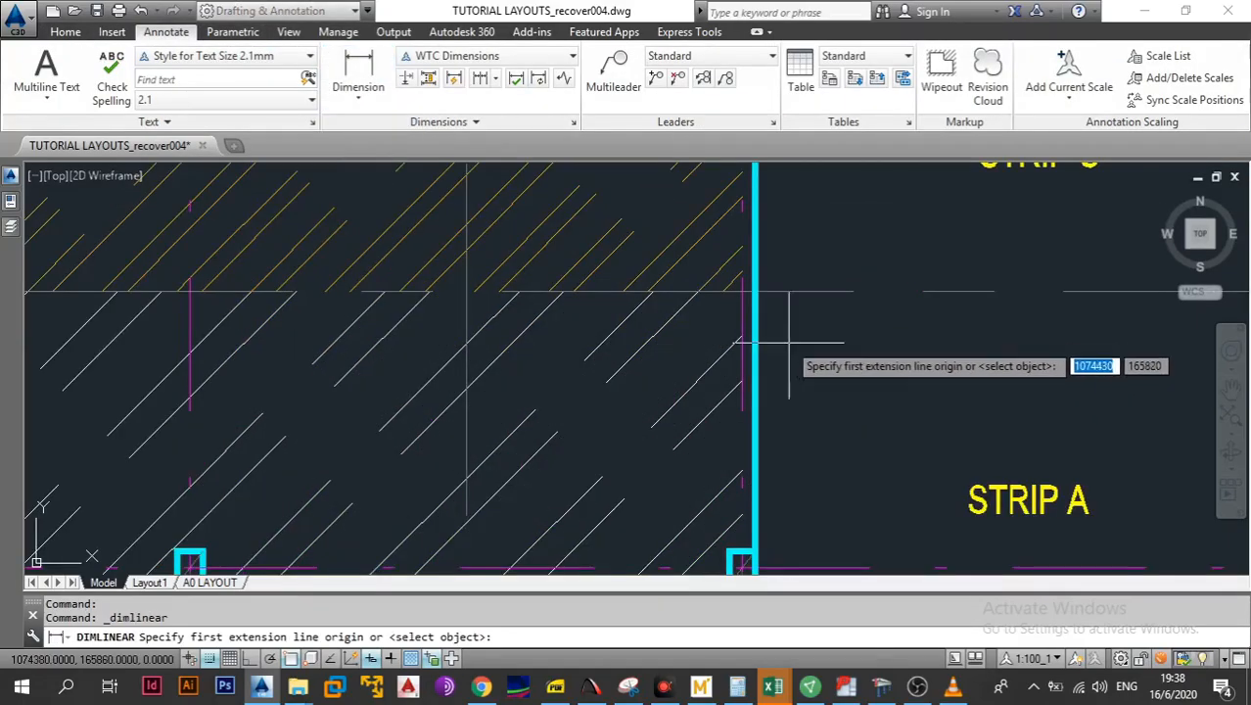
click(754, 292)
scroll(740, 386, down, 2)
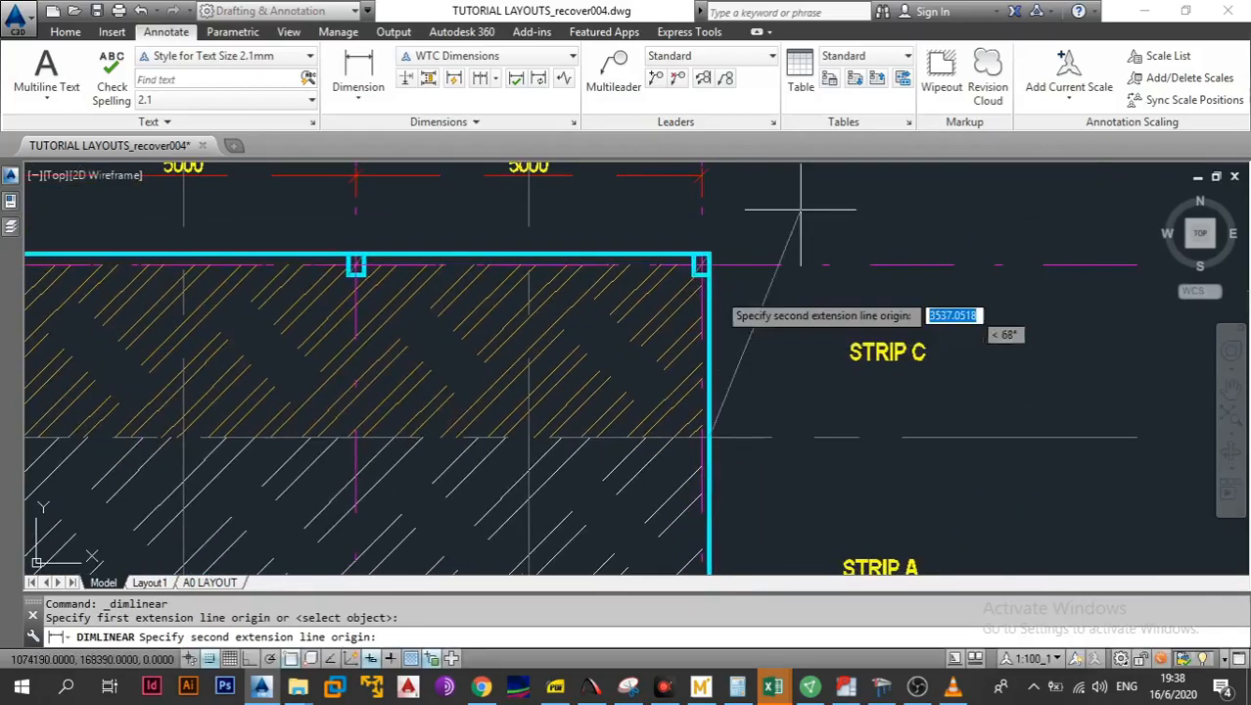
click(701, 264)
click(760, 275)
Add a vertical linear dimension to the green lower strip, from grid line 3 to the lower midpoint line beside grid E
click(357, 102)
click(377, 126)
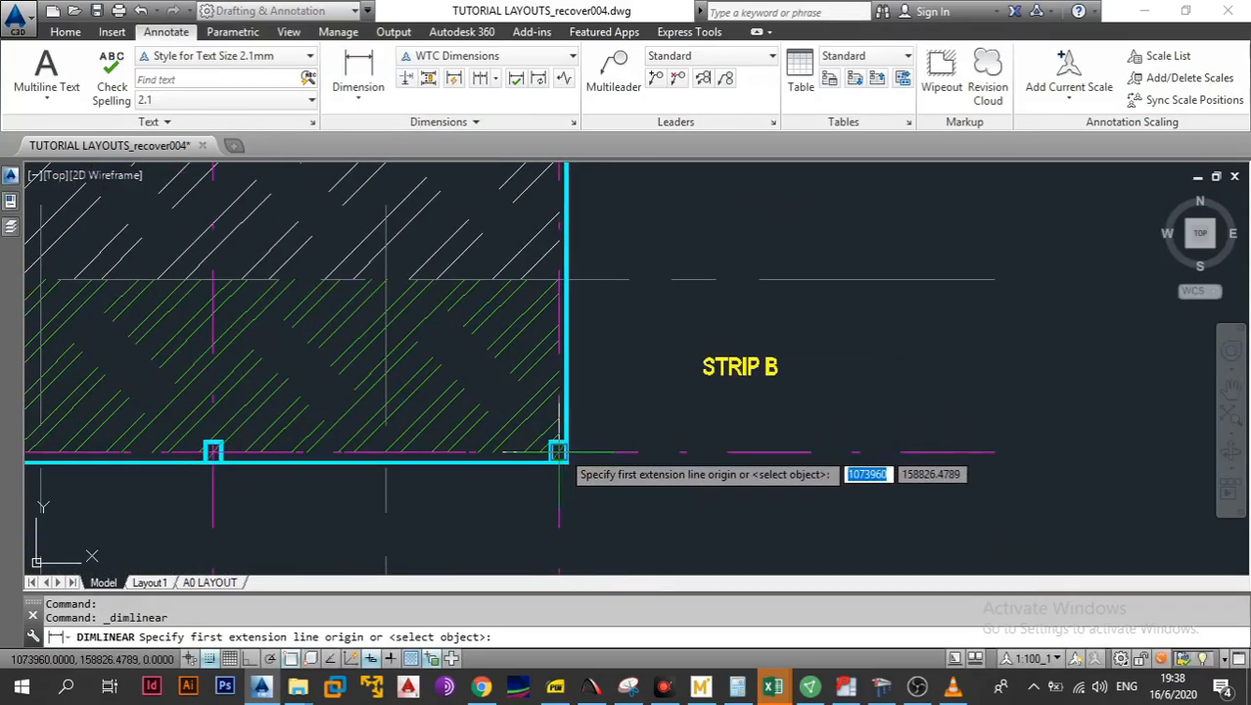
click(558, 451)
click(629, 280)
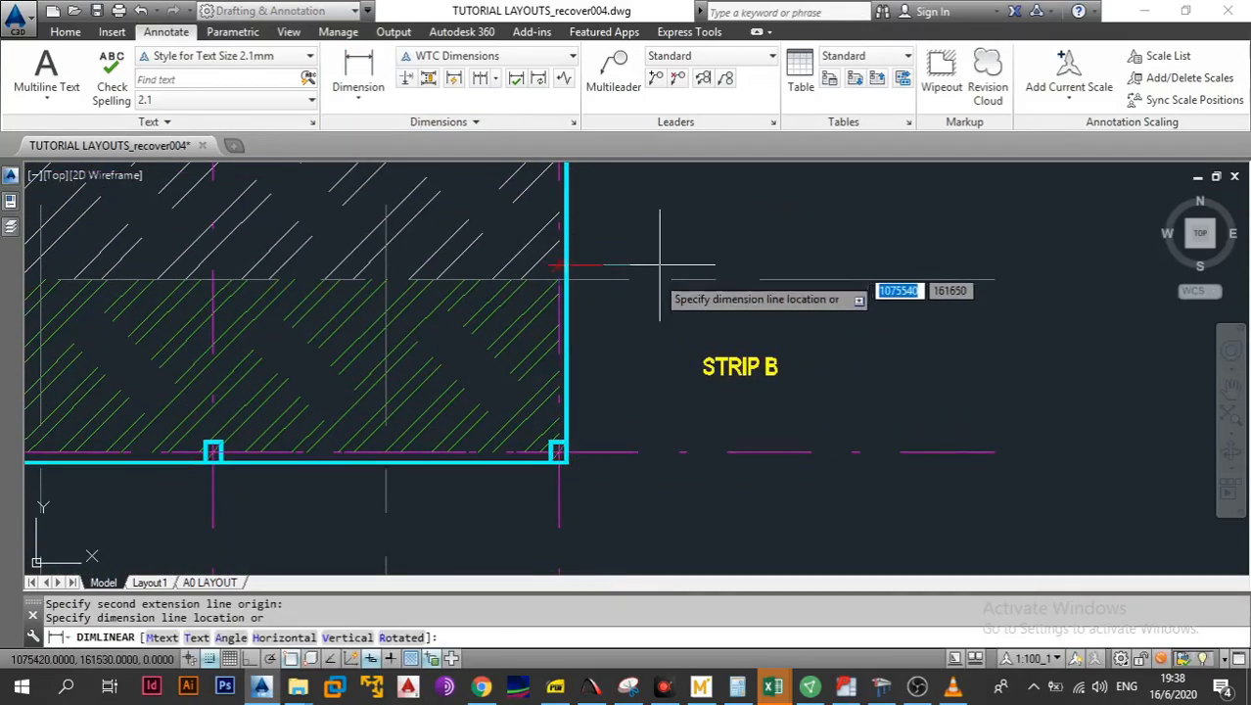
click(623, 333)
Continue the lower strip's dimension up to the upper midpoint line to dimension the white middle strip
scroll(691, 171, up, 2)
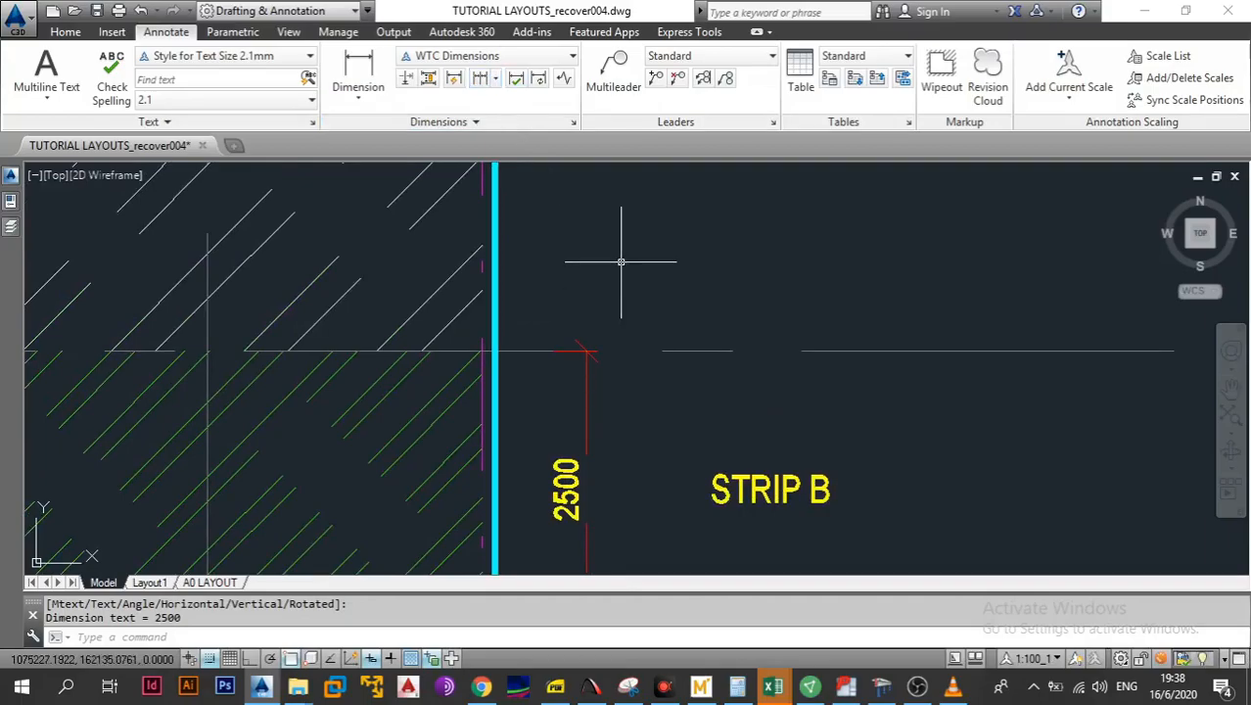
click(486, 82)
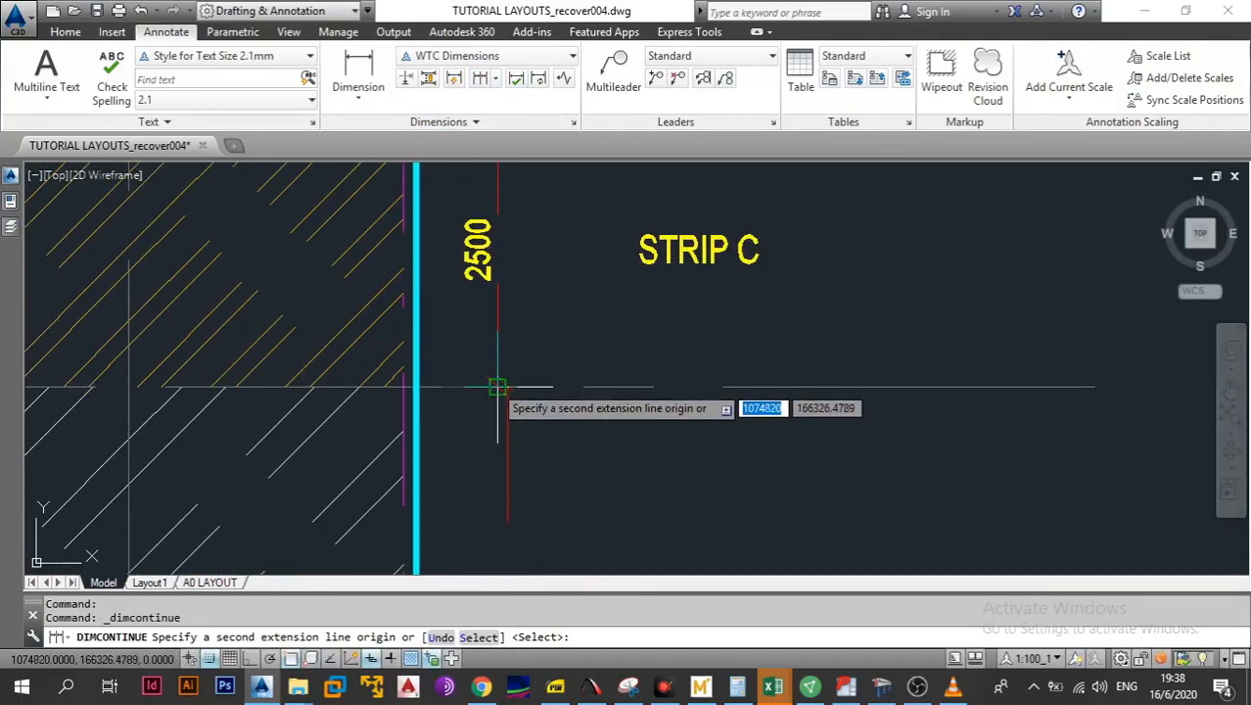
click(500, 387)
scroll(505, 411, down, 3)
key(Escape)
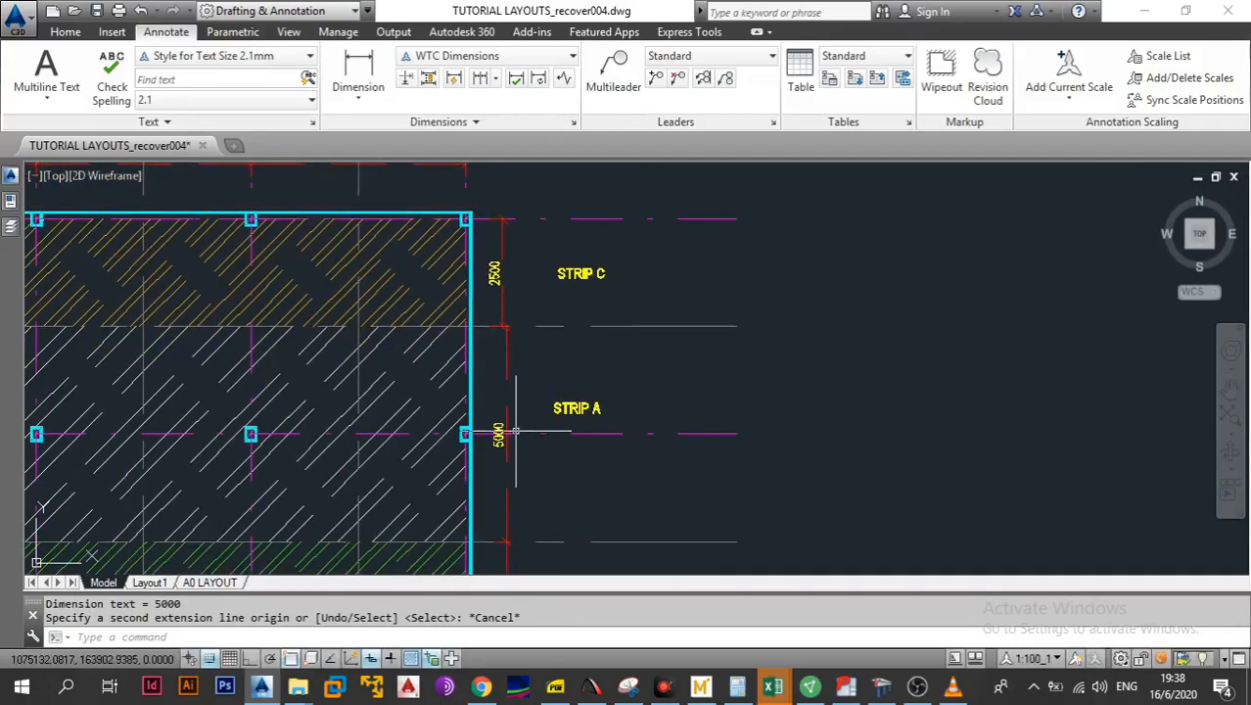
On the next unhatched layout, hatch the outer vertical bands along grids A and E from grid line 1 to 3 with solid colour 40
scroll(378, 465, down, 3)
scroll(379, 471, up, 3)
scroll(379, 471, down, 5)
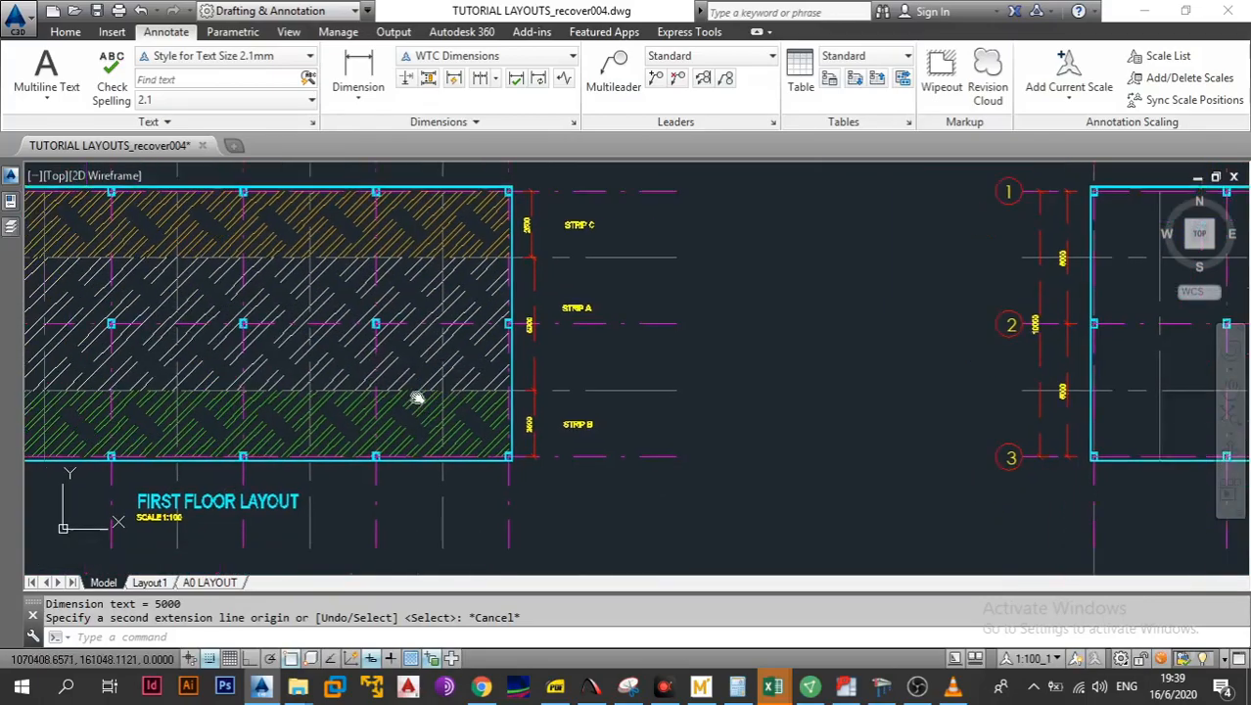
mouse_move(571, 359)
mouse_down()
mouse_move(217, 375)
mouse_move(467, 360)
mouse_move(355, 367)
mouse_up()
scroll(397, 362, up, 2)
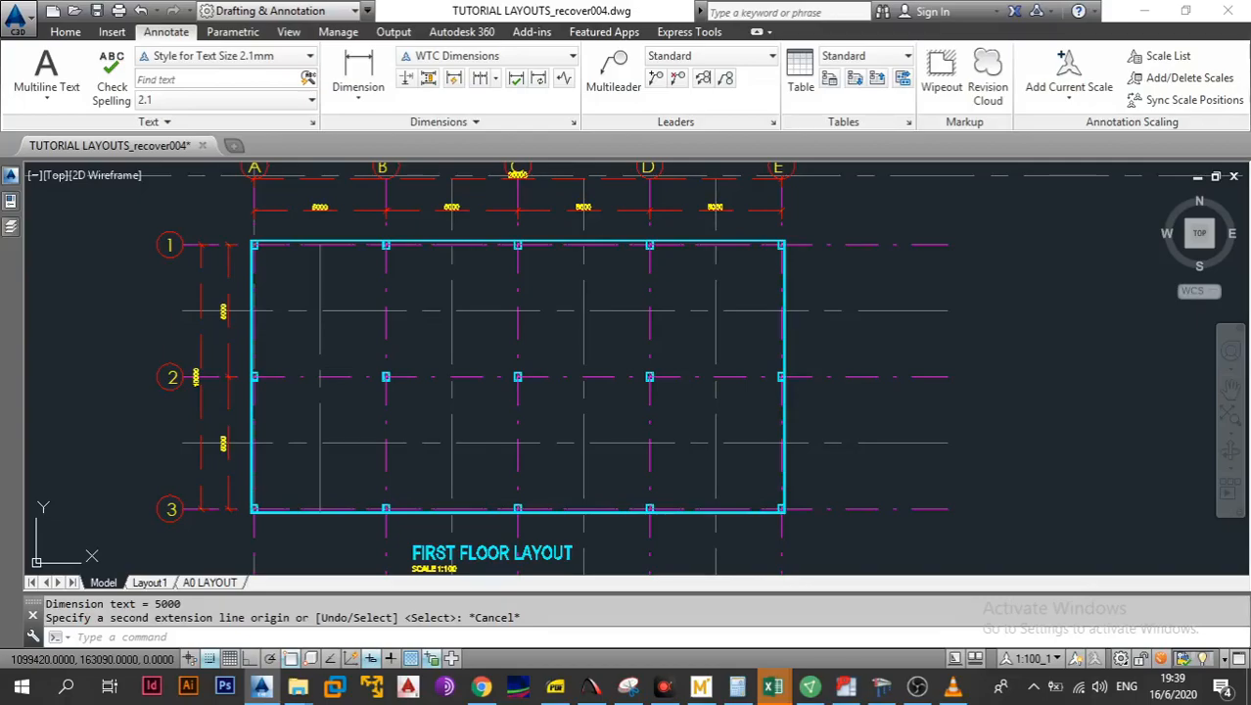
text(h)
key(Return)
click(296, 287)
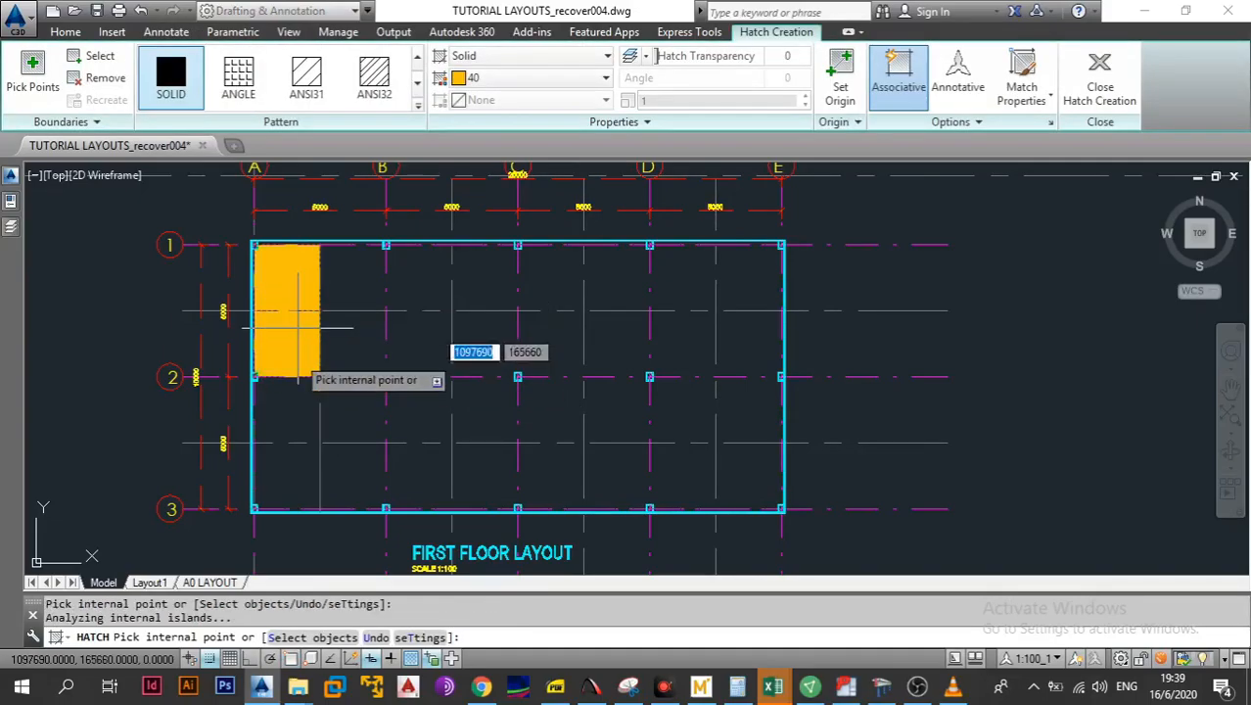
click(294, 333)
click(293, 421)
click(294, 470)
click(751, 324)
click(758, 416)
click(750, 485)
key(Escape)
Match the outer vertical bands' hatch to the orange upper strip's hatch properties
scroll(744, 430, down, 4)
drag(698, 427, 560, 423)
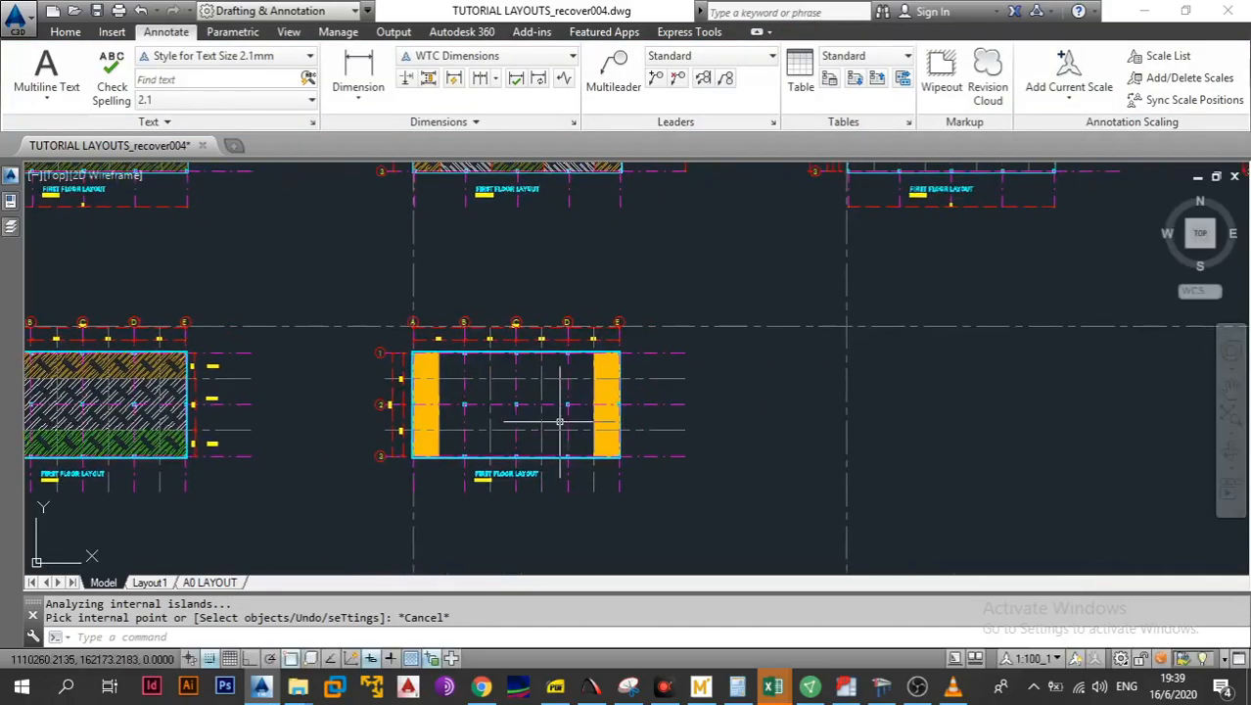
key(Return)
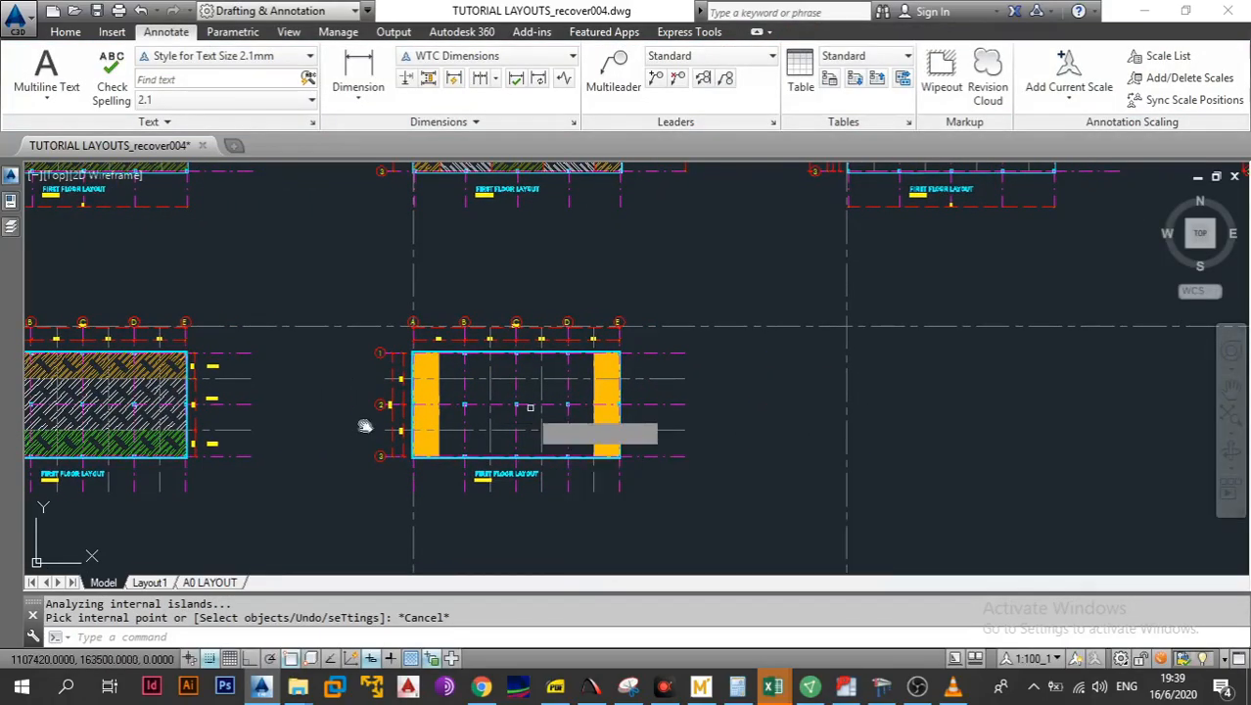
drag(209, 392, 369, 394)
scroll(369, 395, up, 2)
click(331, 357)
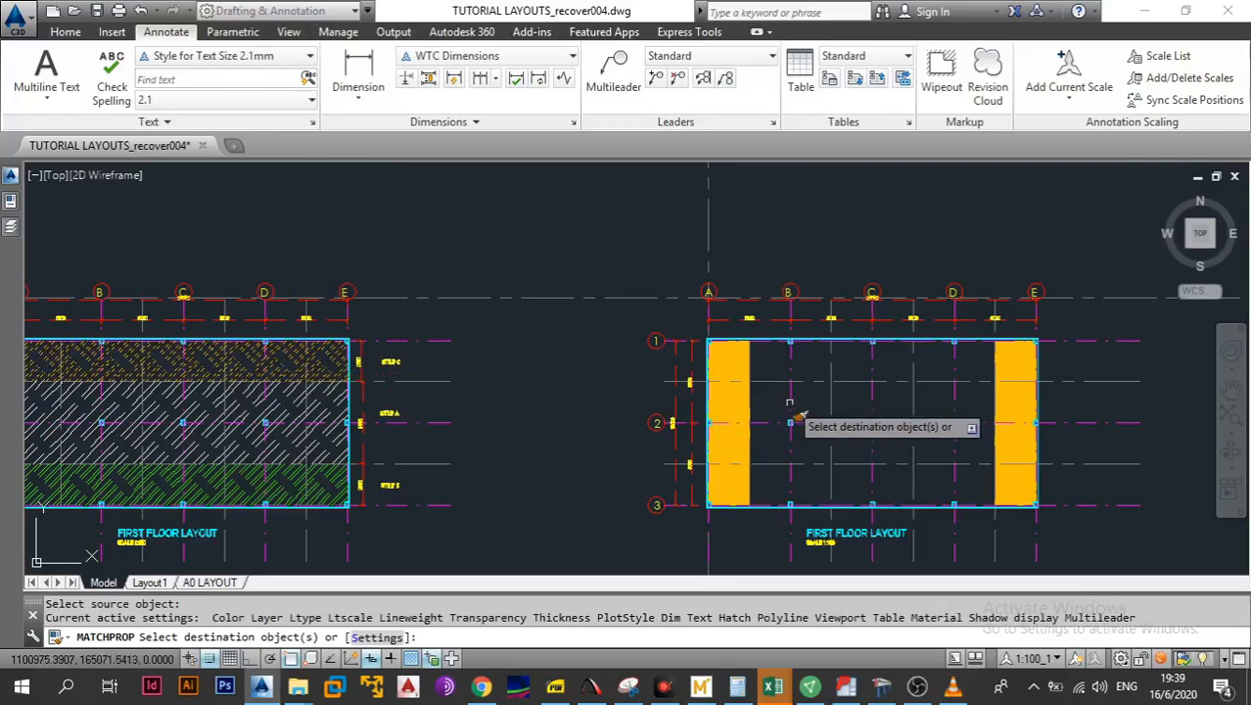
scroll(793, 411, up, 2)
click(688, 358)
click(685, 341)
key(Escape)
scroll(520, 354, down, 3)
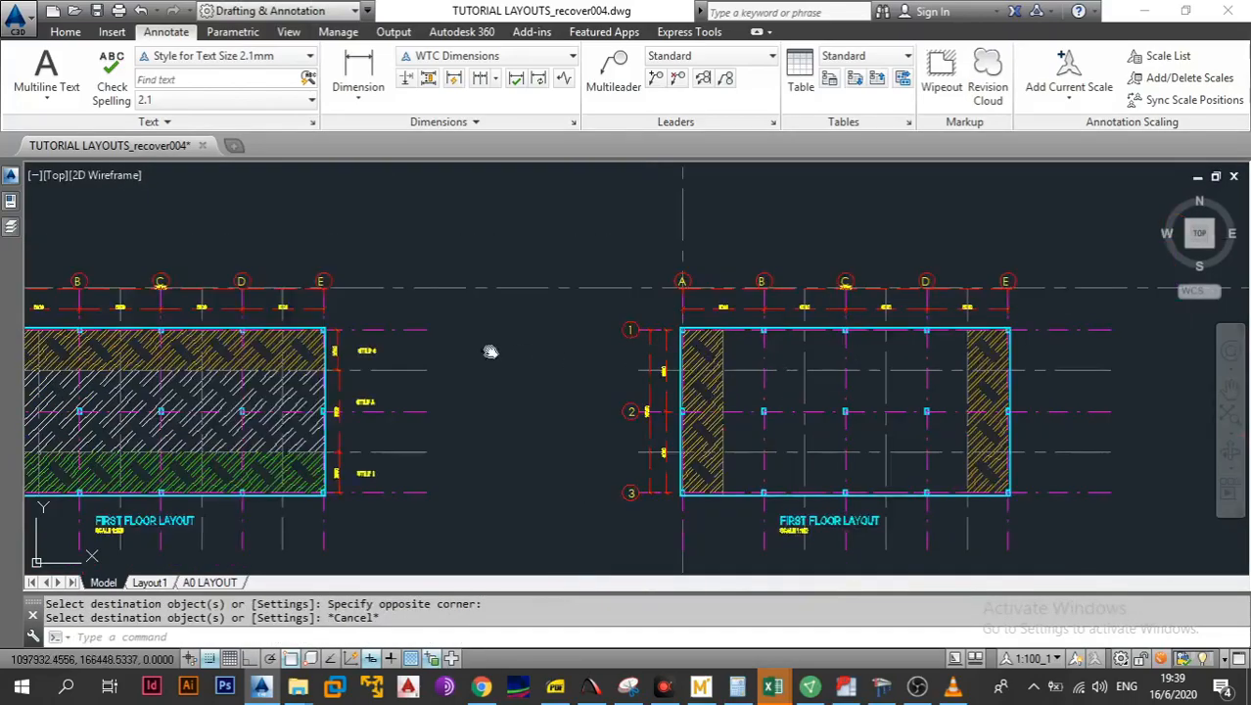
scroll(529, 348, up, 2)
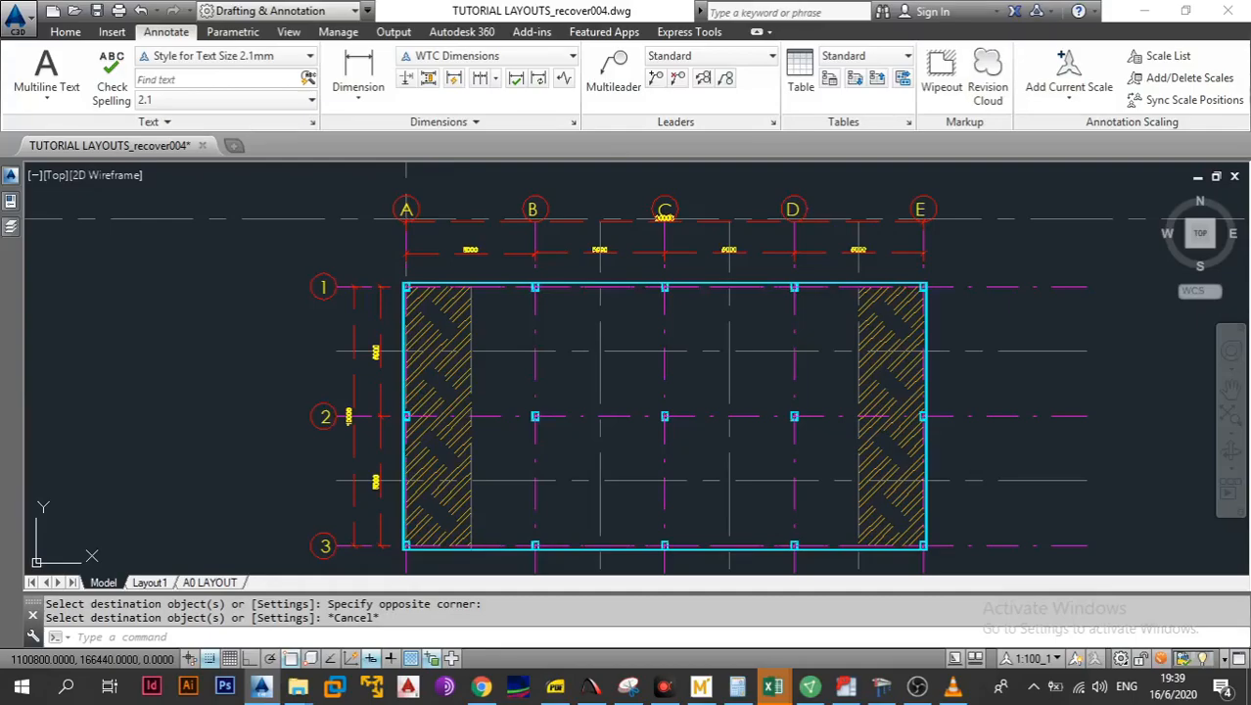
Hatch the inner vertical bands around grid lines B and D, from grid line 1 to 3, with solid colour 40
key(Return)
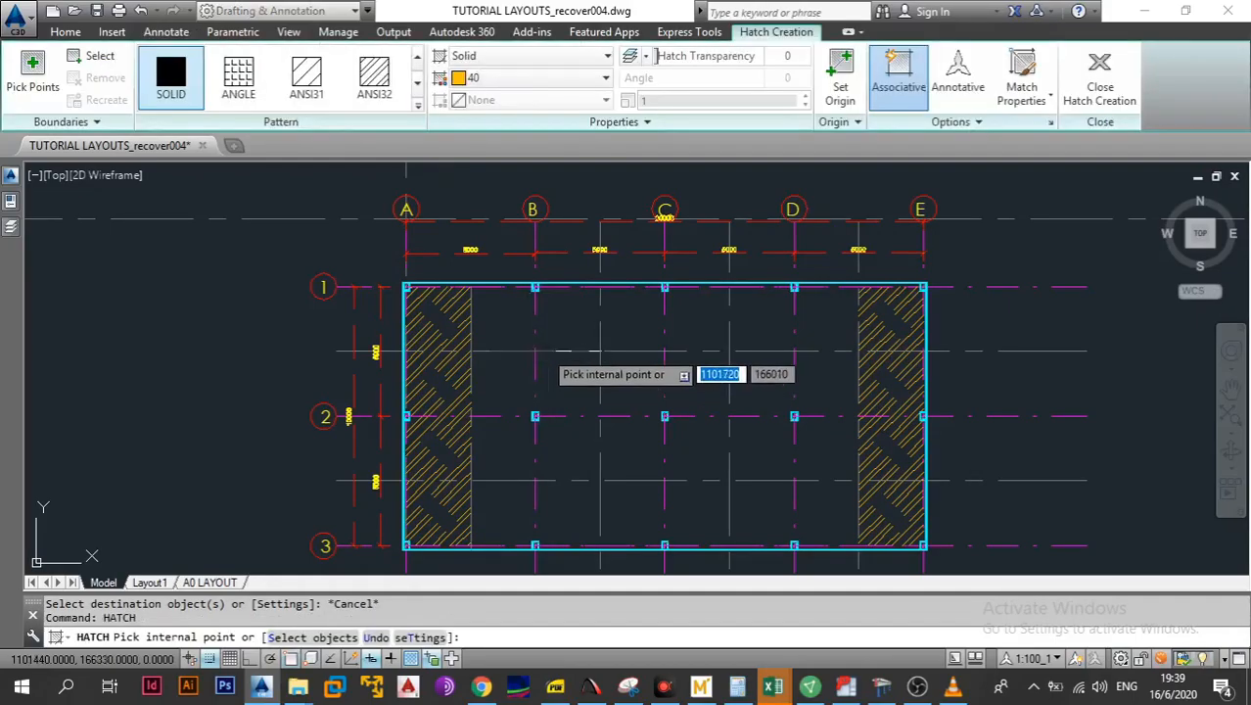
click(475, 308)
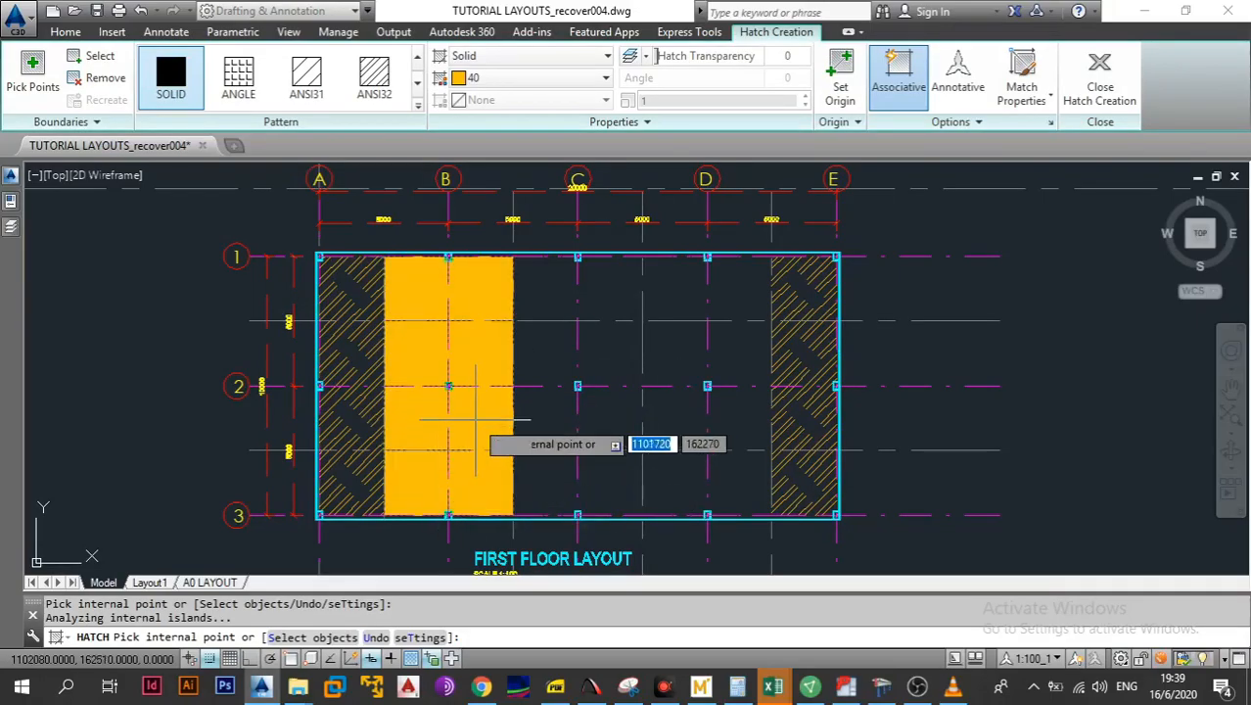
click(651, 292)
click(752, 301)
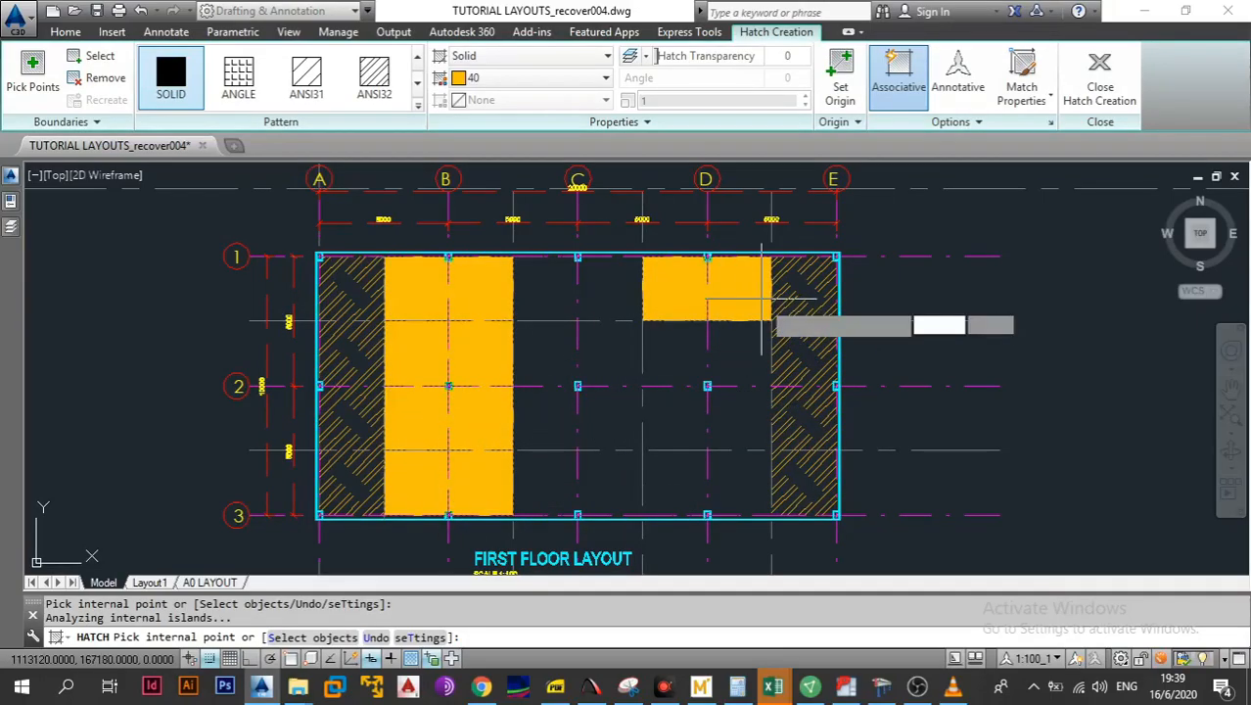
click(744, 353)
click(690, 416)
click(739, 421)
click(676, 482)
click(740, 481)
key(Escape)
scroll(568, 428, down, 5)
drag(568, 428, 549, 410)
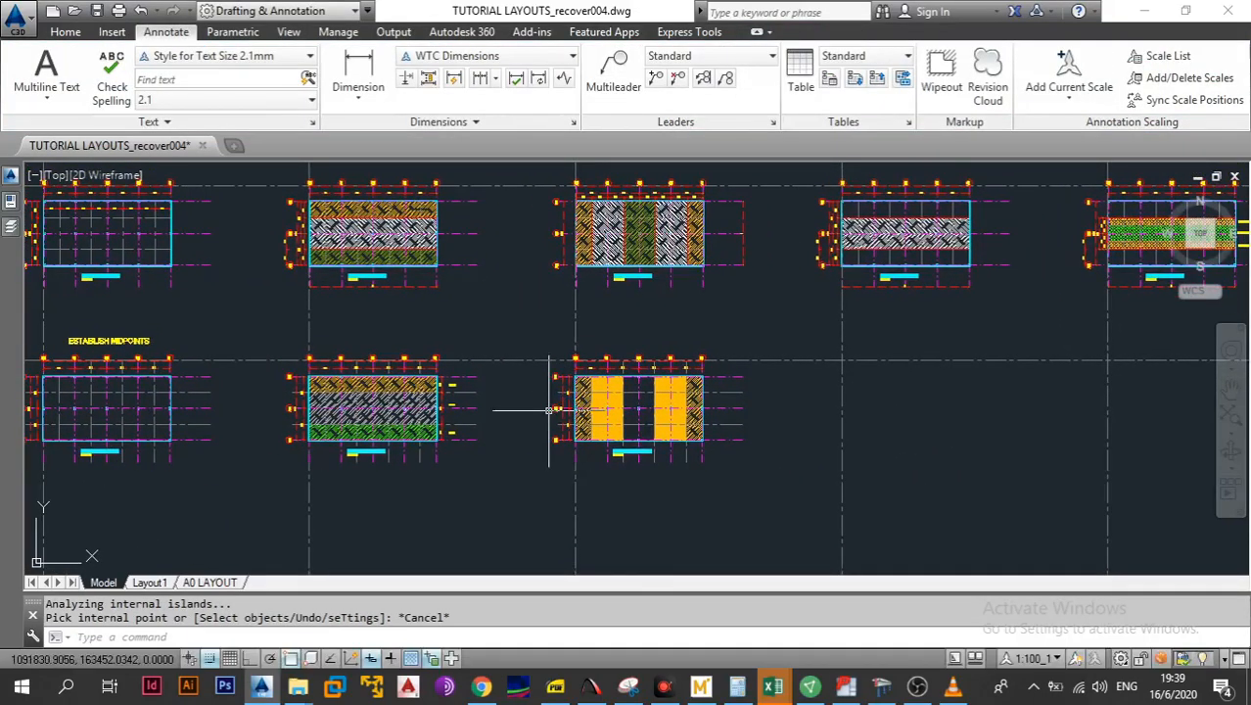
text(HA)
key(Escape)
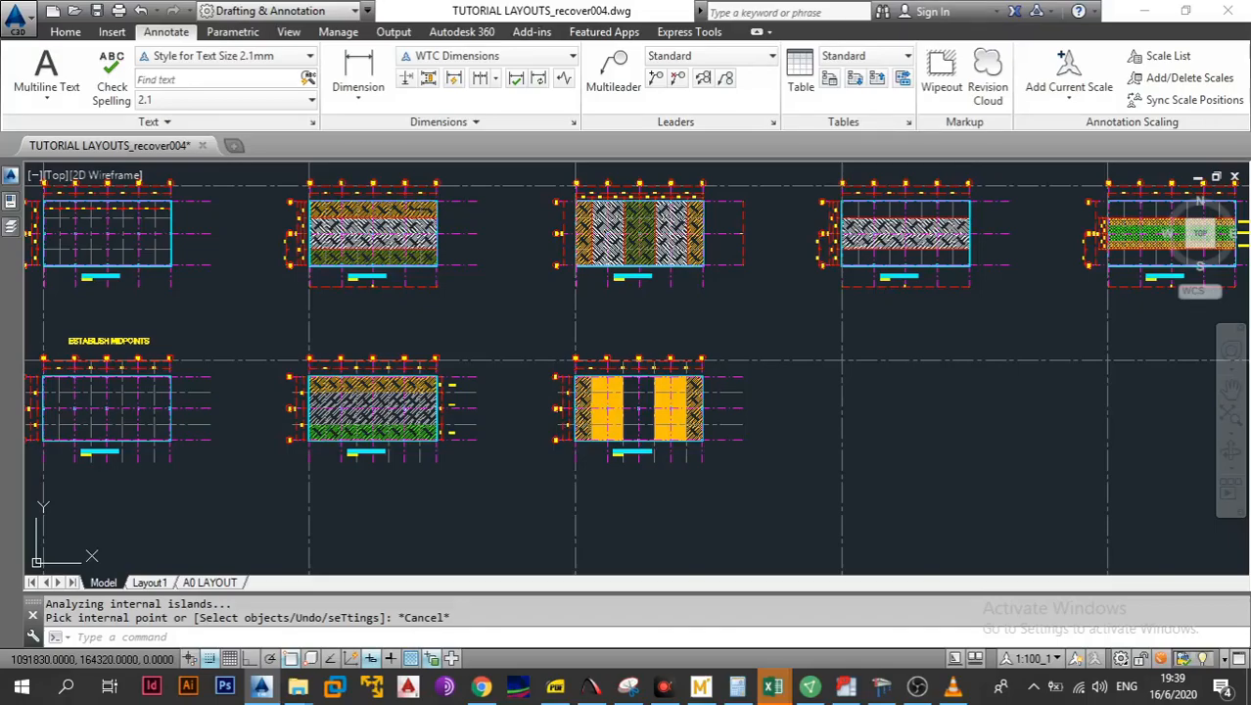
key(Return)
scroll(407, 441, up, 7)
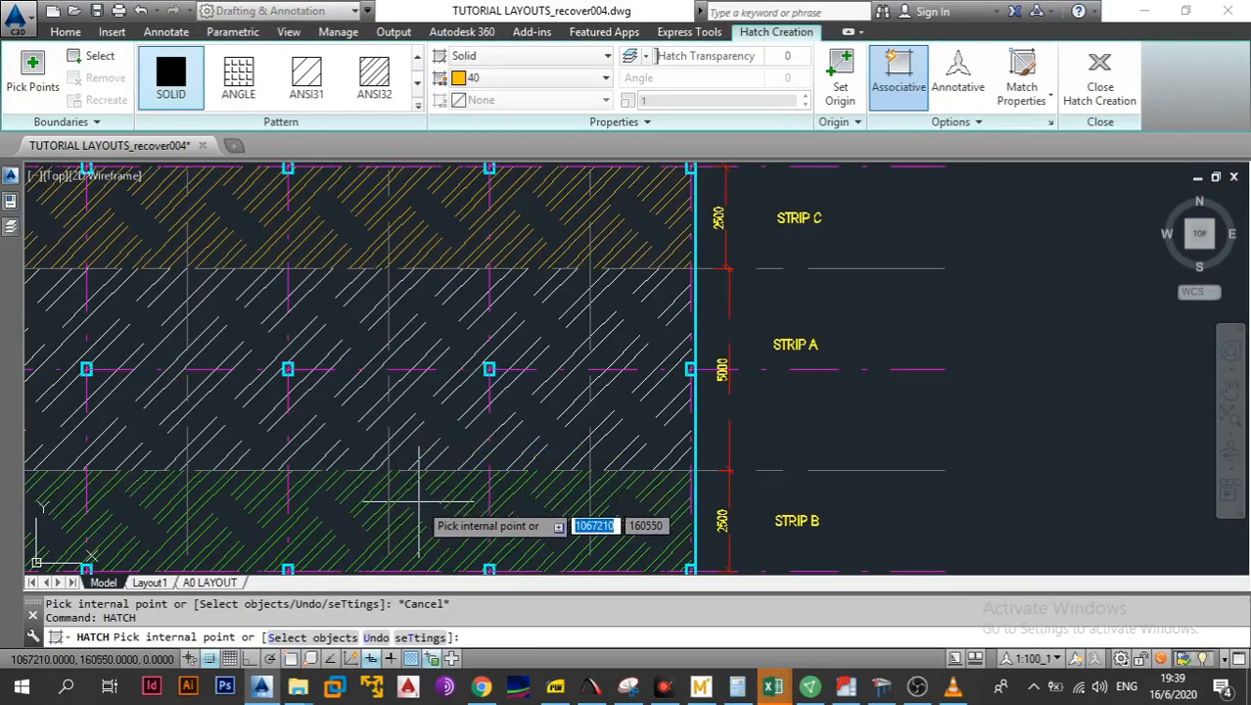
key(Escape)
Match the bands around grids B and D to the hatch properties of the other layout's green lower strip
text(MA)
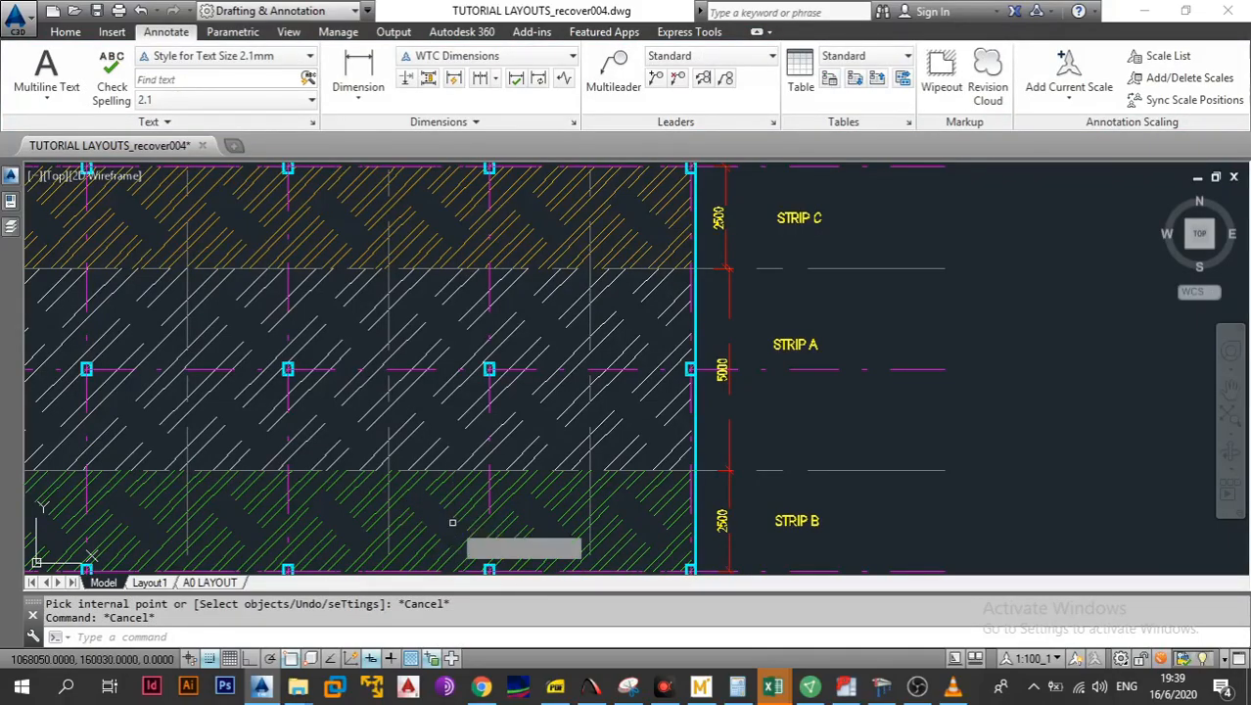
key(Return)
click(456, 513)
scroll(457, 510, down, 5)
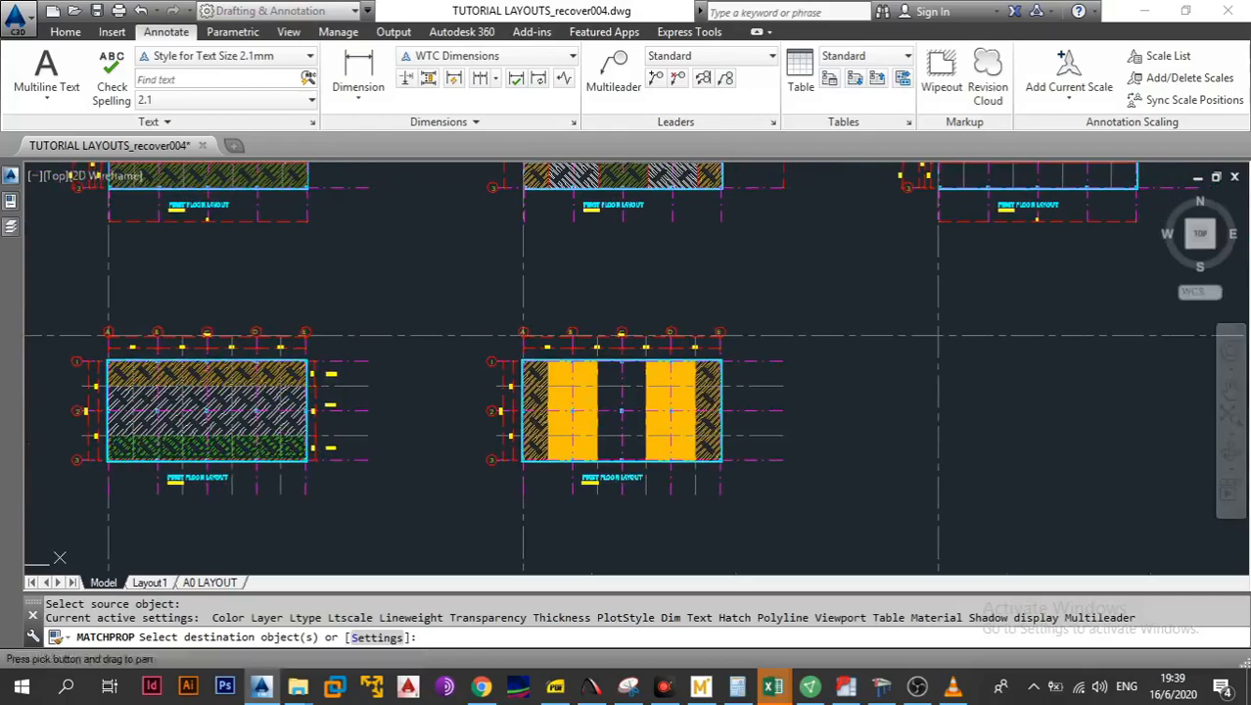
scroll(627, 392, up, 5)
click(586, 425)
click(559, 445)
key(Escape)
Hatch the central vertical band around grid line C, from grid line 1 to 3, with solid colour 40
scroll(561, 412, down, 3)
mouse_move(561, 412)
mouse_down()
mouse_move(519, 402)
mouse_move(460, 431)
mouse_up()
text(HATCH)
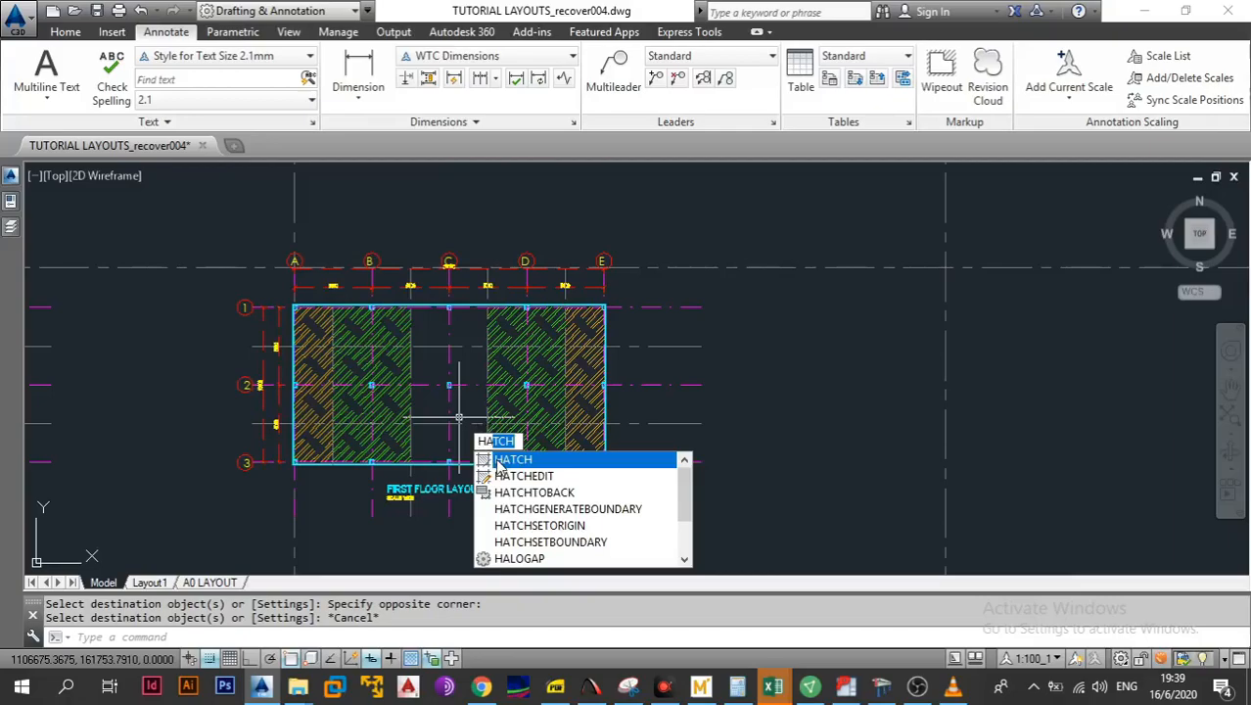
key(Escape)
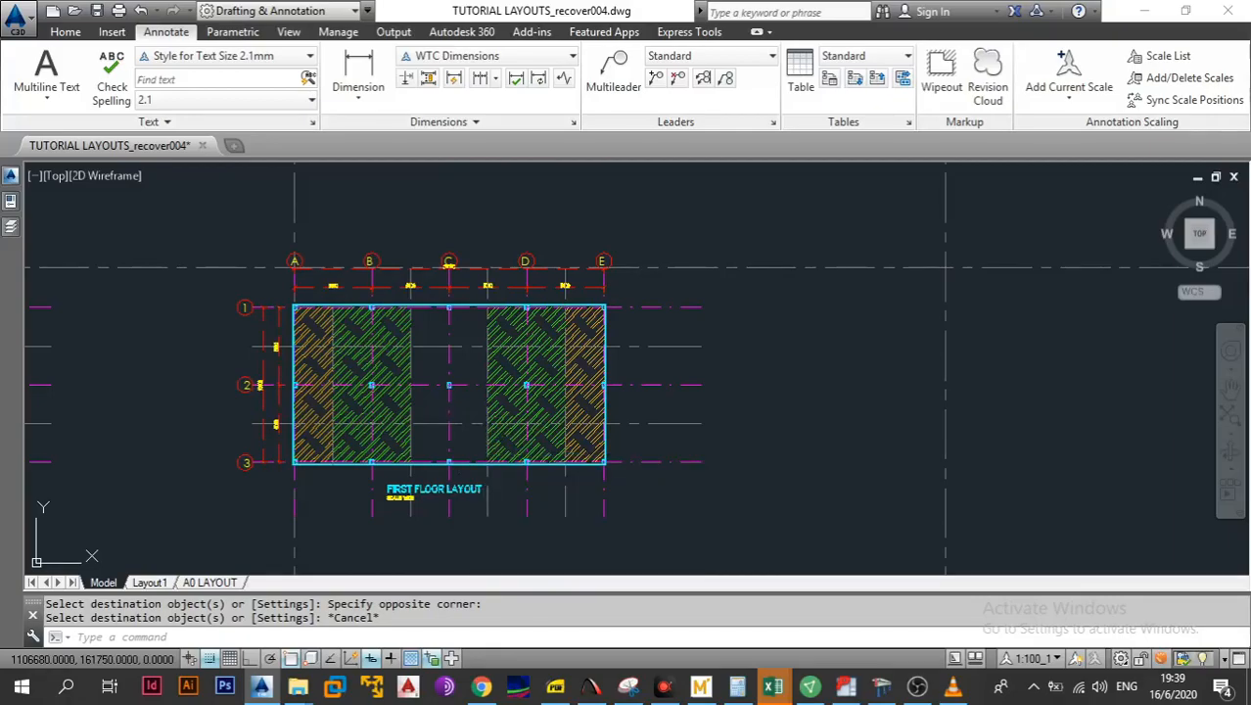
text(h)
key(Return)
scroll(424, 317, up, 4)
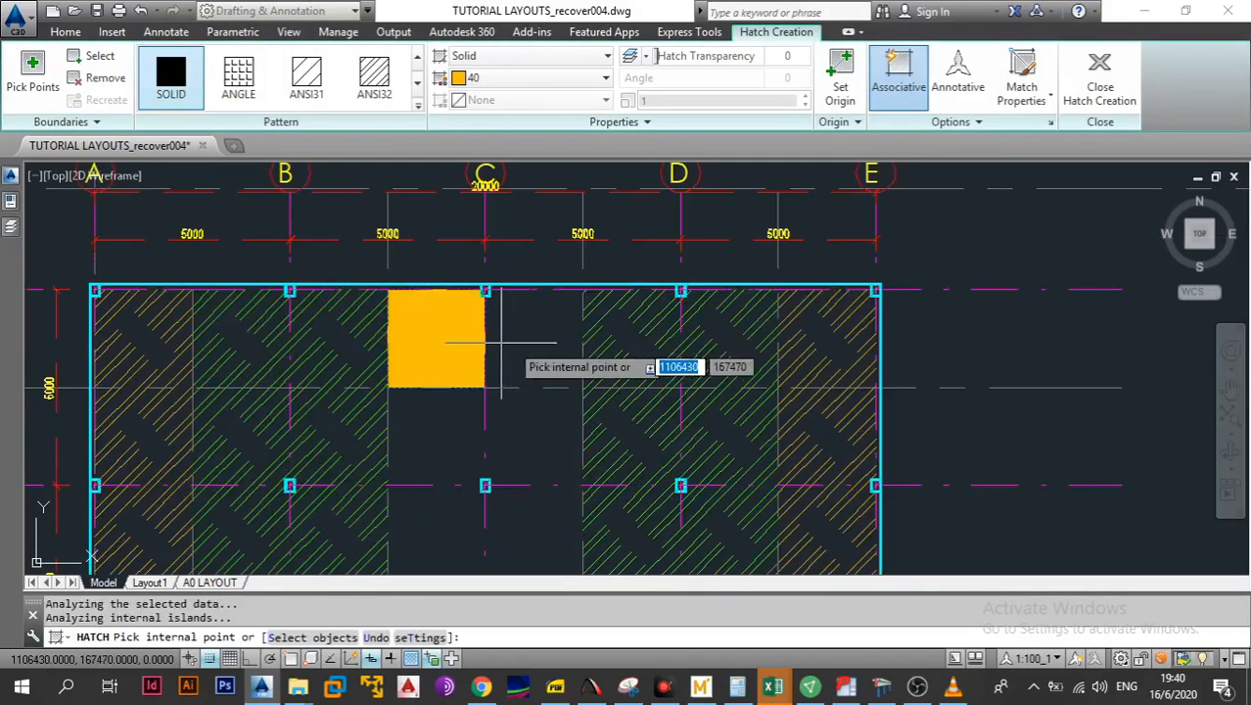
drag(517, 413, 479, 285)
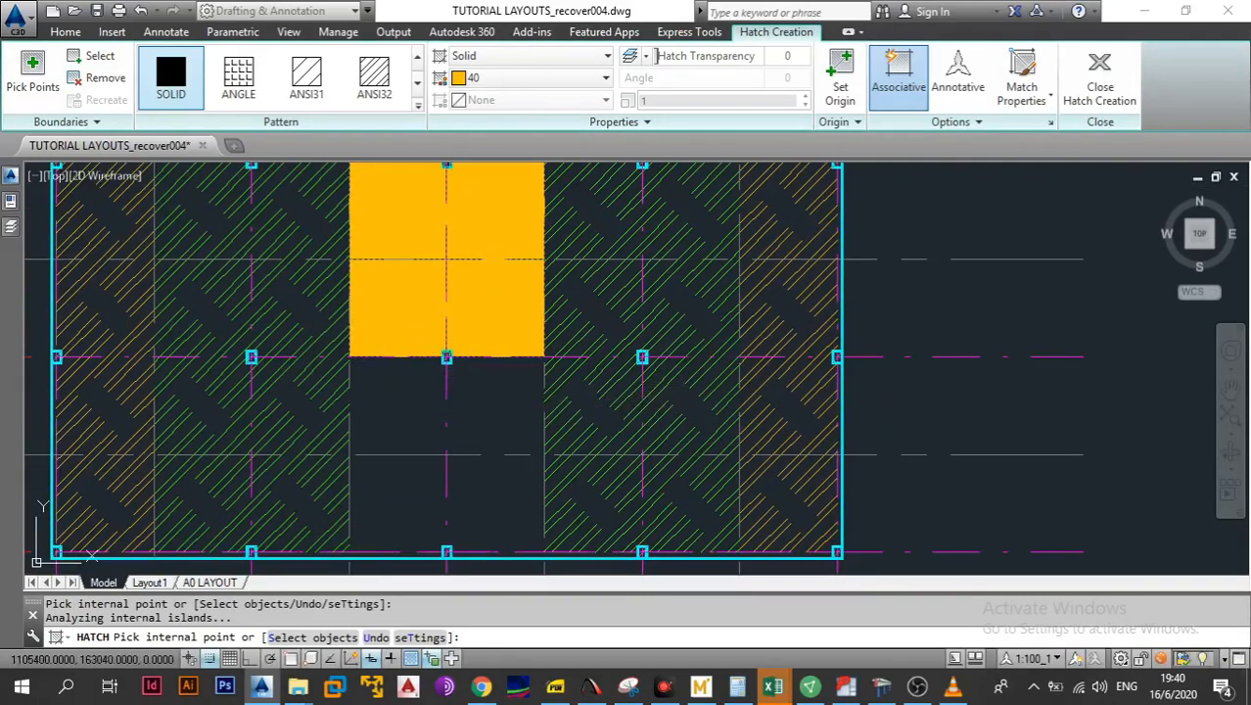
key(Escape)
Match the central band around grid C to the hatch properties of the other layout's white middle strip
scroll(517, 362, down, 4)
drag(349, 393, 546, 375)
text(ma)
key(Return)
click(137, 361)
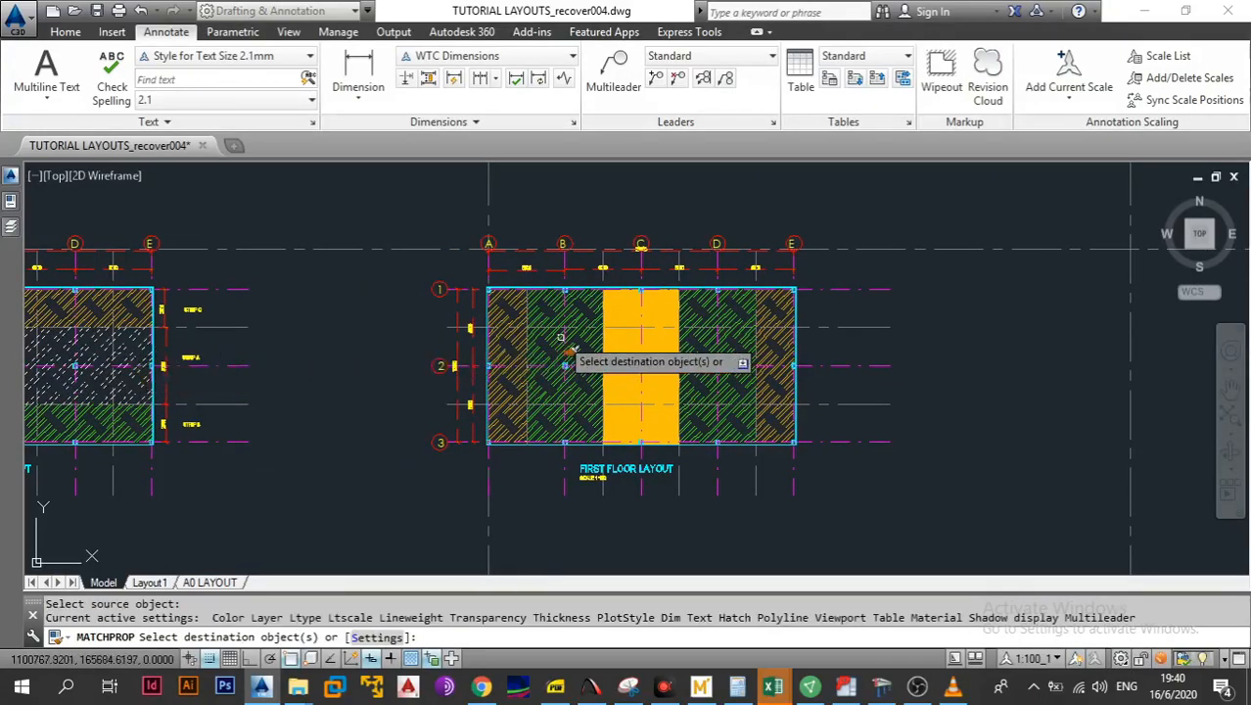
scroll(562, 338, up, 3)
click(670, 334)
key(Escape)
scroll(646, 355, down, 5)
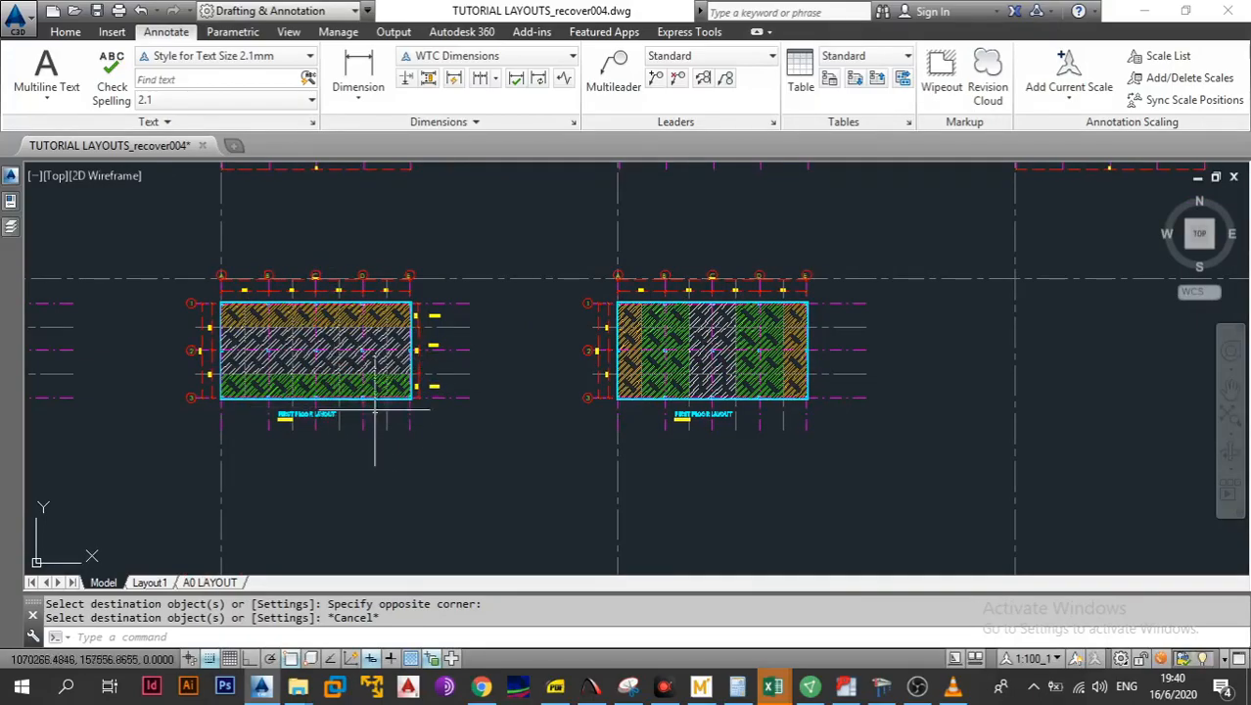
Compare the vertical bands' hatching with the labelled horizontal strips on the neighbouring layout
scroll(500, 372, up, 4)
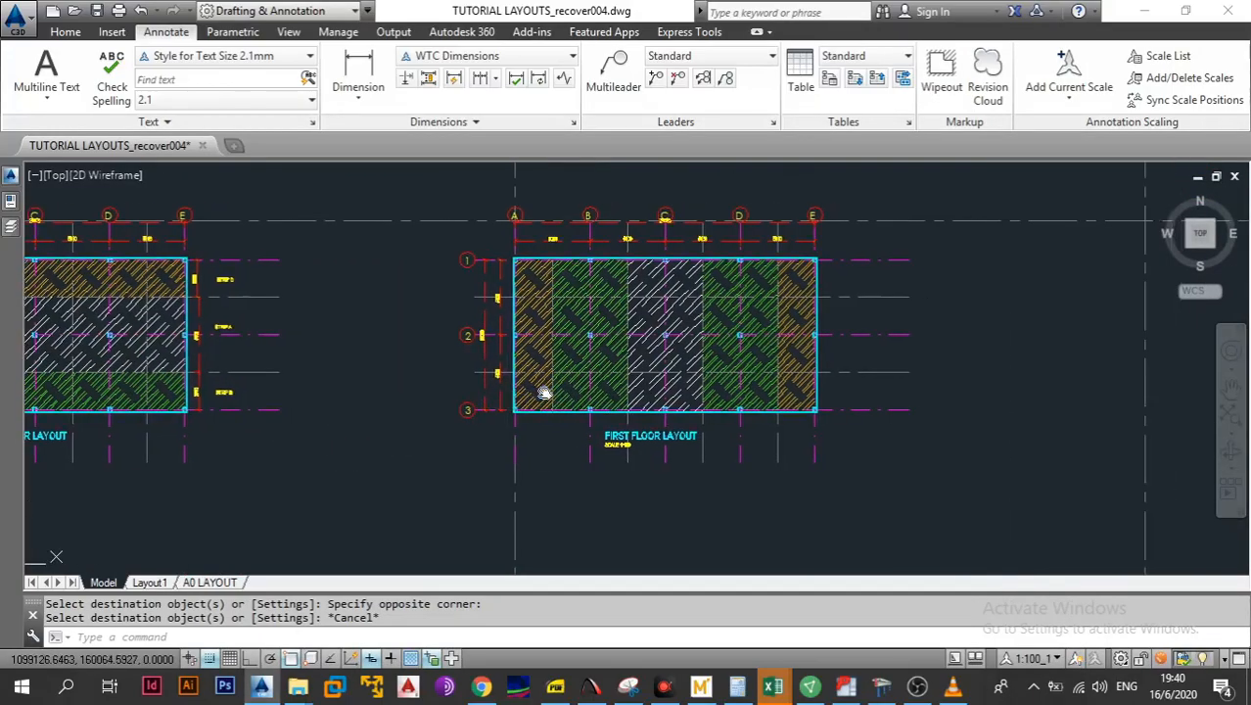
drag(498, 405, 515, 405)
drag(646, 371, 637, 371)
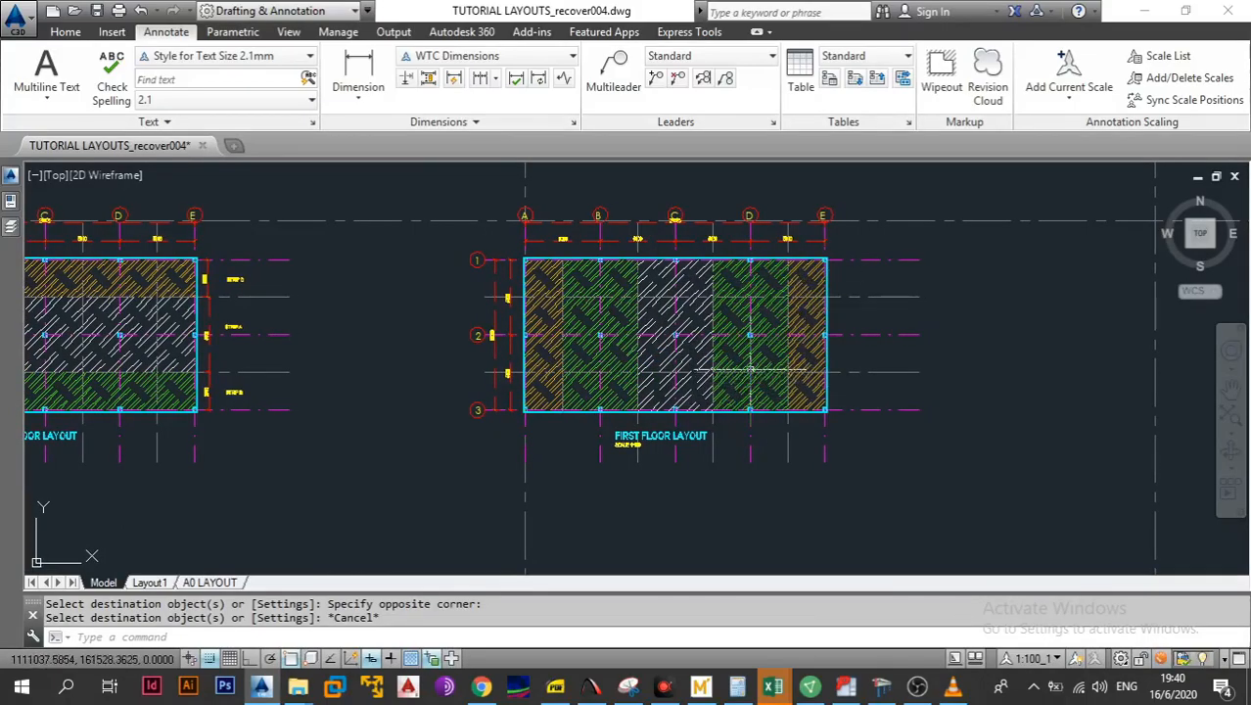
drag(358, 415, 481, 408)
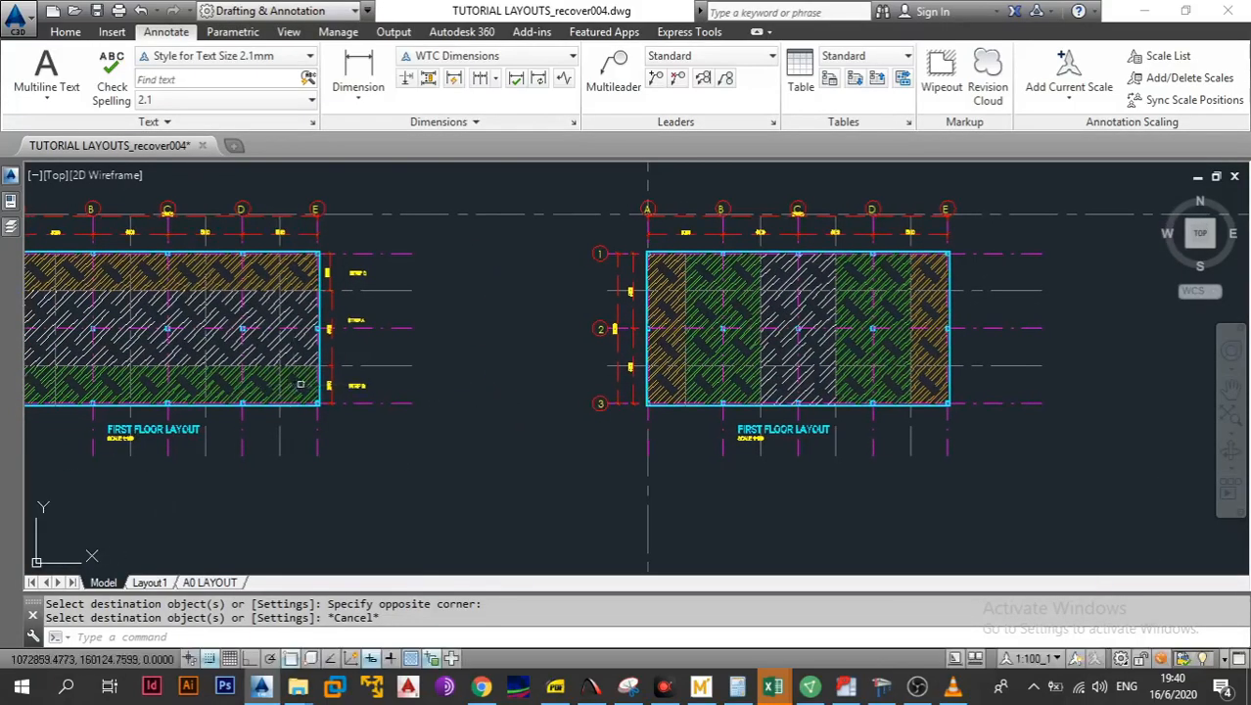
scroll(363, 320, up, 2)
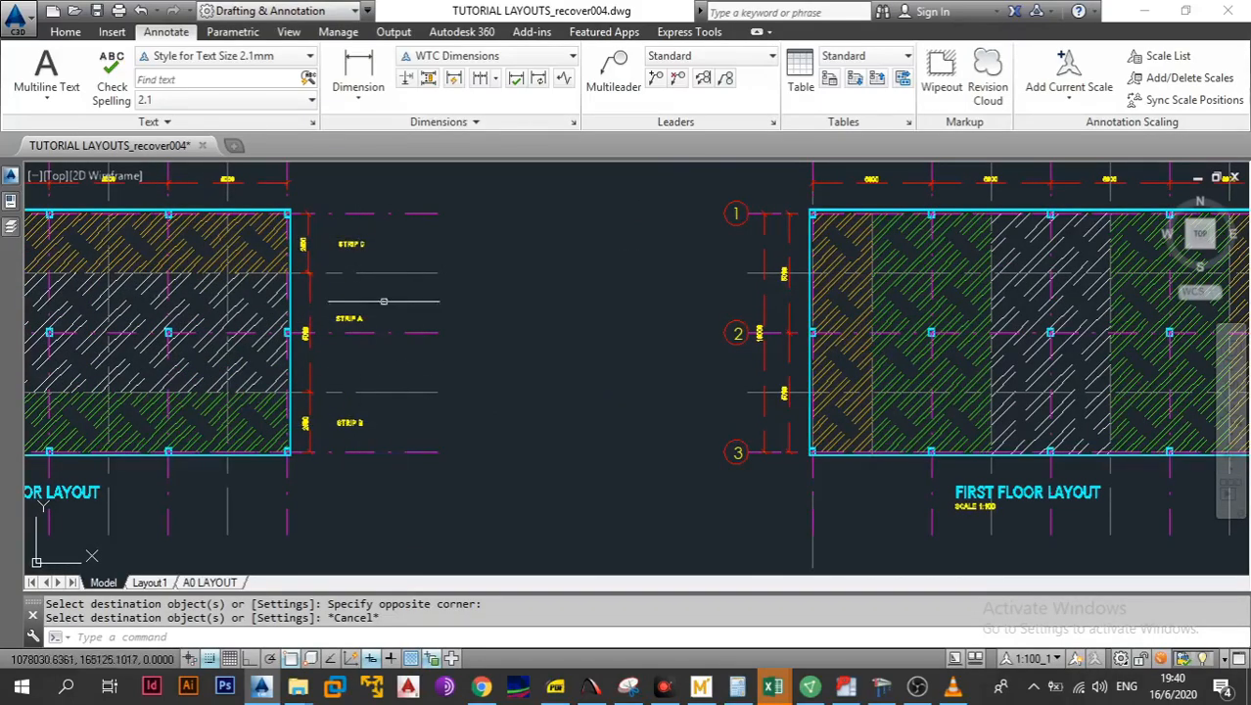
drag(415, 373, 283, 373)
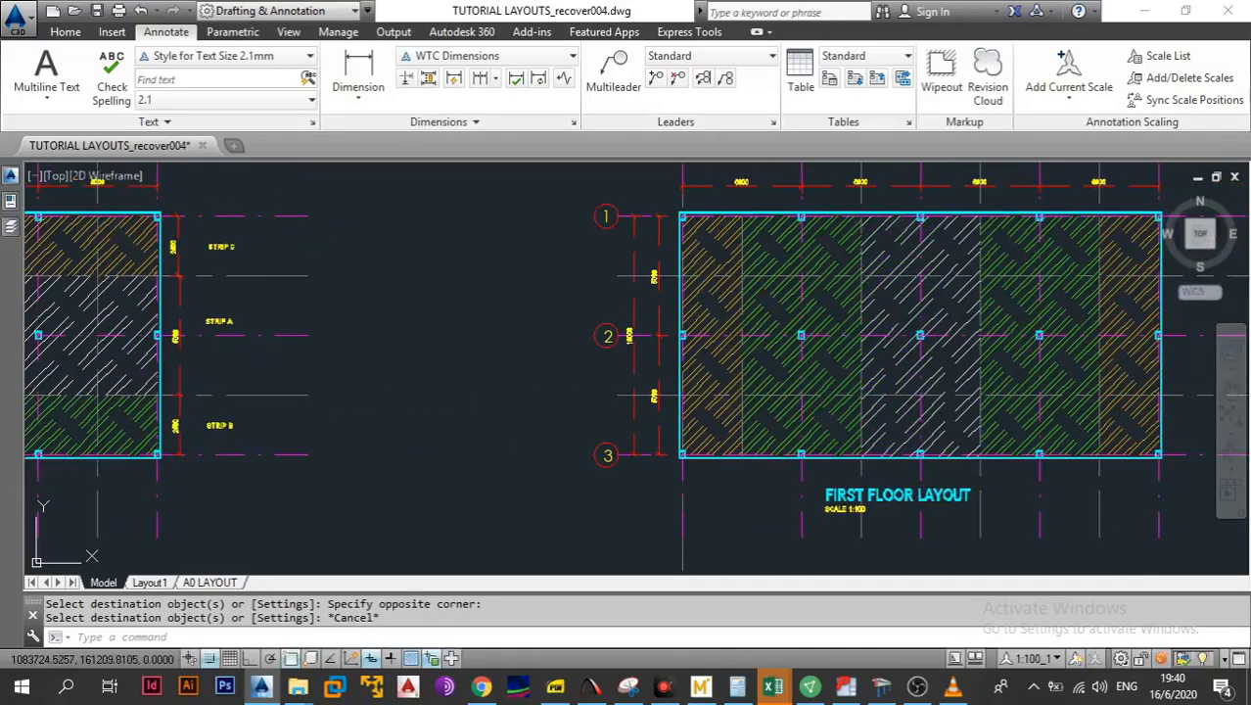
scroll(323, 436, down, 2)
drag(539, 390, 538, 348)
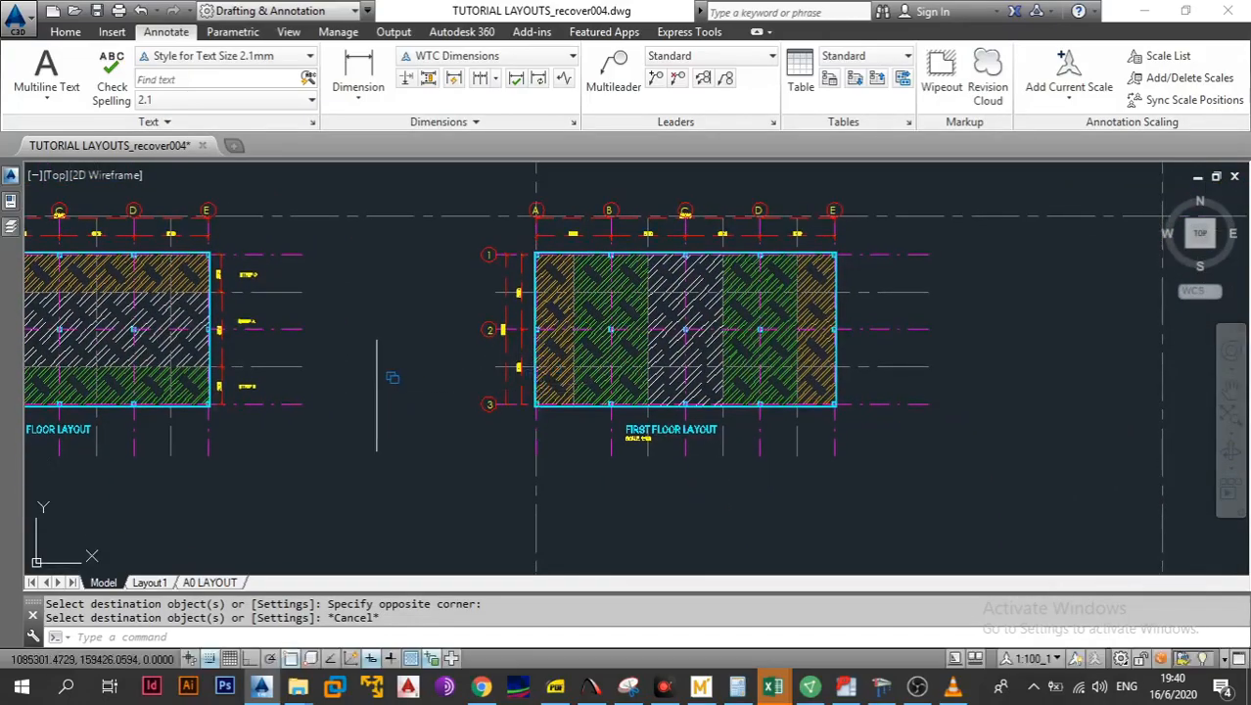
drag(608, 372, 525, 390)
drag(383, 376, 552, 373)
Copy the STRIP C label from the horizontal strip layout to above the orange band beside grid A
scroll(318, 291, up, 2)
click(362, 283)
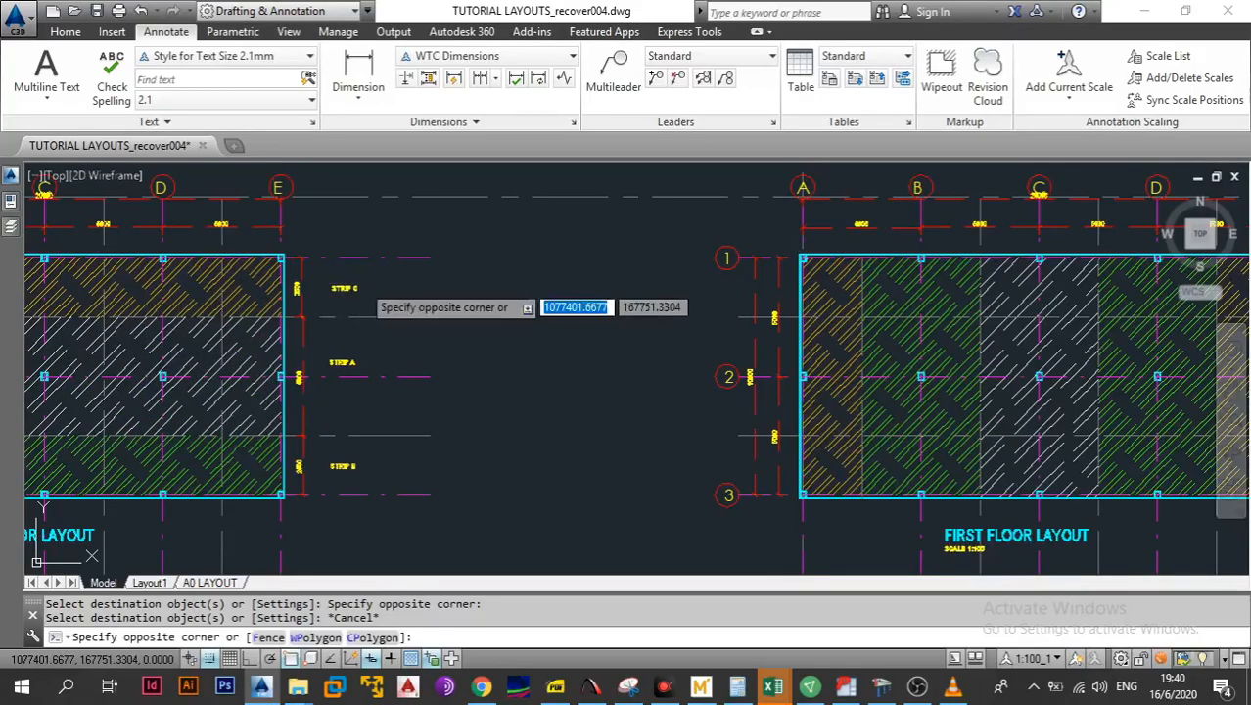
click(329, 291)
click(66, 32)
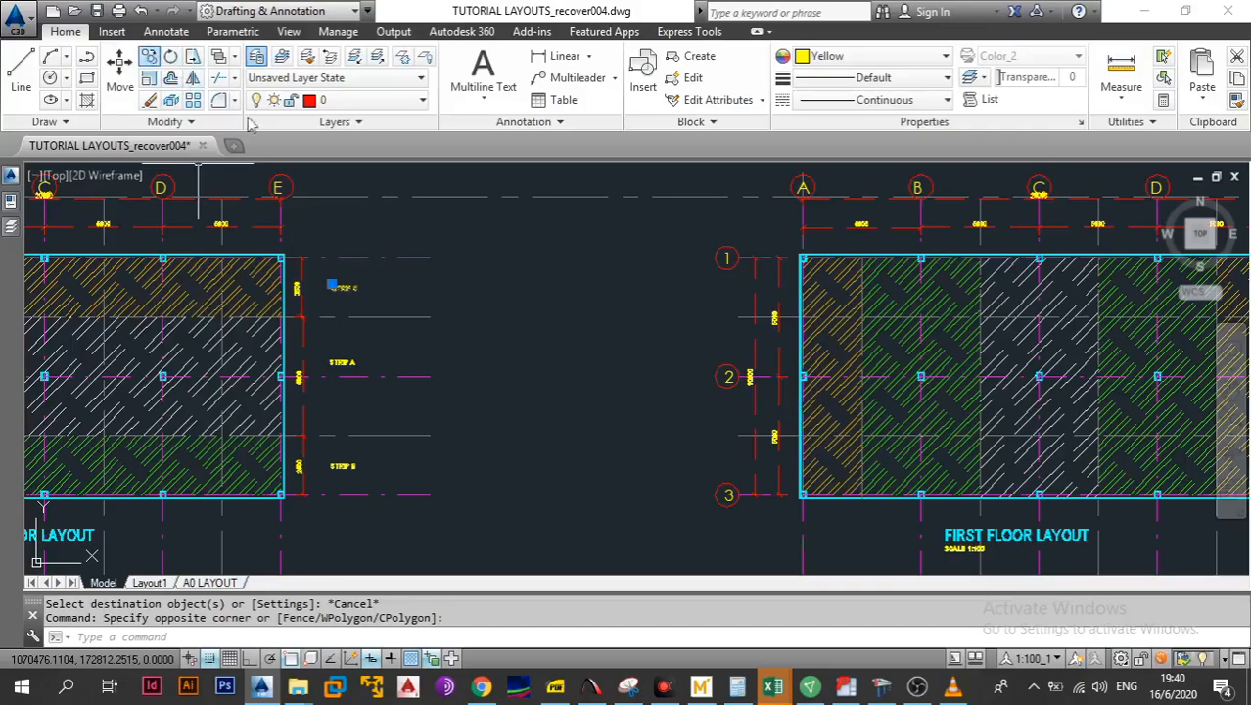
click(191, 79)
click(346, 295)
drag(795, 225, 545, 328)
scroll(596, 336, up, 8)
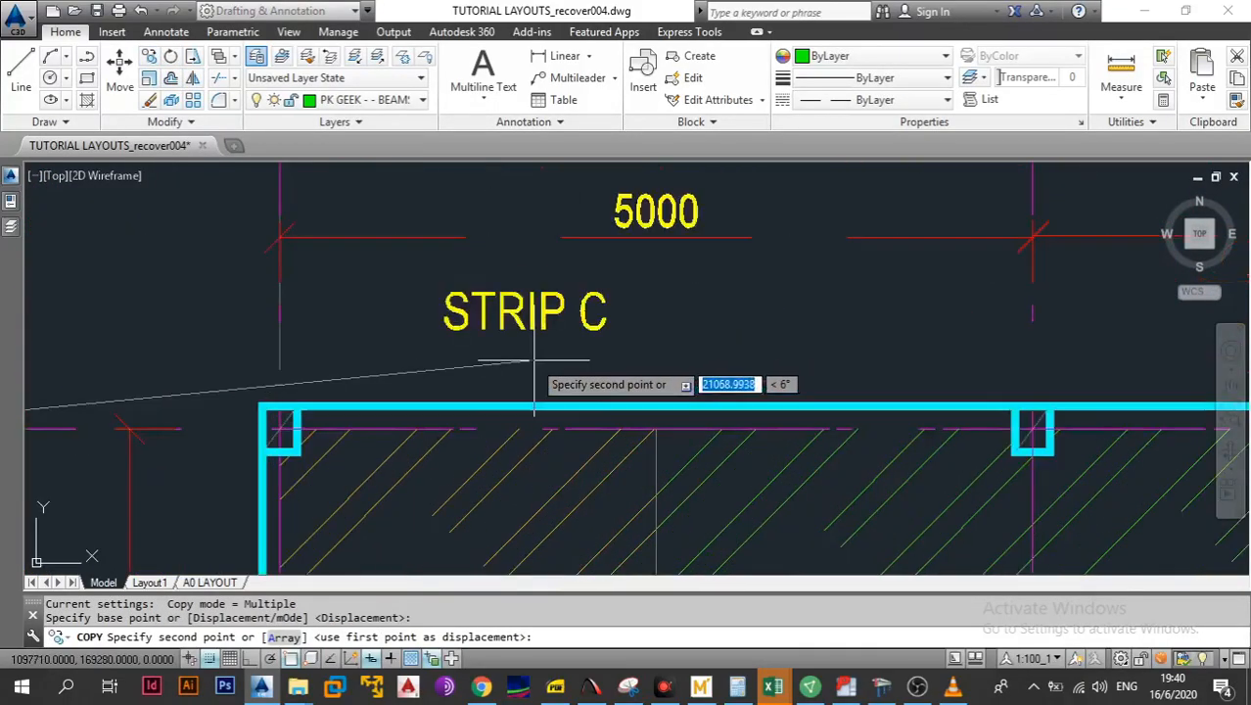
scroll(495, 368, down, 4)
drag(654, 354, 517, 352)
drag(875, 352, 509, 353)
drag(193, 370, 388, 366)
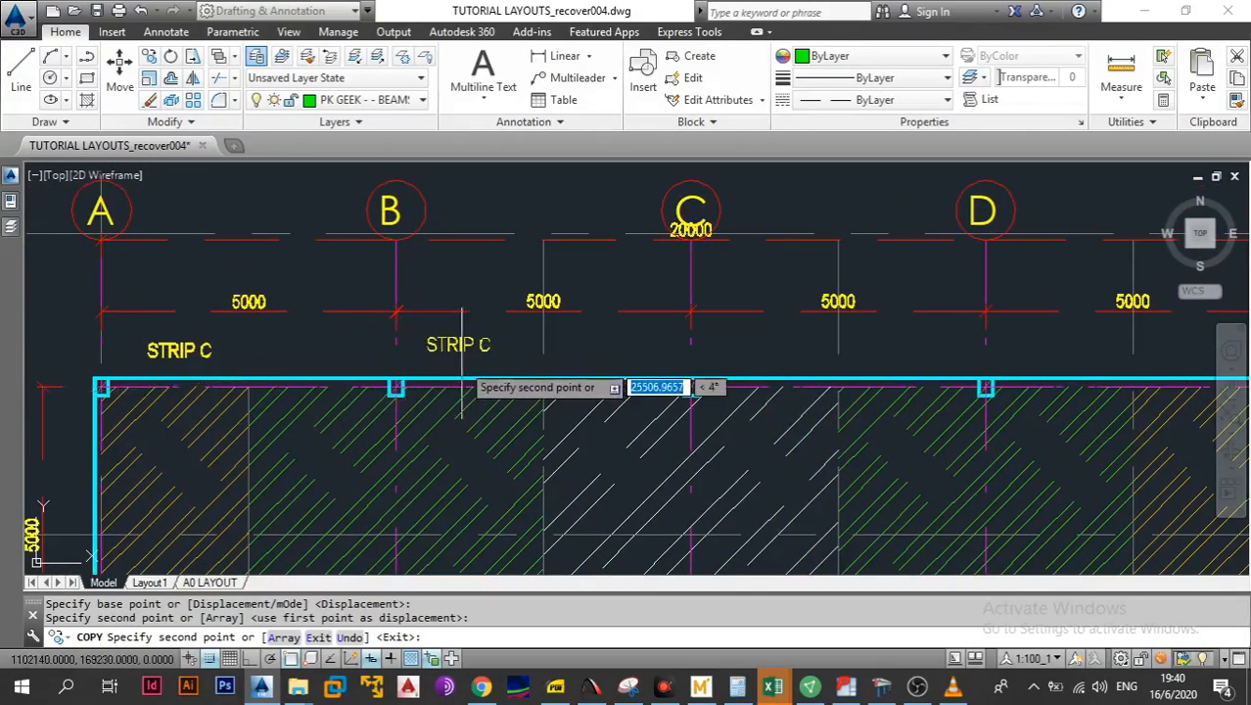
Place two more copies of the STRIP C label, above the green band beside grid B and the white central band
click(493, 365)
click(752, 360)
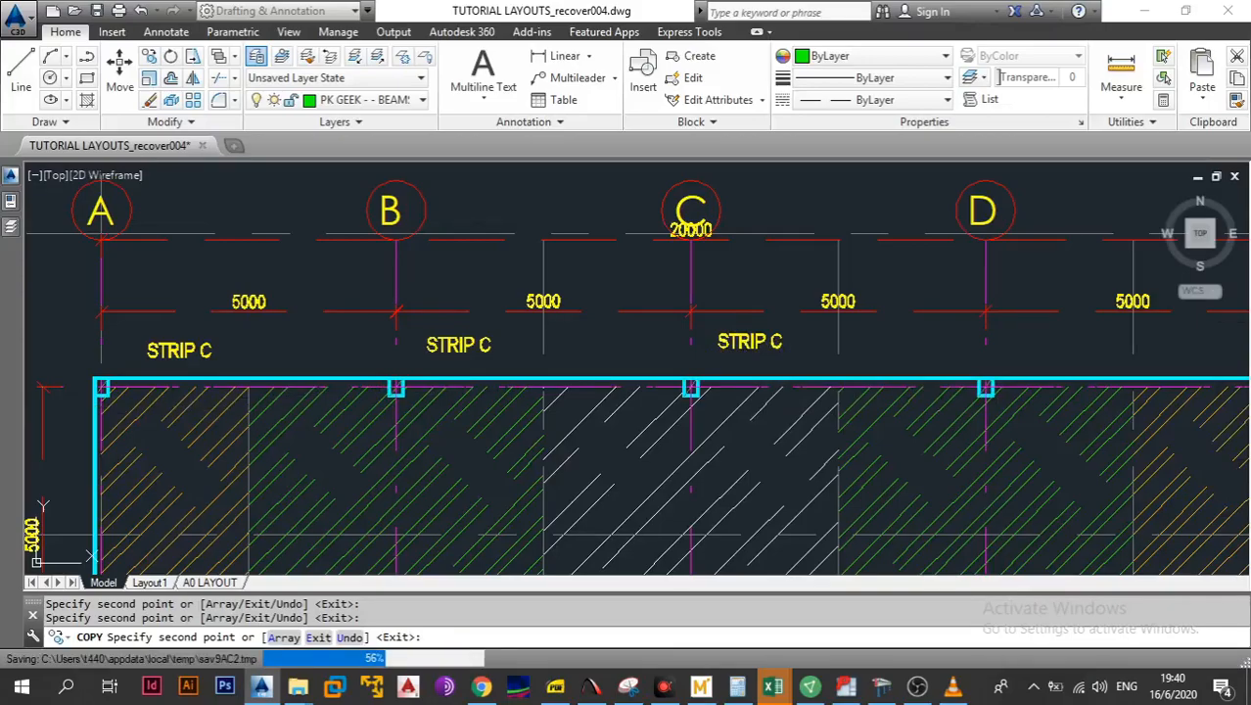
key(Return)
Change the label above the green band to STRIP B and the label above the white band to STRIP A
scroll(518, 344, up, 2)
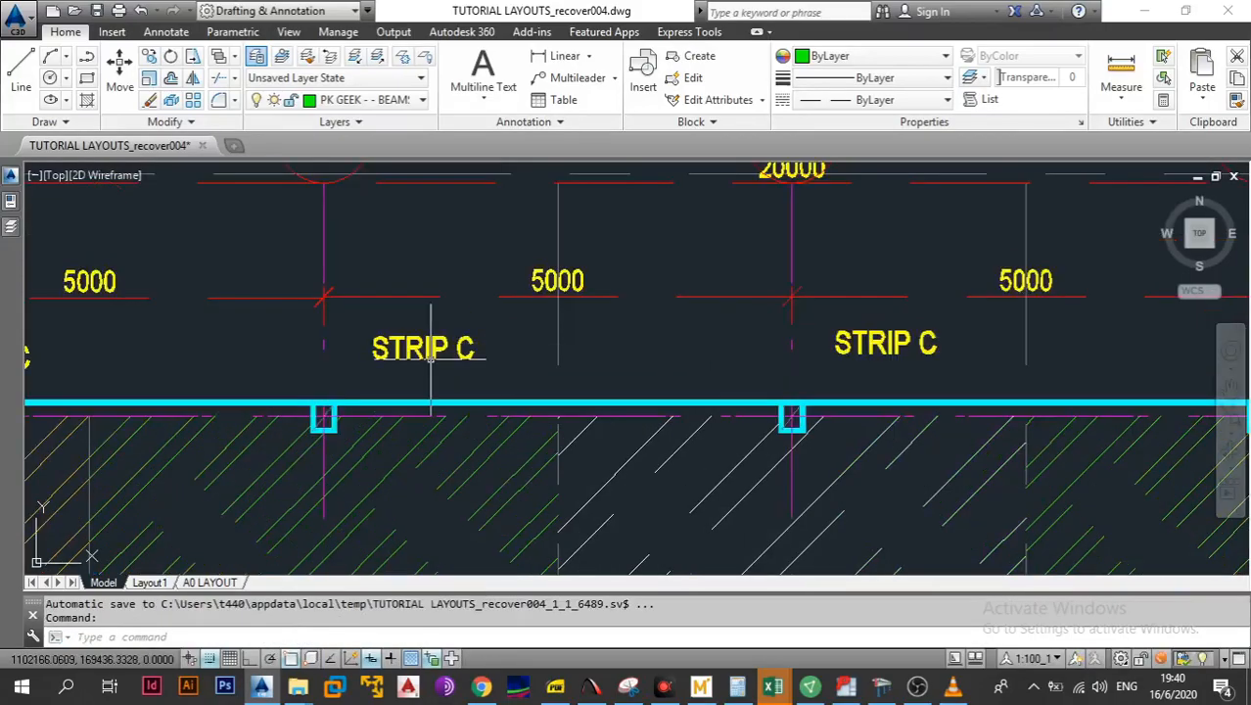
double_click(430, 361)
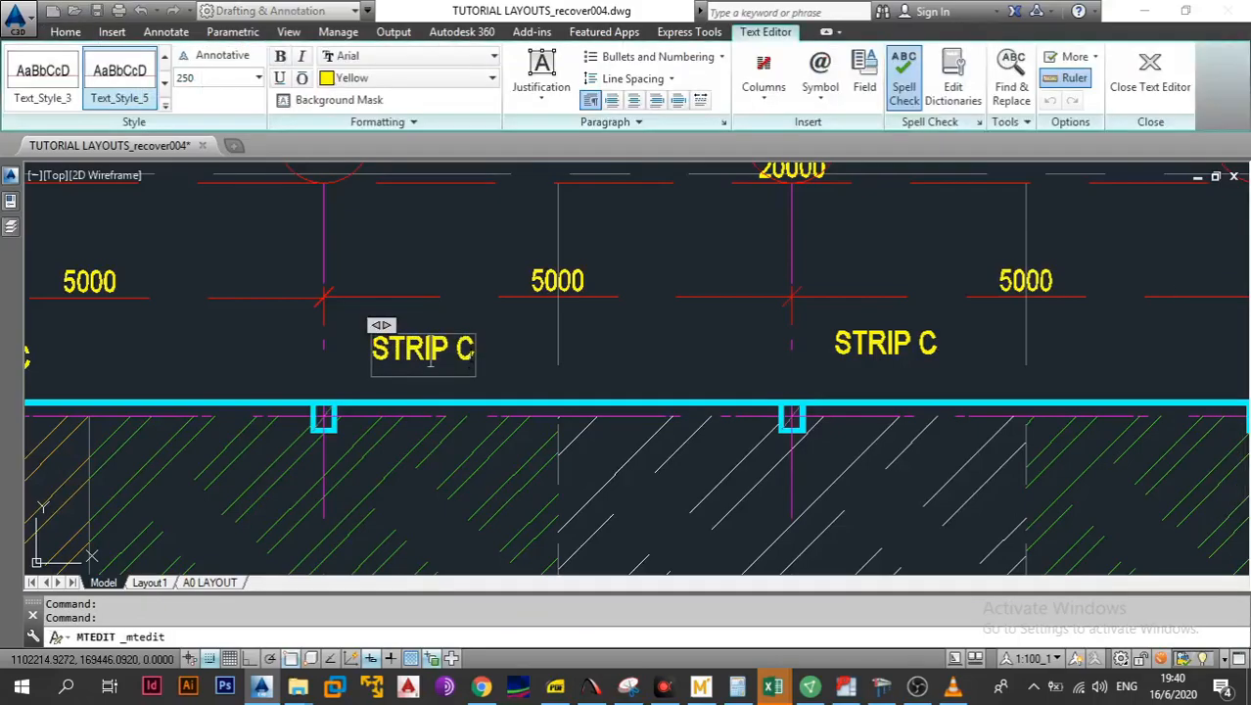
click(494, 363)
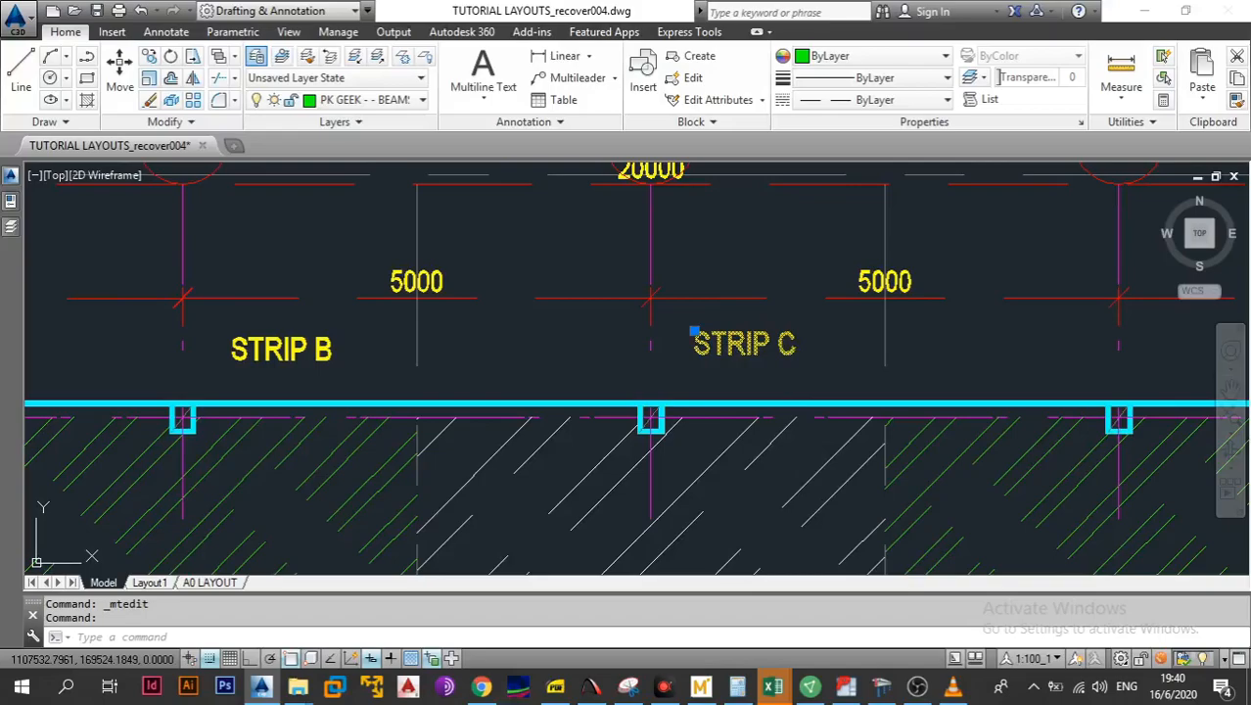
double_click(783, 346)
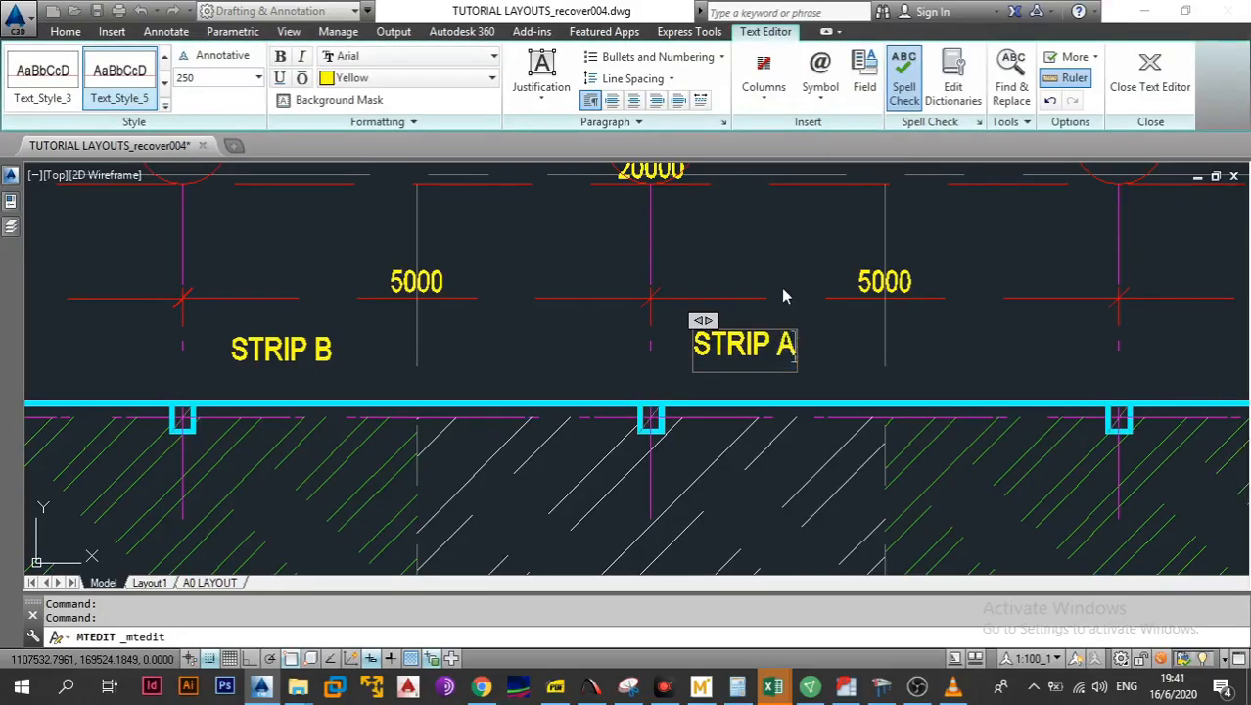
click(783, 297)
Review the hatched strip layouts and the reference layouts for isolating the central strip and establishing the column and middle strips
scroll(744, 313, down, 6)
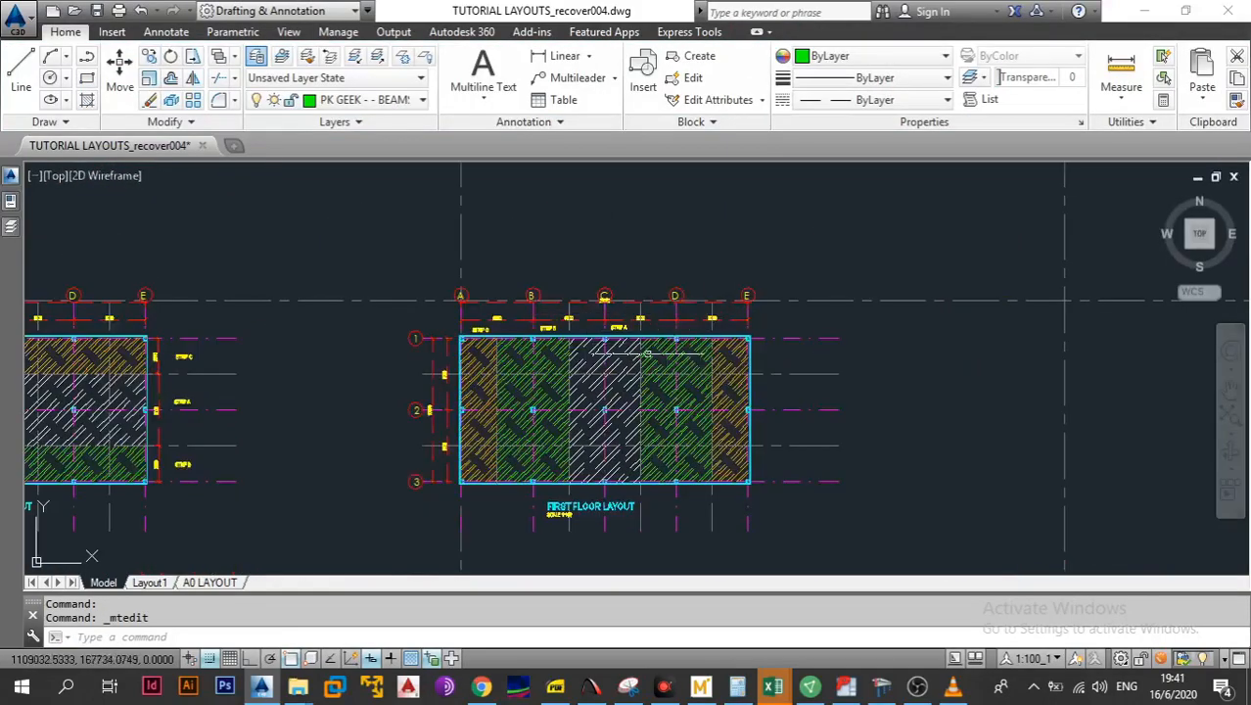
scroll(588, 357, down, 2)
drag(371, 407, 387, 411)
drag(682, 391, 540, 466)
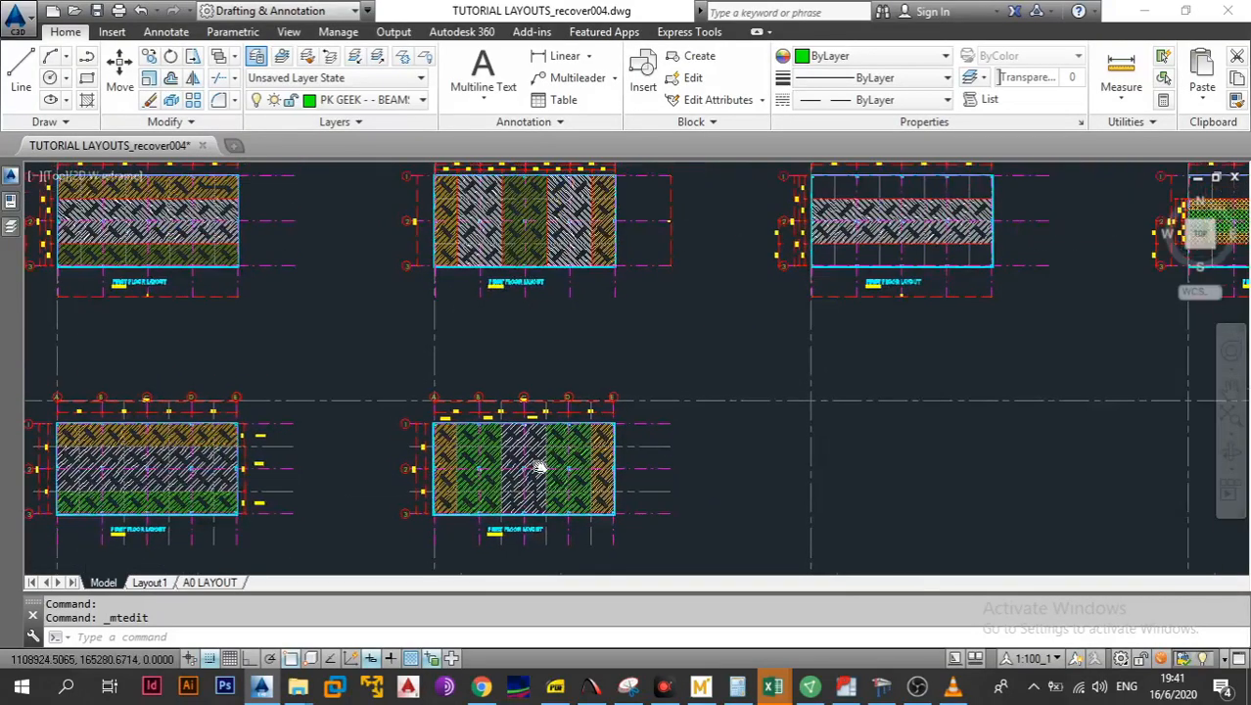
drag(595, 408, 589, 410)
drag(549, 354, 539, 477)
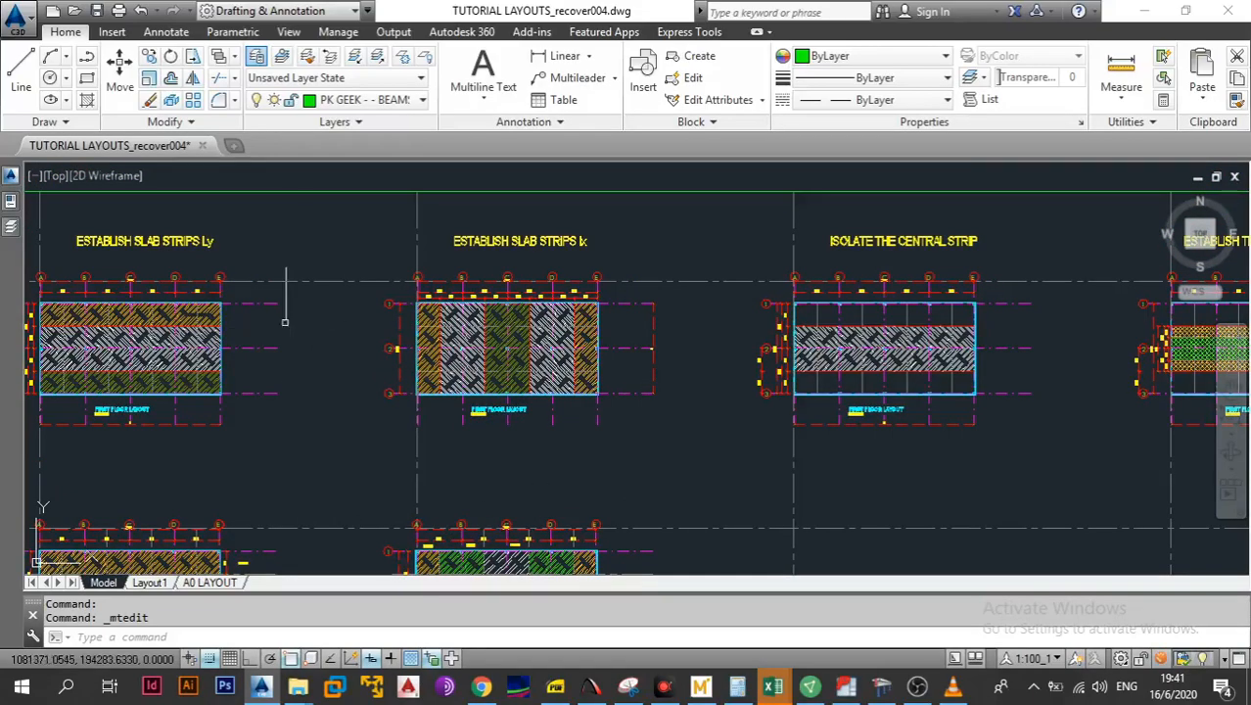
drag(799, 356, 509, 350)
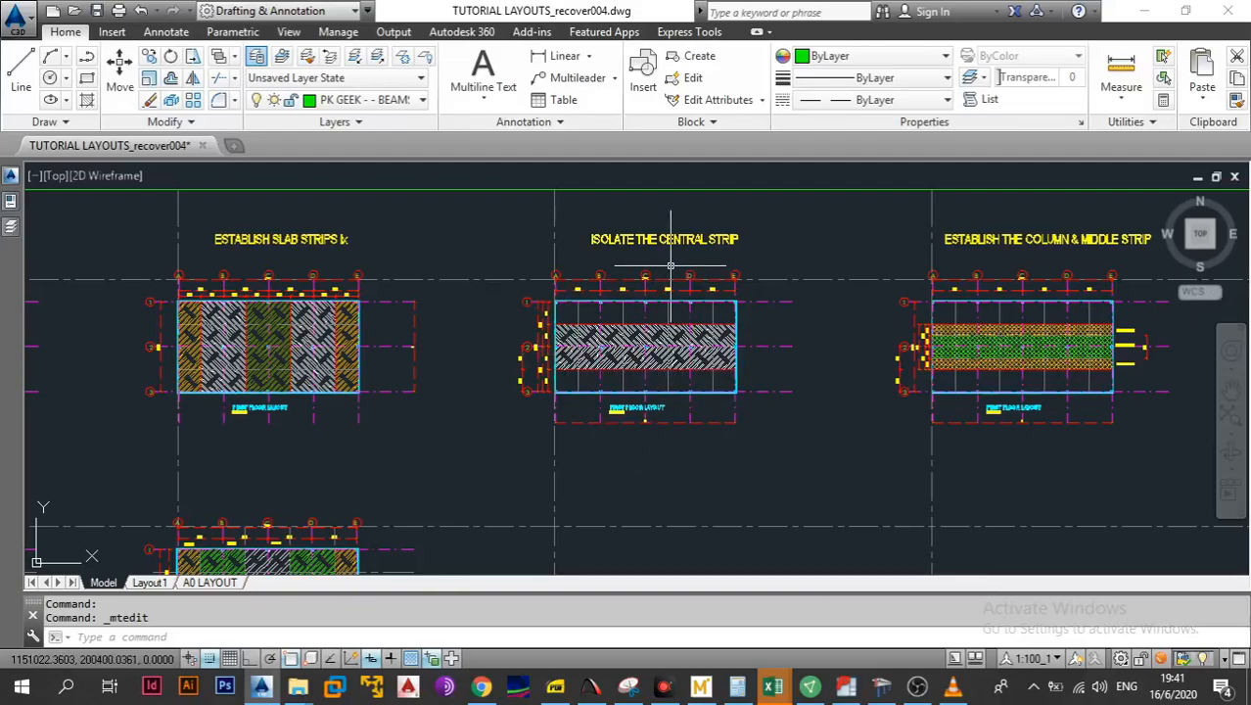
drag(741, 283, 683, 294)
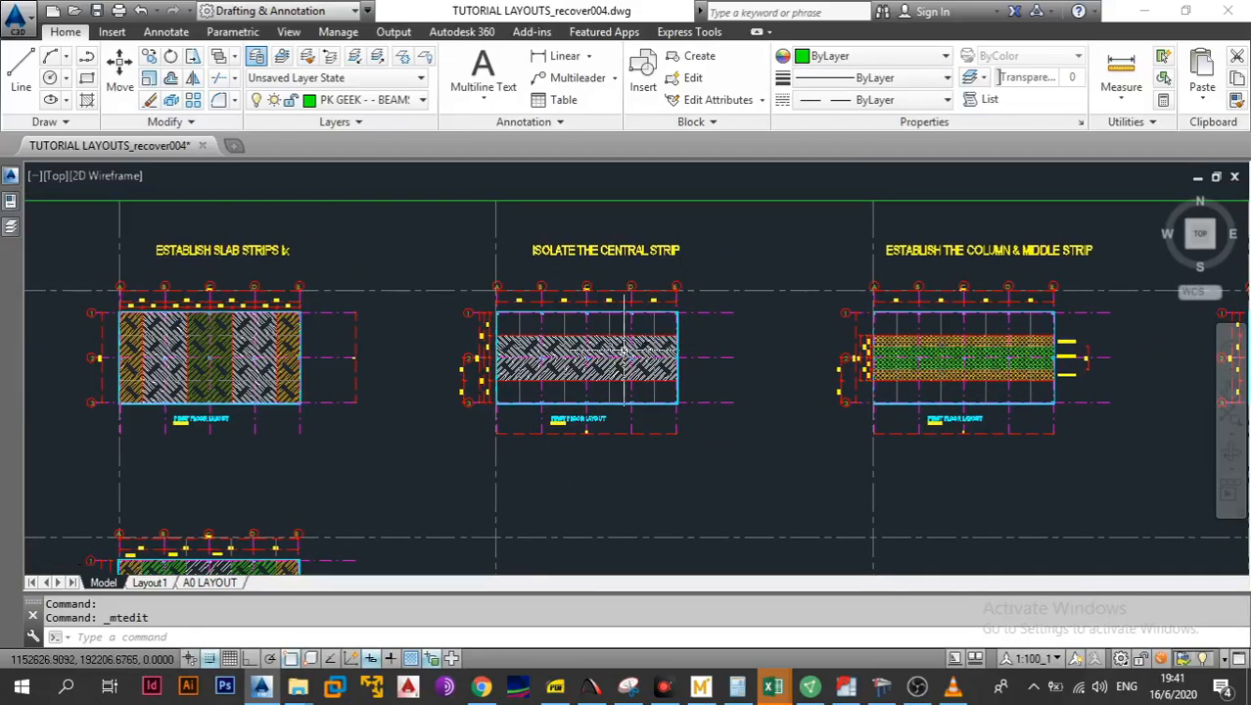
scroll(630, 354, up, 2)
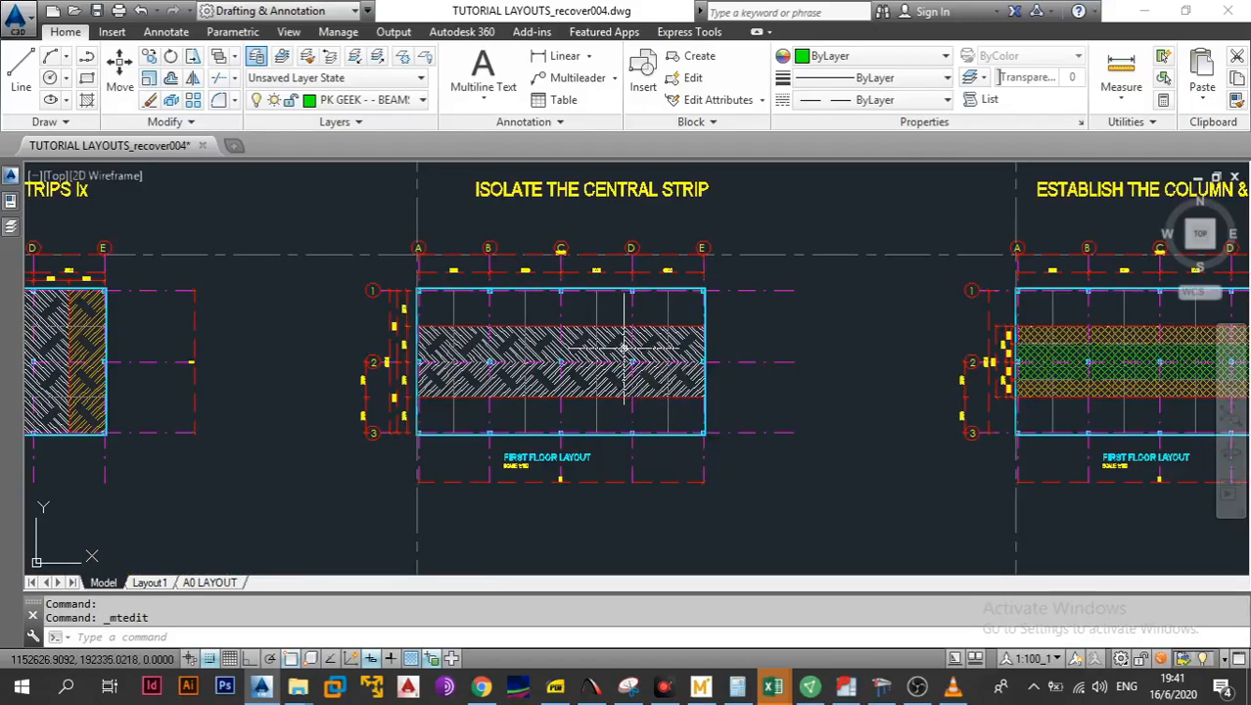
Review the upper reference layouts against the lower strip layouts, from the midpoints through to isolating the central strip and establishing column and middle strips
scroll(625, 349, down, 4)
drag(500, 370, 564, 354)
drag(453, 411, 508, 333)
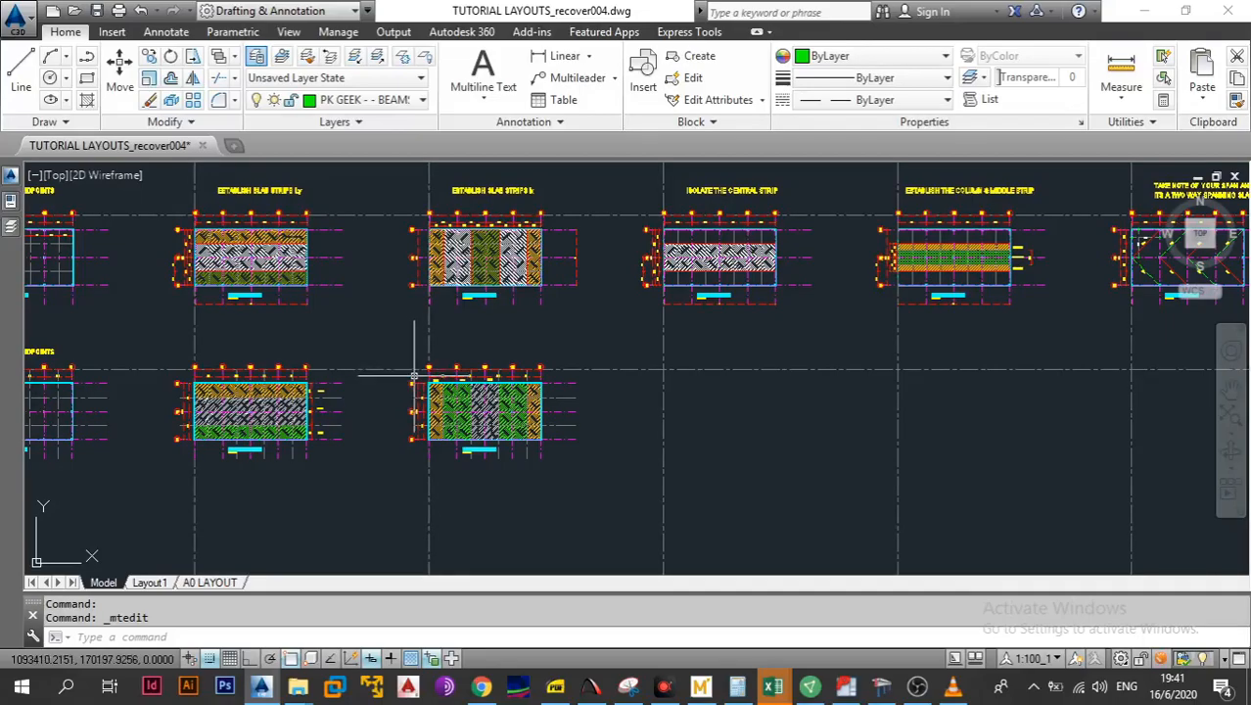
drag(415, 410, 481, 427)
scroll(356, 254, up, 2)
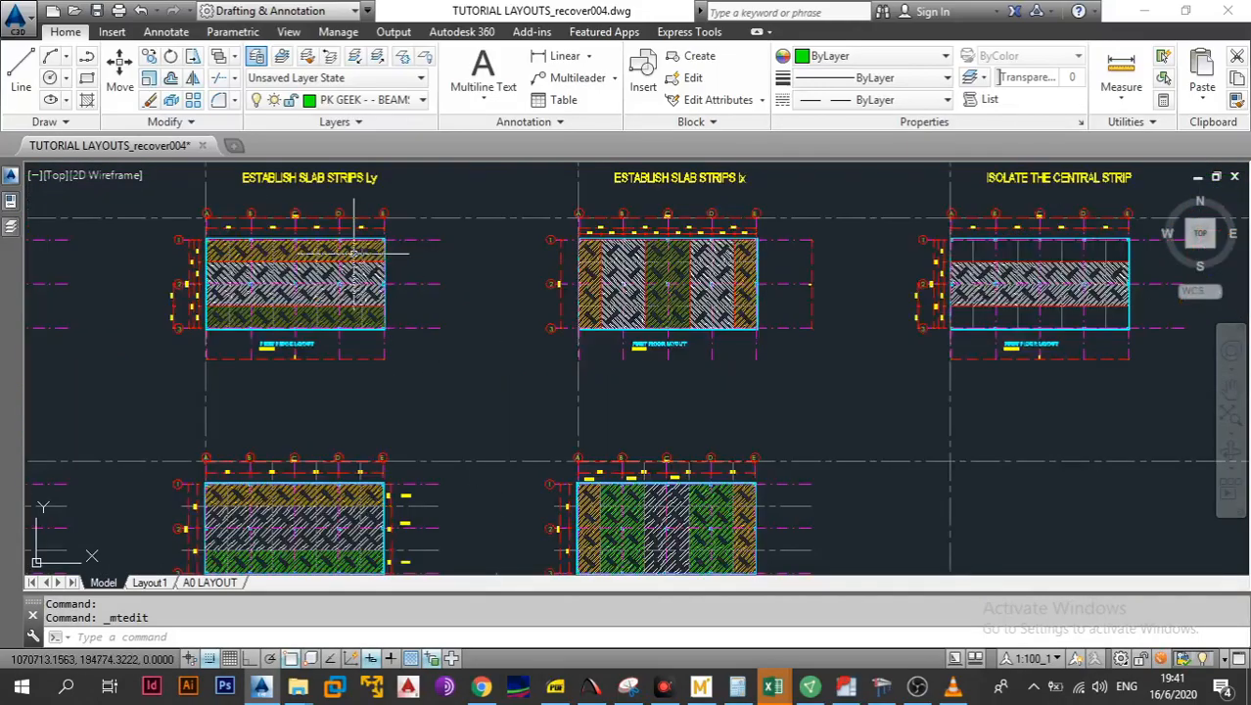
mouse_move(772, 391)
mouse_down()
mouse_move(537, 350)
mouse_move(487, 391)
mouse_up()
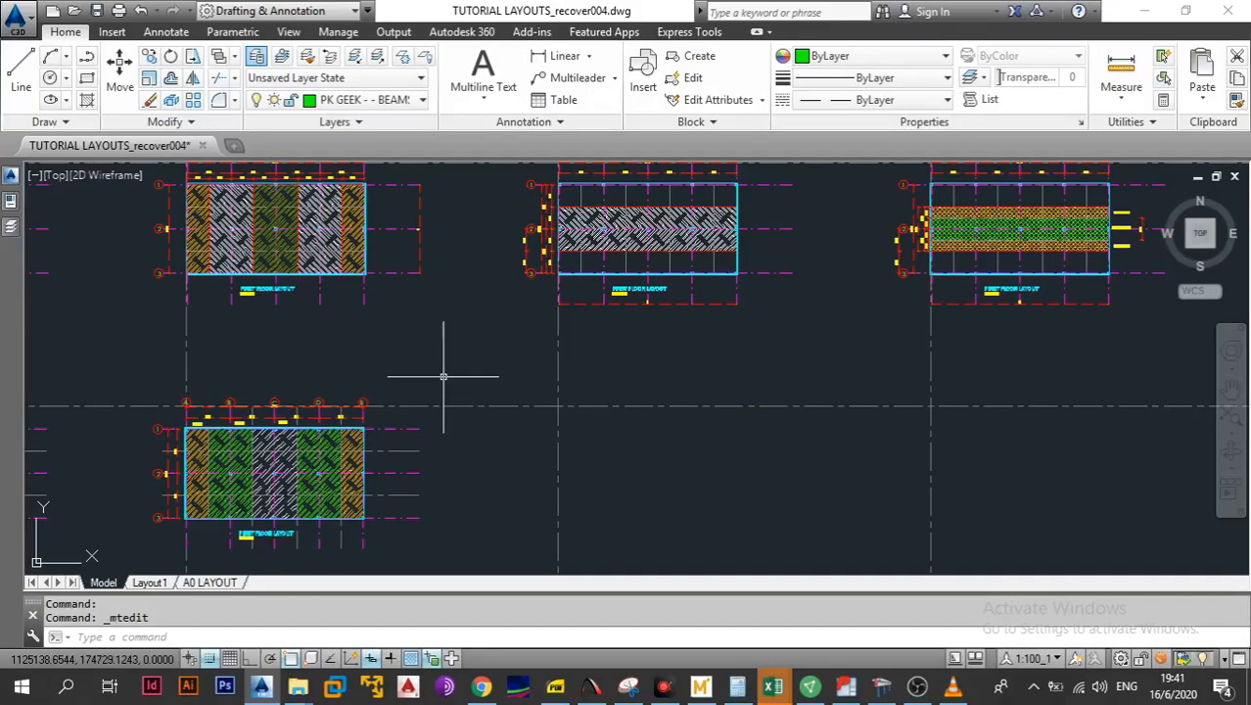
drag(451, 388, 361, 421)
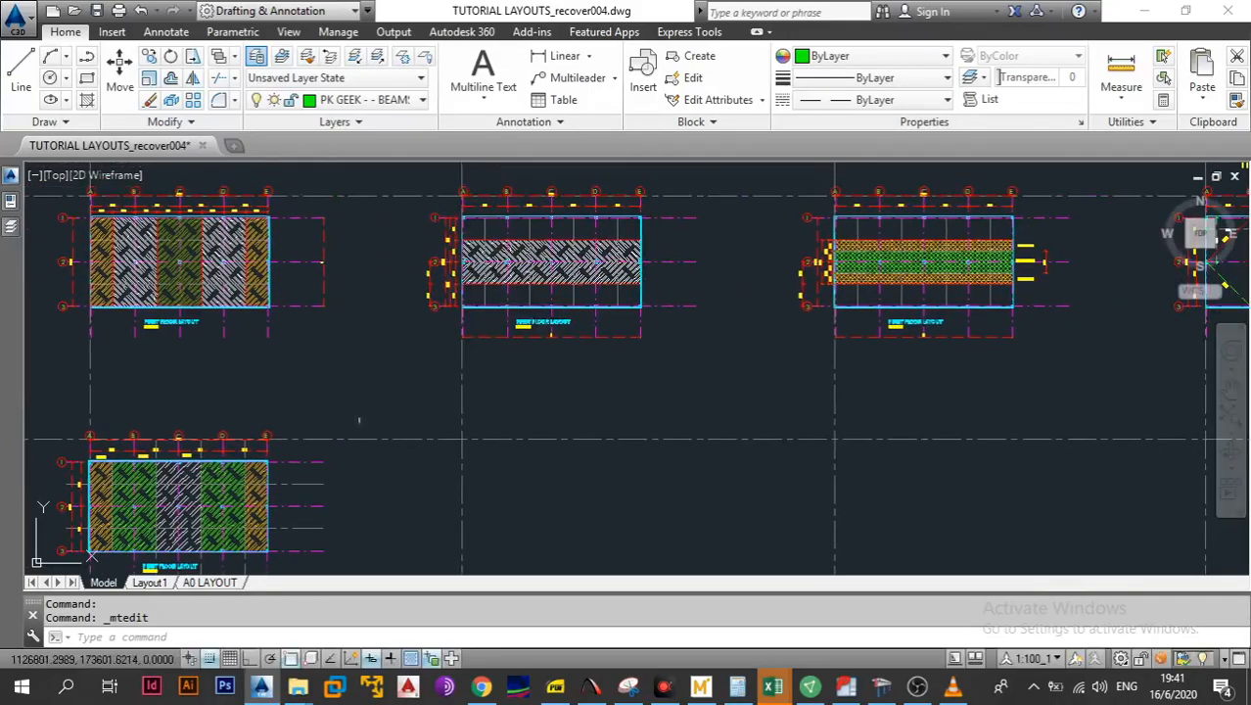
scroll(472, 400, down, 5)
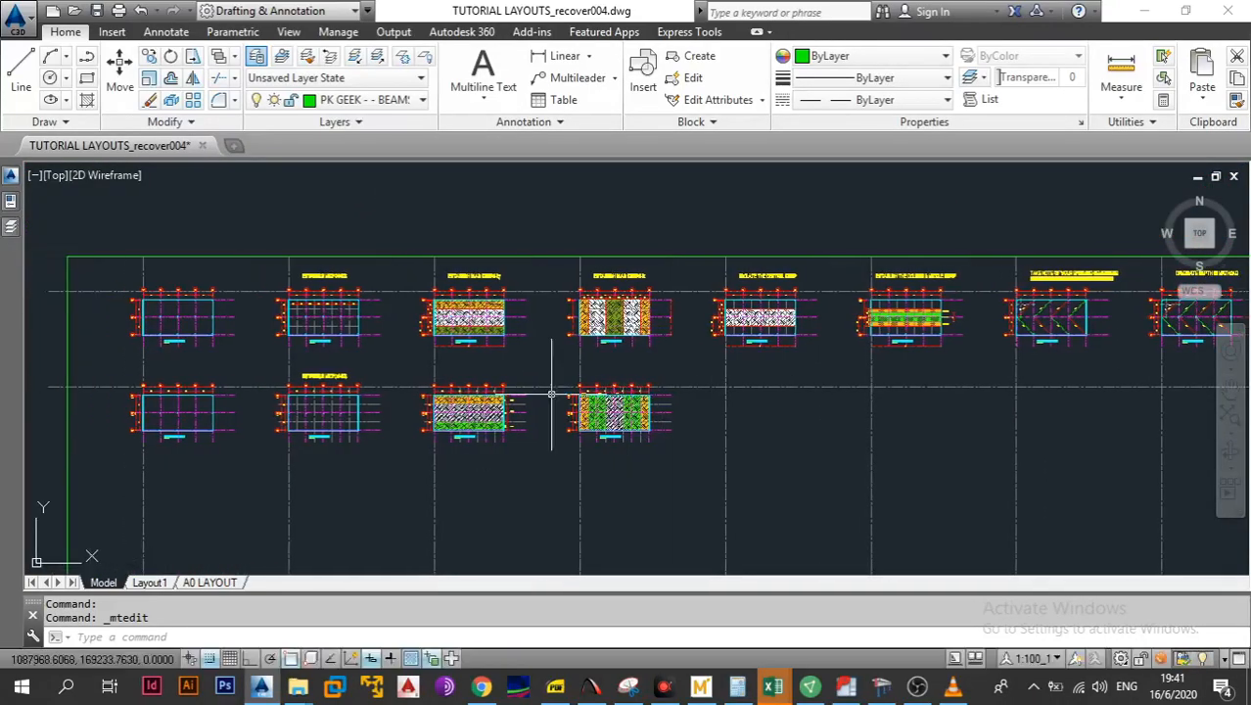
scroll(241, 330, up, 4)
drag(525, 272, 328, 309)
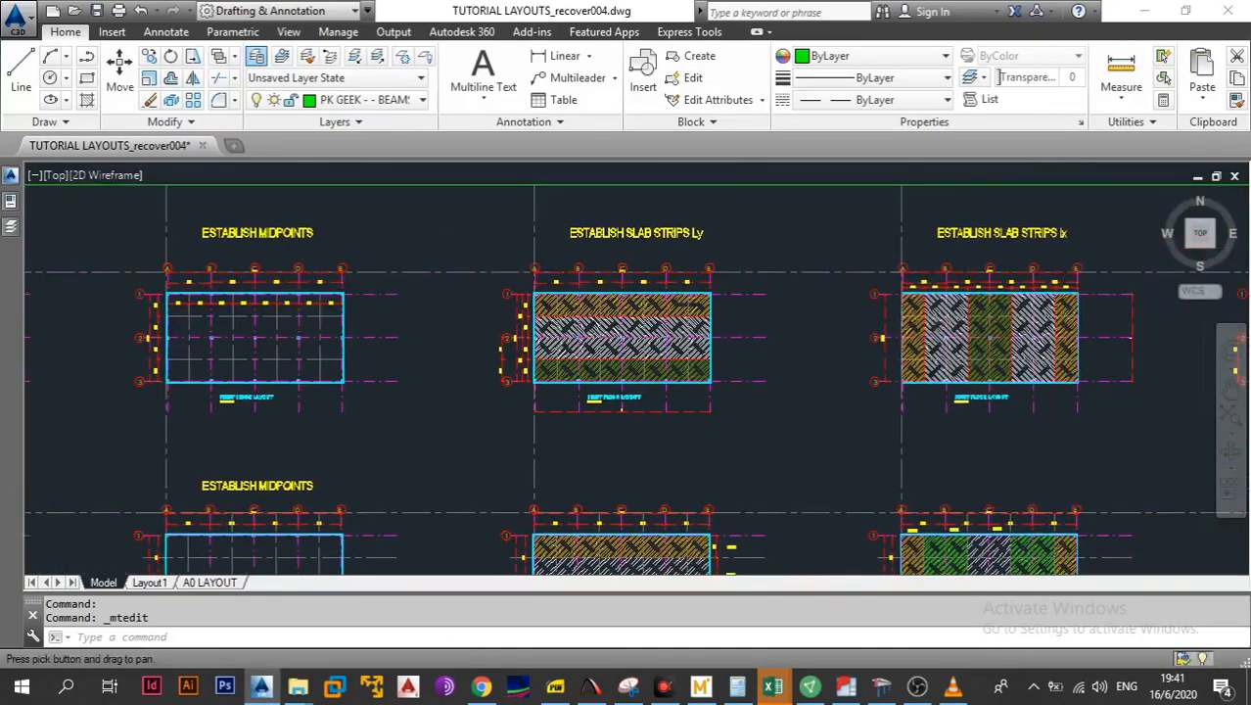
drag(508, 332, 291, 301)
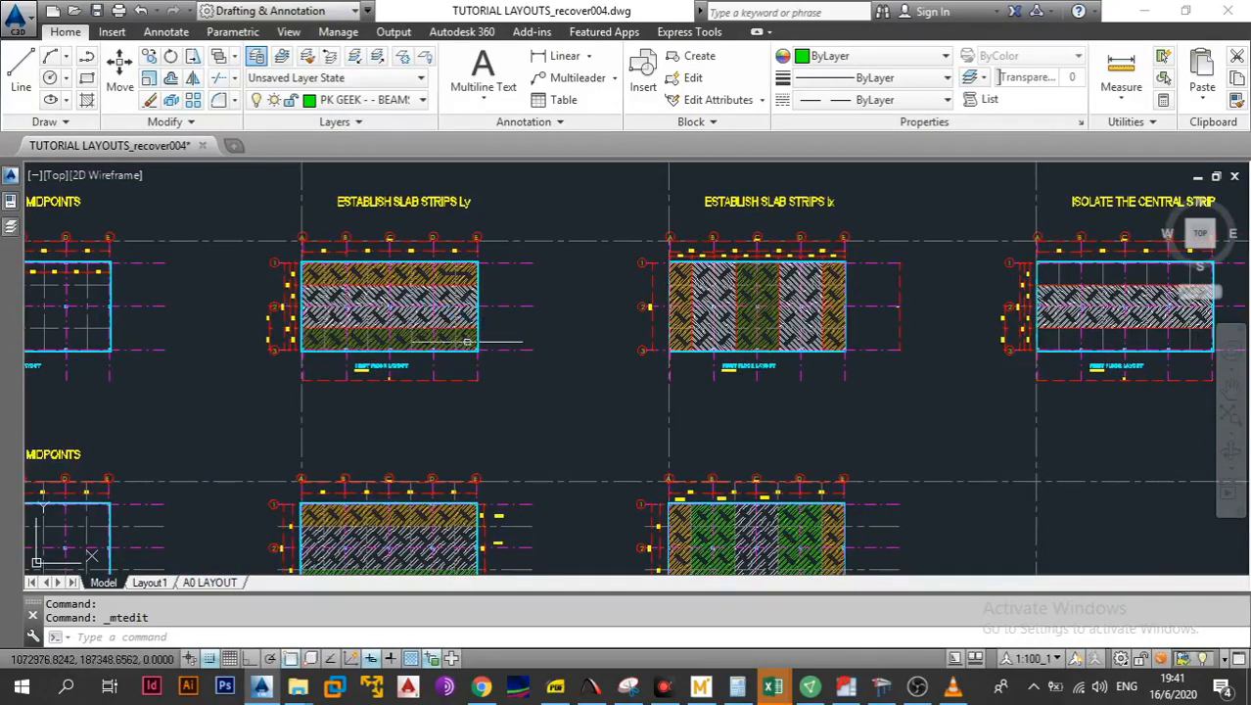
drag(532, 356, 448, 353)
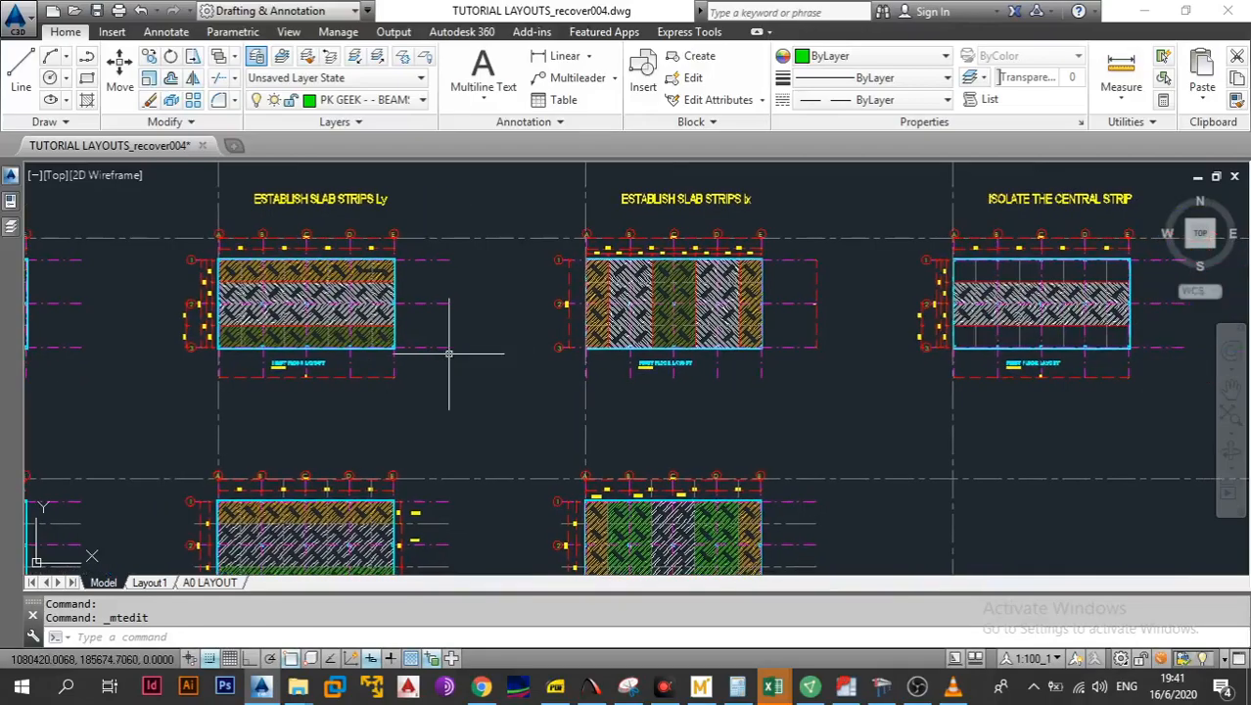
drag(526, 348, 352, 339)
mouse_move(812, 363)
mouse_down()
mouse_move(501, 366)
mouse_move(462, 346)
mouse_move(490, 342)
mouse_up()
scroll(492, 344, down, 2)
drag(633, 371, 898, 371)
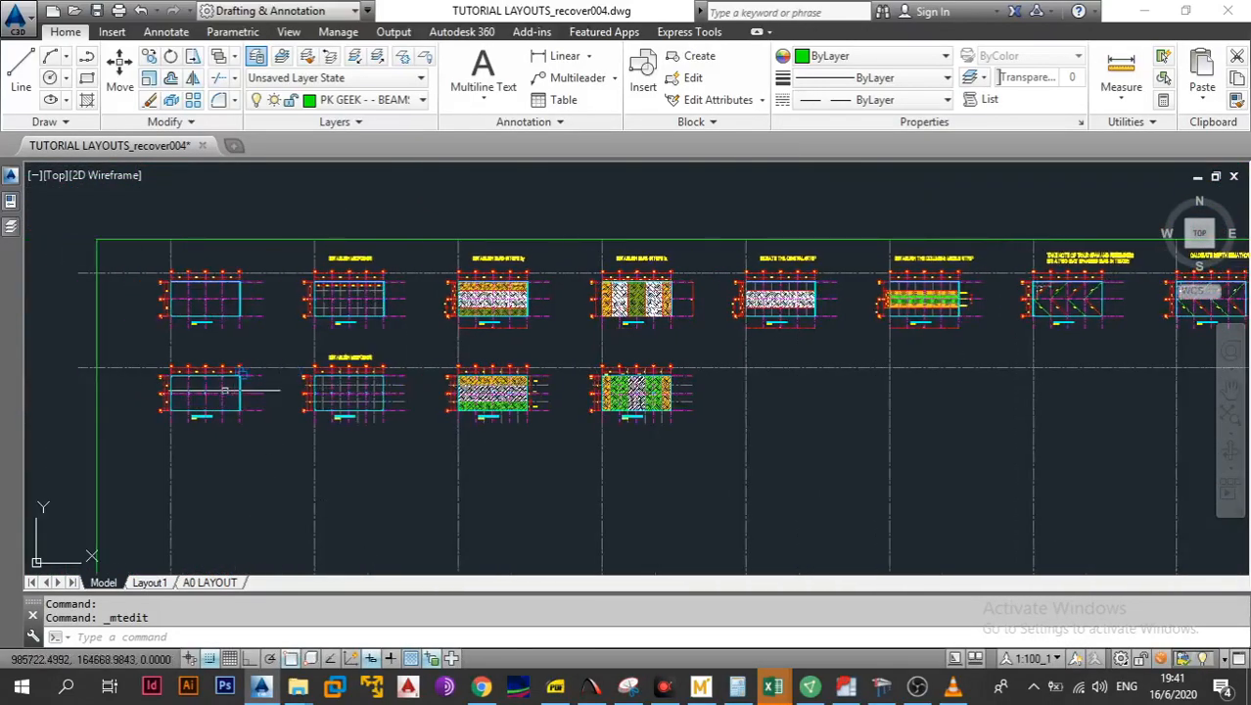
Copy the complete horizontal strip layout, based at its grid A bubble, into the empty space below the ISOLATE THE CENTRAL STRIP reference layout
scroll(419, 429, up, 4)
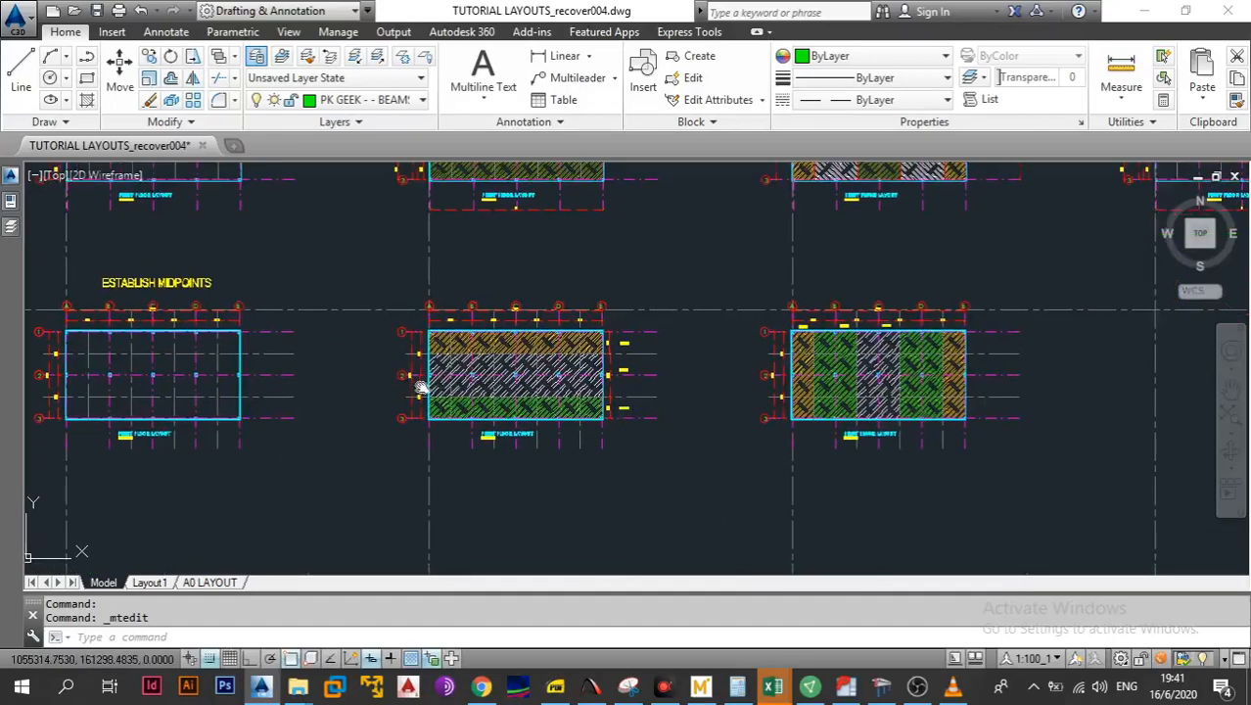
click(325, 281)
click(672, 476)
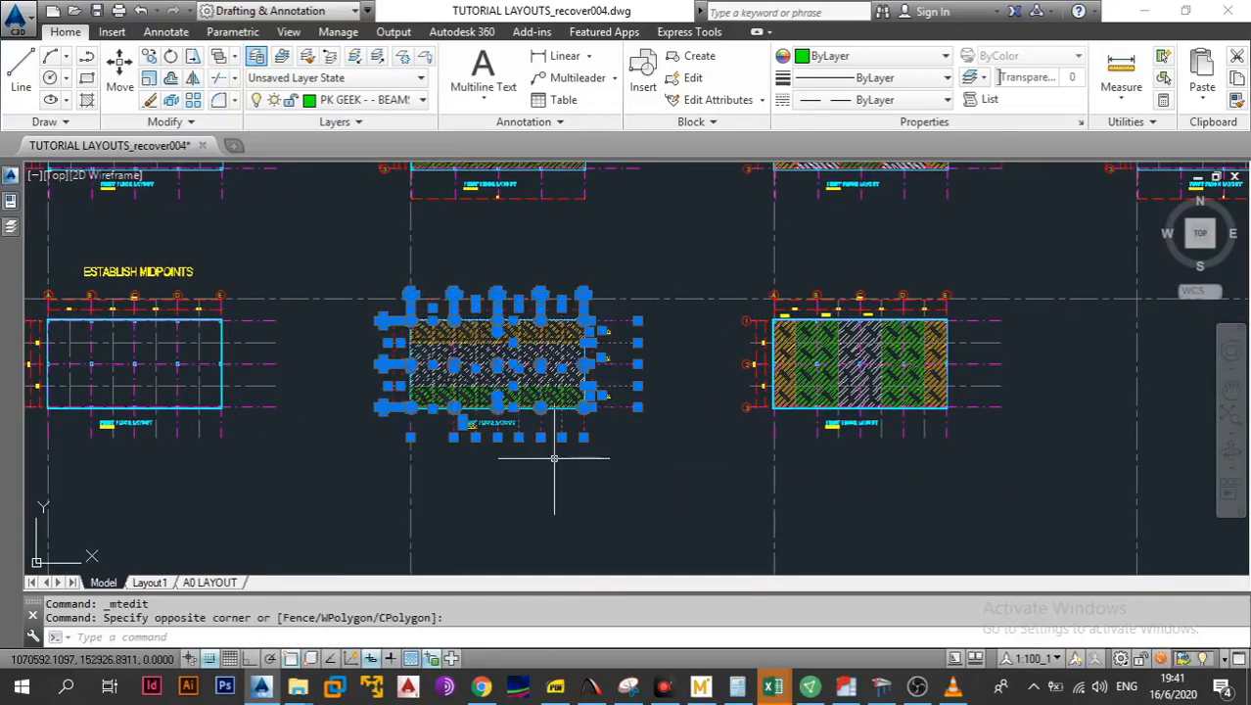
click(150, 56)
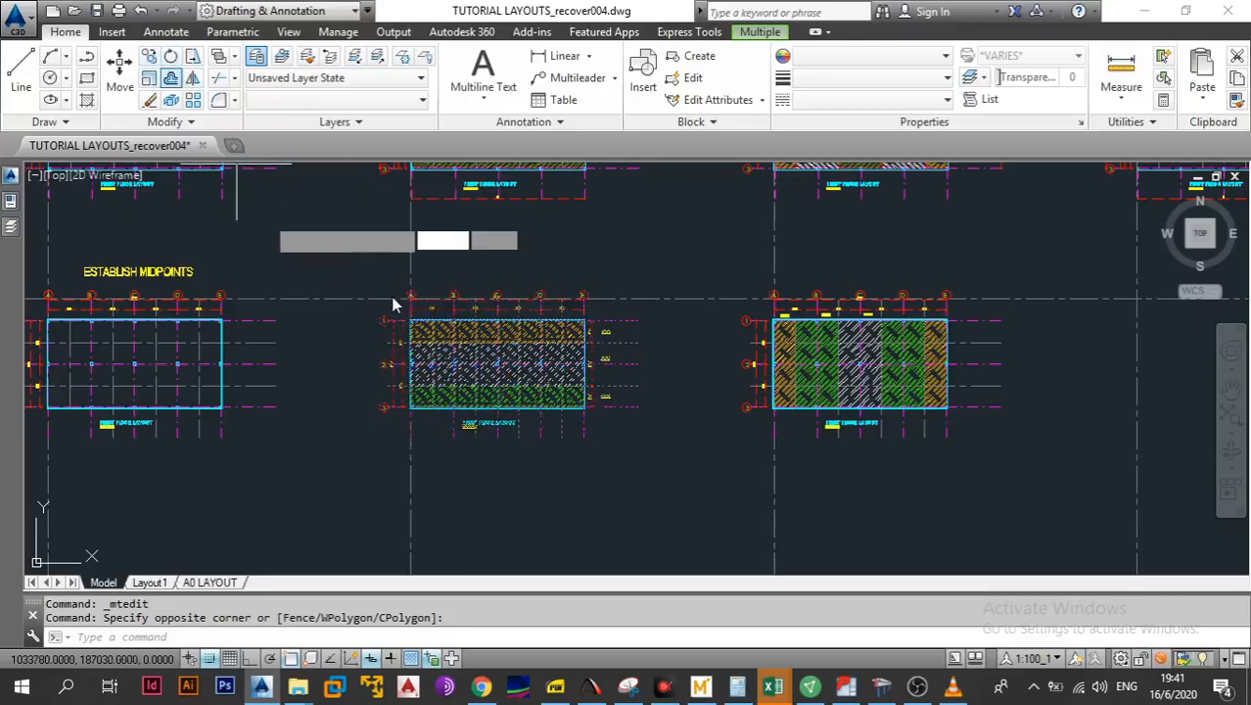
scroll(441, 304, up, 10)
drag(155, 251, 273, 283)
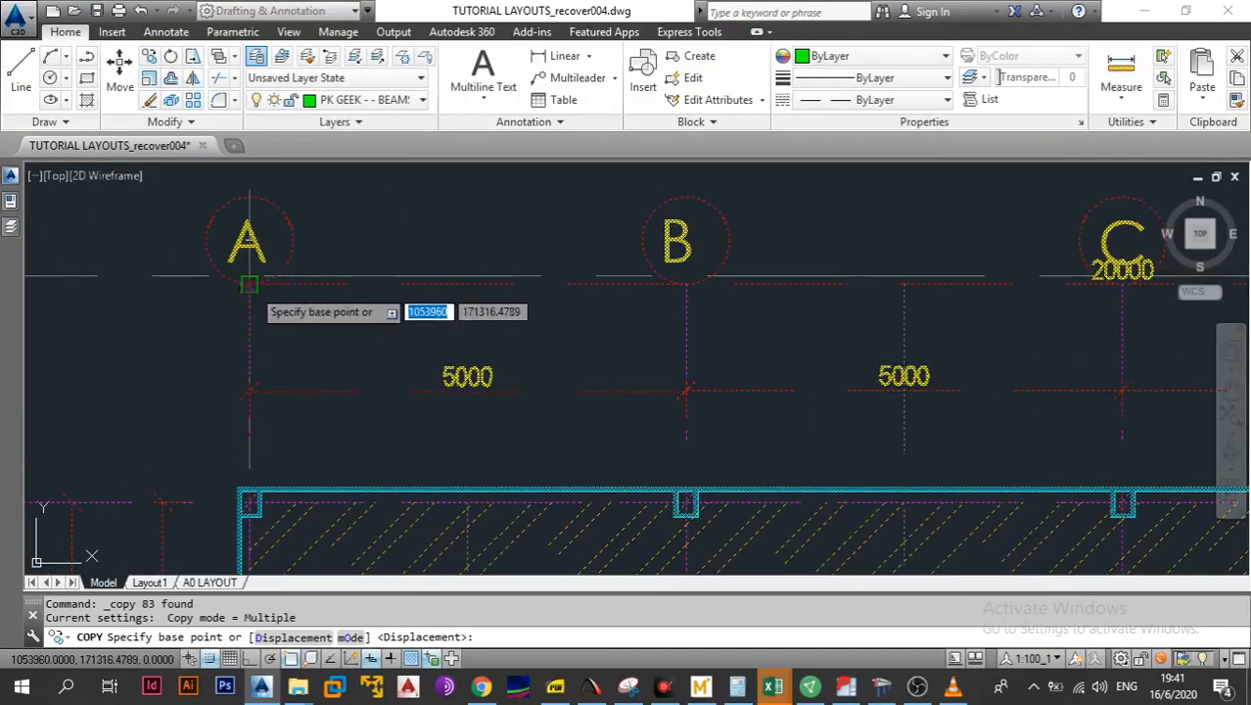
click(250, 283)
scroll(567, 321, down, 6)
drag(989, 289, 321, 293)
scroll(763, 304, up, 4)
click(597, 280)
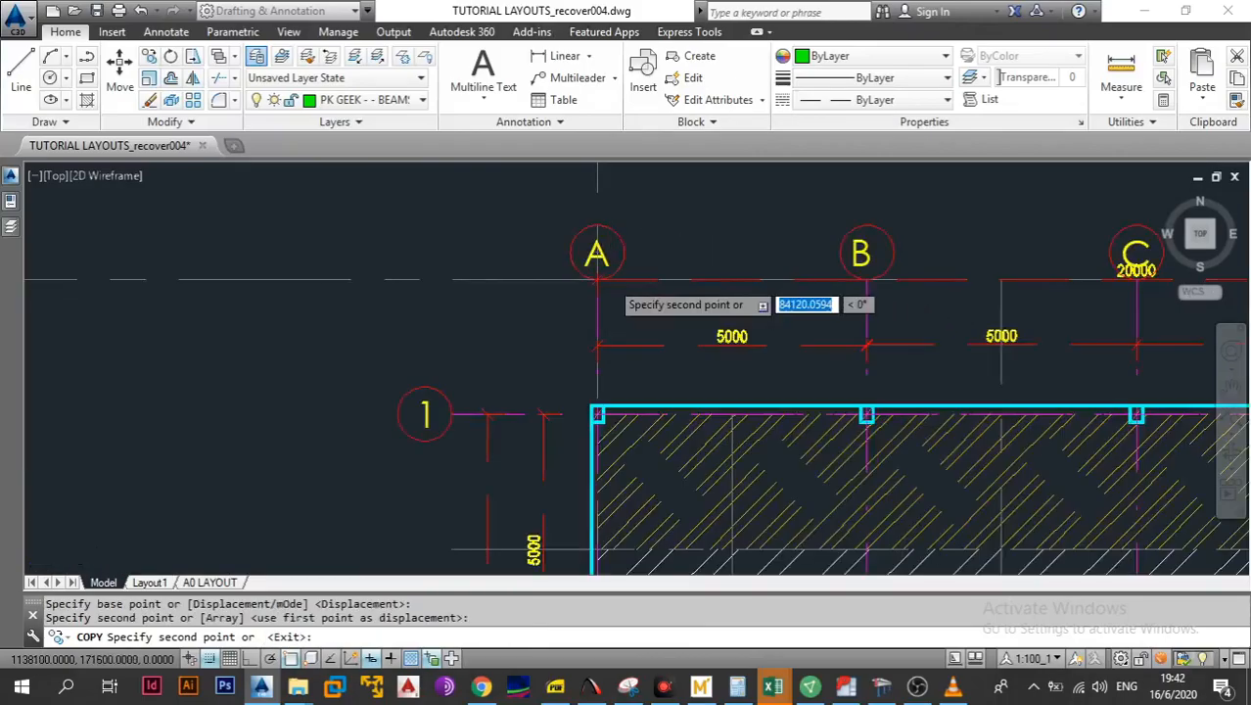
scroll(612, 281, down, 6)
drag(614, 282, 496, 282)
key(Escape)
Delete the orange and green hatches from the copied layout, keeping only the white central strip hatch
scroll(544, 336, up, 2)
click(486, 325)
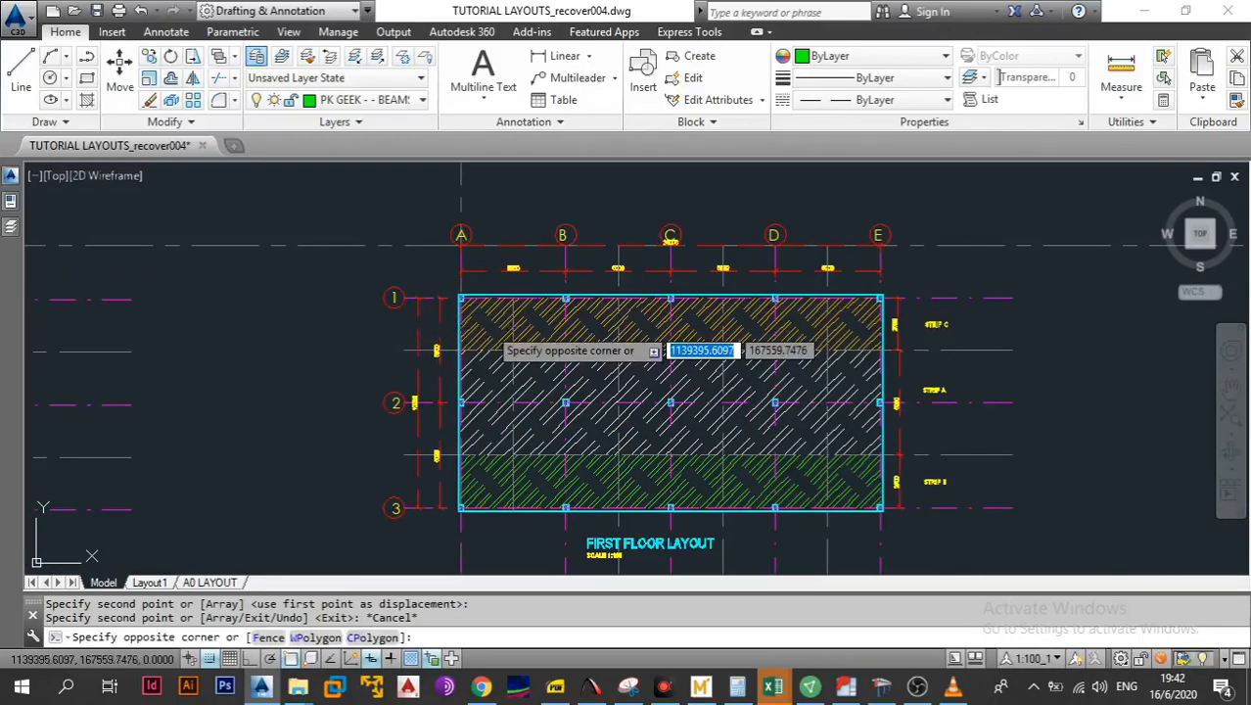
click(470, 334)
key(Delete)
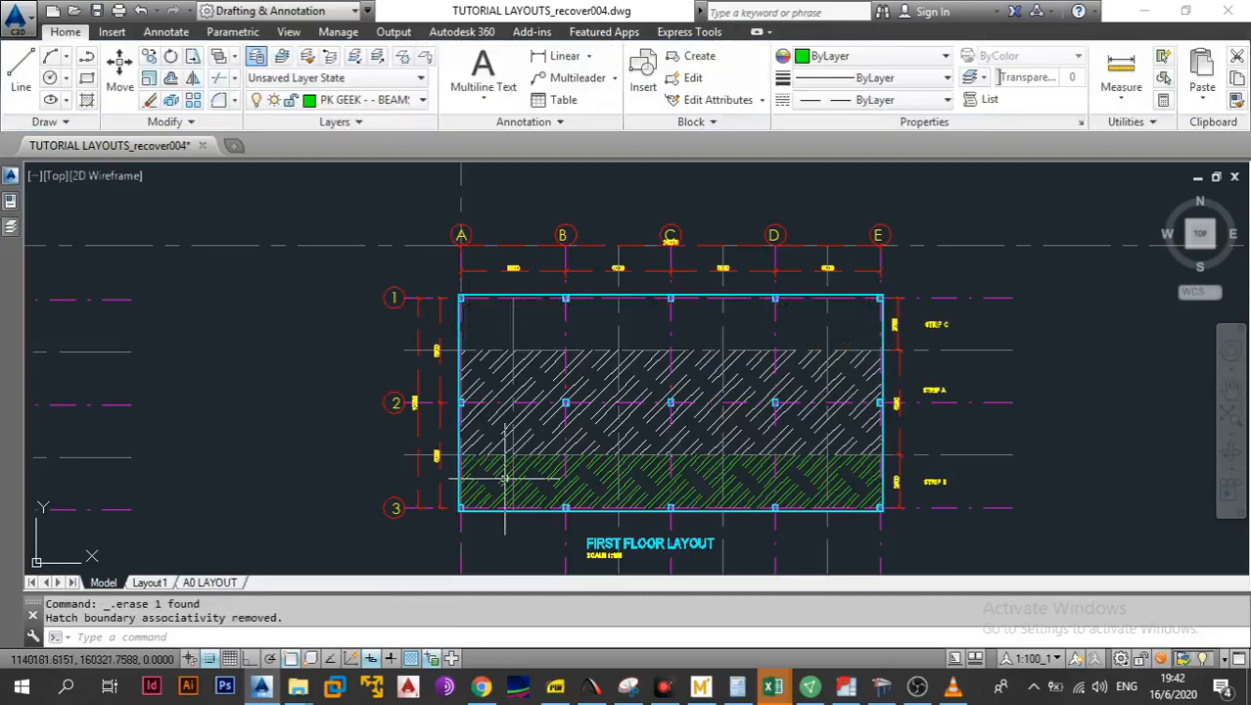
click(502, 467)
key(Escape)
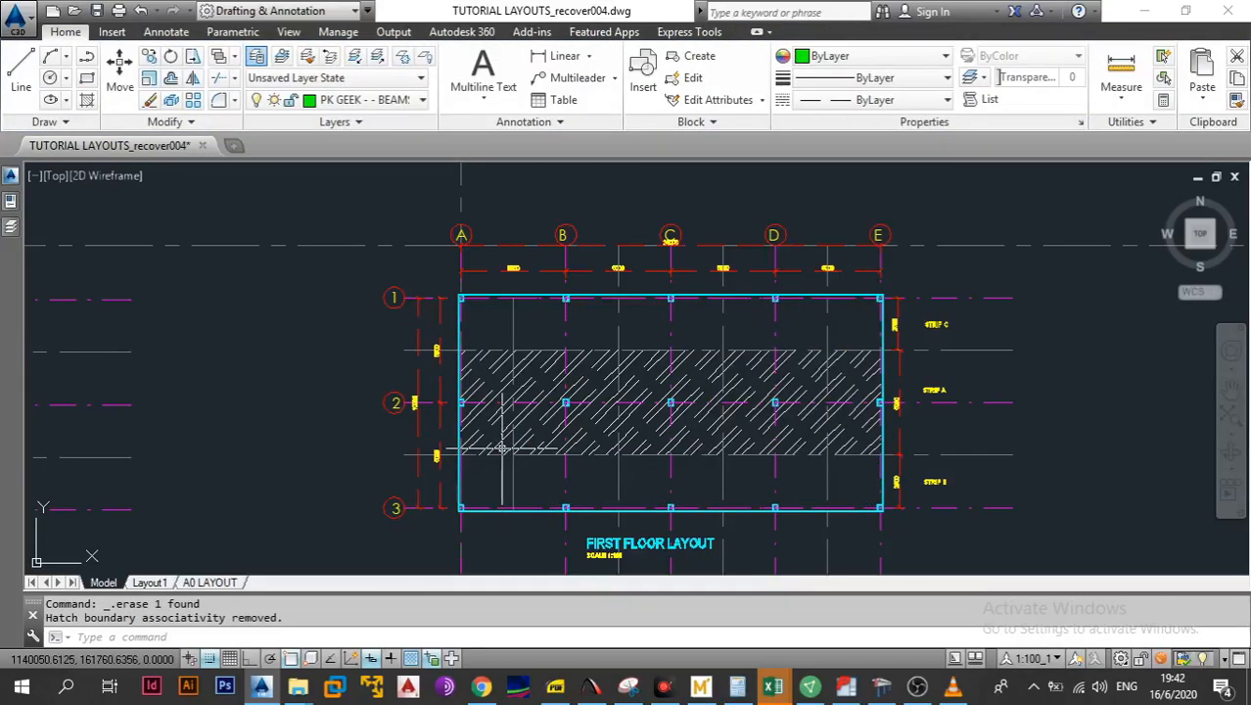
Examine the isolated central strip in the copied layout and compare it with the reference layouts above
mouse_move(623, 418)
mouse_down()
mouse_move(576, 407)
mouse_move(554, 417)
mouse_up()
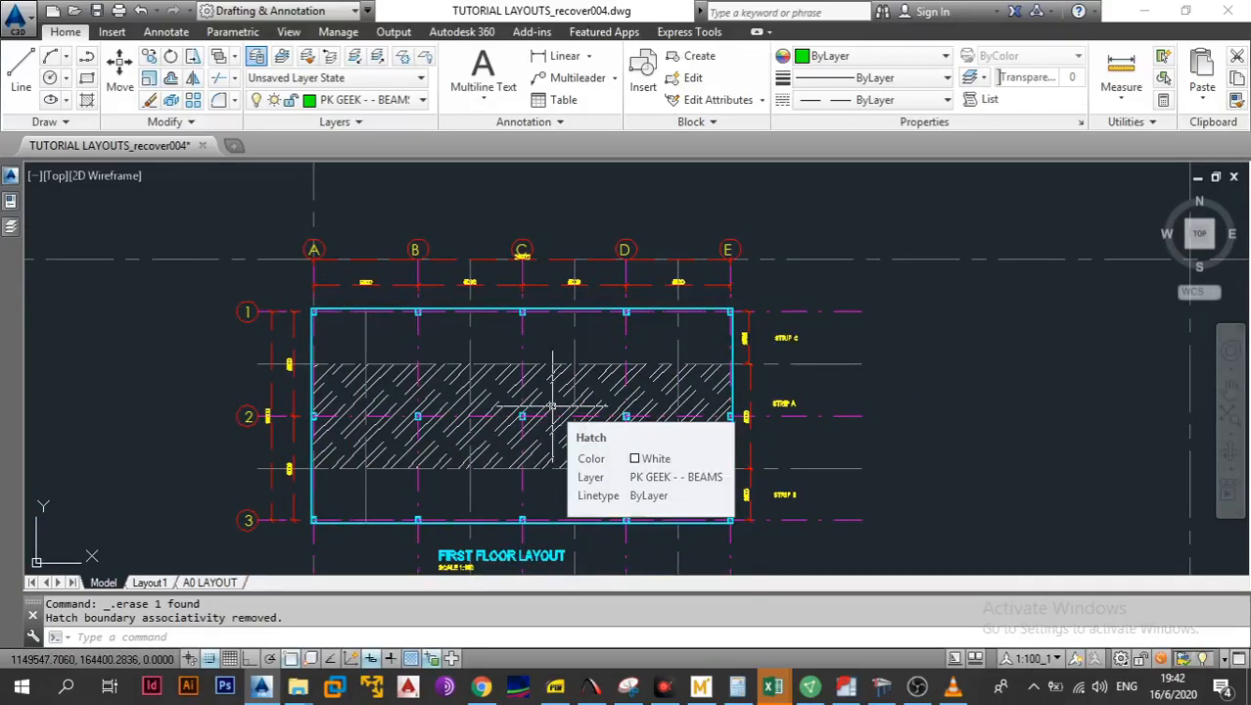
scroll(548, 402, down, 2)
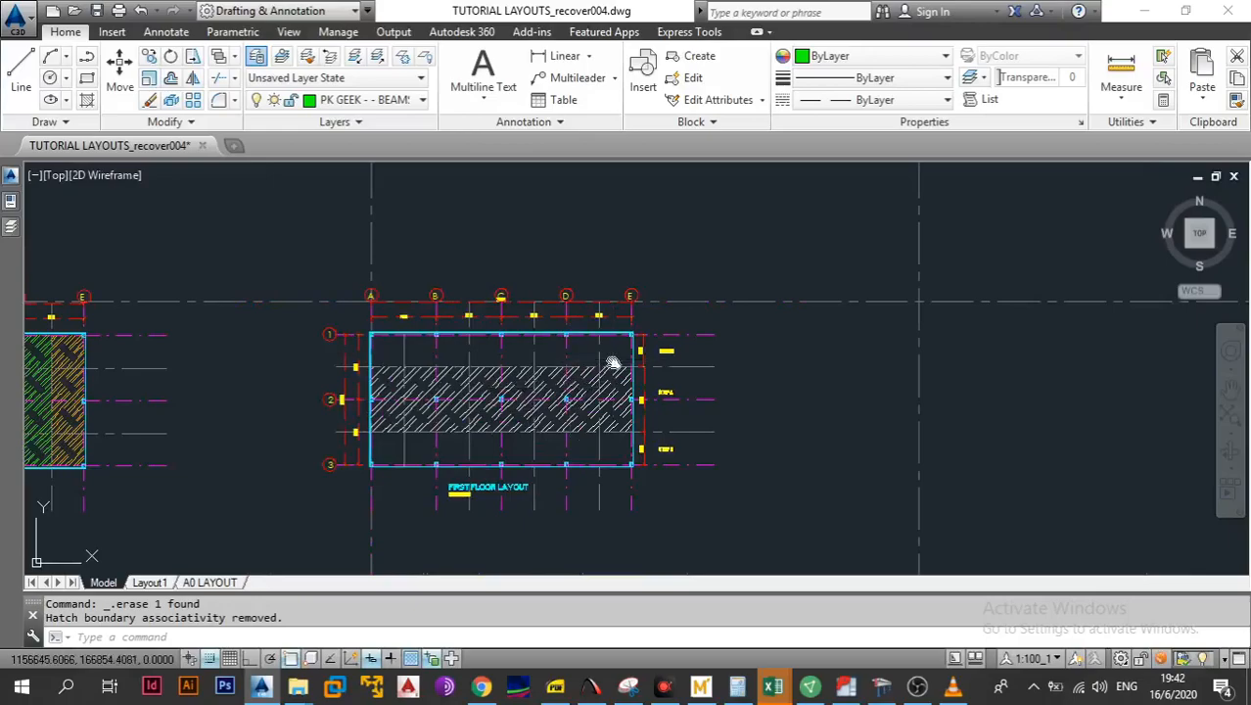
mouse_move(546, 383)
mouse_down()
mouse_move(520, 384)
mouse_move(528, 394)
mouse_up()
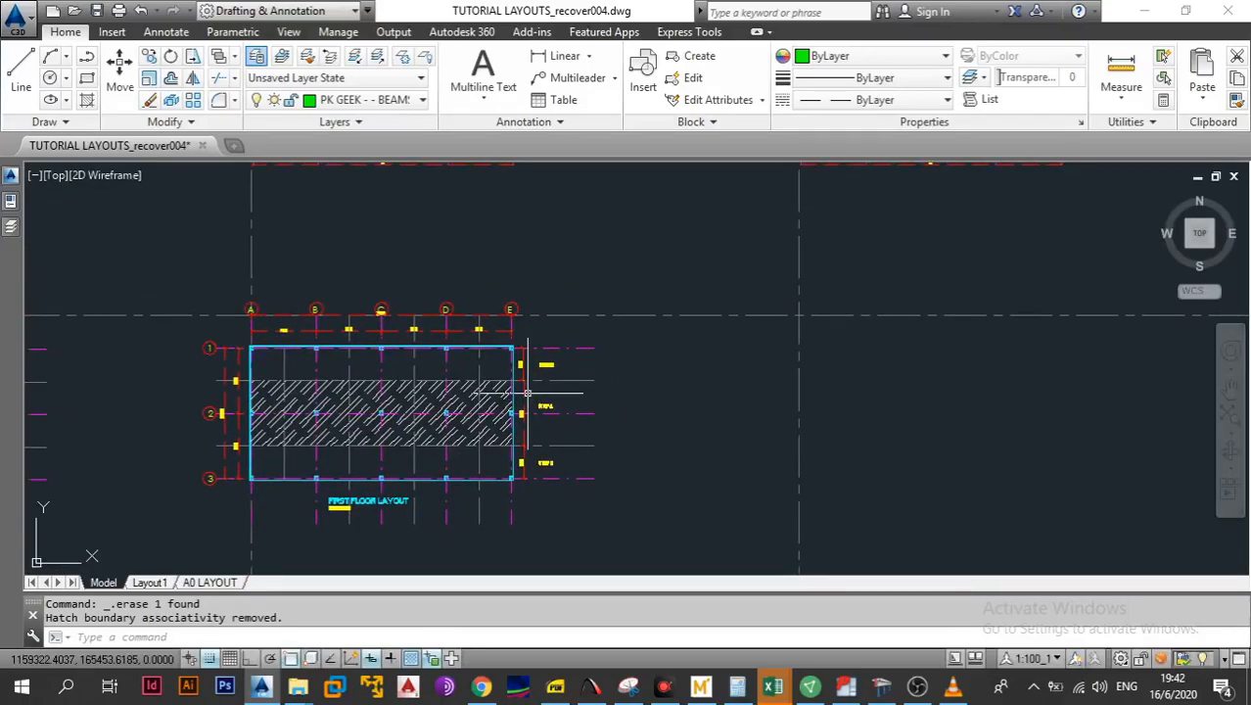
scroll(527, 393, down, 3)
scroll(519, 386, up, 3)
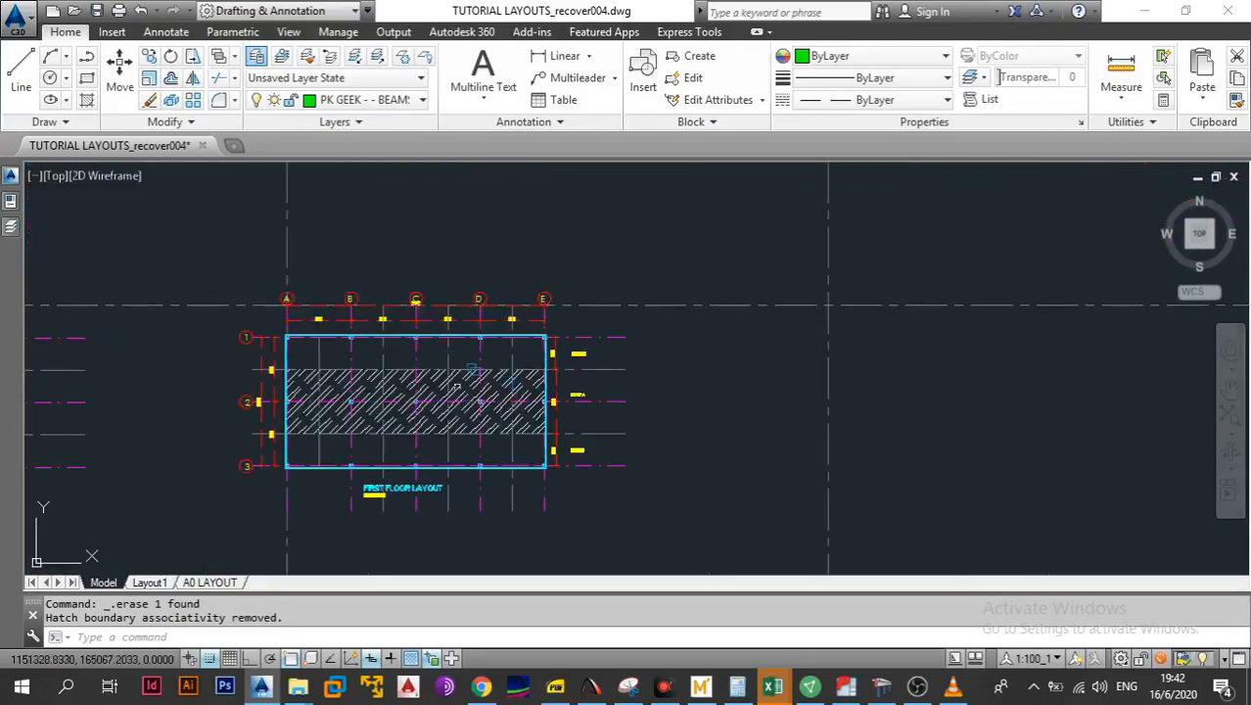
scroll(509, 383, down, 3)
scroll(438, 431, up, 4)
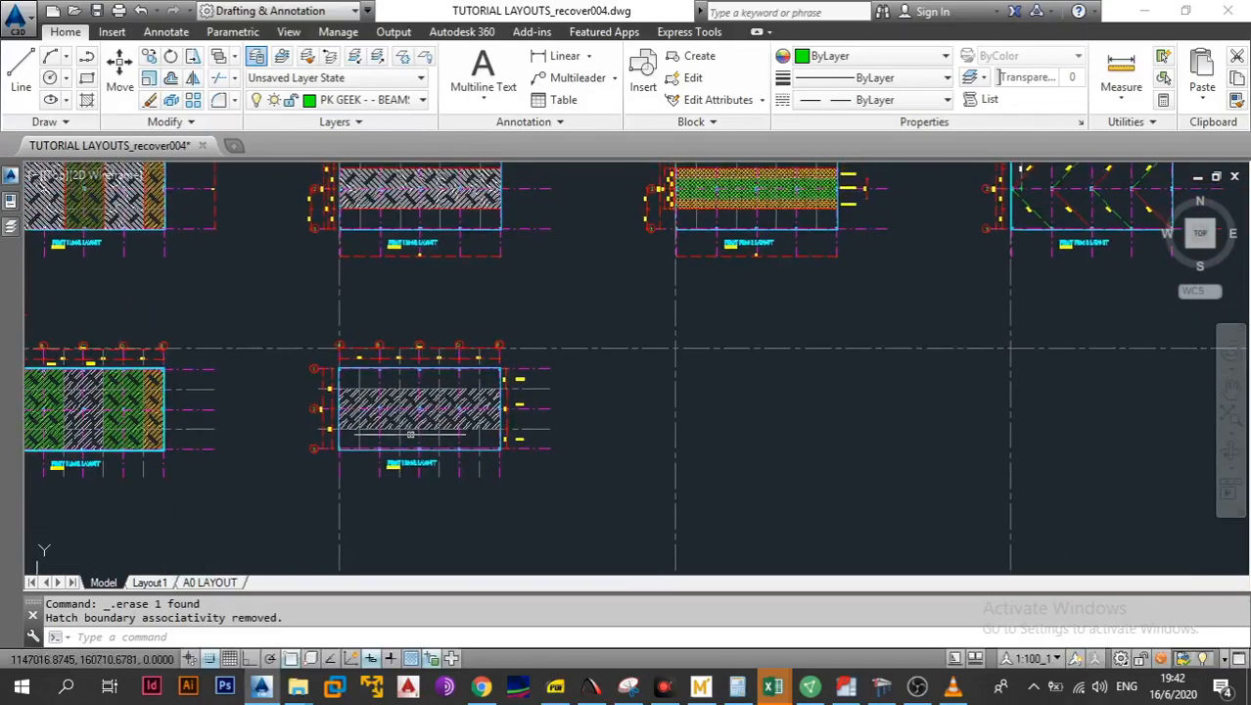
scroll(363, 442, up, 4)
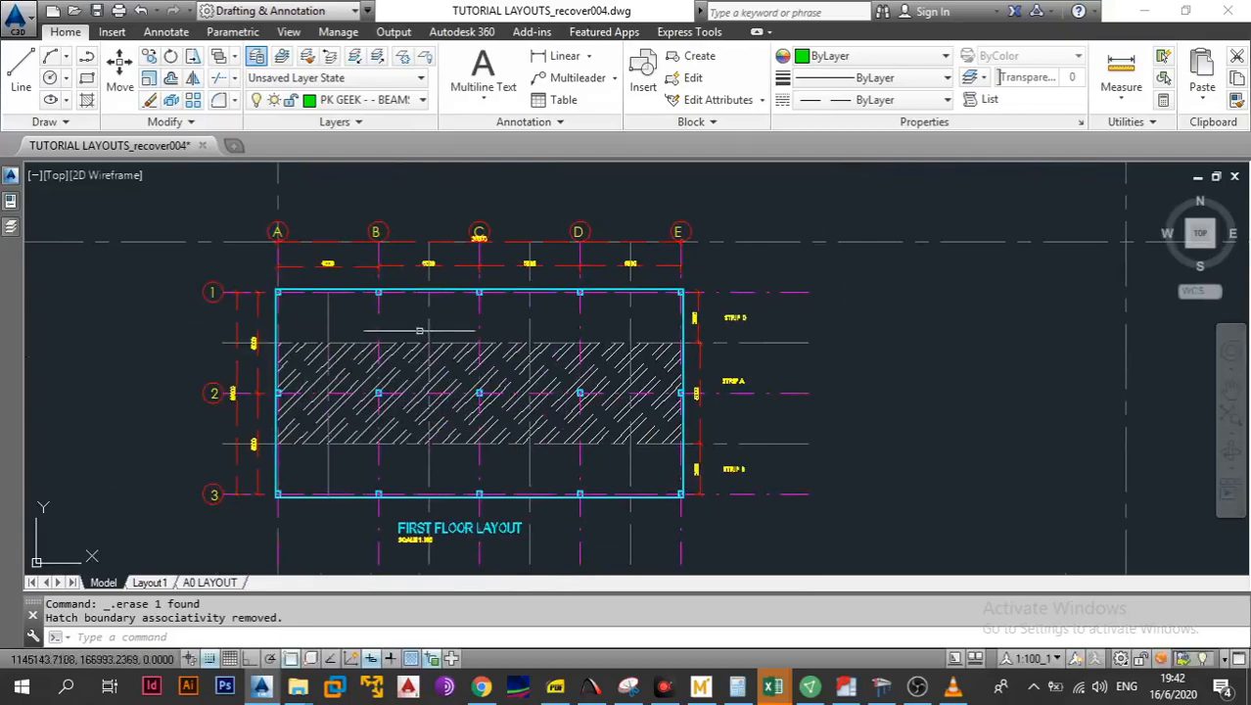
scroll(470, 479, down, 3)
scroll(507, 466, up, 2)
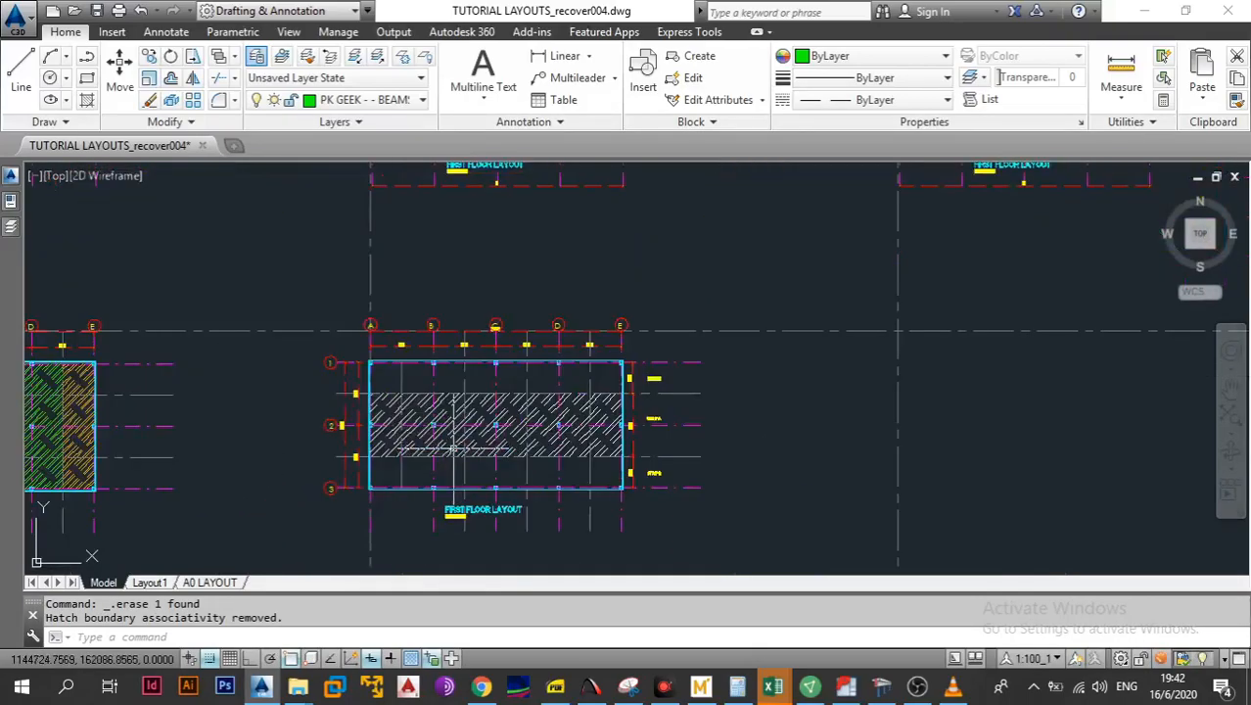
drag(510, 471, 468, 538)
mouse_move(463, 362)
mouse_down()
mouse_move(442, 456)
mouse_move(432, 344)
mouse_up()
Erase the STRIP C and STRIP B labels together with the width dimensions of those two outer strips
scroll(519, 399, up, 4)
scroll(519, 399, down, 2)
scroll(580, 352, up, 2)
click(172, 99)
click(704, 336)
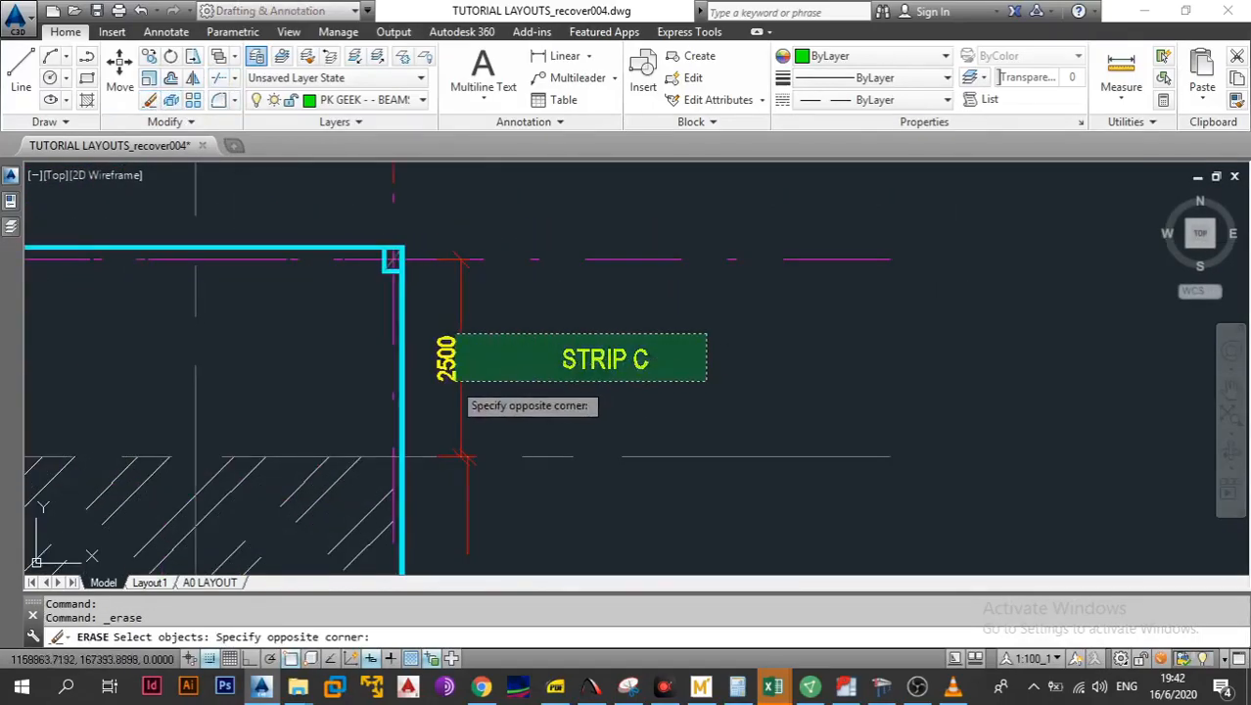
click(465, 382)
scroll(491, 262, down, 3)
click(630, 421)
click(459, 468)
scroll(519, 403, down, 2)
scroll(686, 372, down, 3)
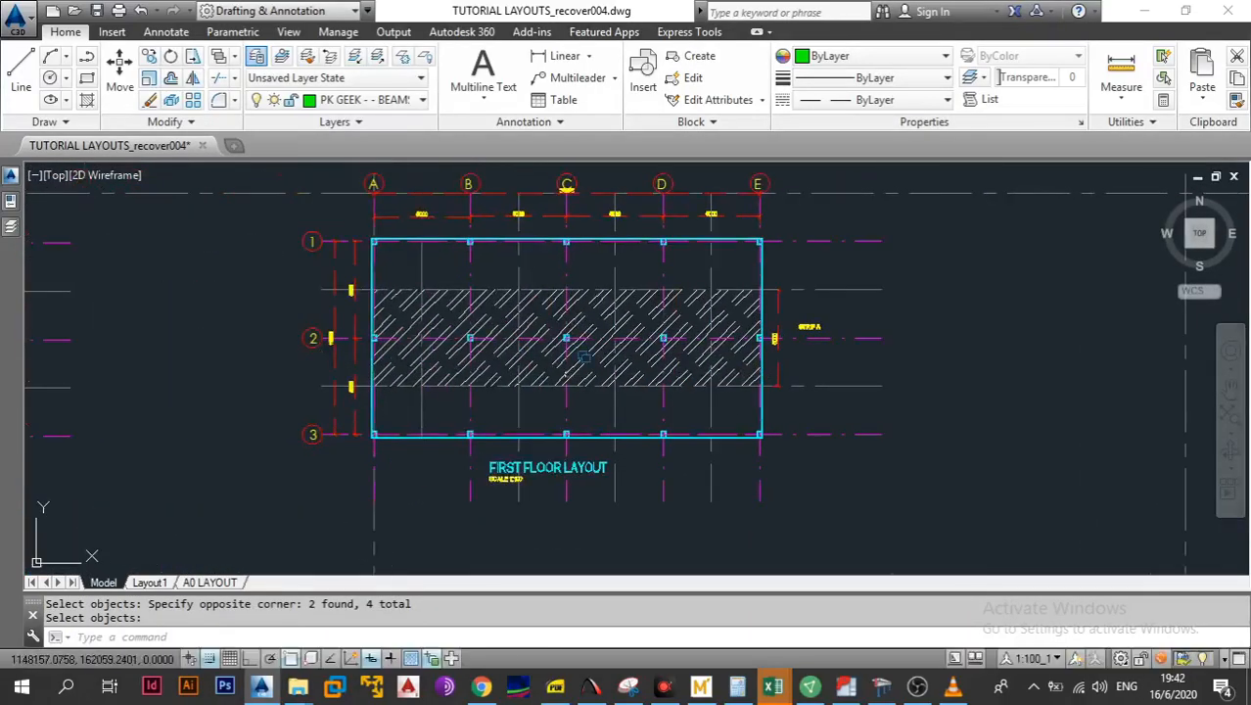
Add a vertical linear dimension beside grid A from gridline 2 to the upper edge of the central strip
scroll(382, 323, up, 4)
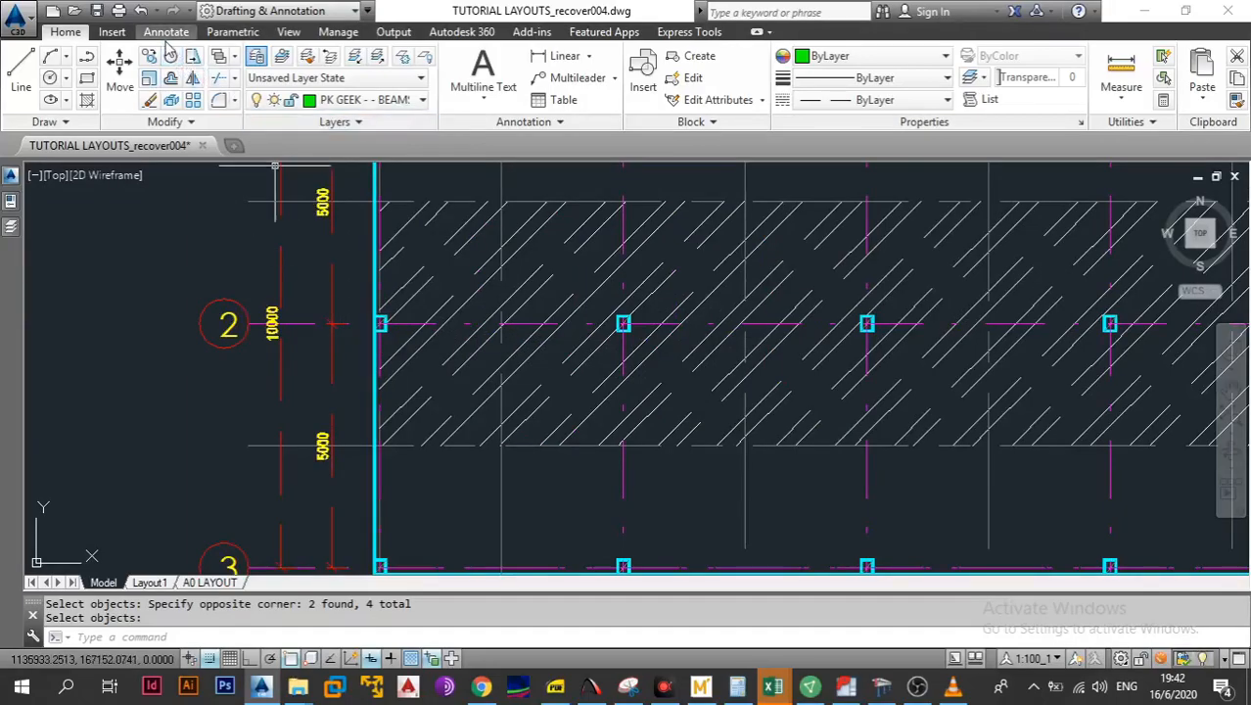
click(165, 31)
click(359, 96)
scroll(373, 306, up, 3)
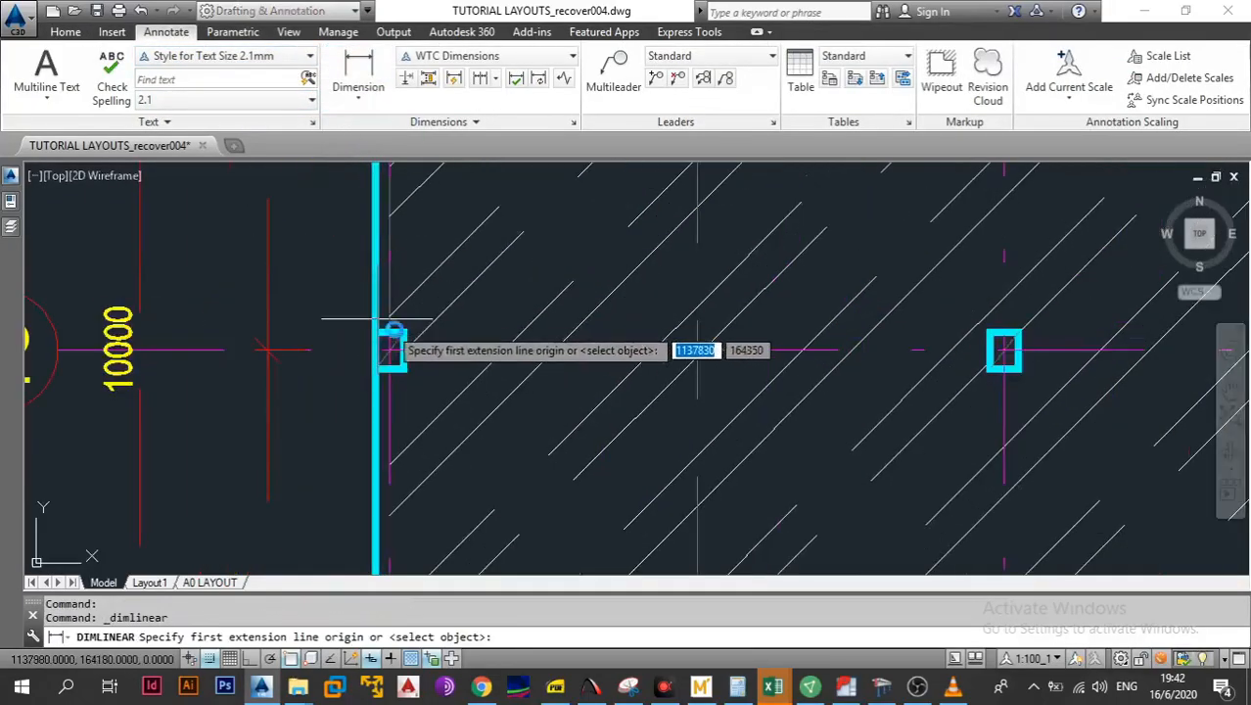
click(388, 349)
scroll(390, 328, down, 3)
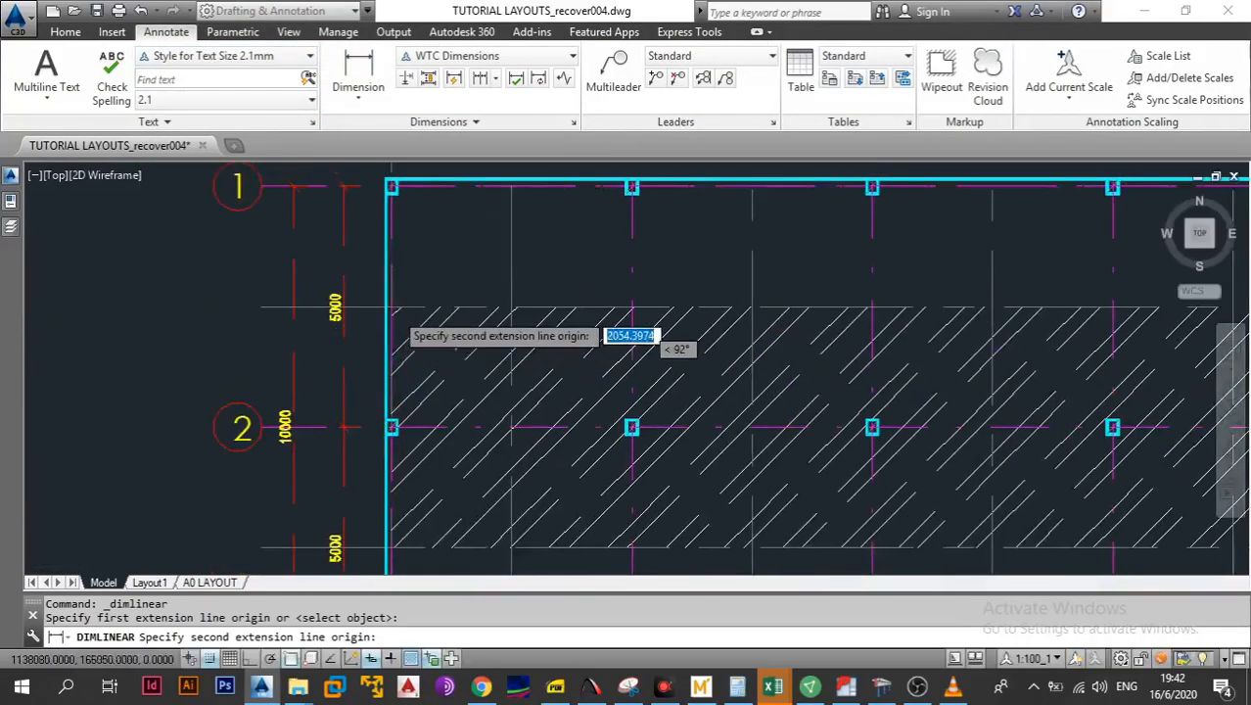
scroll(391, 325, up, 3)
click(391, 302)
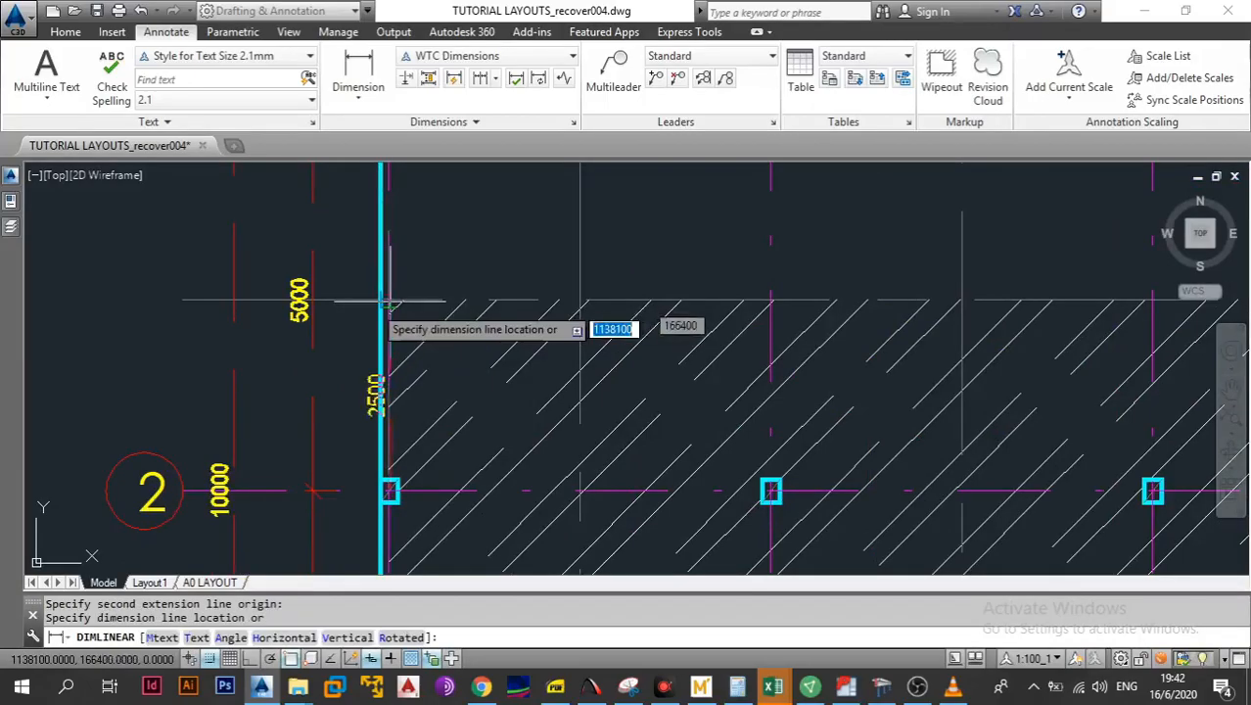
click(348, 333)
Add a matching linear dimension from gridline 2 to the lower edge of the central strip, in line with the upper one
right_click(355, 450)
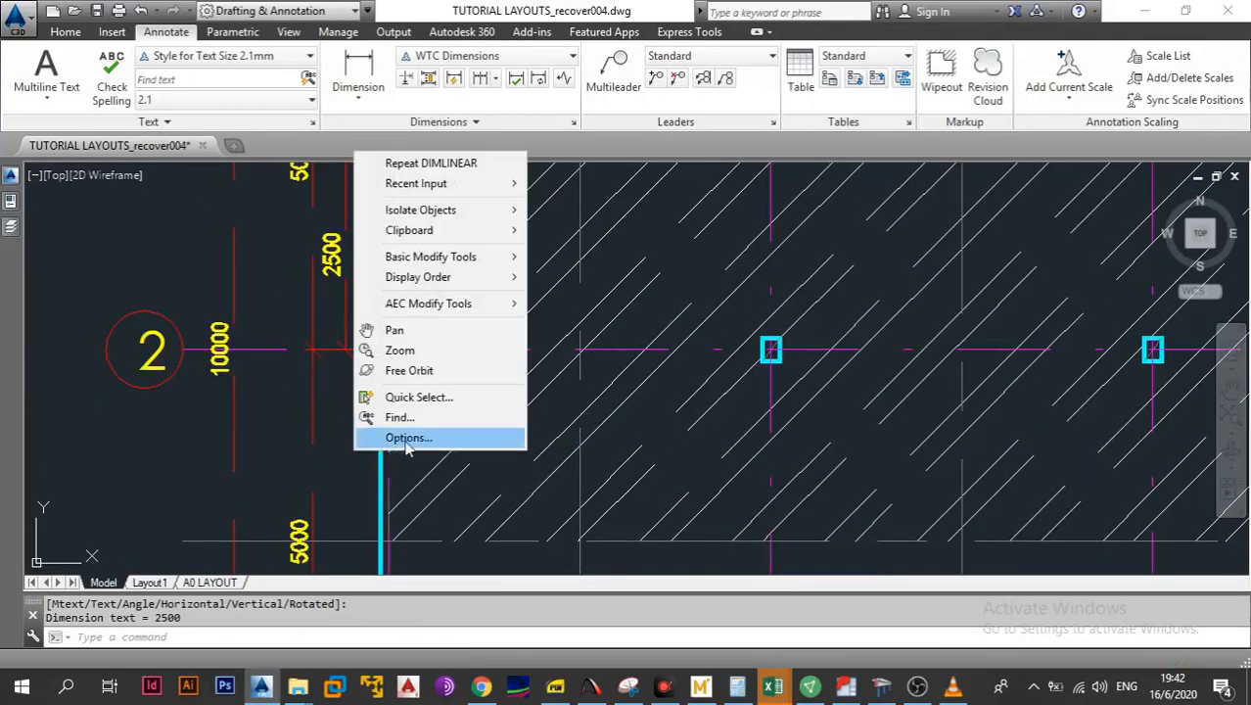
click(431, 163)
click(389, 349)
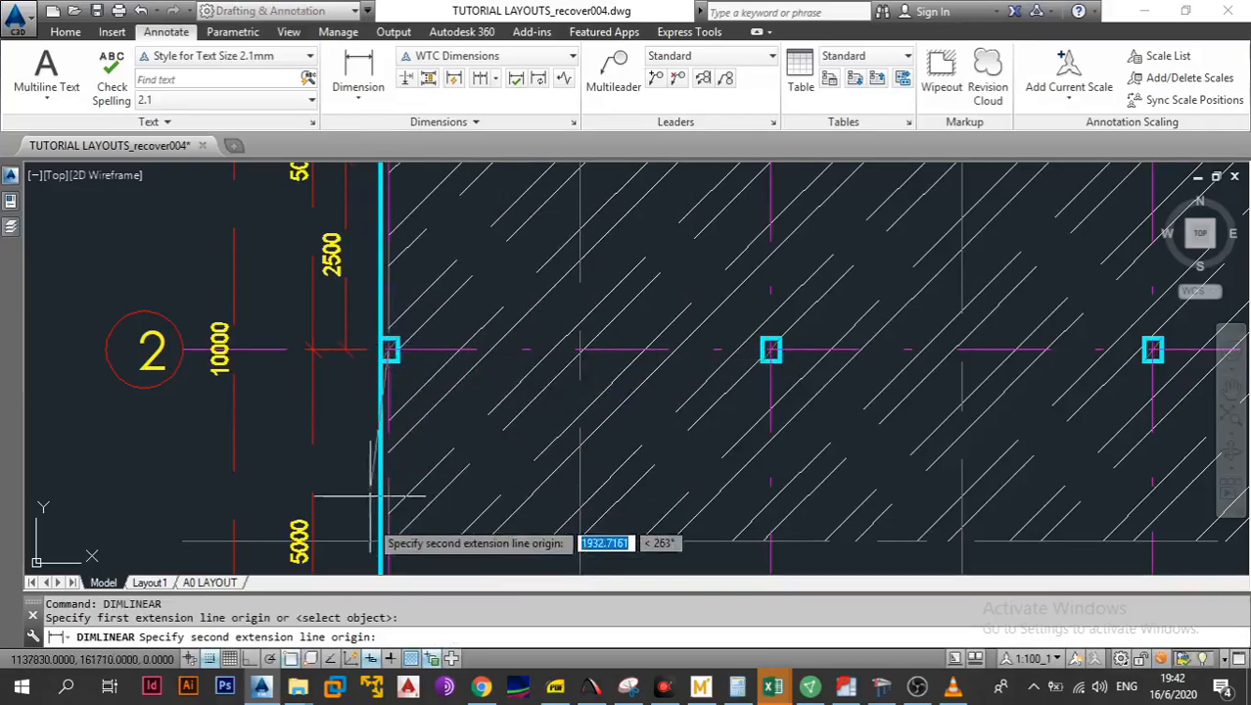
click(381, 537)
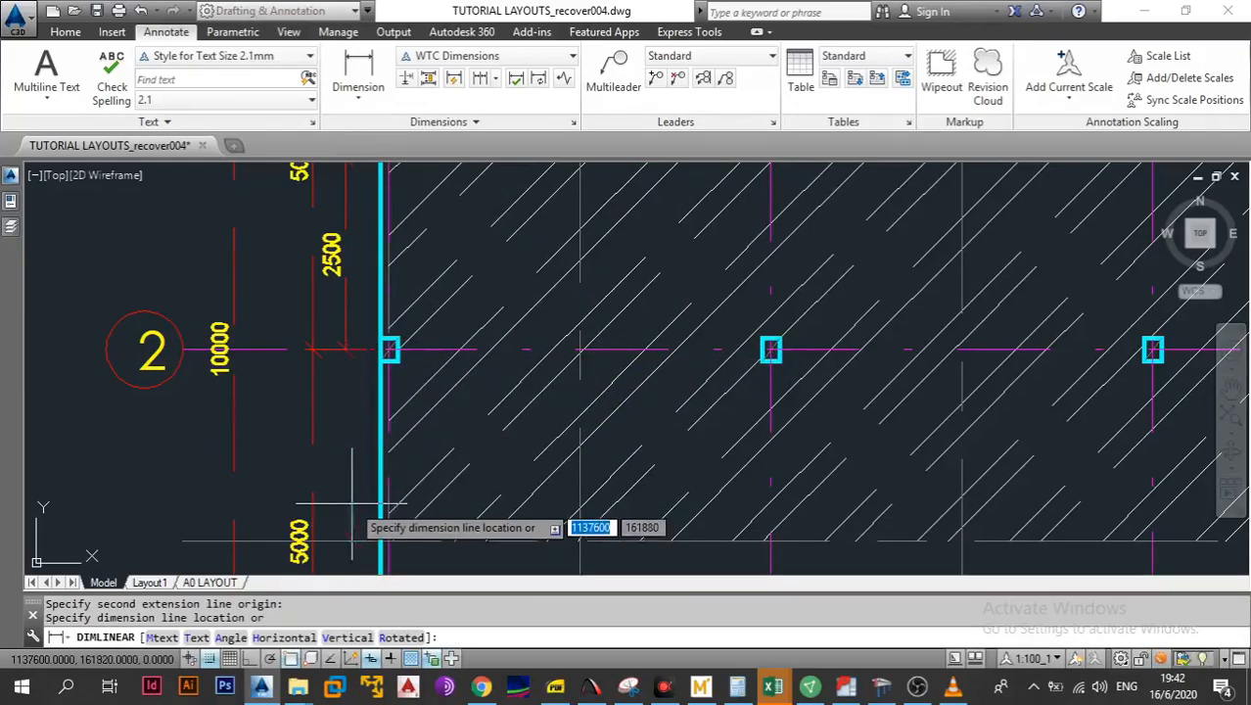
click(345, 372)
scroll(352, 347, down, 2)
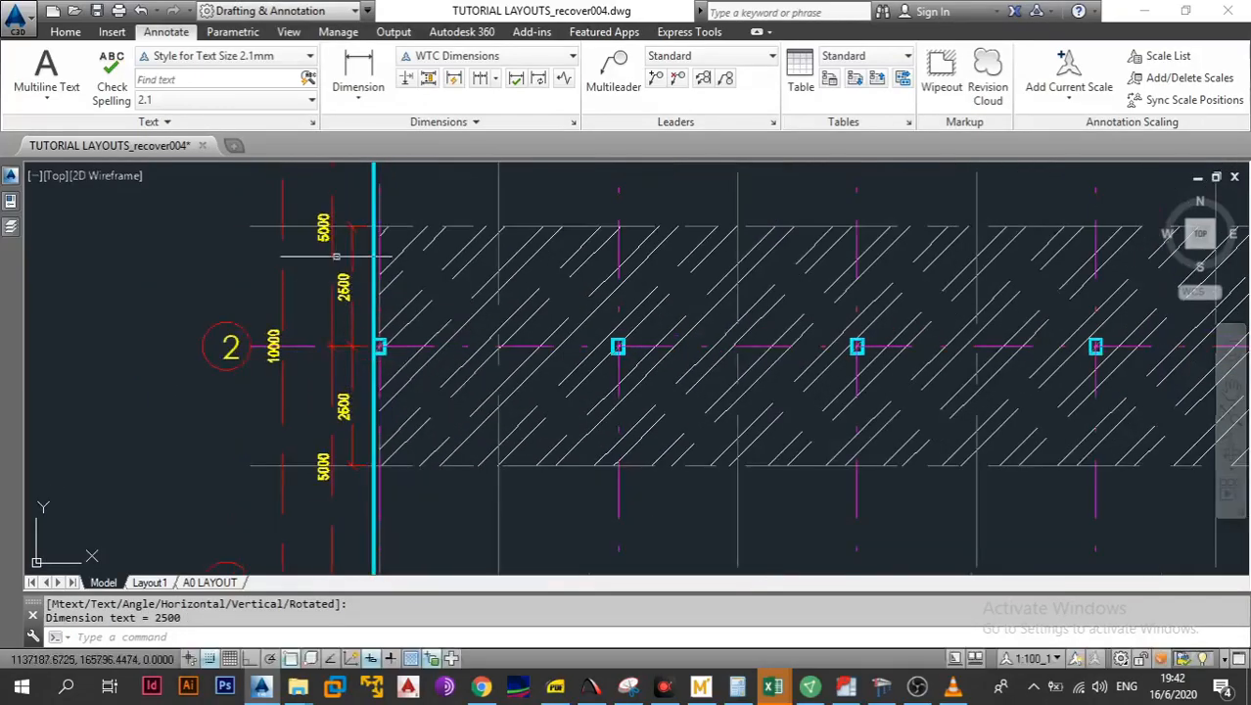
scroll(320, 241, up, 2)
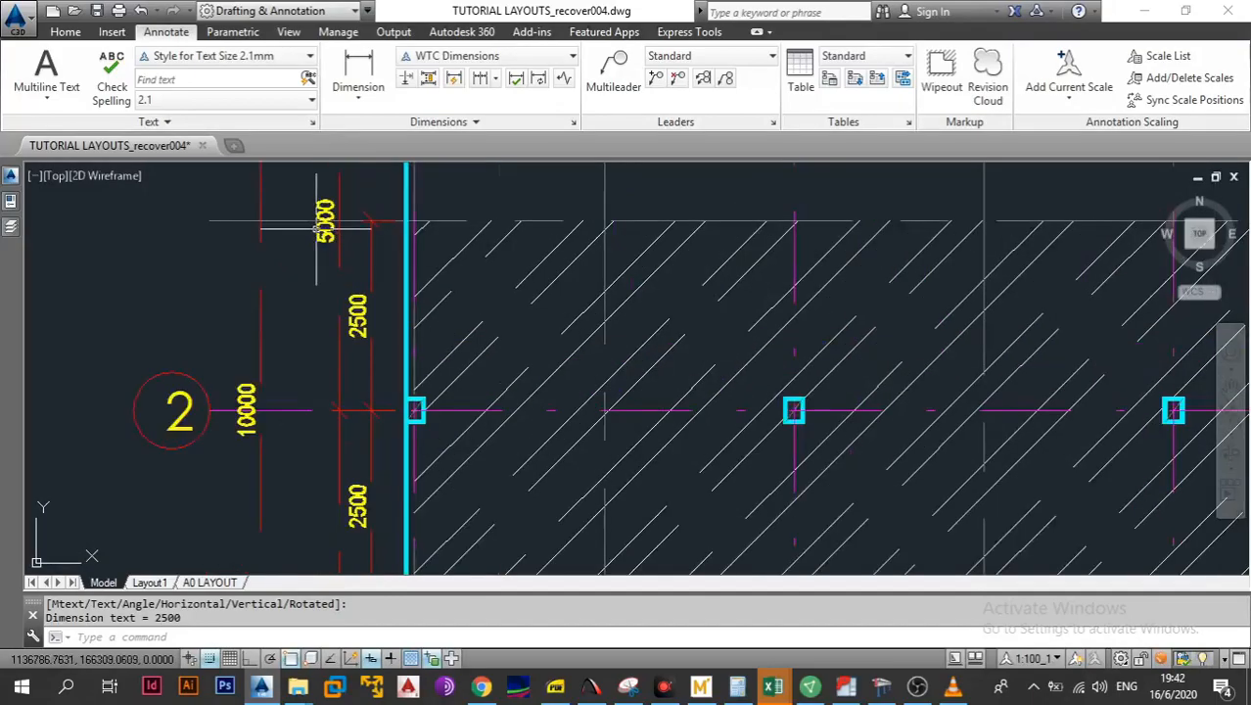
Erase the two 5000 mm grid spacing dimensions beside grid A, between gridlines 1–2 and 2–3
click(65, 31)
click(149, 100)
scroll(328, 232, up, 3)
click(315, 221)
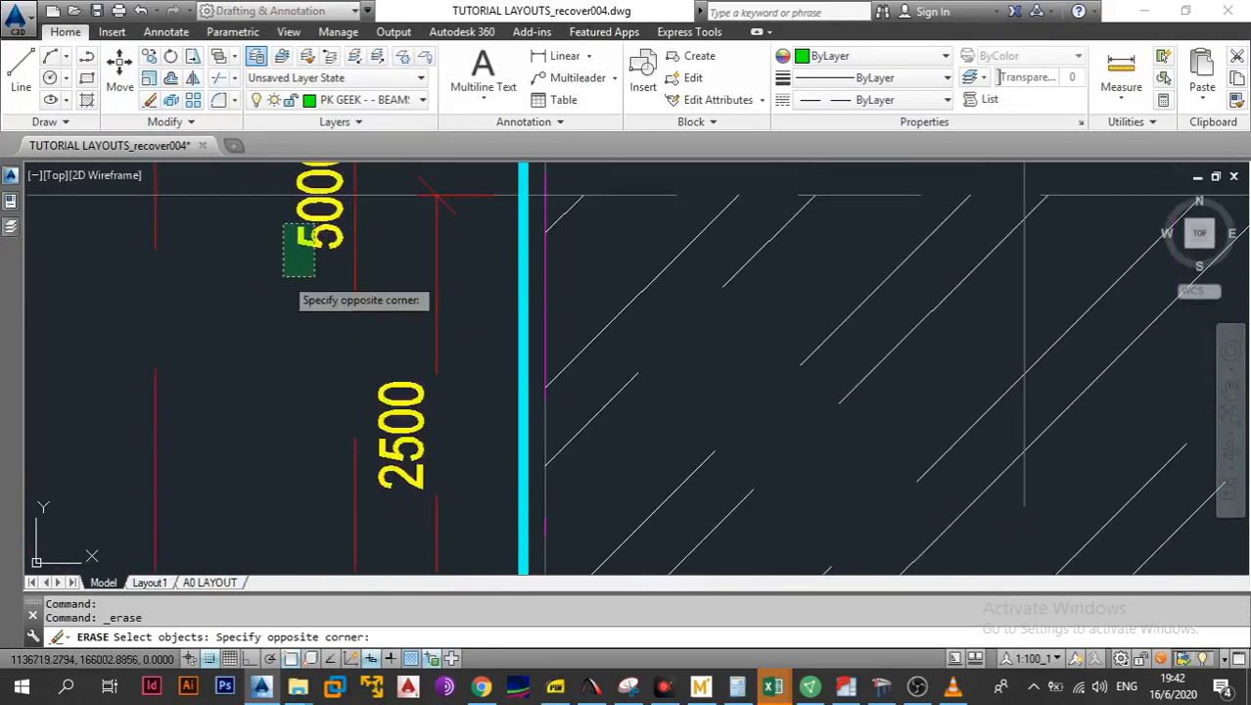
click(291, 267)
scroll(294, 255, down, 2)
scroll(332, 435, up, 3)
click(301, 405)
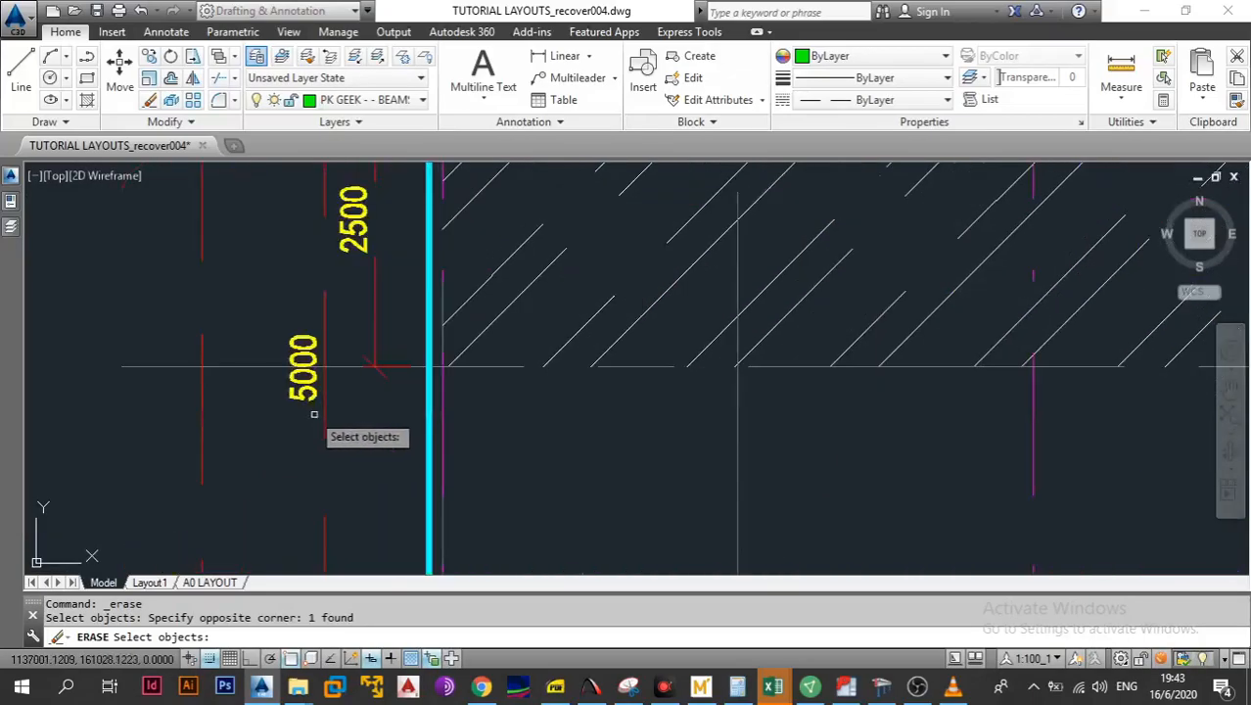
click(301, 392)
scroll(323, 363, down, 4)
scroll(313, 380, up, 3)
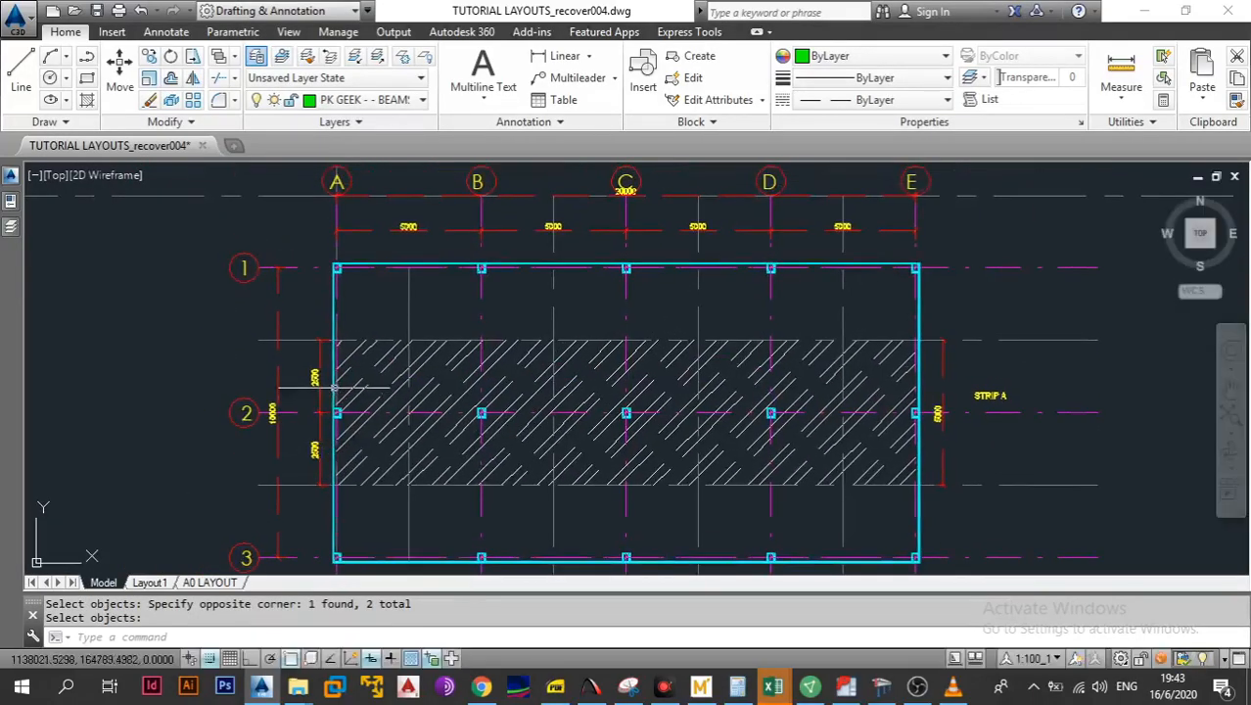
Add a vertical linear dimension across the full central strip width, placed outside the two 2500 mm dimensions beside grid A
scroll(333, 323, down, 1)
scroll(315, 382, up, 1)
click(167, 32)
click(358, 98)
click(366, 129)
scroll(360, 250, up, 2)
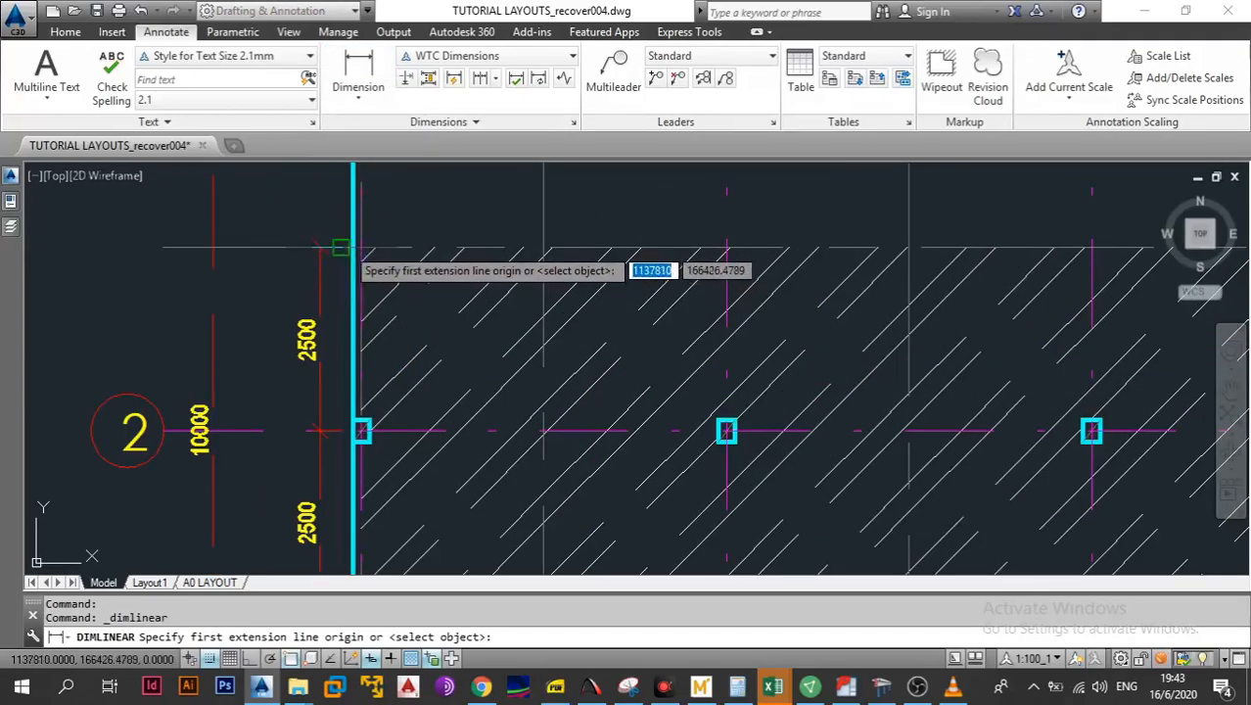
click(360, 252)
scroll(336, 344, down, 3)
scroll(340, 460, up, 3)
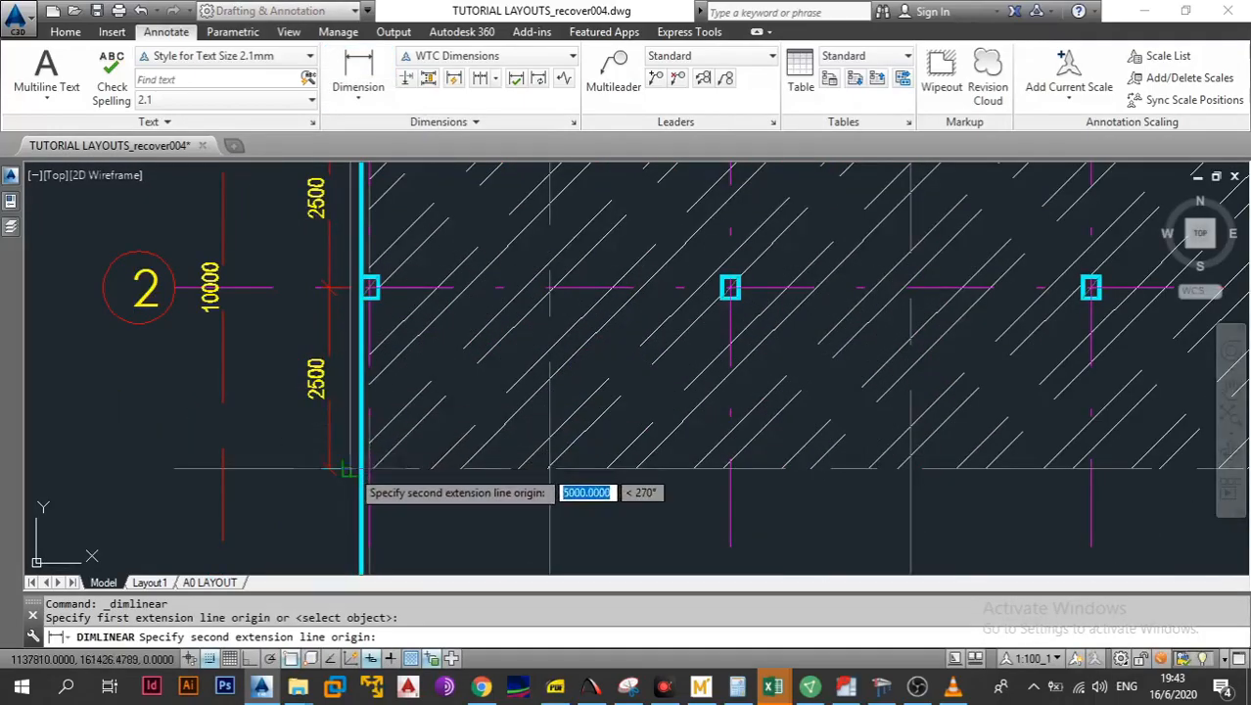
click(333, 451)
click(287, 432)
scroll(343, 380, down, 4)
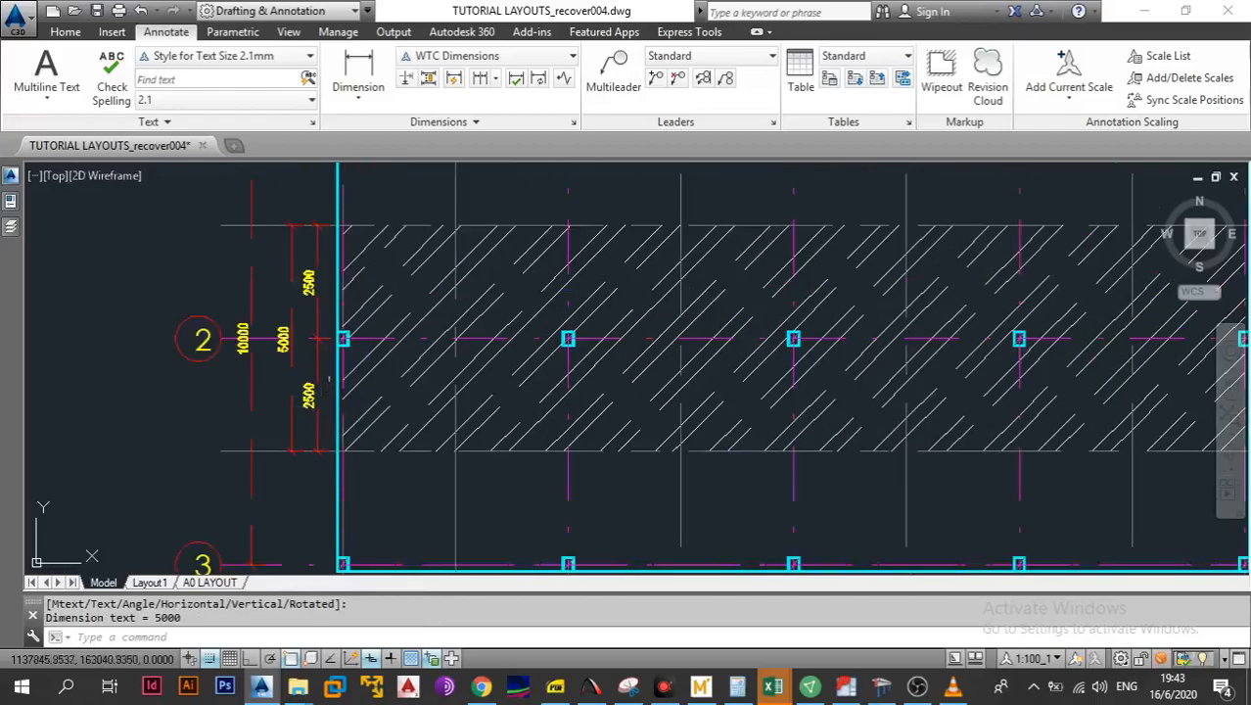
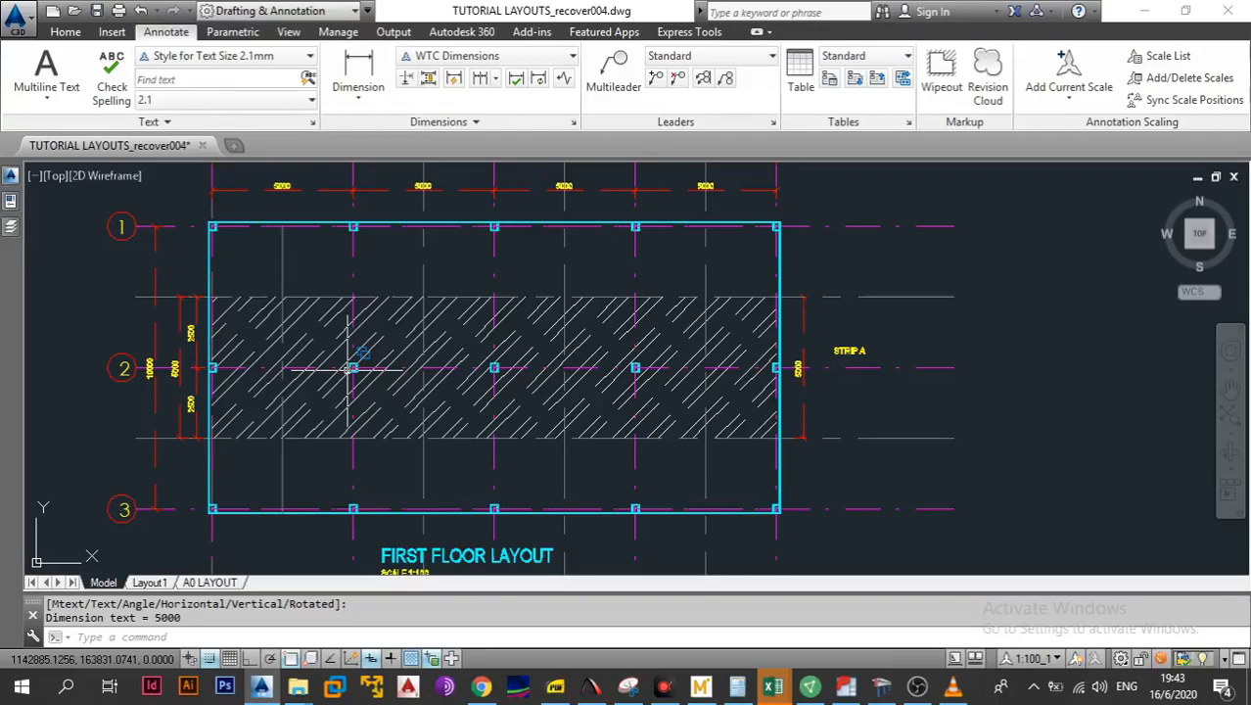
Switch to Prokon's Continuous Beam input, clear the existing data for section 1 and set its Bw to 5000 mm
click(892, 690)
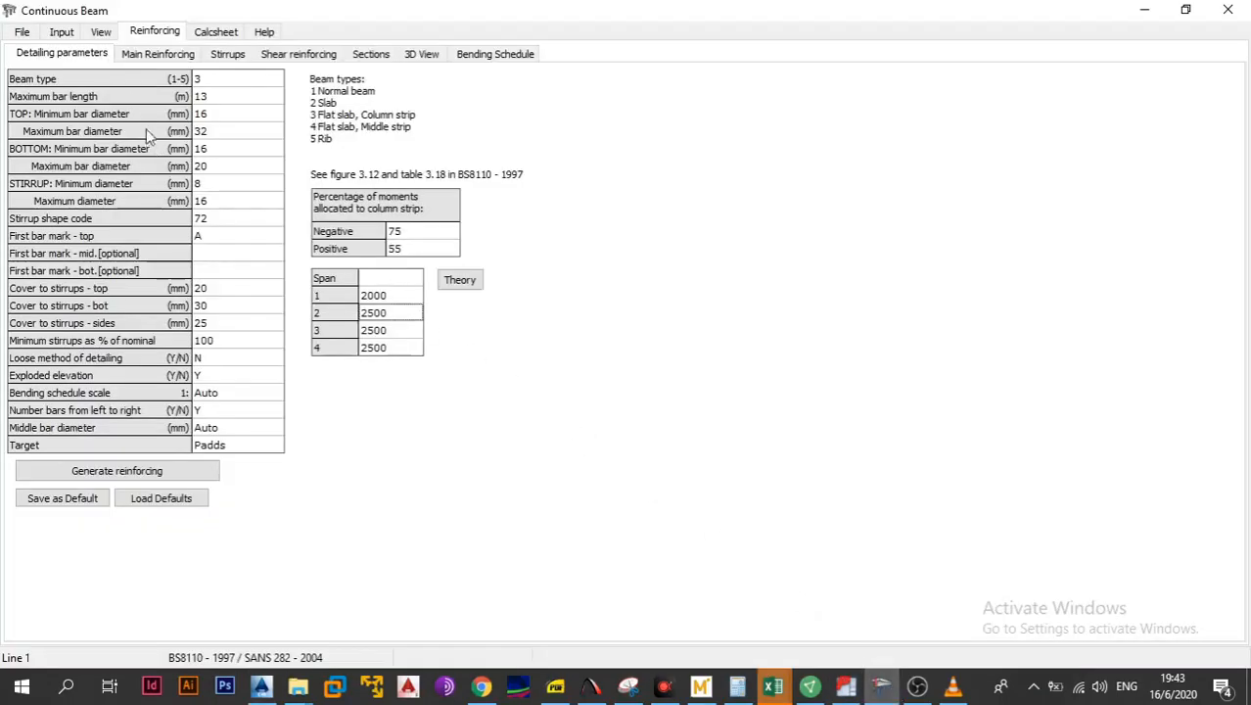
click(64, 31)
click(101, 54)
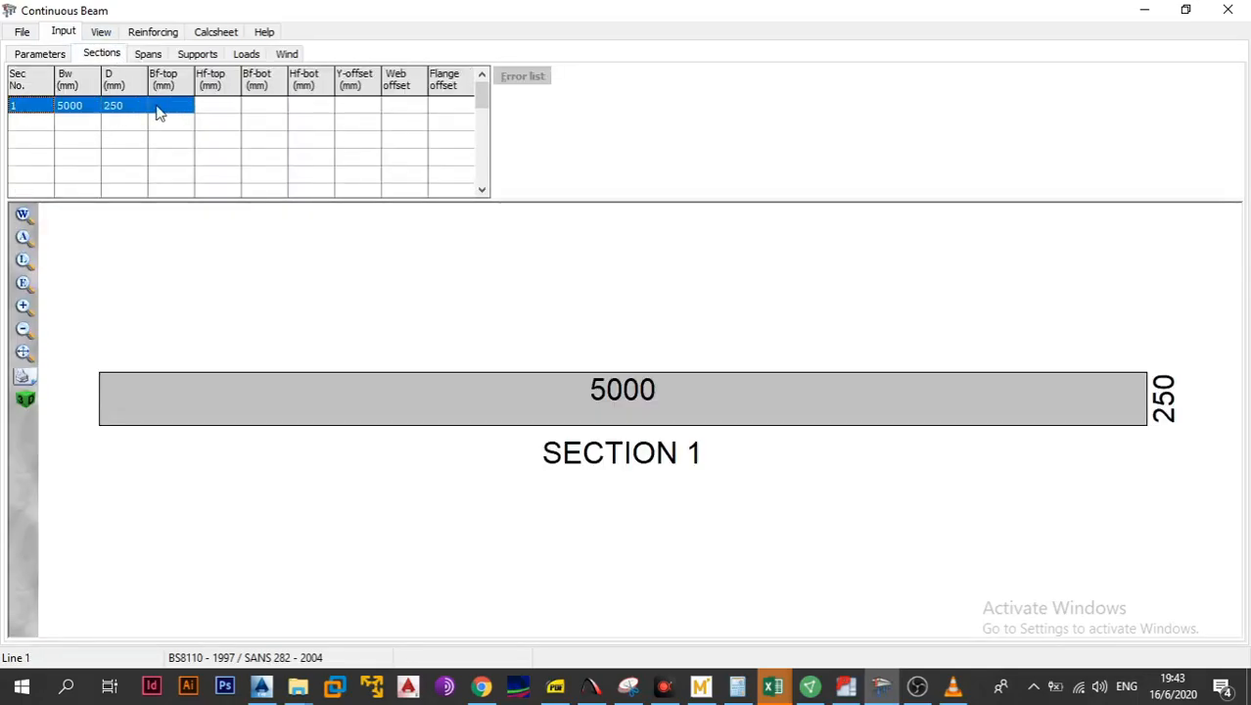
key(Delete)
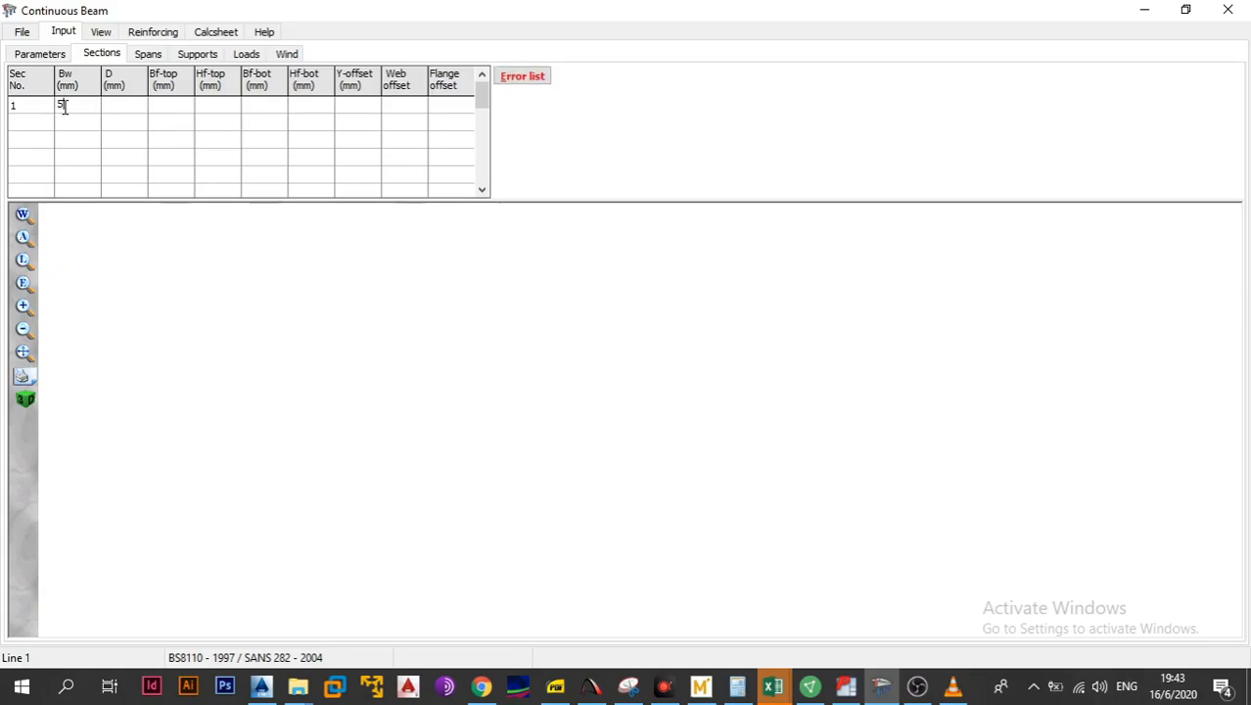
click(73, 121)
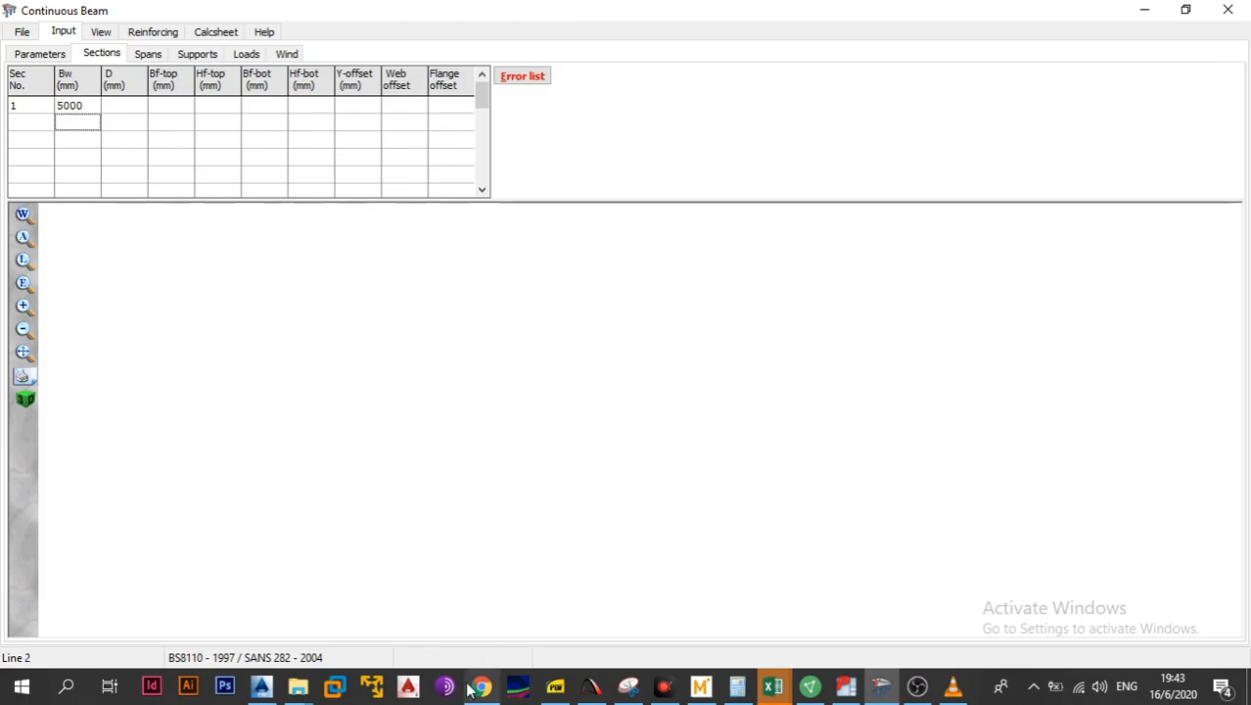
Switch to the AutoCAD drawing to review the strip layouts in both directions, and return to section 1's width in Prokon
click(261, 685)
drag(310, 301, 360, 302)
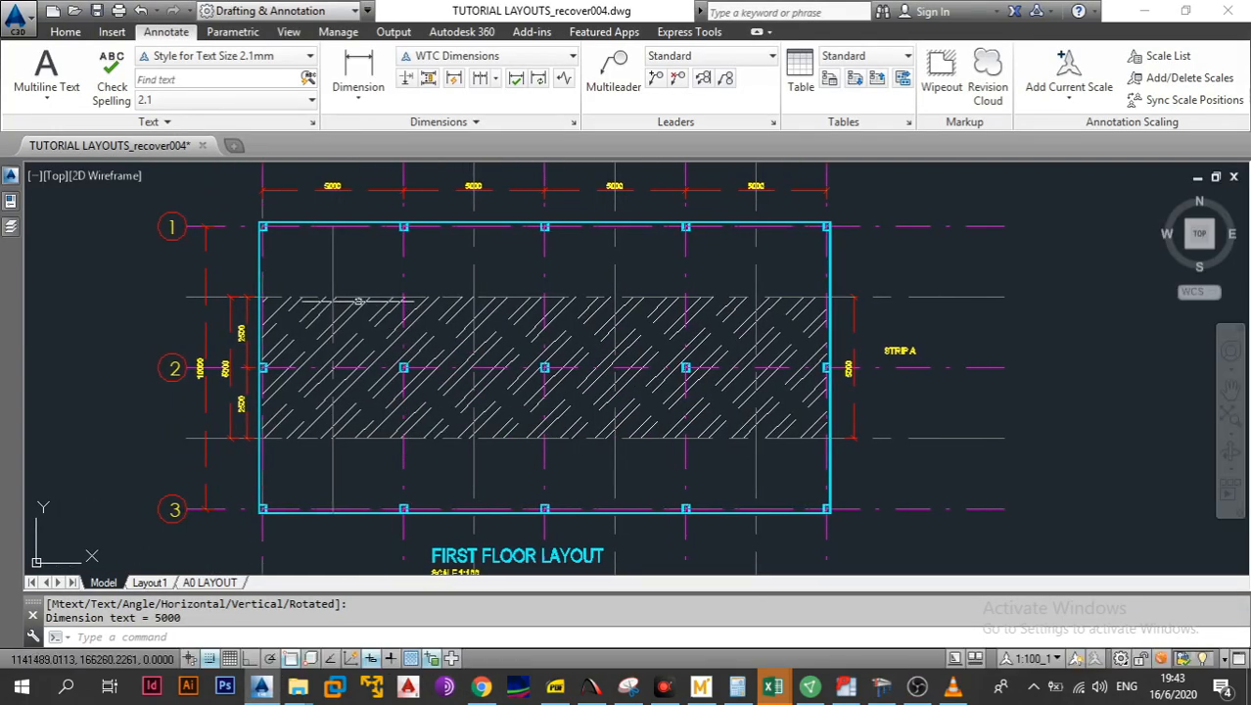
scroll(359, 312, down, 6)
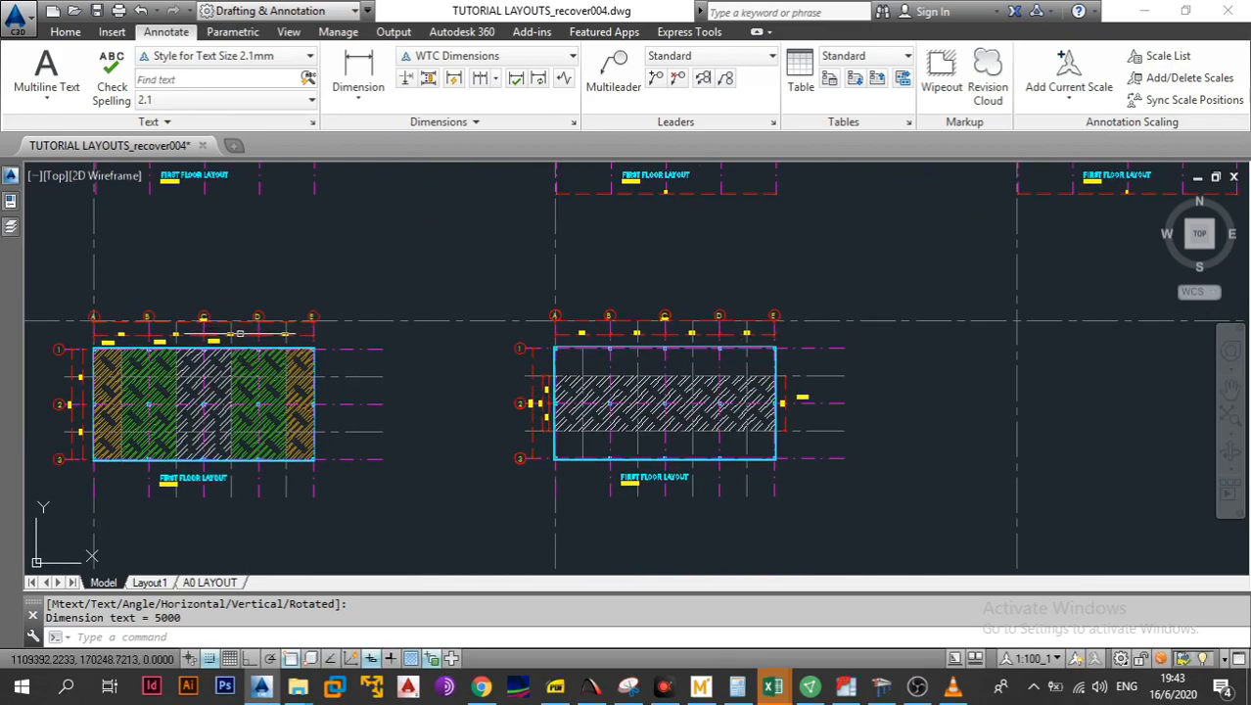
scroll(292, 367, up, 4)
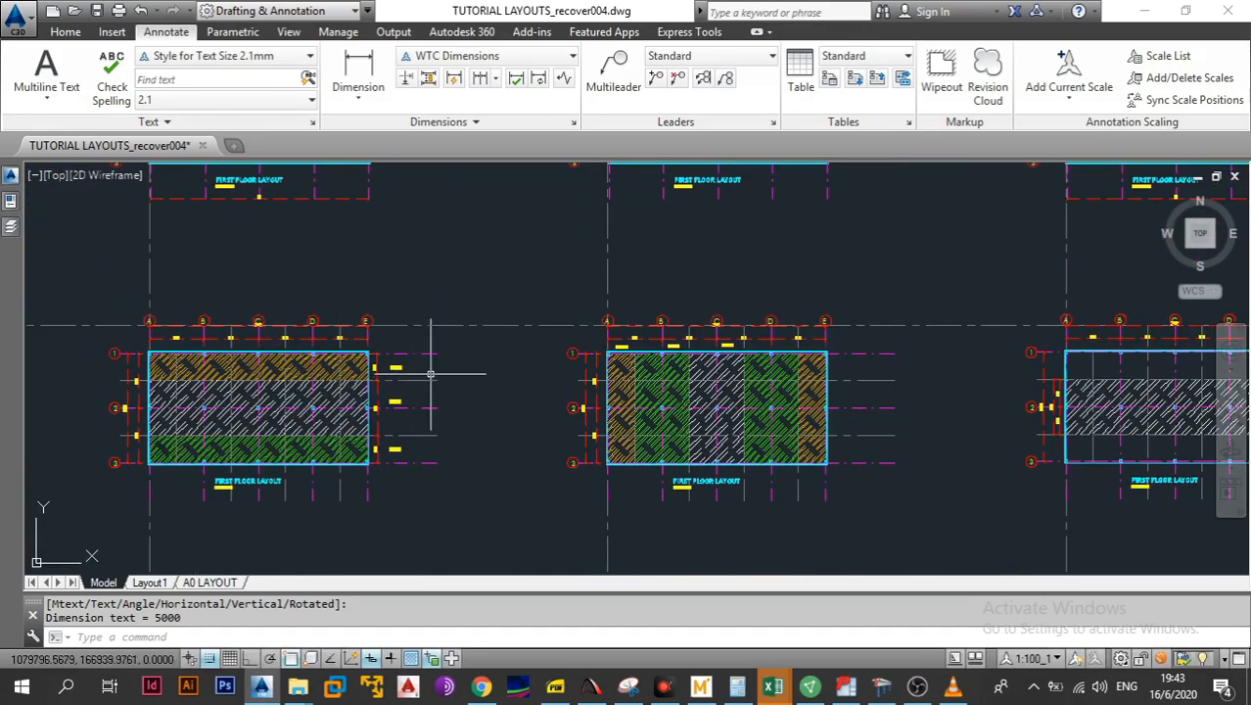
scroll(430, 373, up, 4)
click(881, 685)
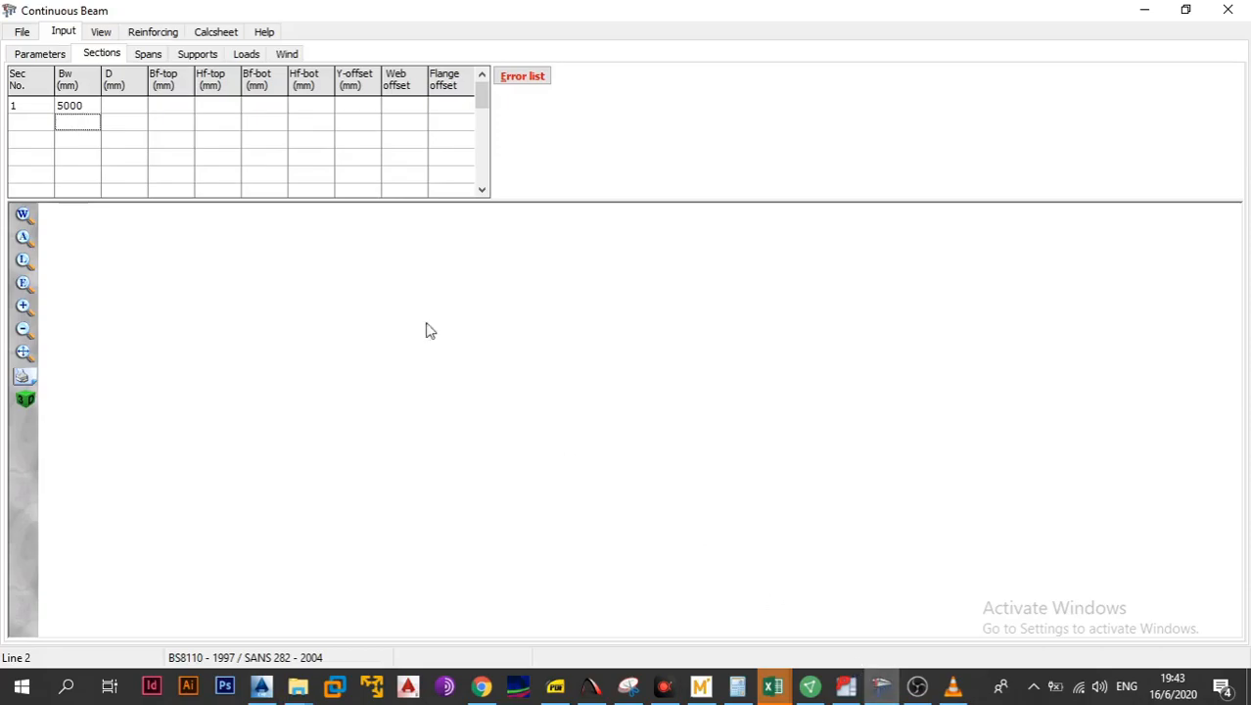
click(76, 109)
Switch to the AutoCAD drawing and examine the ESTABLISH THE COLUMN & MIDDLE STRIP reference against the isolated central strip layout
click(262, 688)
scroll(475, 308, down, 3)
drag(805, 309, 503, 443)
scroll(544, 421, down, 6)
scroll(654, 356, up, 6)
mouse_move(520, 400)
mouse_down()
mouse_move(679, 333)
mouse_move(589, 455)
mouse_move(521, 458)
mouse_up()
scroll(679, 333, down, 4)
scroll(554, 422, up, 2)
scroll(691, 357, up, 2)
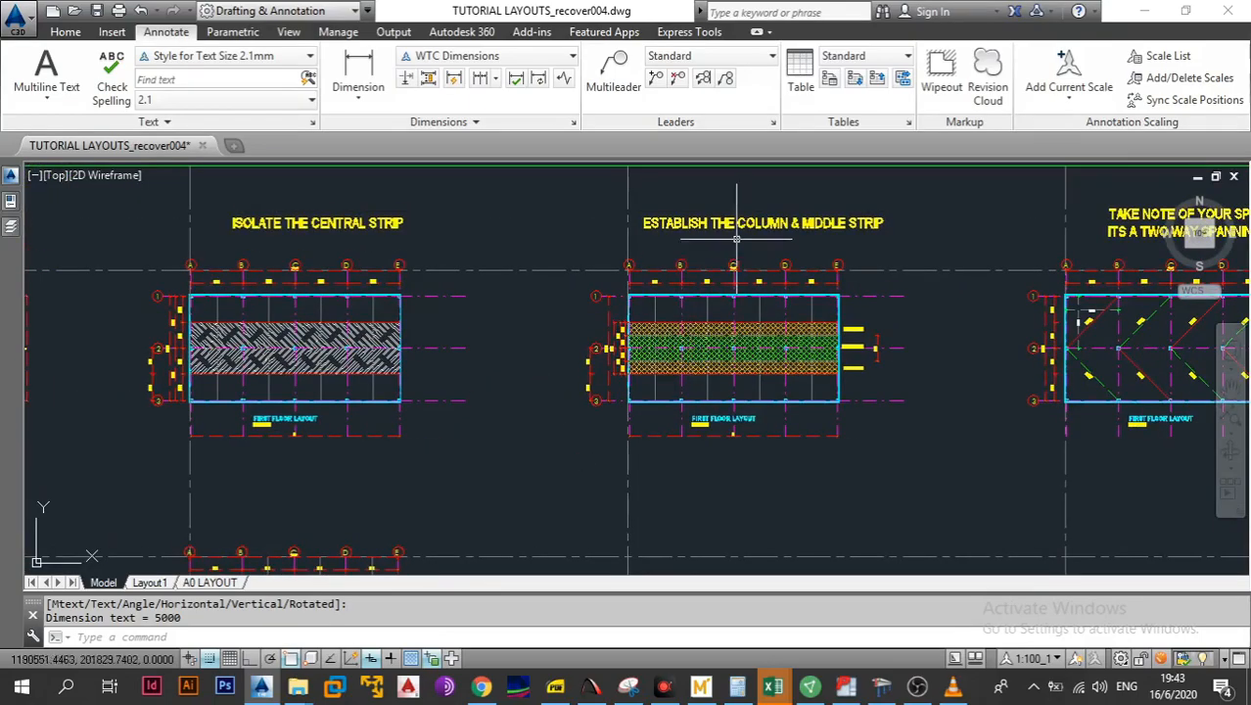
scroll(737, 238, up, 3)
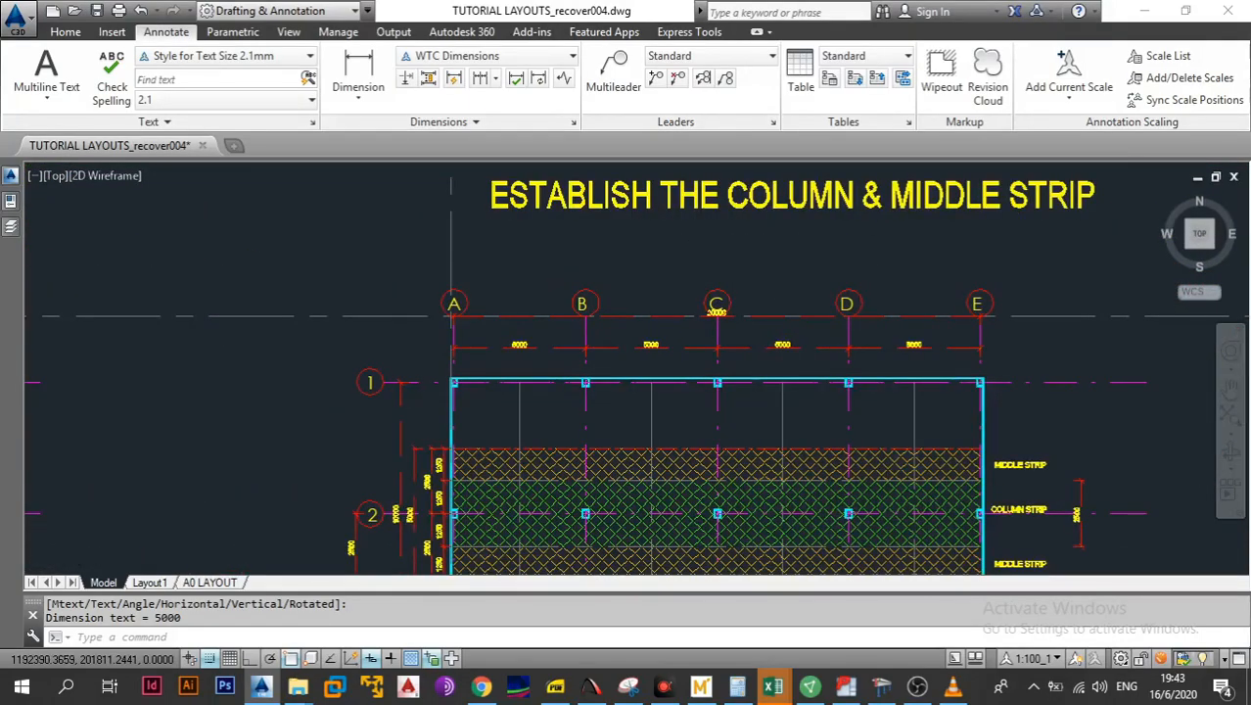
scroll(774, 236, down, 6)
drag(673, 332, 731, 296)
drag(626, 401, 619, 371)
scroll(551, 426, up, 6)
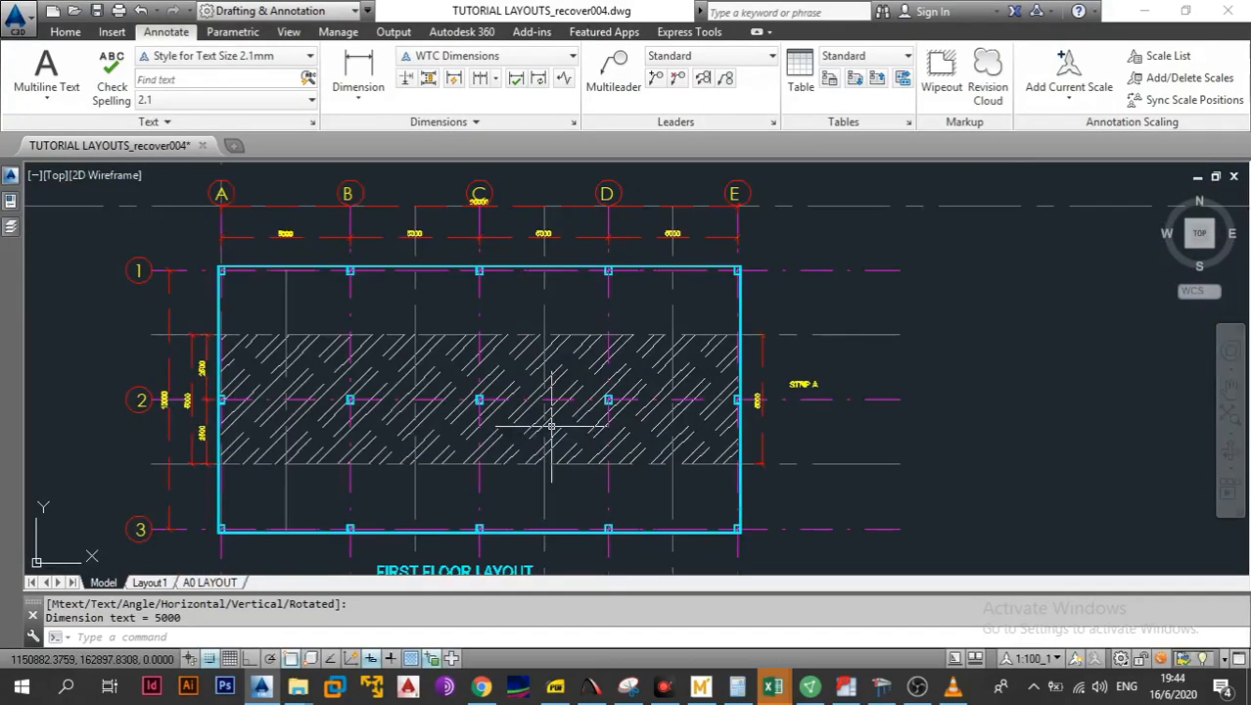
Copy the whole isolated central strip layout from its grid A reference point to the construction line intersection beneath the column and middle strip reference
scroll(544, 423, down, 4)
click(305, 294)
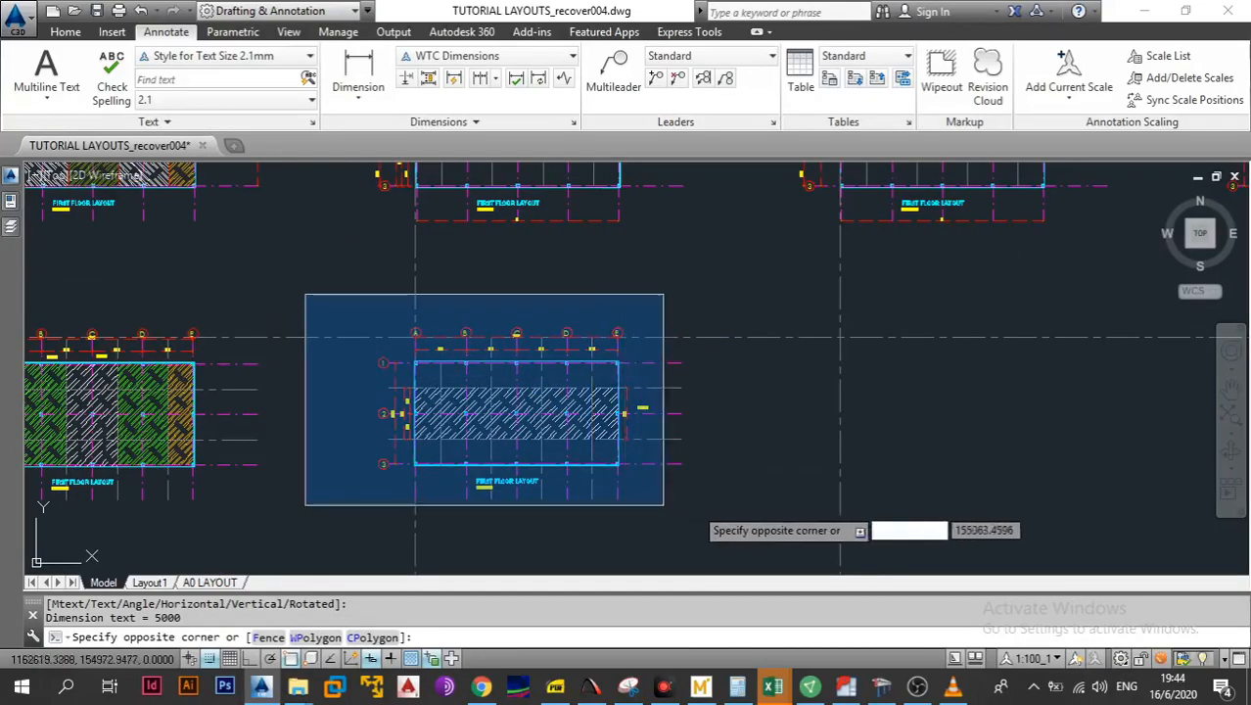
click(732, 519)
click(65, 32)
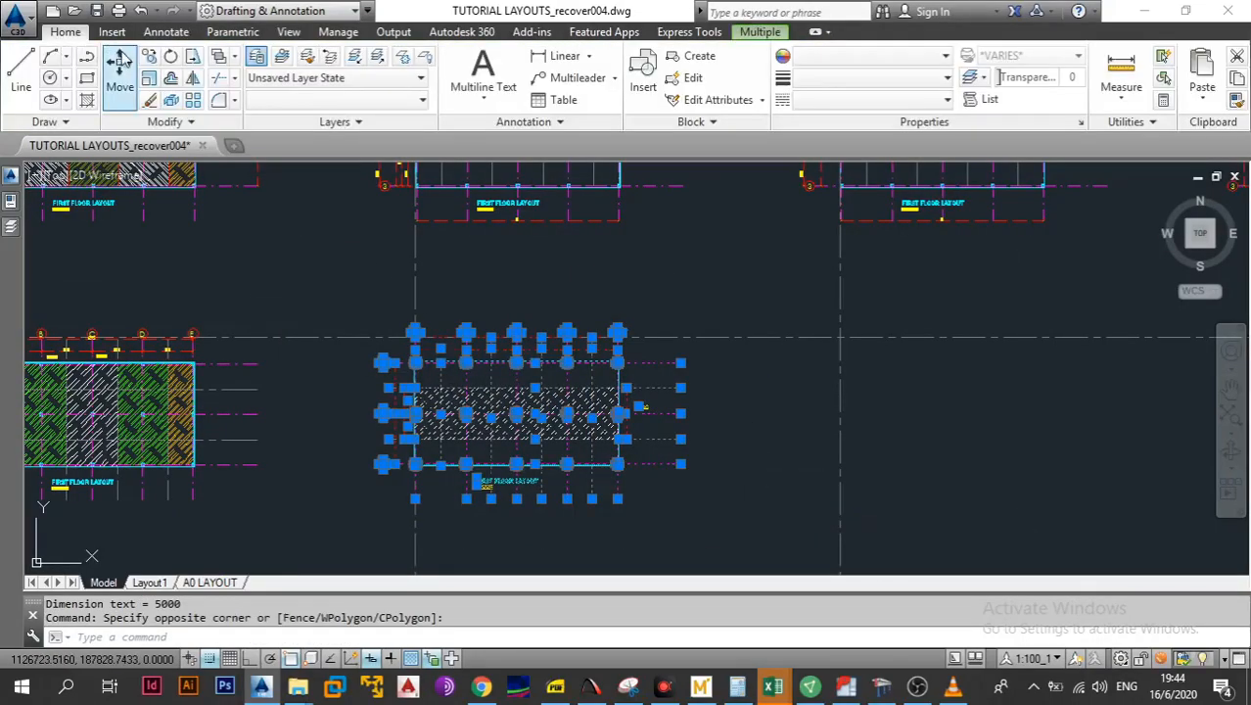
click(149, 78)
scroll(424, 338, up, 3)
scroll(427, 348, up, 2)
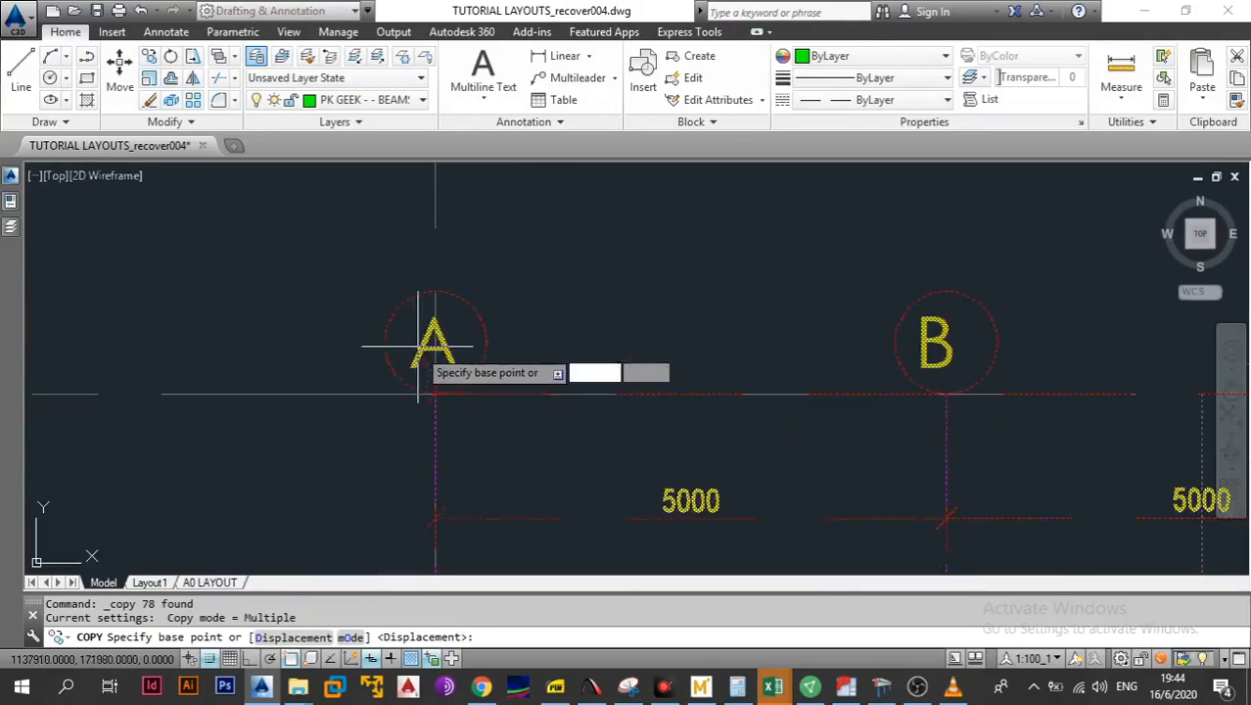
click(436, 394)
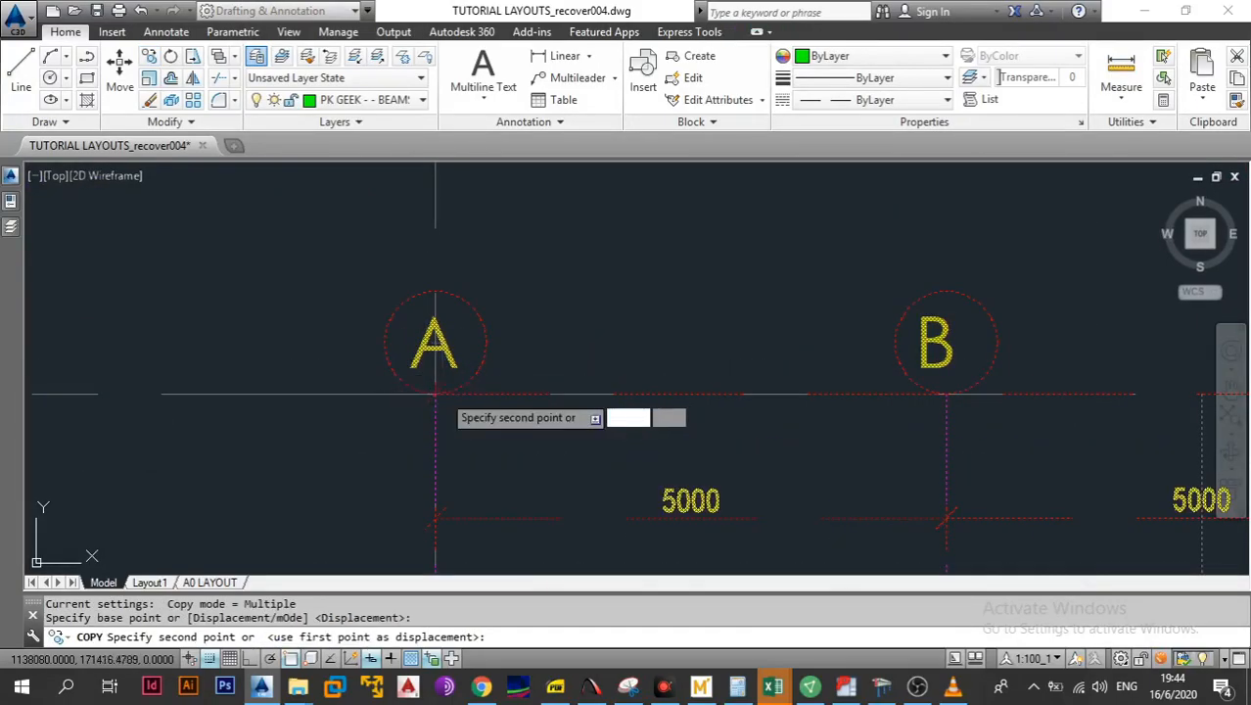
scroll(127, 382, down, 8)
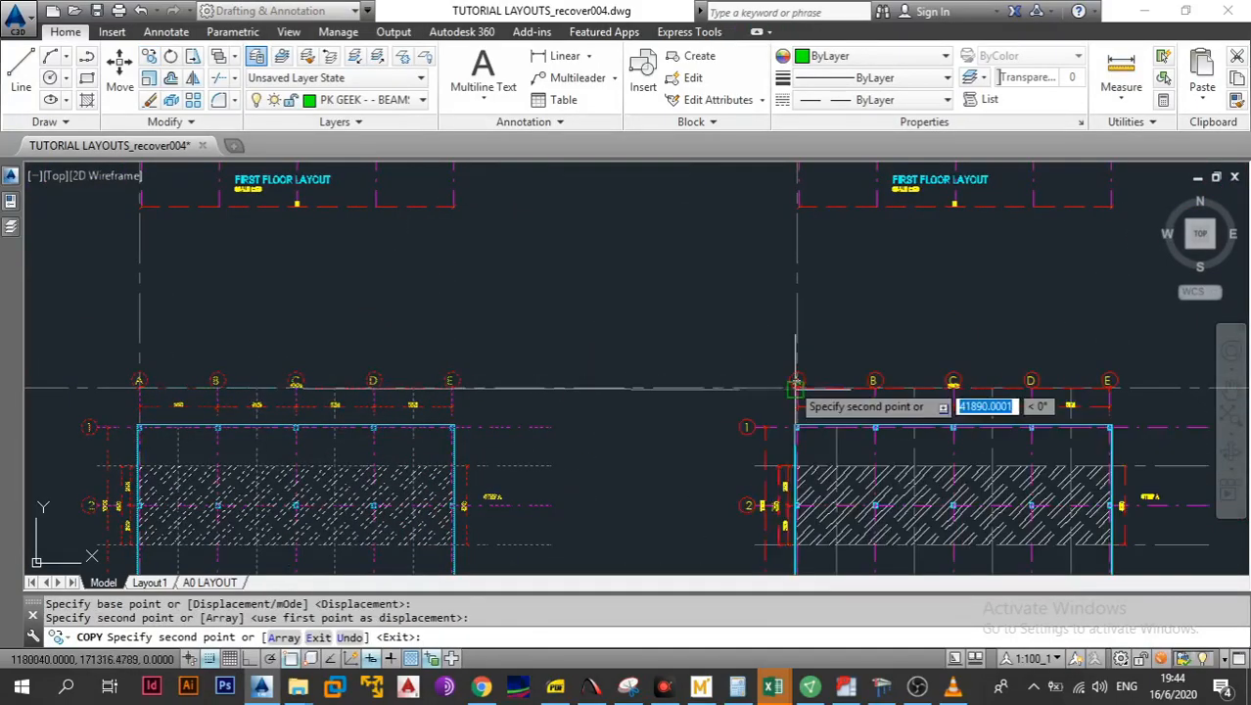
click(796, 389)
scroll(734, 401, down, 3)
key(Escape)
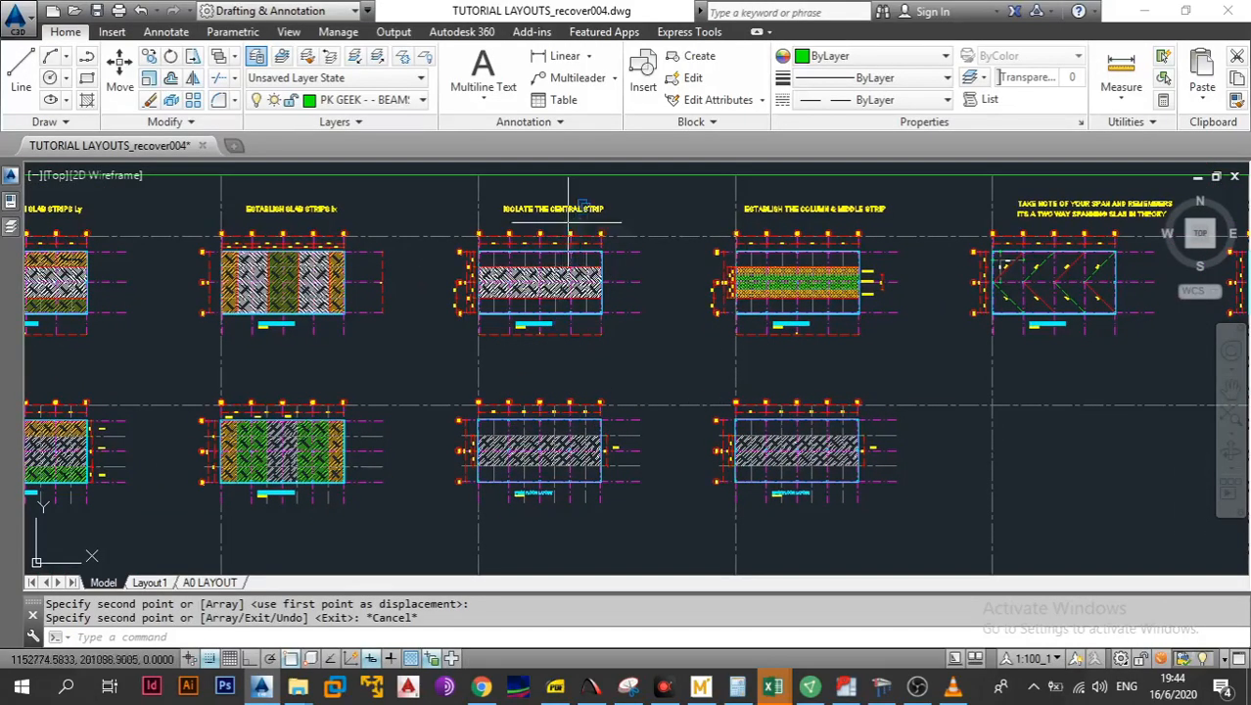
Compare the newly copied layout with the ESTABLISH THE COLUMN & MIDDLE STRIP reference layout above it
drag(736, 413, 596, 394)
scroll(647, 422, up, 4)
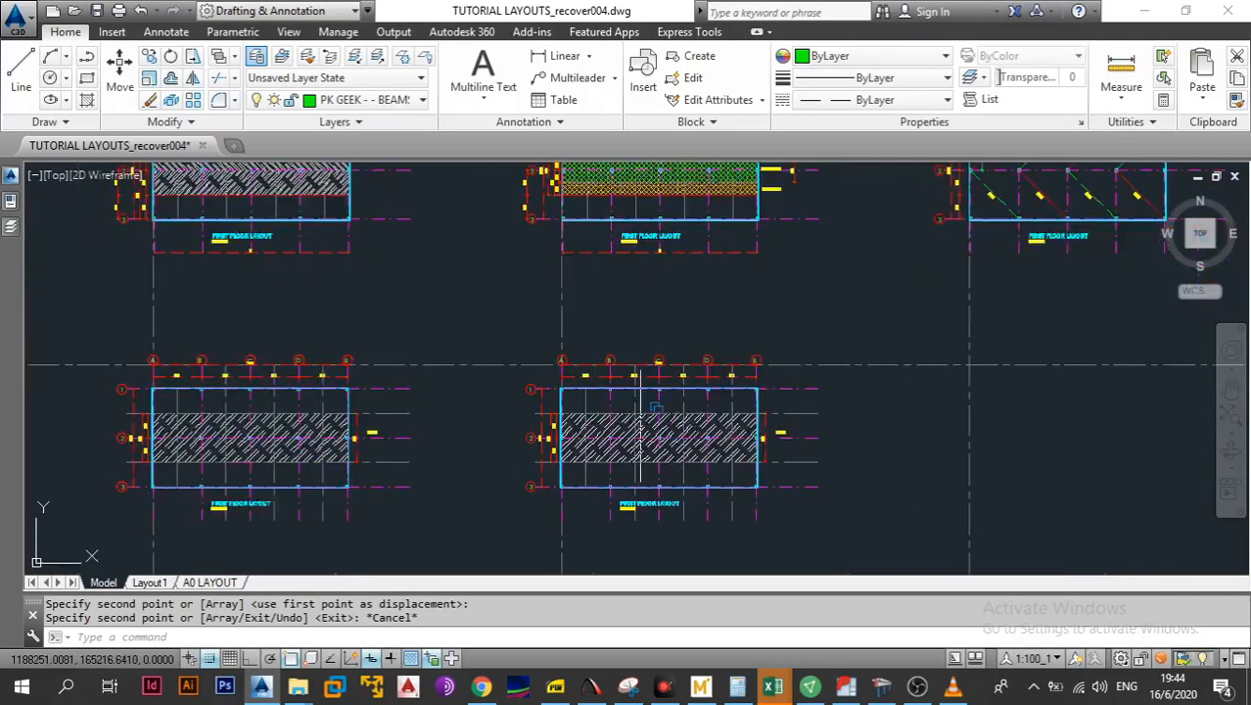
scroll(537, 466, up, 2)
scroll(551, 463, down, 6)
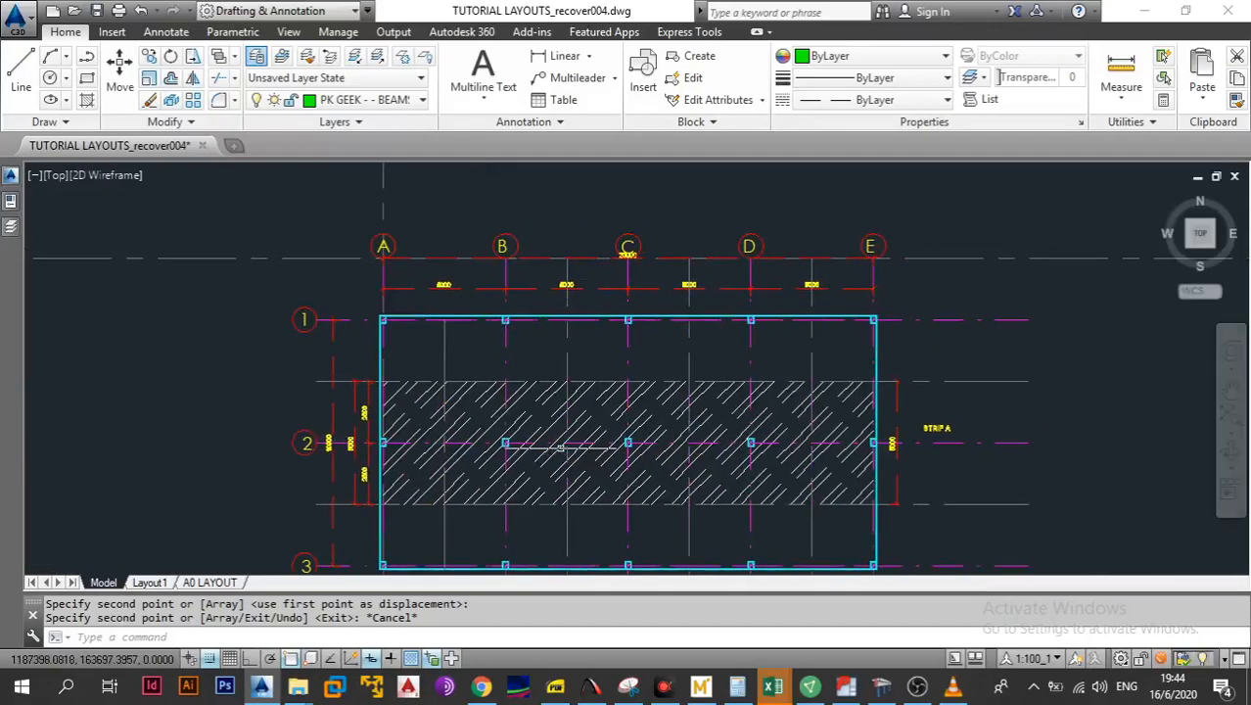
scroll(568, 349, up, 6)
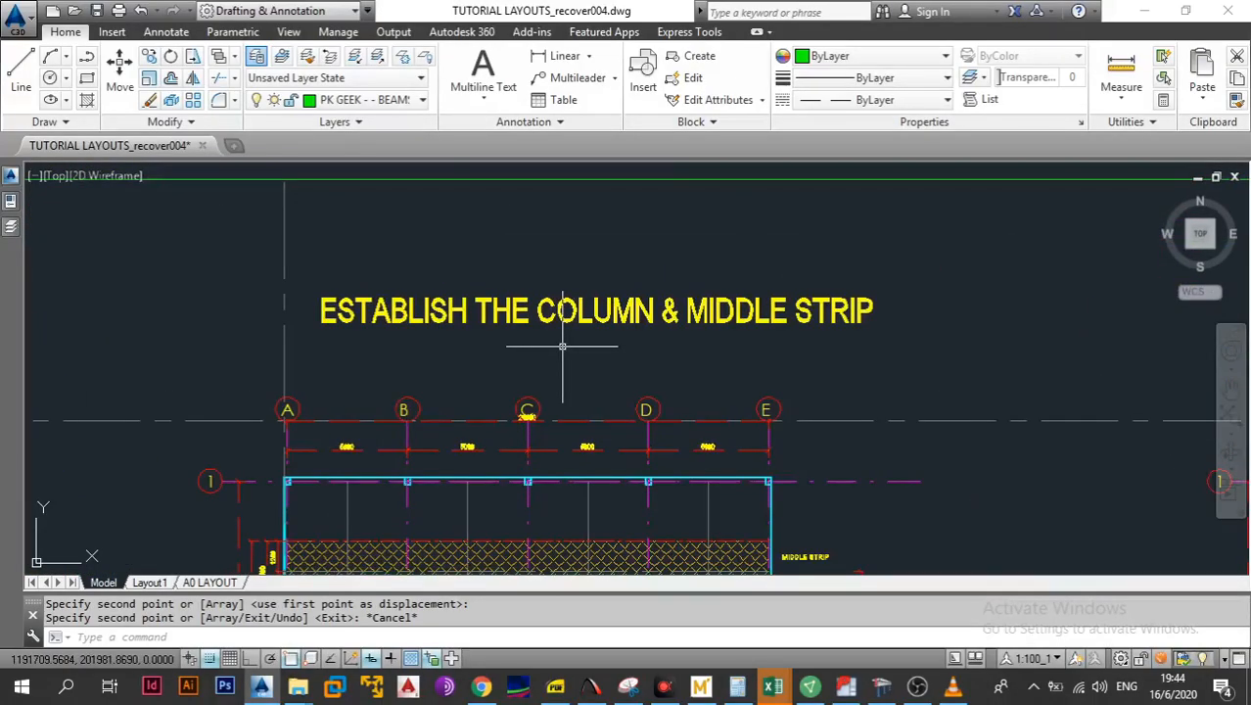
scroll(564, 346, down, 6)
scroll(501, 452, up, 5)
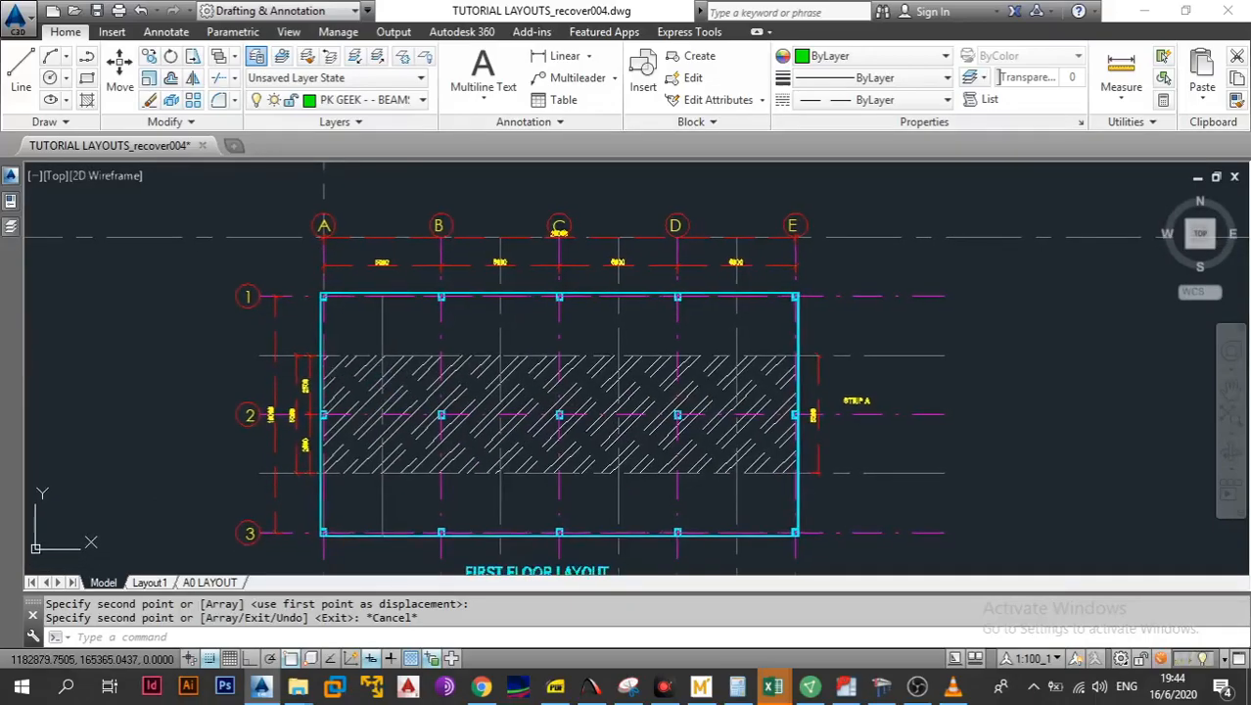
Offset the upper edge line of the copied central strip 1250 mm inward, towards gridline 2
scroll(323, 372, up, 4)
drag(361, 421, 301, 405)
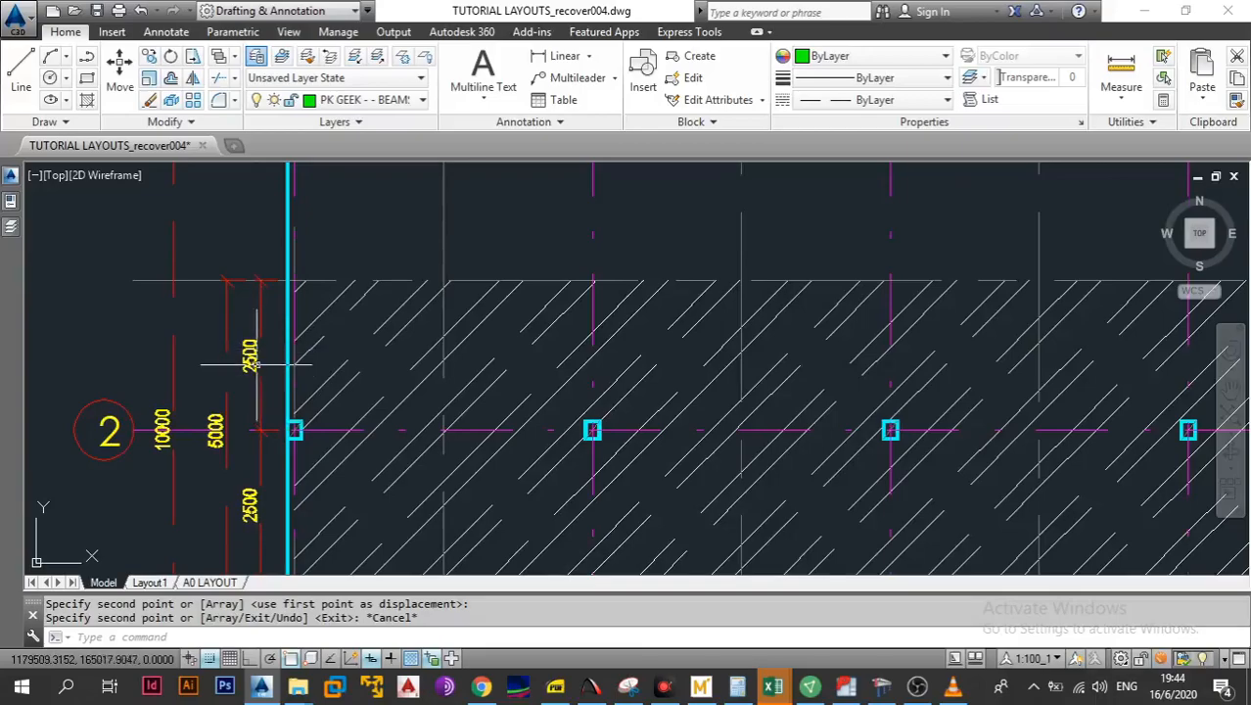
scroll(388, 283, up, 2)
click(379, 288)
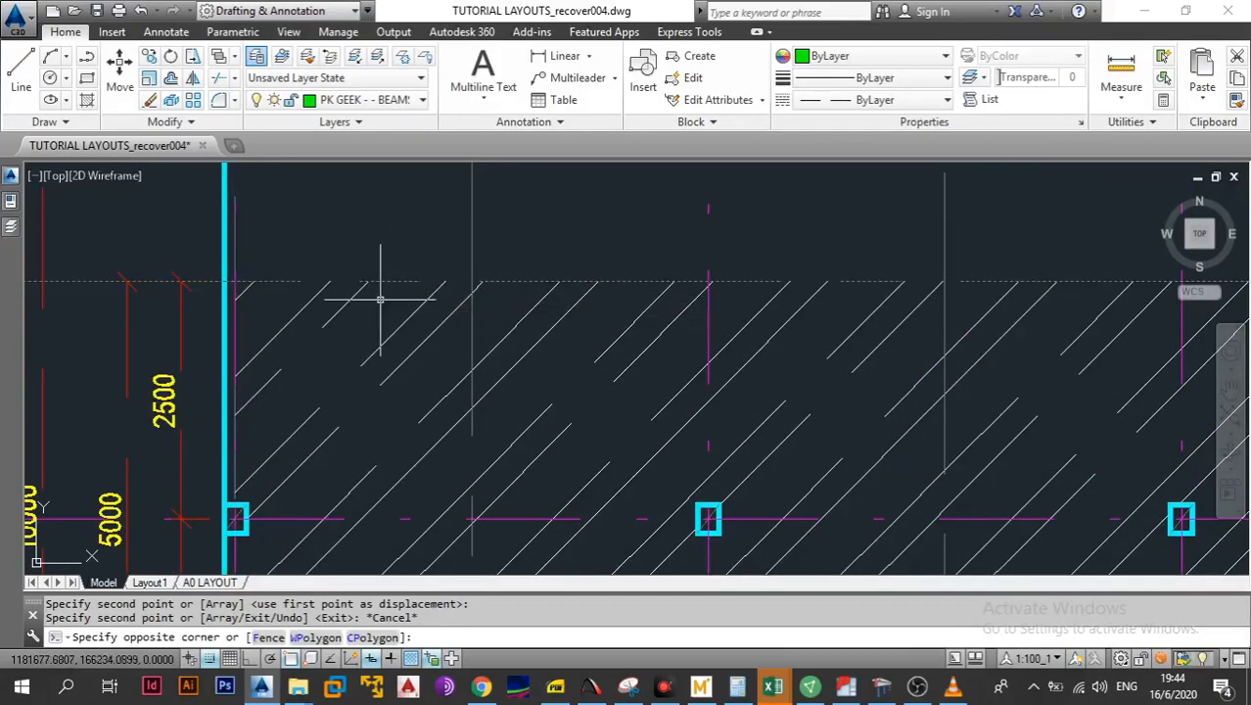
click(173, 78)
text(125)
key(Return)
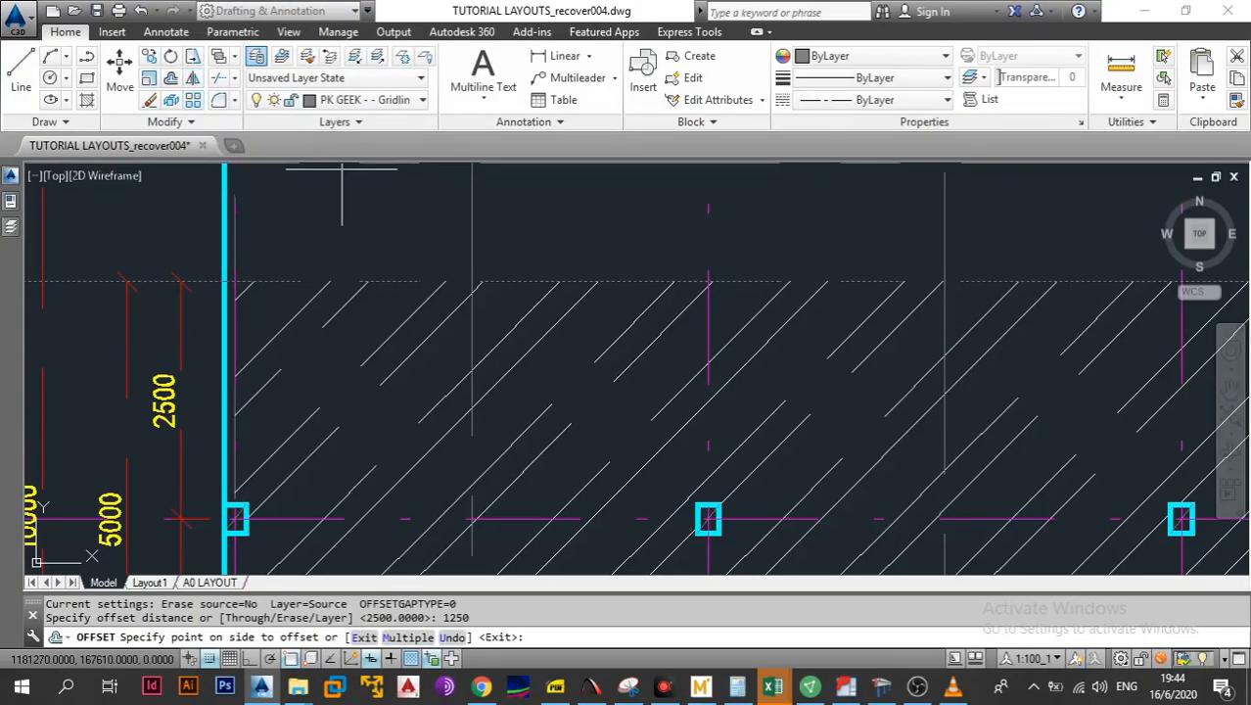
key(Return)
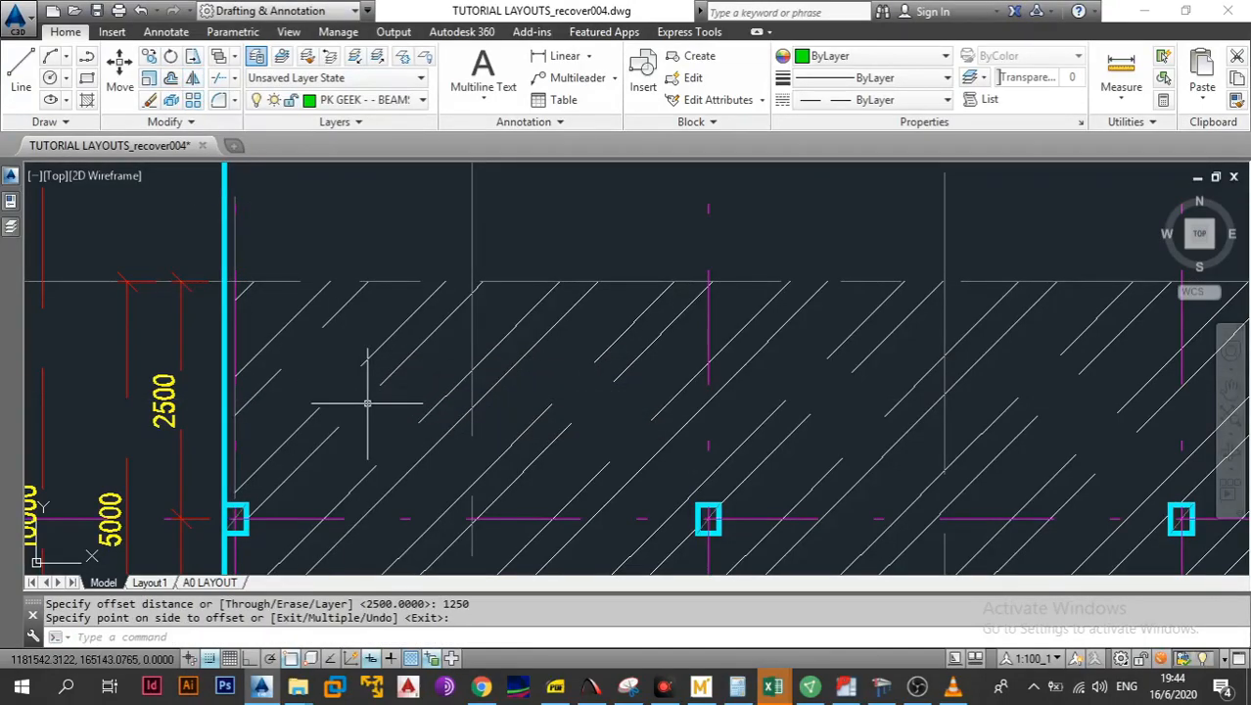
click(385, 272)
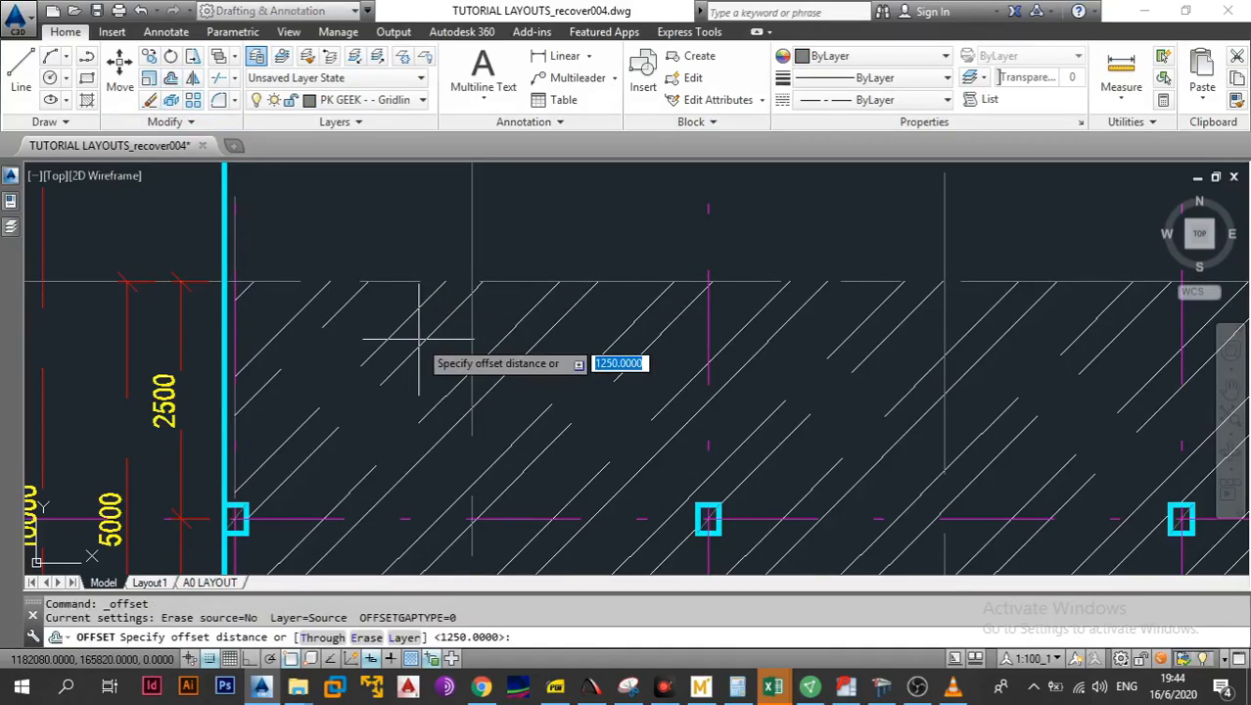
key(Return)
click(416, 407)
scroll(409, 396, down, 3)
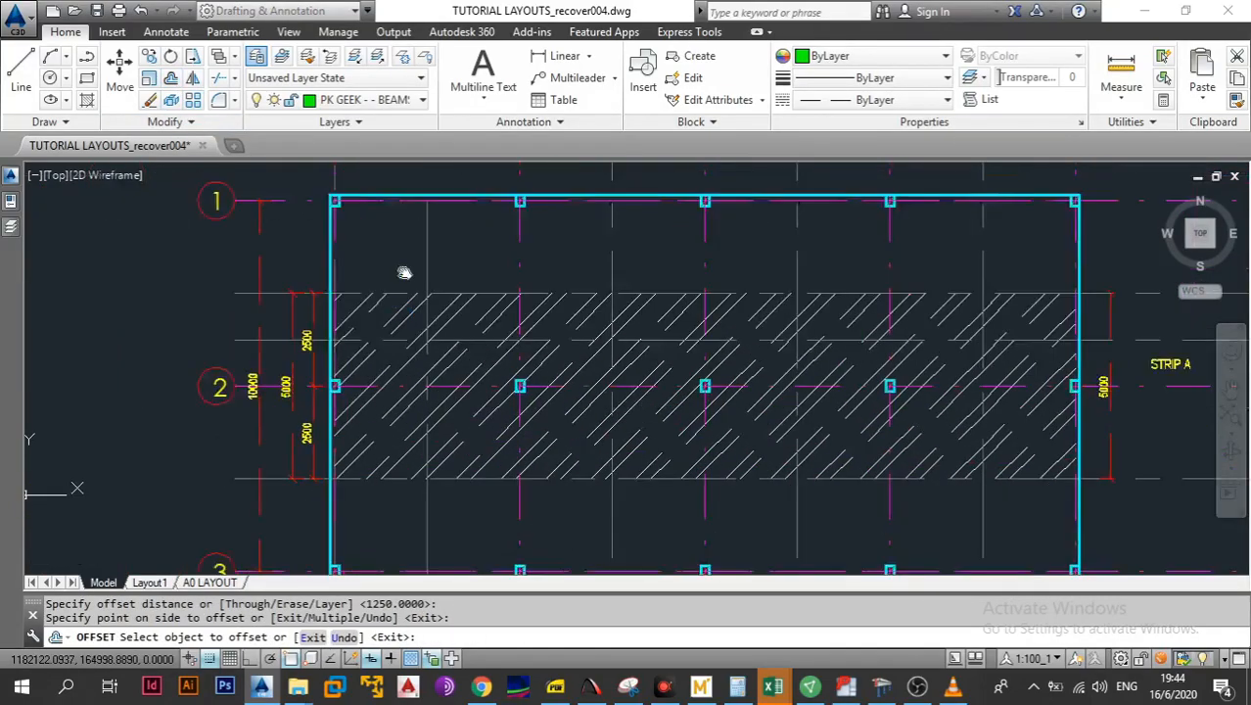
scroll(409, 396, up, 2)
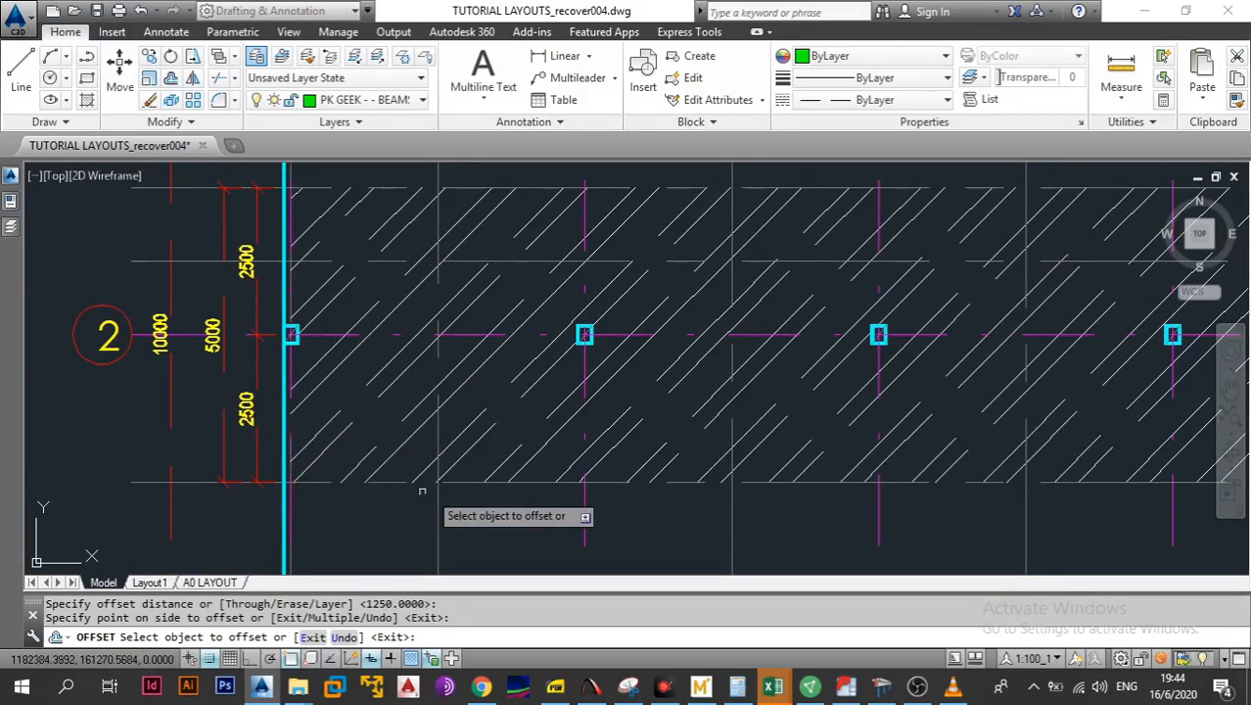
Offset the lower edge line of the copied central strip 1250 mm inward, towards gridline 2
click(471, 480)
click(475, 392)
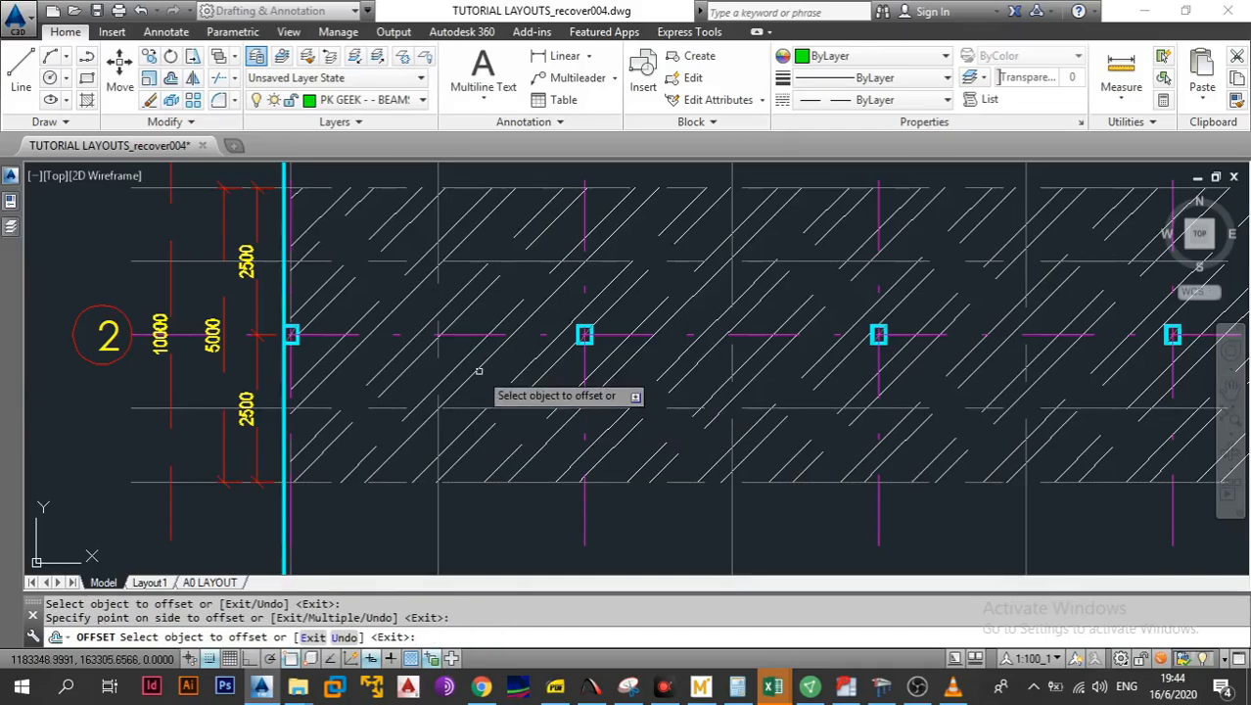
key(Escape)
text(ma)
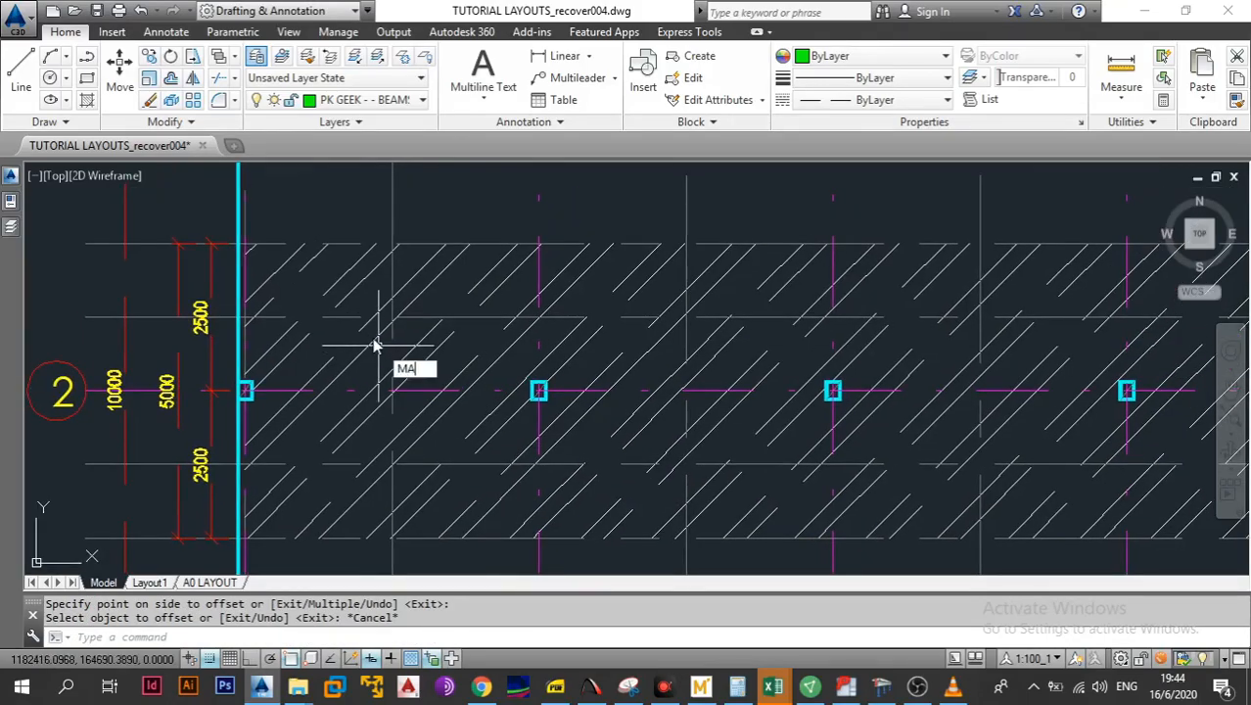
key(Return)
key(Escape)
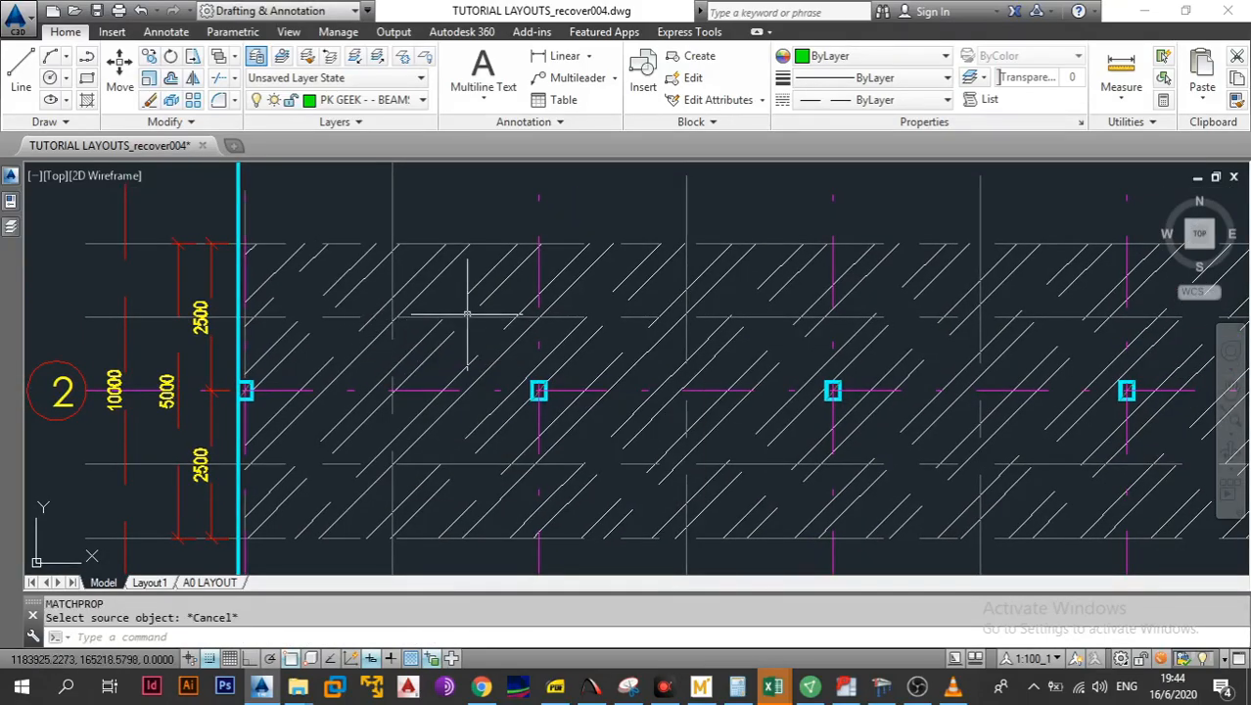
Match the upper edge line of the copied strip to the red edge line in the ESTABLISH THE COLUMN & MIDDLE STRIP reference
scroll(467, 314, down, 3)
text(ma)
key(Return)
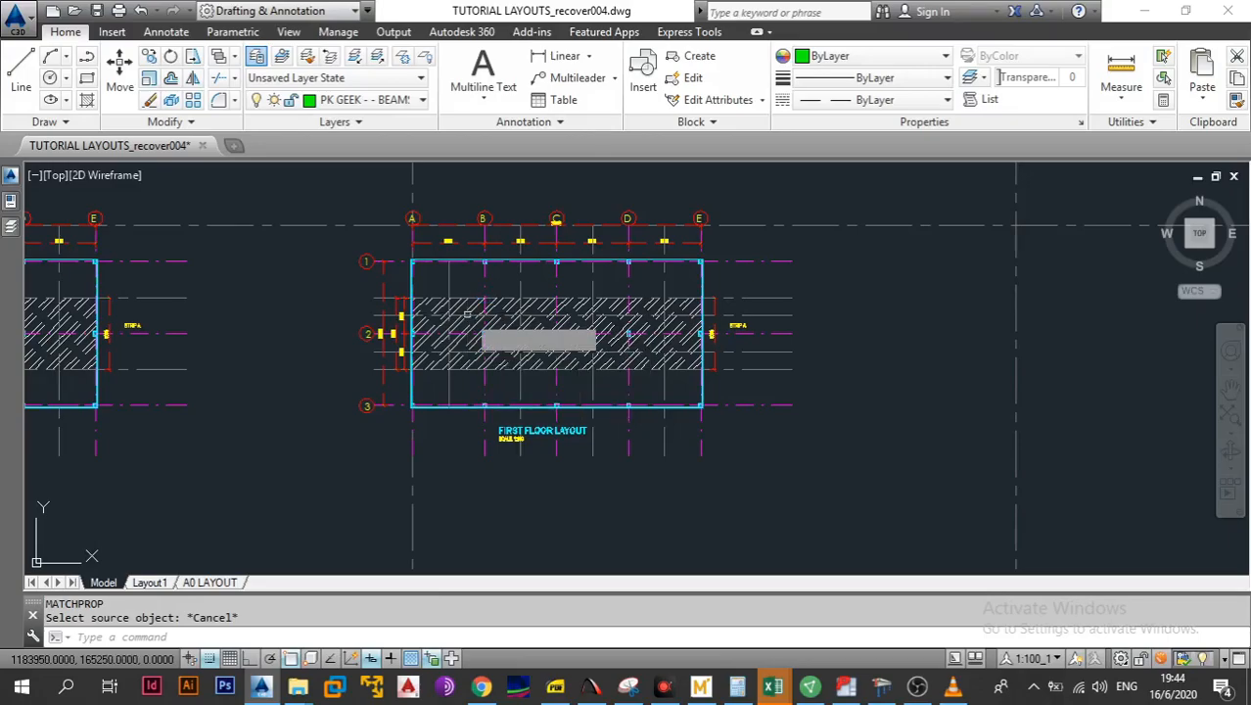
drag(467, 315, 432, 501)
drag(417, 269, 410, 405)
drag(418, 305, 424, 337)
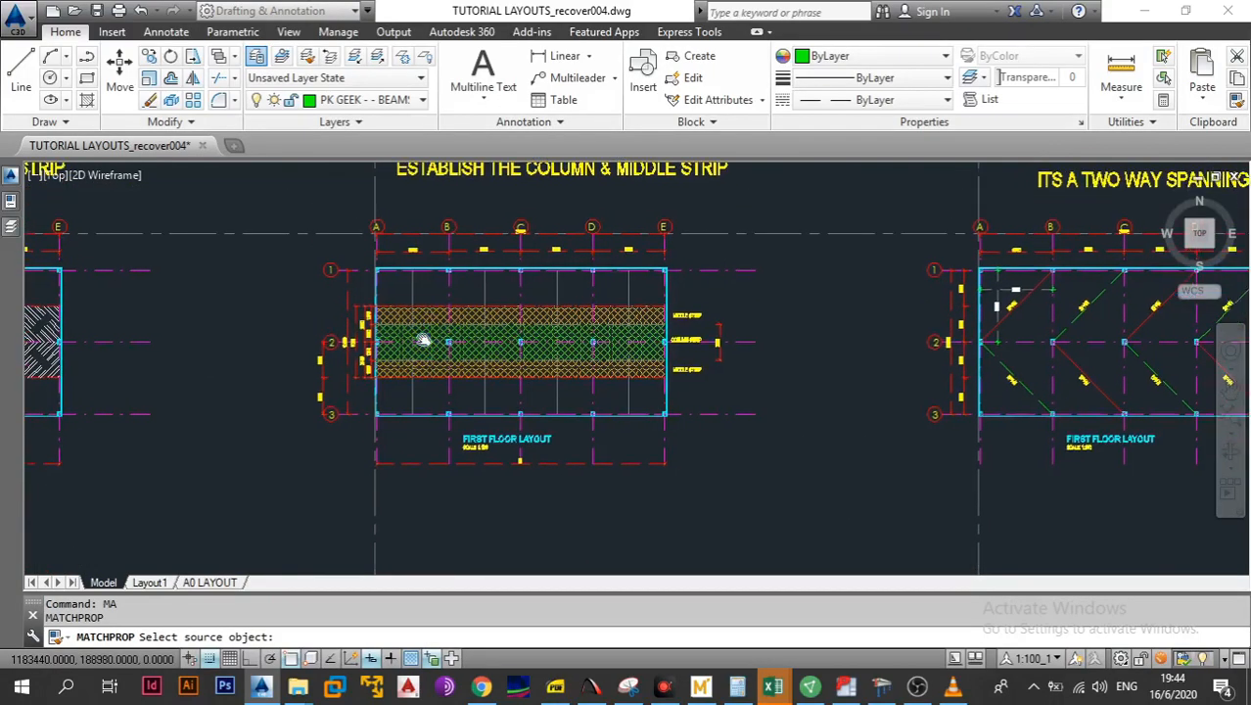
scroll(424, 294, up, 5)
scroll(431, 213, up, 4)
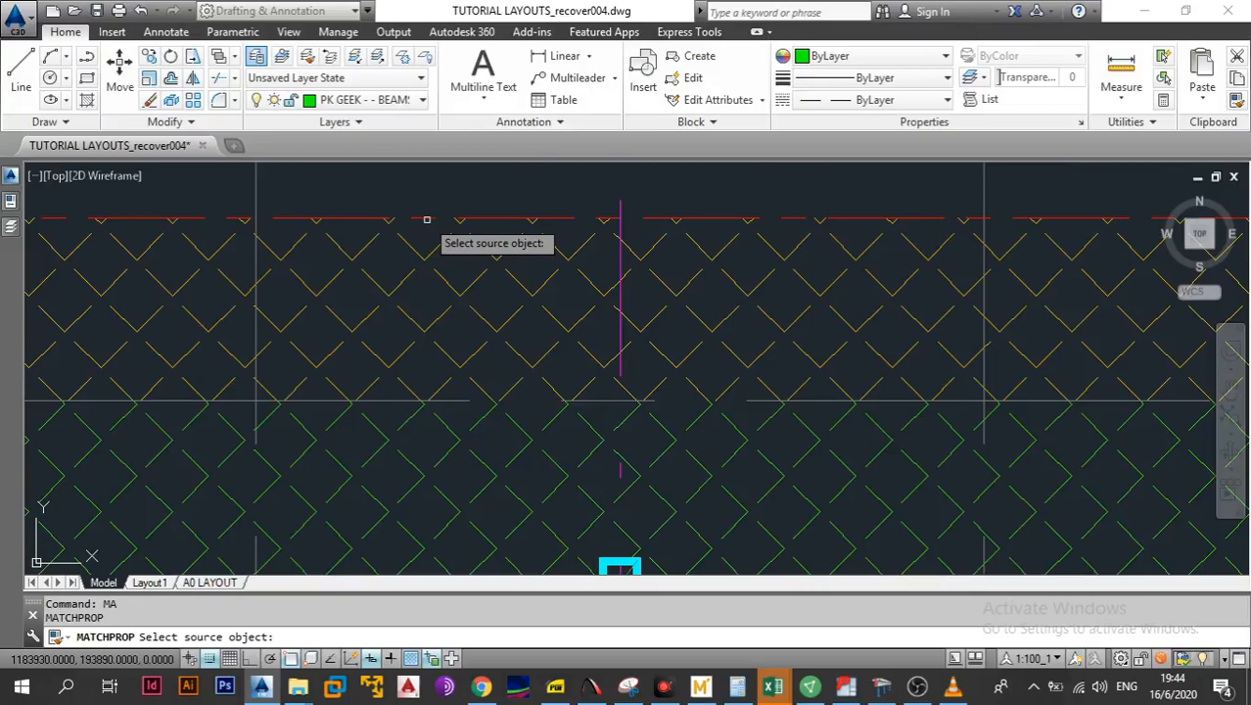
click(431, 212)
scroll(431, 323, down, 6)
scroll(431, 363, up, 2)
scroll(431, 362, up, 9)
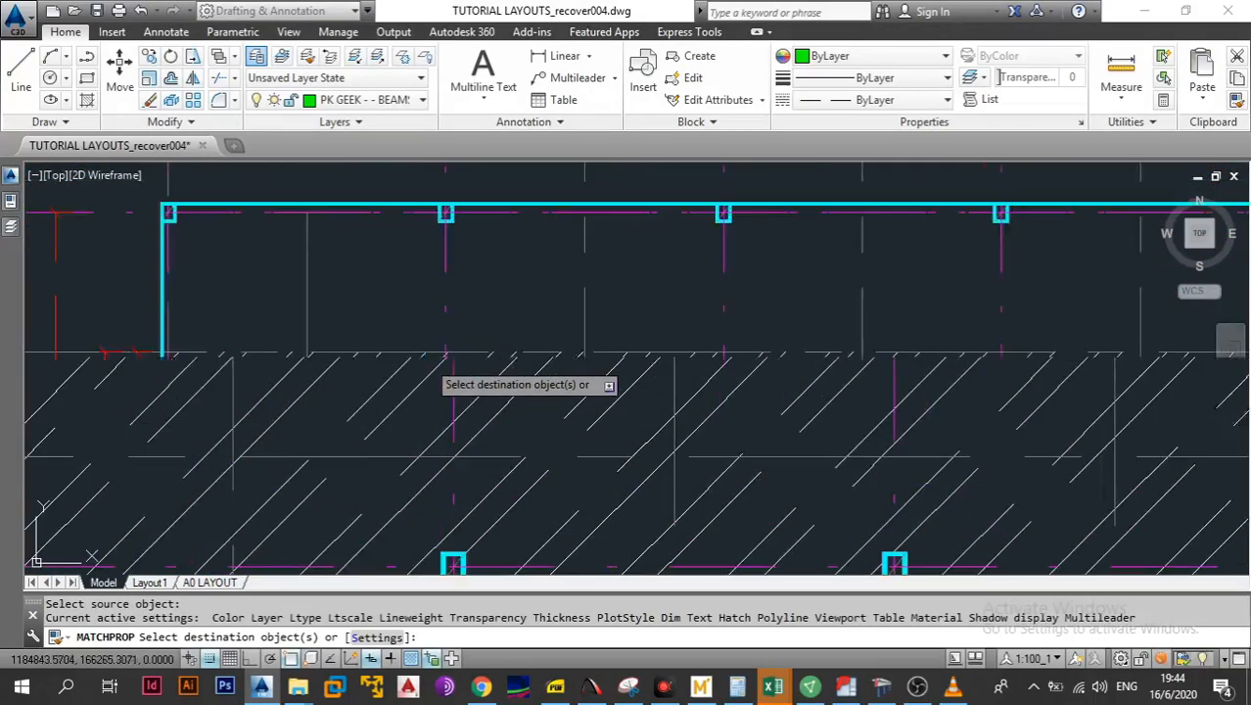
click(377, 347)
Apply the same matched red line properties to the lower edge line of the copied central strip
scroll(378, 347, down, 6)
drag(378, 346, 397, 289)
scroll(391, 414, up, 8)
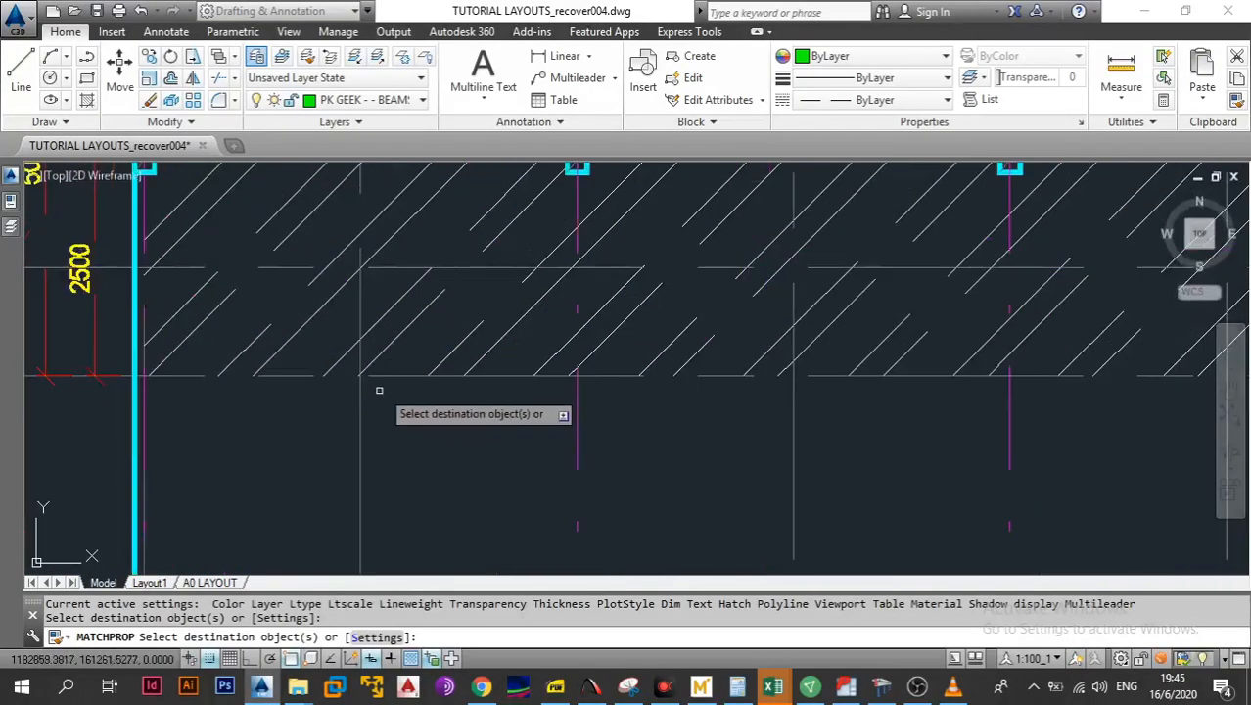
click(421, 416)
key(Escape)
scroll(392, 392, down, 8)
scroll(532, 372, up, 2)
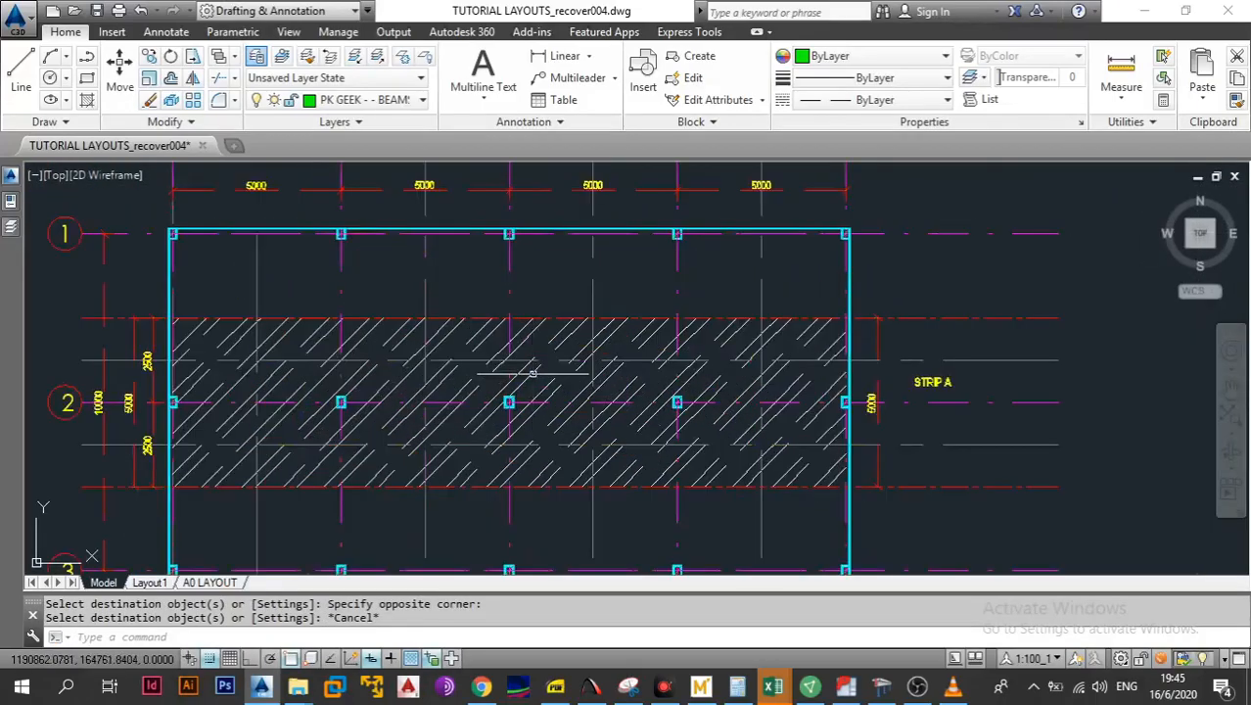
Change the colour of the inner offset line above gridline 2 to Yellow
drag(368, 400, 455, 400)
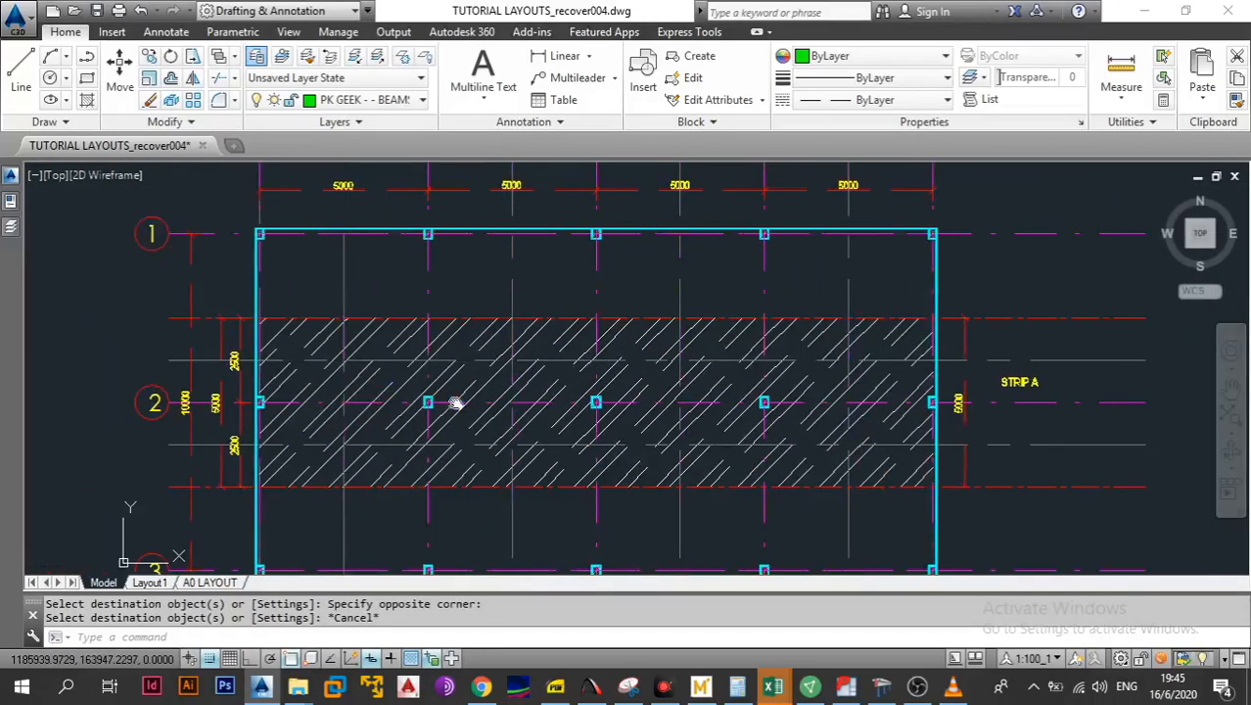
scroll(287, 370, up, 4)
scroll(249, 359, down, 4)
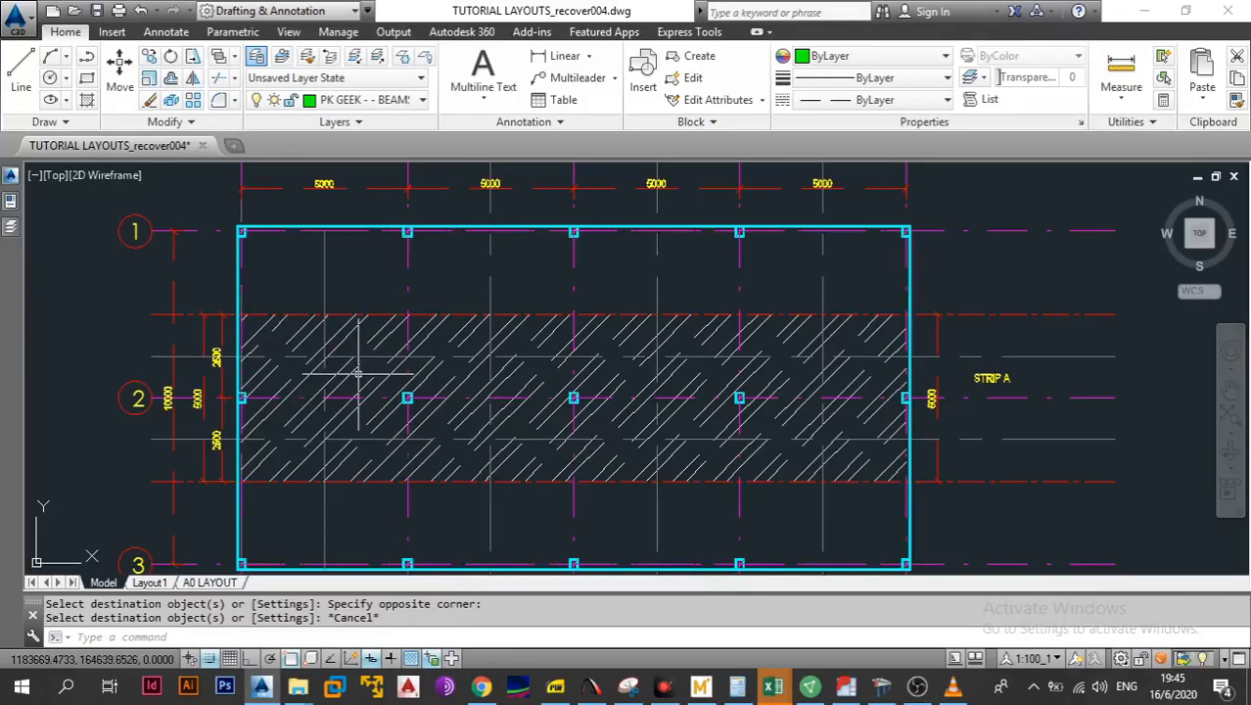
scroll(363, 358, up, 2)
drag(372, 362, 311, 355)
scroll(311, 355, down, 2)
scroll(331, 350, up, 2)
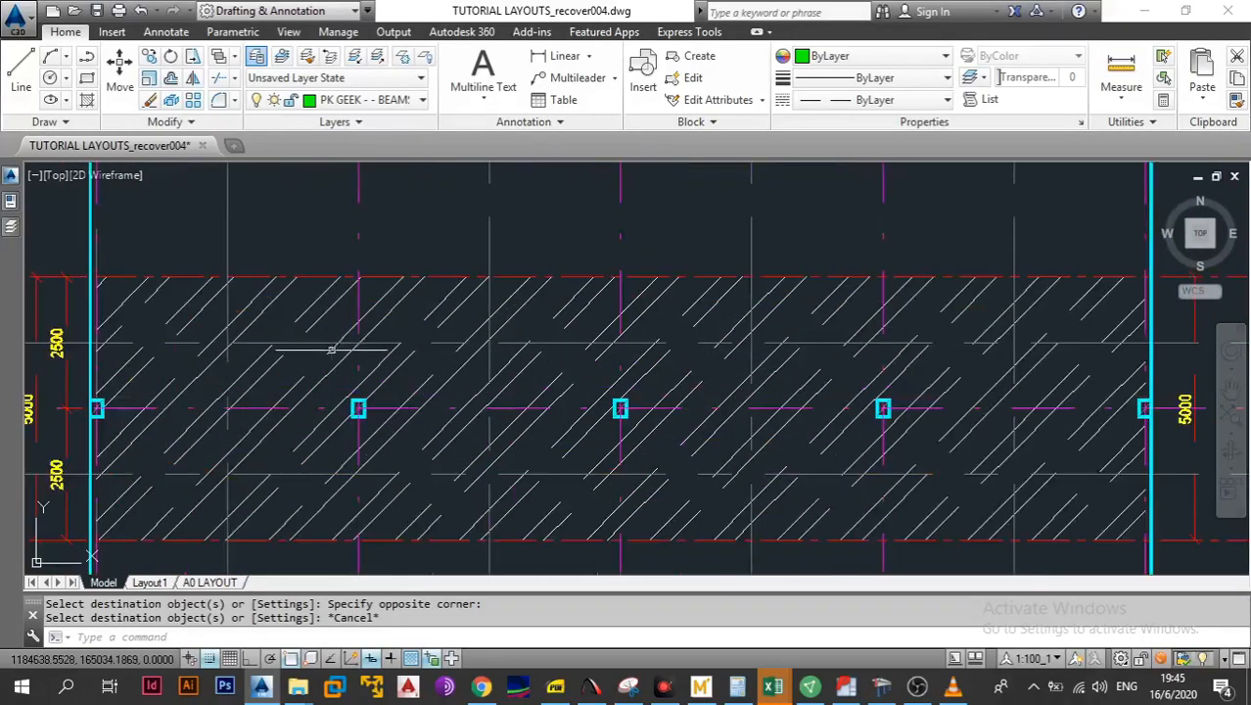
click(311, 343)
click(867, 56)
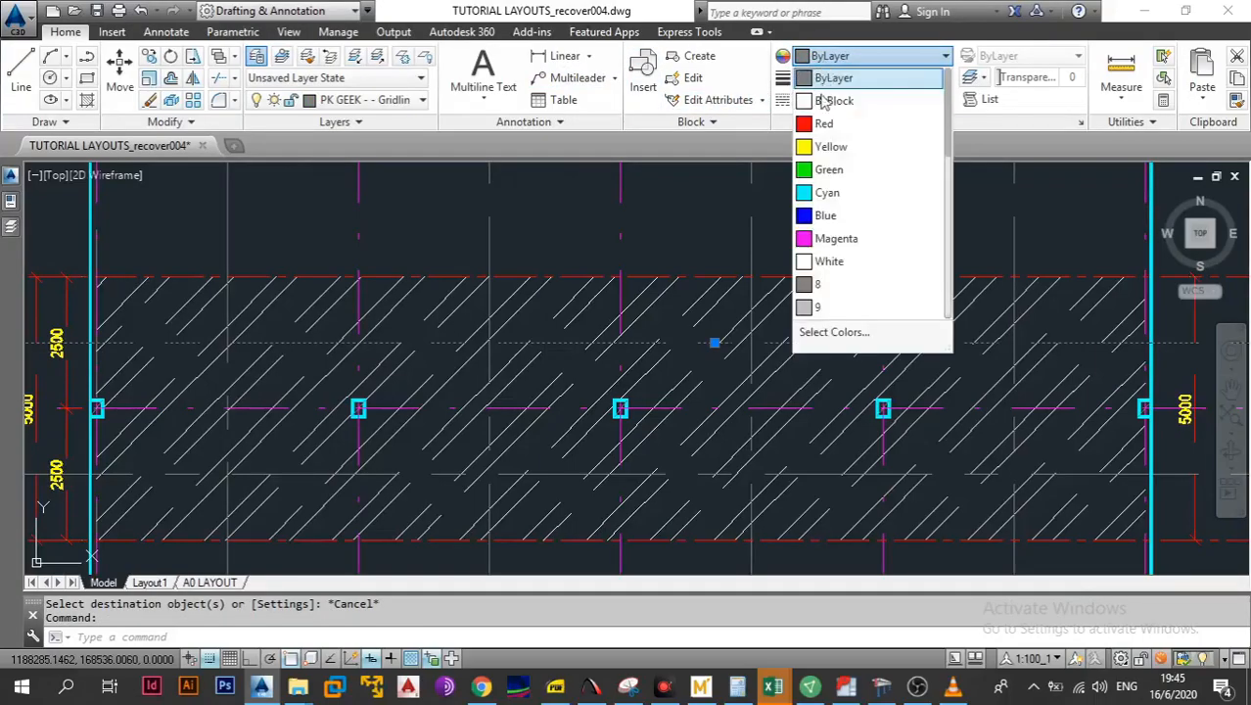
click(832, 146)
key(Escape)
Change the colour of the inner offset line below gridline 2 to Yellow
scroll(455, 343, up, 3)
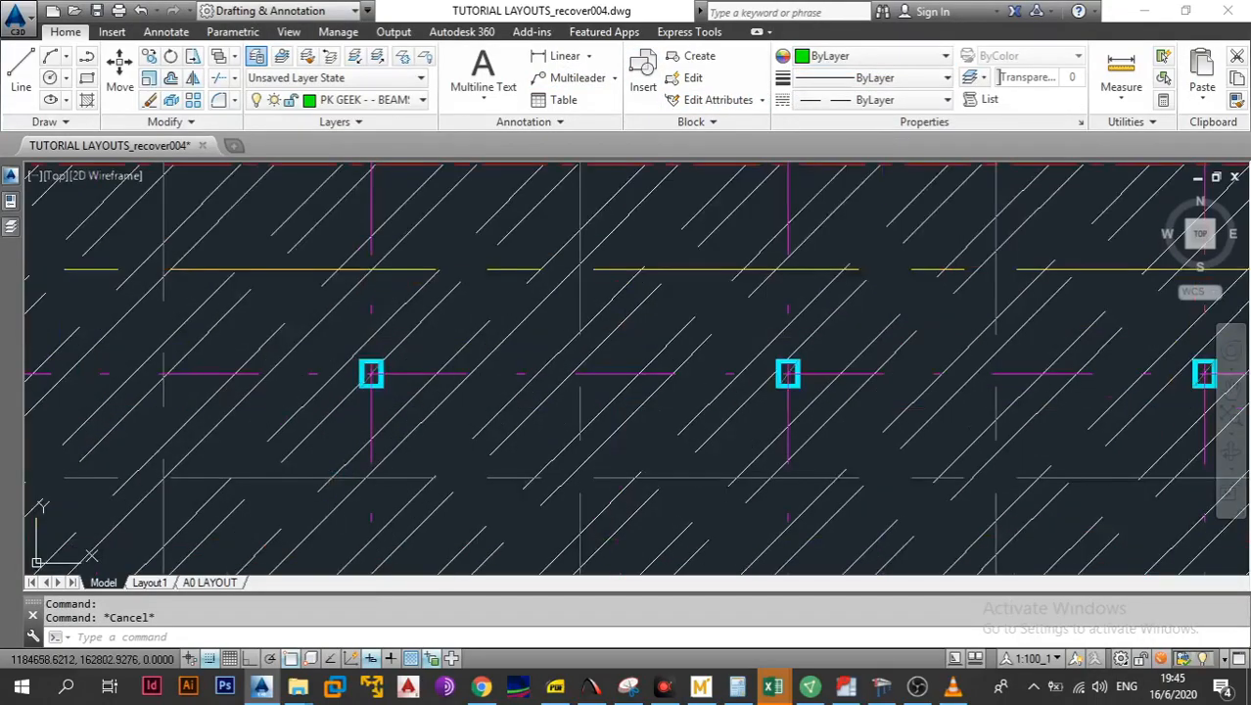
click(281, 489)
click(280, 484)
click(908, 58)
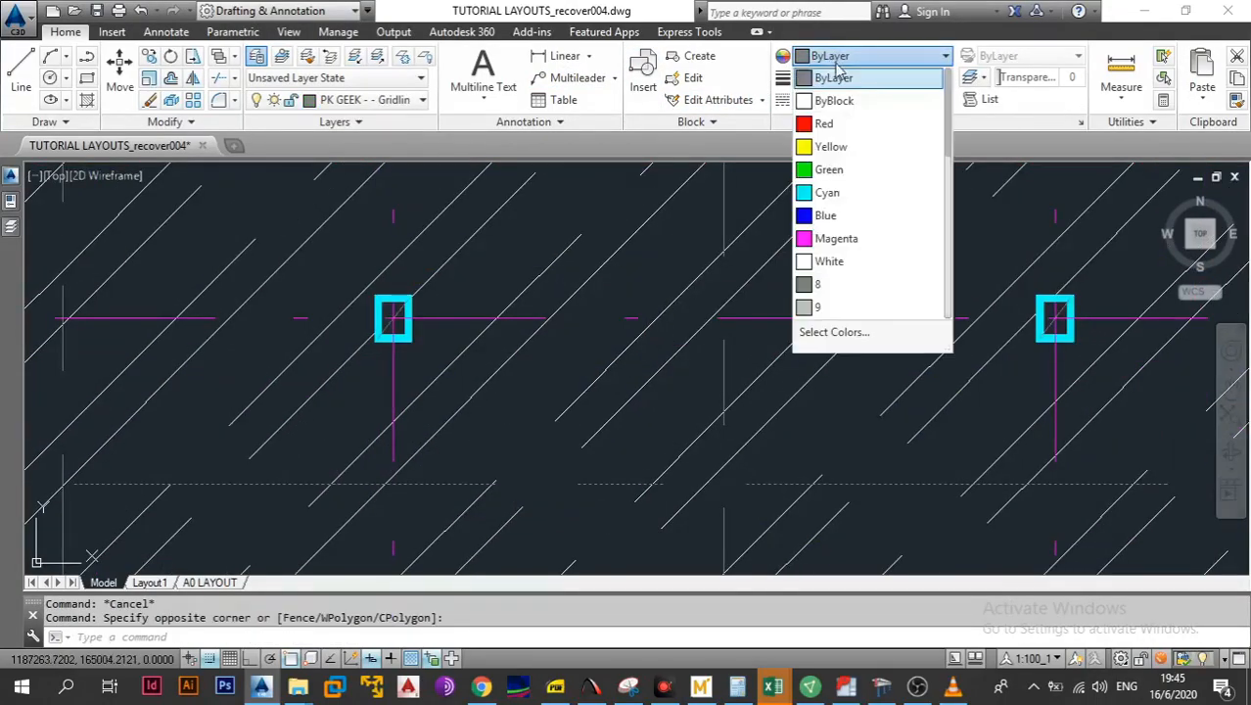
click(848, 148)
scroll(490, 343, down, 3)
key(Escape)
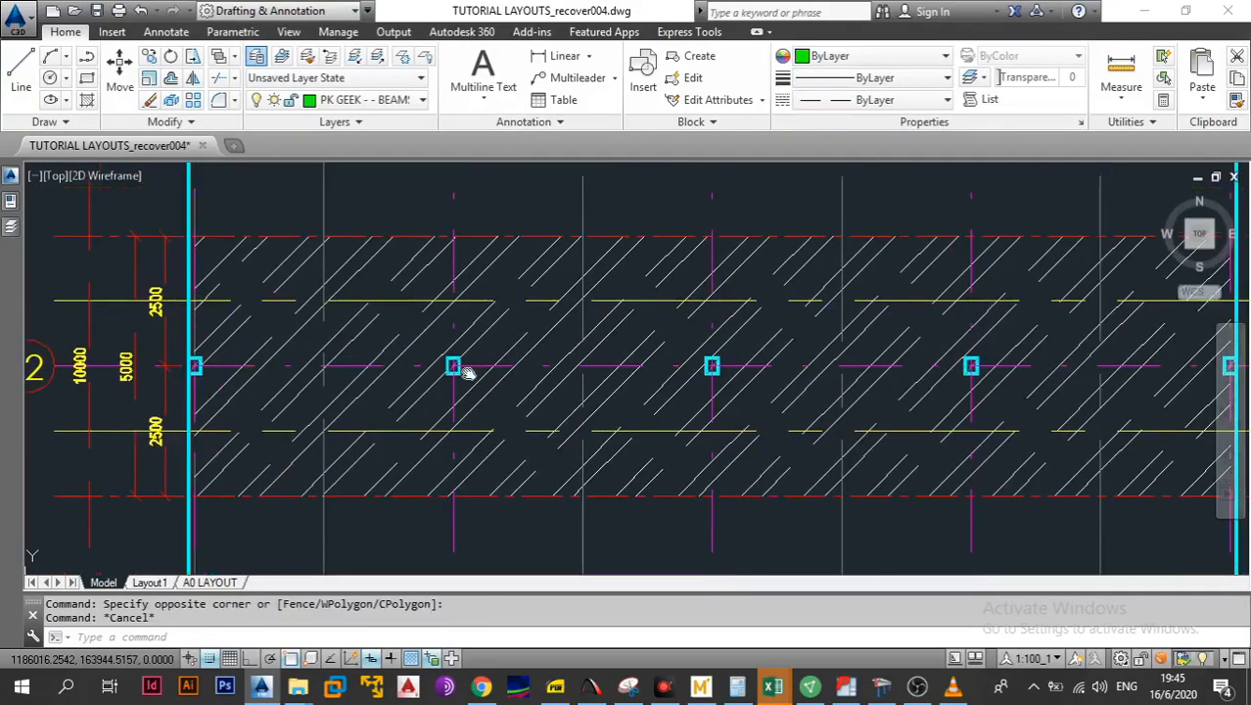
Delete the diagonal ANSI32 hatch from the copied central strip
click(414, 251)
key(Delete)
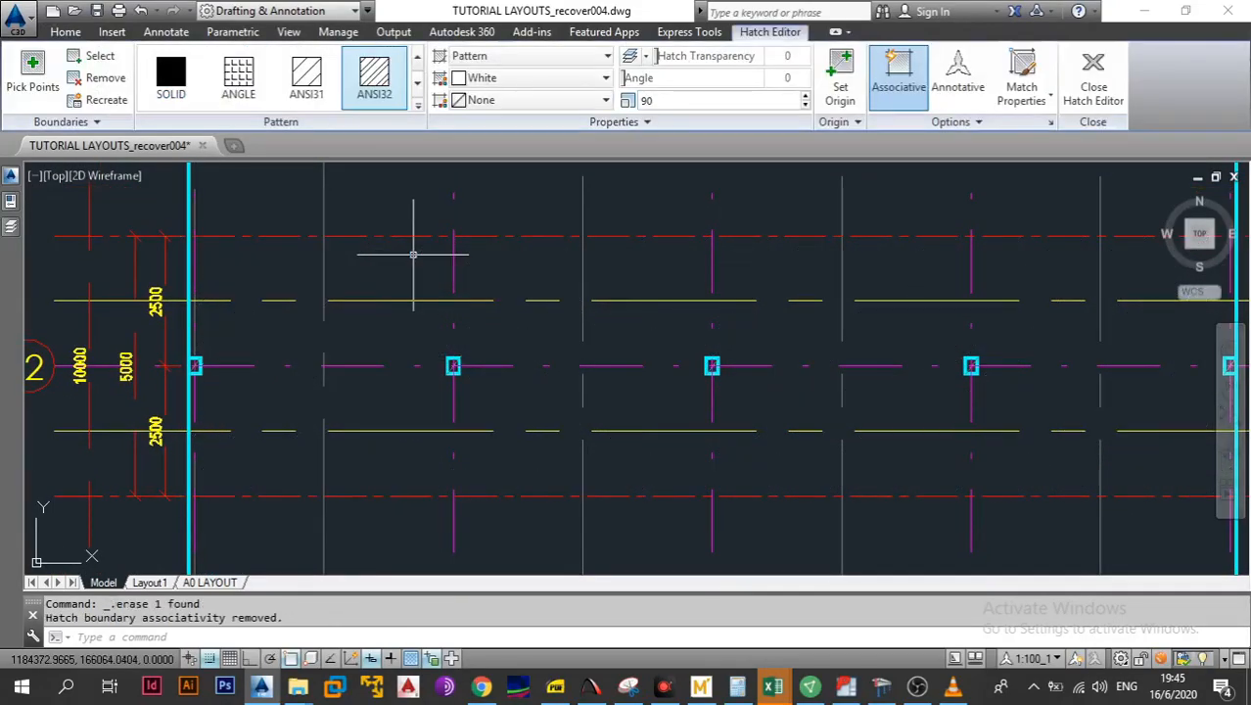
scroll(413, 254, down, 2)
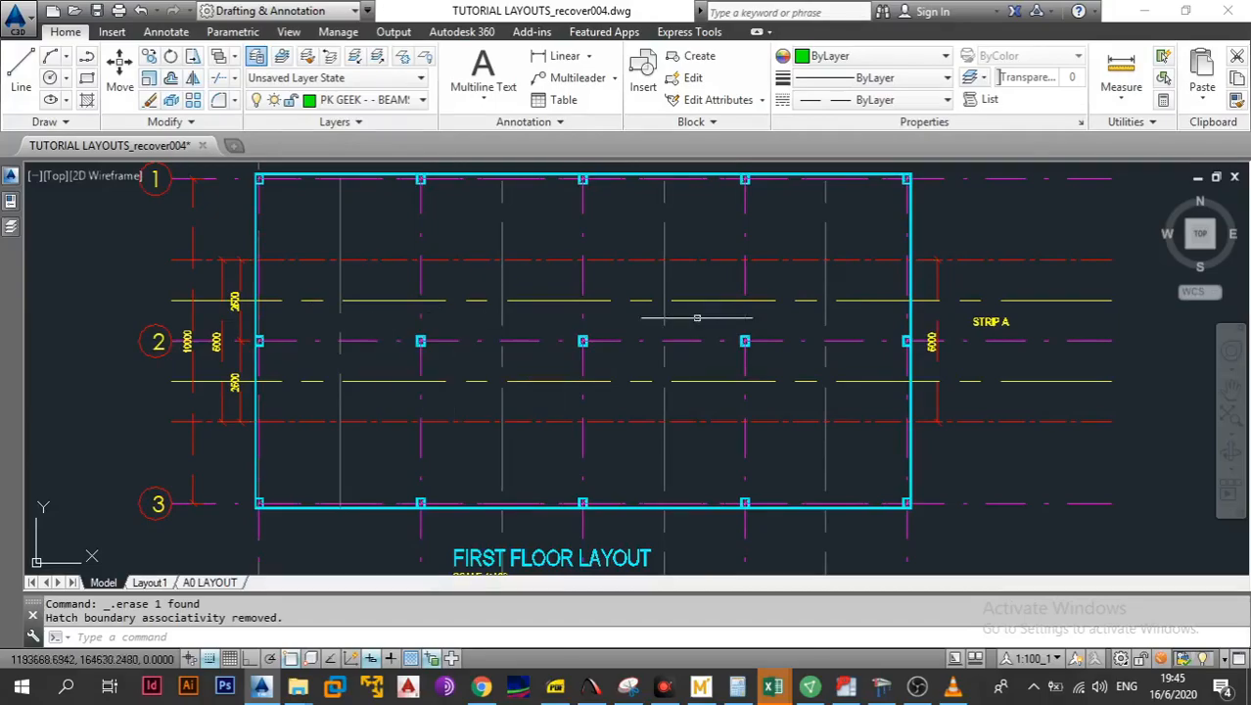
Delete the STRIP A label beside the copied layout
drag(930, 321, 686, 322)
click(751, 323)
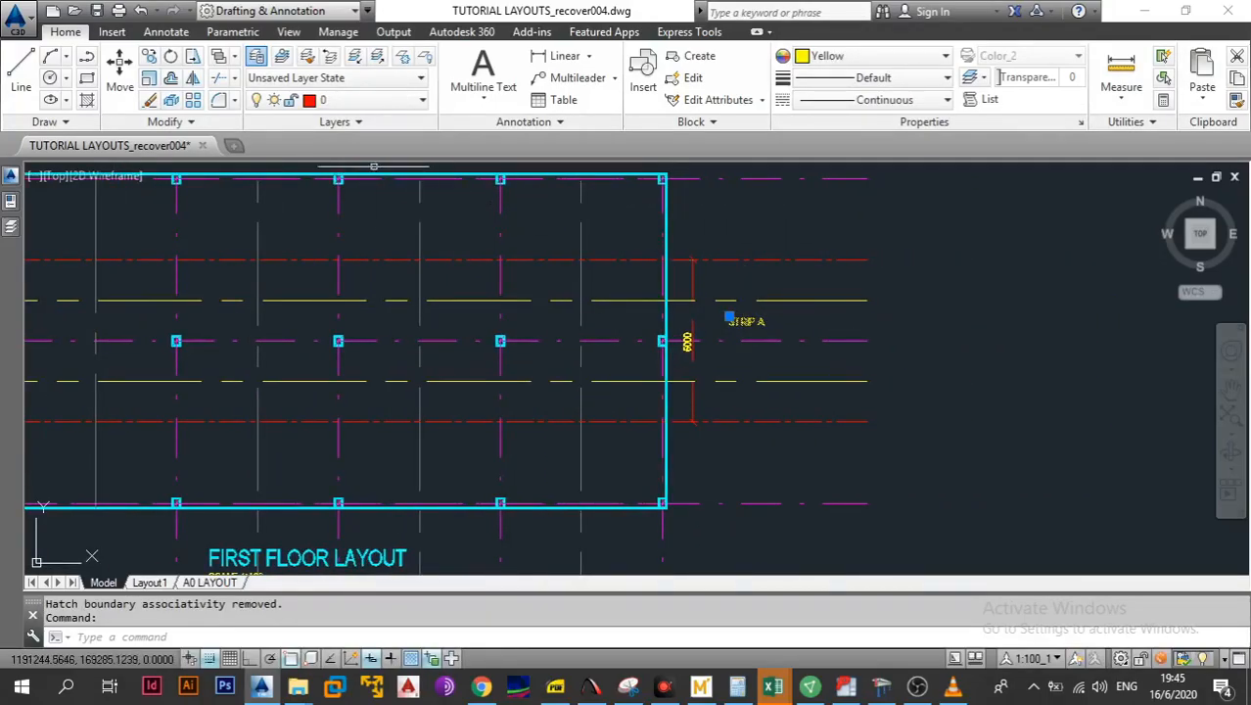
key(Escape)
key(Delete)
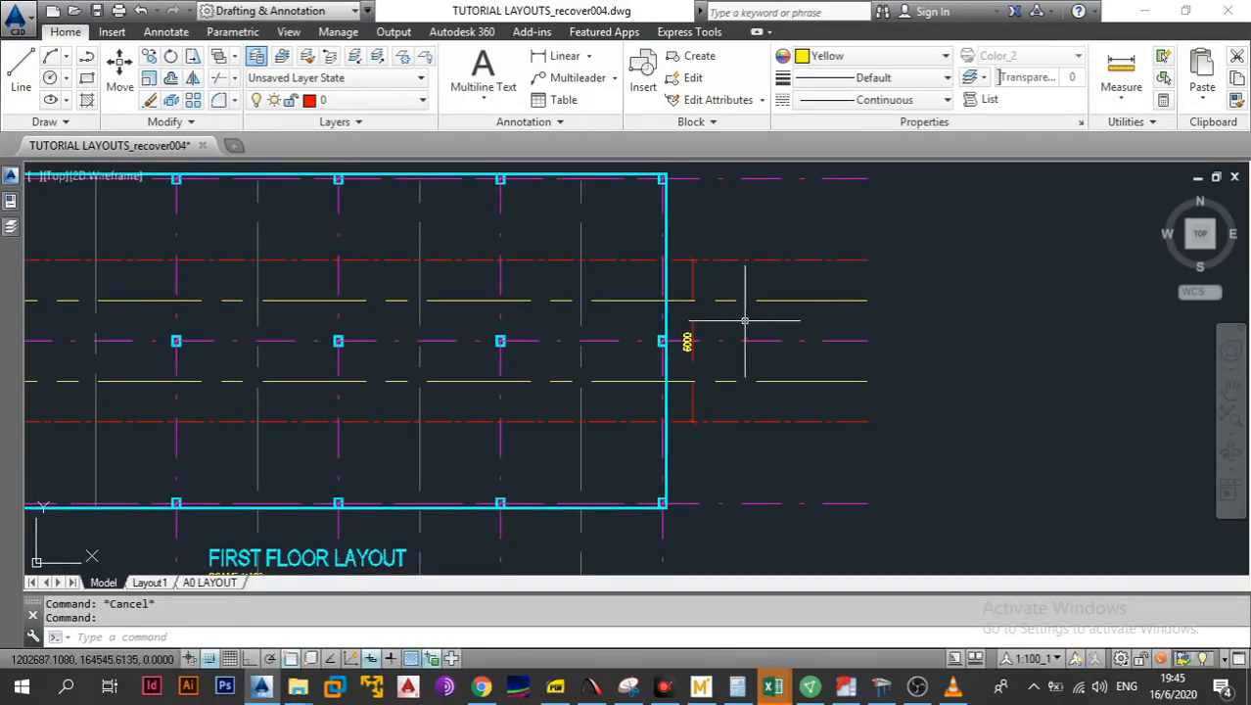
Add a vertical linear dimension between the outer ends of the two red strip edge lines, beyond grid E
click(166, 31)
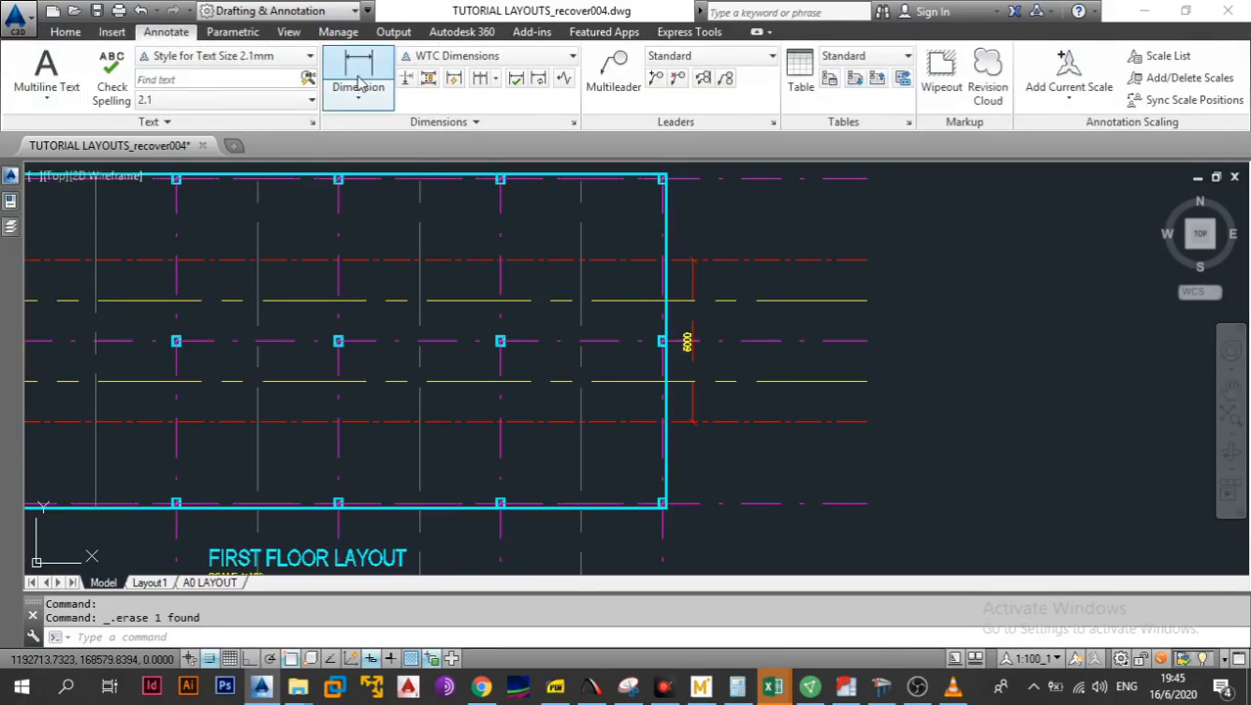
click(358, 78)
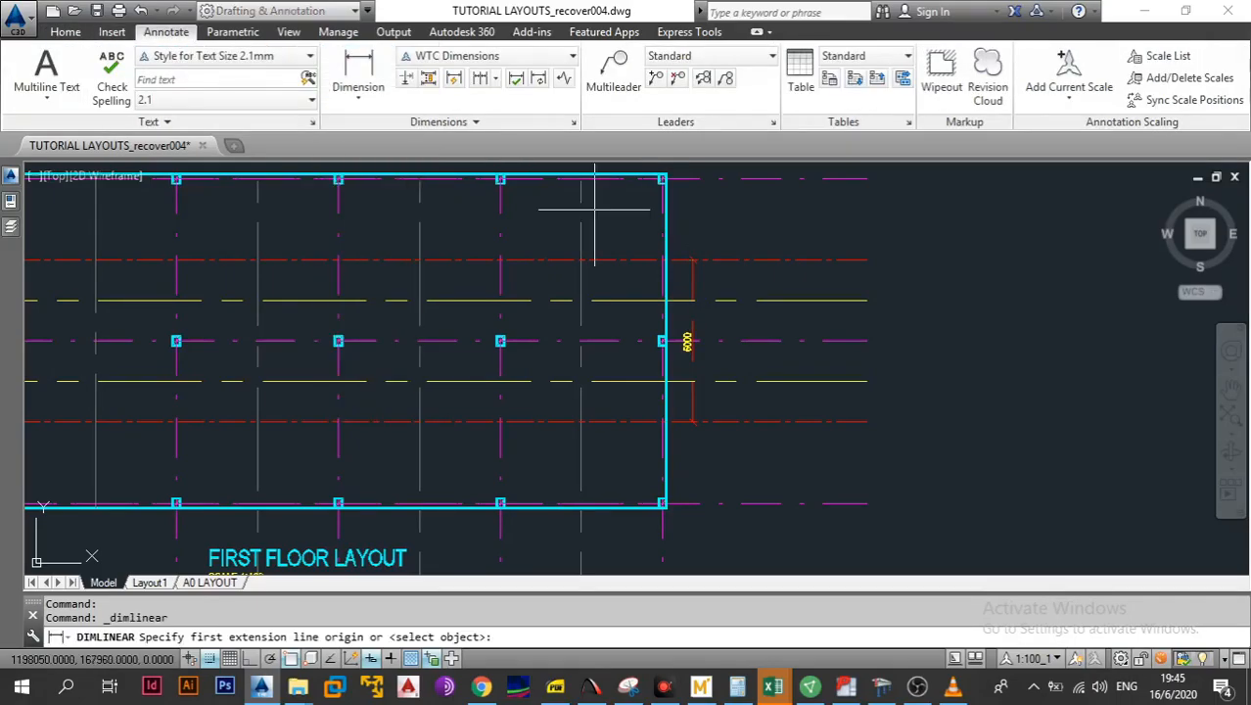
click(867, 261)
click(868, 421)
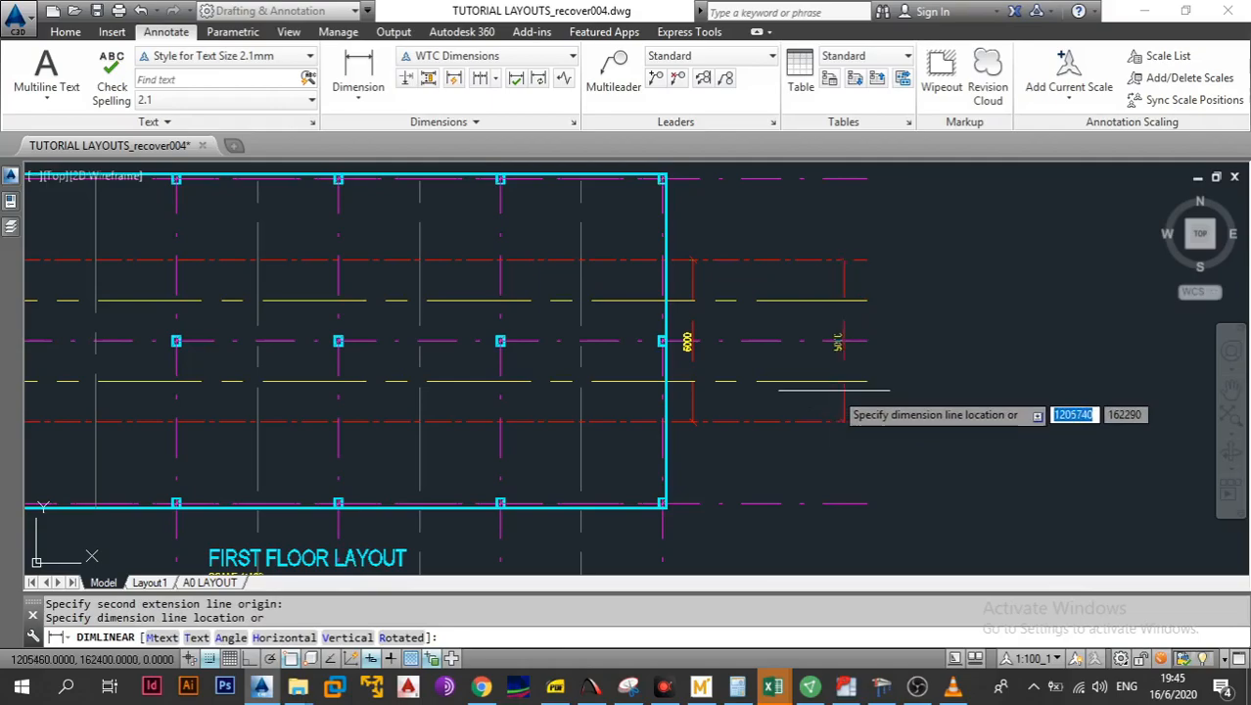
click(744, 373)
key(Escape)
Override the text of the new strip width dimension with SLAB STRIP A
scroll(860, 366, up, 4)
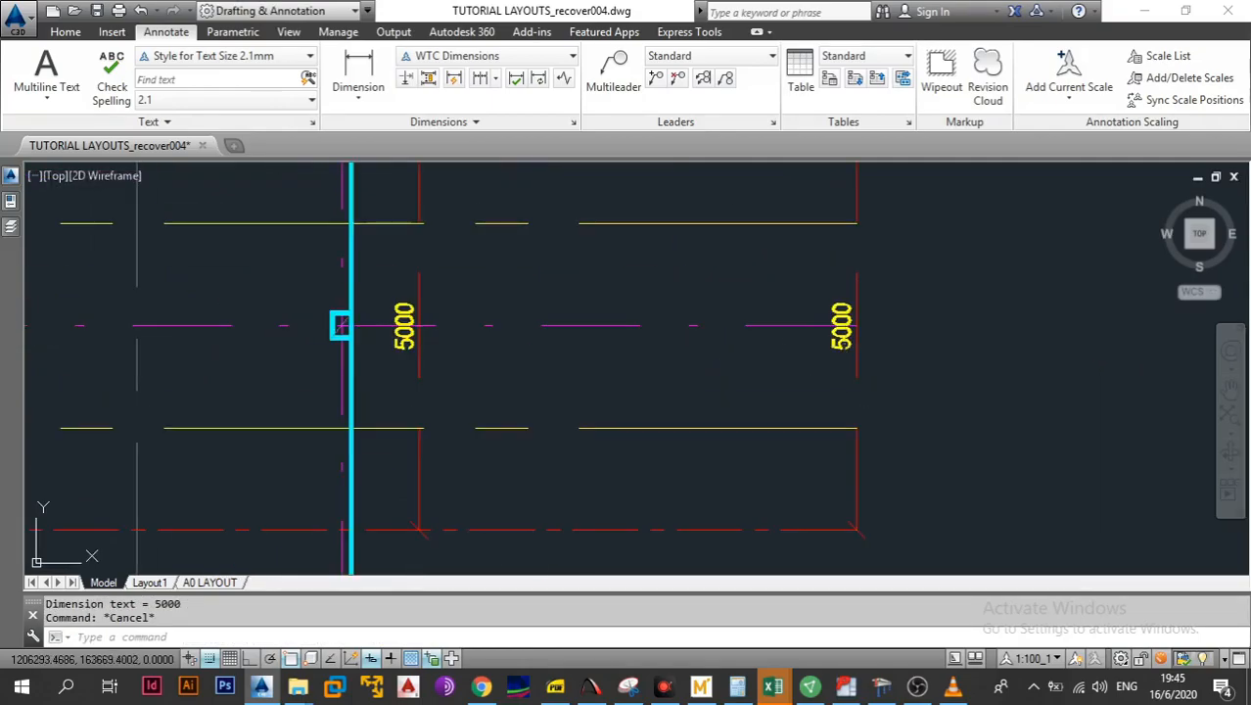
double_click(844, 344)
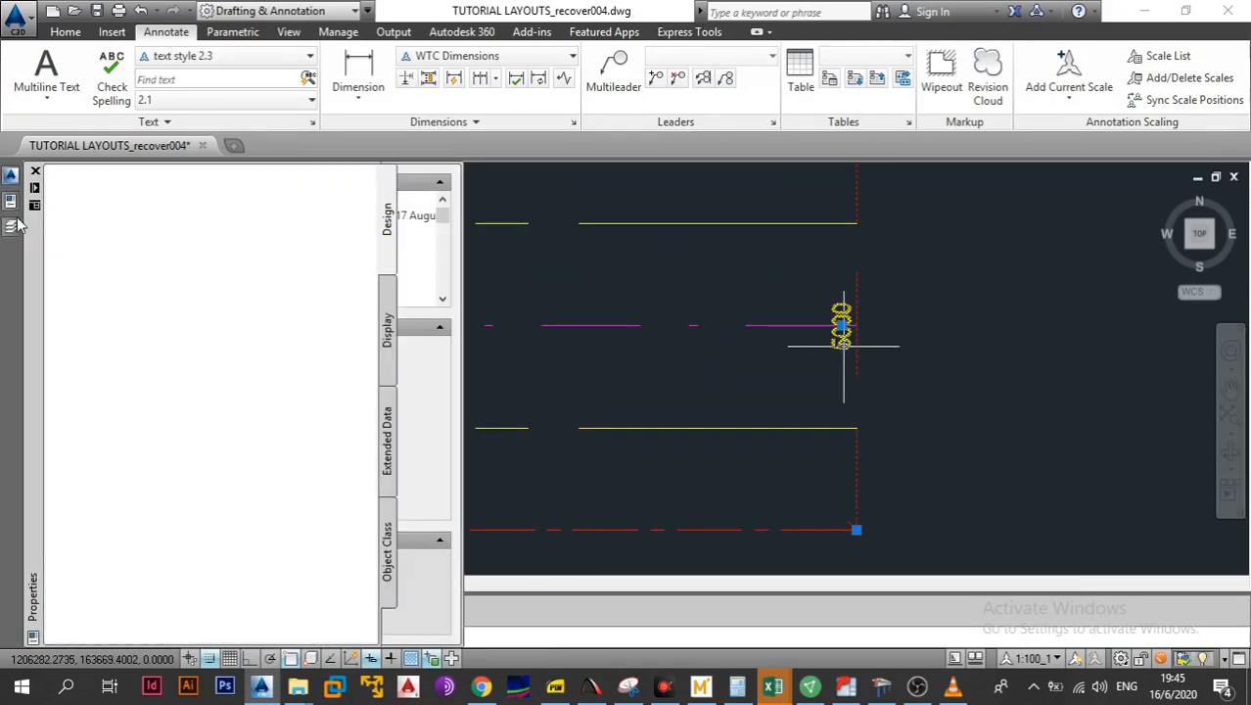
scroll(216, 443, down, 10)
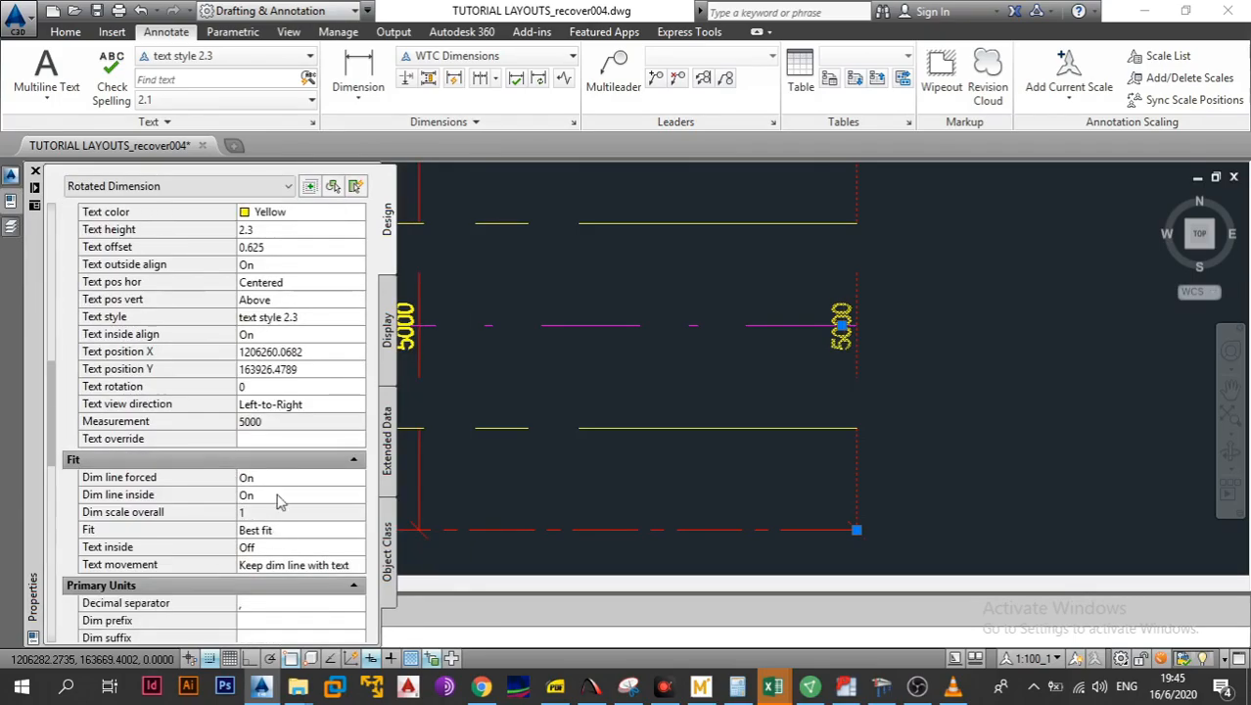
click(292, 442)
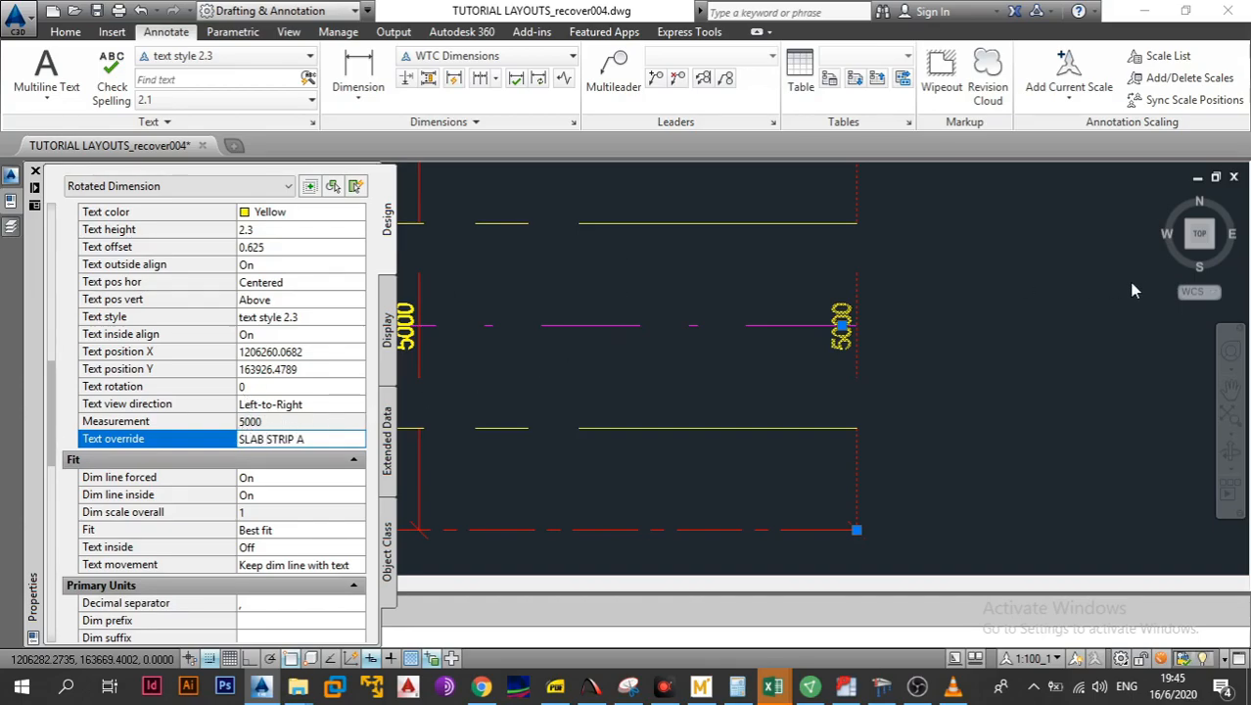
key(Return)
scroll(969, 348, down, 5)
key(Escape)
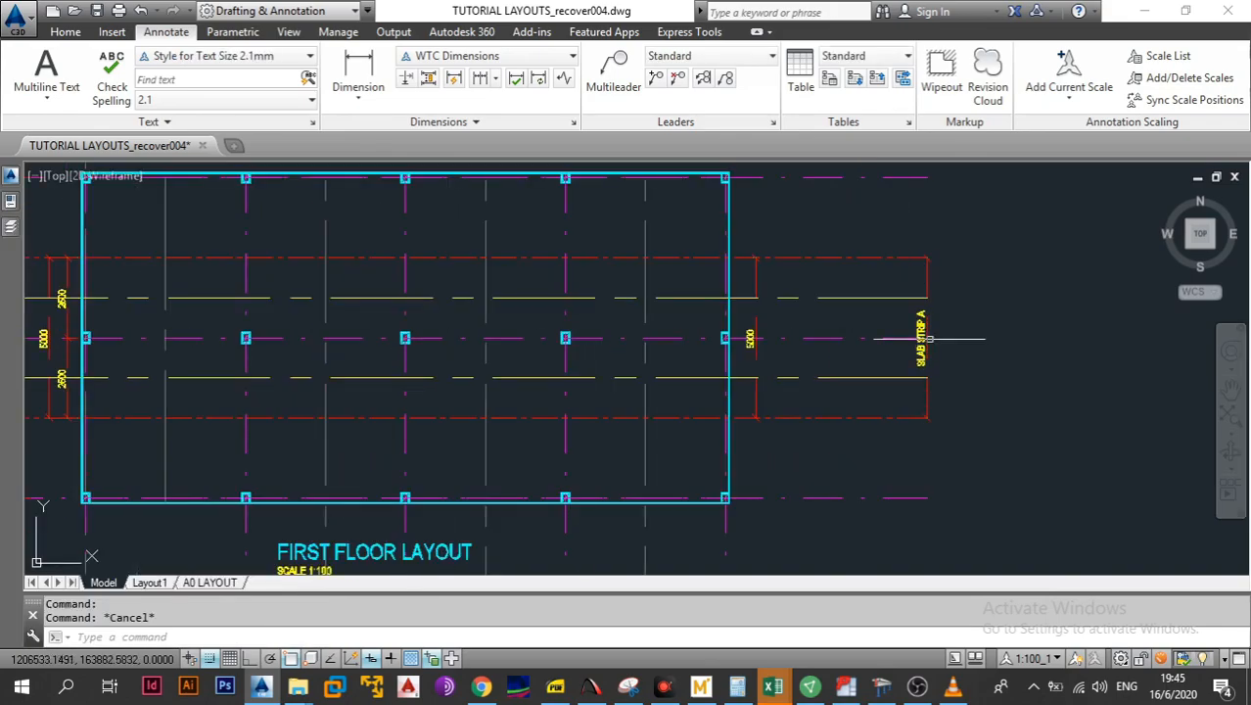
scroll(920, 311, up, 3)
scroll(900, 407, down, 2)
drag(813, 402, 965, 393)
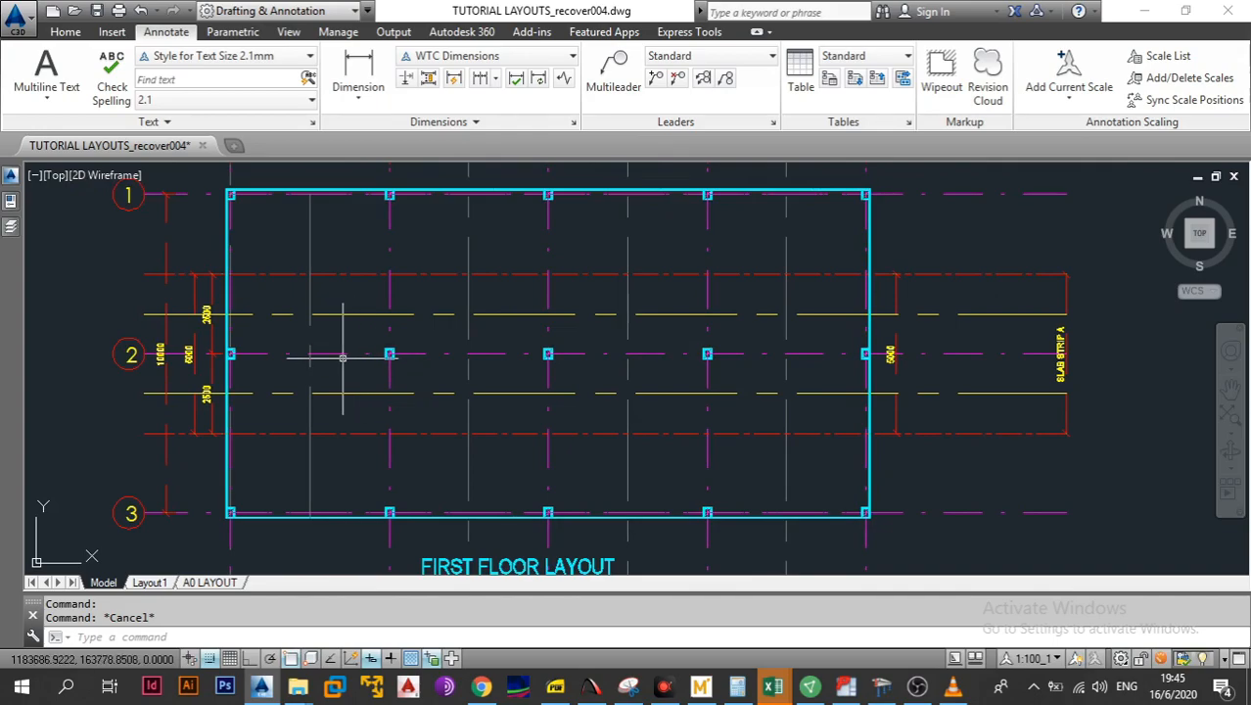
drag(274, 314, 262, 317)
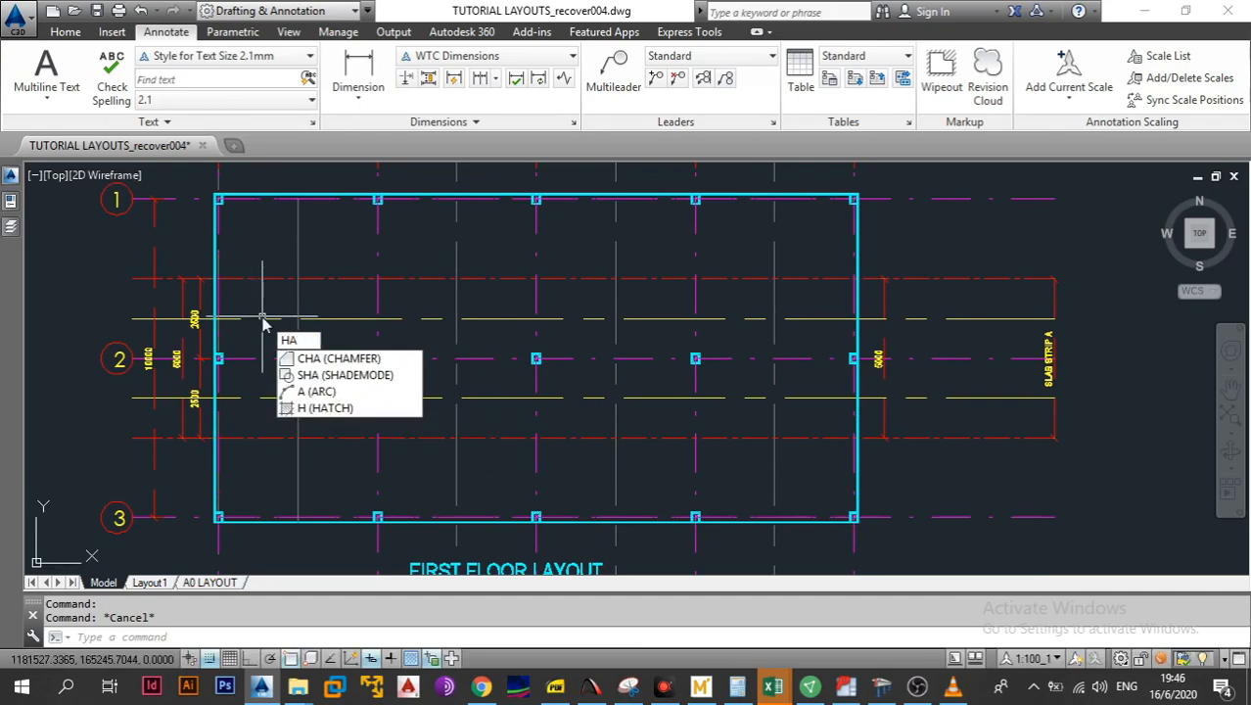
key(Return)
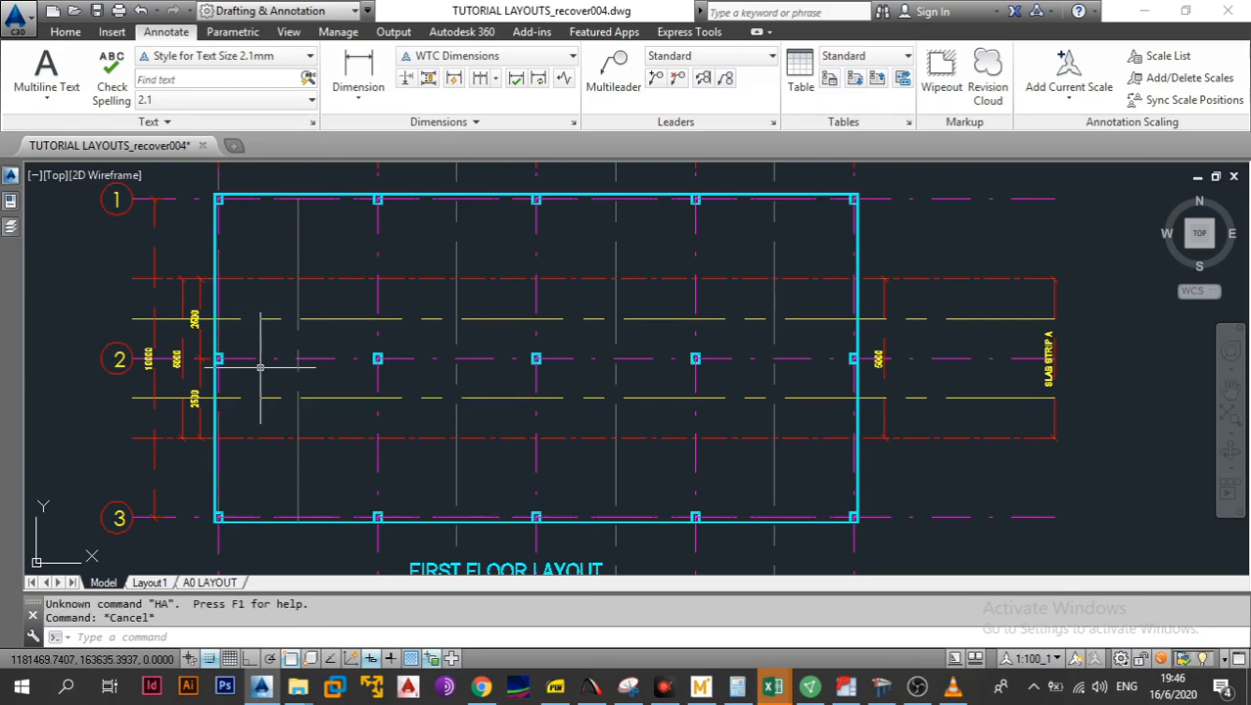
key(Escape)
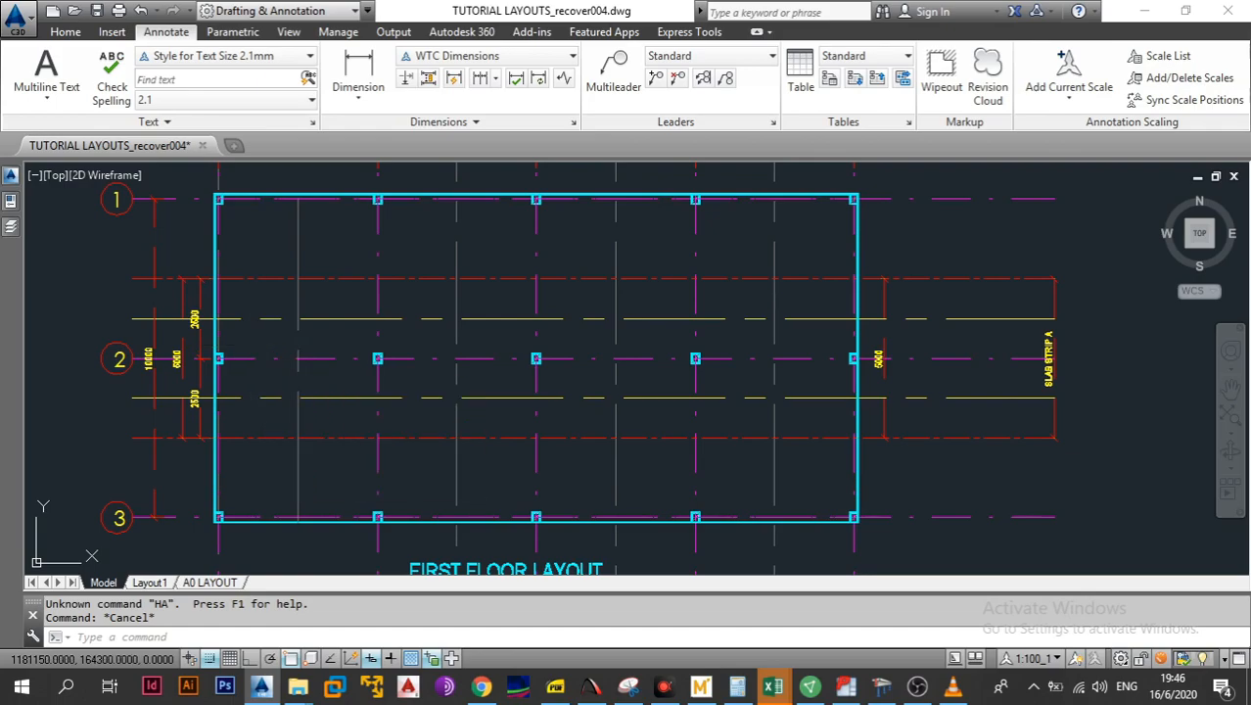
Fill the column strip between the two yellow lines from grid A to grid E with a solid hatch in colour 40
text(h)
key(Return)
scroll(254, 337, up, 2)
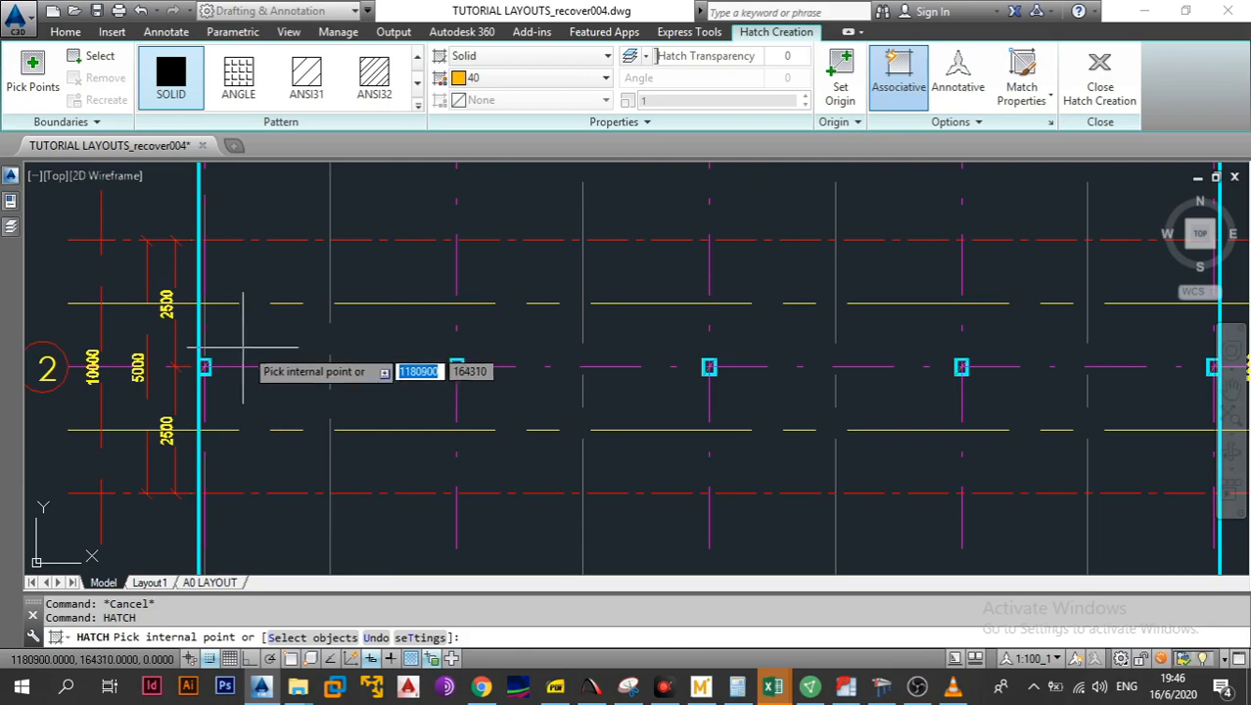
click(294, 333)
click(387, 332)
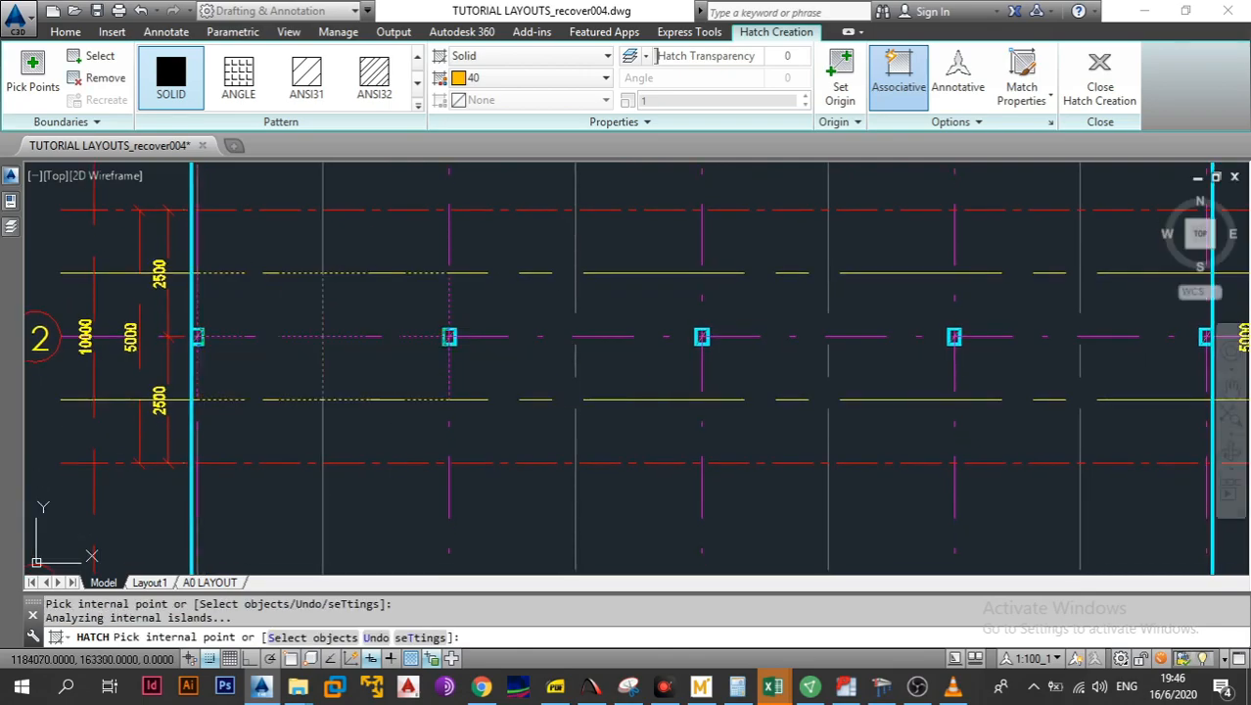
click(504, 359)
click(635, 343)
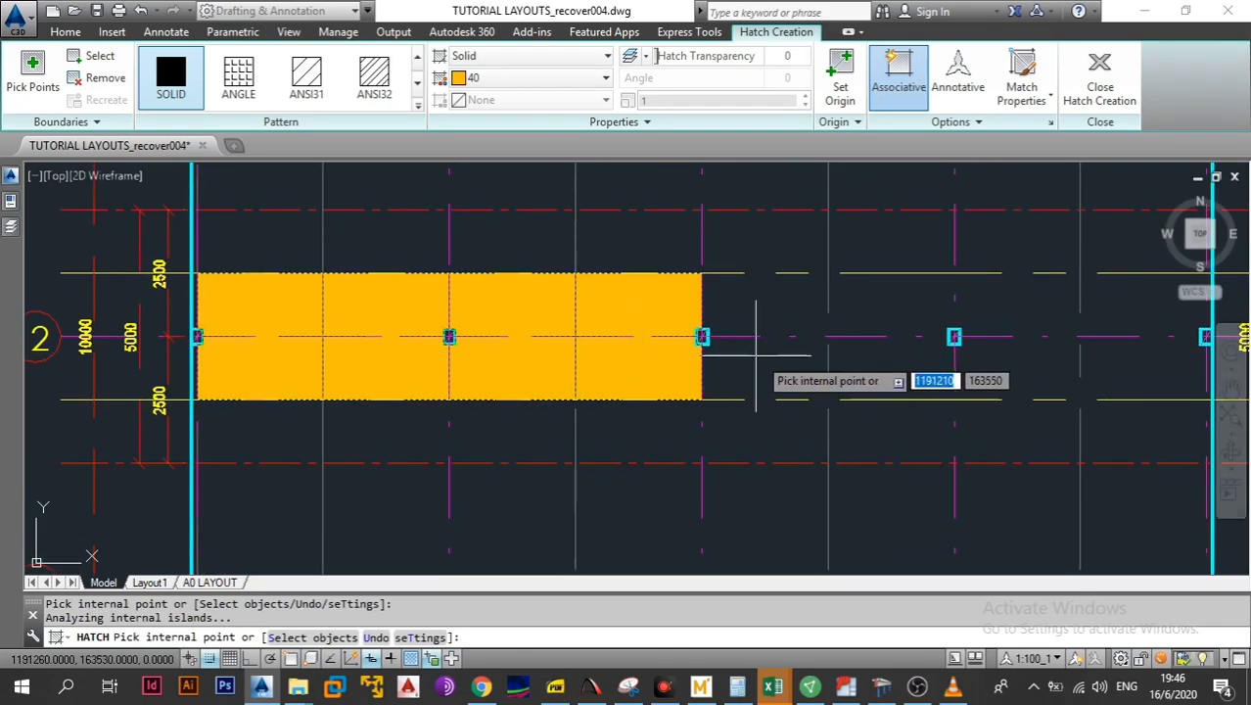
drag(770, 319, 517, 331)
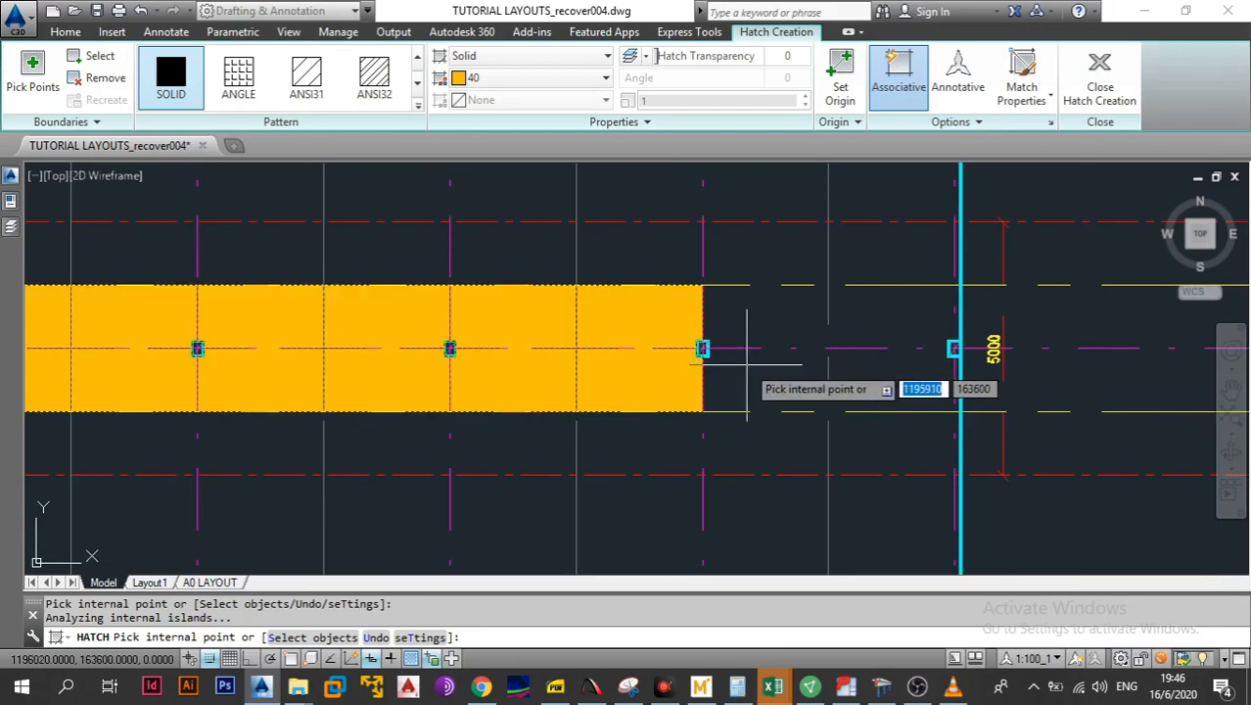
key(Escape)
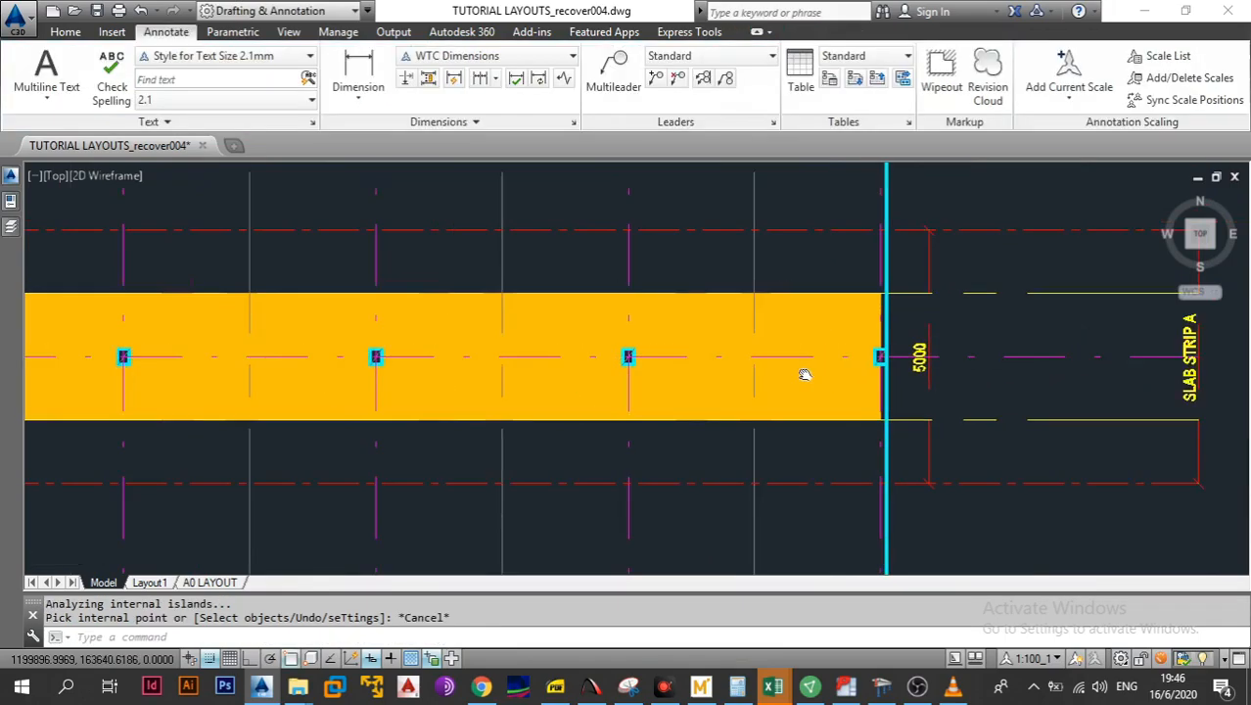
Delete the 5000 strip width dimension just outside grid E
click(813, 346)
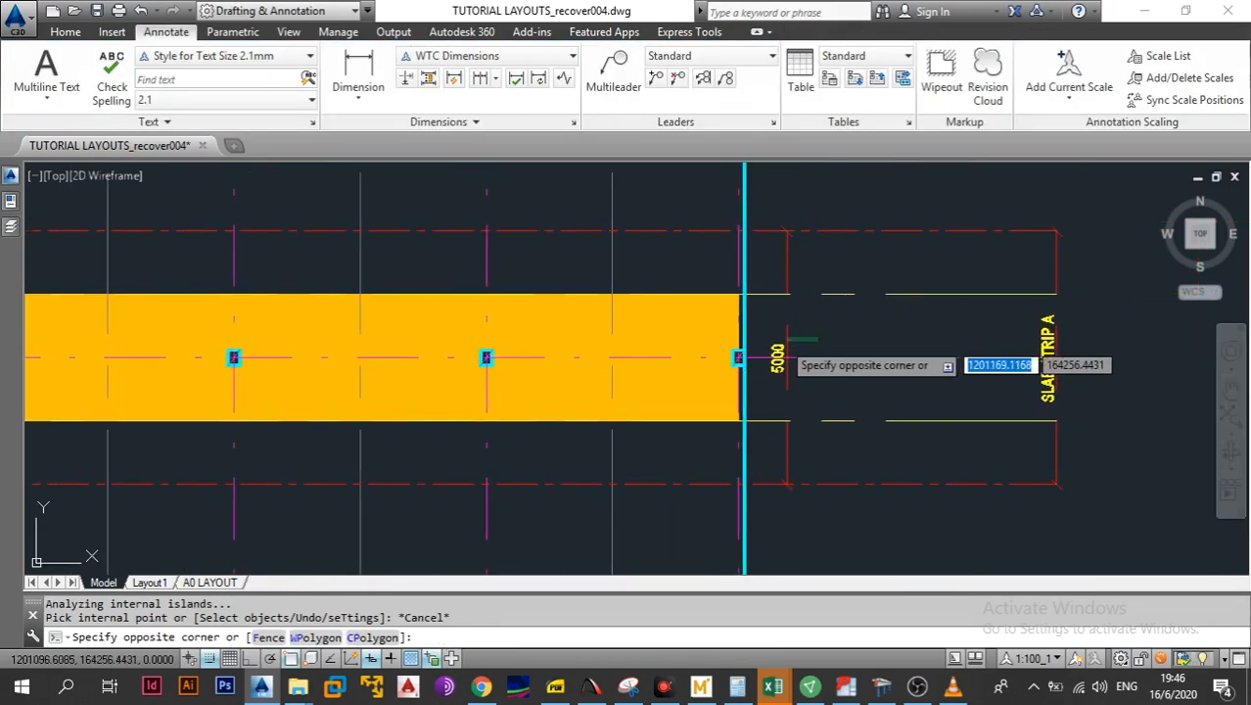
click(781, 343)
key(Delete)
Add a vertical linear dimension across the column strip between the two yellow lines, just outside grid E
drag(781, 343, 662, 345)
scroll(626, 343, up, 2)
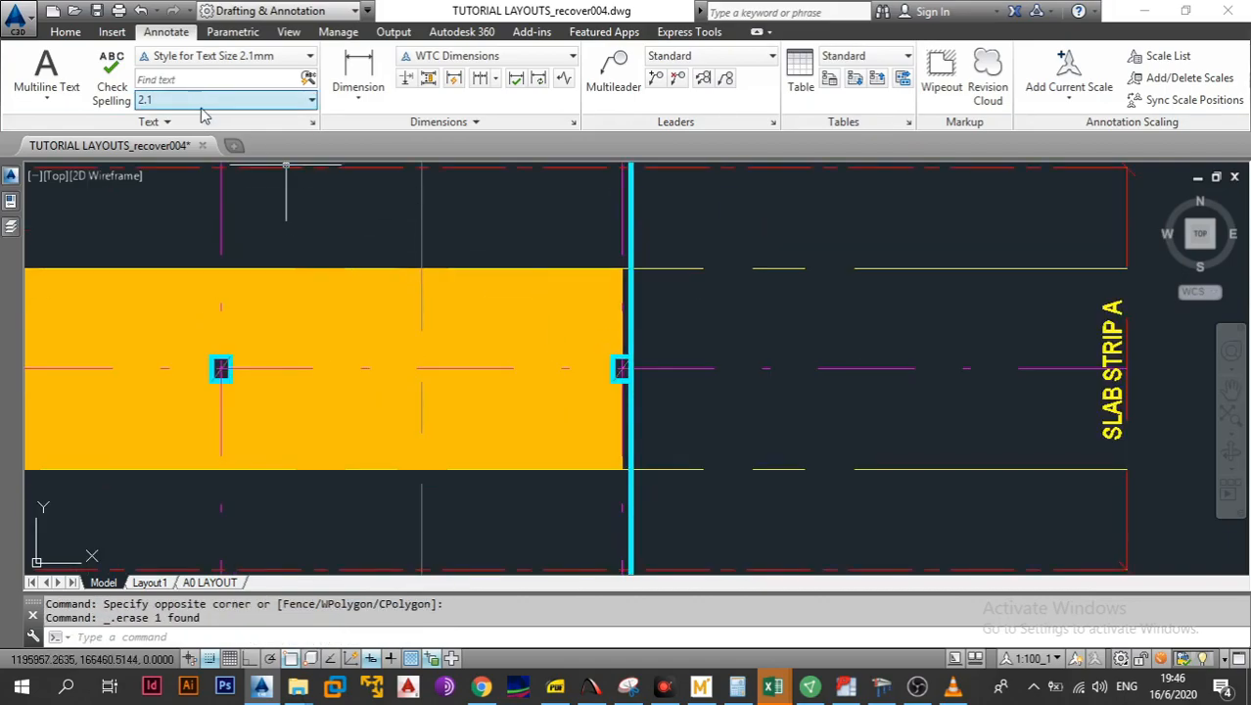
click(358, 98)
click(389, 145)
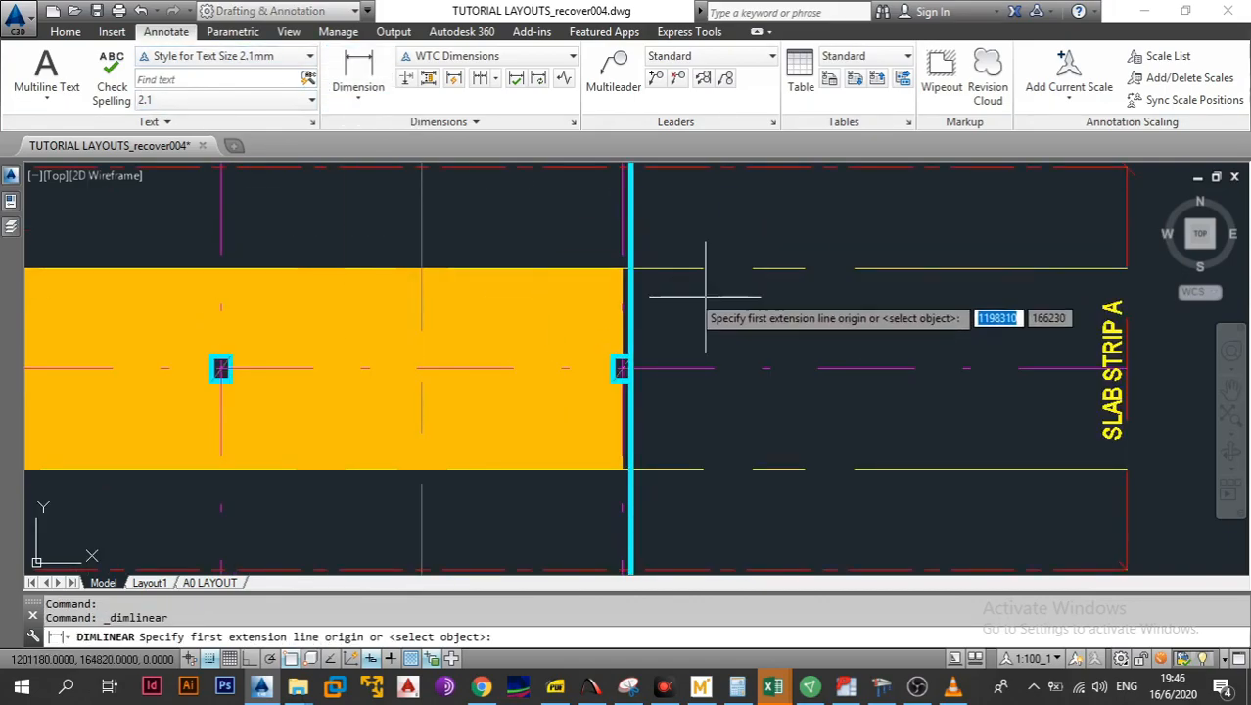
click(631, 269)
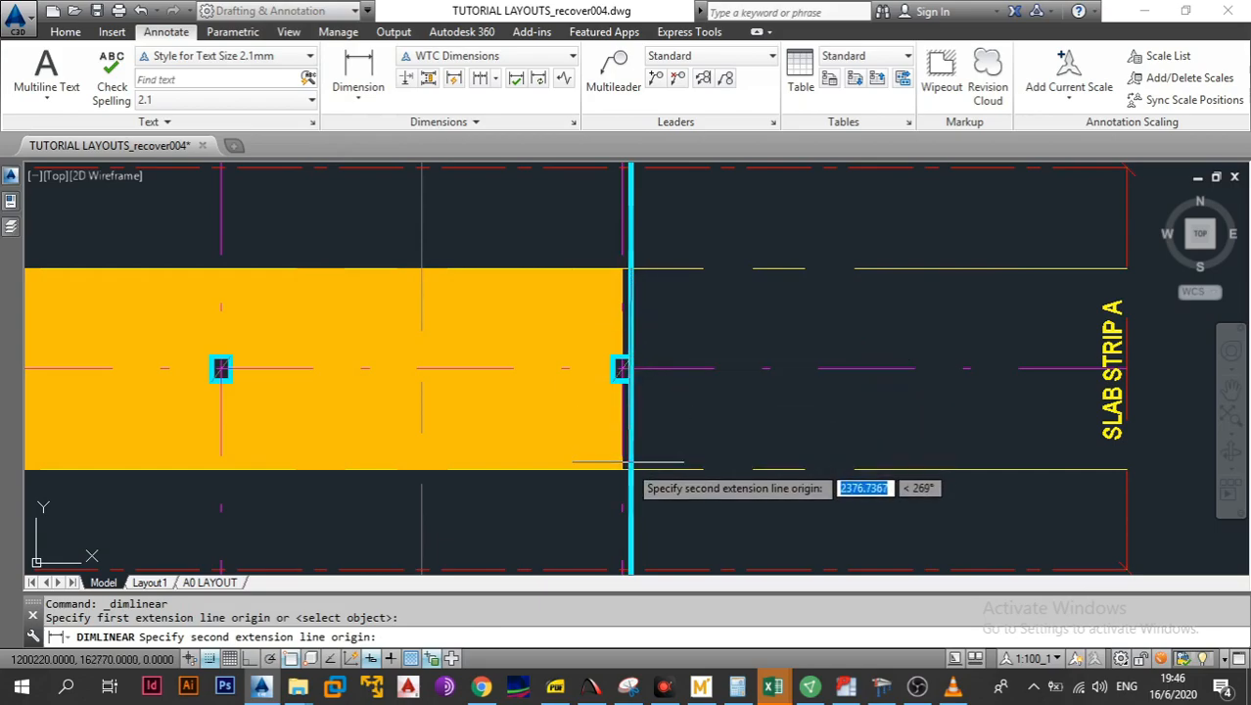
click(629, 469)
click(777, 385)
key(Escape)
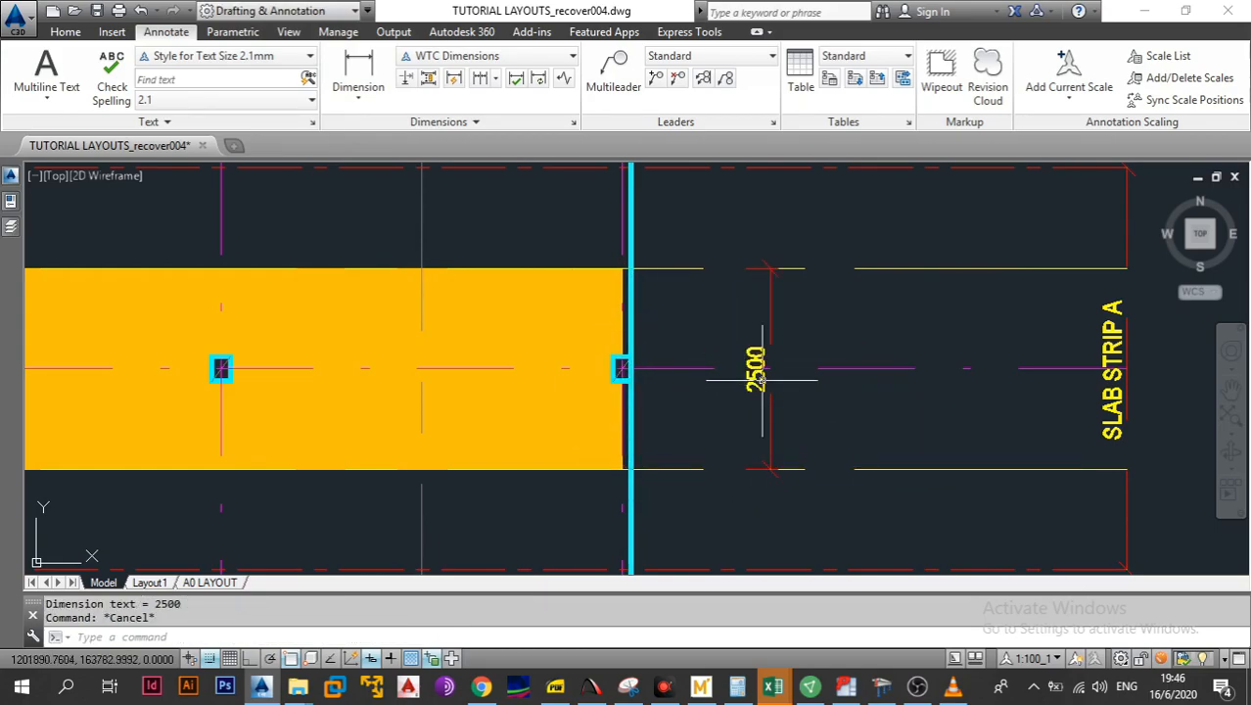
Override the text of the new column strip width dimension with COLUMN STRIP
mouse_move(10, 228)
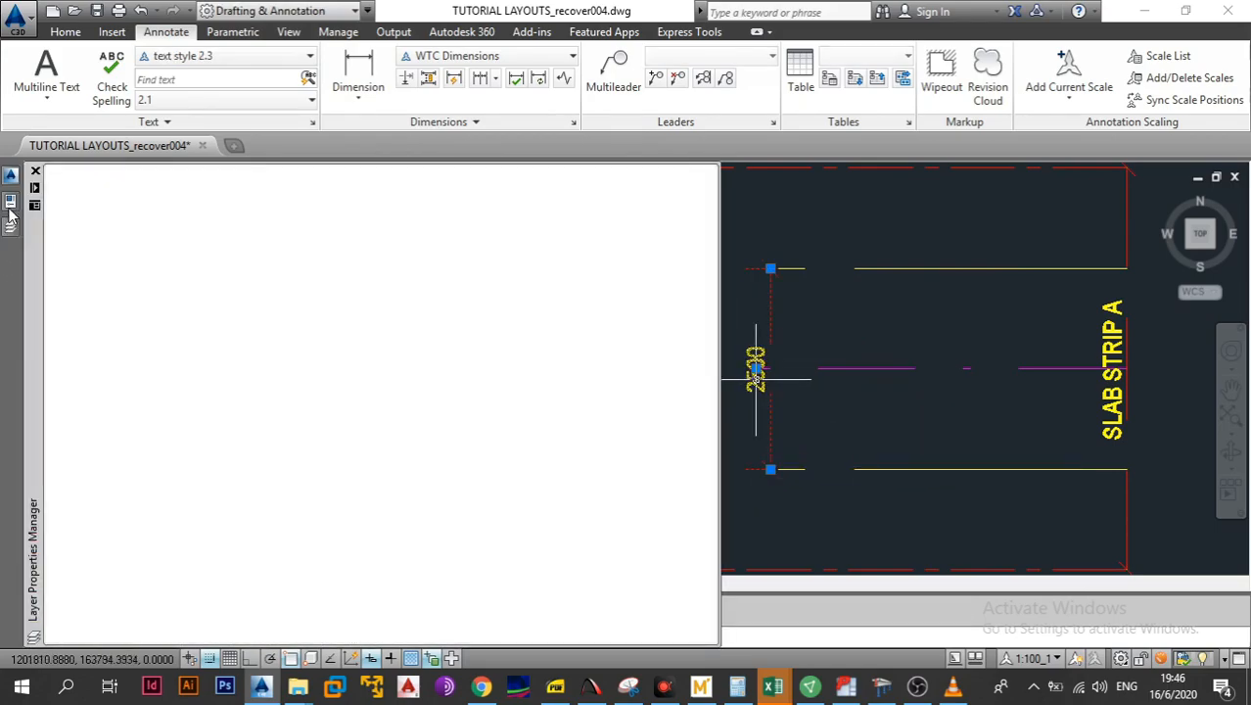
mouse_move(10, 204)
scroll(303, 482, down, 10)
click(278, 457)
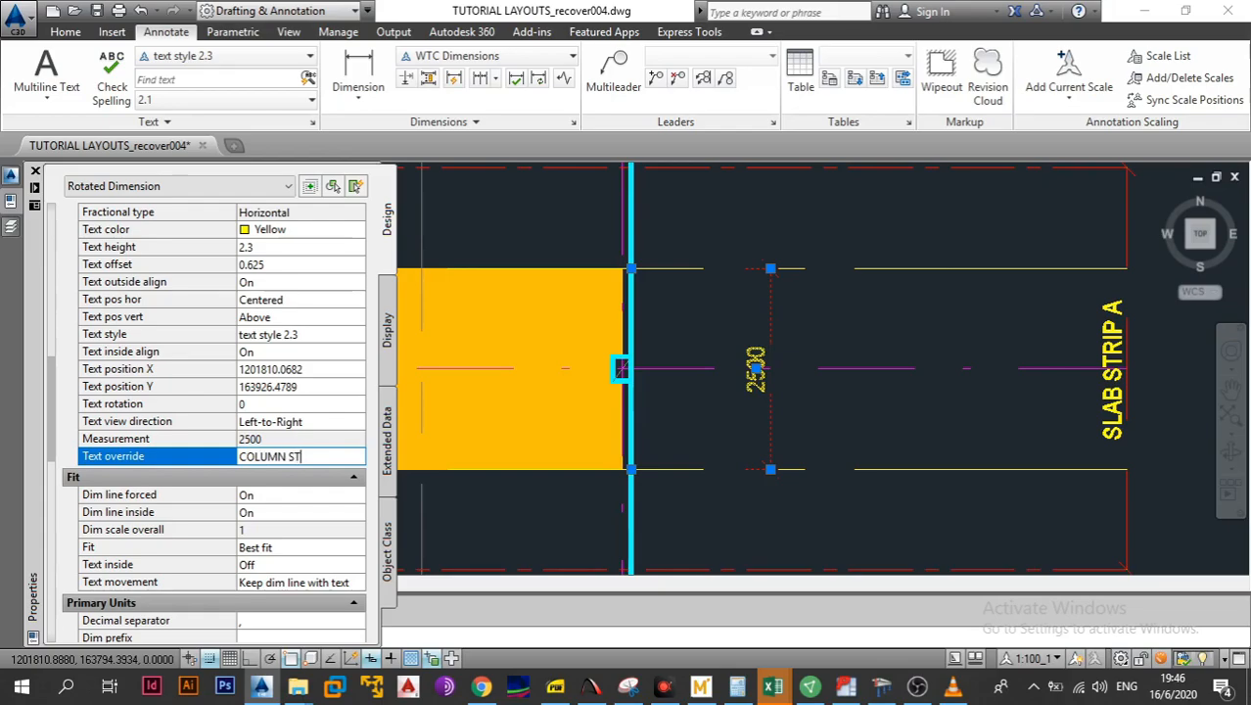
key(Return)
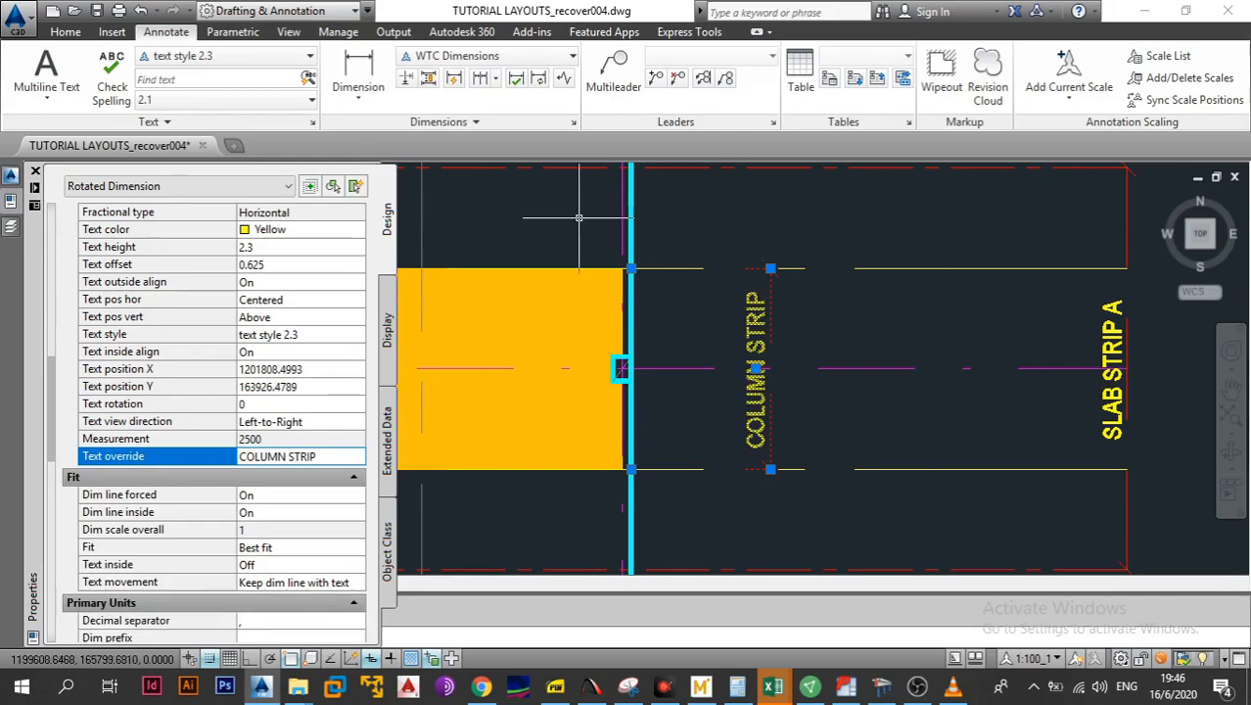
Change the column strip hatch to the ANGLE pattern in colour 11, with scale 50 and angle 45
scroll(783, 321, down, 4)
scroll(458, 369, down, 4)
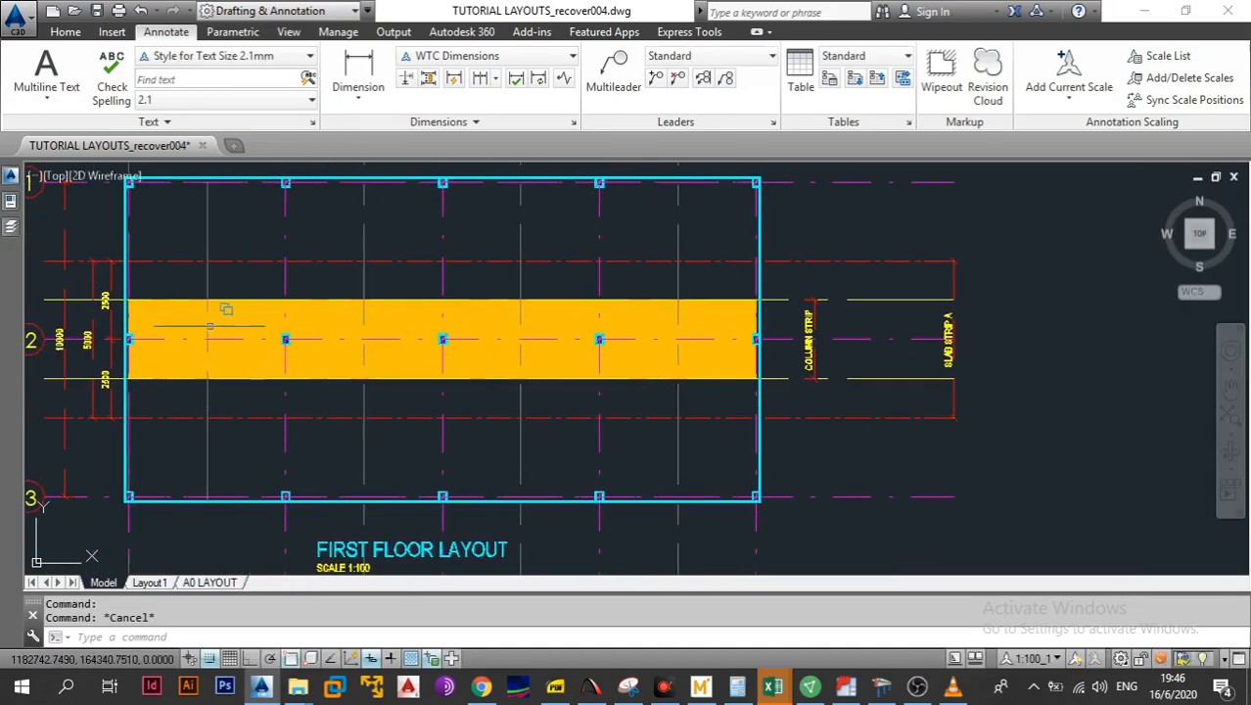
scroll(460, 376, up, 3)
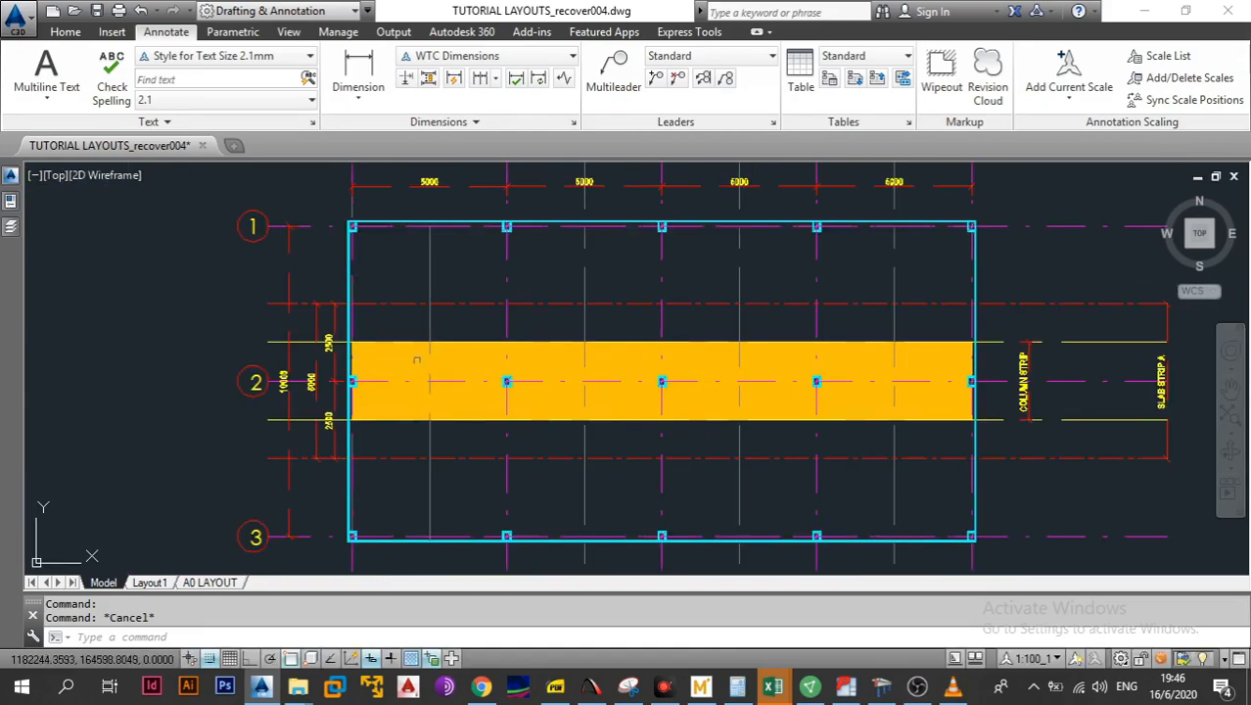
click(411, 358)
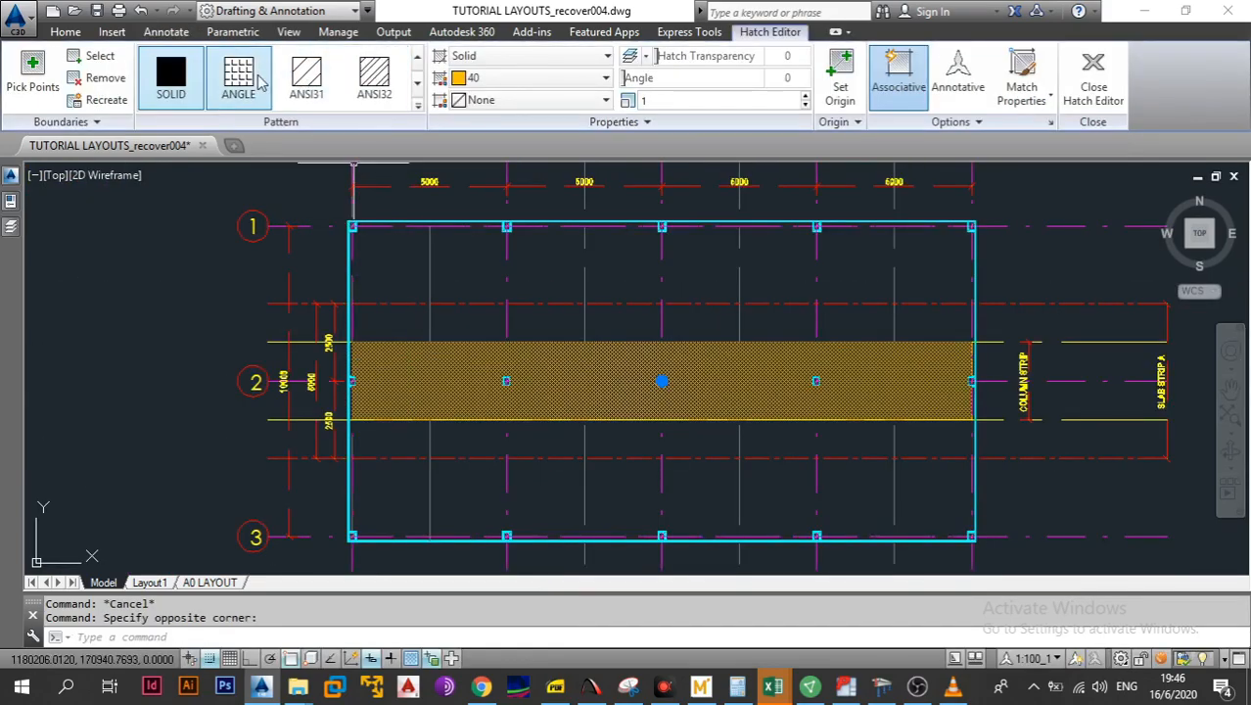
click(535, 83)
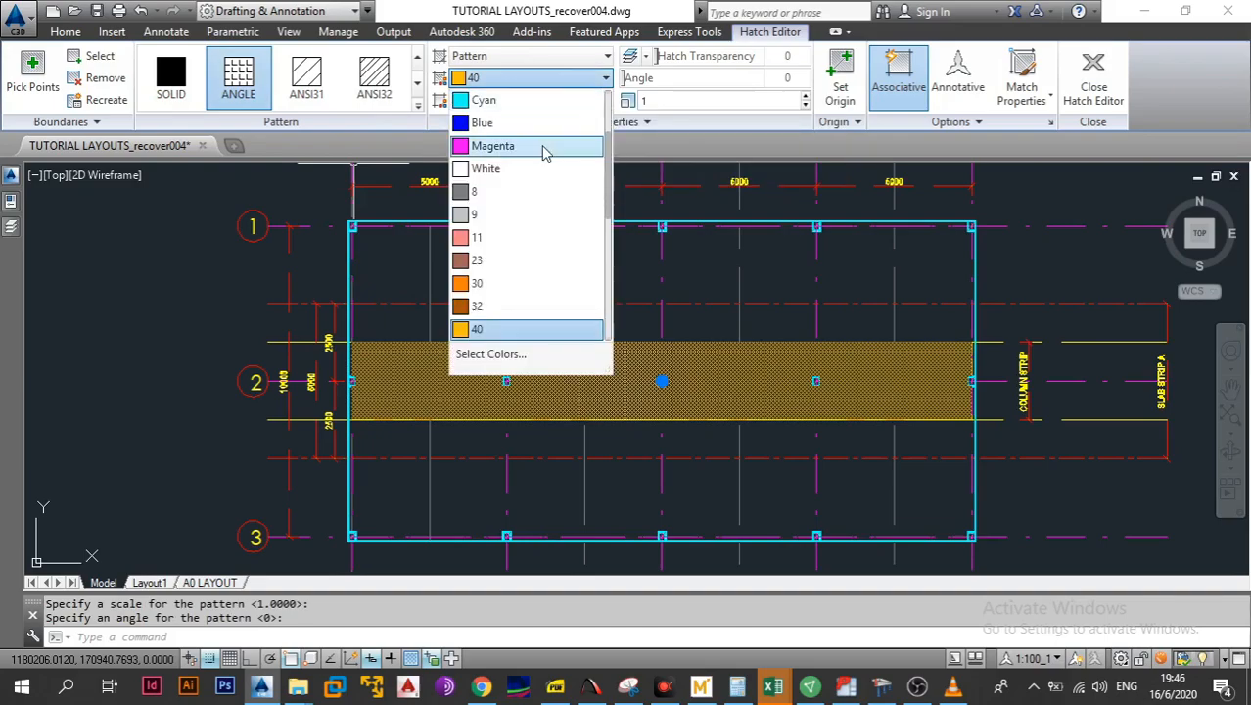
click(506, 239)
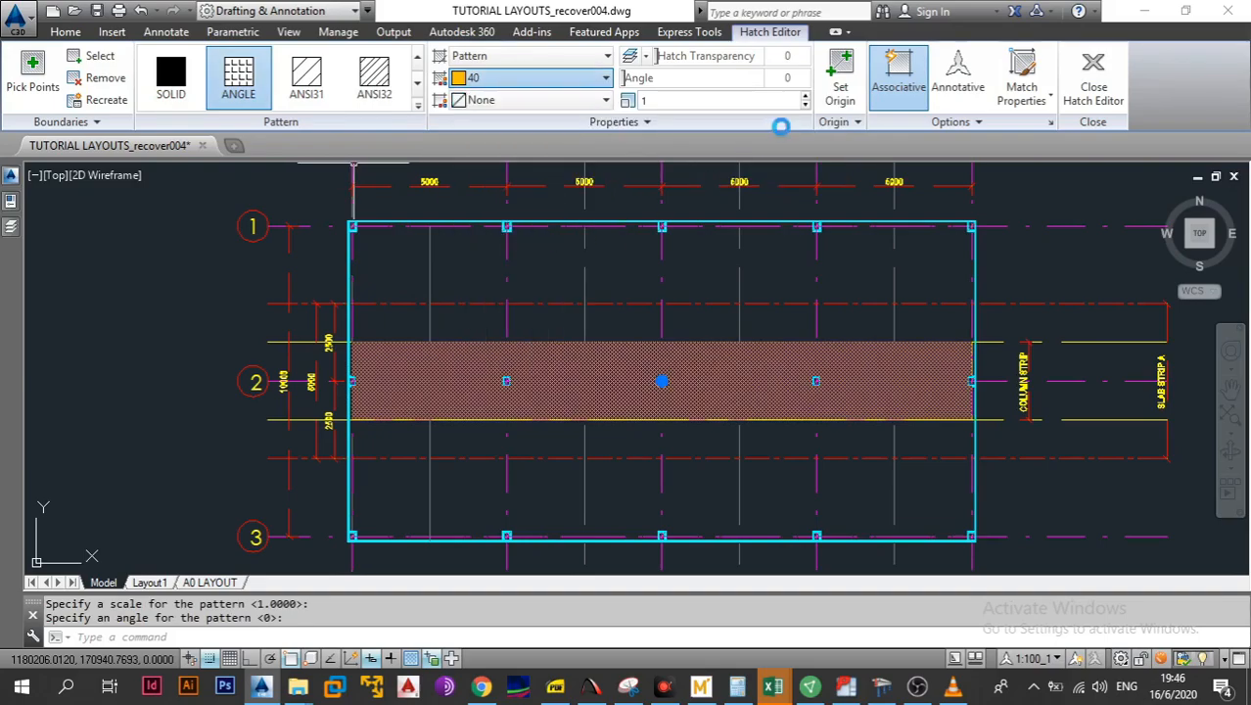
click(745, 102)
text(45)
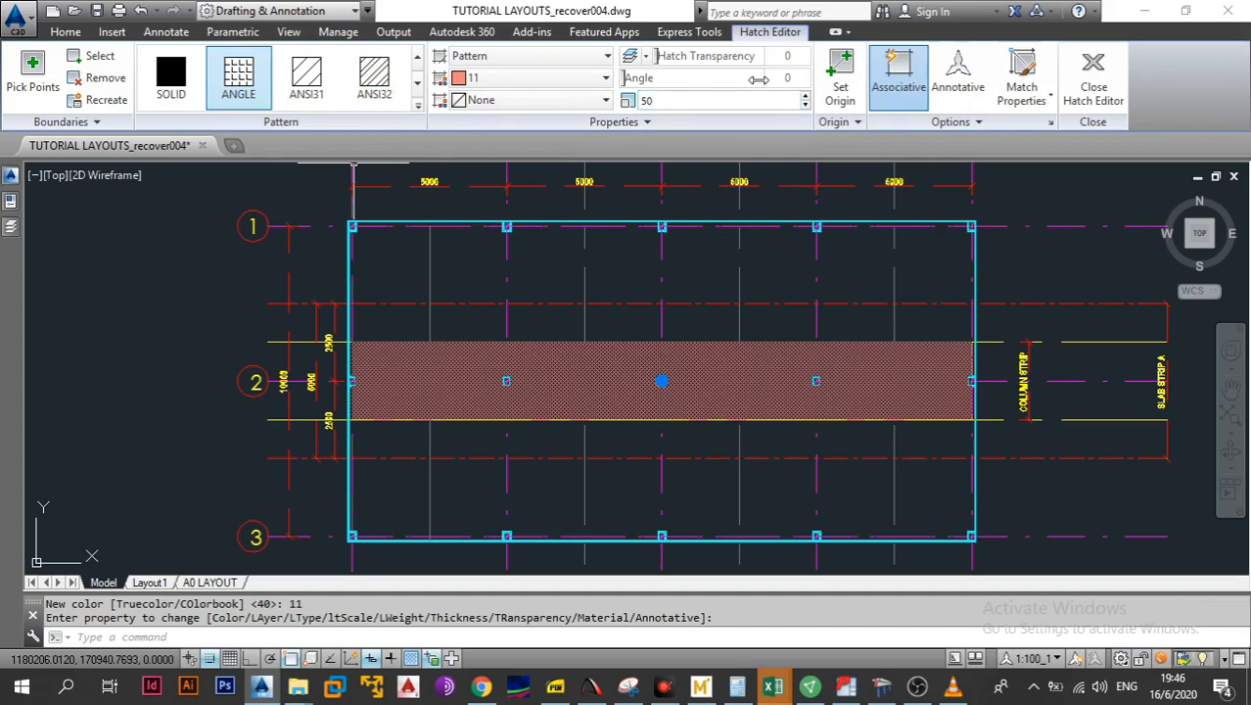
key(Return)
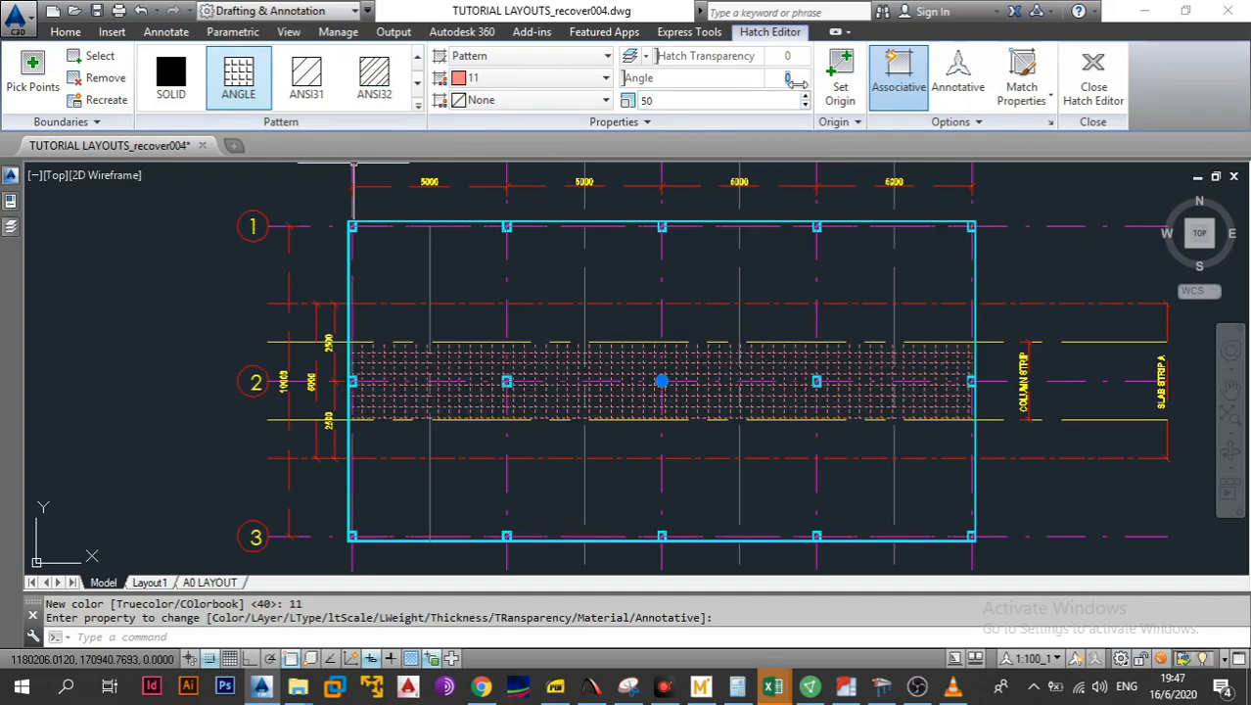
key(Return)
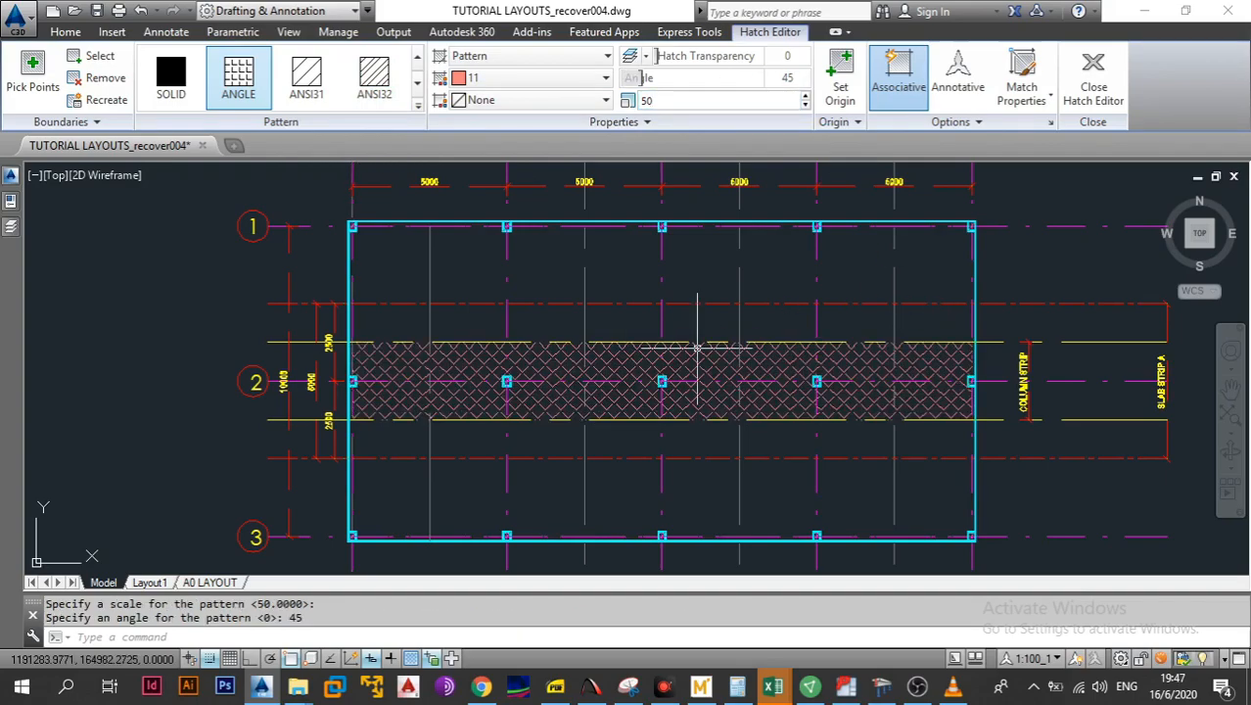
key(Escape)
Change the column strip hatch colour to 80
scroll(636, 357, up, 4)
scroll(631, 361, down, 4)
drag(632, 361, 535, 360)
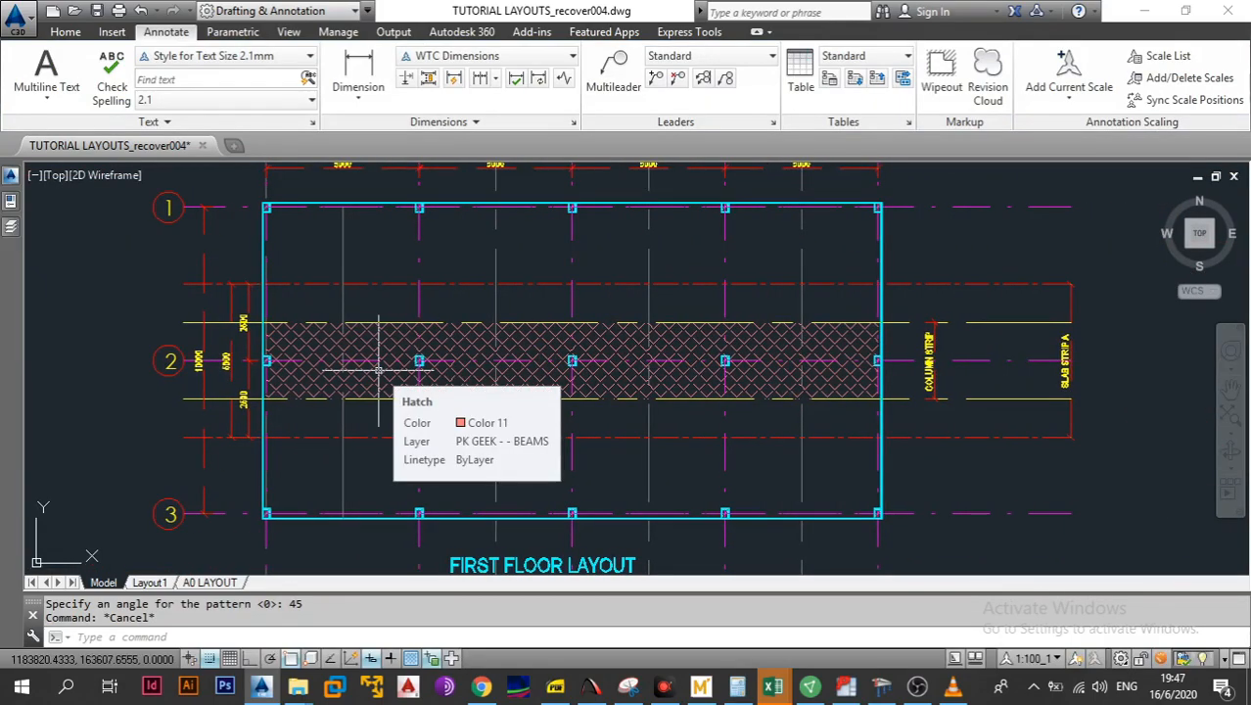
scroll(389, 361, up, 2)
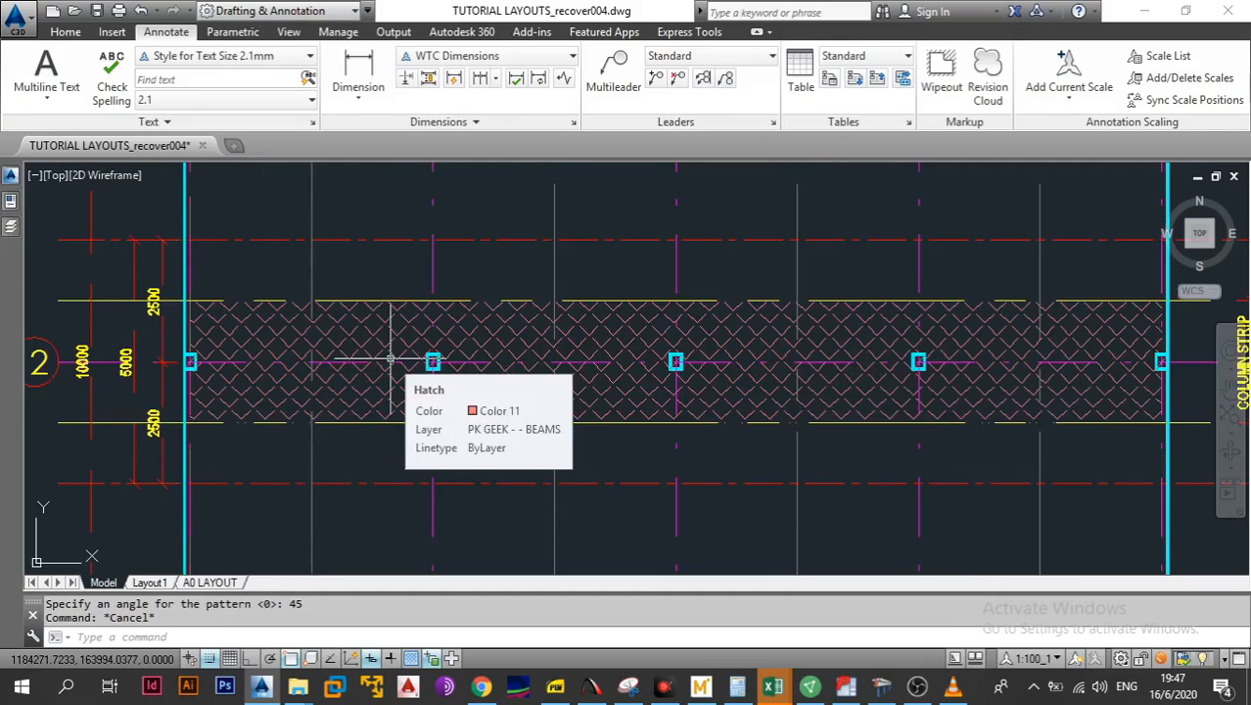
click(390, 341)
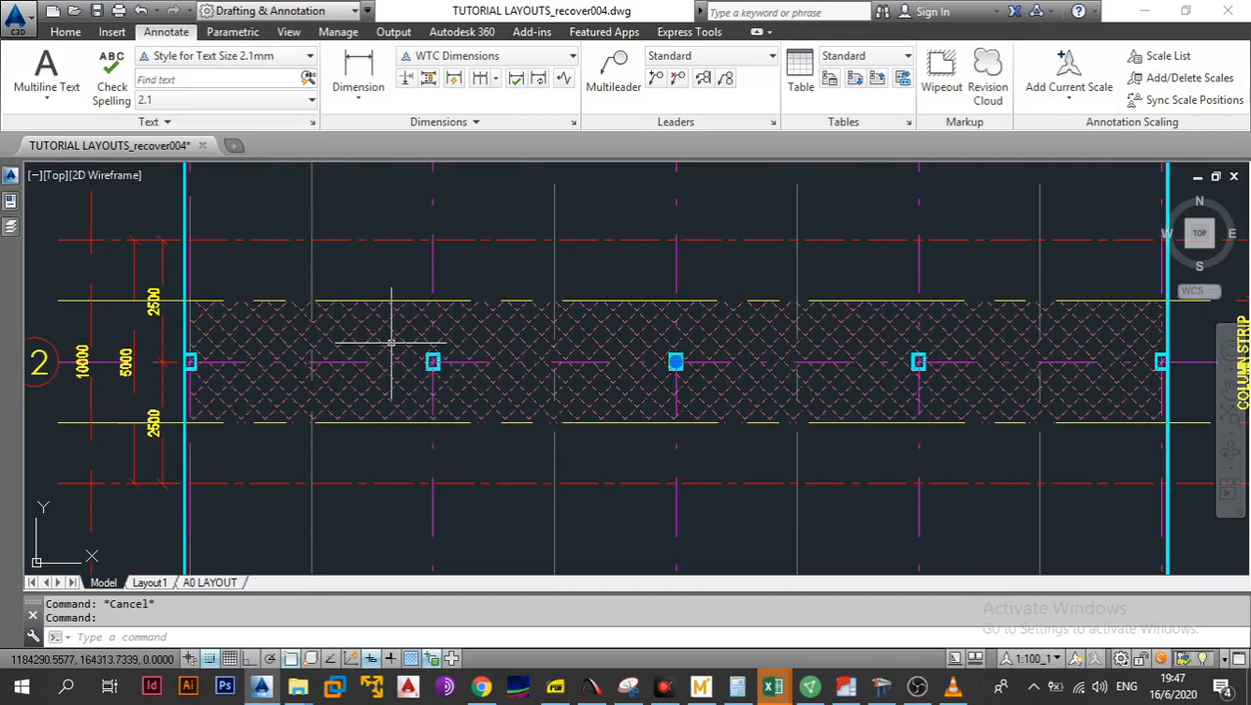
click(535, 79)
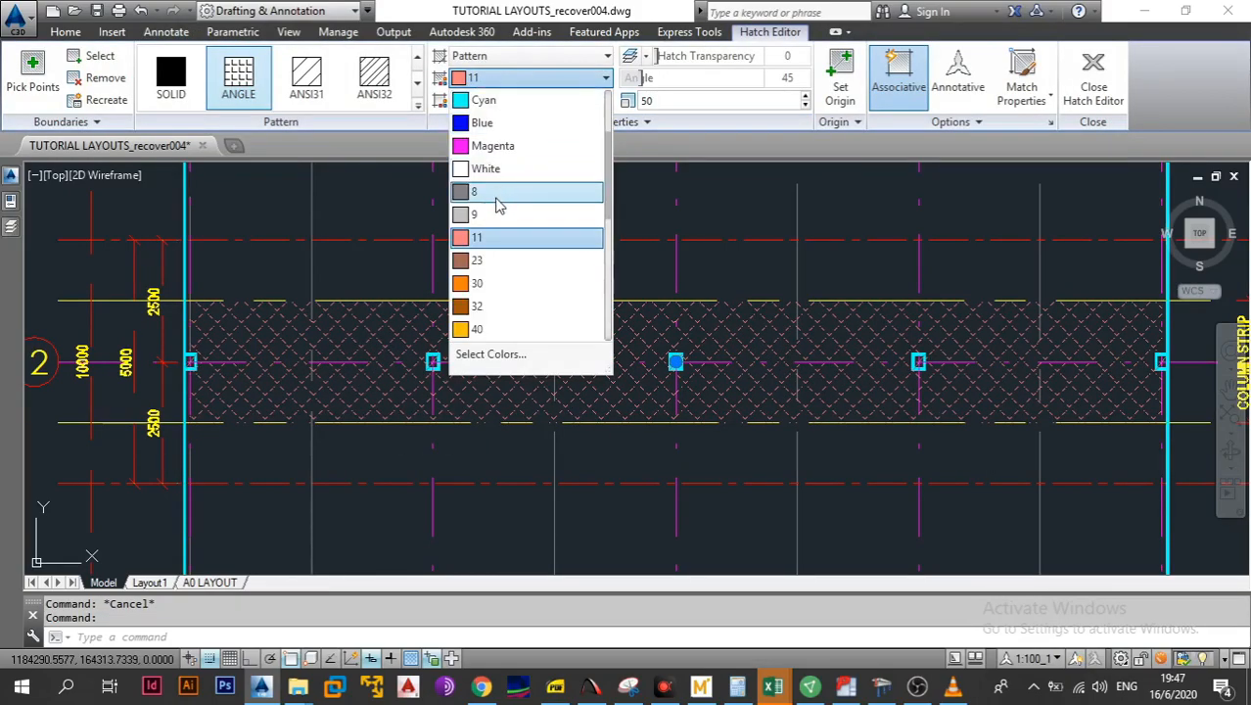
scroll(490, 254, down, 3)
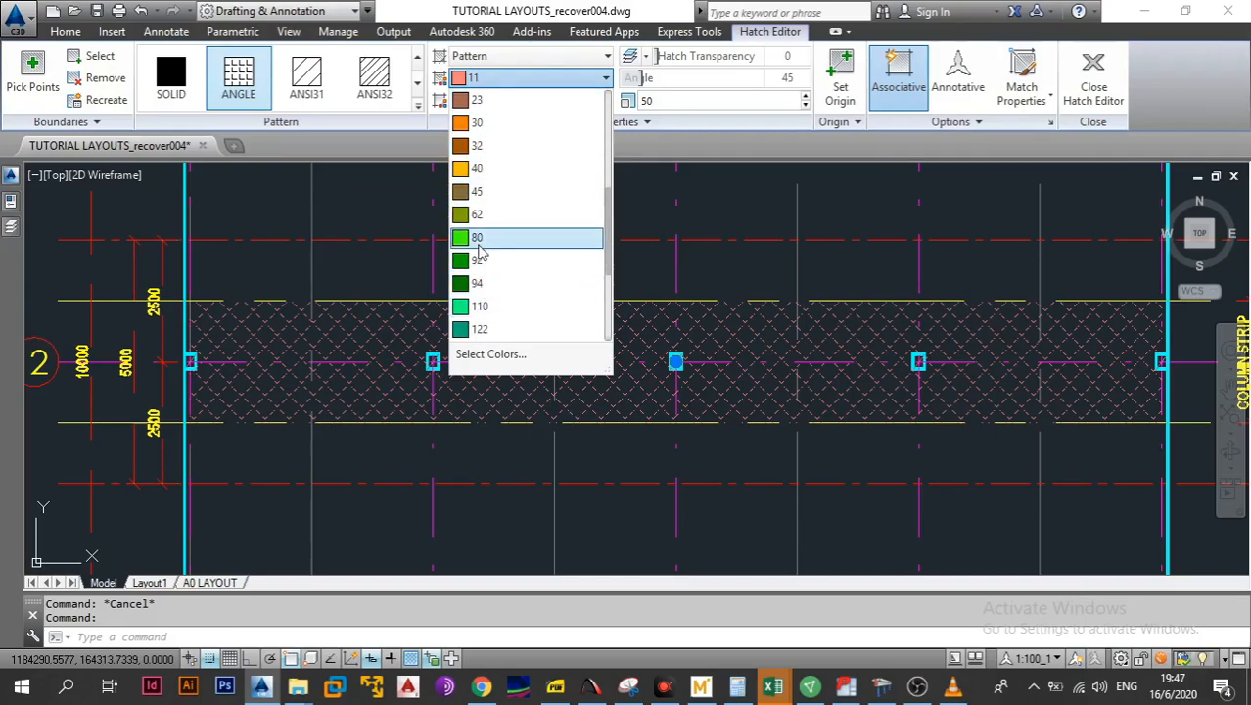
click(479, 246)
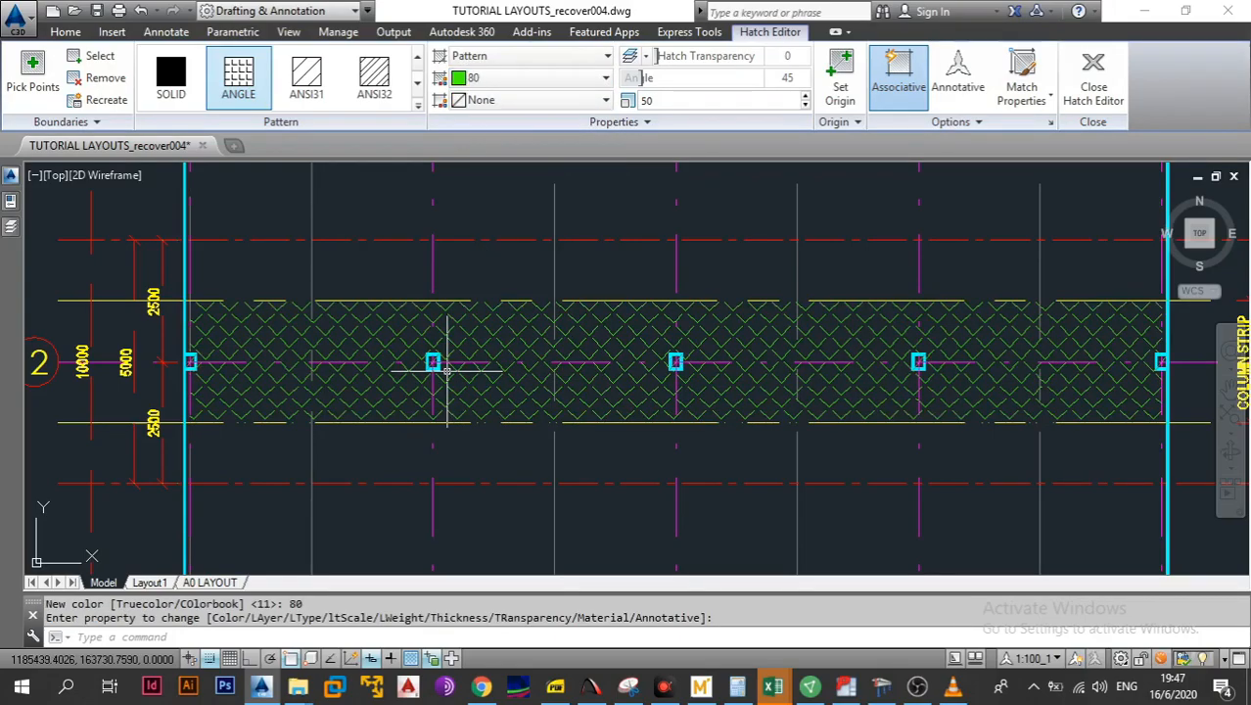
key(Escape)
Copy the STRIP A label from above the original hatched layout to just above the COLUMN STRIP dimension beyond grid E
scroll(478, 323, down, 4)
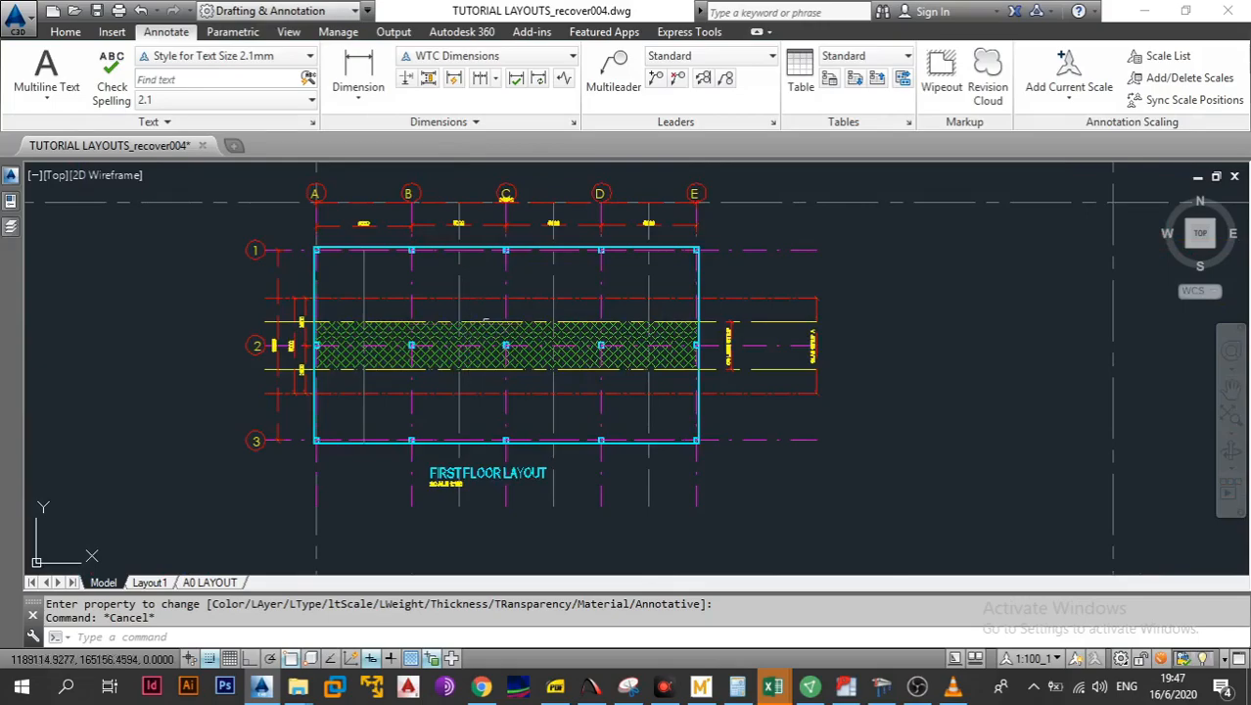
scroll(567, 317, up, 2)
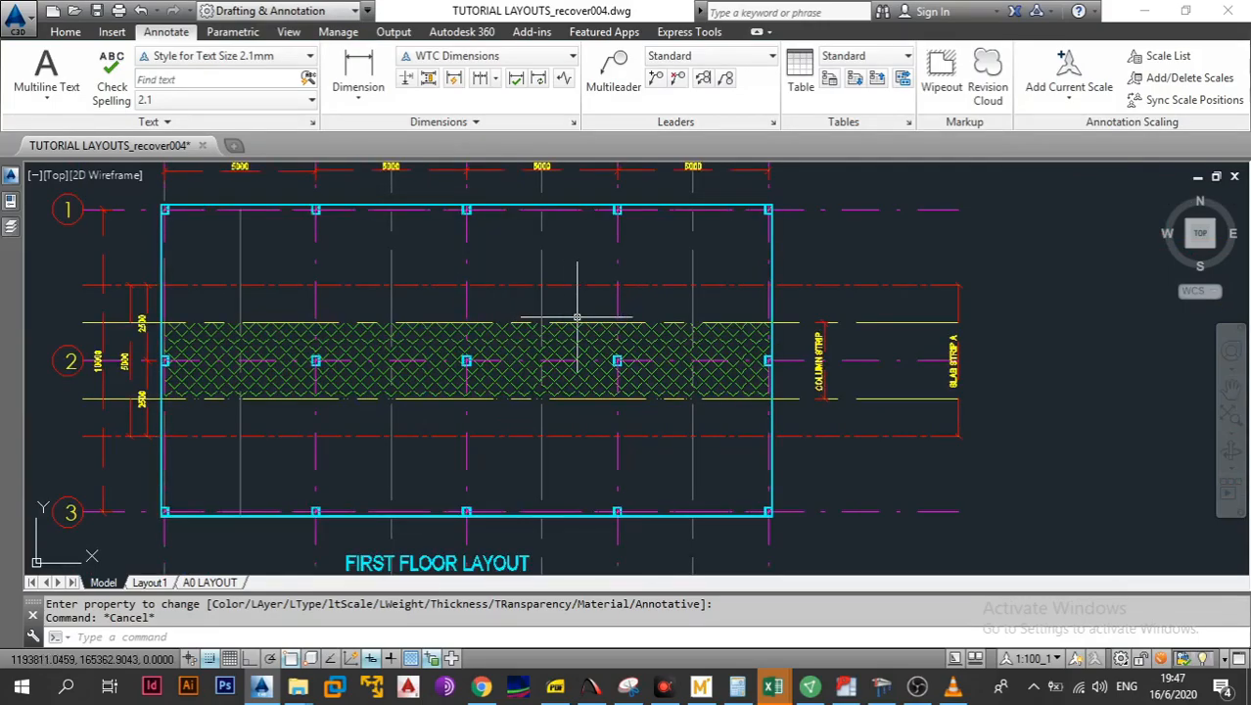
drag(674, 318, 629, 343)
drag(426, 266, 559, 285)
scroll(509, 286, down, 8)
drag(411, 332, 726, 394)
scroll(488, 331, up, 6)
scroll(320, 334, up, 4)
click(244, 315)
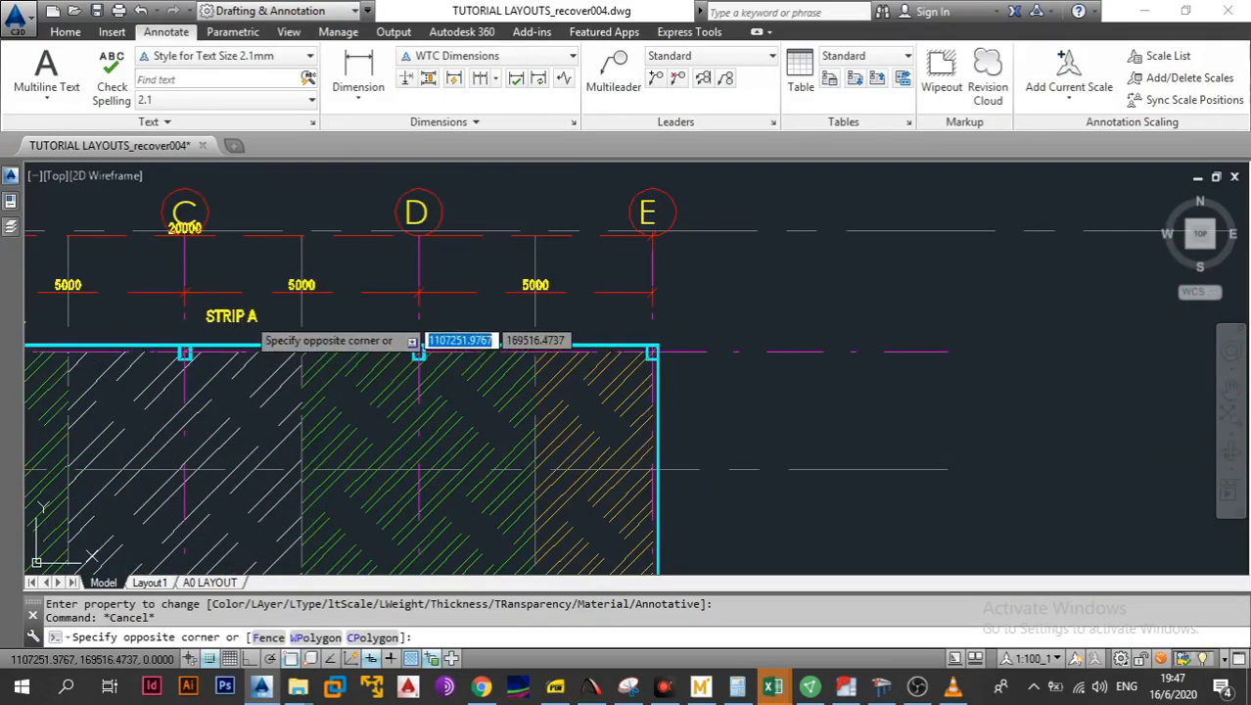
click(196, 315)
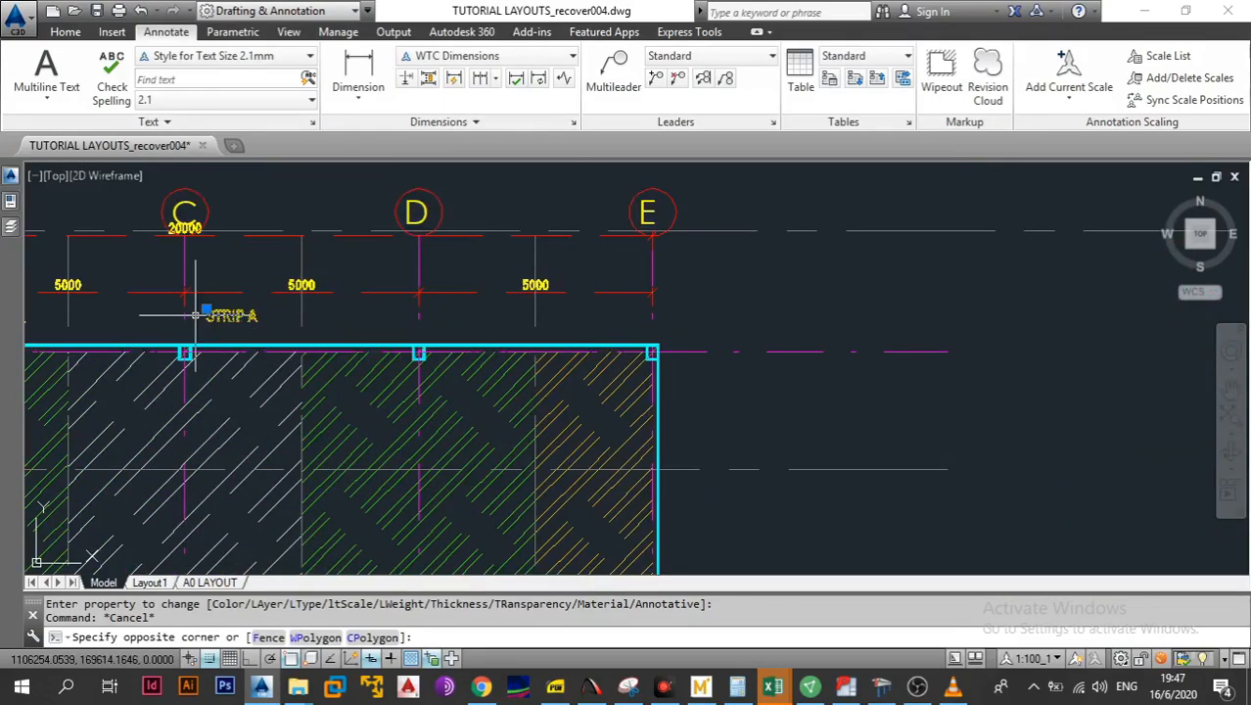
click(66, 31)
click(233, 305)
scroll(360, 319, down, 4)
drag(788, 365, 439, 347)
drag(1165, 365, 677, 333)
drag(913, 306, 375, 307)
scroll(616, 318, up, 5)
drag(713, 365, 340, 283)
scroll(479, 324, up, 4)
click(497, 282)
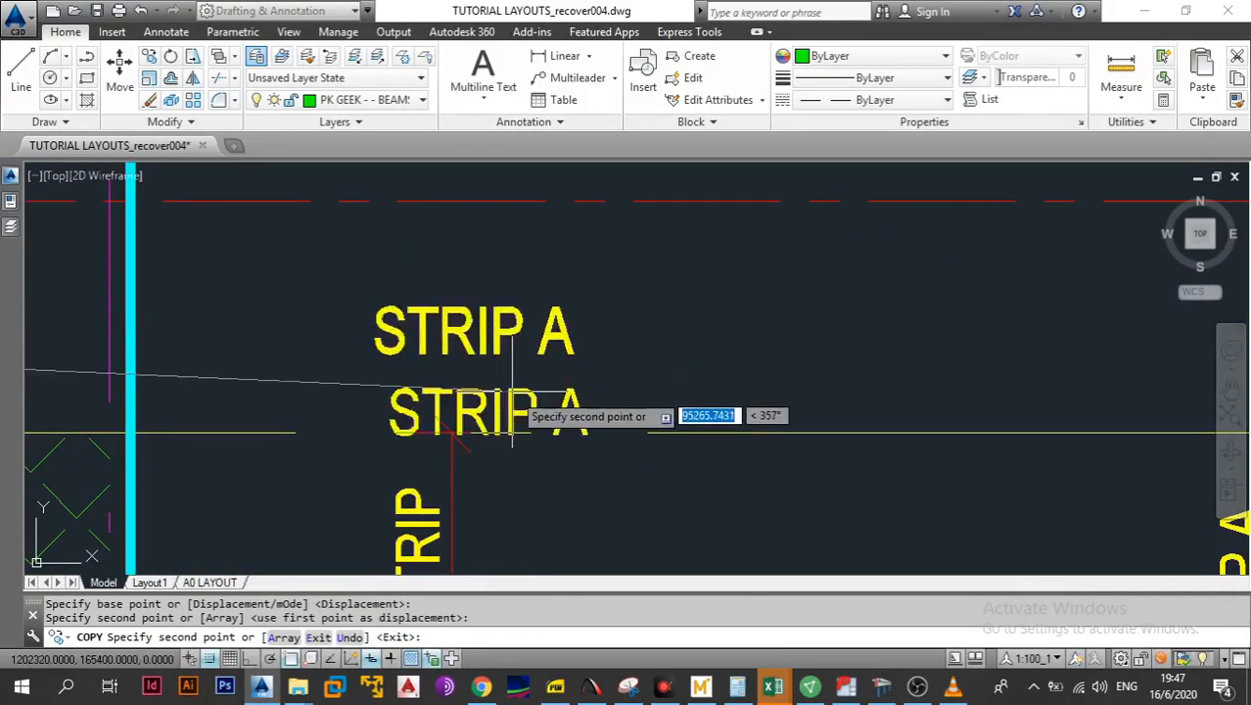
scroll(510, 284, down, 4)
key(Escape)
Change the text of the copied label above the column strip to MIDDLE STRIP
click(494, 253)
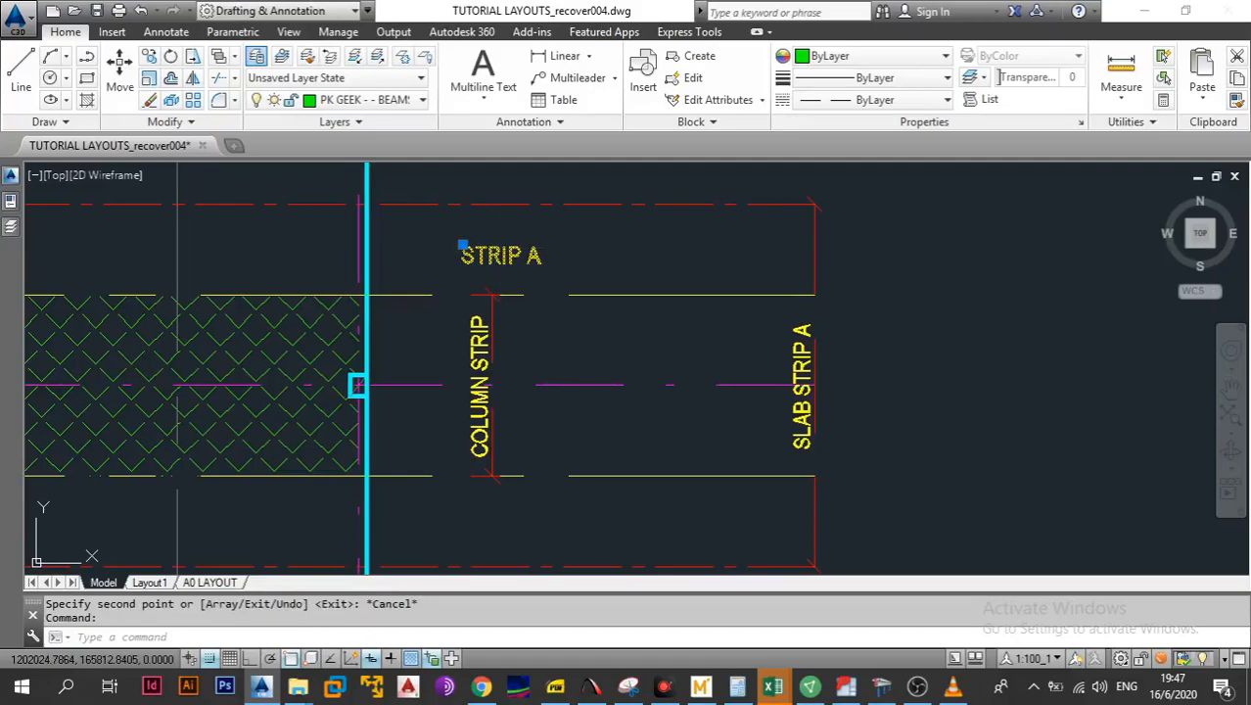
double_click(529, 255)
text(MIDDLE)
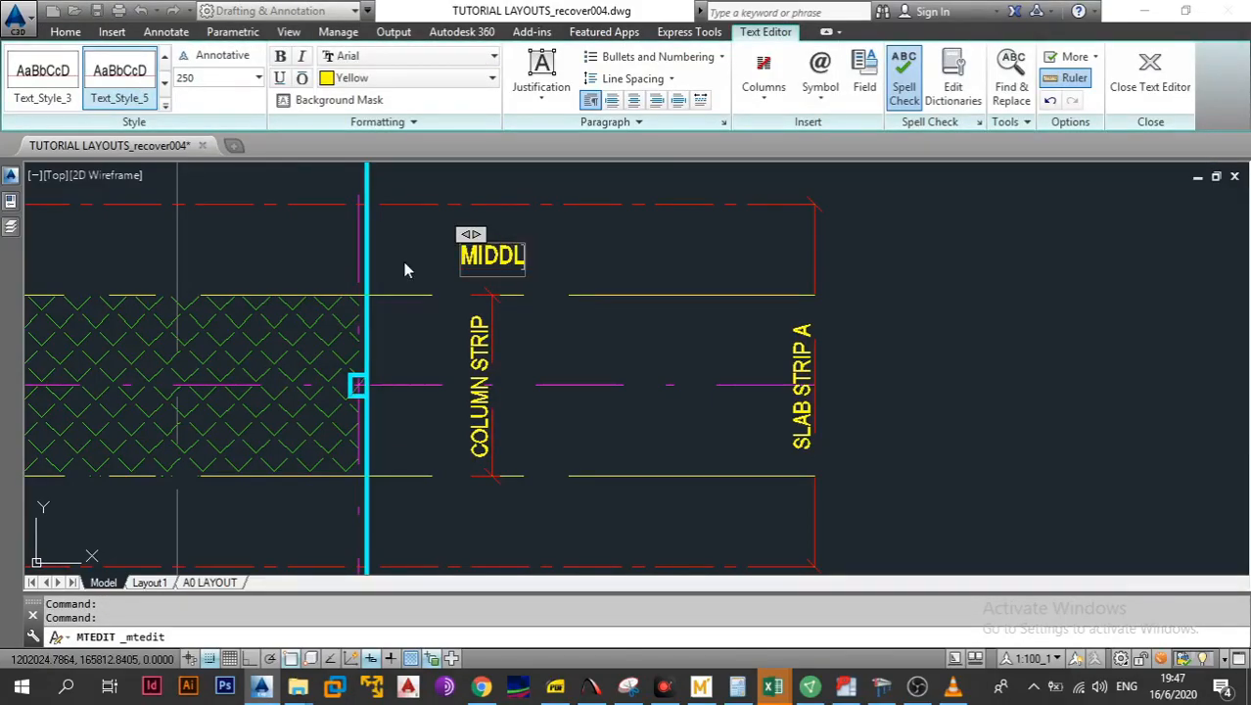
click(635, 226)
click(635, 253)
click(577, 262)
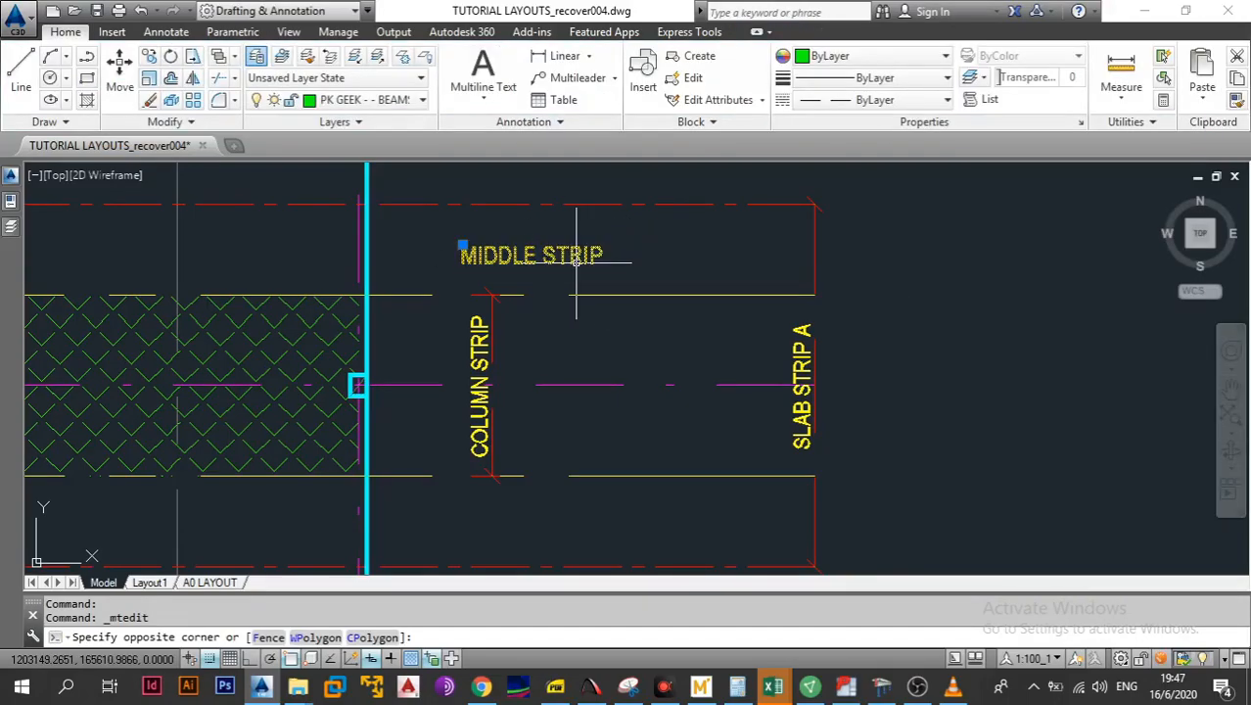
Copy the MIDDLE STRIP label straight down to below the column strip, beyond grid E
click(534, 252)
drag(534, 309, 532, 168)
click(534, 387)
key(Escape)
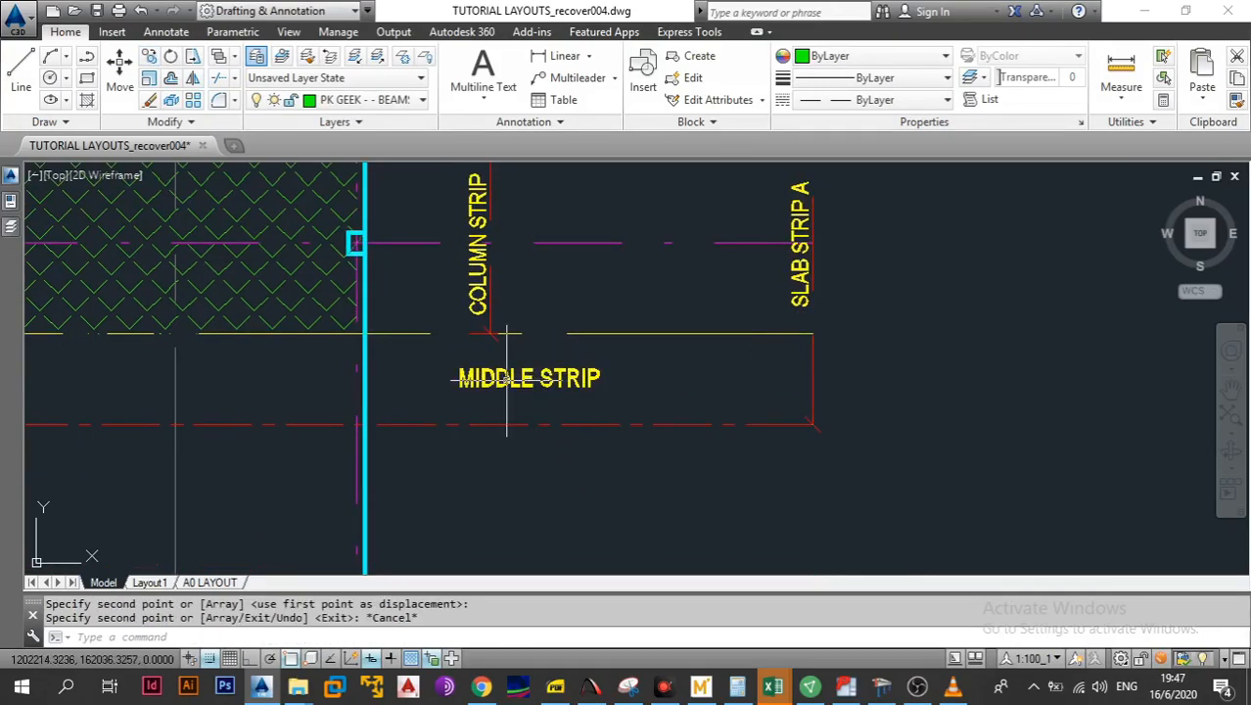
Hatch every bay of the upper middle strip between grids A and E with a solid fill in colour 40
scroll(504, 413, down, 5)
drag(616, 374, 742, 375)
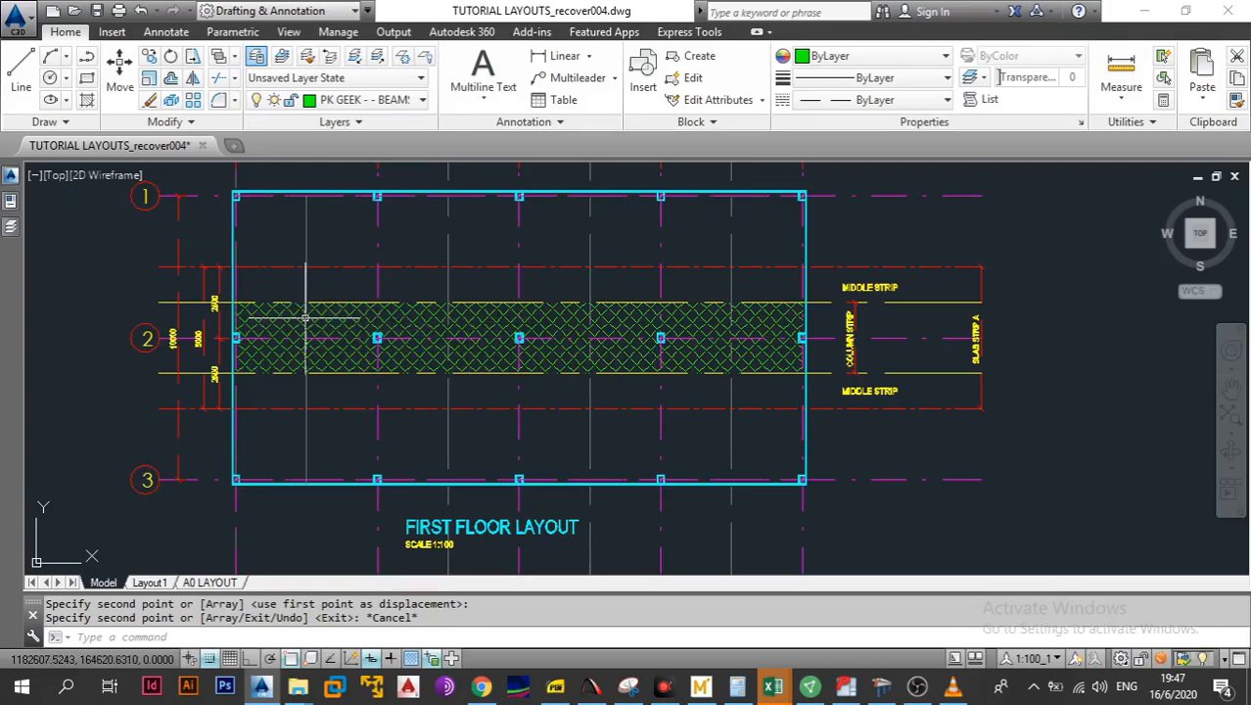
scroll(333, 312, down, 2)
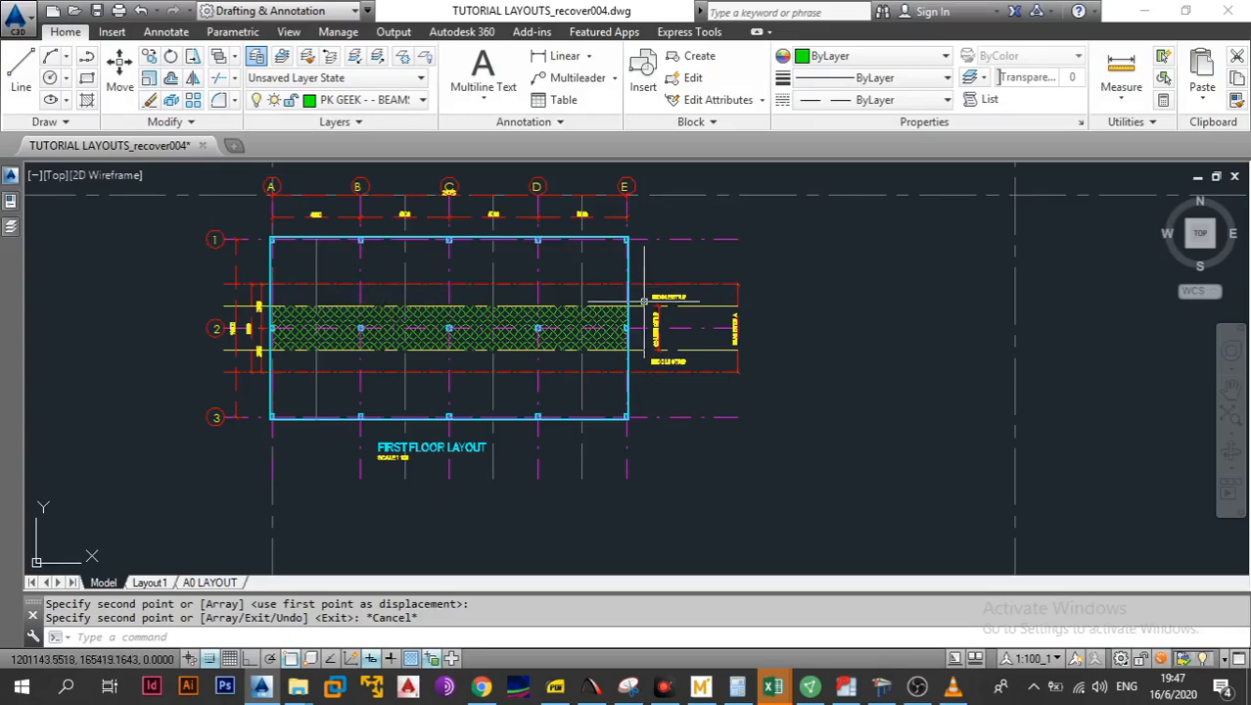
scroll(627, 305, up, 2)
text(HA)
key(Return)
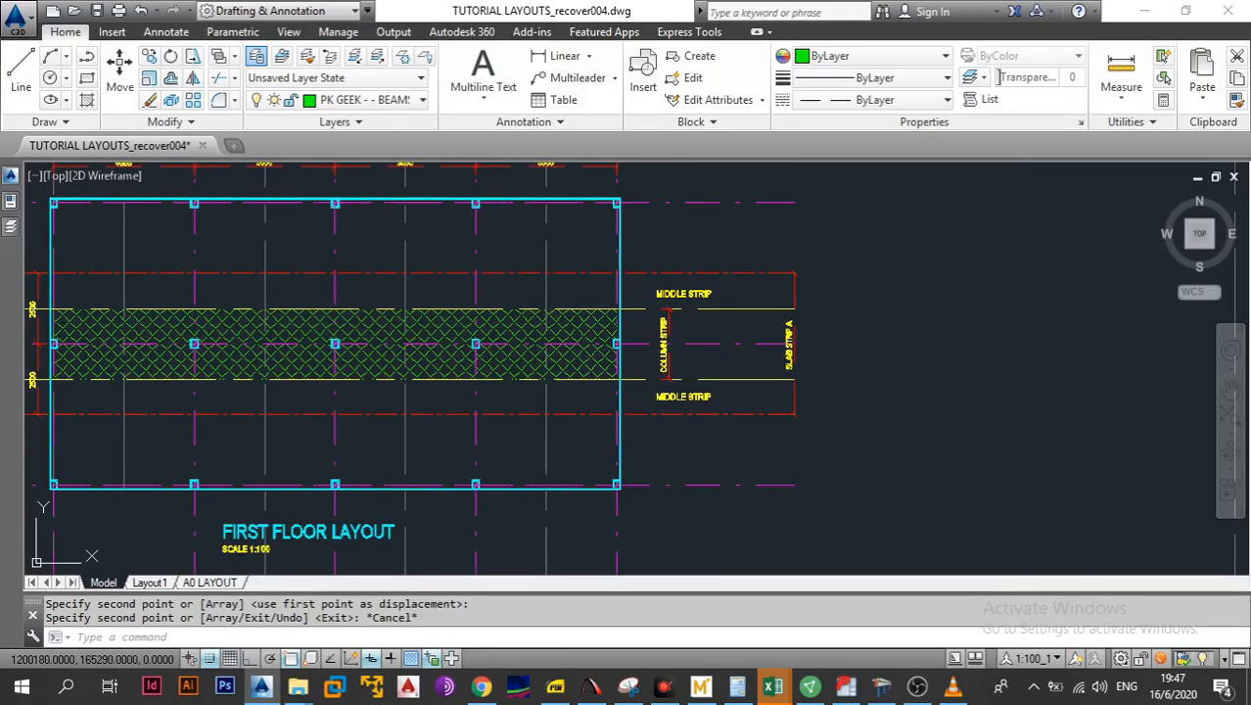
drag(313, 318, 419, 324)
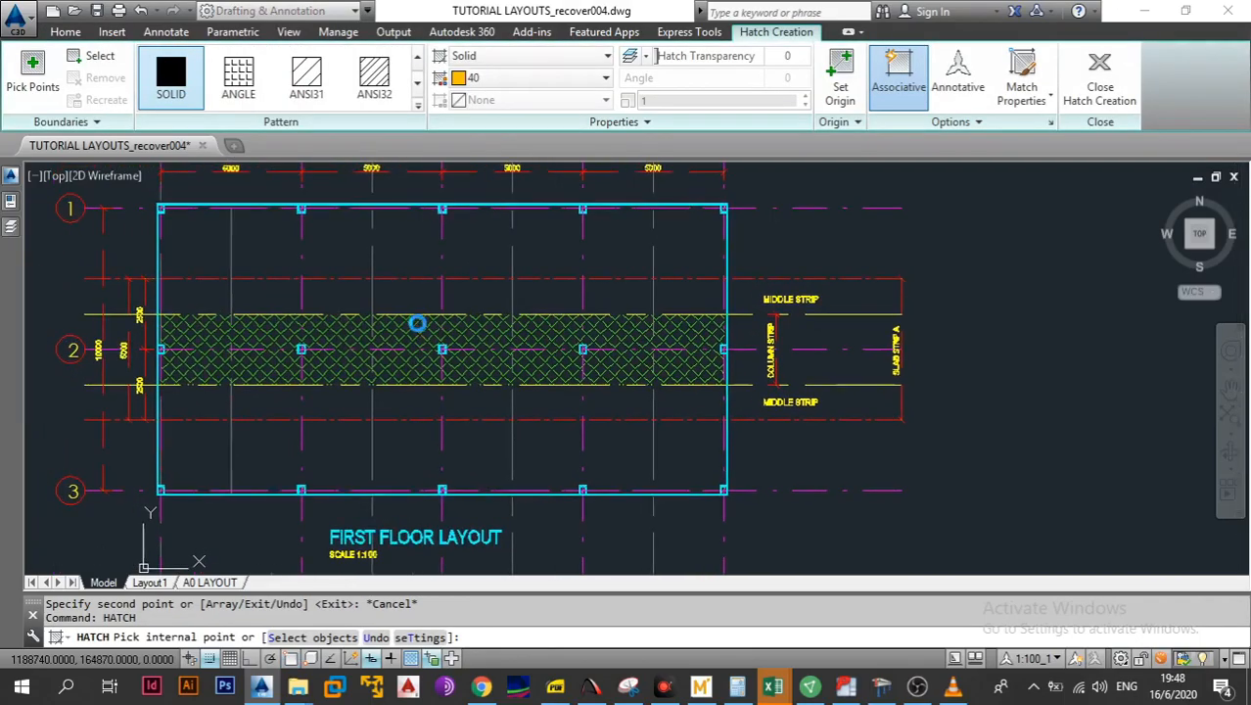
click(216, 292)
click(272, 298)
click(334, 299)
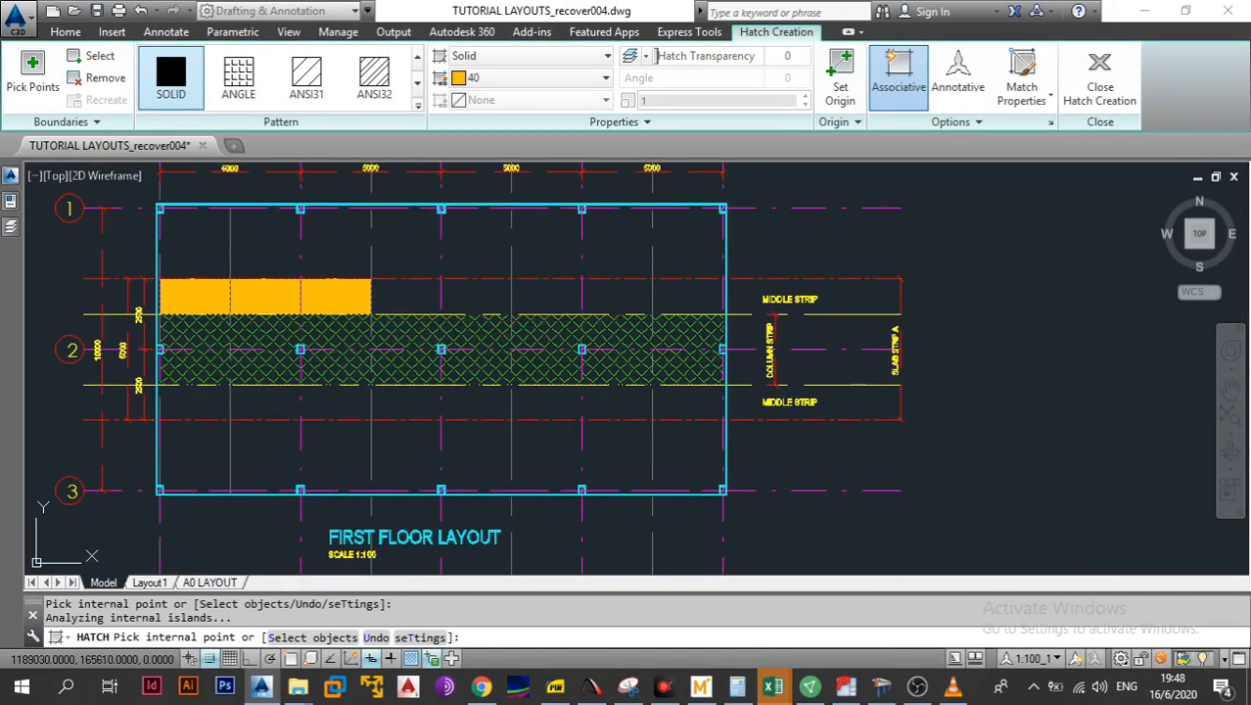
click(411, 299)
click(477, 300)
click(549, 294)
click(651, 296)
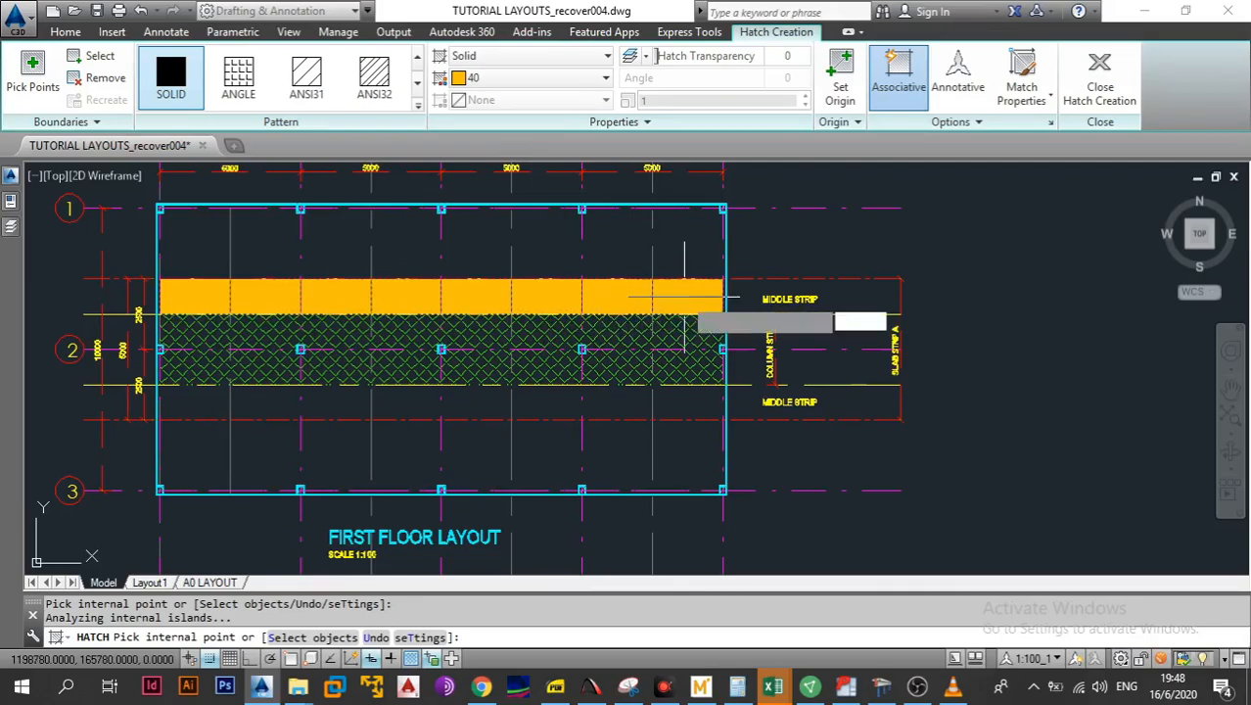
Add every bay of the lower middle strip between grids A and E to the same solid hatch
click(203, 401)
click(265, 401)
click(336, 401)
click(406, 402)
click(475, 401)
click(544, 401)
click(619, 402)
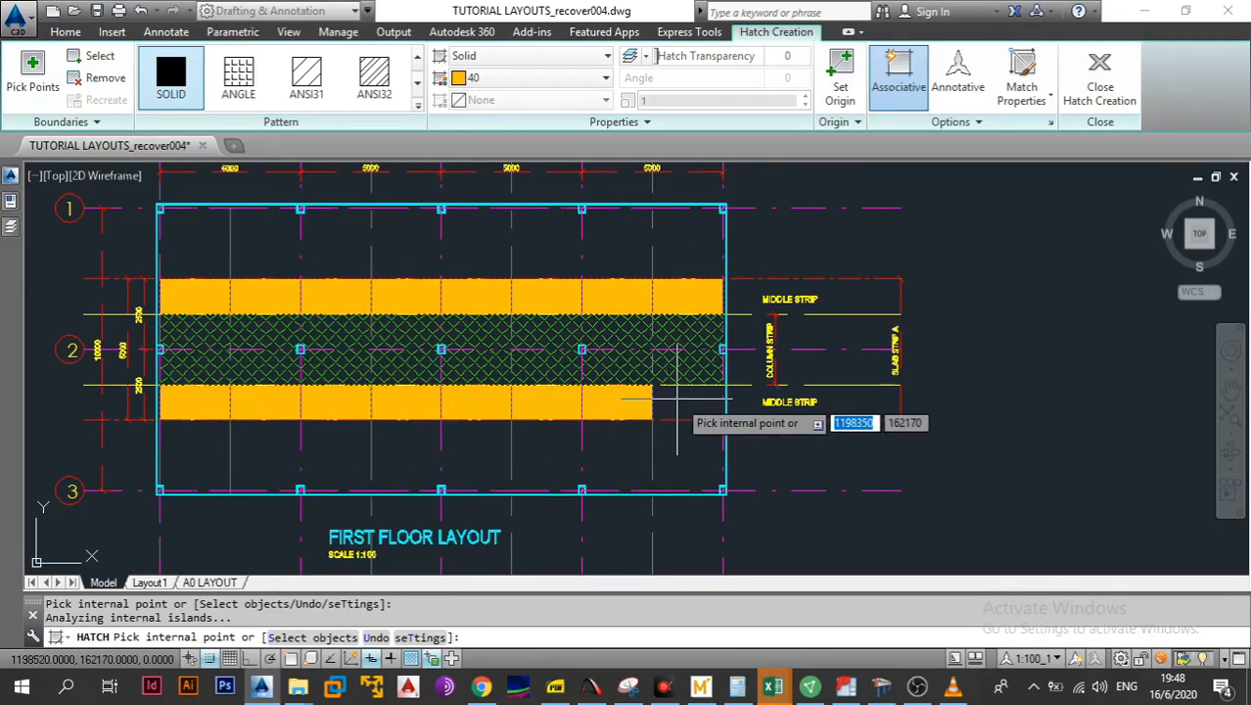
key(Escape)
Change the middle strip hatch to the ANGLE pattern with angle 45 and scale 50
click(336, 296)
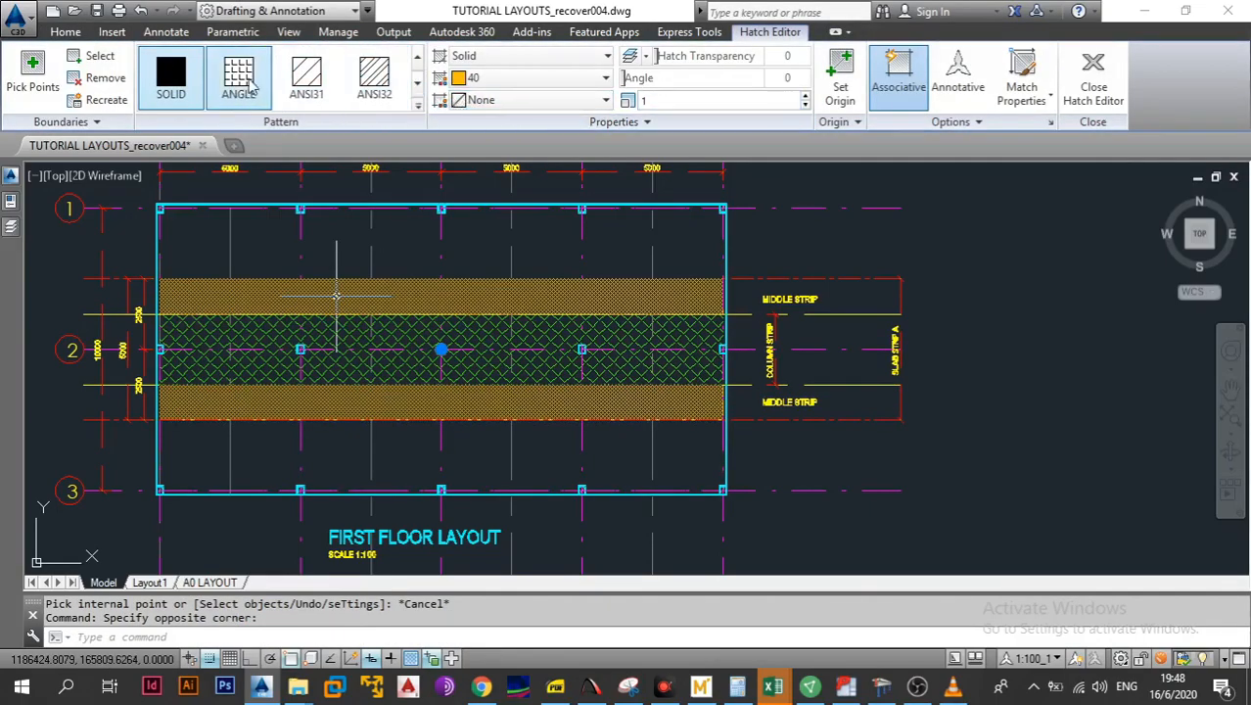
click(787, 79)
text(45)
key(Return)
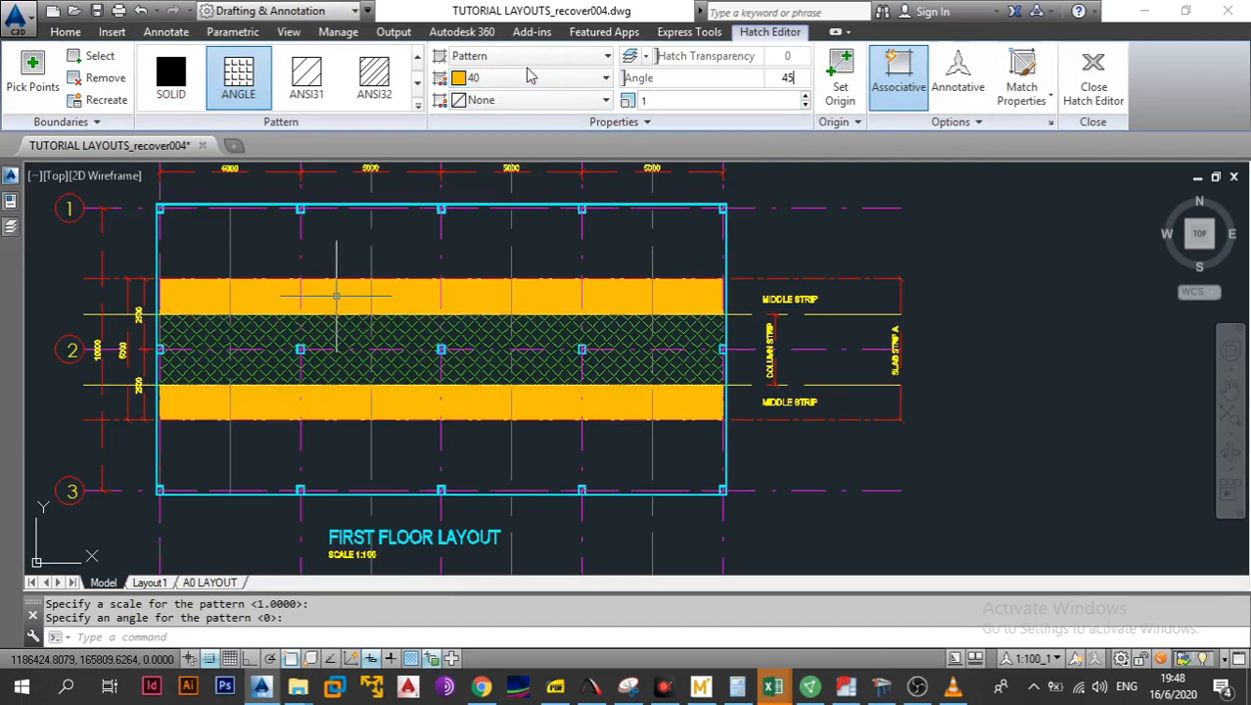
click(551, 82)
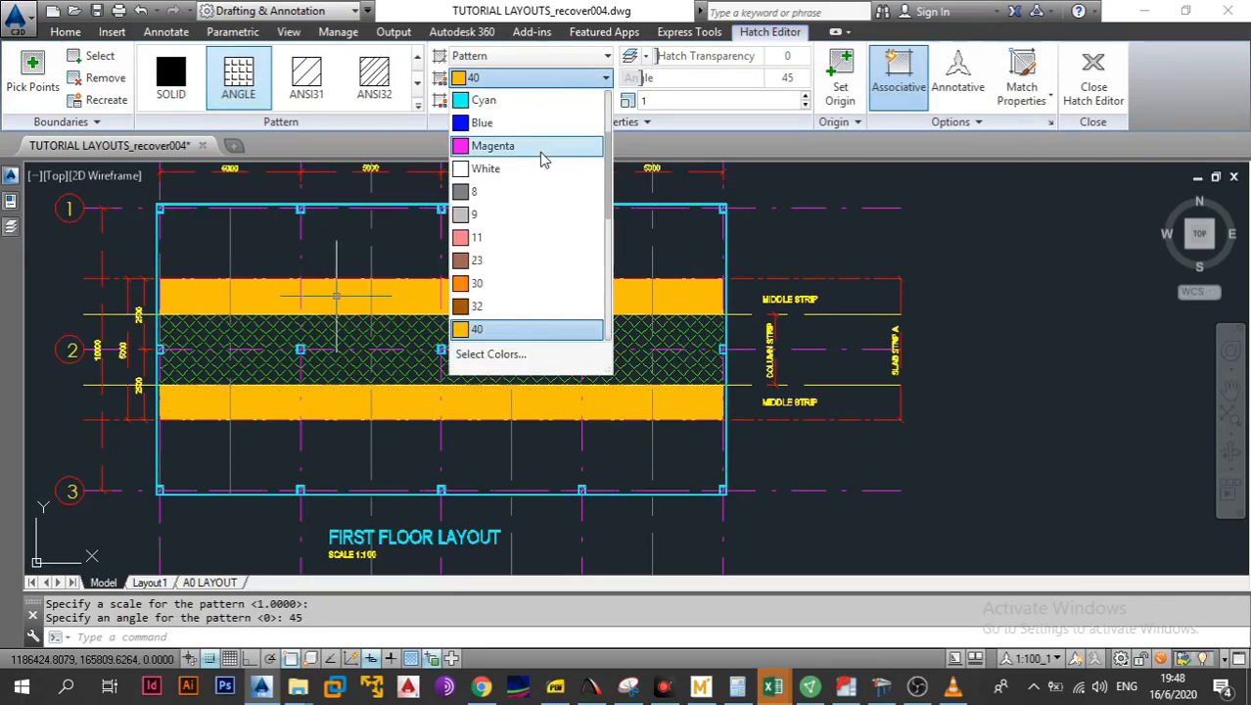
click(805, 95)
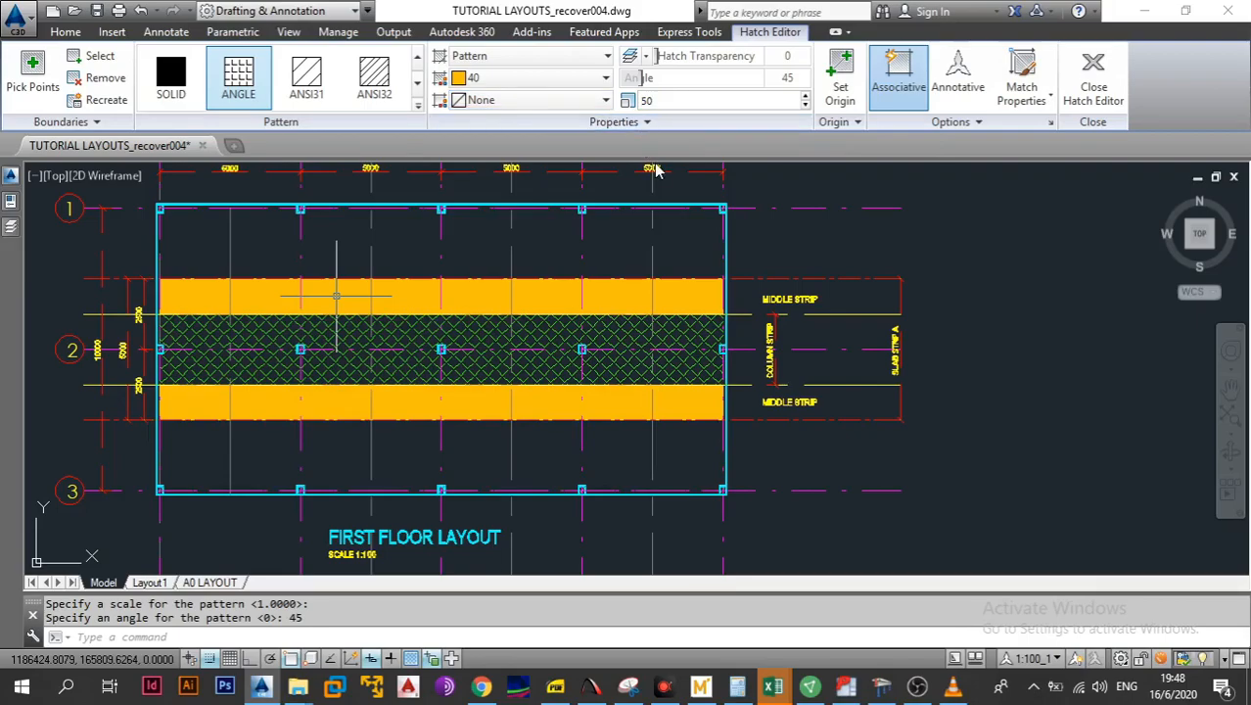
key(Return)
key(Escape)
Examine the hatched column and middle strips and their labels across the first floor layout
scroll(517, 340, up, 5)
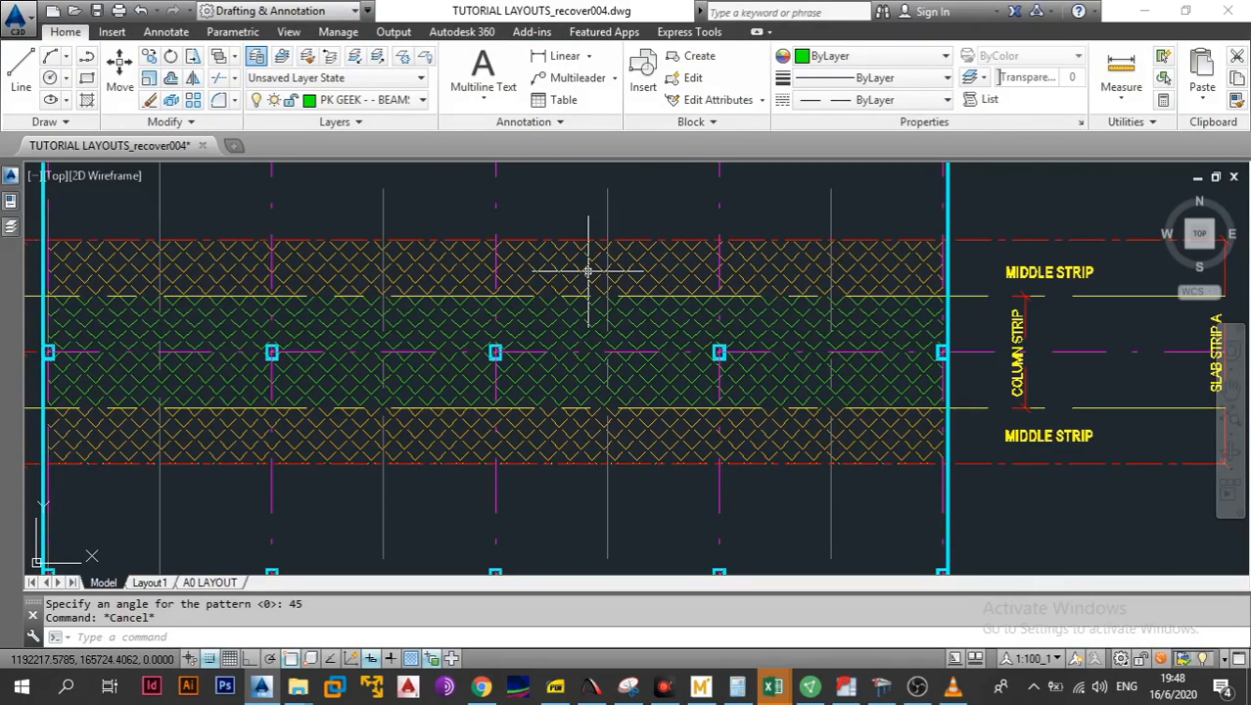
scroll(553, 342, down, 4)
scroll(672, 363, up, 3)
scroll(672, 362, down, 8)
scroll(656, 361, up, 1)
scroll(583, 400, up, 5)
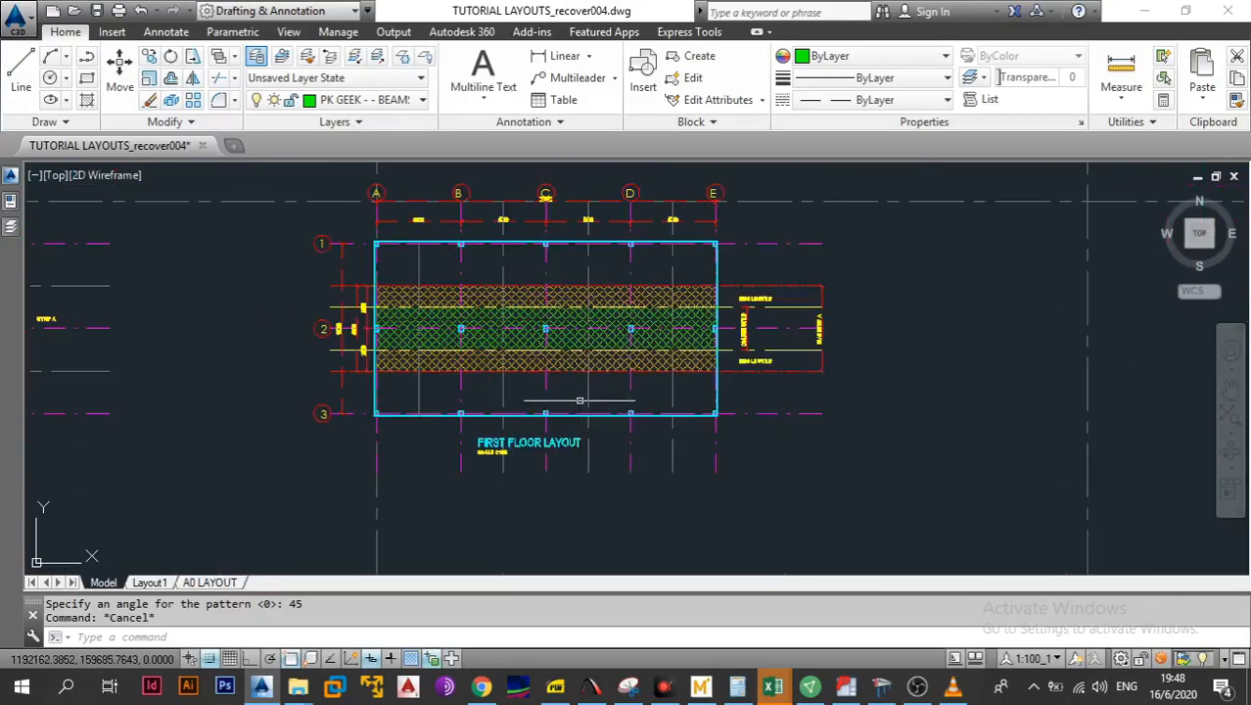
mouse_move(579, 385)
mouse_down()
mouse_move(449, 427)
mouse_move(414, 425)
mouse_up()
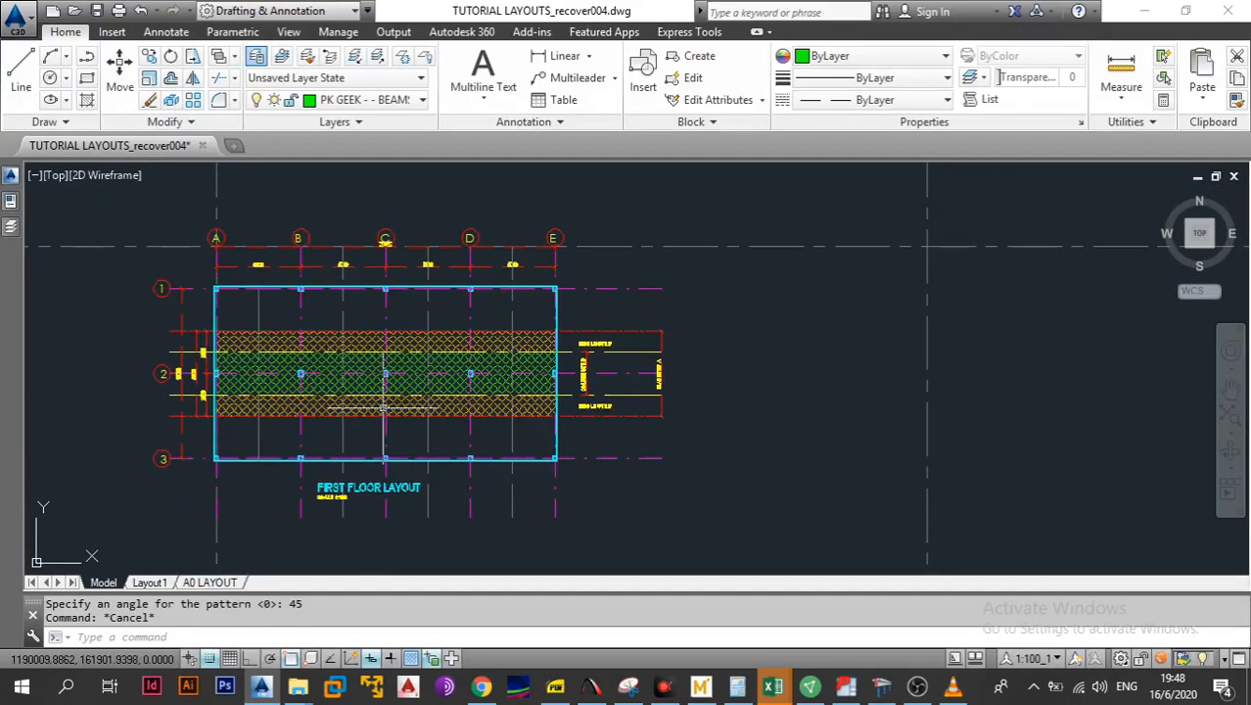
scroll(383, 407, up, 4)
scroll(383, 407, down, 4)
Delete the two 2500 dimensions beside grid A on either side of grid 2
scroll(225, 361, up, 4)
scroll(226, 362, up, 2)
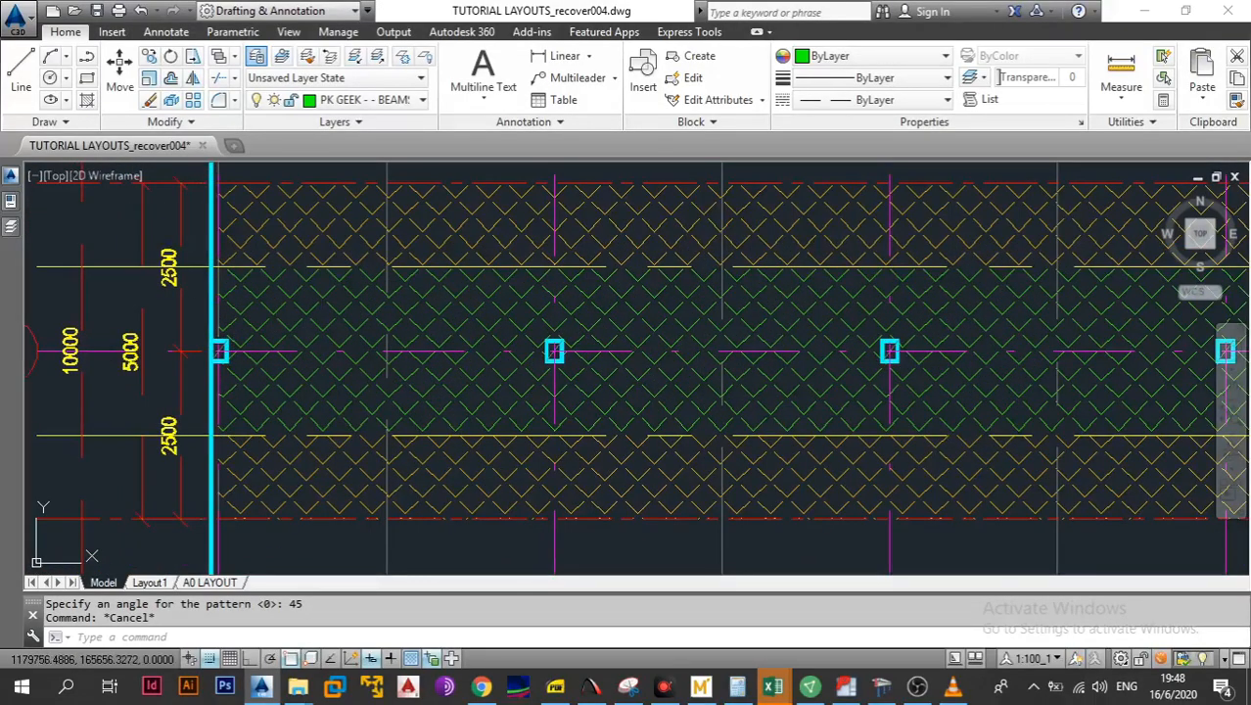
click(158, 234)
key(Delete)
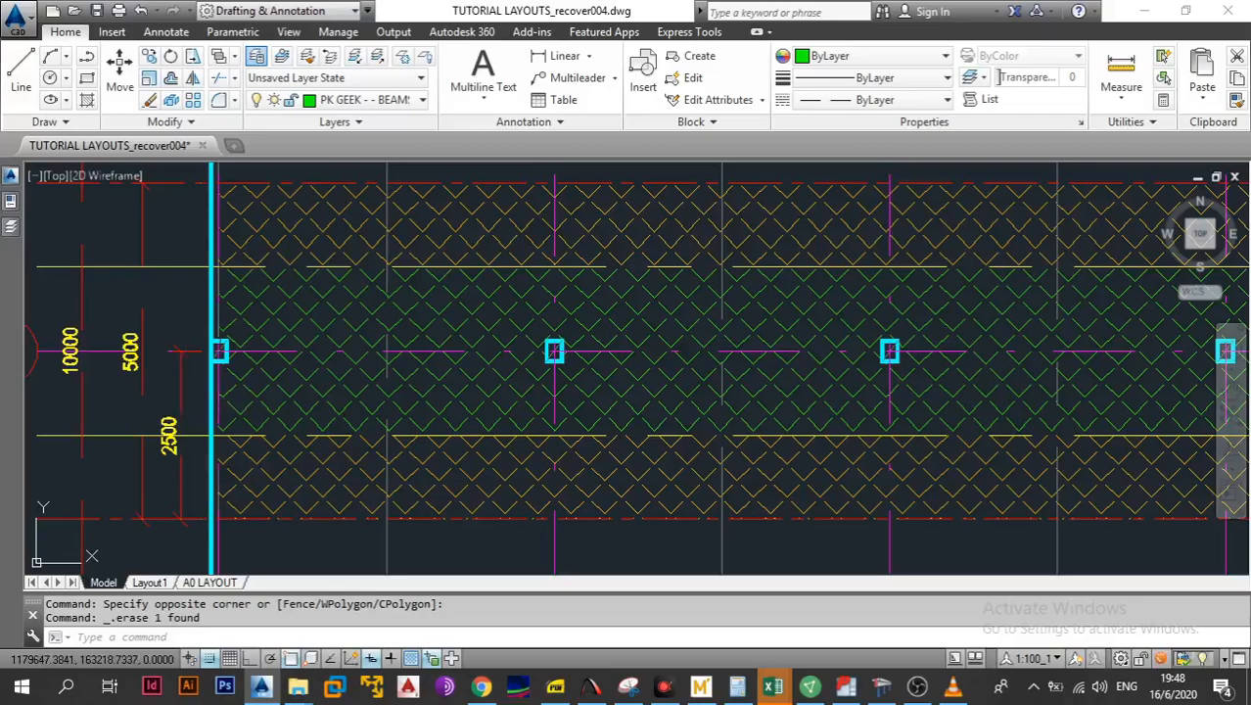
click(168, 405)
key(Delete)
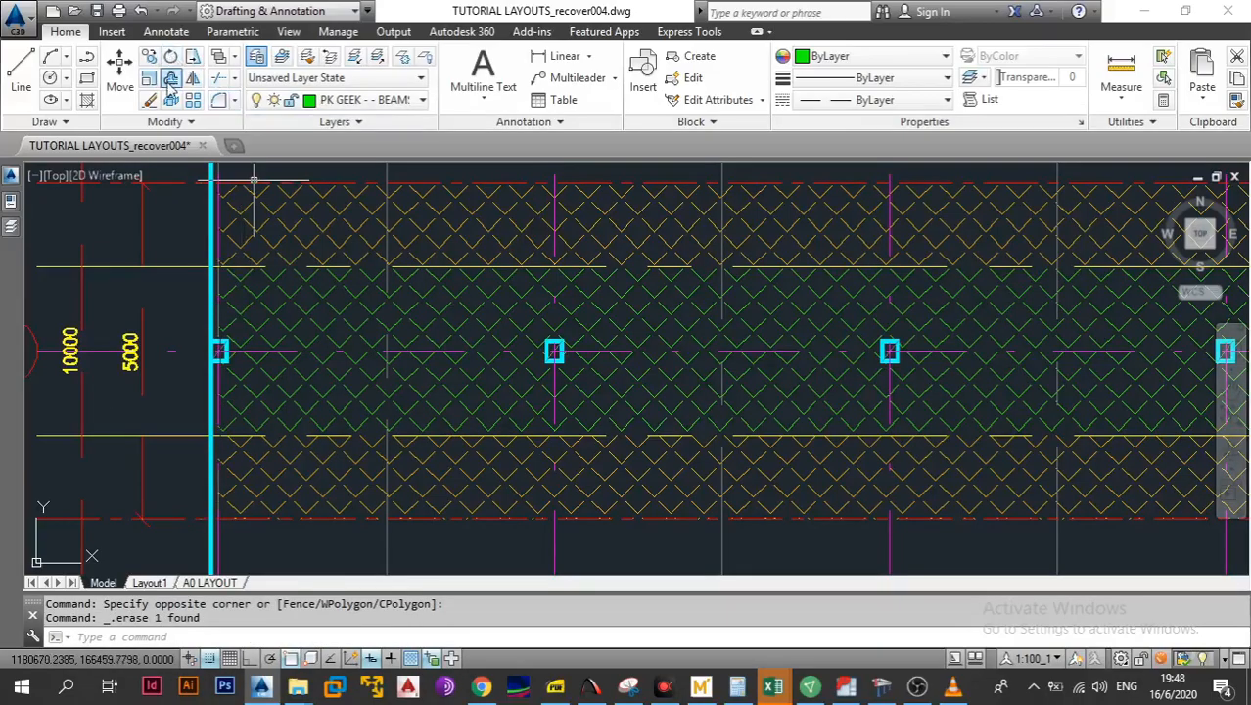
Add a vertical linear dimension across the column strip's width beside grid A
click(166, 32)
click(359, 108)
click(363, 128)
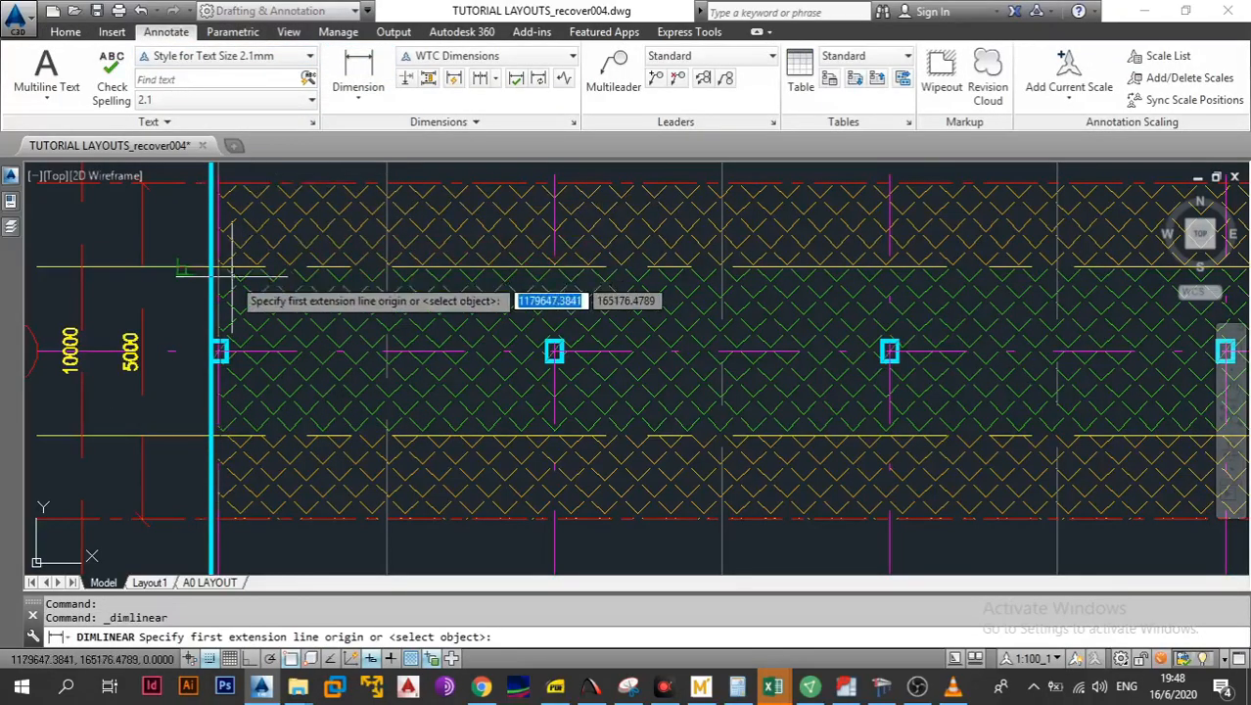
click(226, 263)
click(213, 435)
click(187, 418)
key(Escape)
Delete the 5000 dimension spanning the whole slab strip beside grid A
click(148, 388)
click(133, 386)
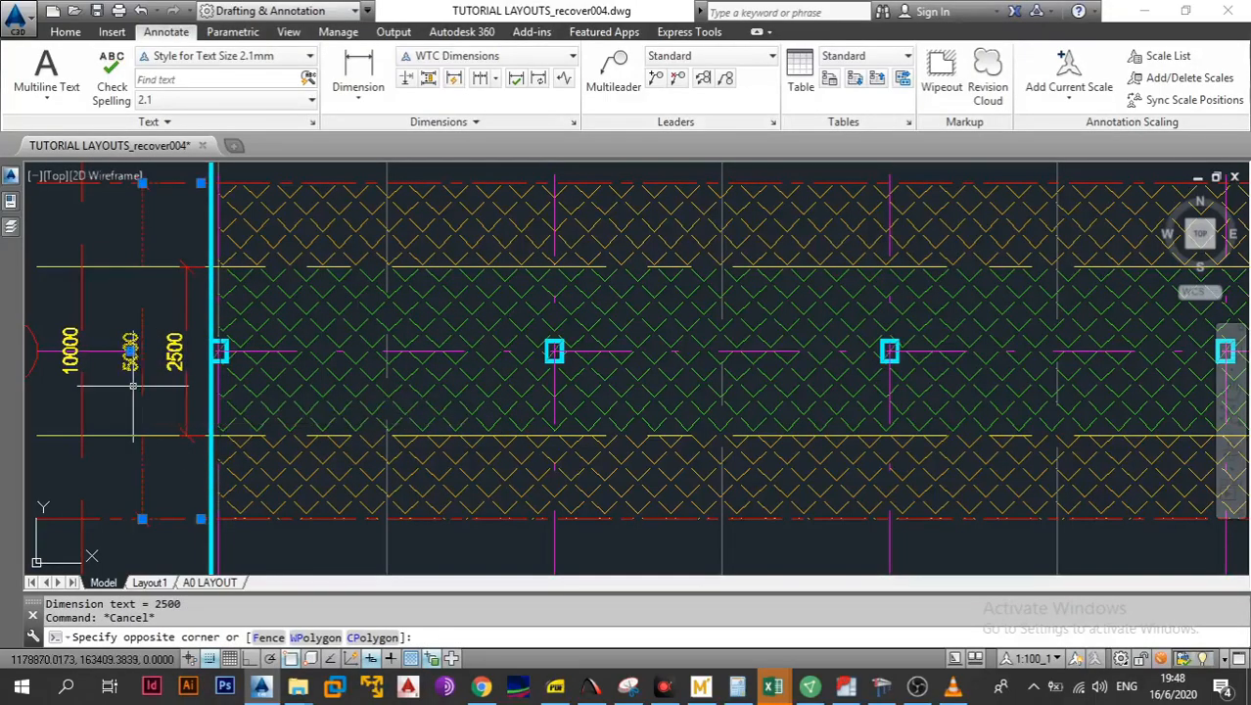
key(Delete)
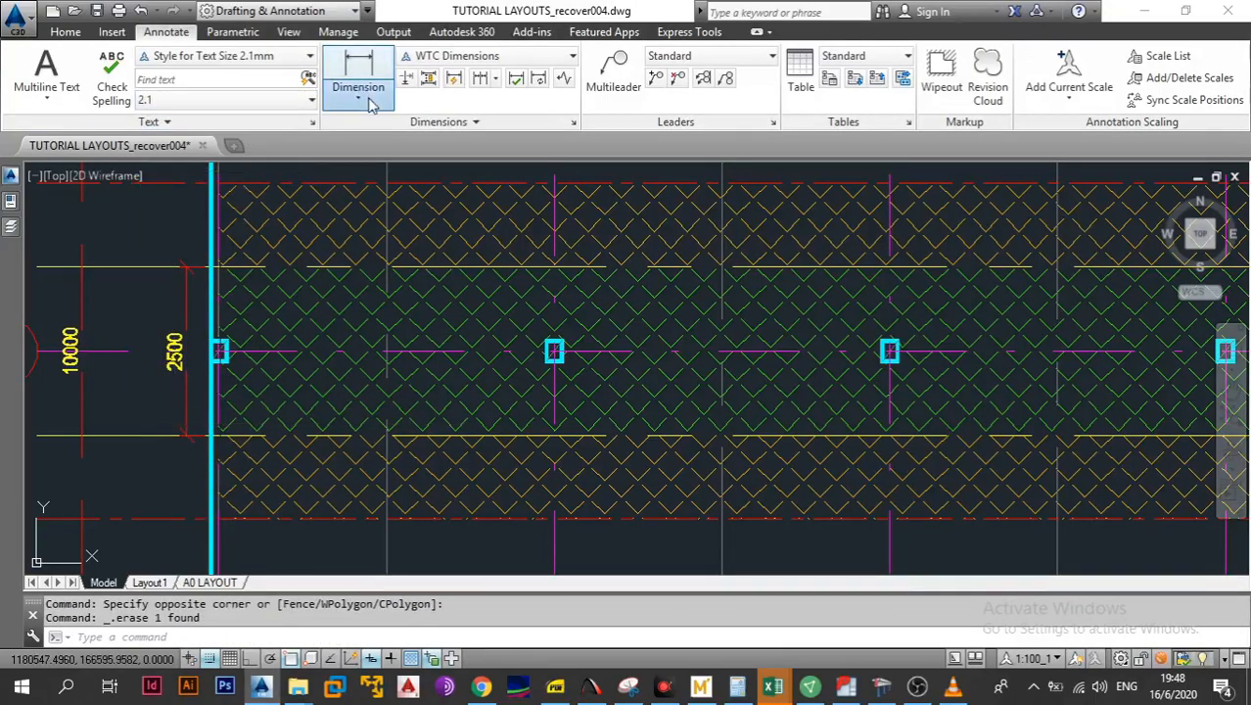
Add linear dimensions for the lower and upper middle strip widths, aligned with the column strip dimension beside grid A
click(212, 518)
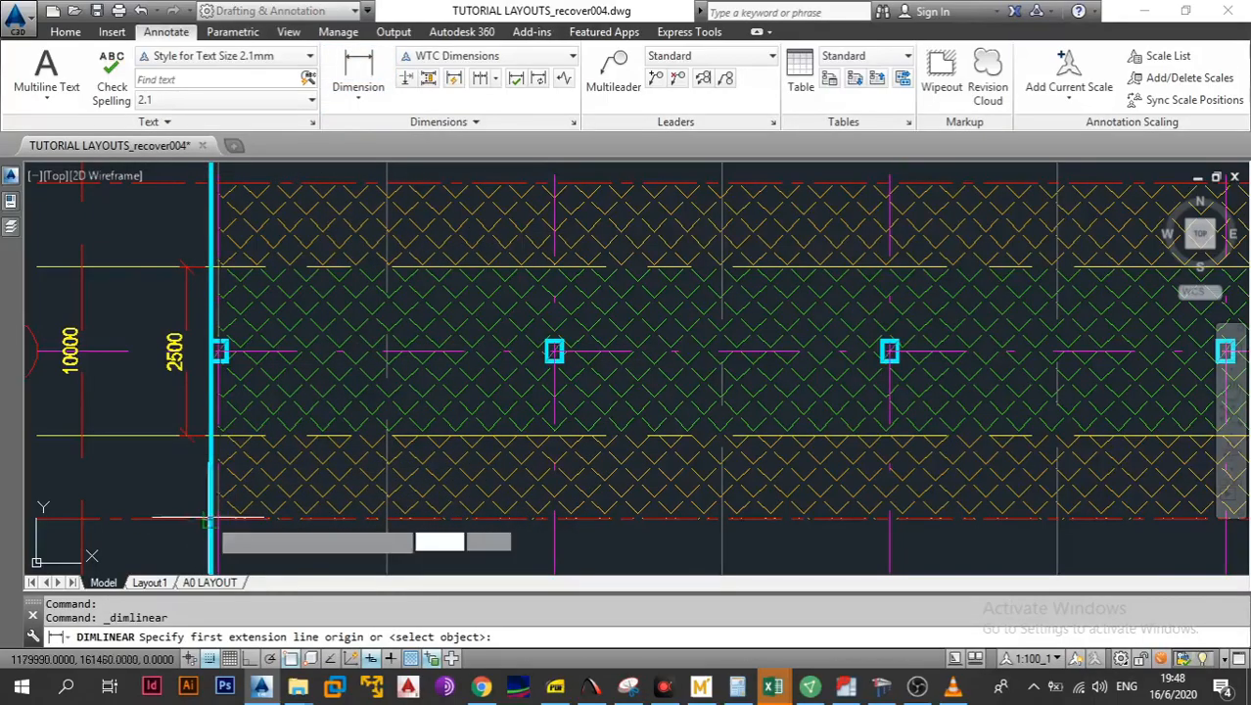
click(214, 438)
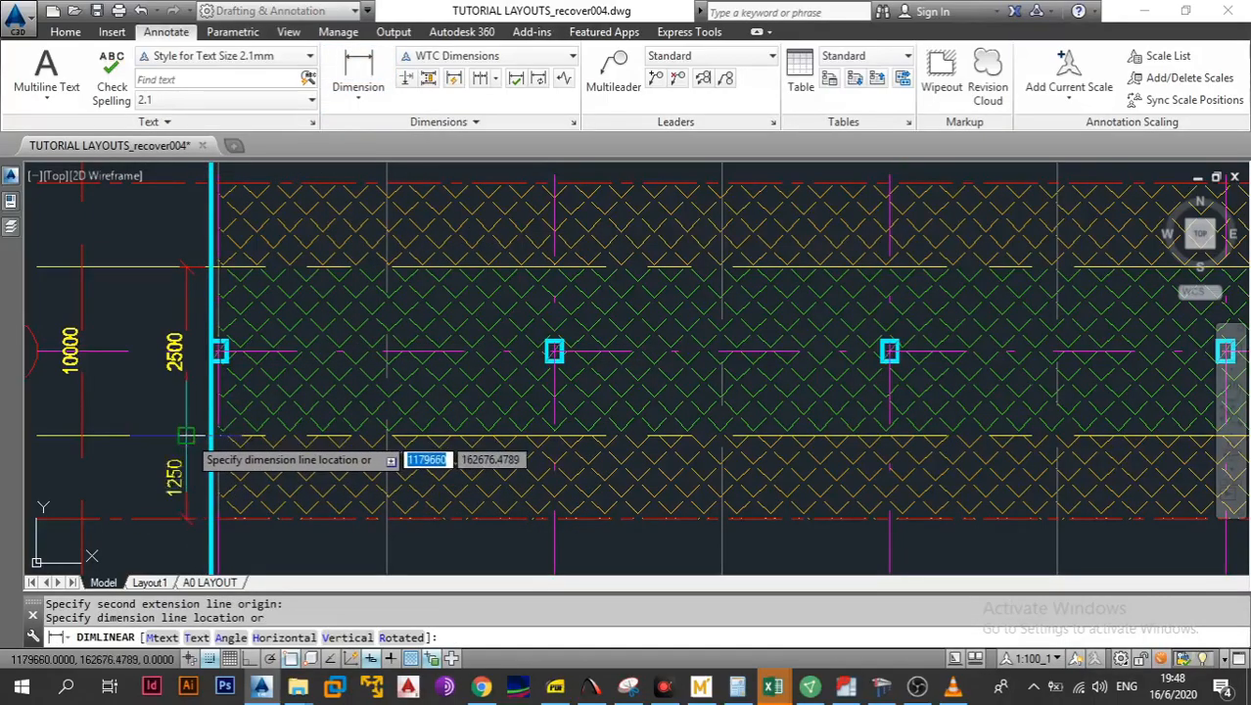
click(187, 435)
drag(202, 310, 191, 377)
right_click(170, 289)
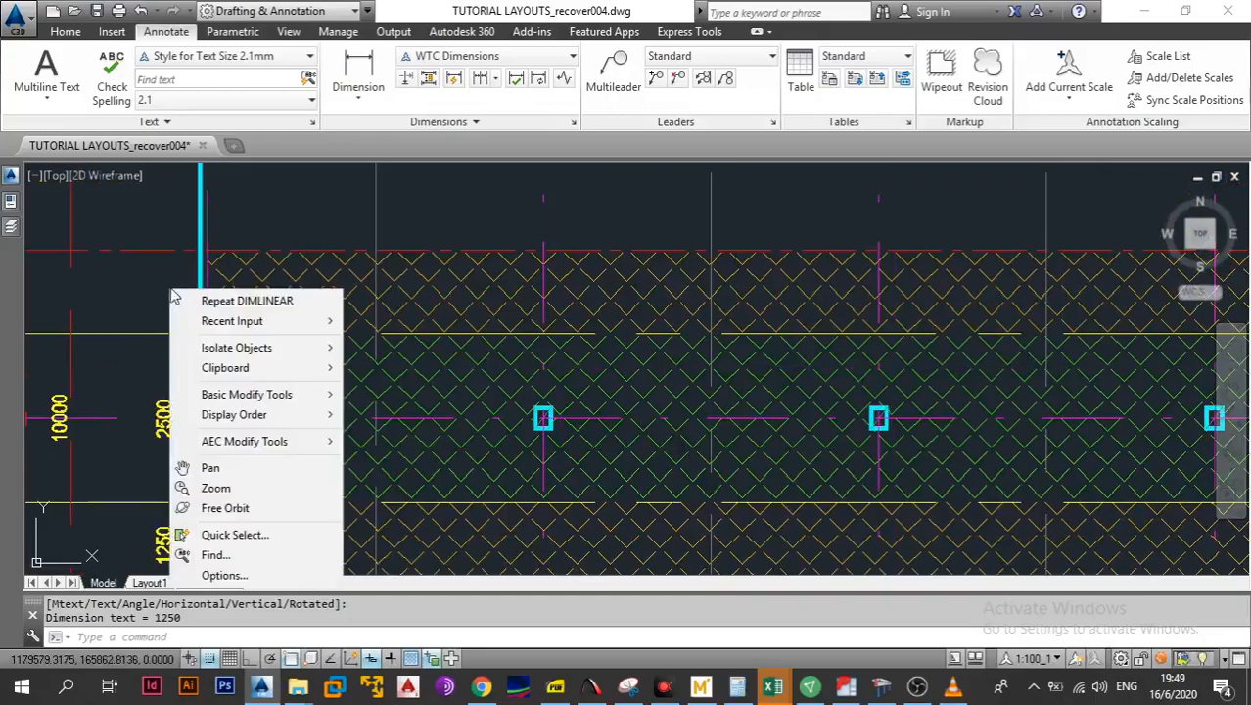
click(221, 301)
click(208, 254)
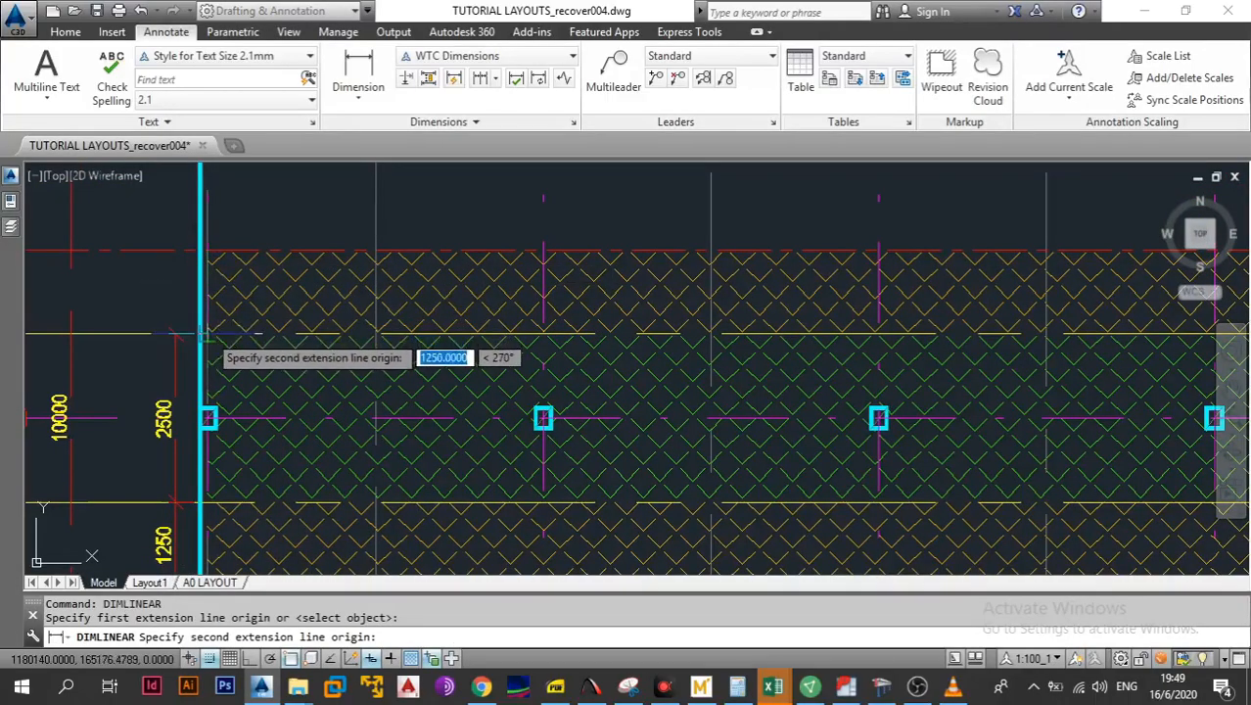
click(204, 333)
click(179, 335)
key(Escape)
Review the finished strip layout and the reference layout headed TAKE NOTE OF YOUR SPAN AND REMEMBERS ITS A TWO WAY SPANNING SLAB IN THEORY
scroll(491, 336, down, 5)
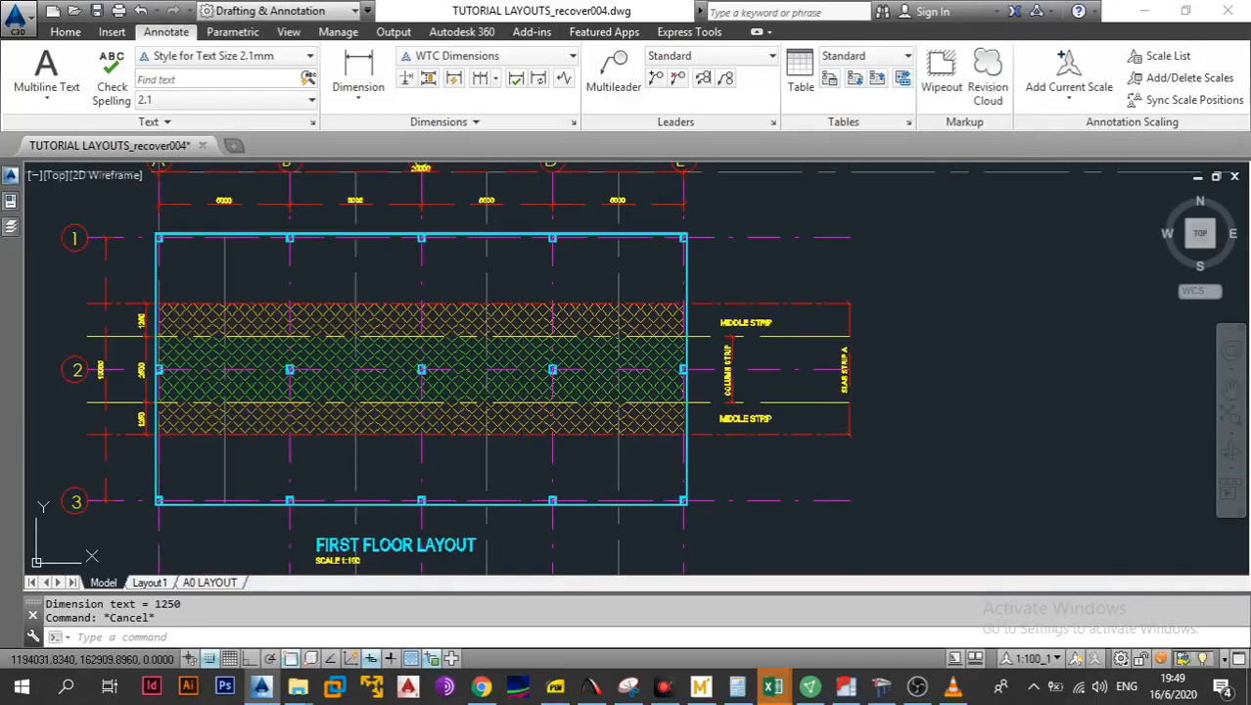
scroll(756, 349, down, 6)
drag(788, 340, 545, 399)
drag(538, 357, 494, 397)
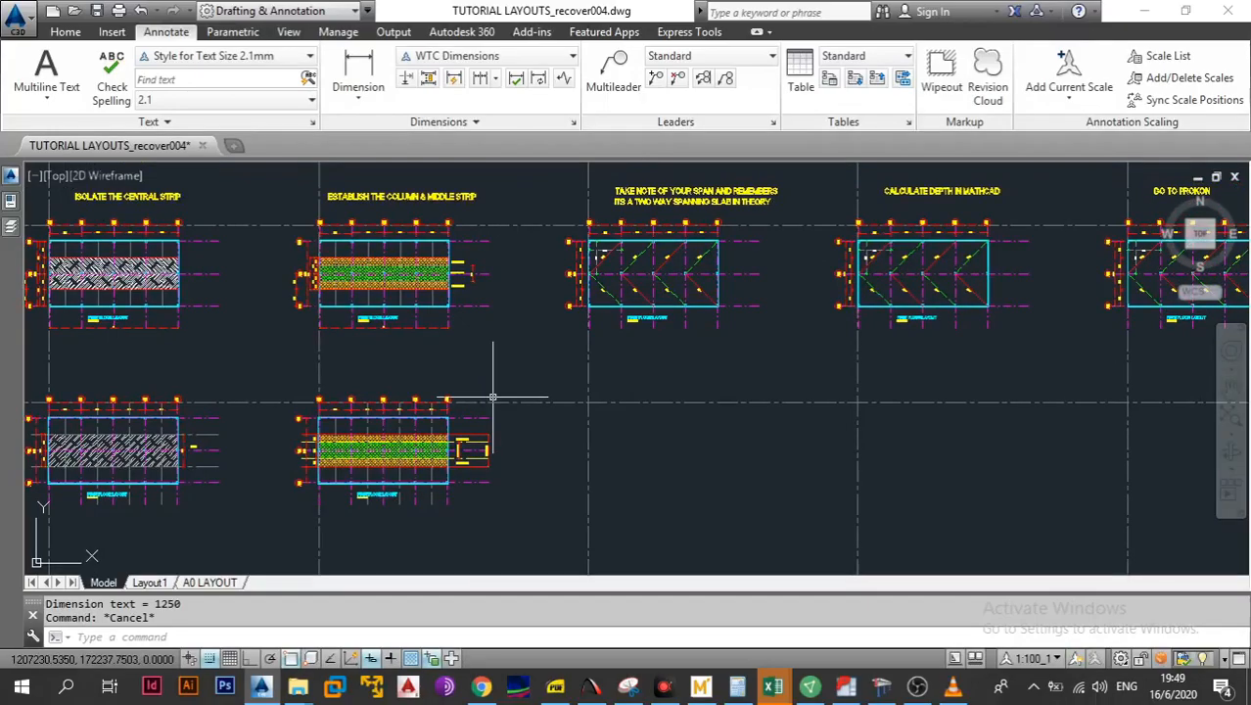
drag(579, 362, 534, 392)
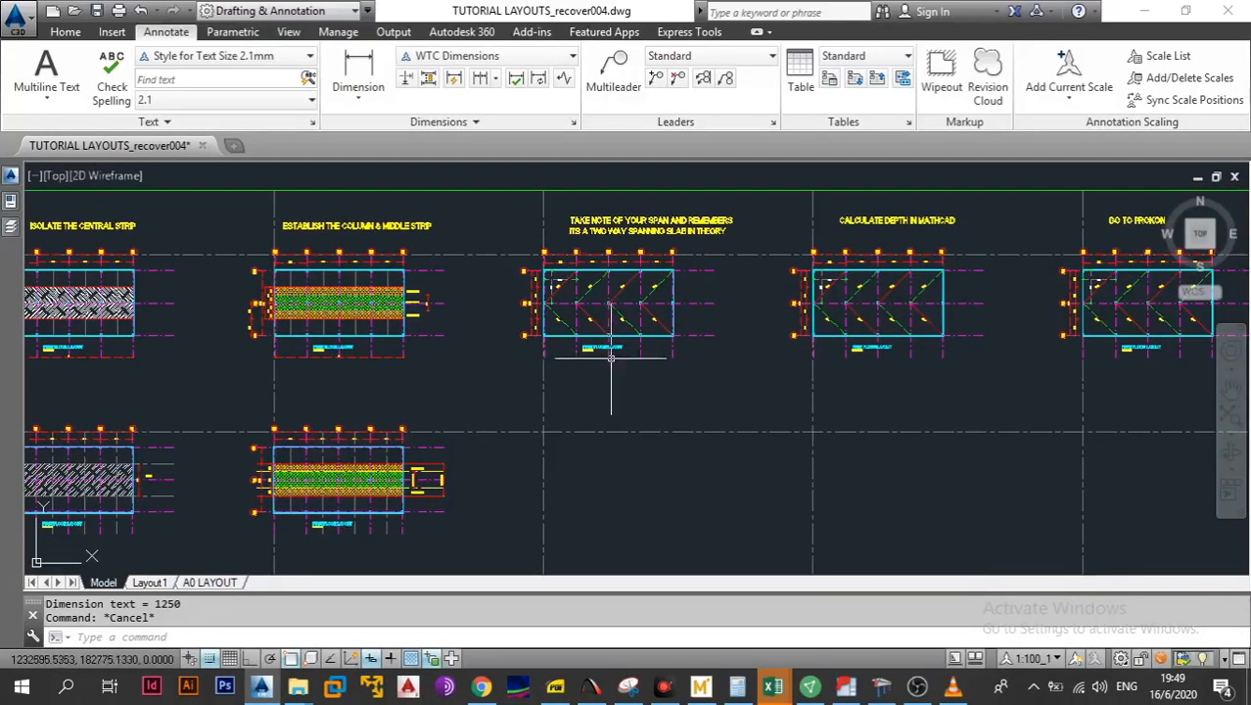
drag(609, 357, 558, 366)
scroll(562, 261, up, 4)
drag(439, 386, 440, 388)
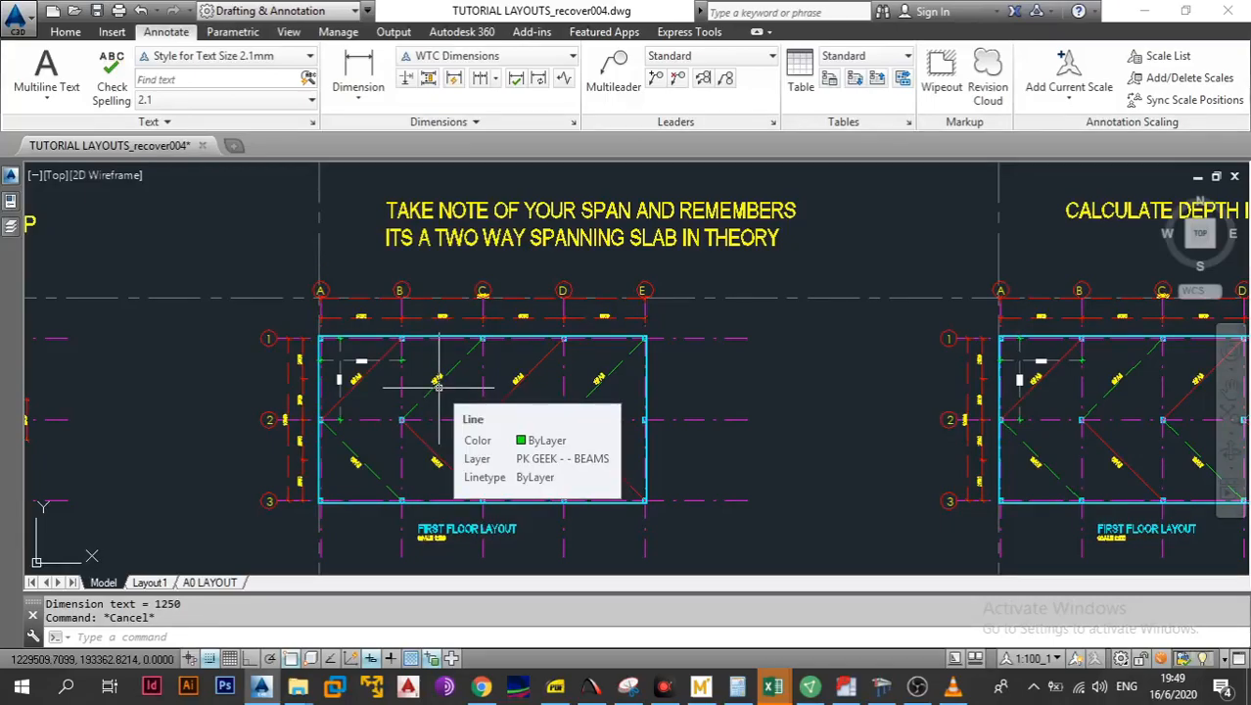
scroll(440, 386, down, 5)
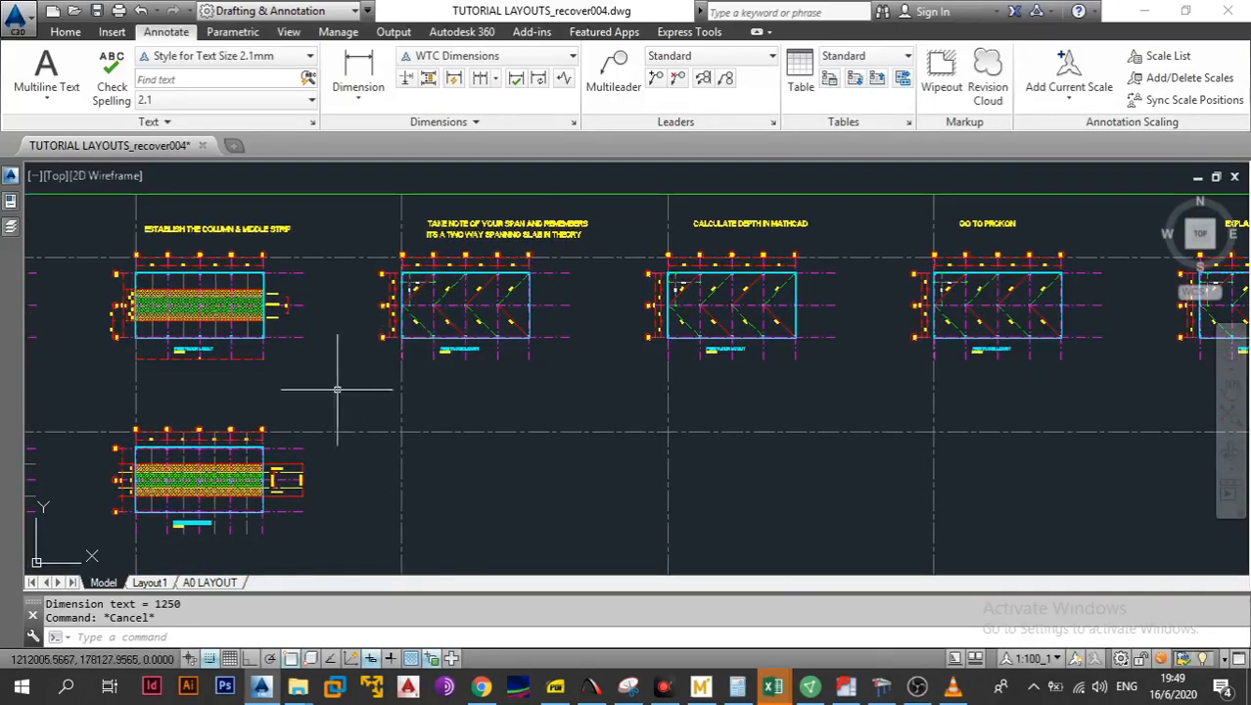
drag(377, 388, 406, 395)
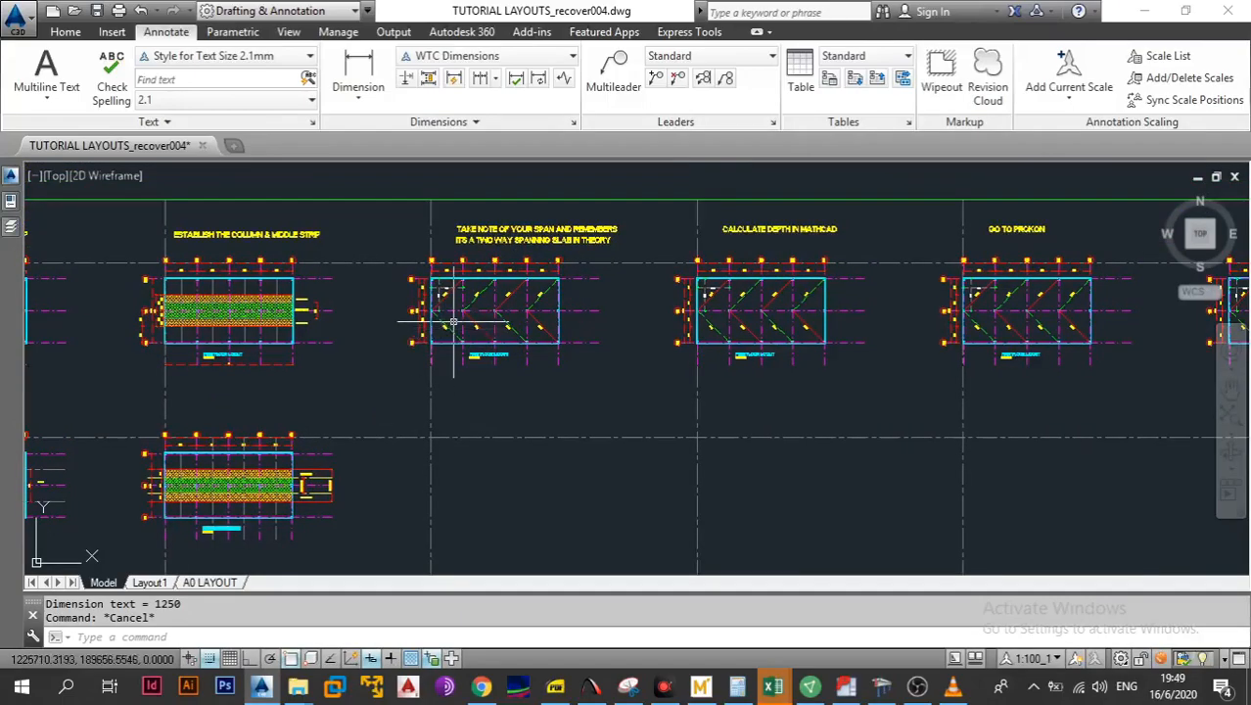
Copy the plain first floor layout beside ESTABLISH MIDPOINTS horizontally into the empty cell below the two-way span reference layout, with Ortho on
scroll(423, 318, down, 5)
scroll(378, 382, up, 3)
scroll(378, 382, up, 4)
drag(213, 225, 623, 453)
click(66, 31)
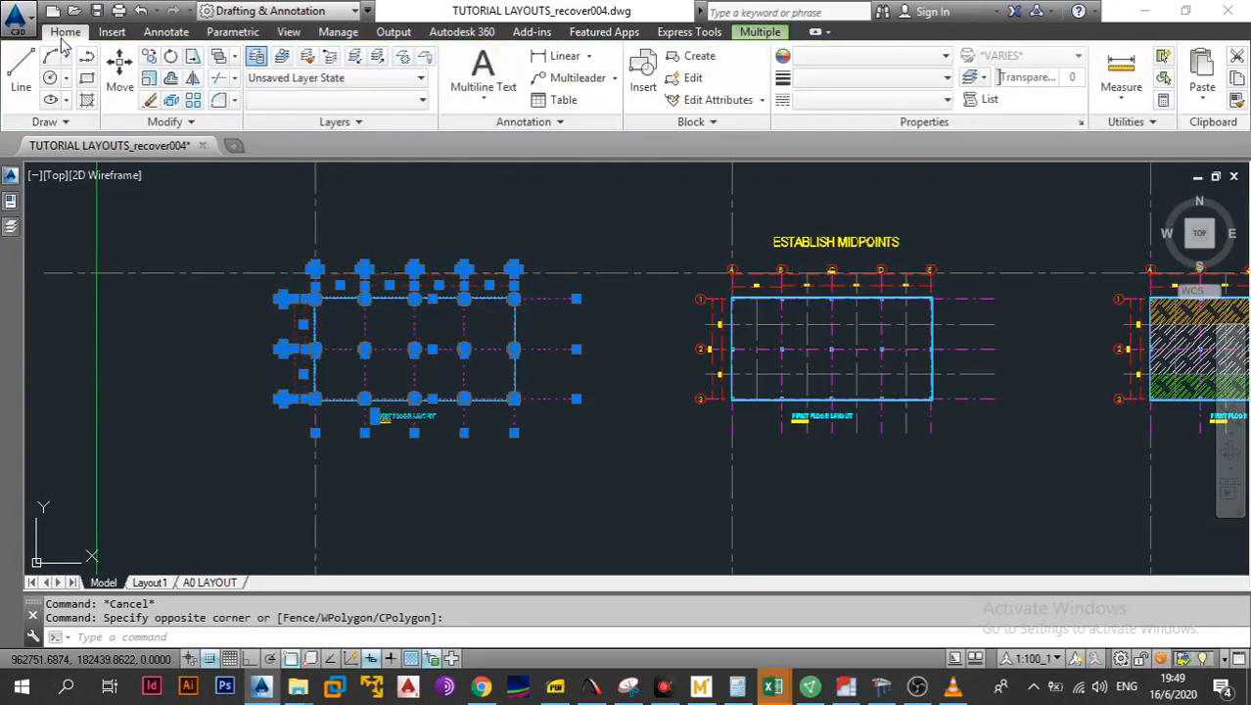
key(Escape)
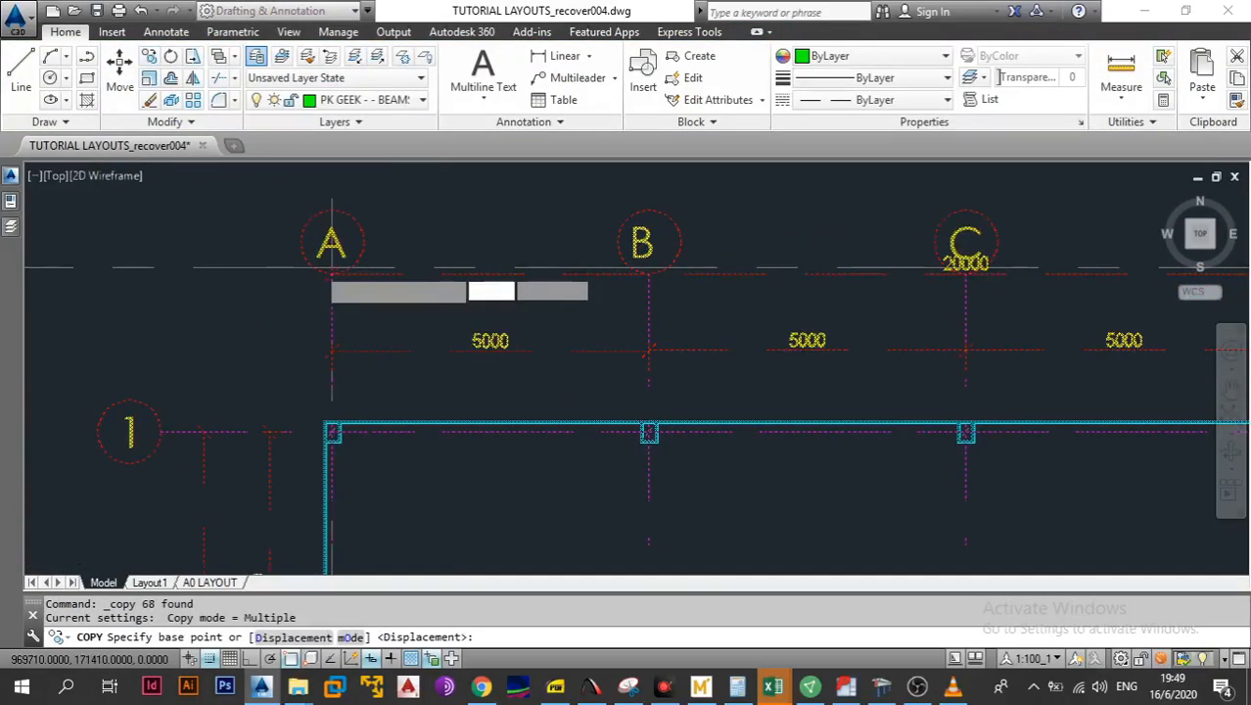
scroll(322, 258, up, 4)
click(364, 272)
scroll(380, 264, down, 6)
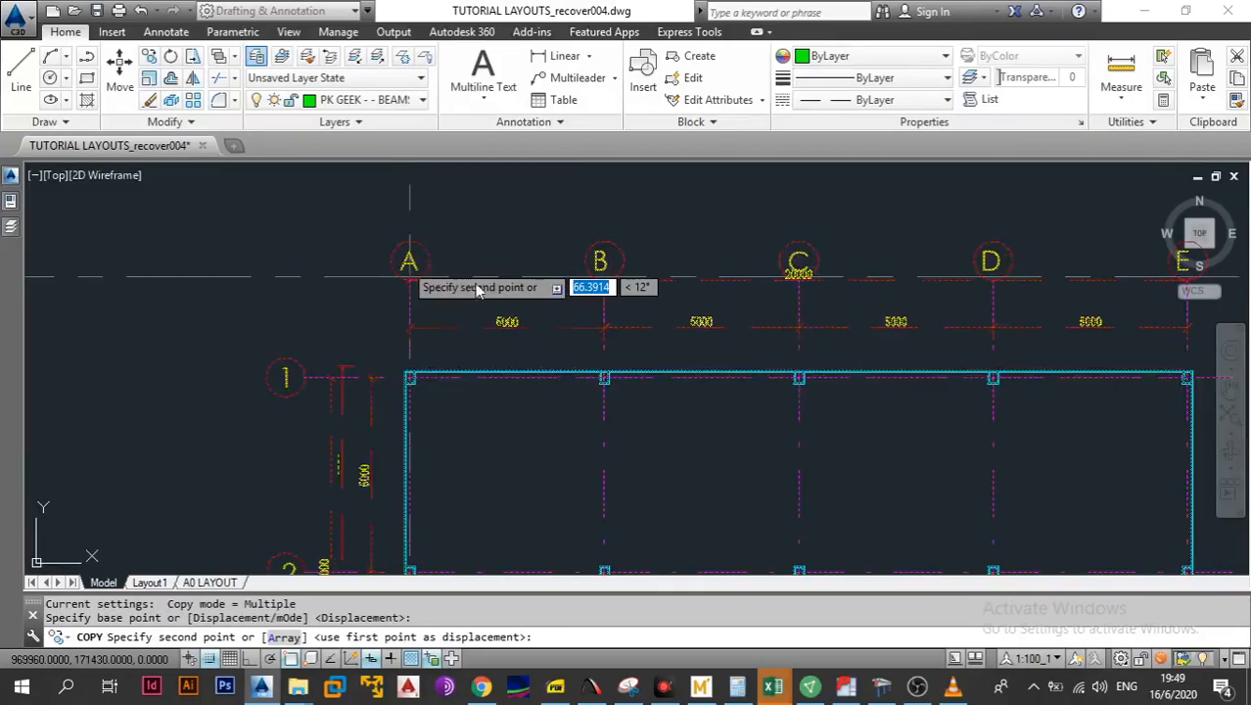
key(F8)
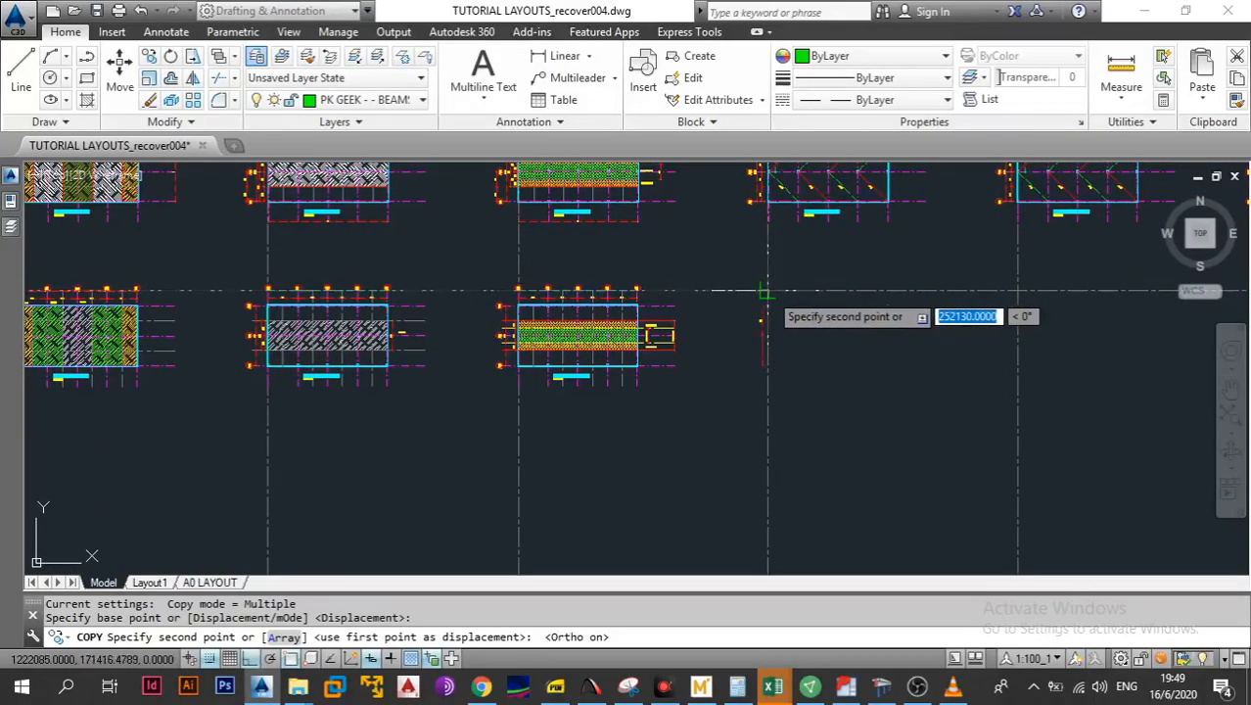
click(771, 291)
key(Escape)
scroll(655, 361, up, 5)
scroll(655, 361, down, 1)
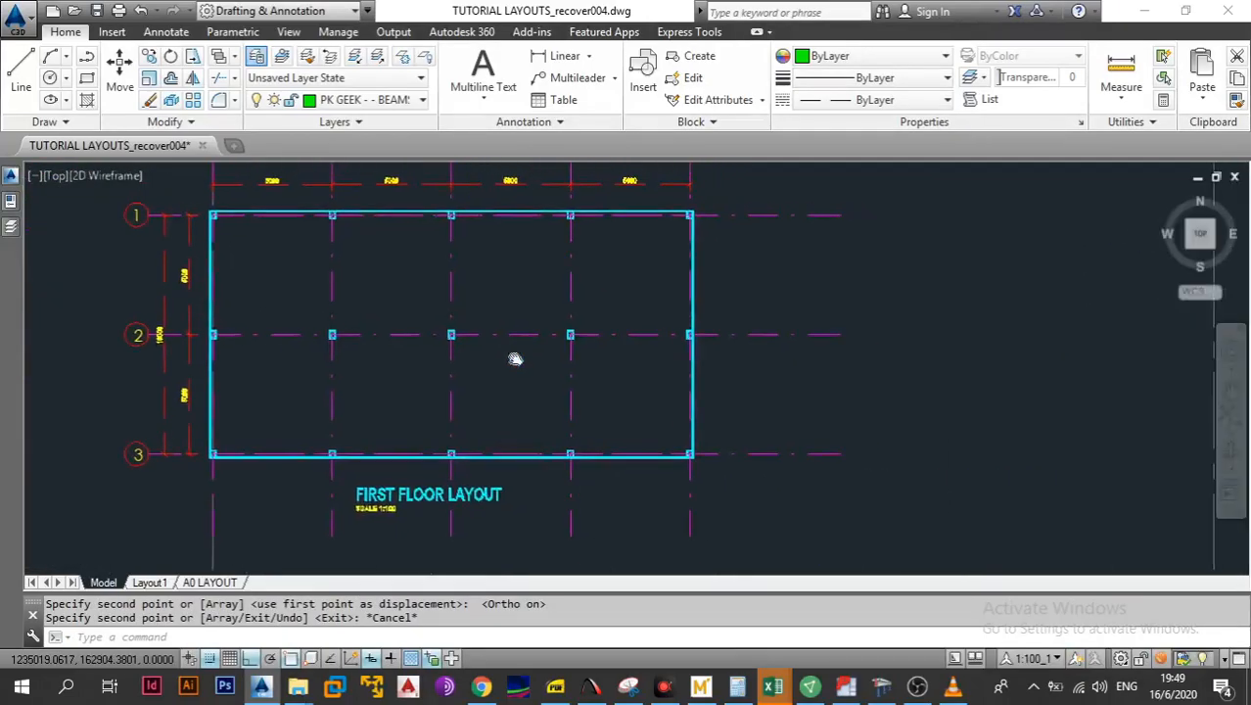
scroll(306, 357, up, 1)
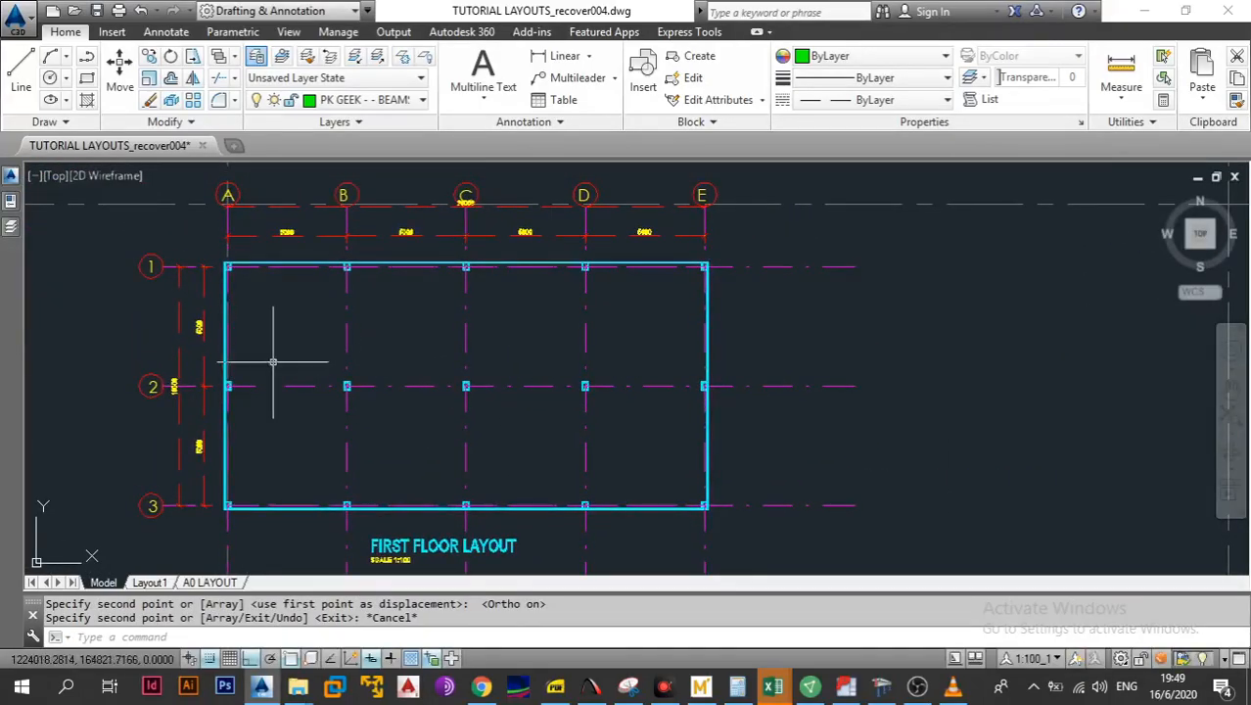
Draw a diagonal line across the first upper panel, from the column at A2 to the column at B1
click(21, 73)
scroll(208, 377, up, 6)
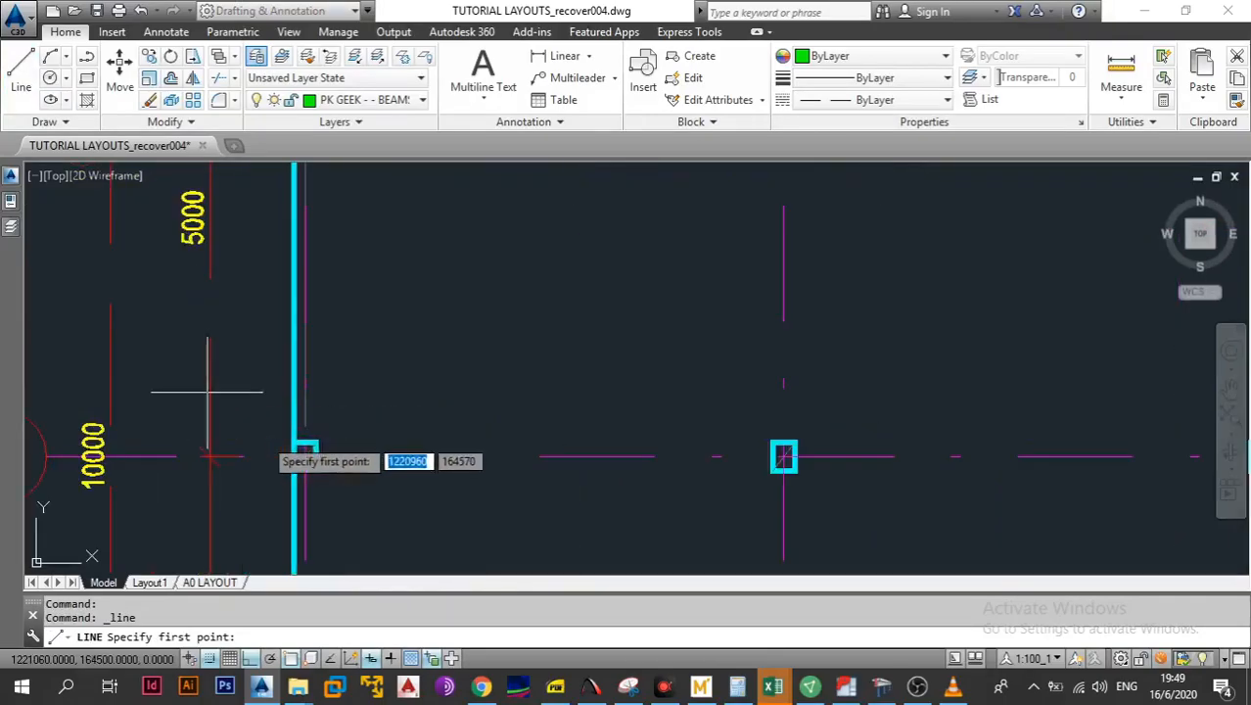
click(305, 456)
scroll(305, 456, down, 6)
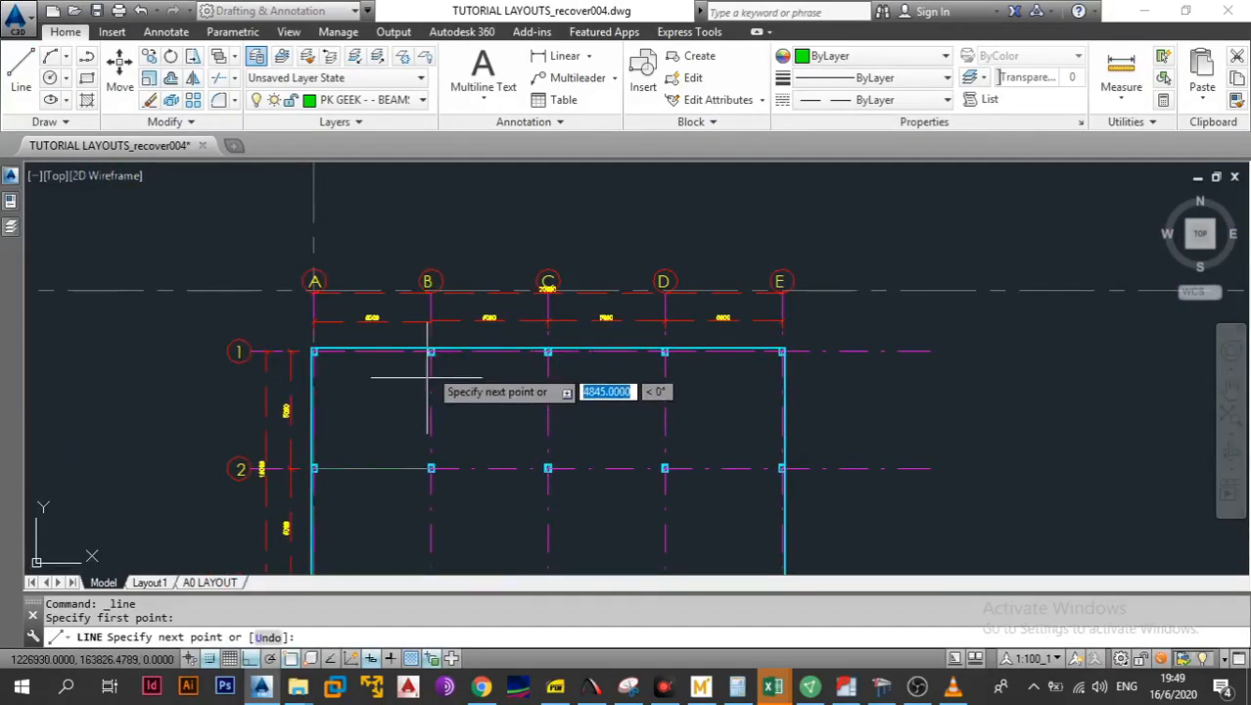
scroll(428, 376, up, 3)
click(421, 344)
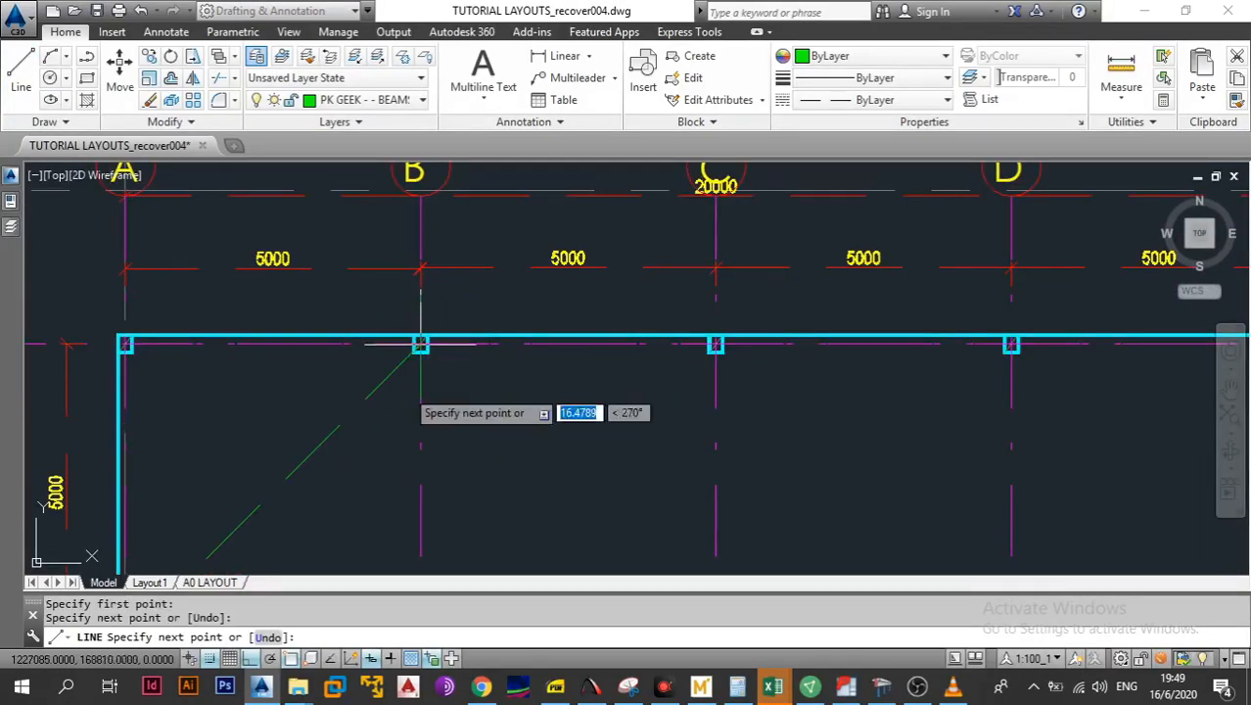
key(Escape)
Match the new diagonal's properties to the red diagonal in the finished reference layout above
scroll(421, 344, down, 4)
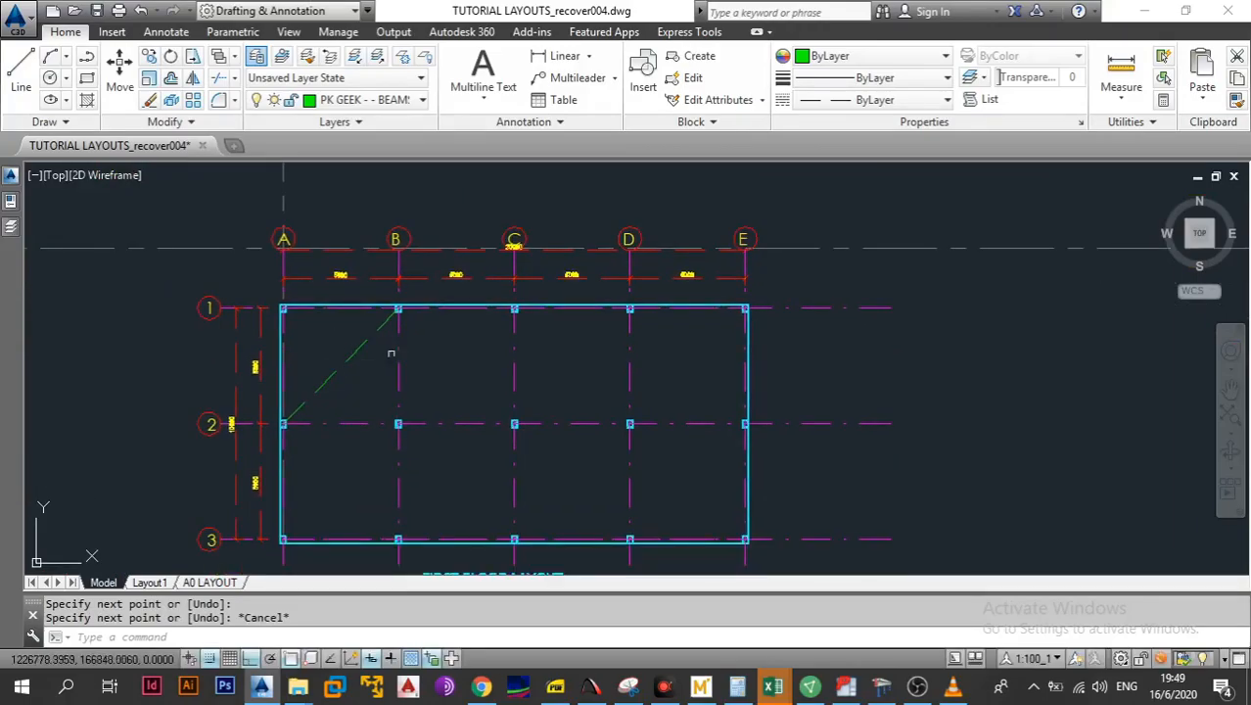
scroll(391, 353, down, 4)
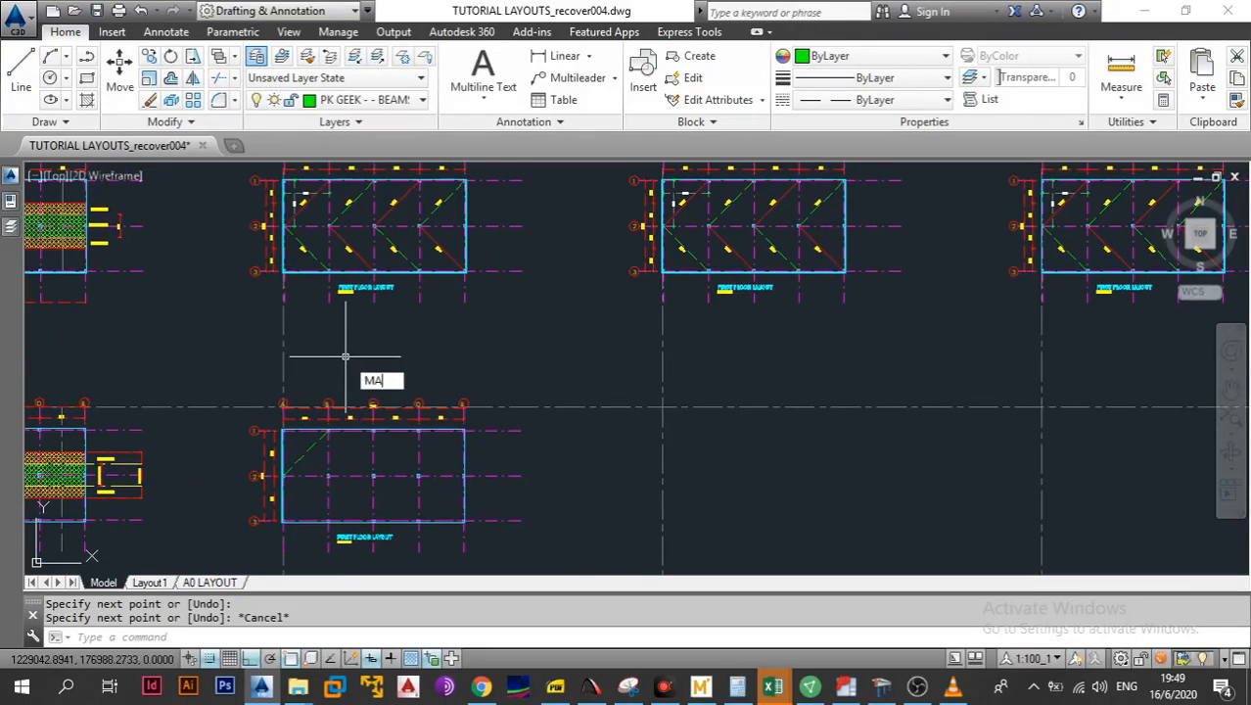
key(Return)
scroll(299, 201, up, 2)
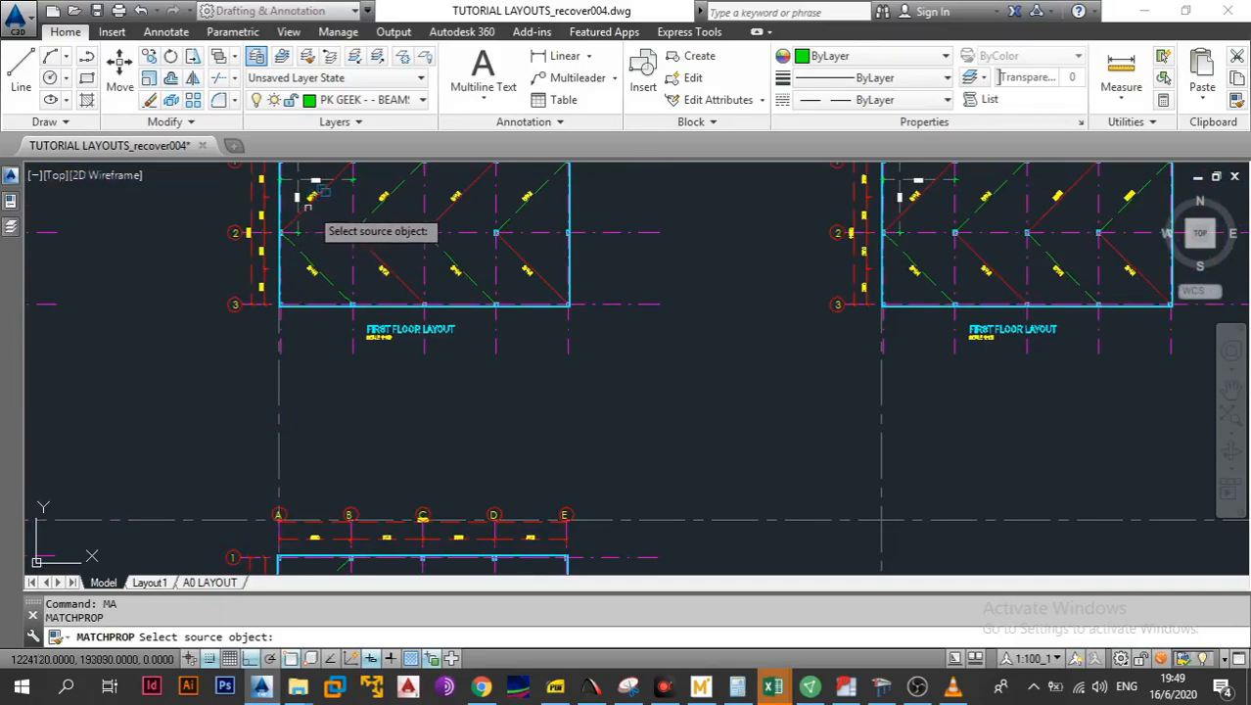
click(311, 196)
scroll(335, 338, down, 4)
scroll(334, 350, up, 5)
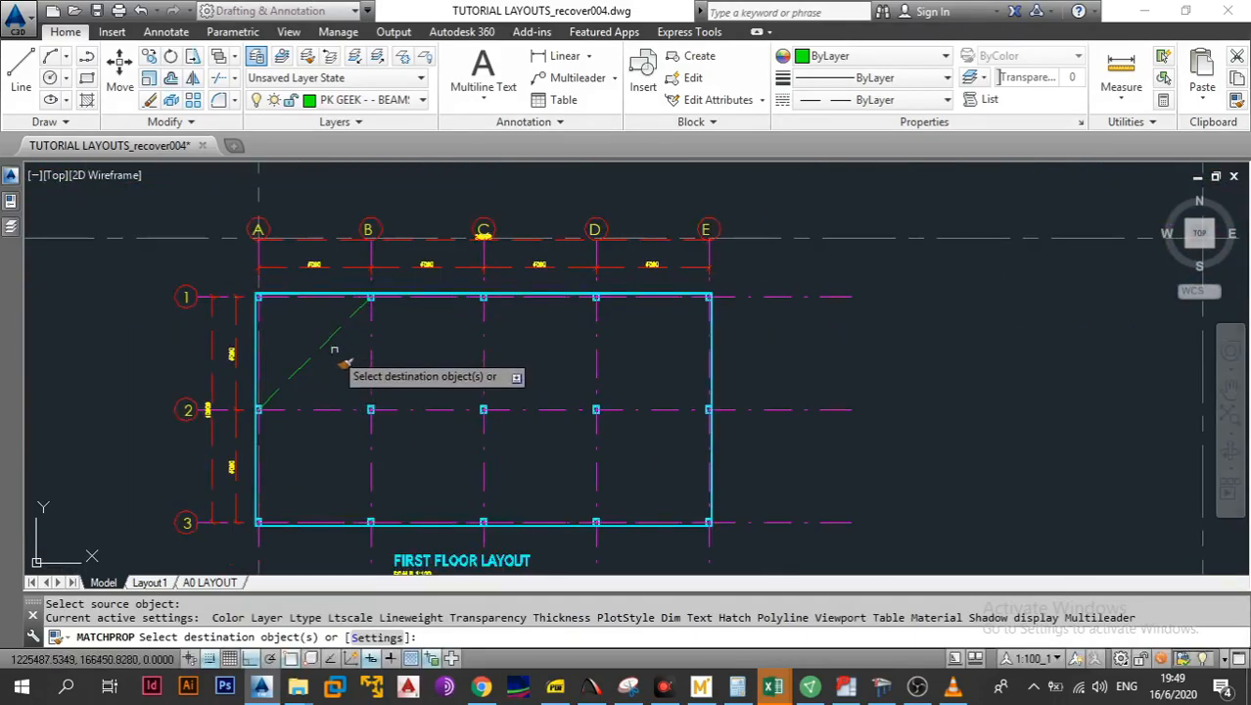
click(334, 349)
key(Escape)
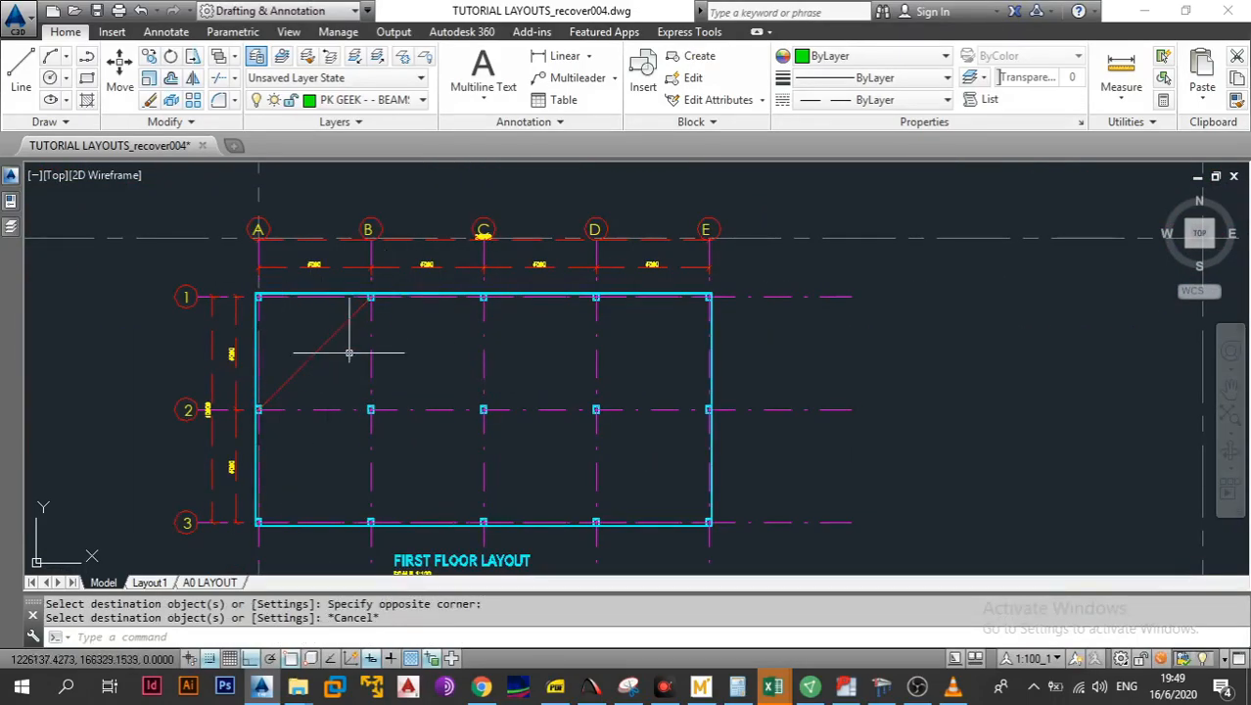
Draw a diagonal line across the first lower panel, from the column at A3 to the column at B2
click(21, 73)
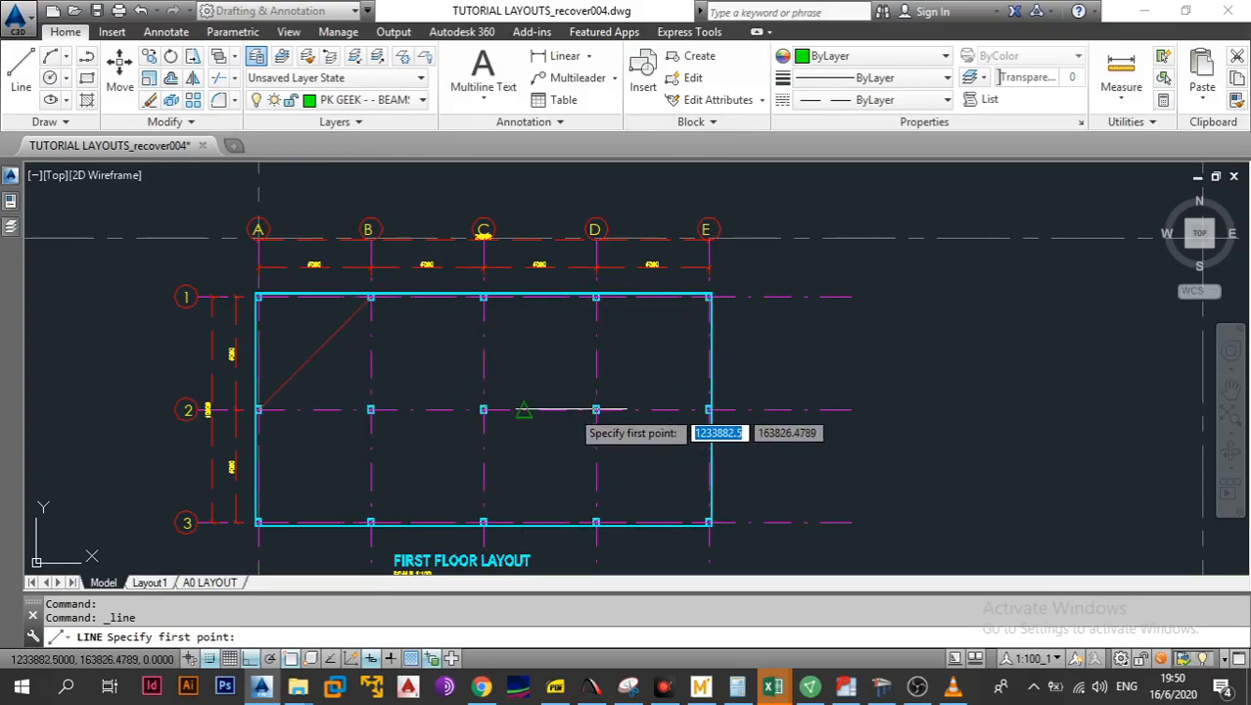
scroll(311, 478, up, 2)
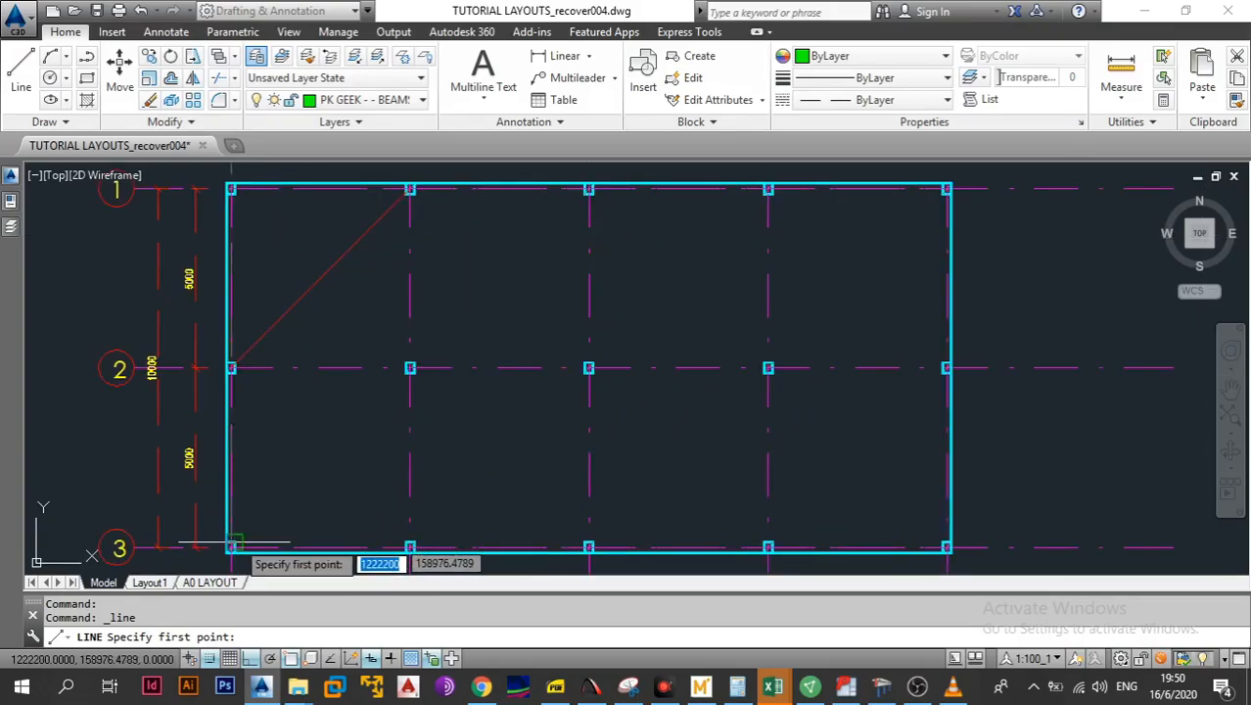
scroll(235, 540, up, 5)
click(235, 541)
scroll(235, 540, down, 7)
scroll(411, 458, up, 6)
click(333, 391)
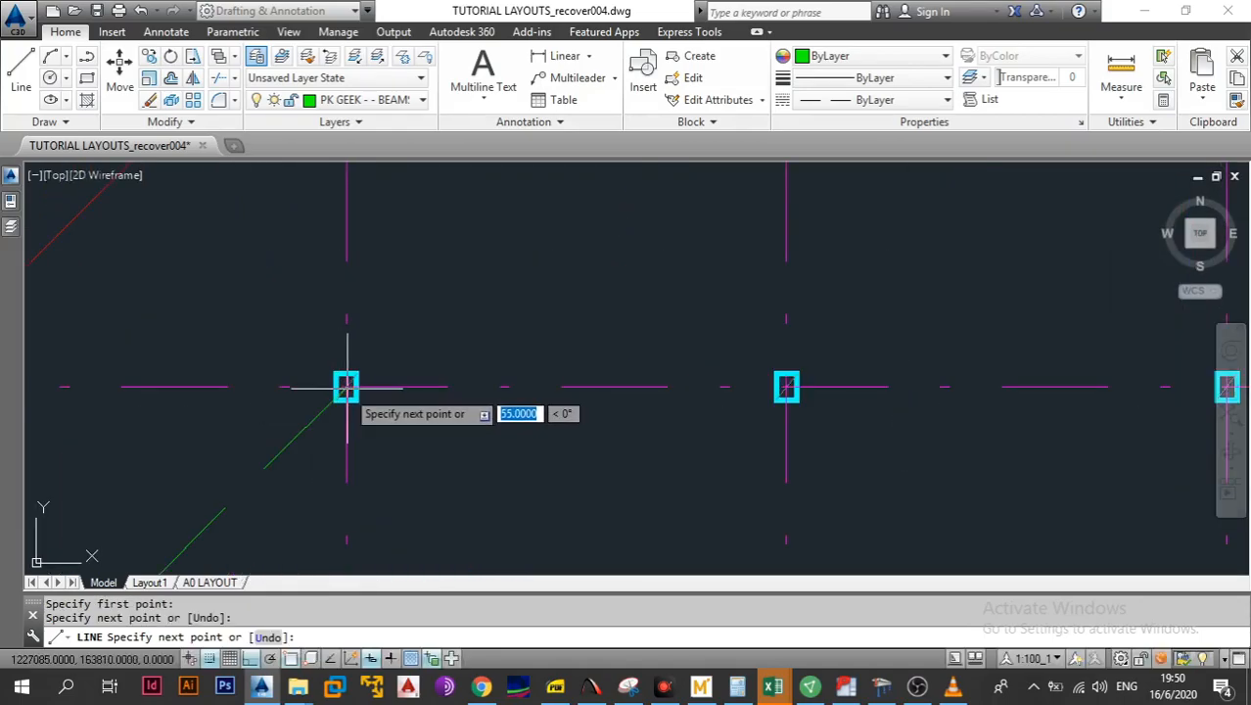
key(Escape)
Copy both diagonals horizontally by column spacing into the B–C, C–D and D–E panels
scroll(321, 421, down, 5)
right_click(374, 380)
click(363, 209)
click(275, 349)
click(264, 330)
click(281, 484)
click(258, 443)
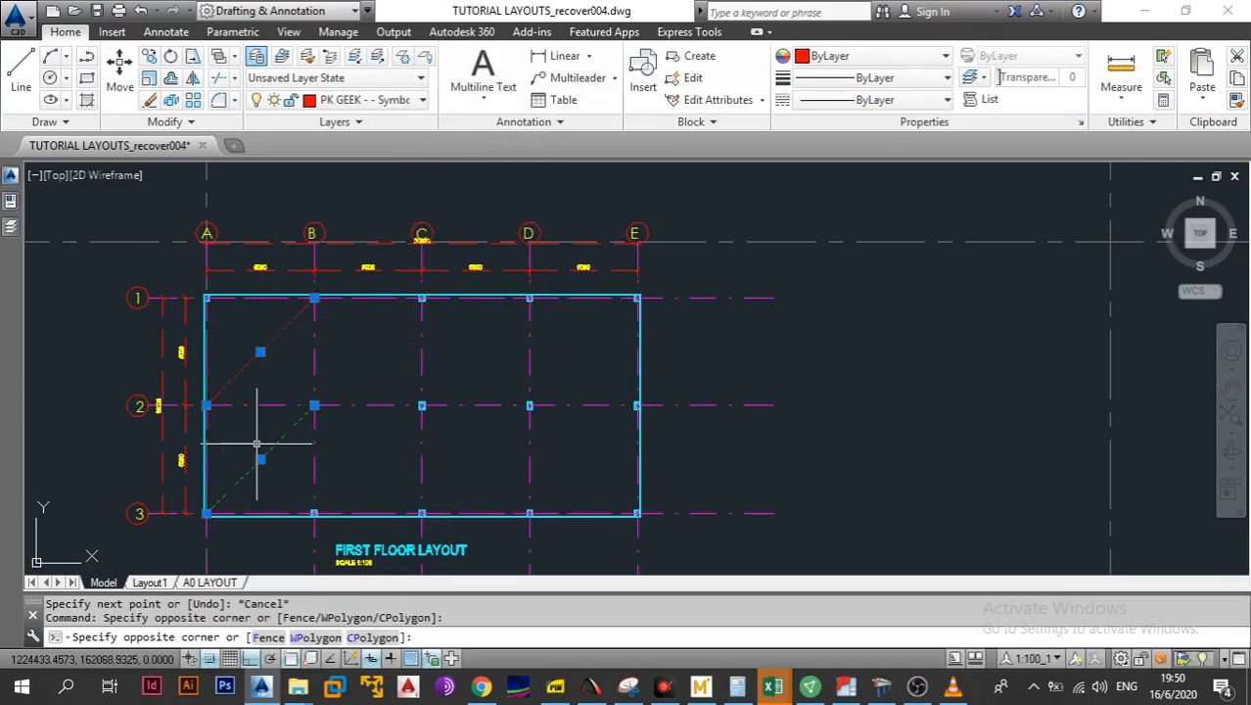
click(151, 61)
scroll(182, 426, up, 5)
click(285, 344)
click(727, 345)
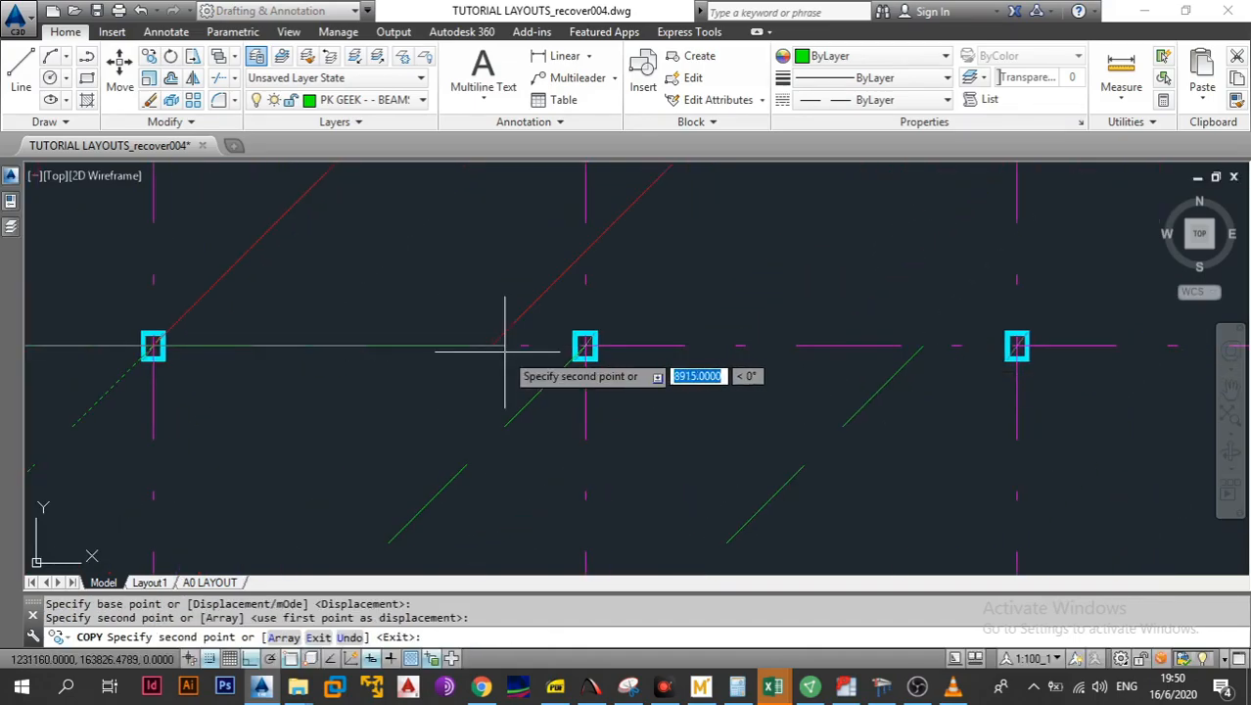
click(586, 345)
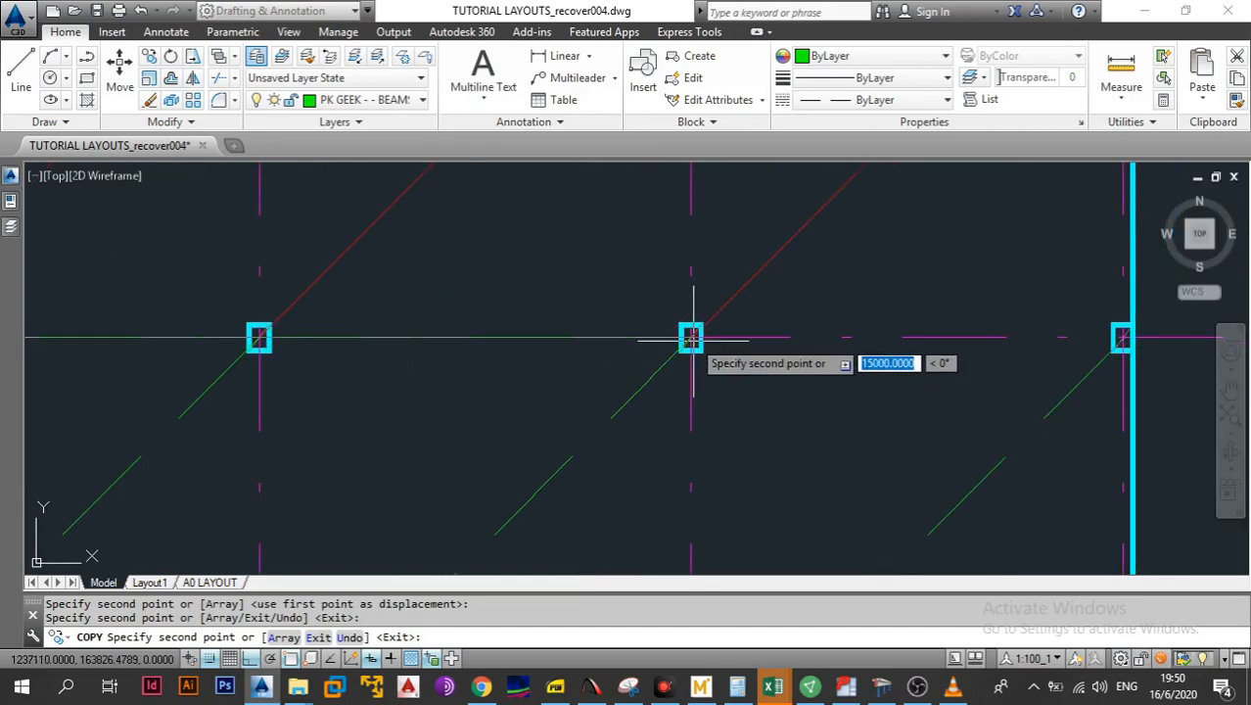
click(686, 343)
key(Escape)
scroll(571, 344, down, 5)
drag(572, 343, 470, 371)
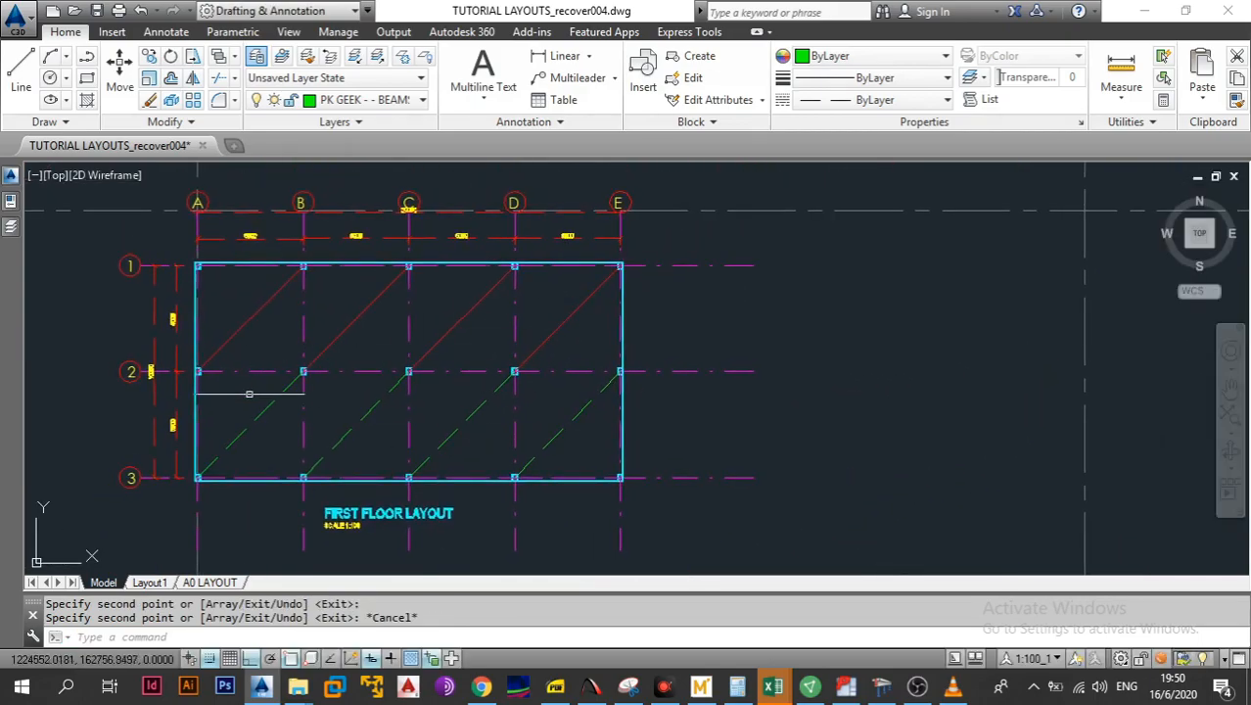
Add a horizontal linear dimension between the columns at A1 and B1, placed inside the first upper panel
scroll(253, 427, up, 2)
scroll(366, 375, down, 4)
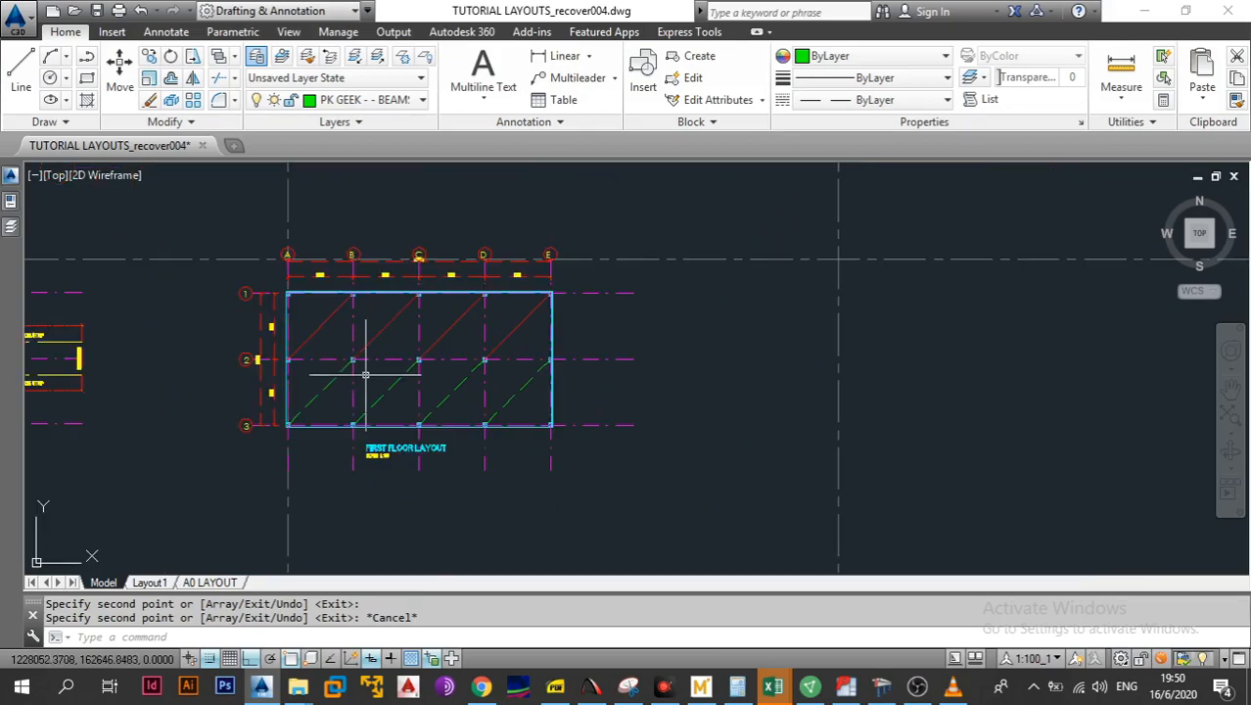
scroll(342, 328, up, 6)
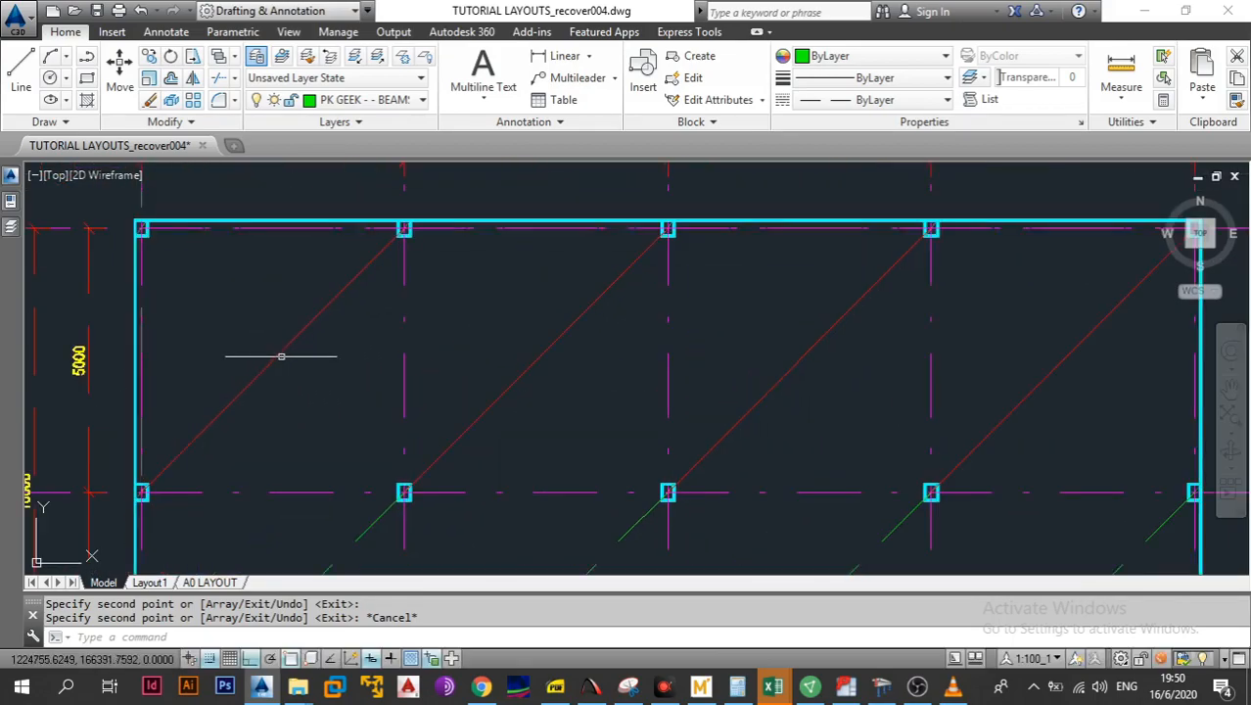
scroll(281, 354, down, 4)
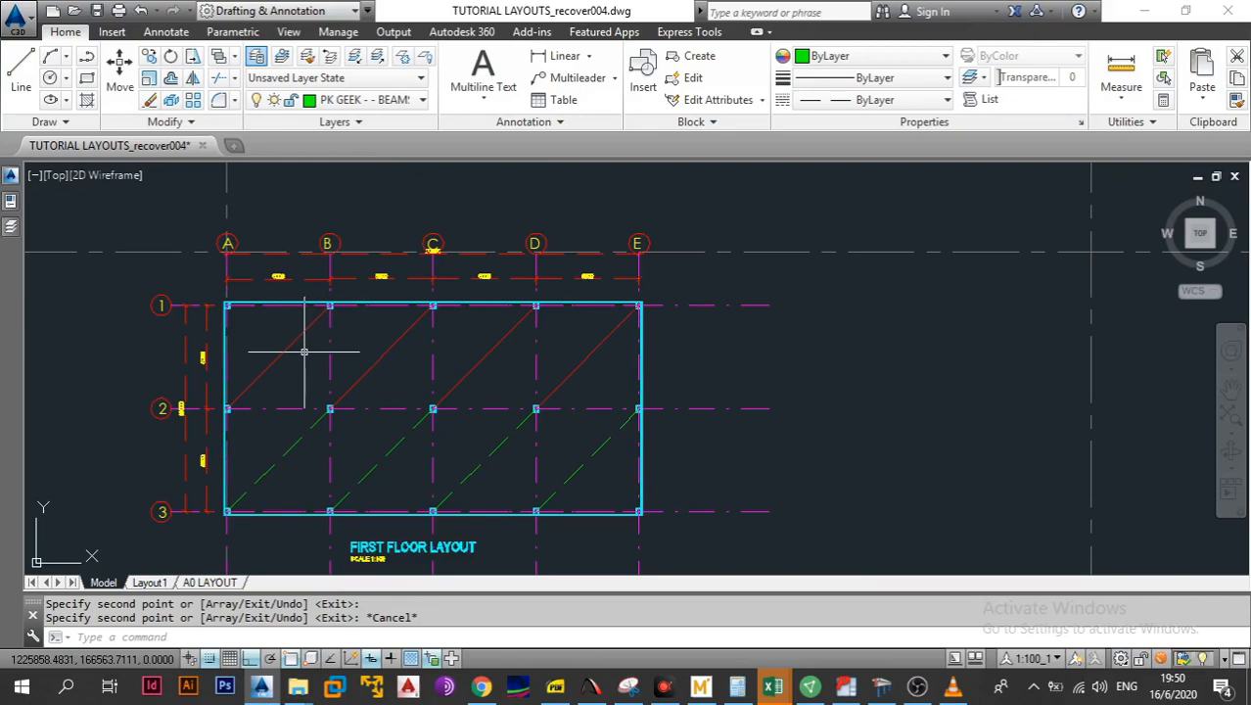
click(166, 31)
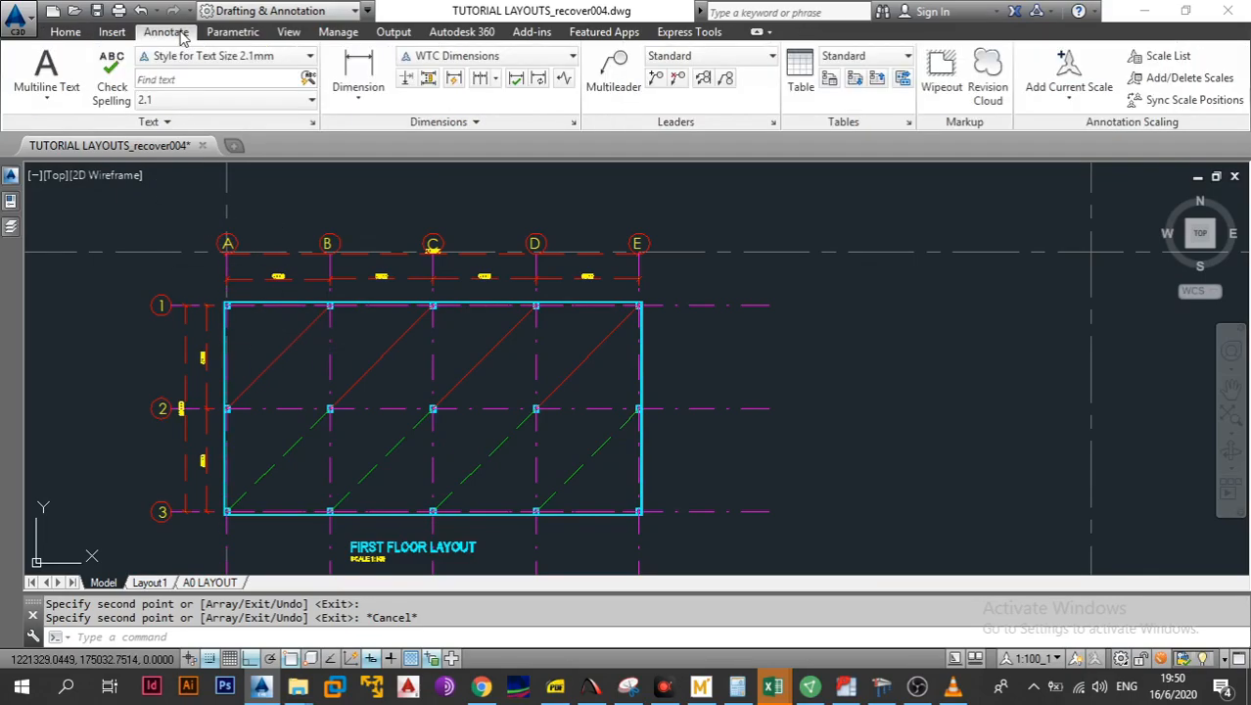
click(359, 90)
click(373, 132)
scroll(147, 411, up, 5)
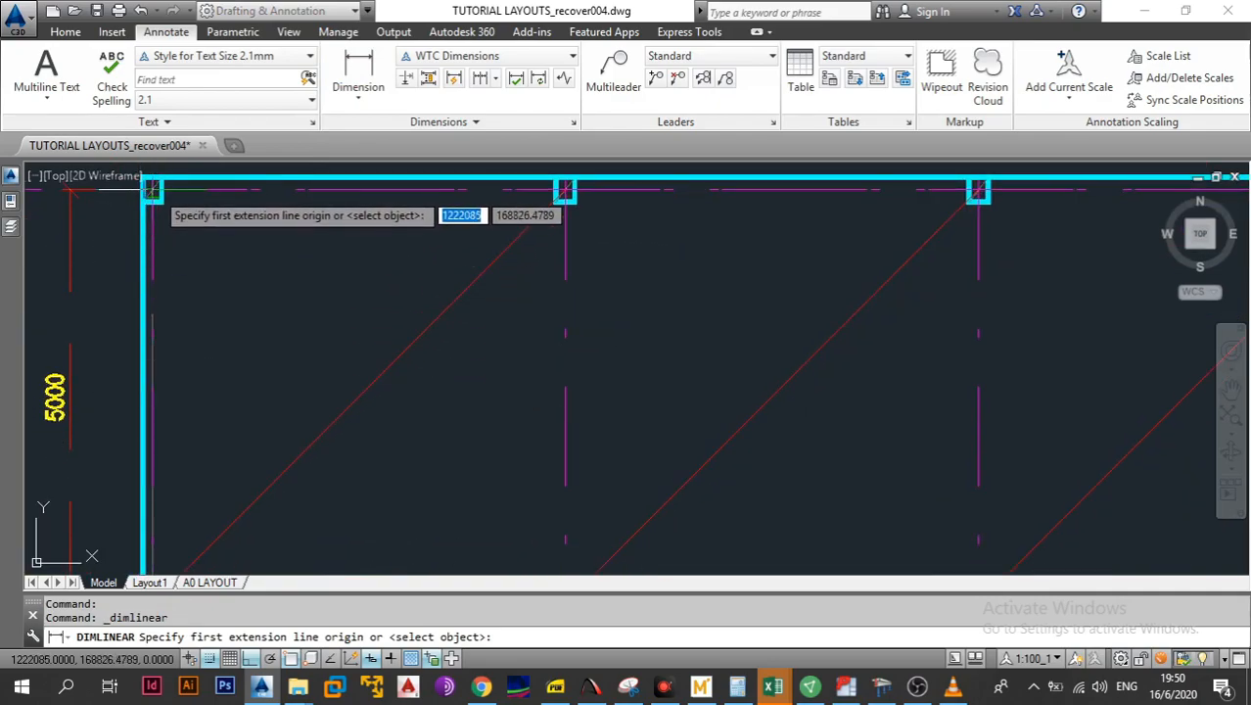
click(151, 190)
click(560, 190)
click(530, 388)
Change the horizontal panel dimension to the BASE PLAN_Grid Lines$0$BOUDRY 1-100 dimension style
click(510, 385)
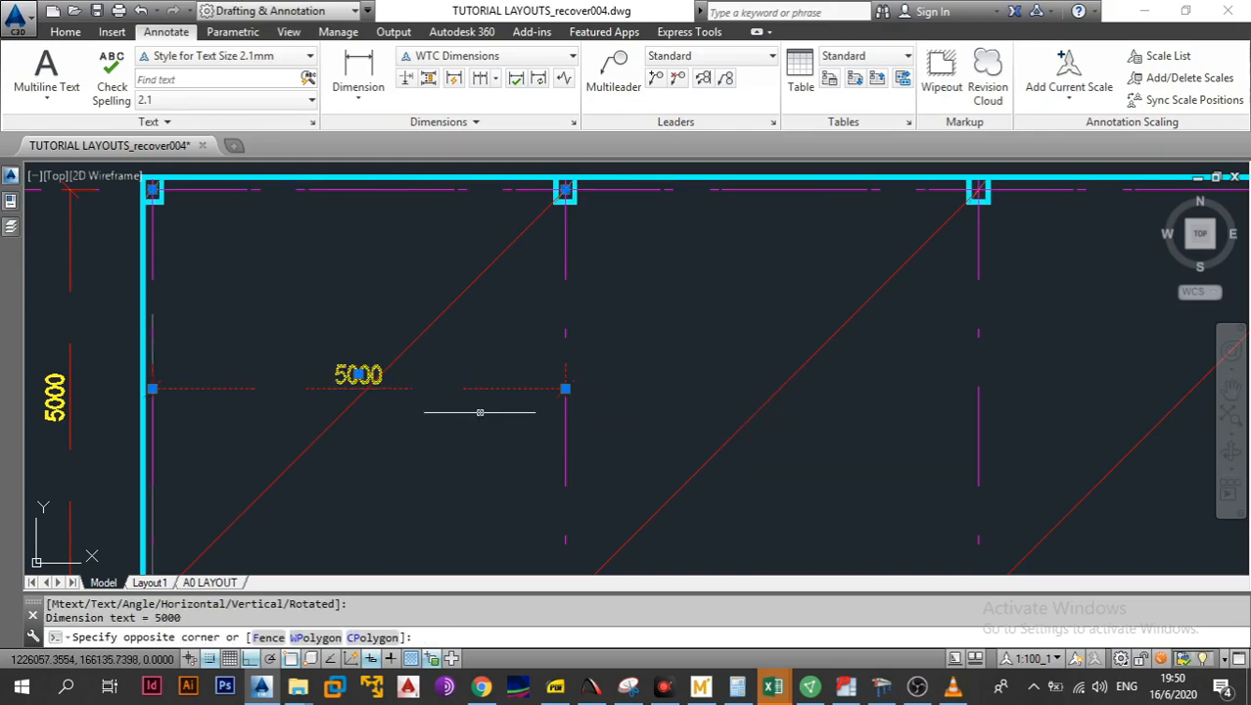
click(479, 412)
click(486, 56)
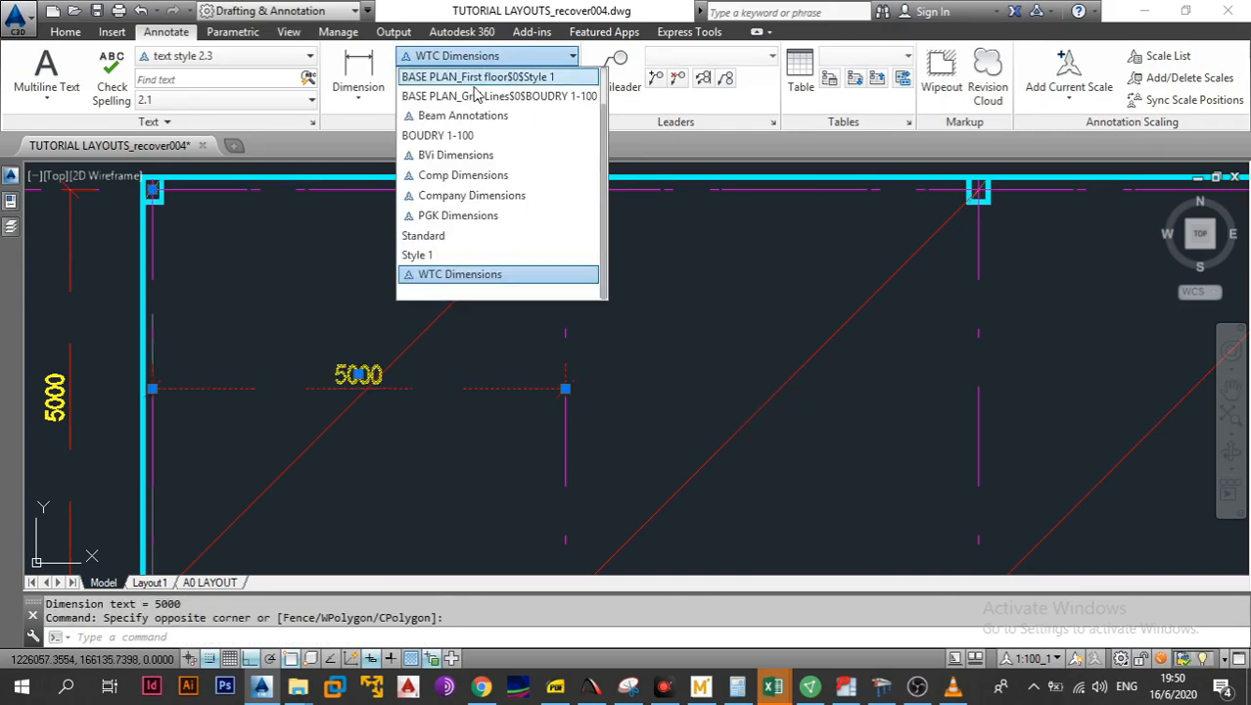
click(477, 97)
click(406, 388)
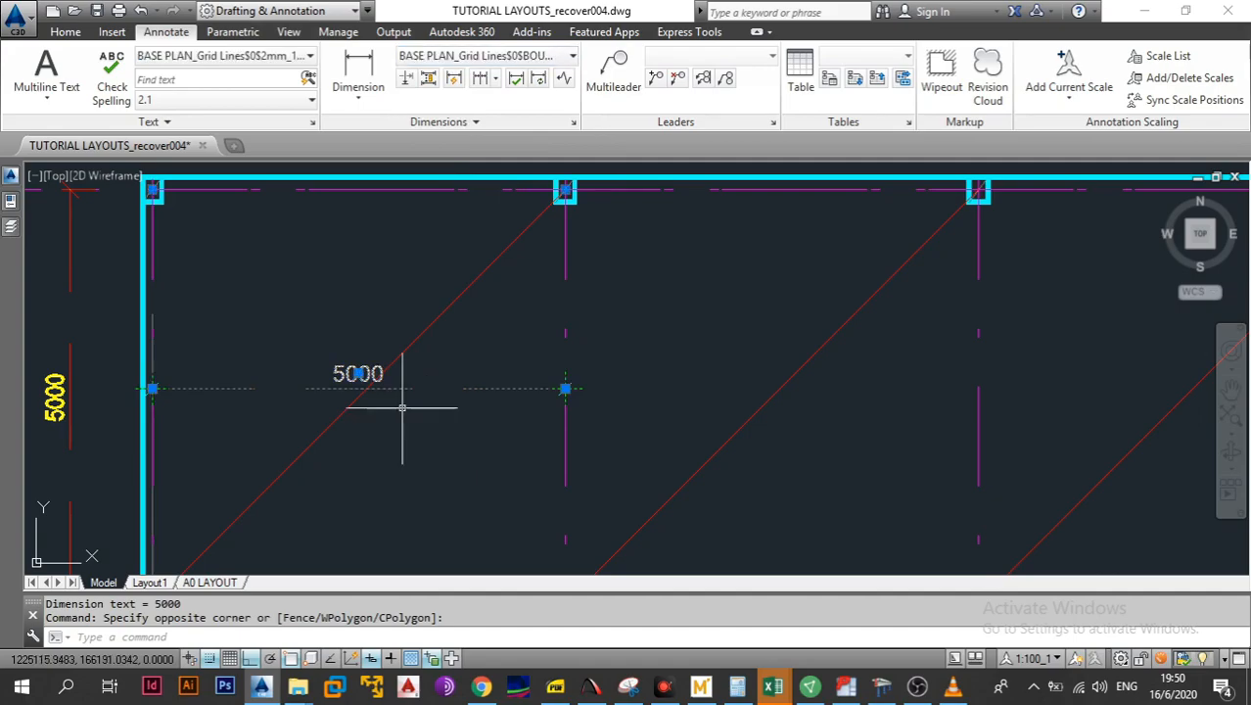
Add a vertical linear dimension between grids 1 and 2, placed inside the first upper panel near grid B
click(362, 79)
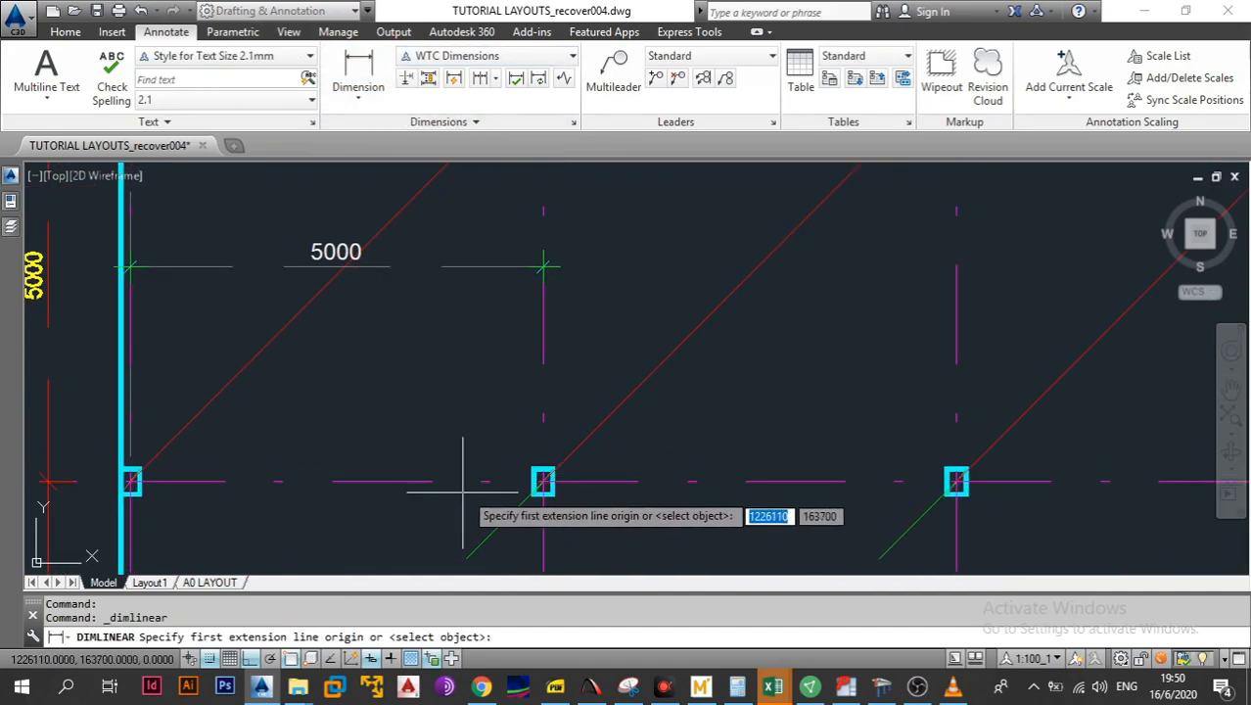
click(488, 448)
scroll(471, 460, down, 4)
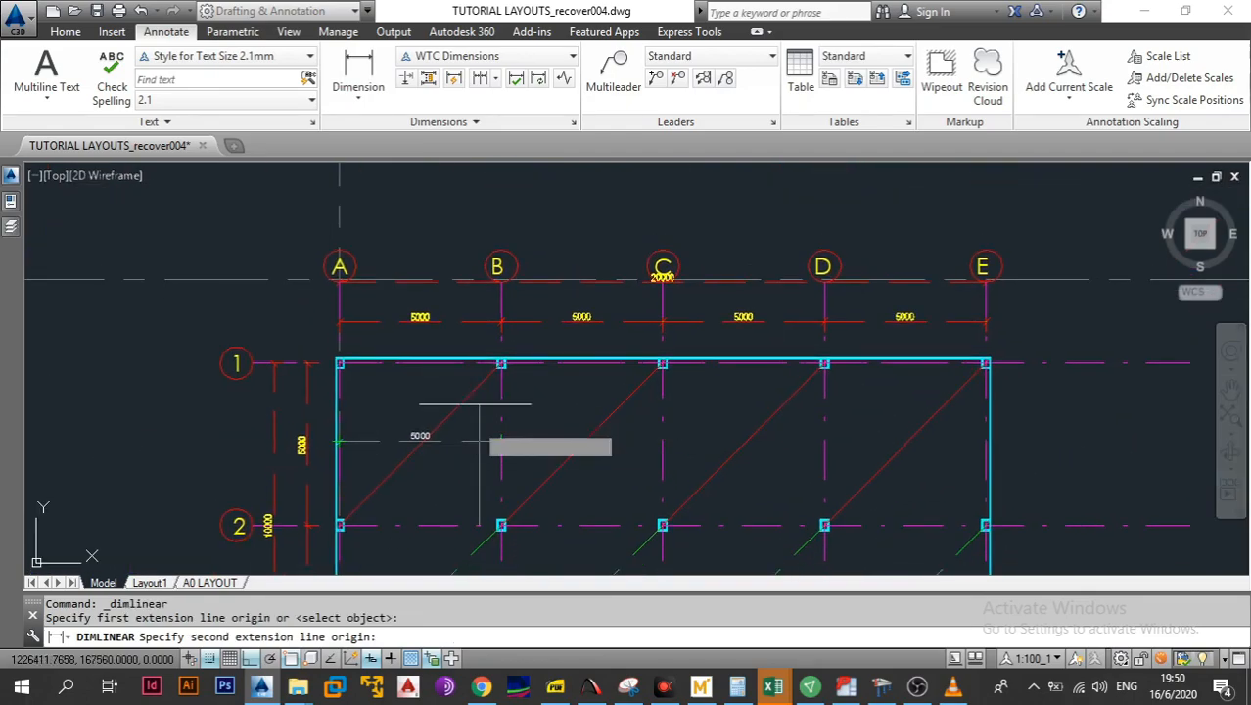
click(474, 352)
click(489, 401)
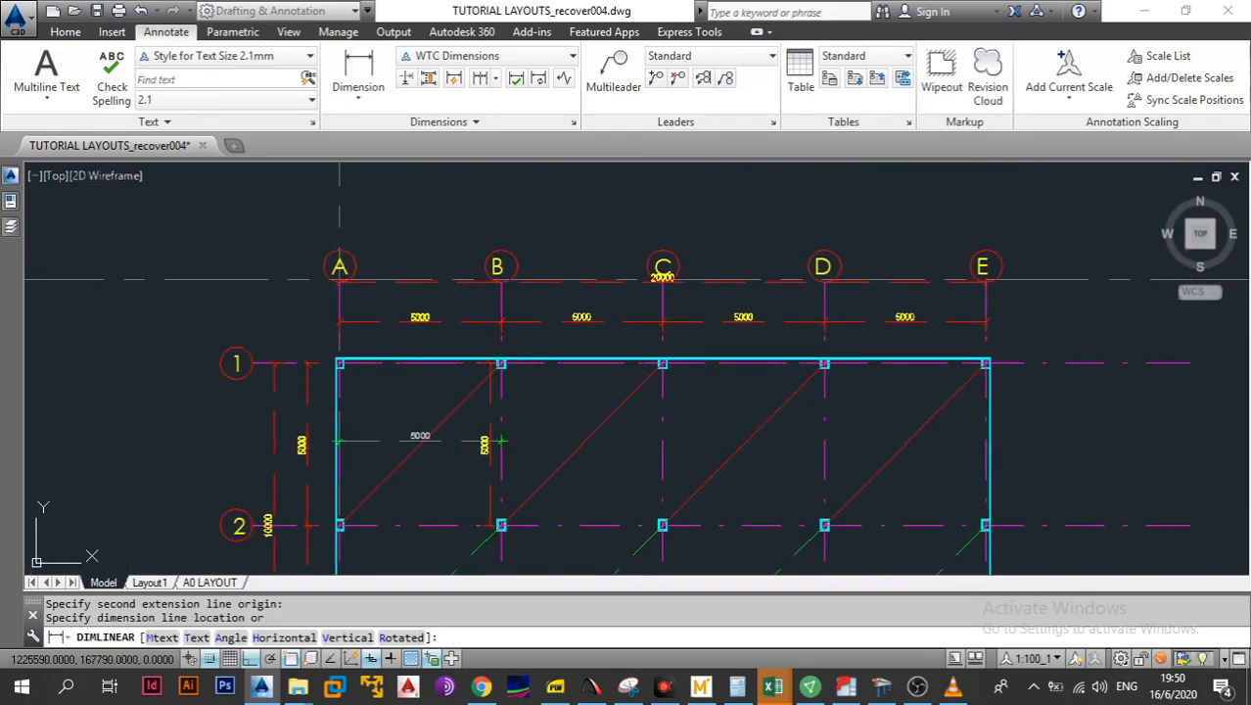
Match the vertical panel dimension's properties to those of the restyled horizontal dimension
scroll(461, 454, up, 4)
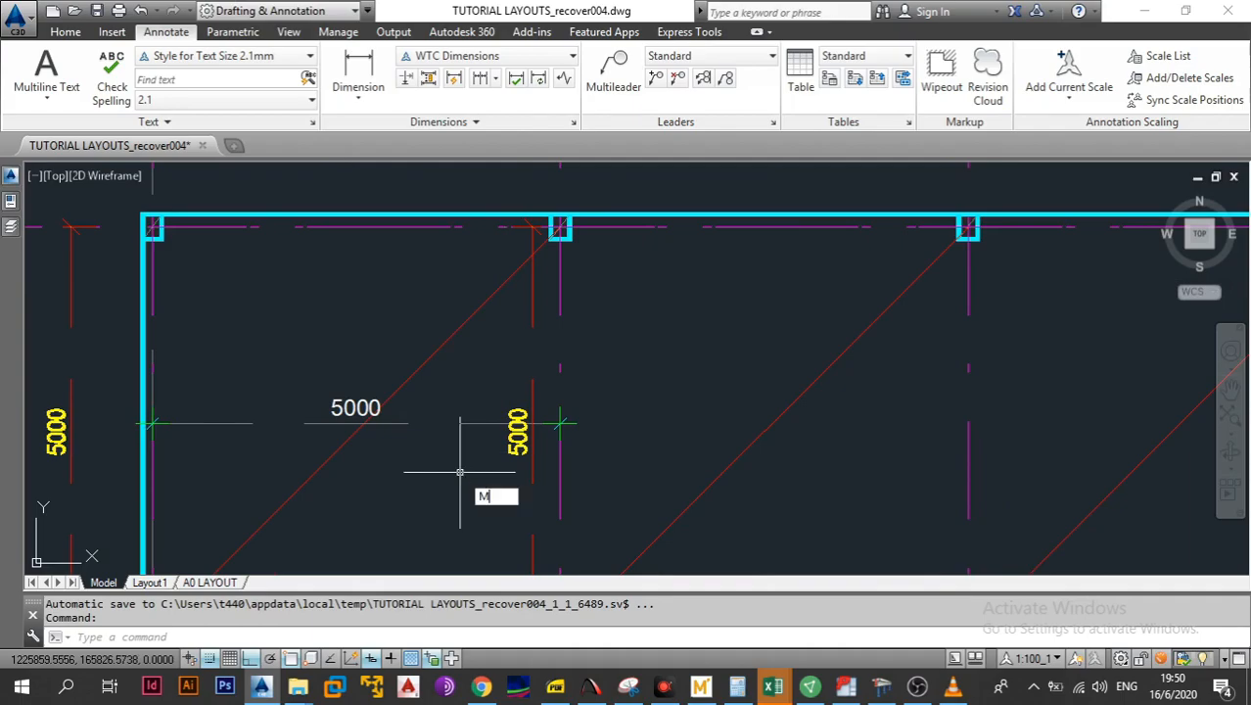
key(Return)
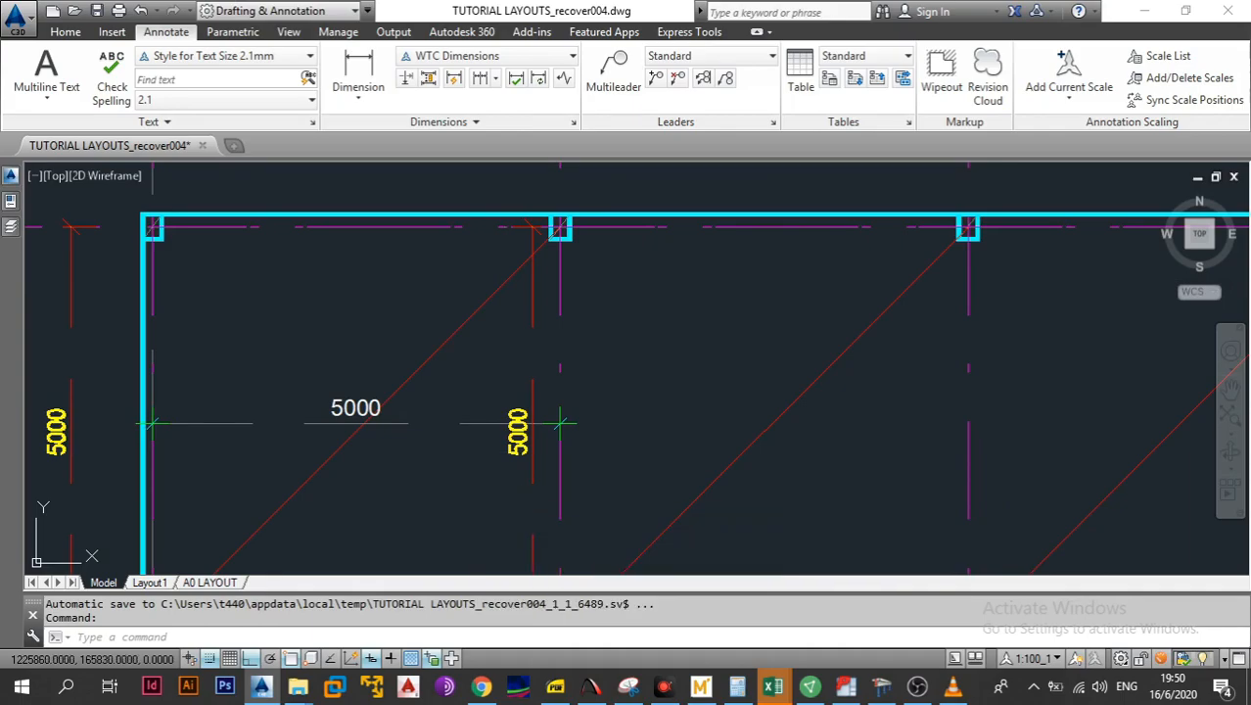
click(361, 415)
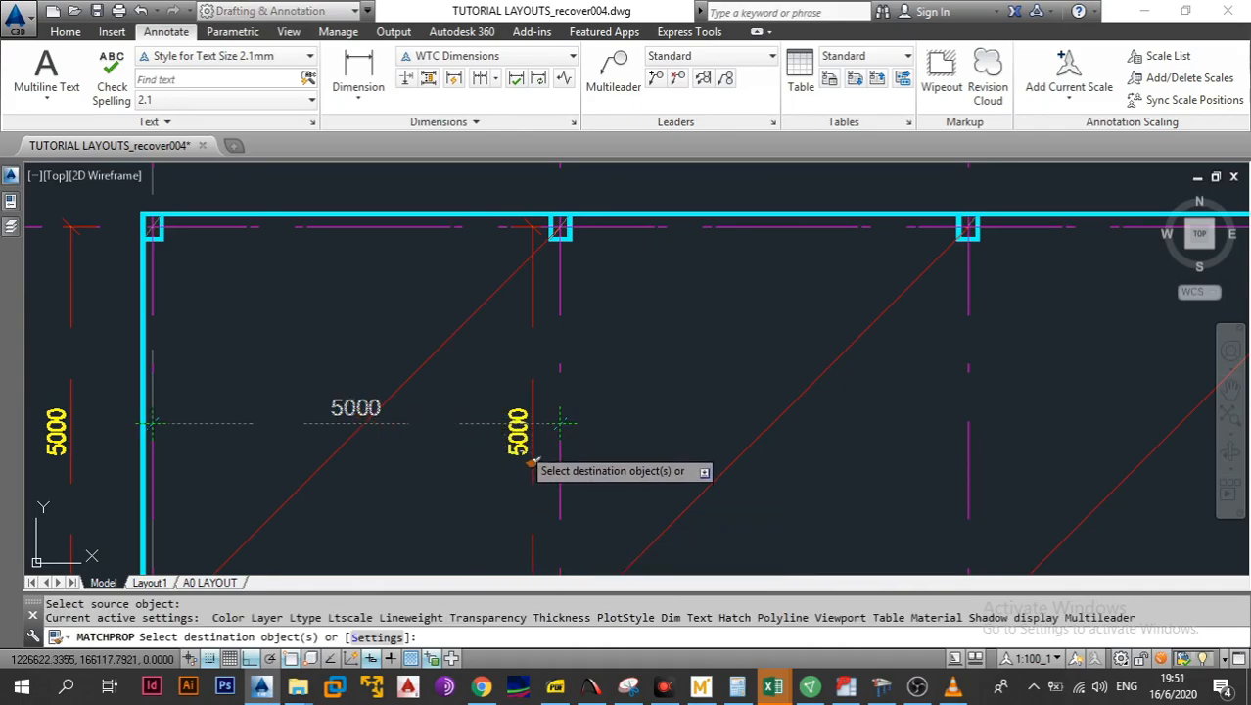
click(517, 429)
key(Escape)
Review the sequence of slab layouts, from establishing midpoints and slab strips through the column and middle strips to the span layout
scroll(491, 460, down, 5)
mouse_move(532, 435)
mouse_down()
mouse_move(497, 461)
mouse_move(449, 431)
mouse_up()
scroll(500, 439, down, 3)
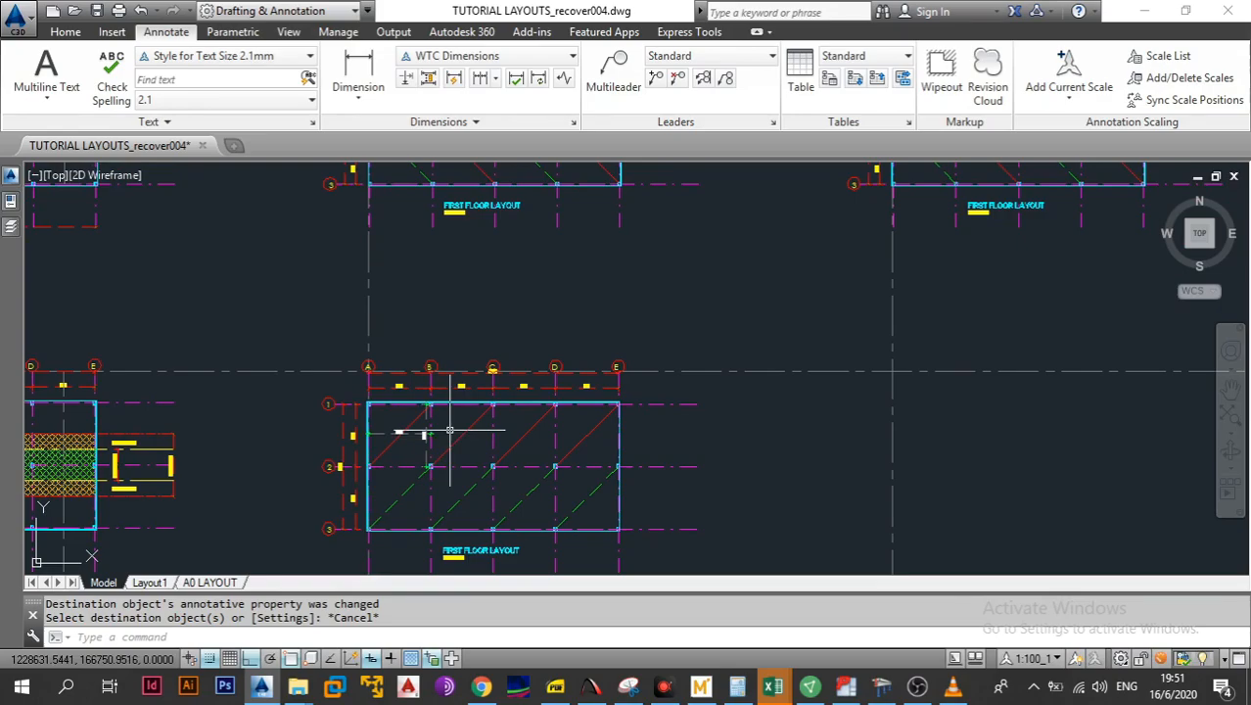
drag(470, 454, 765, 441)
scroll(753, 442, down, 4)
drag(636, 436, 799, 425)
drag(556, 434, 752, 432)
mouse_move(260, 413)
mouse_down()
mouse_move(448, 415)
mouse_move(186, 403)
mouse_up()
scroll(201, 390, up, 2)
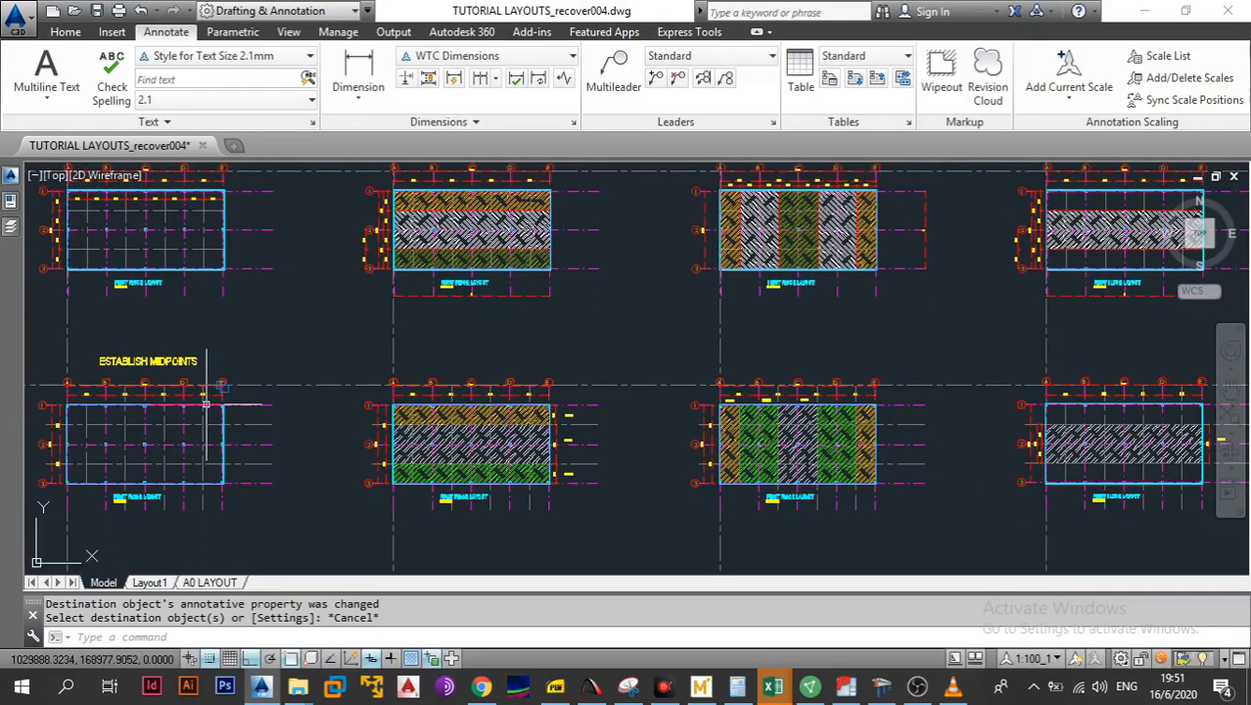
scroll(482, 410, up, 2)
drag(499, 325, 370, 491)
scroll(371, 492, down, 2)
mouse_move(550, 413)
mouse_down()
mouse_move(465, 422)
mouse_move(482, 427)
mouse_up()
drag(592, 445, 347, 441)
scroll(338, 439, up, 2)
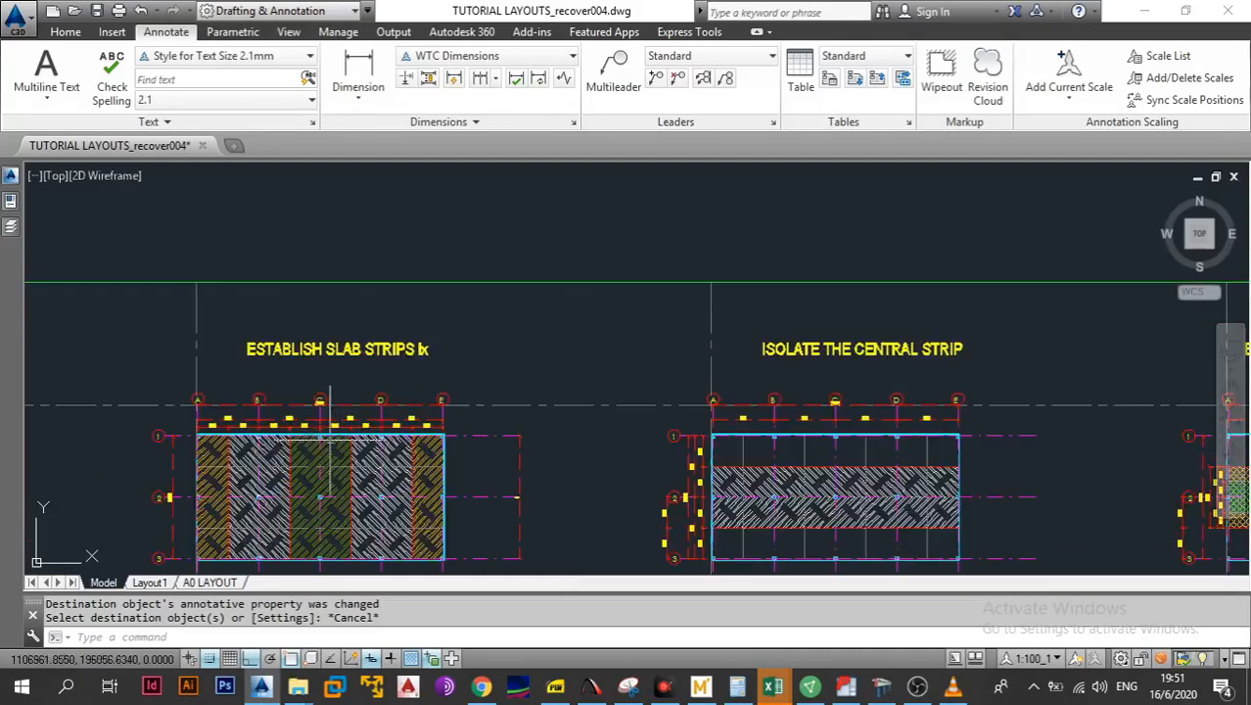
drag(431, 397, 3, 373)
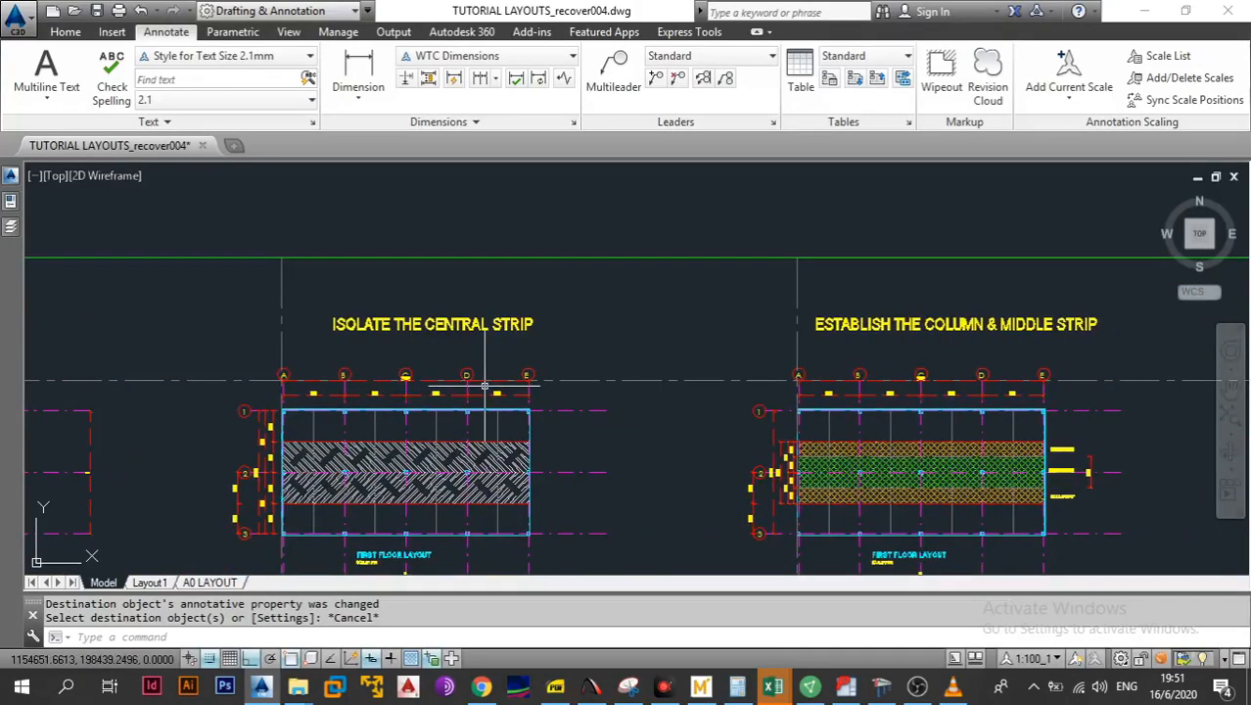
drag(485, 388, 29, 394)
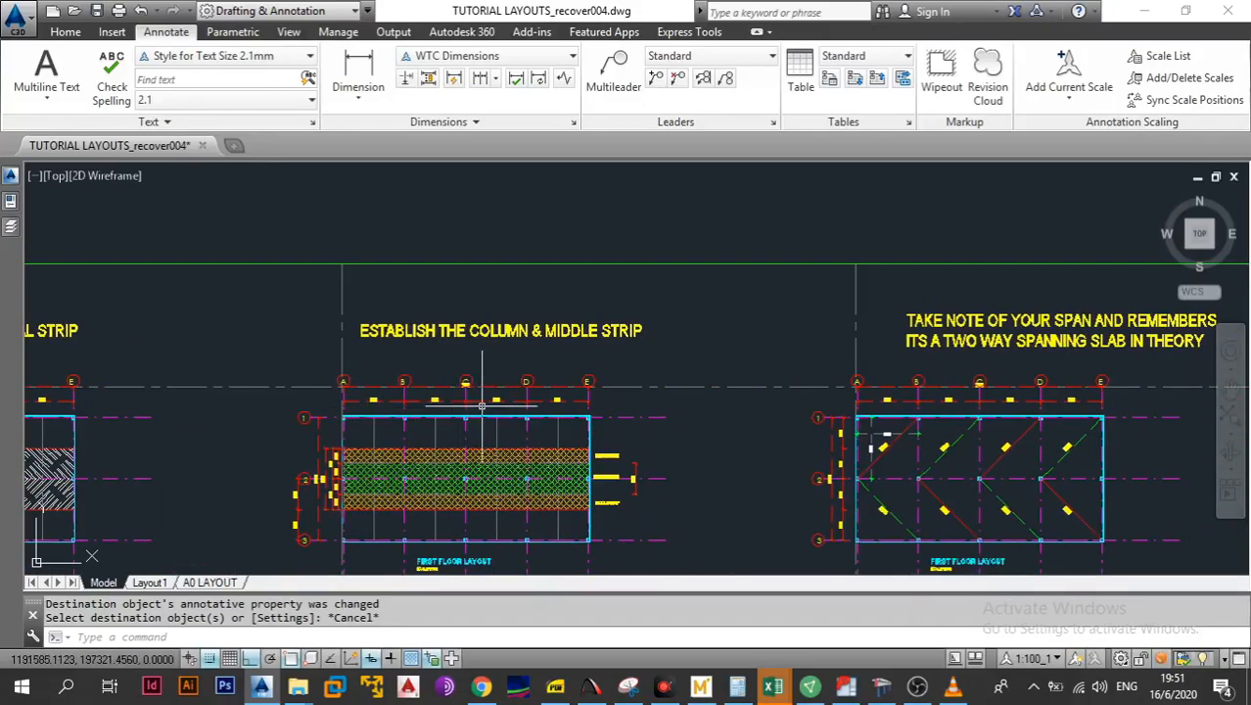
drag(851, 427, 425, 368)
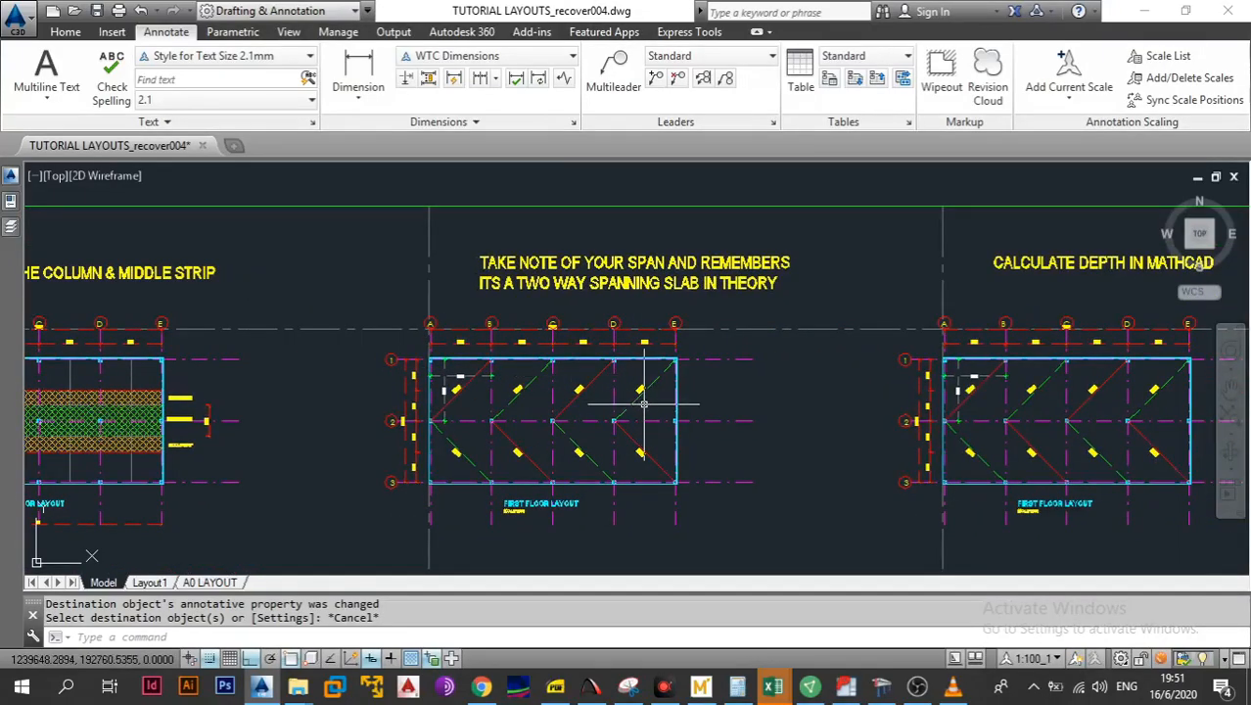
Review the layouts for calculating depth in Mathcad and going to Prokon, and compare them with the dimensioned first floor layout below
scroll(672, 452, down, 4)
scroll(579, 439, up, 5)
scroll(580, 439, down, 3)
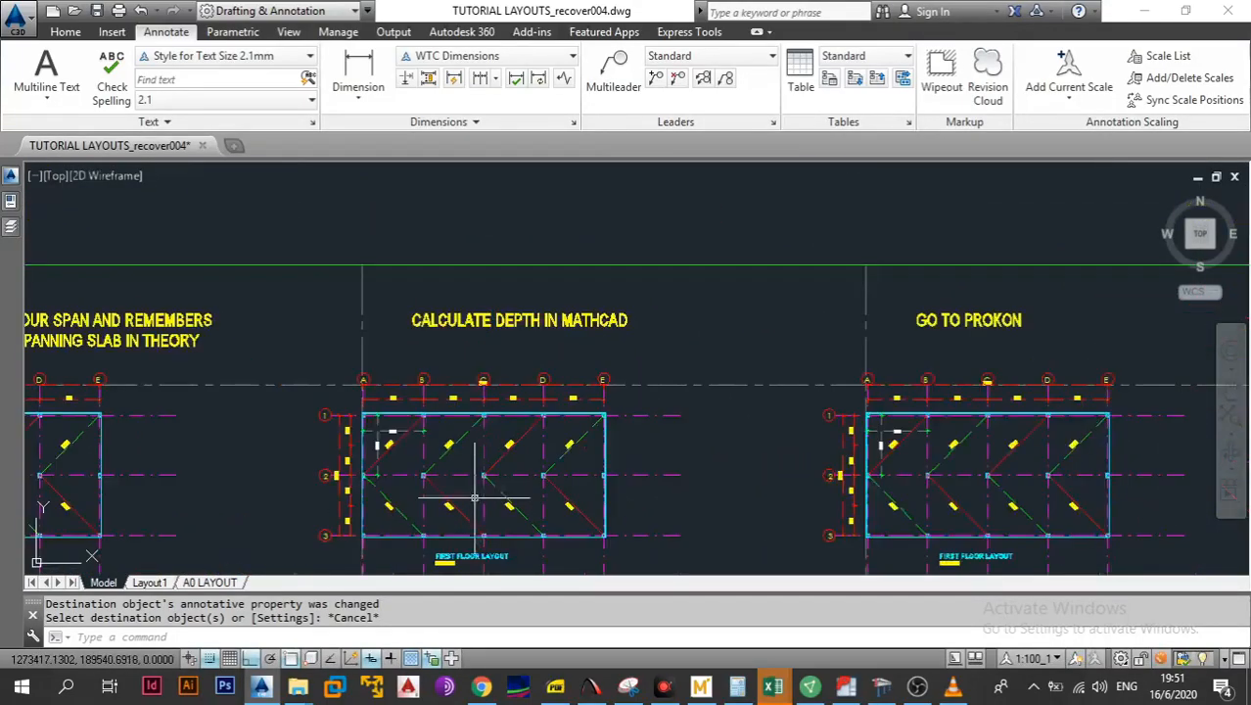
scroll(470, 485, down, 4)
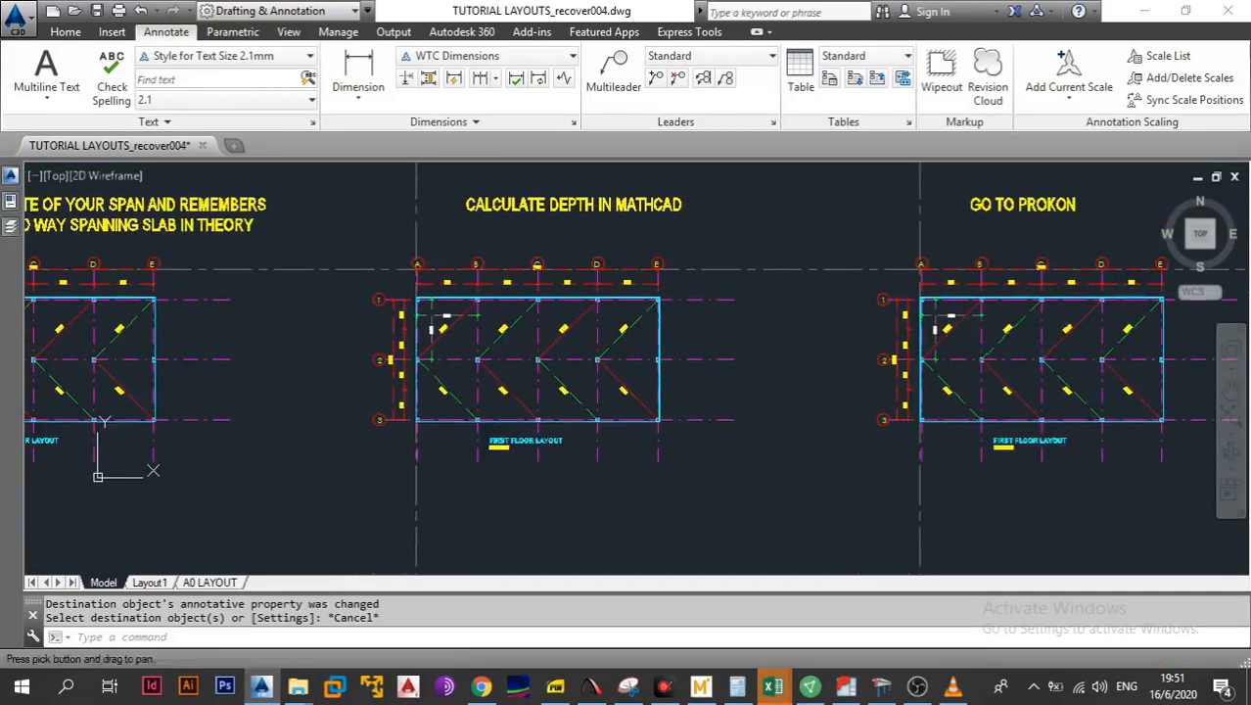
scroll(464, 471, up, 5)
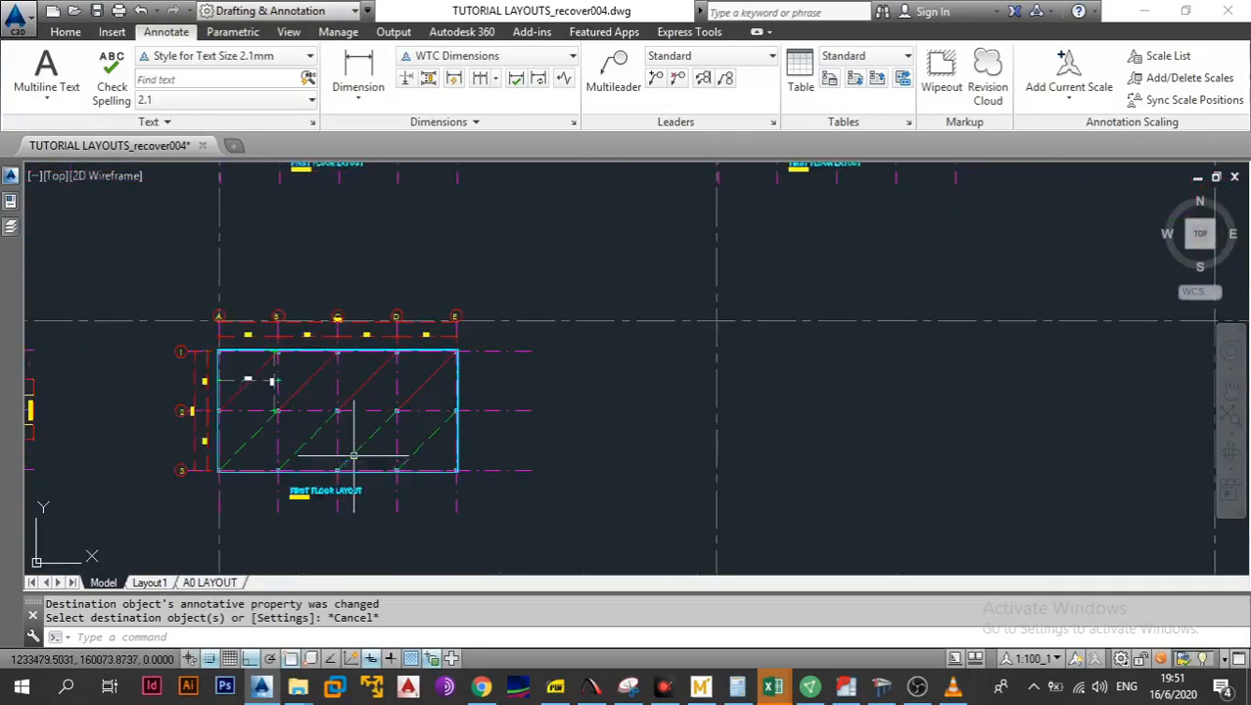
click(133, 261)
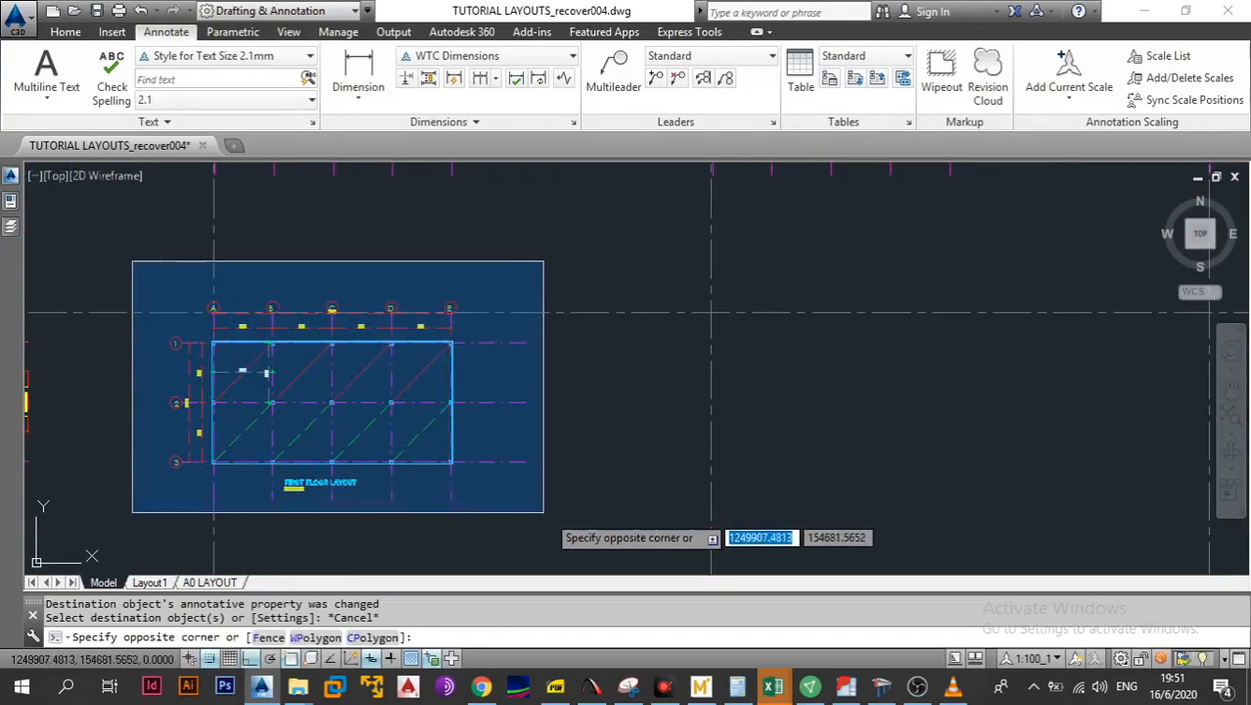
key(Escape)
scroll(531, 377, down, 3)
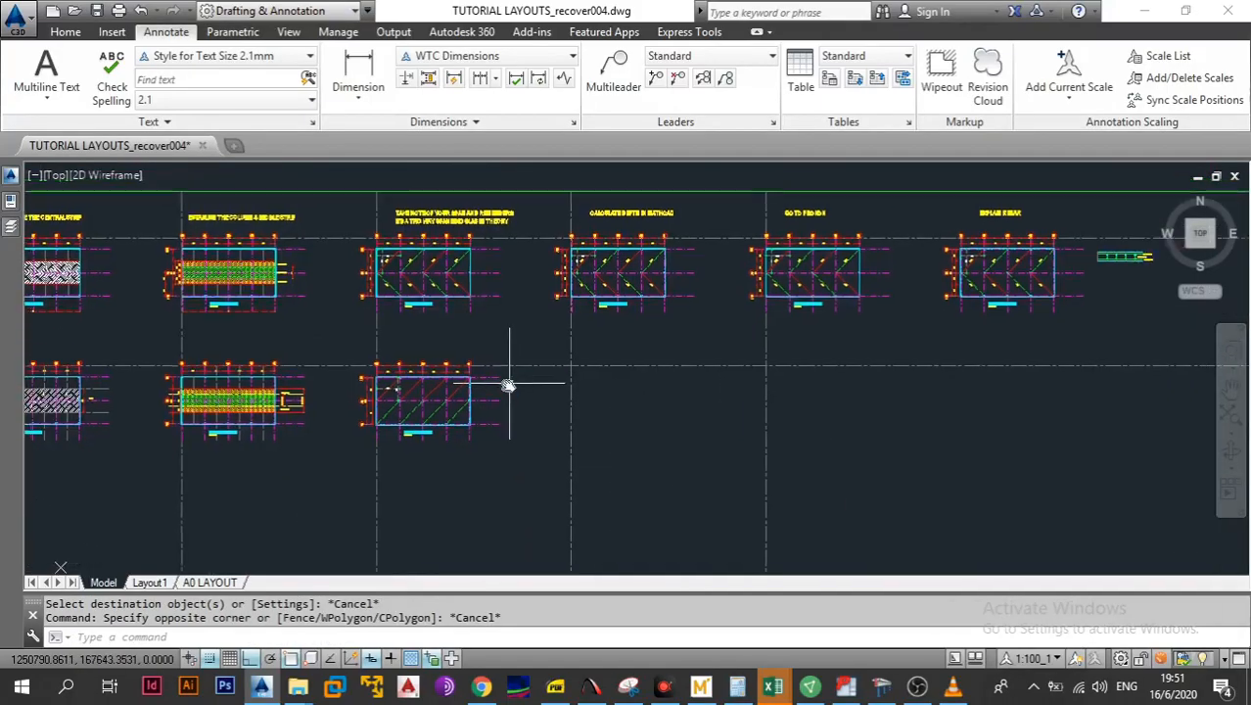
Search the computer for SLAB and open the Slab Depth worksheet in PTC Mathcad
click(67, 688)
text(SLAB)
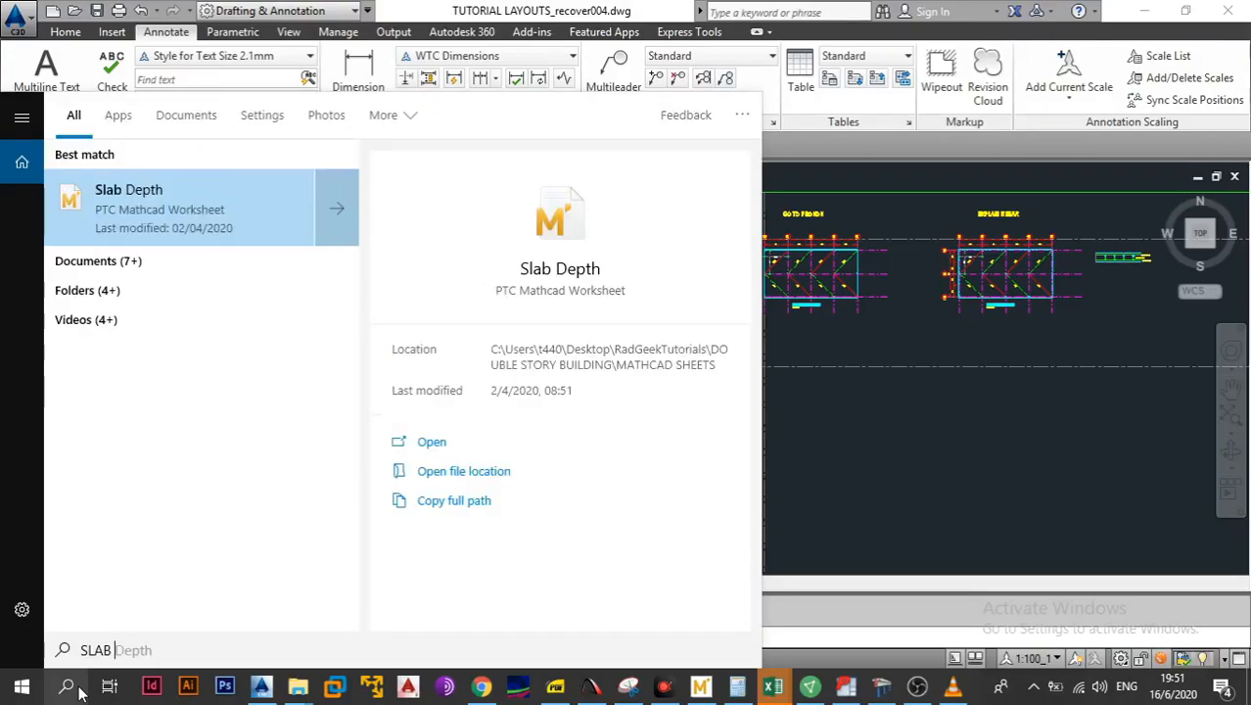
click(147, 224)
Examine the short span and the span over depth limit factor entered in the slab depth calculation
scroll(580, 411, up, 10)
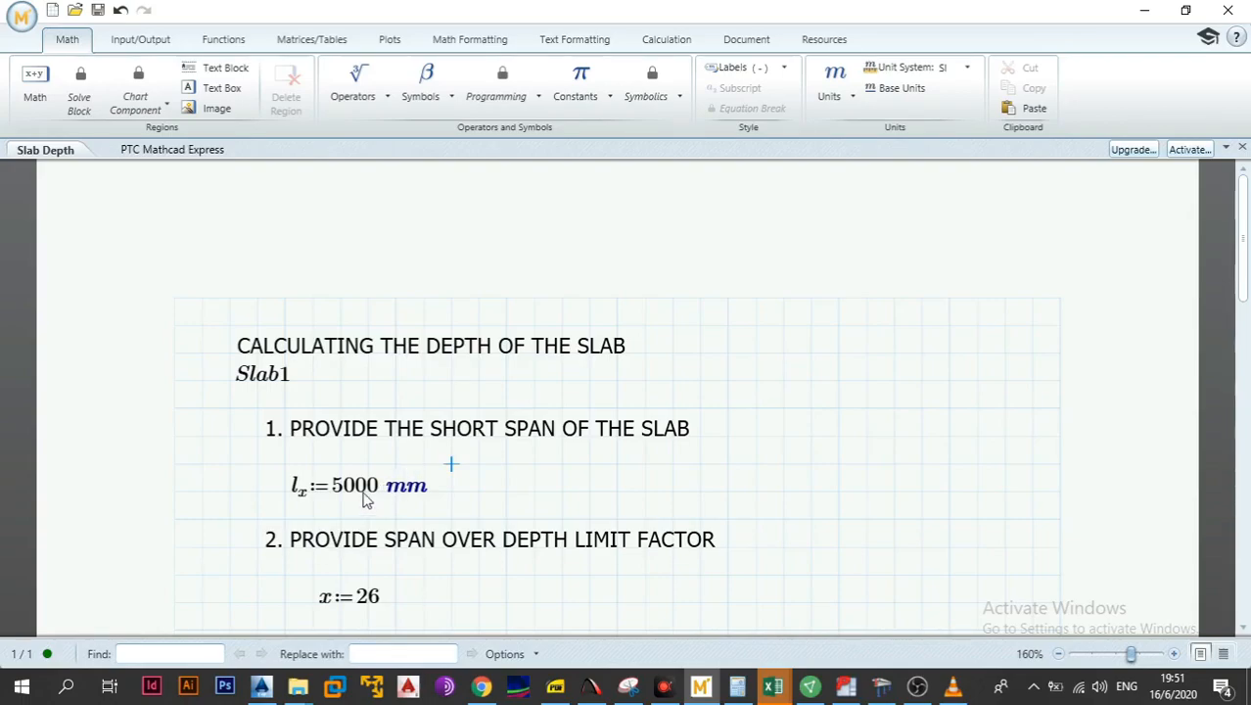
click(364, 497)
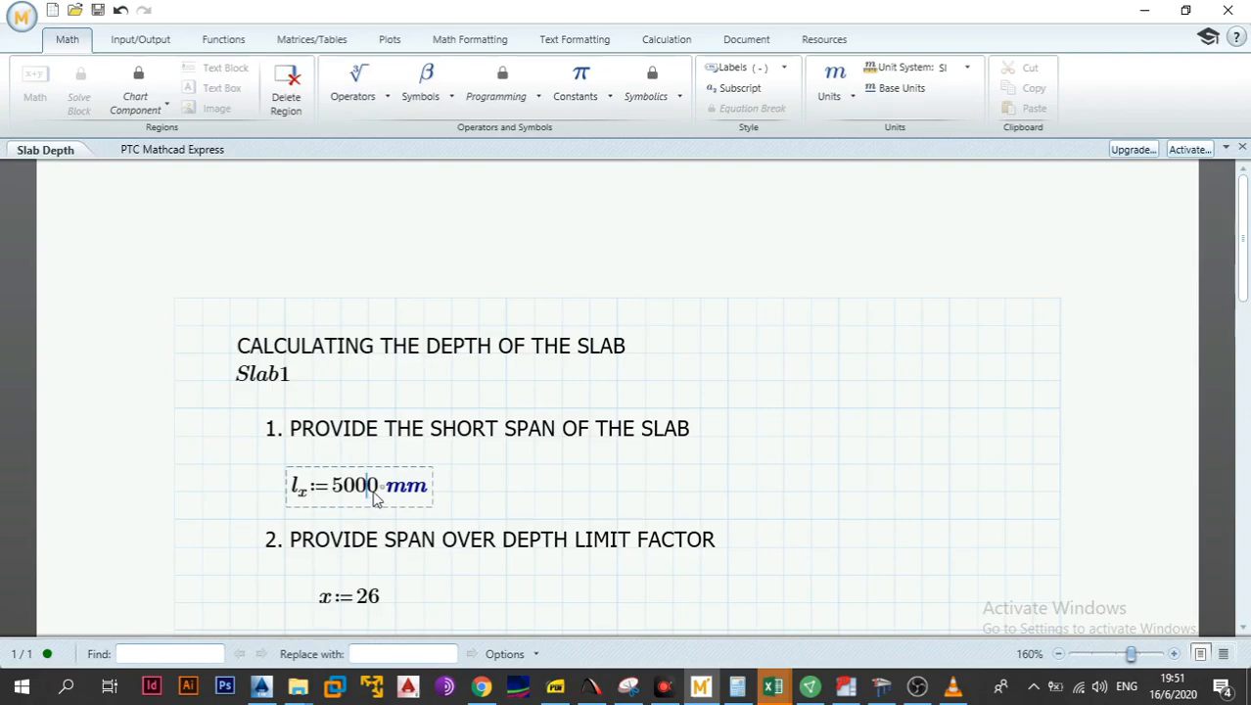
scroll(378, 500, down, 3)
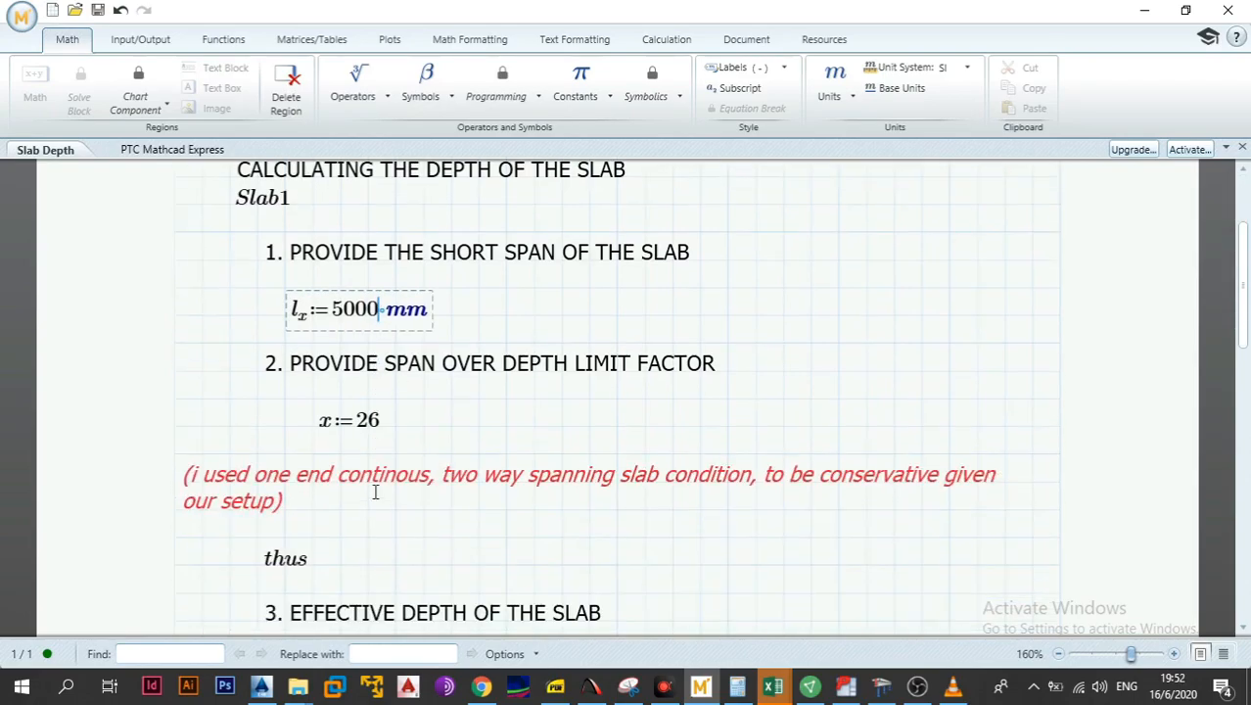
click(391, 421)
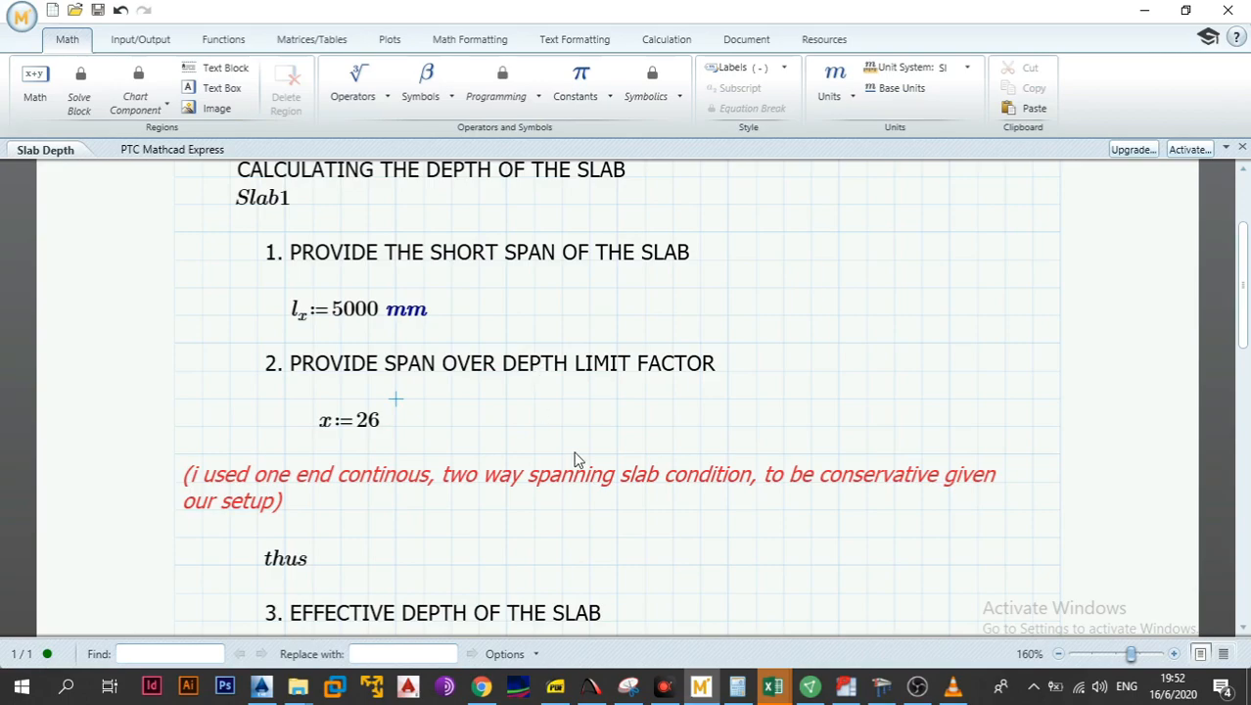
Switch to the PDF viewer and find Table 10, basic span/effective depth ratios, in the Reinforced-Concrete-Design document
key(alt+Tab)
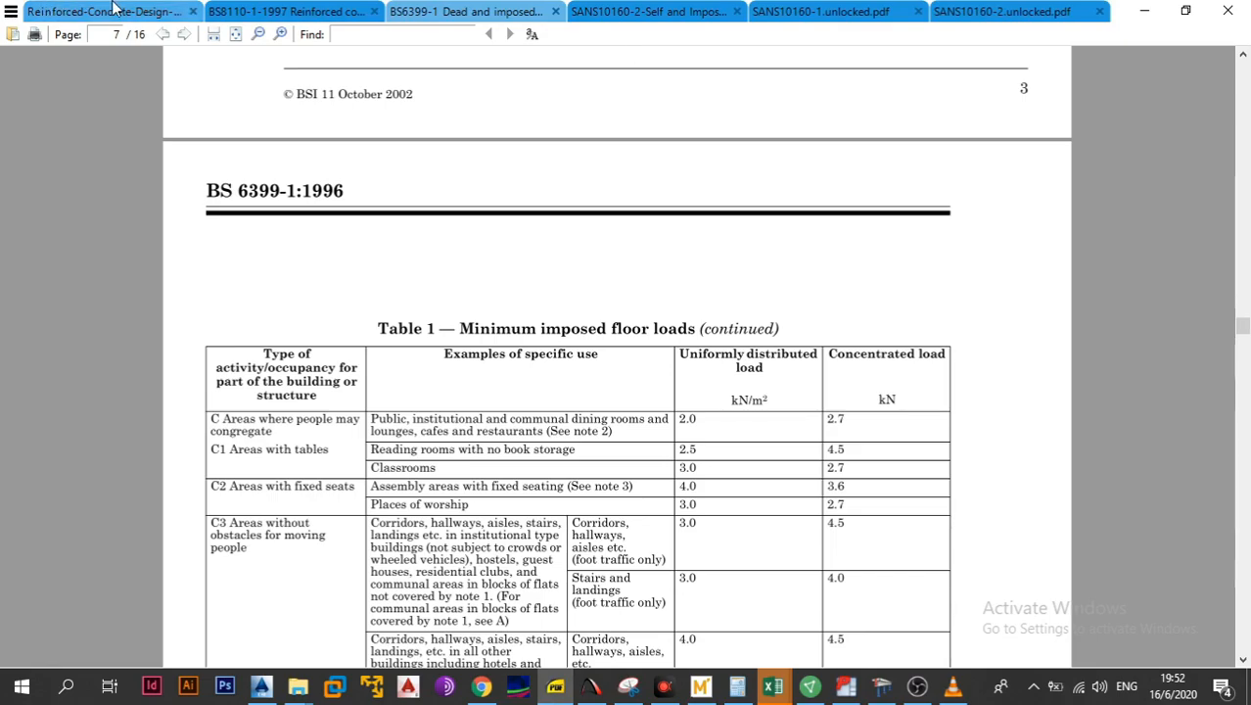
click(40, 12)
scroll(407, 445, up, 20)
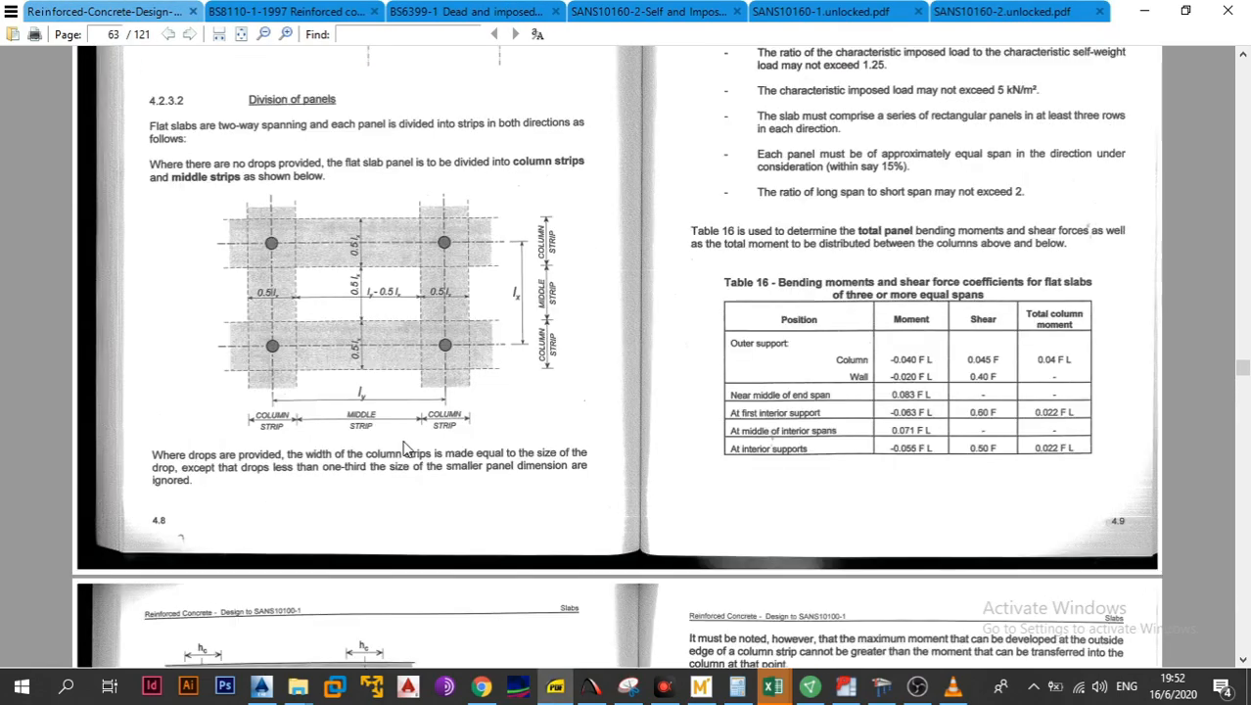
scroll(407, 445, up, 8)
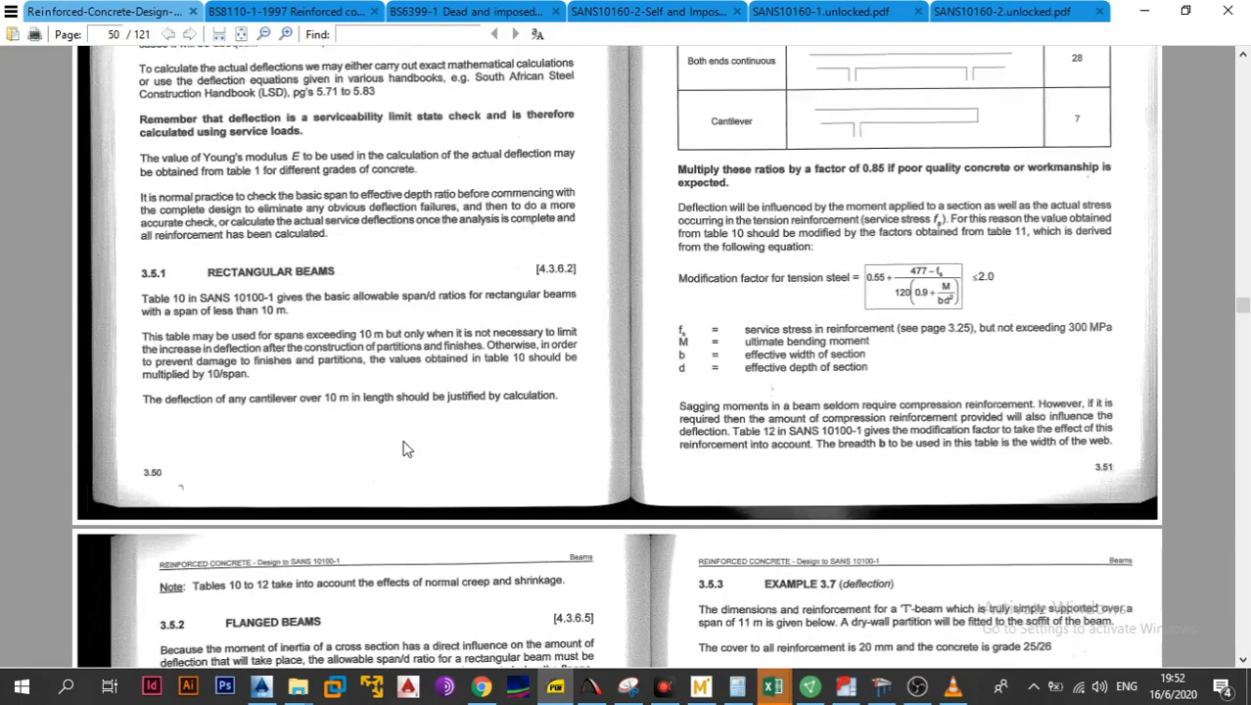
scroll(407, 449, up, 5)
scroll(409, 446, down, 3)
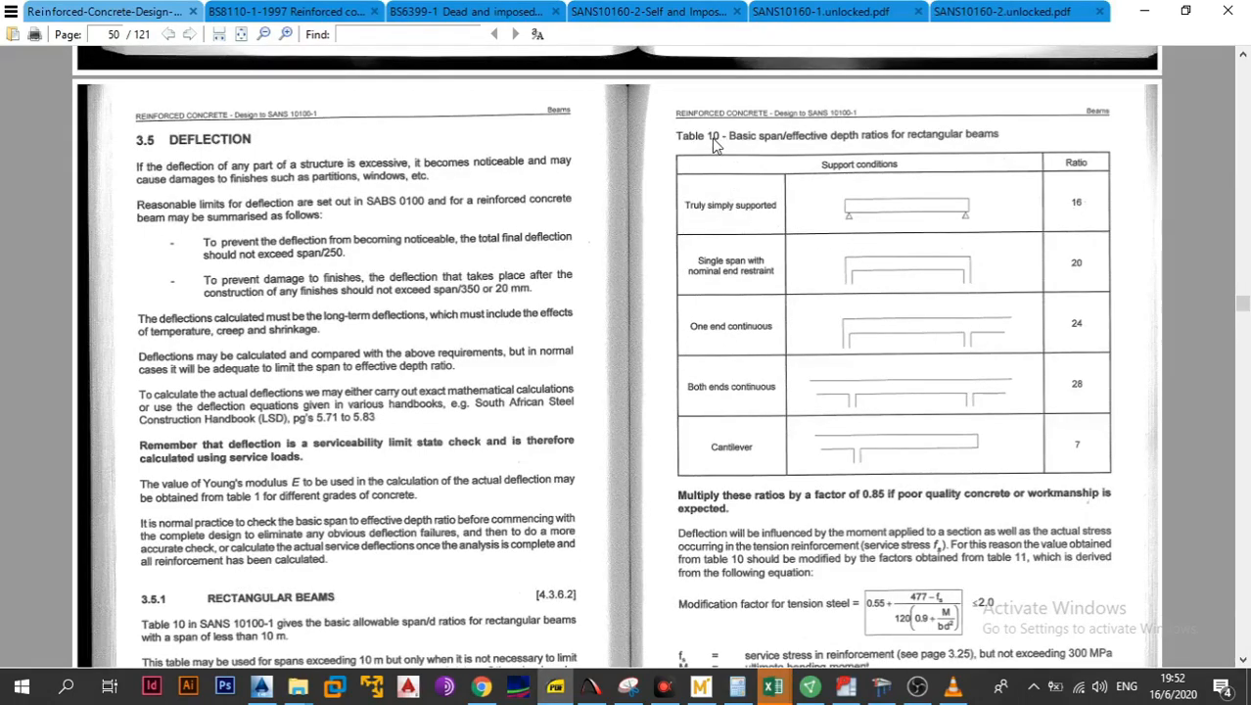
scroll(744, 148, down, 2)
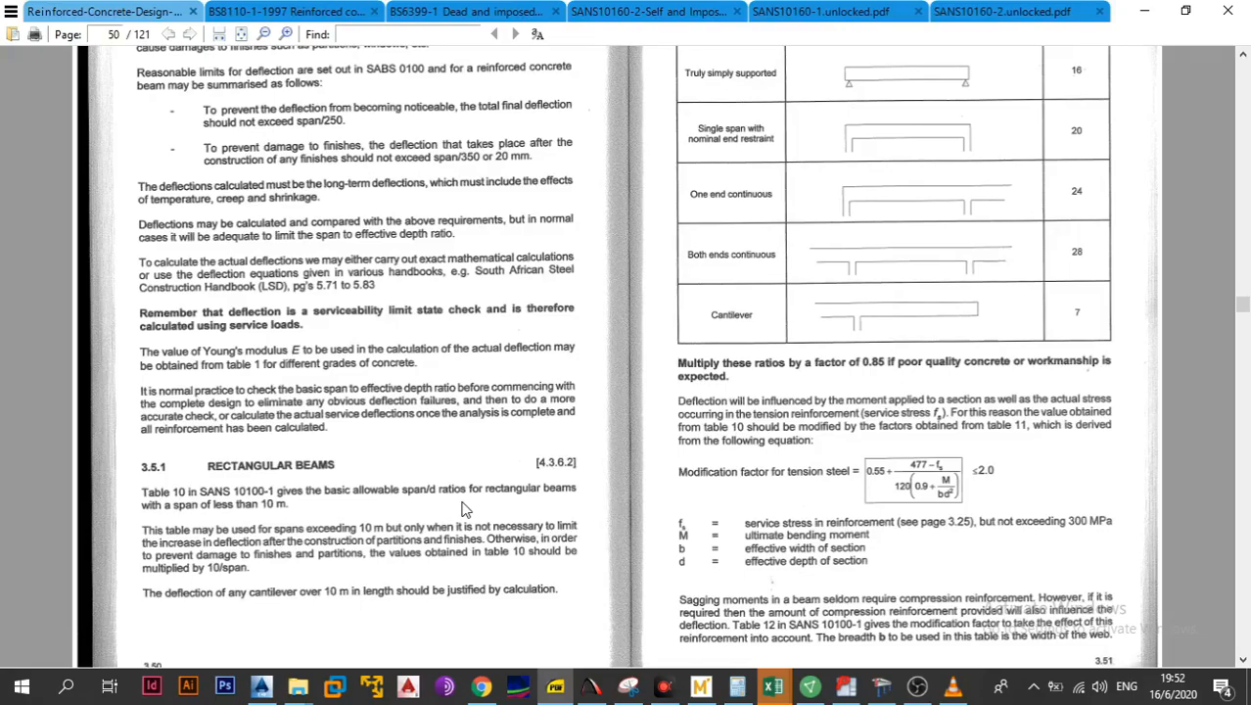
Read section 4.4 on deflection of slabs in the same document, and go back to the span/effective depth ratios of Table 10
scroll(465, 509, down, 15)
scroll(465, 526, down, 20)
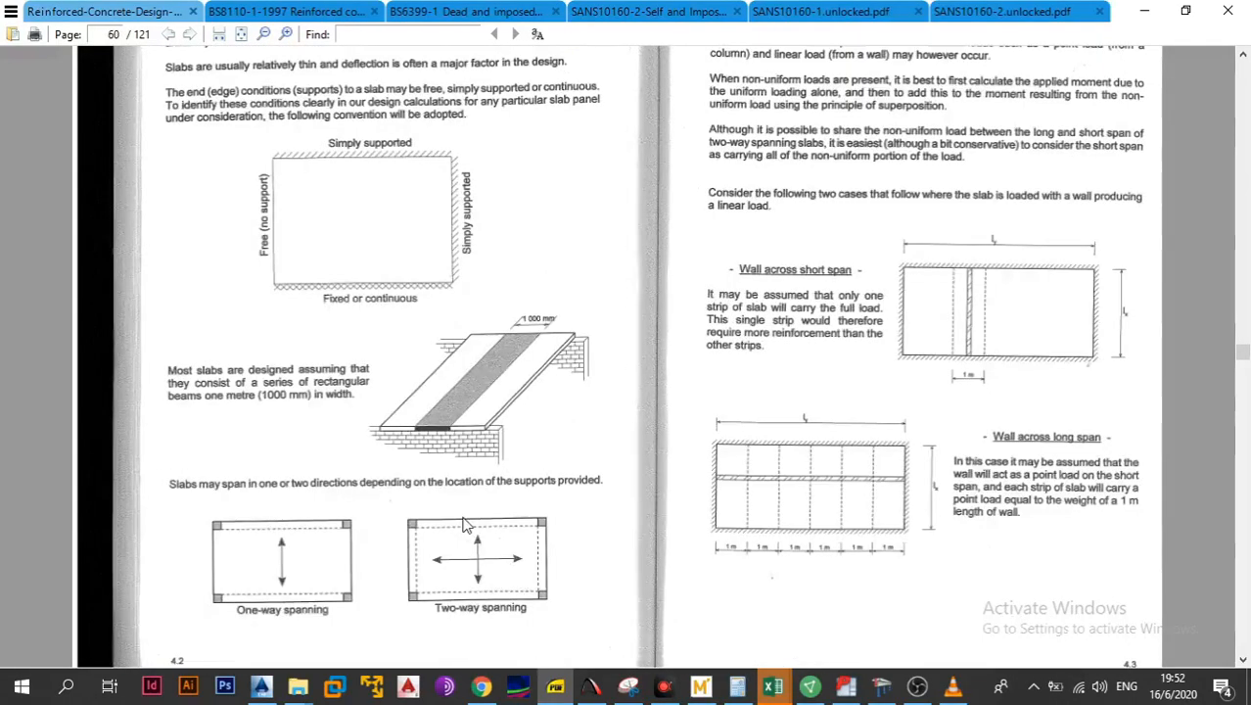
scroll(465, 525, up, 10)
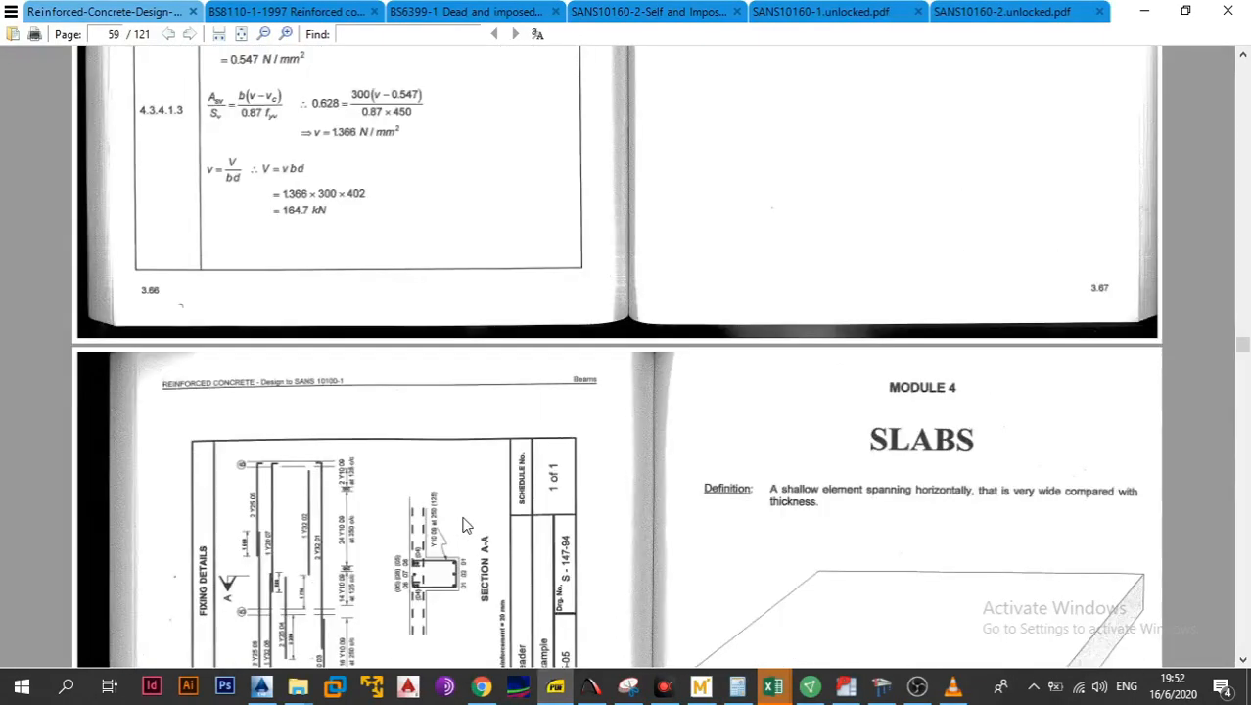
scroll(465, 526, down, 15)
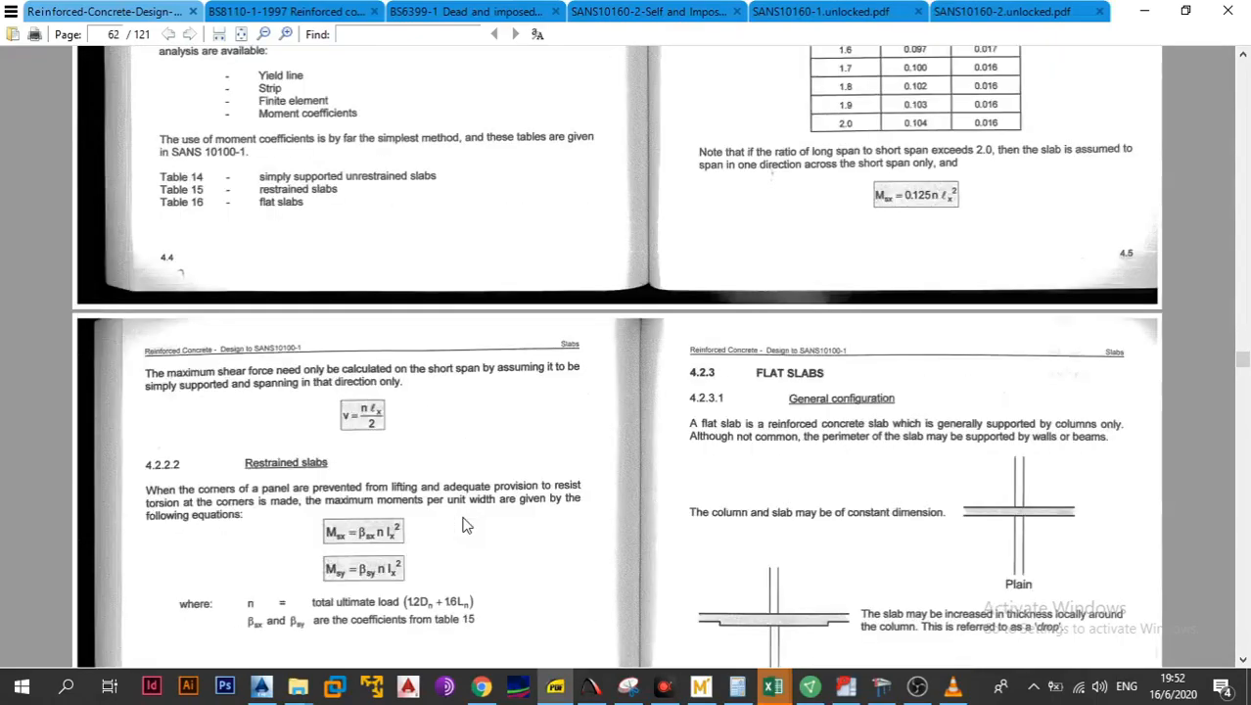
scroll(465, 525, down, 15)
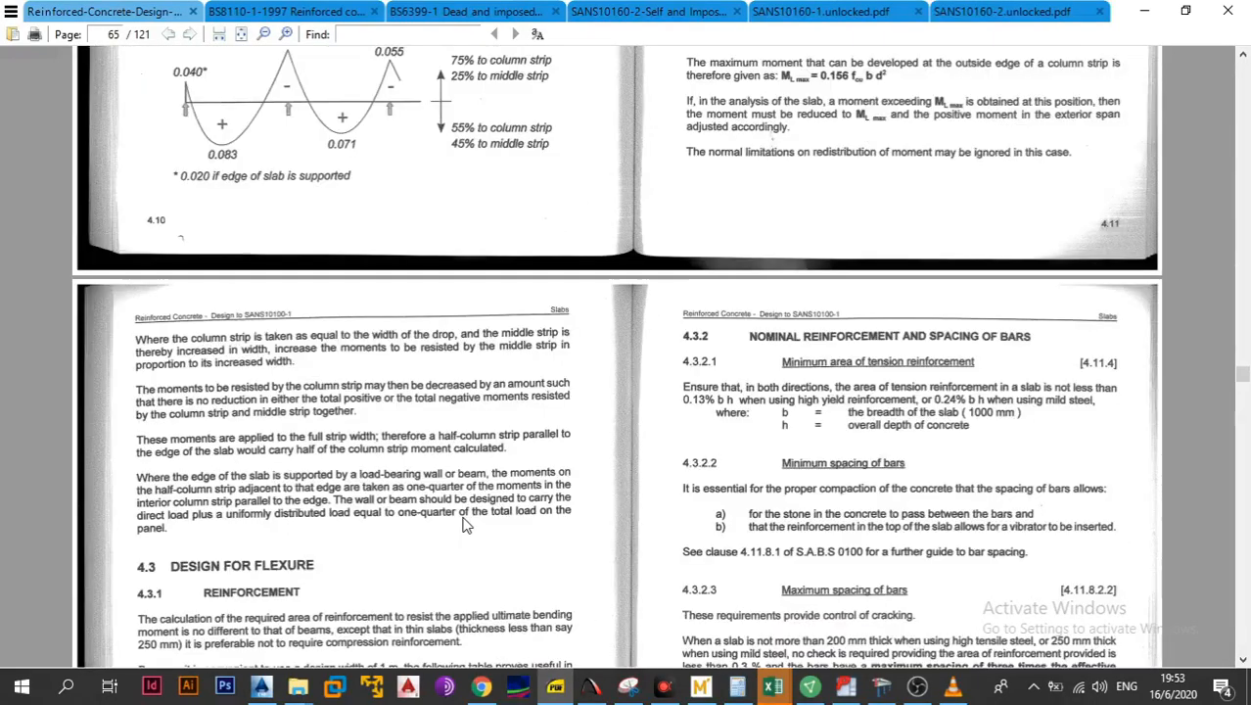
scroll(465, 526, down, 5)
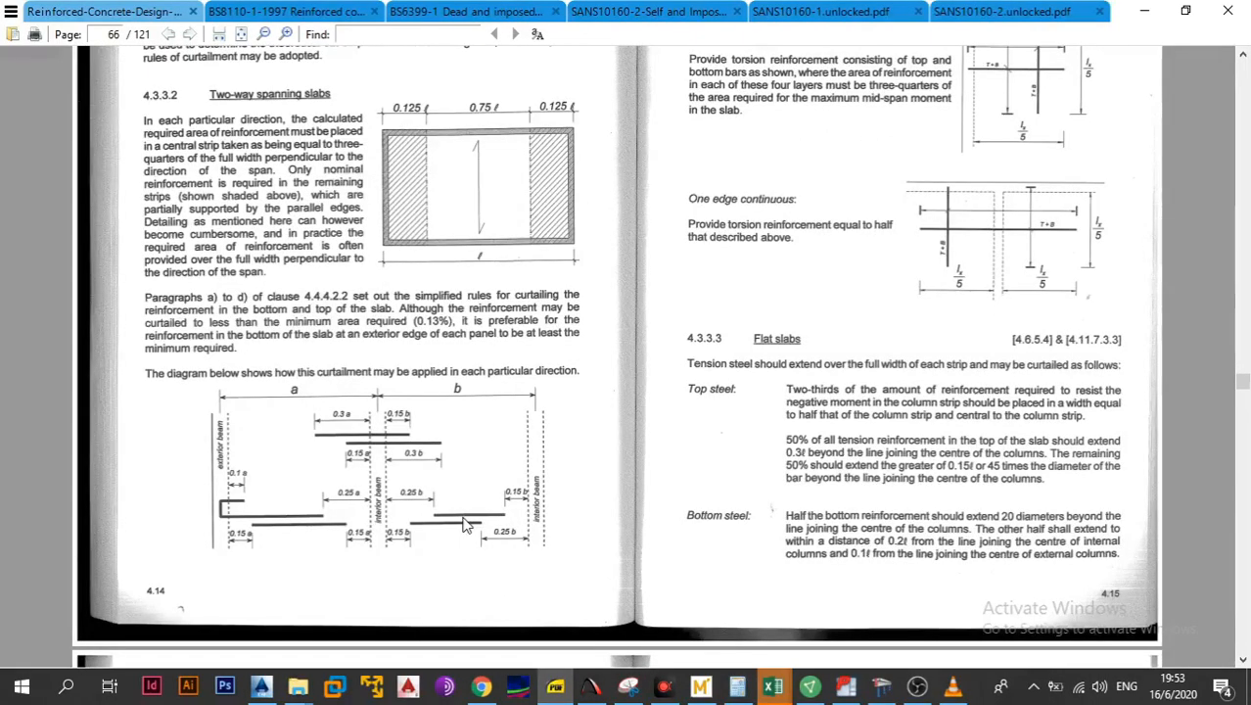
scroll(465, 526, down, 5)
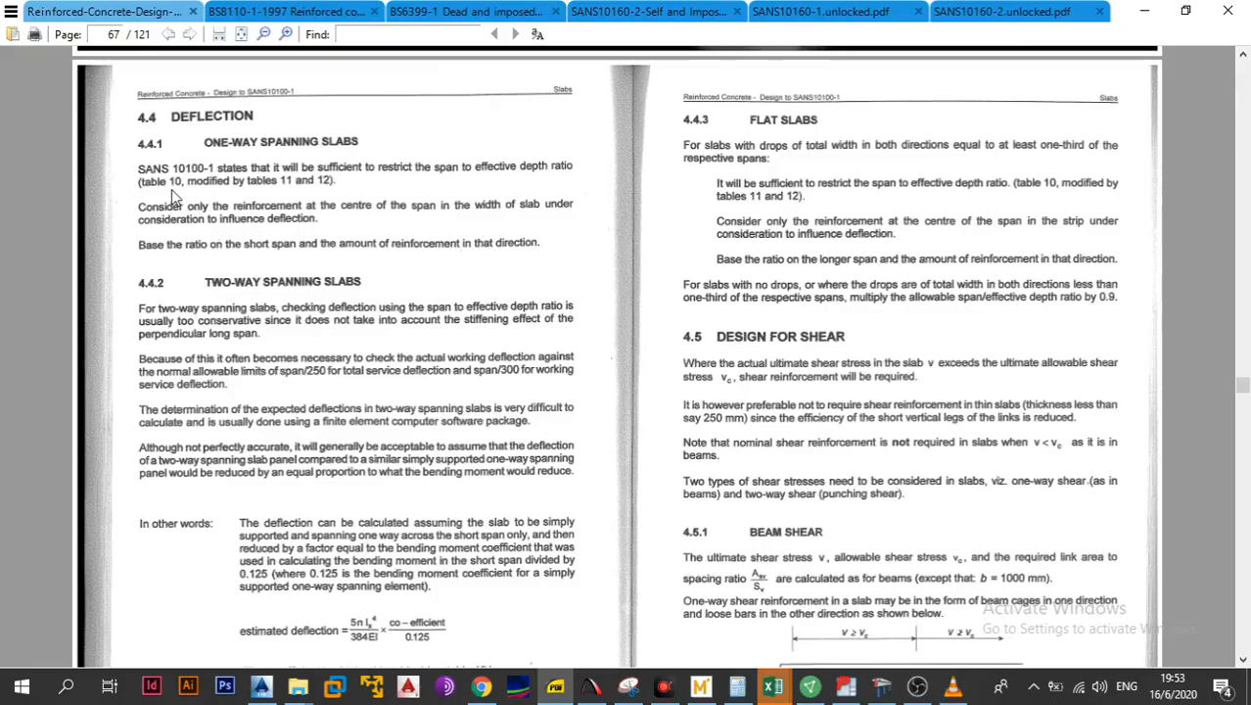
drag(1241, 384, 1226, 310)
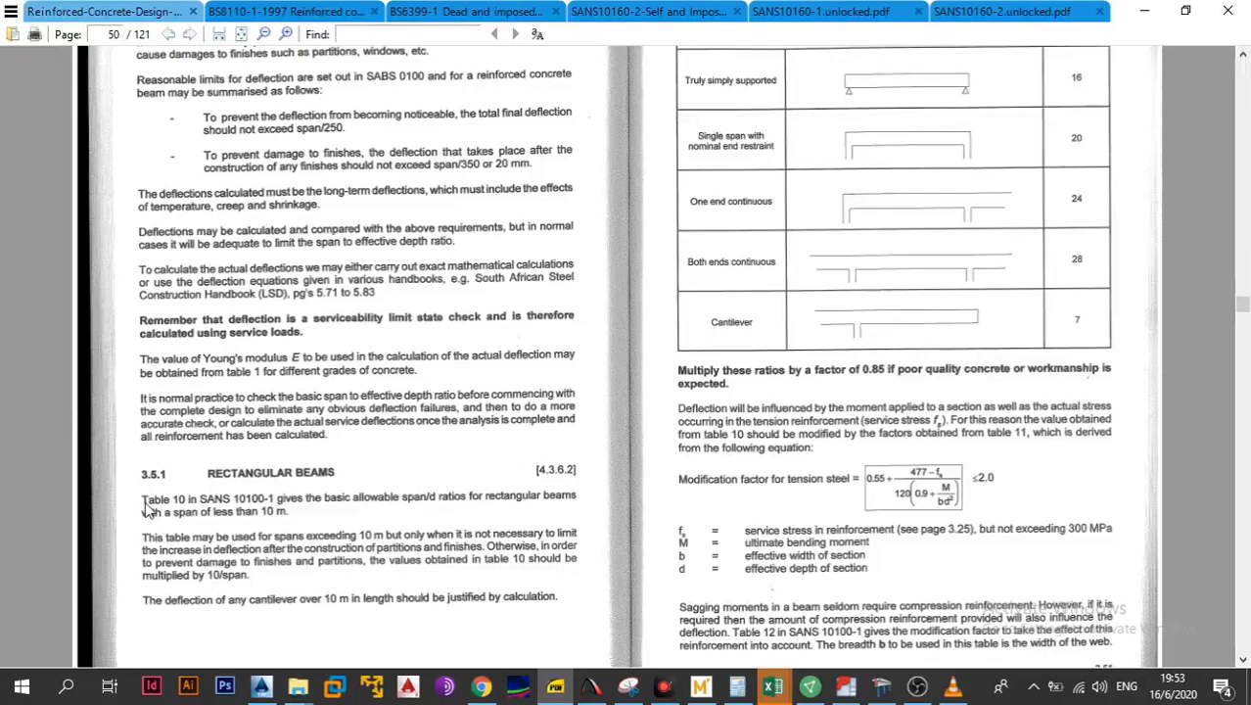
Find and read clause 3.5.7 on slab deflection in the BS8110-1-1997 document
click(284, 11)
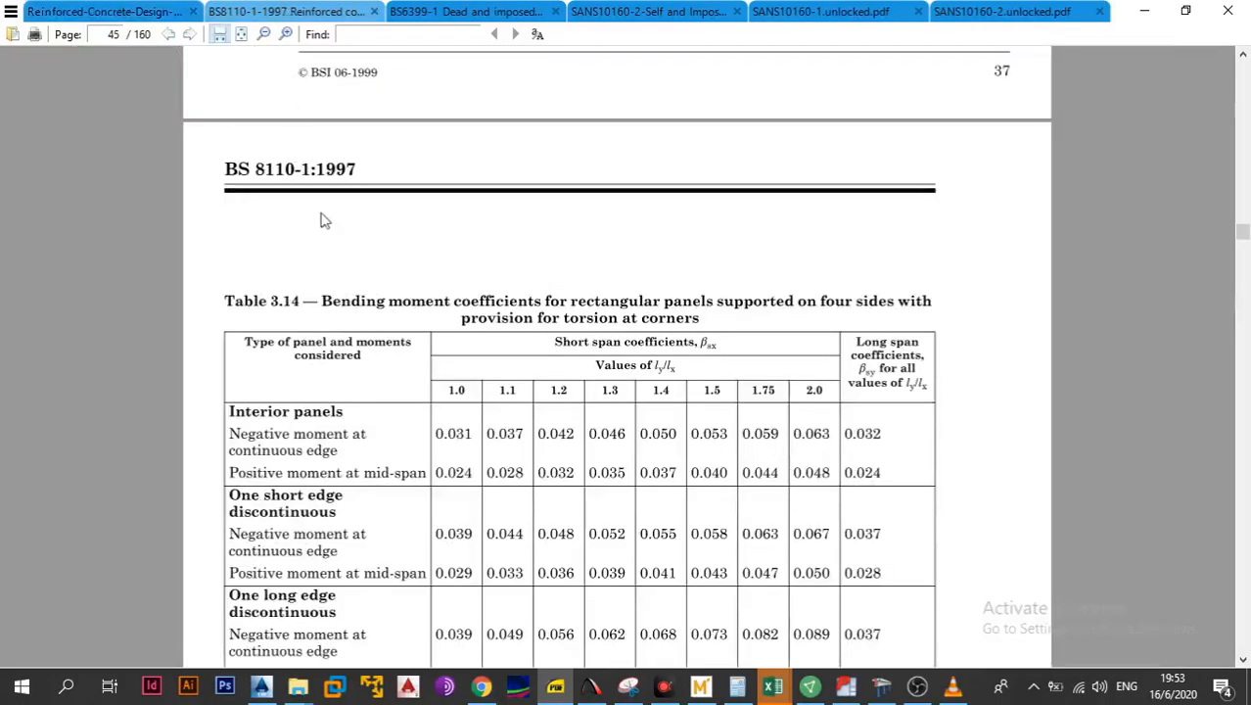
scroll(387, 427, down, 15)
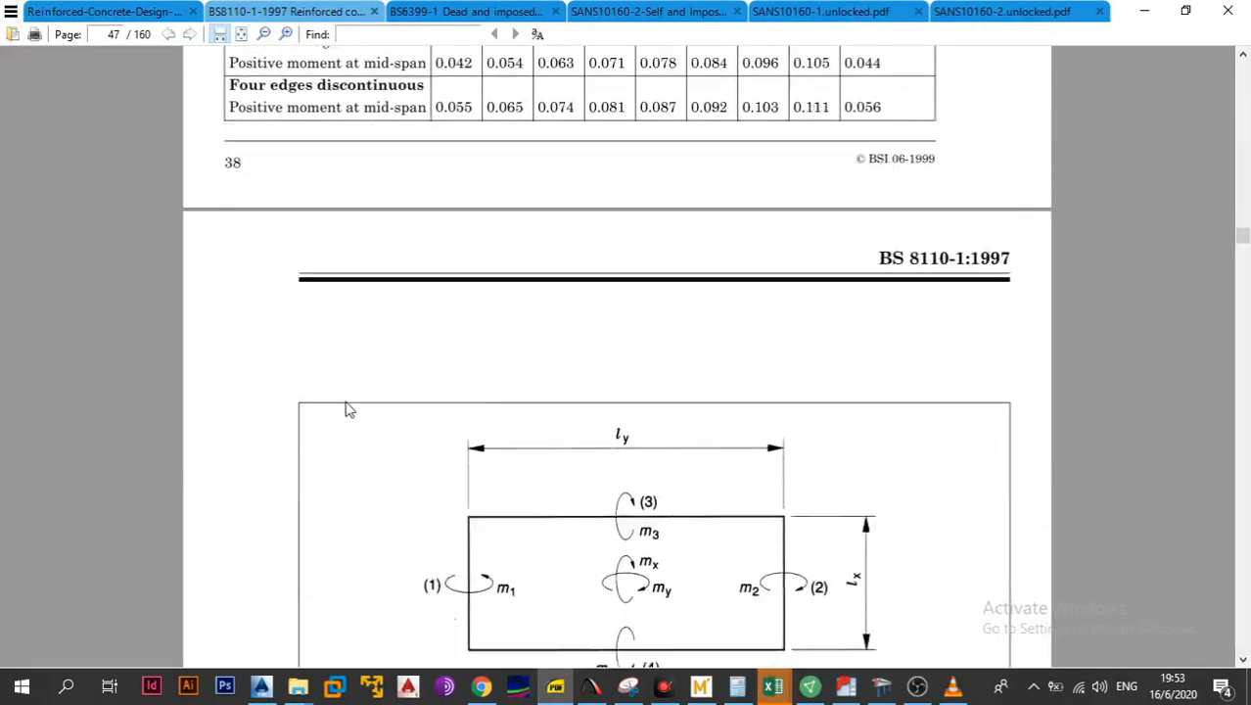
scroll(345, 449, down, 20)
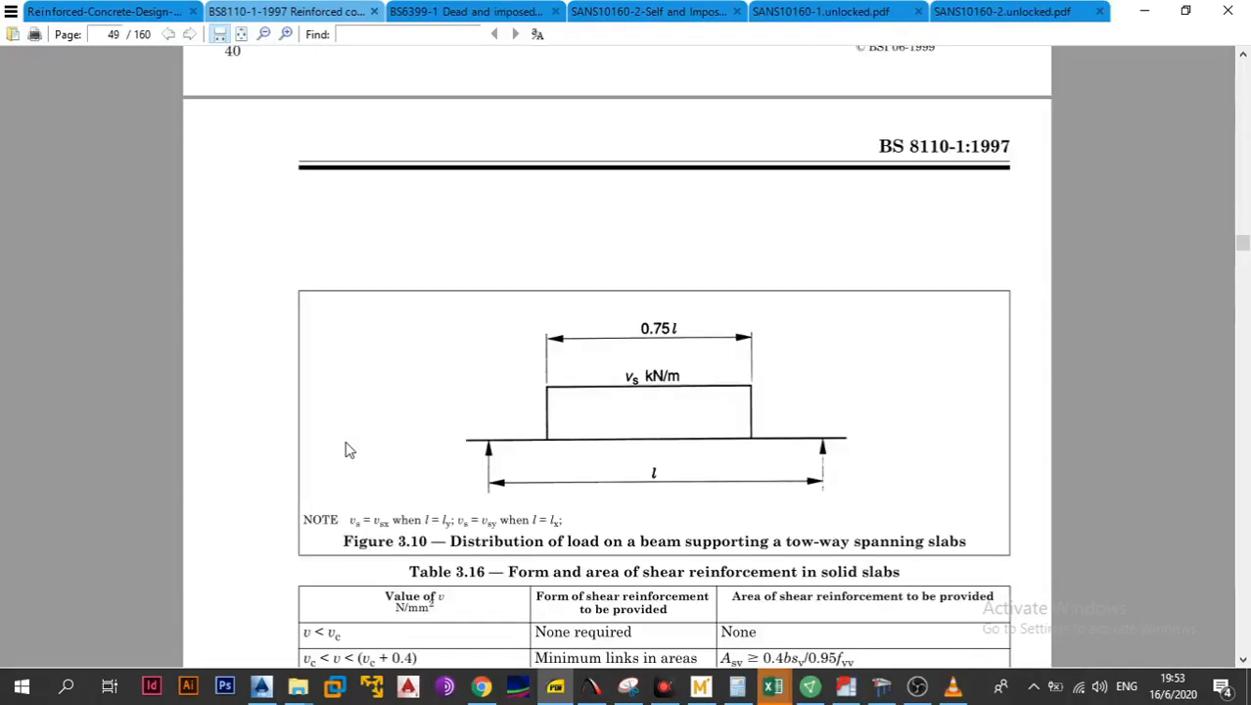
scroll(345, 449, down, 15)
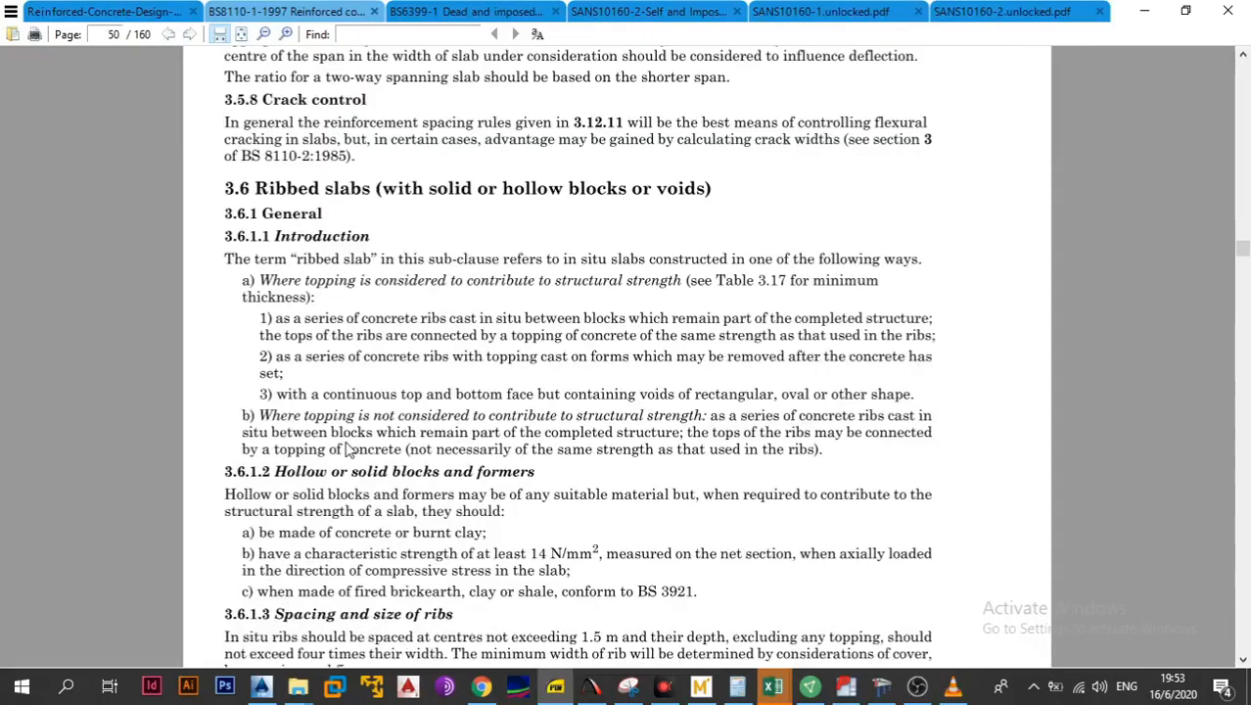
scroll(345, 449, up, 5)
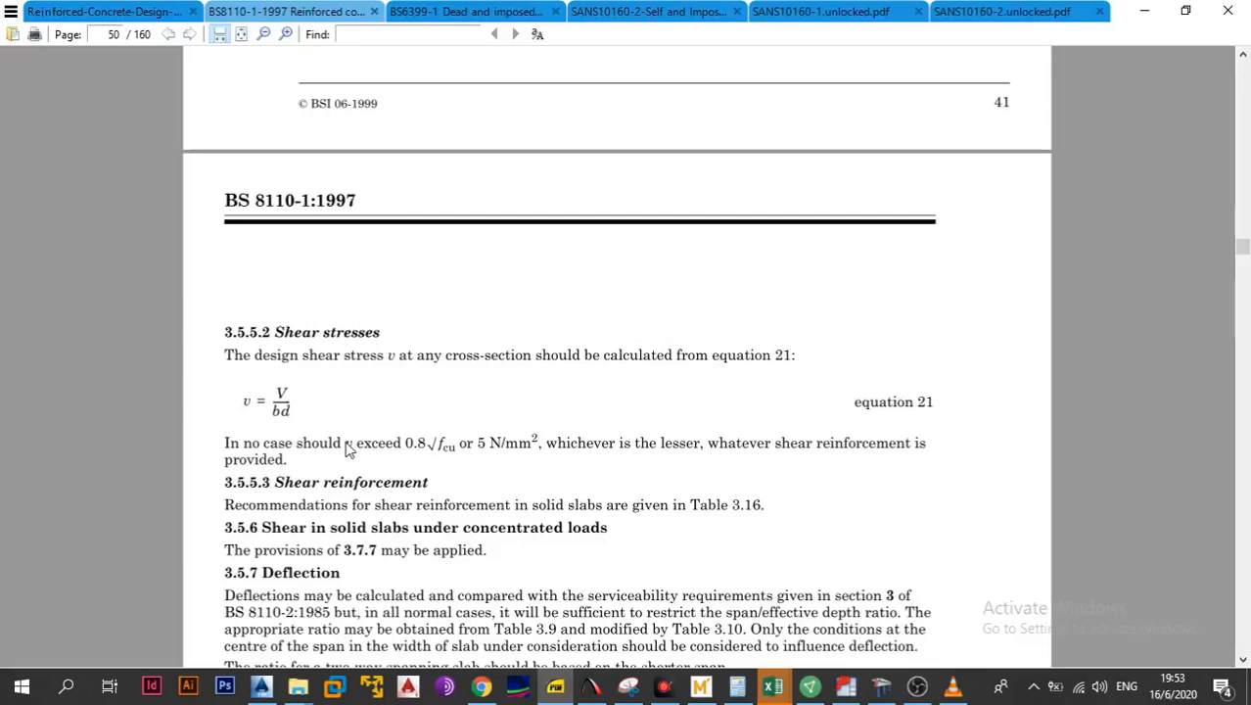
scroll(347, 450, down, 2)
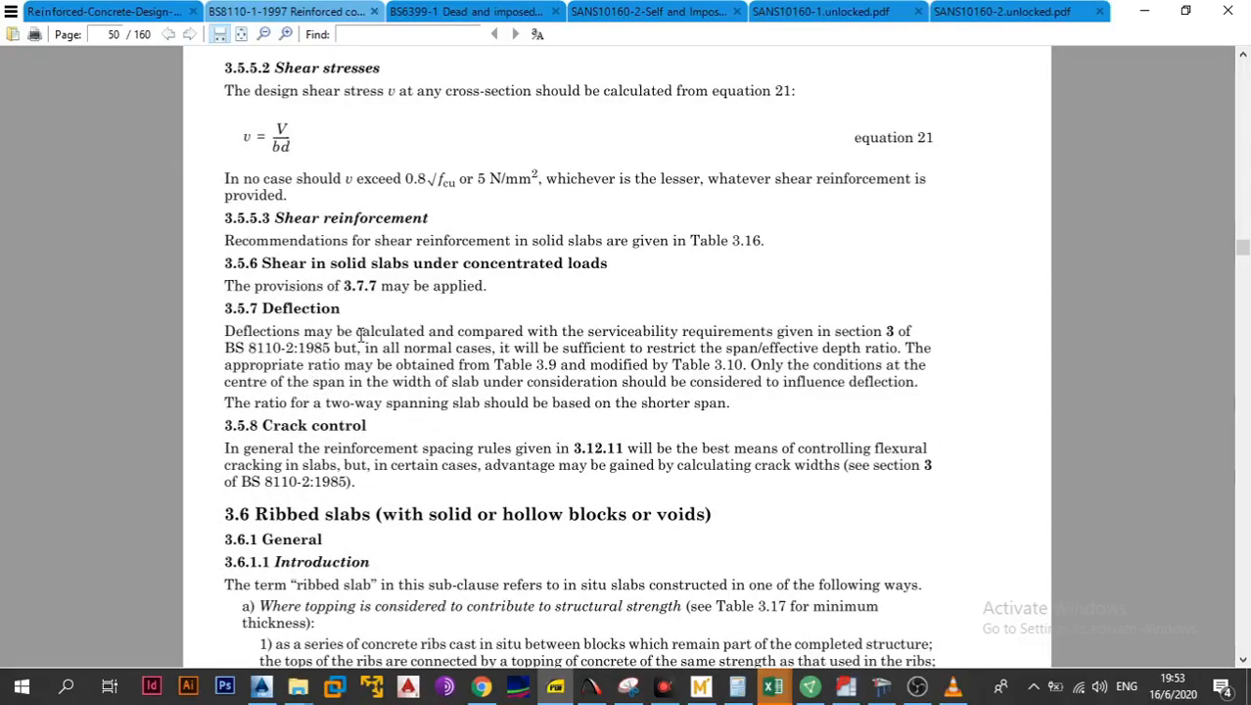
scroll(334, 306, up, 1)
scroll(334, 306, up, 9)
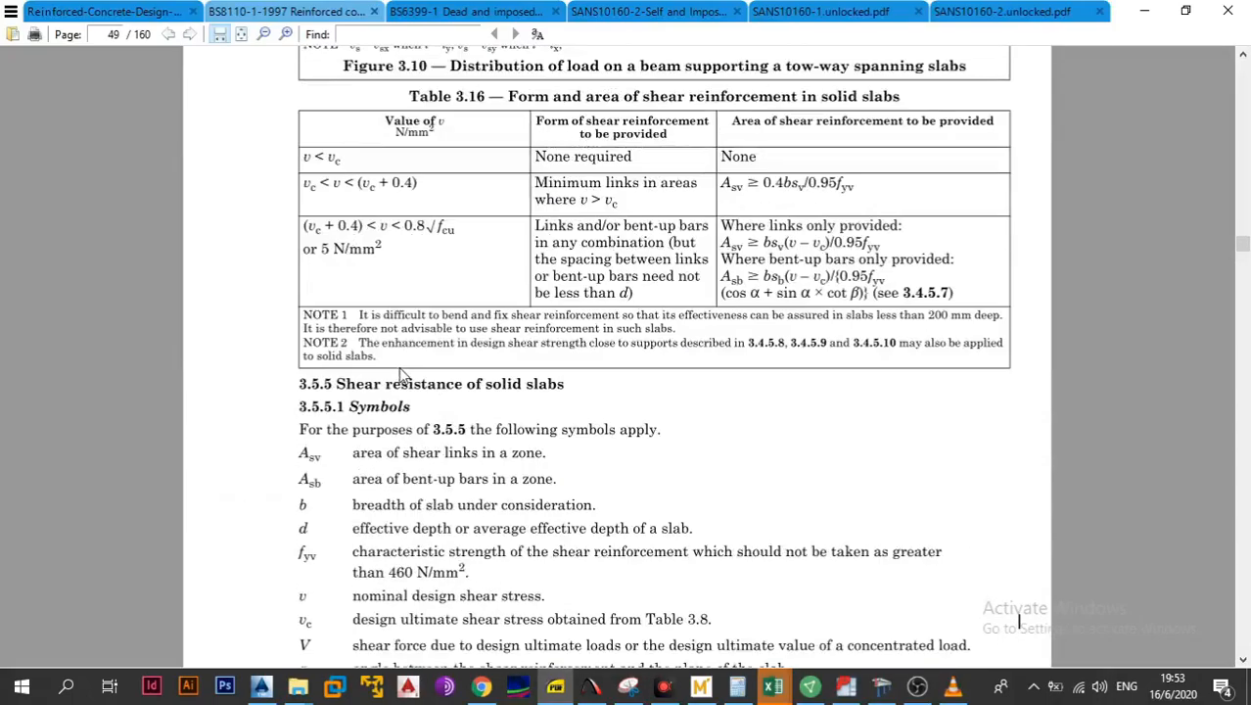
scroll(401, 375, up, 3)
scroll(406, 433, down, 1)
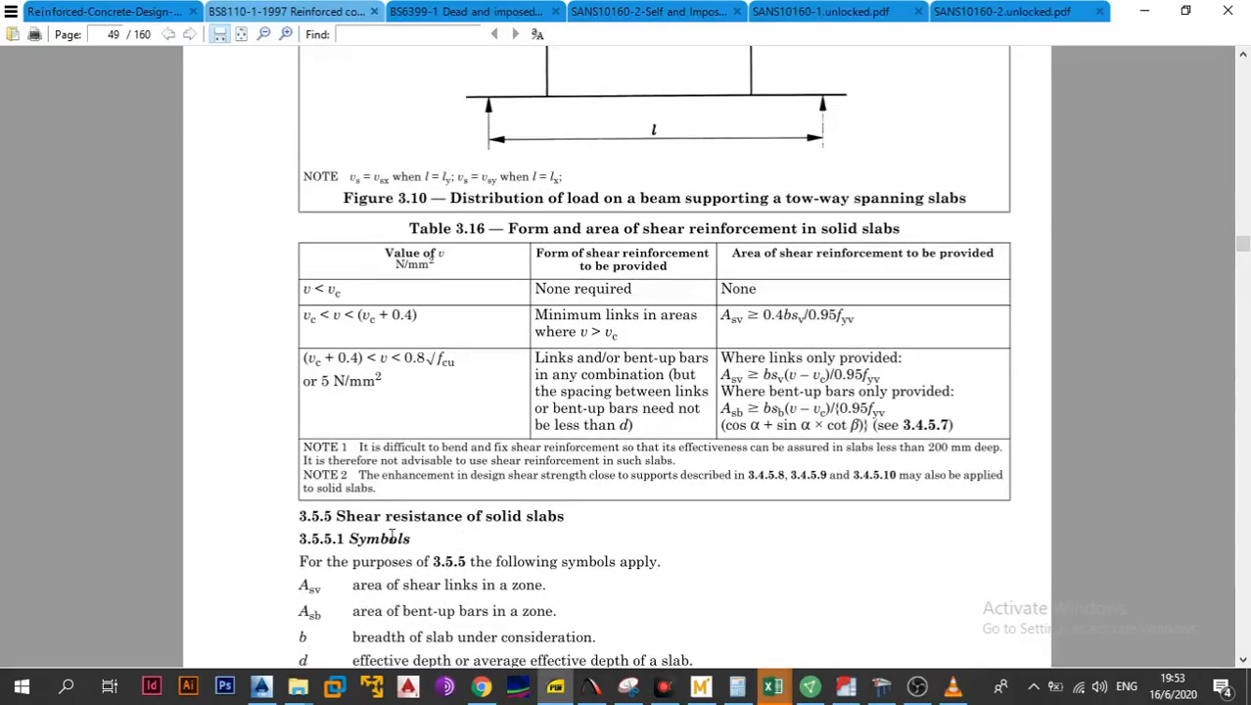
scroll(461, 499, down, 10)
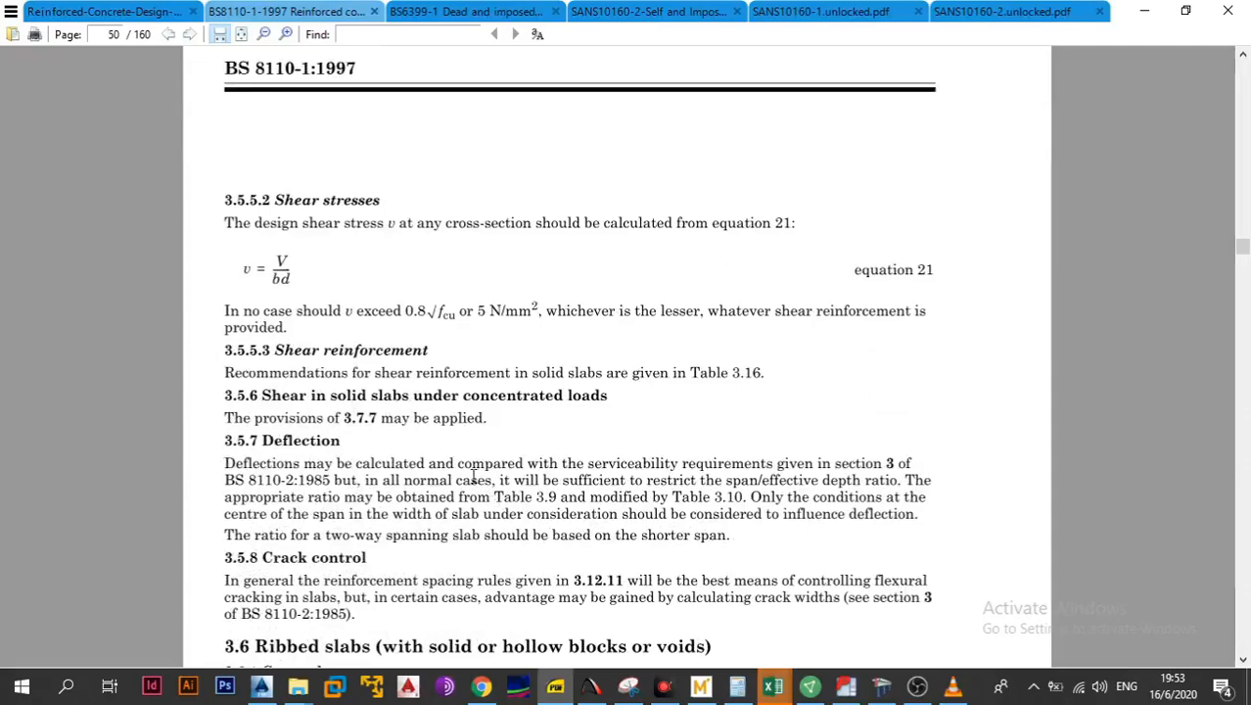
scroll(409, 480, down, 2)
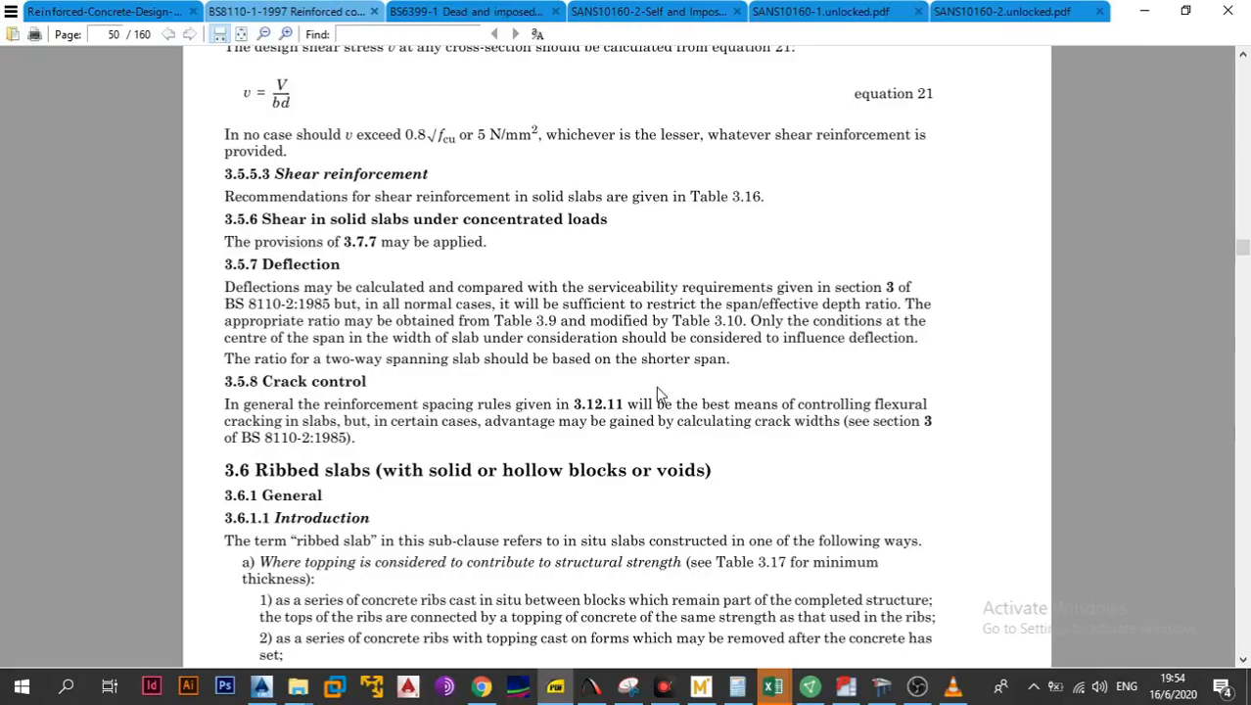
Find and read Table 3.9, basic span/effective depth ratios, and its modification clauses in the BS8110-1-1997 document
scroll(606, 396, up, 15)
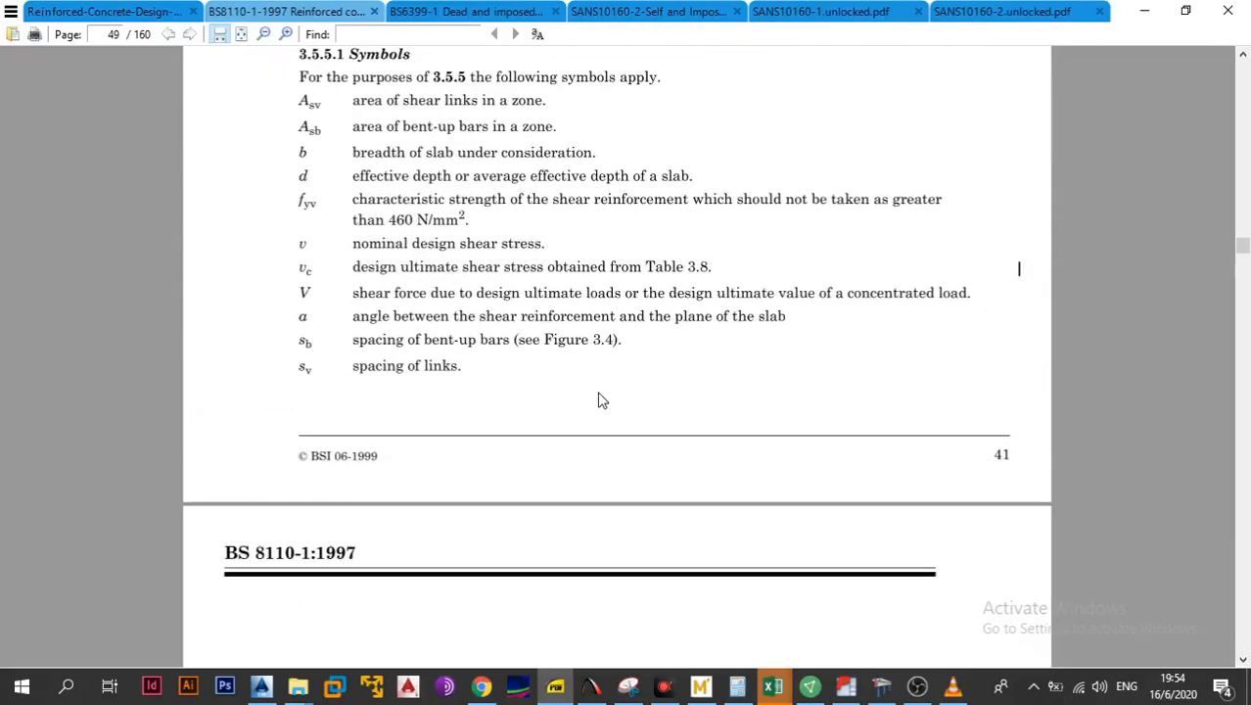
scroll(602, 400, up, 20)
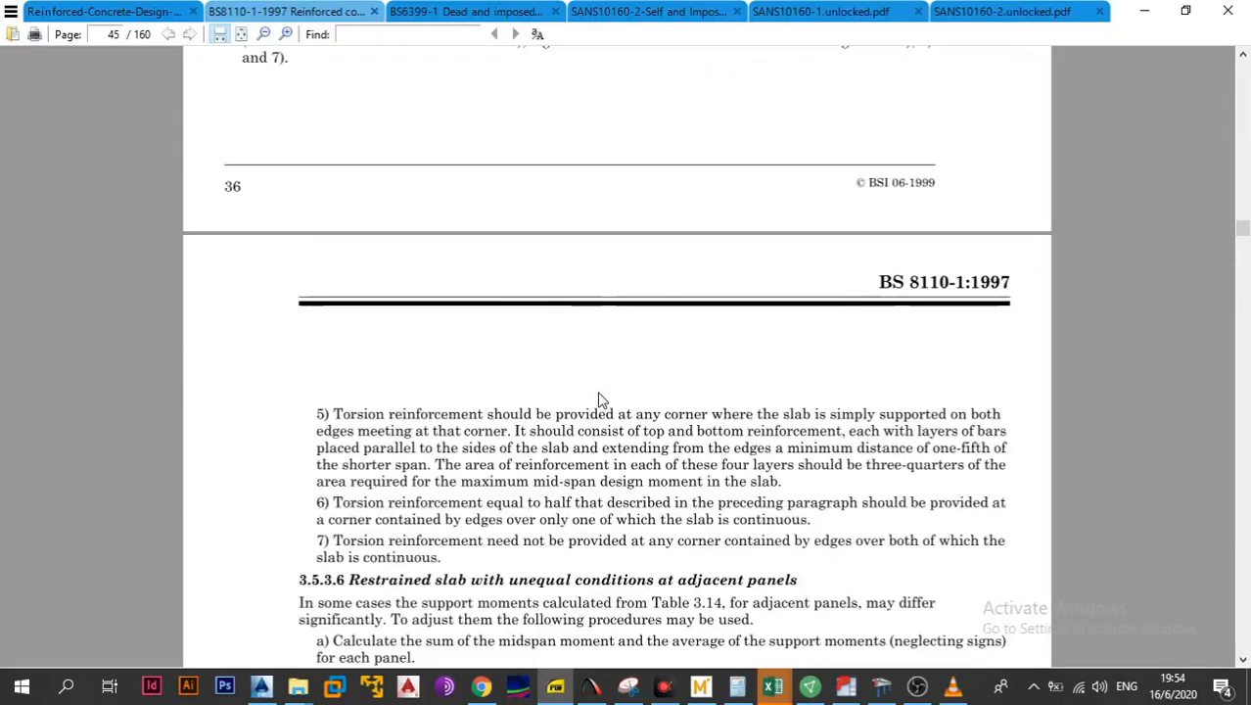
scroll(603, 401, up, 20)
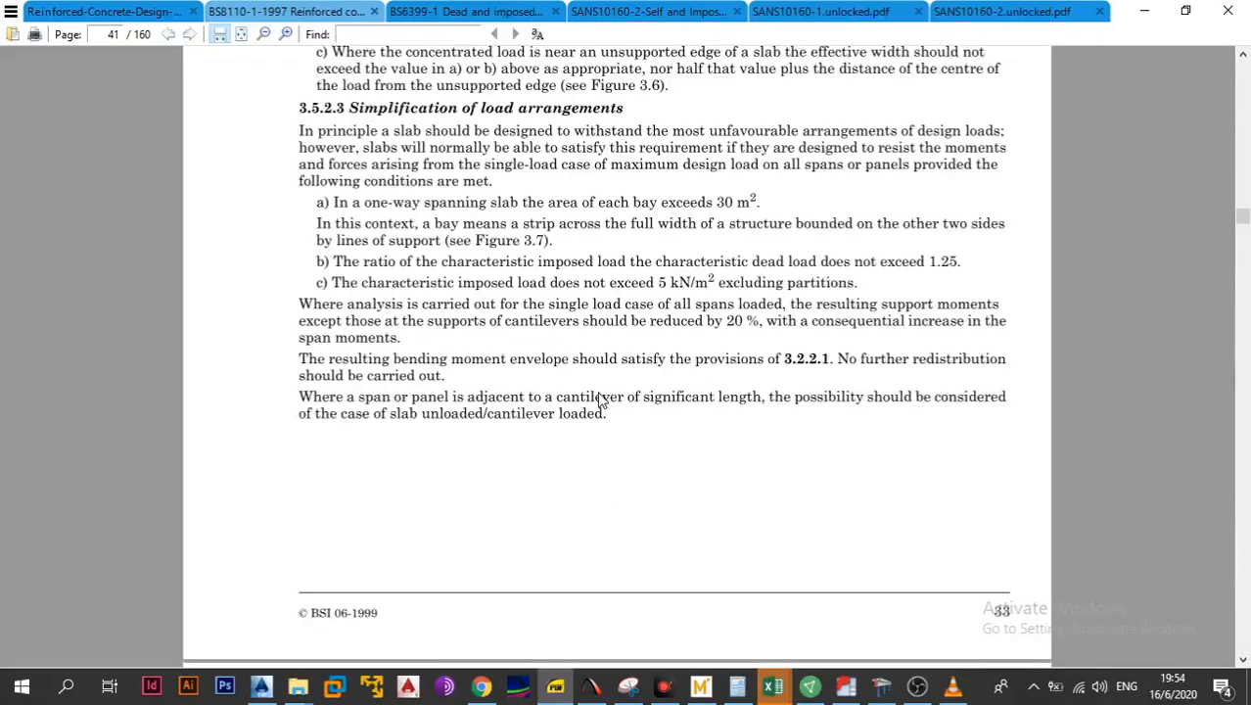
scroll(602, 400, up, 10)
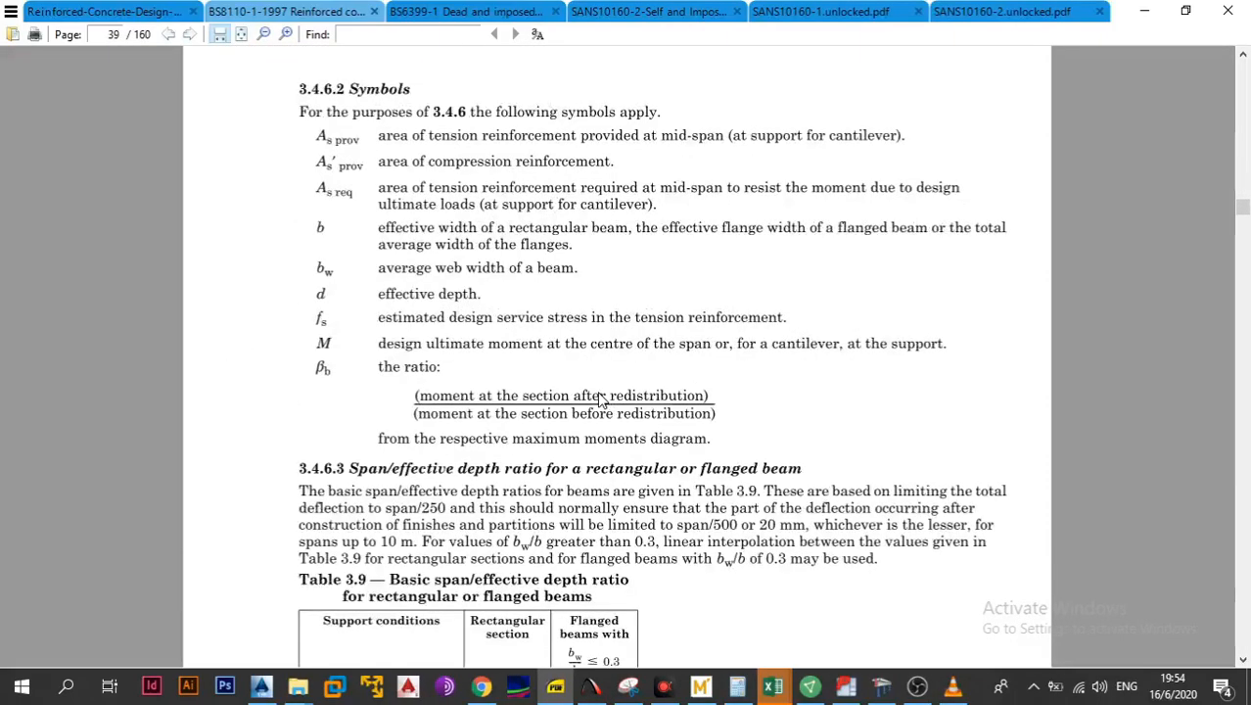
scroll(603, 400, up, 20)
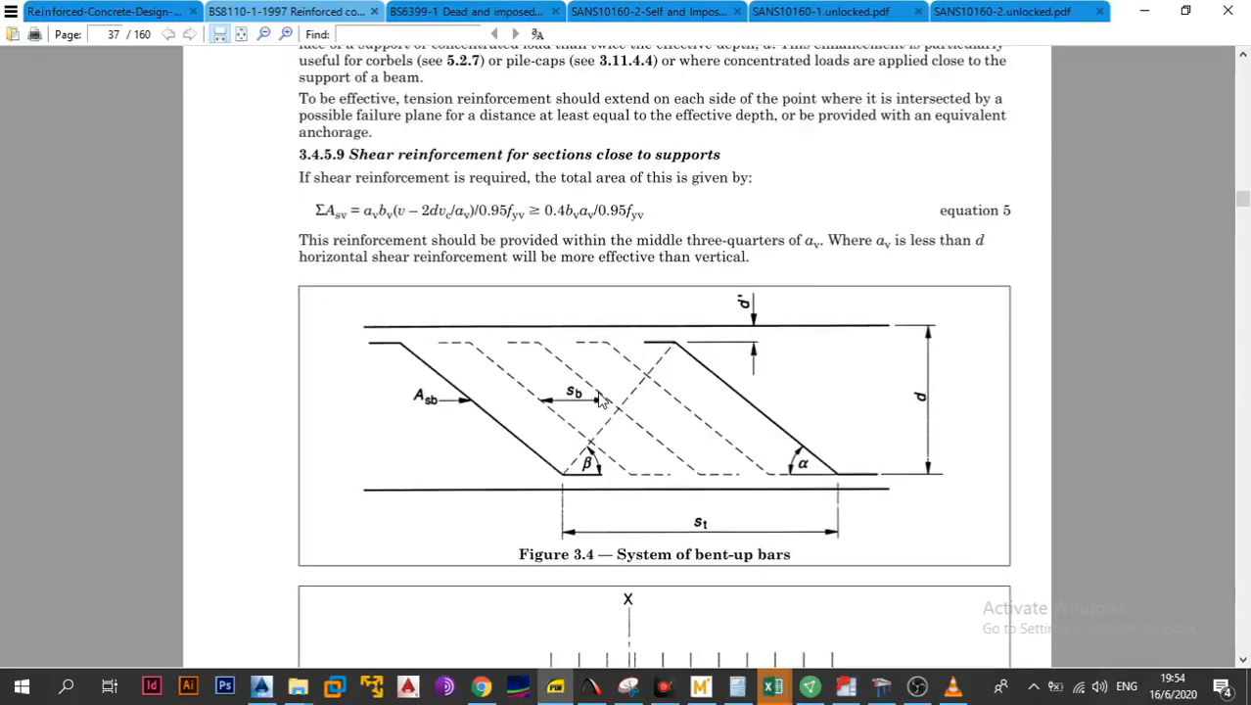
scroll(602, 401, up, 5)
scroll(603, 400, down, 20)
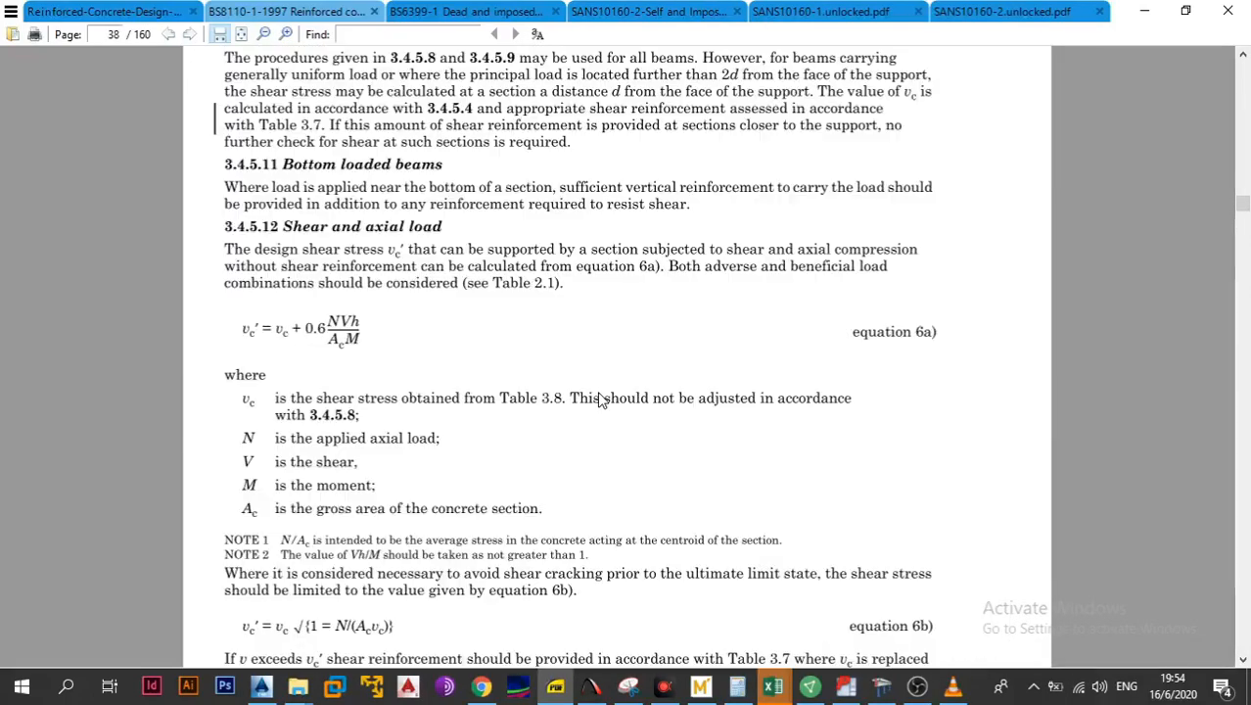
scroll(602, 400, down, 5)
scroll(602, 400, down, 10)
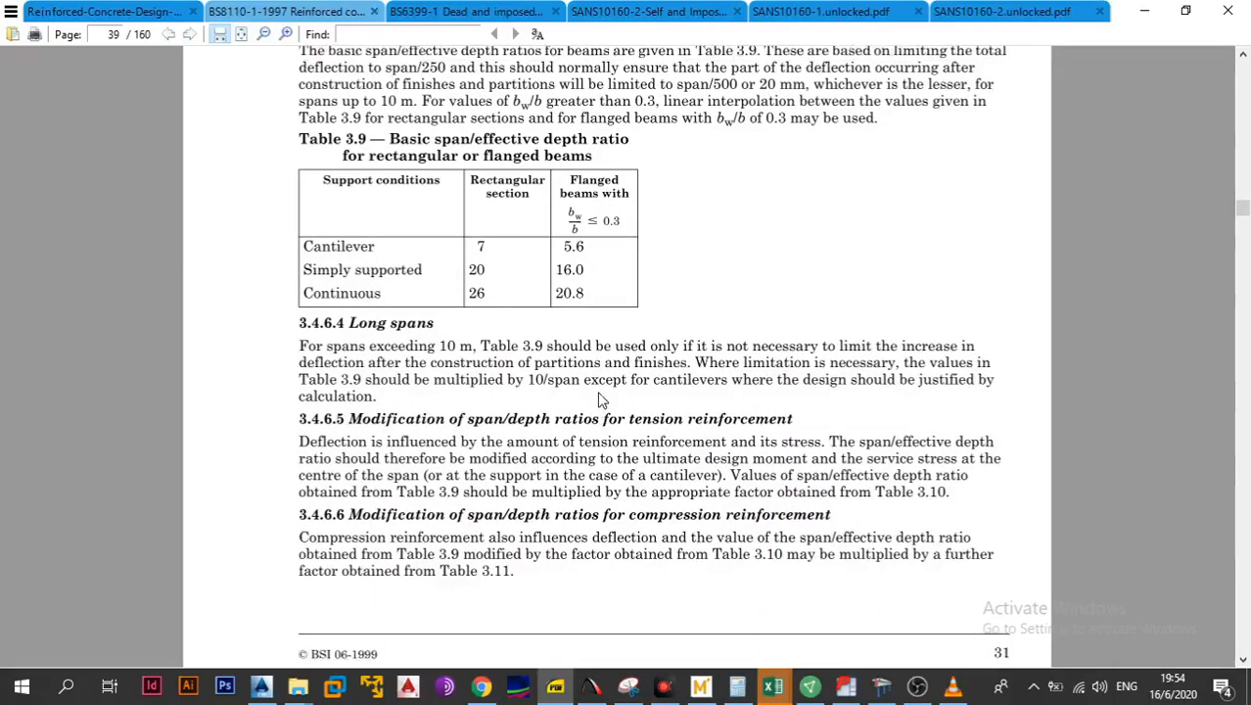
scroll(602, 401, up, 1)
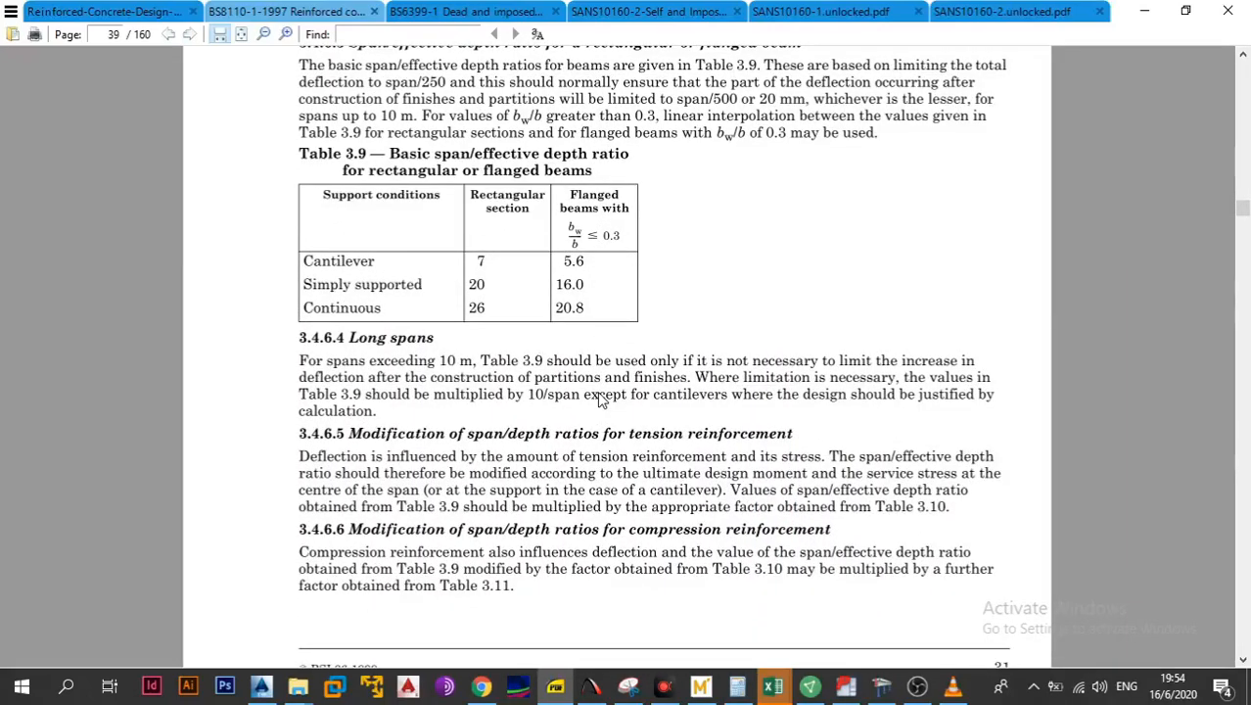
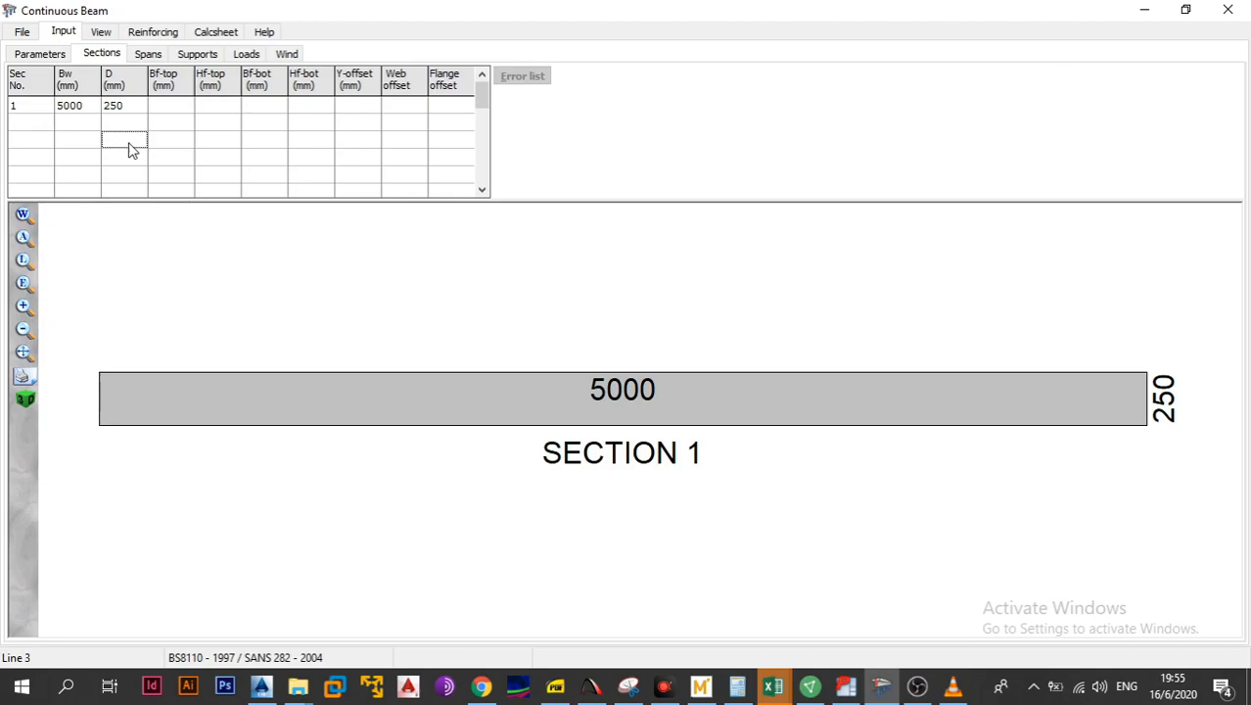
click(134, 122)
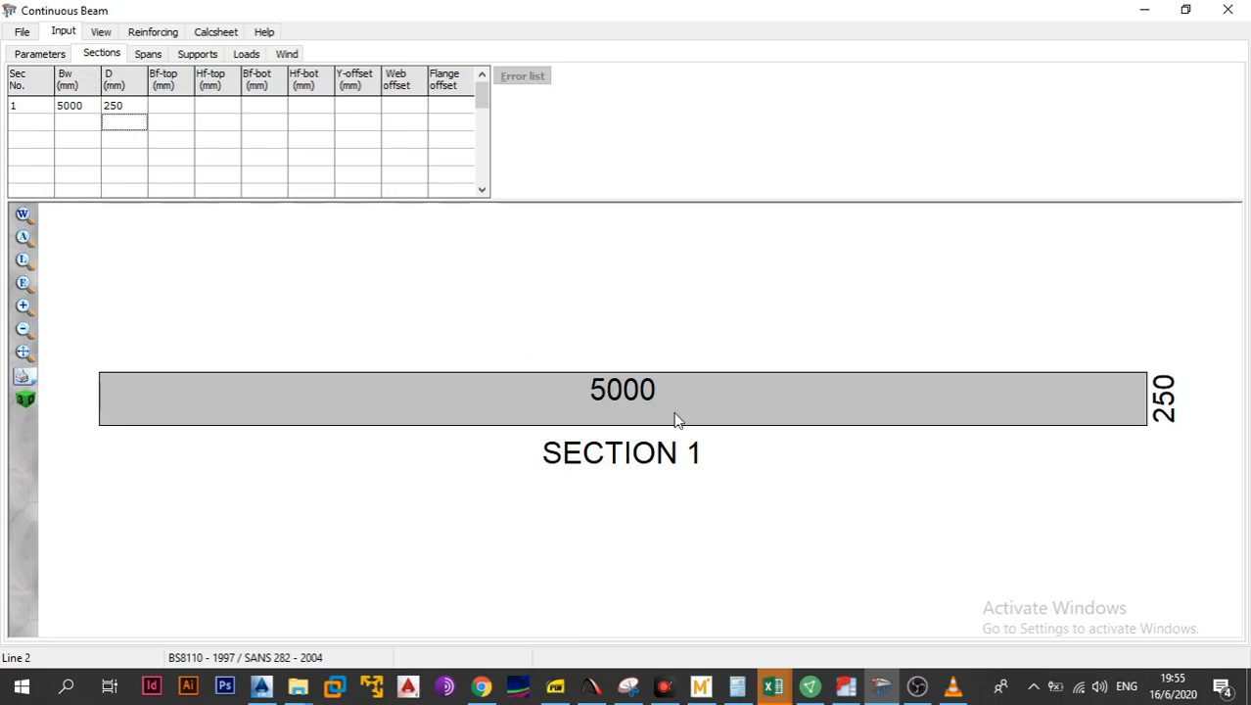
click(183, 142)
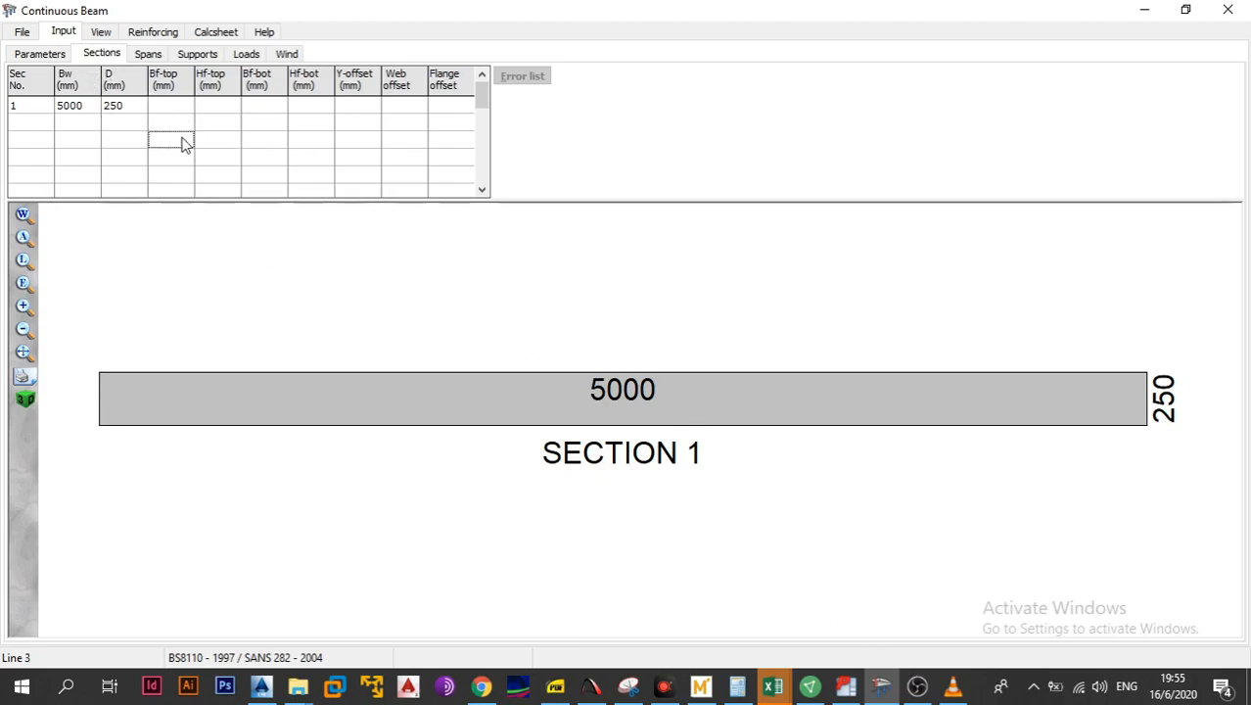
click(86, 110)
Switch to the AutoCAD drawing and find the first floor layout headed GO TO PROKON
click(263, 686)
scroll(528, 428, up, 5)
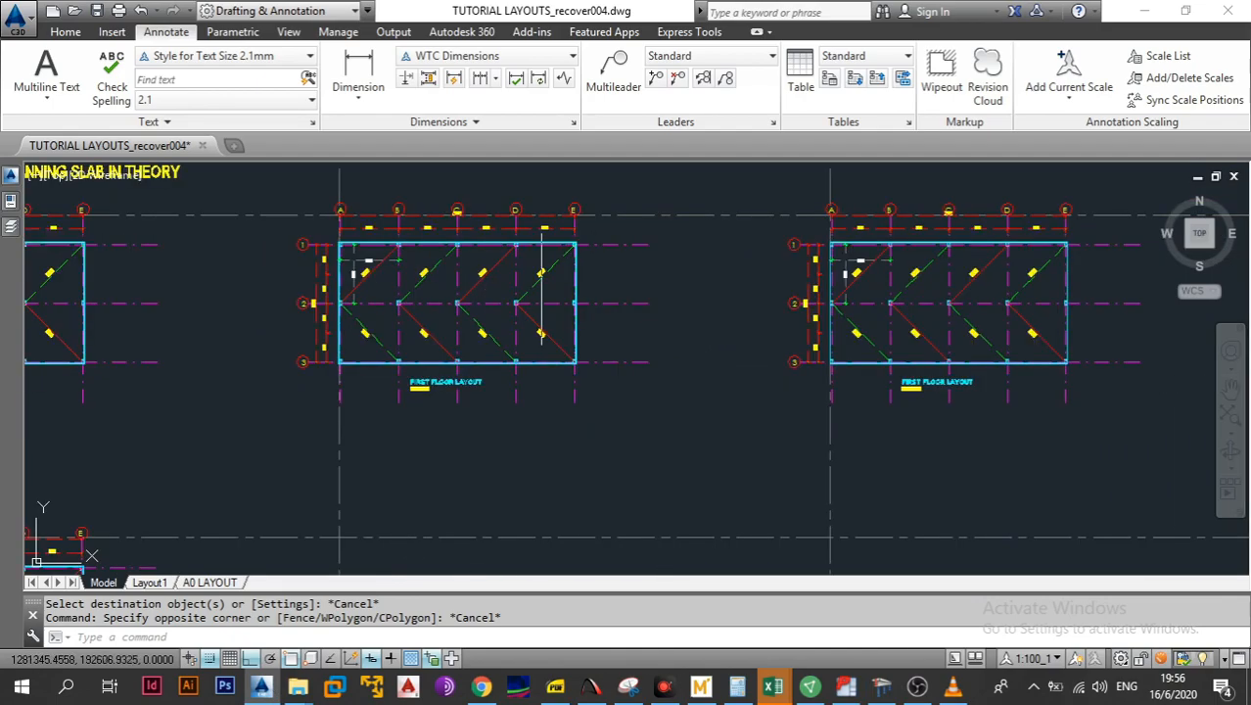
drag(530, 428, 469, 340)
scroll(469, 340, down, 2)
drag(544, 339, 464, 338)
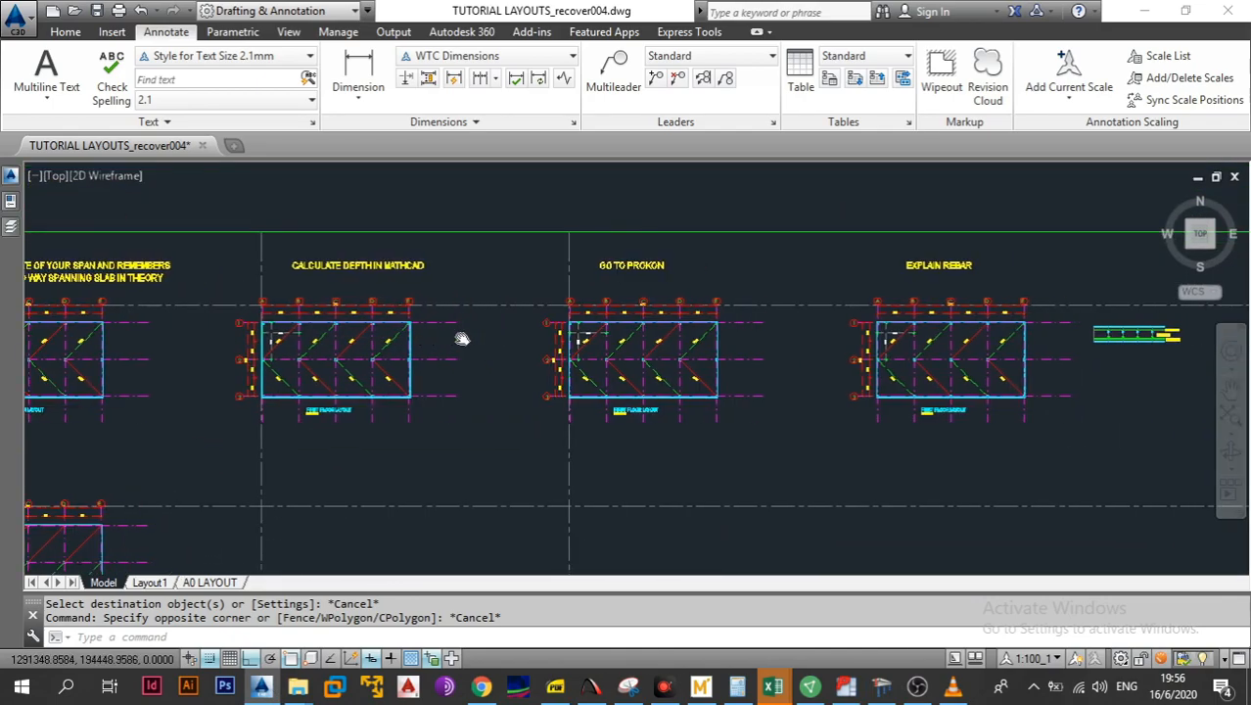
scroll(367, 315, up, 2)
drag(629, 305, 287, 311)
scroll(444, 327, up, 2)
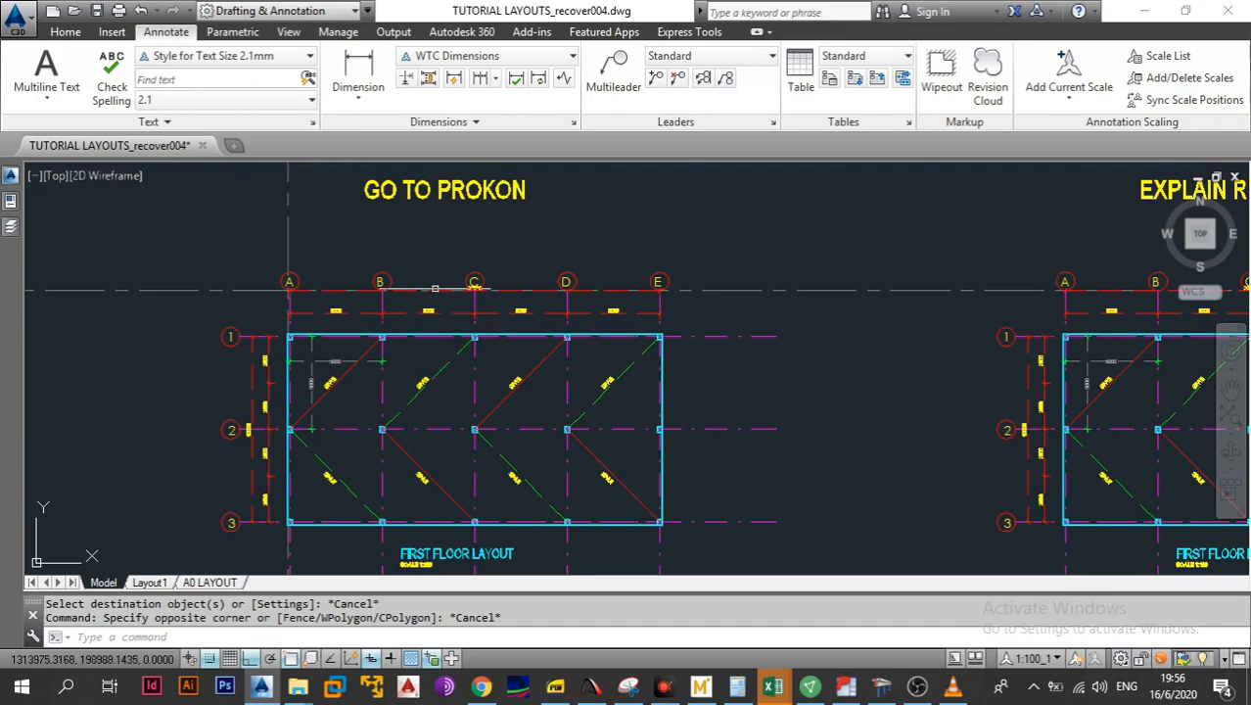
scroll(435, 288, down, 2)
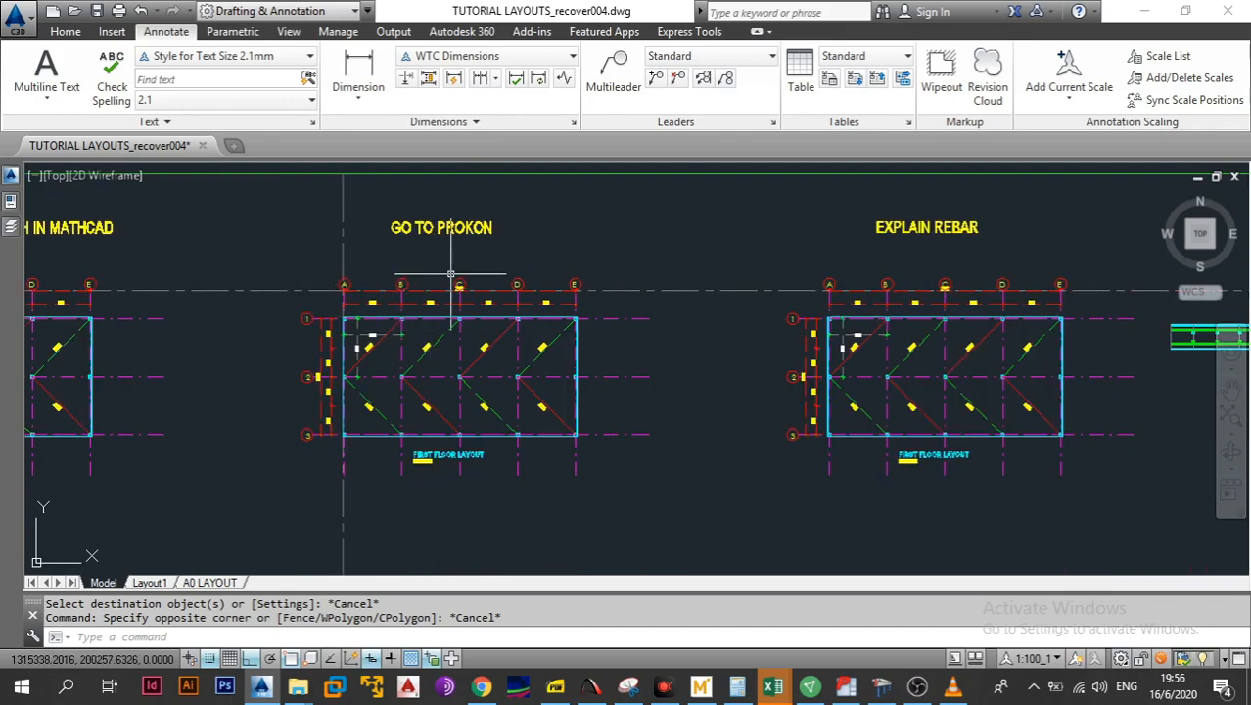
Switch back to Prokon's Continuous Beam module and open the beam's input parameters
click(882, 686)
click(53, 61)
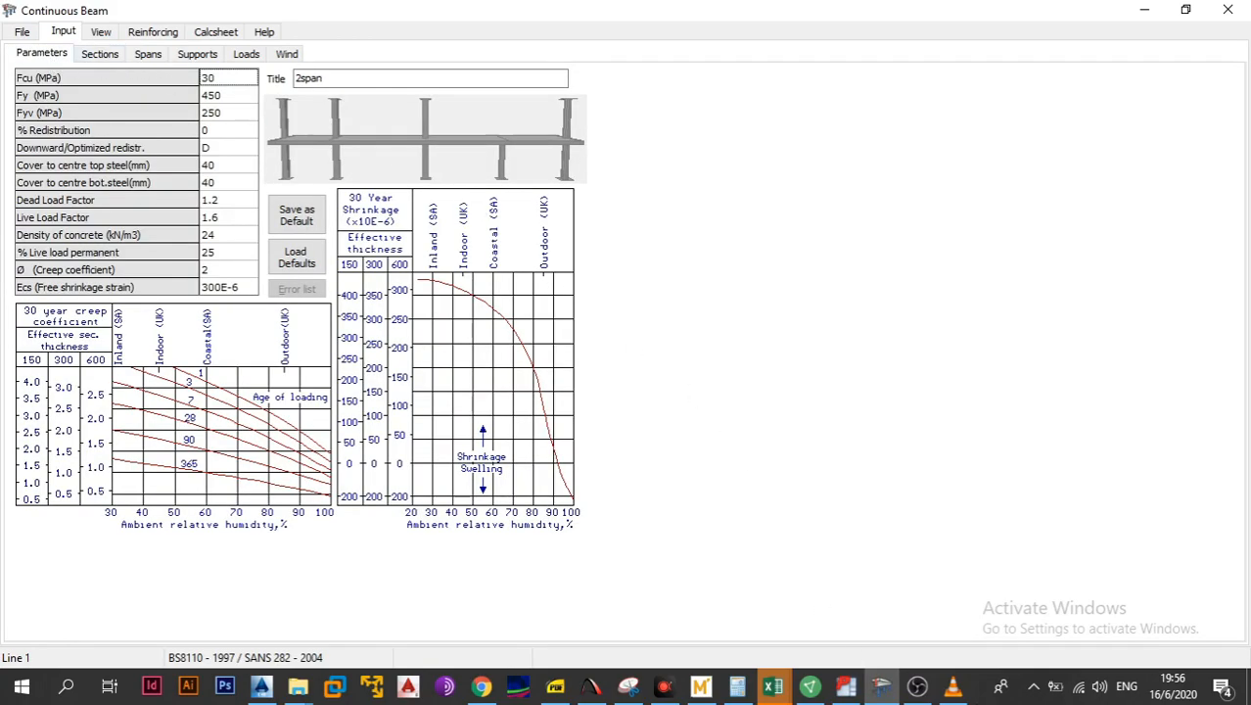
Switch to VLC media player, start playing the next track, and minimise the player's window
click(953, 686)
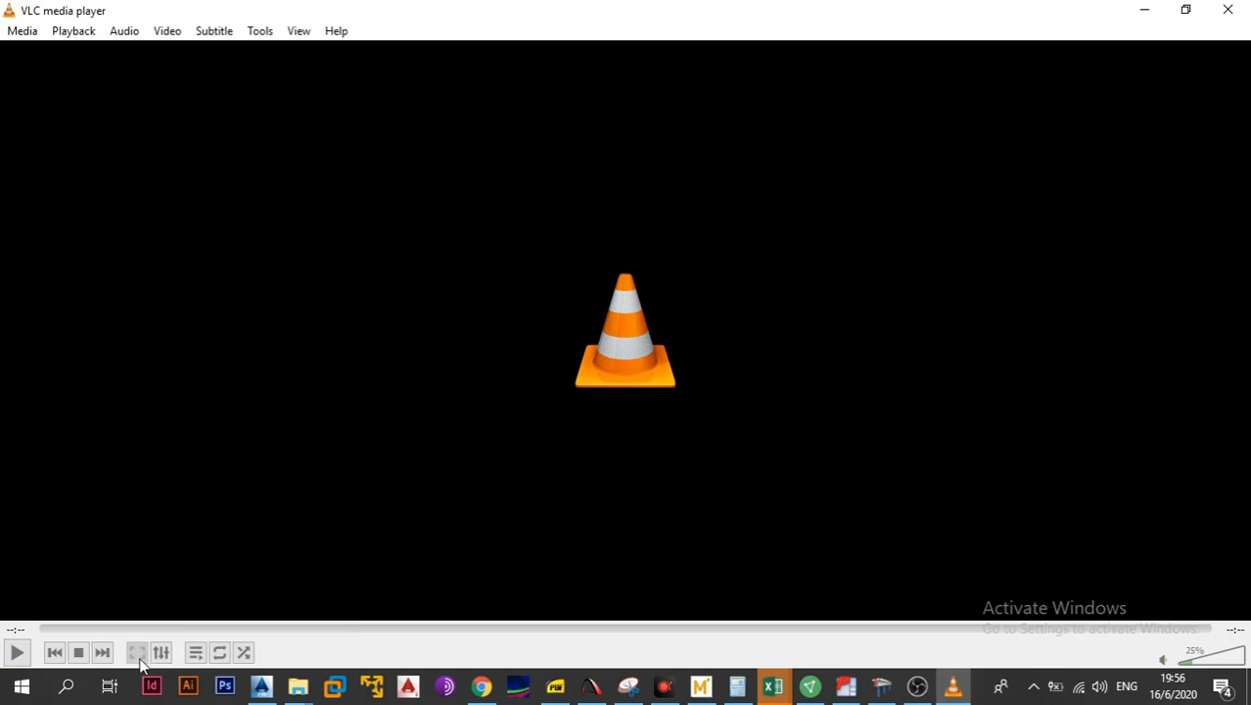
click(102, 652)
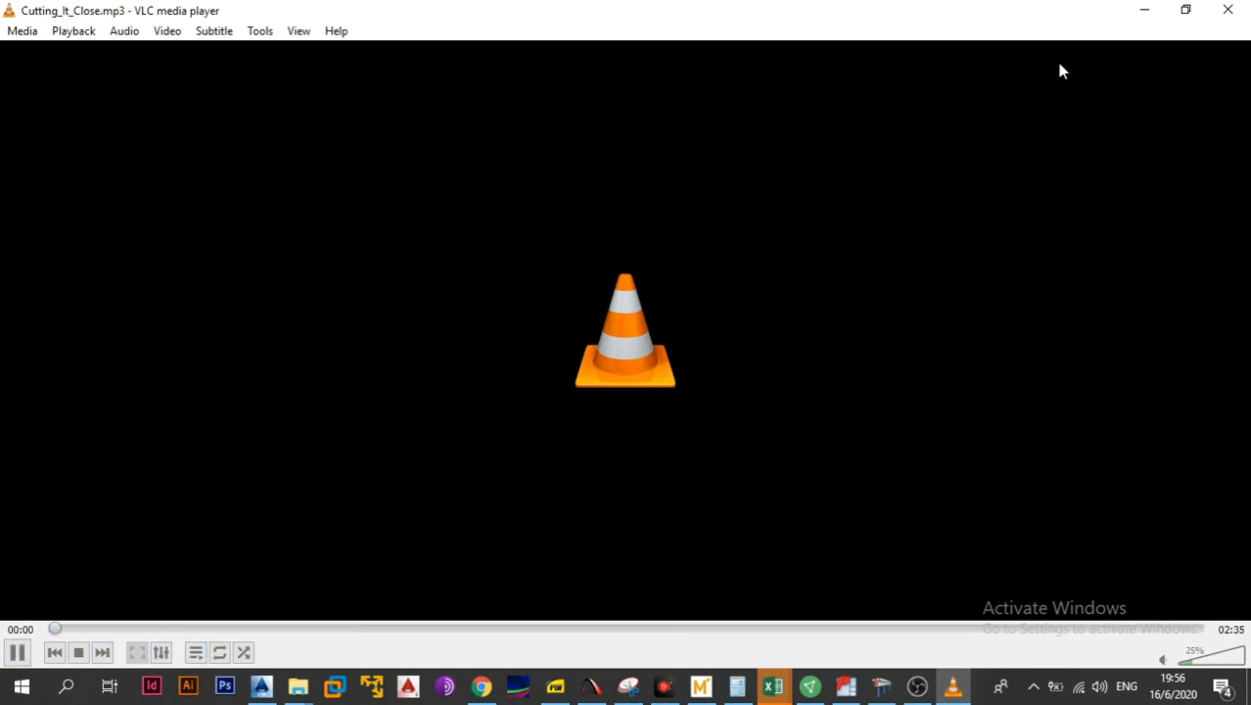
click(1145, 9)
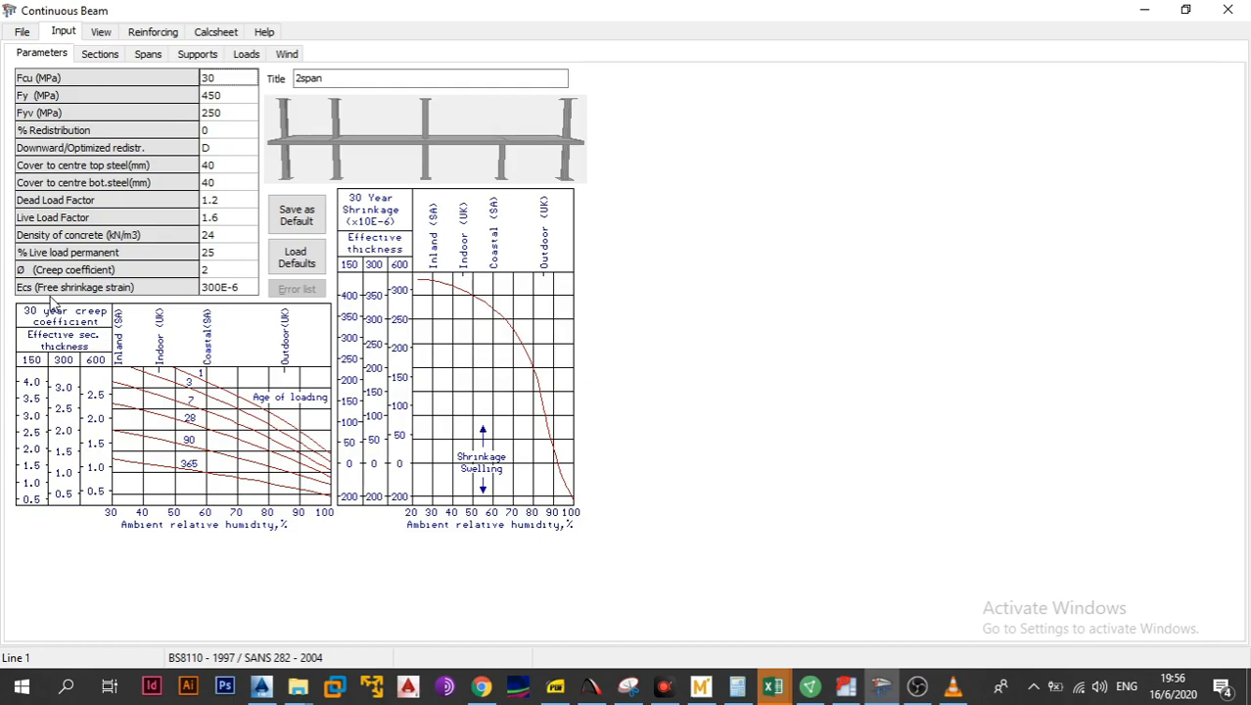
Replace the title of the continuous beam input with STRIP A
drag(425, 79, 281, 79)
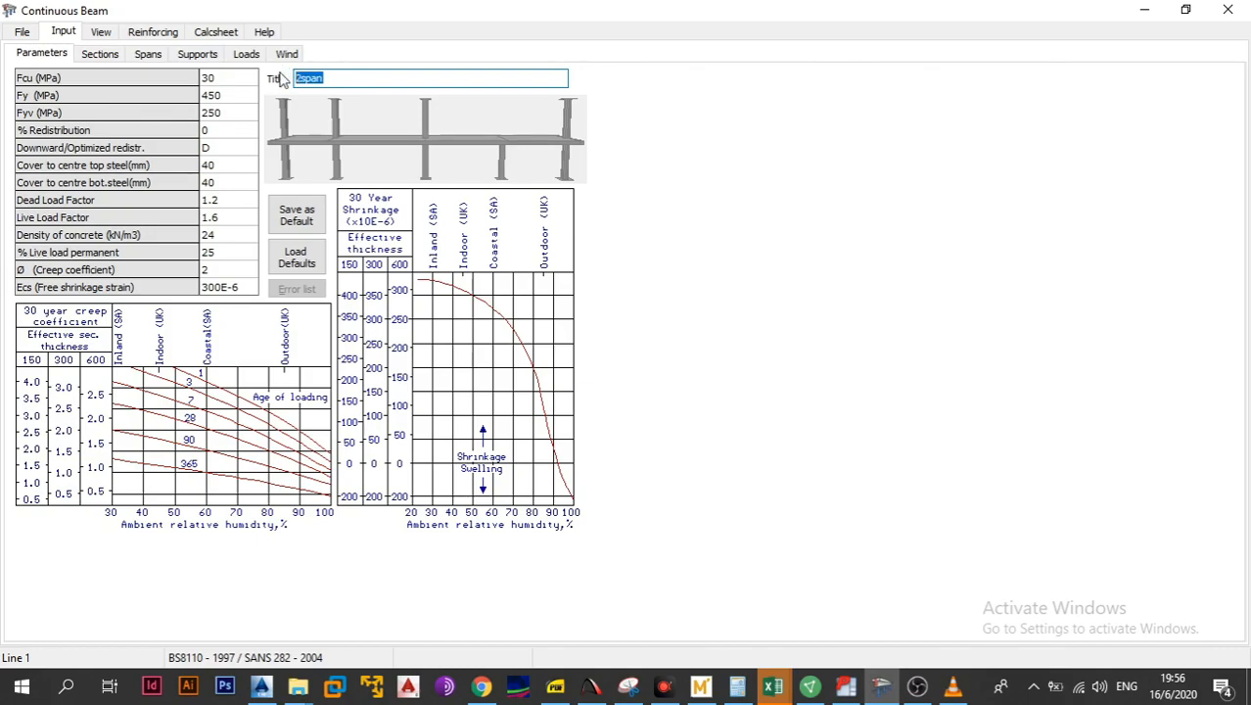
text(CO)
key(BackSpace)
key(BackSpace)
text(STRIP A)
Set the concrete strength Fcu to 25 MPa in the beam parameters
click(230, 86)
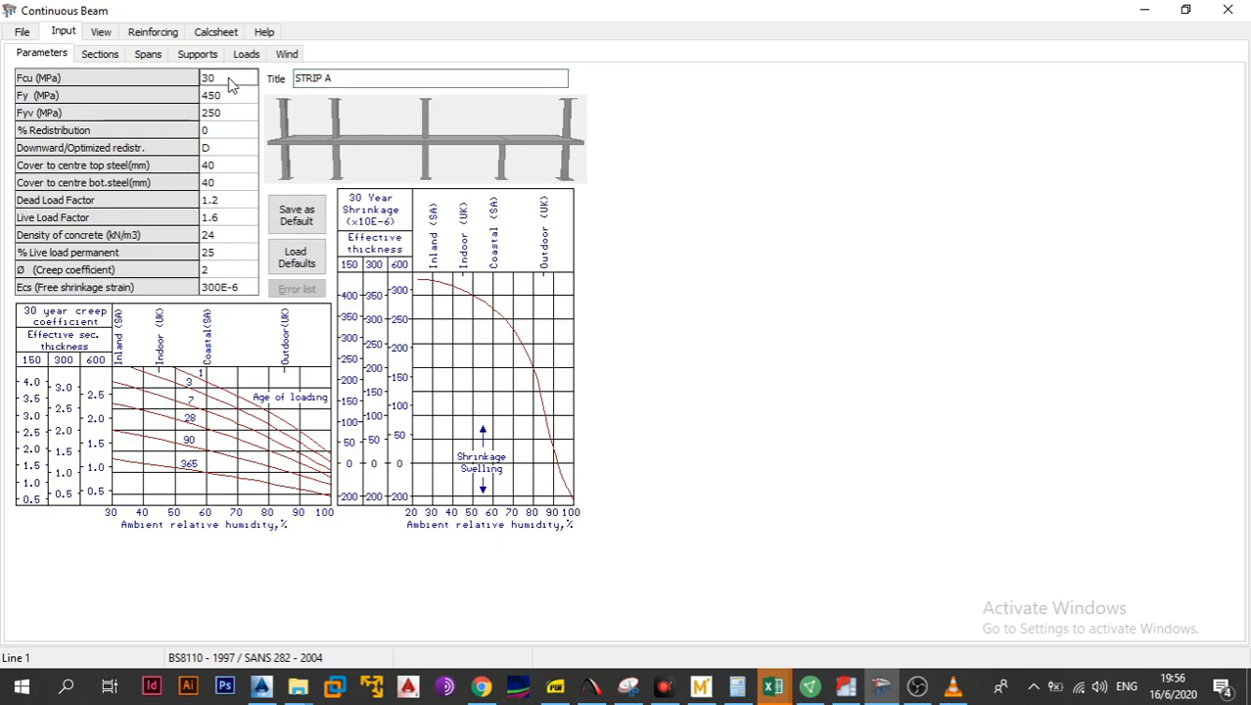
text(25)
click(213, 99)
click(217, 108)
click(218, 99)
click(230, 77)
Set the steel yield strength Fy to 460 MPa, and change it back to 450 MPa
click(229, 95)
click(229, 114)
click(226, 97)
text(460)
click(239, 116)
click(206, 97)
text(450)
Review the redistribution and the covers to top and bottom steel, and set the dead load factor to 1.4
click(220, 132)
click(225, 169)
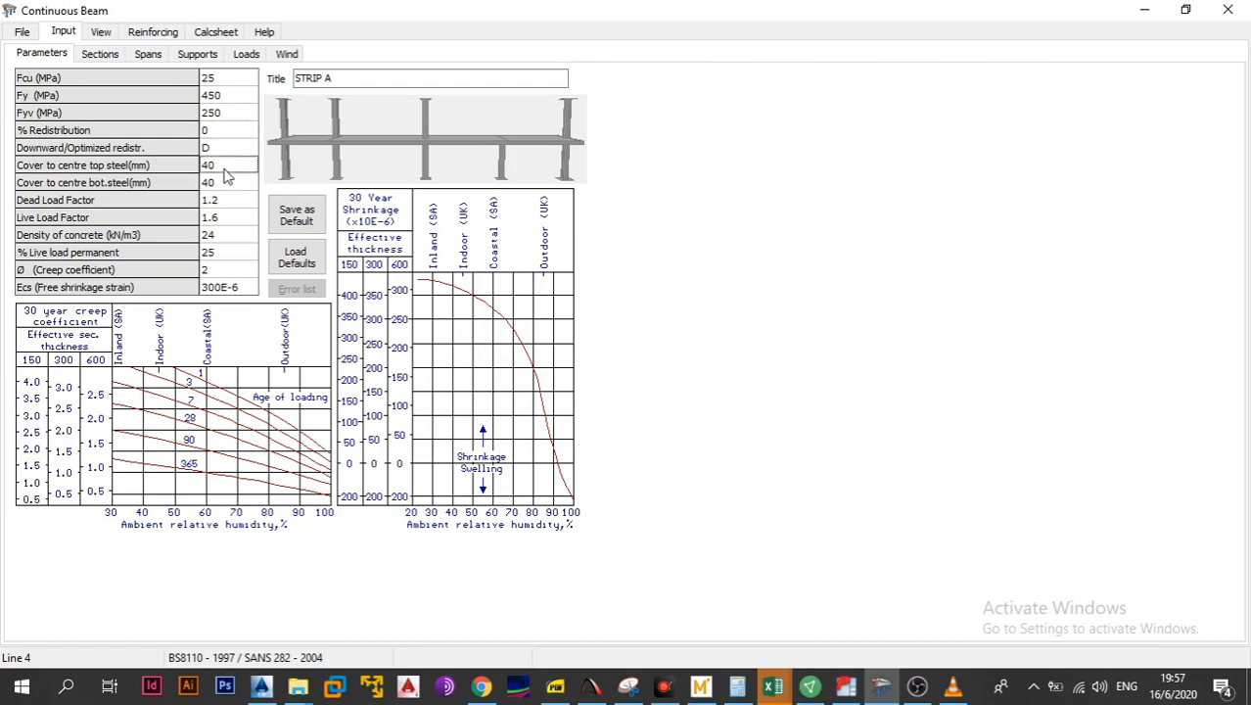
click(225, 185)
click(233, 167)
click(238, 203)
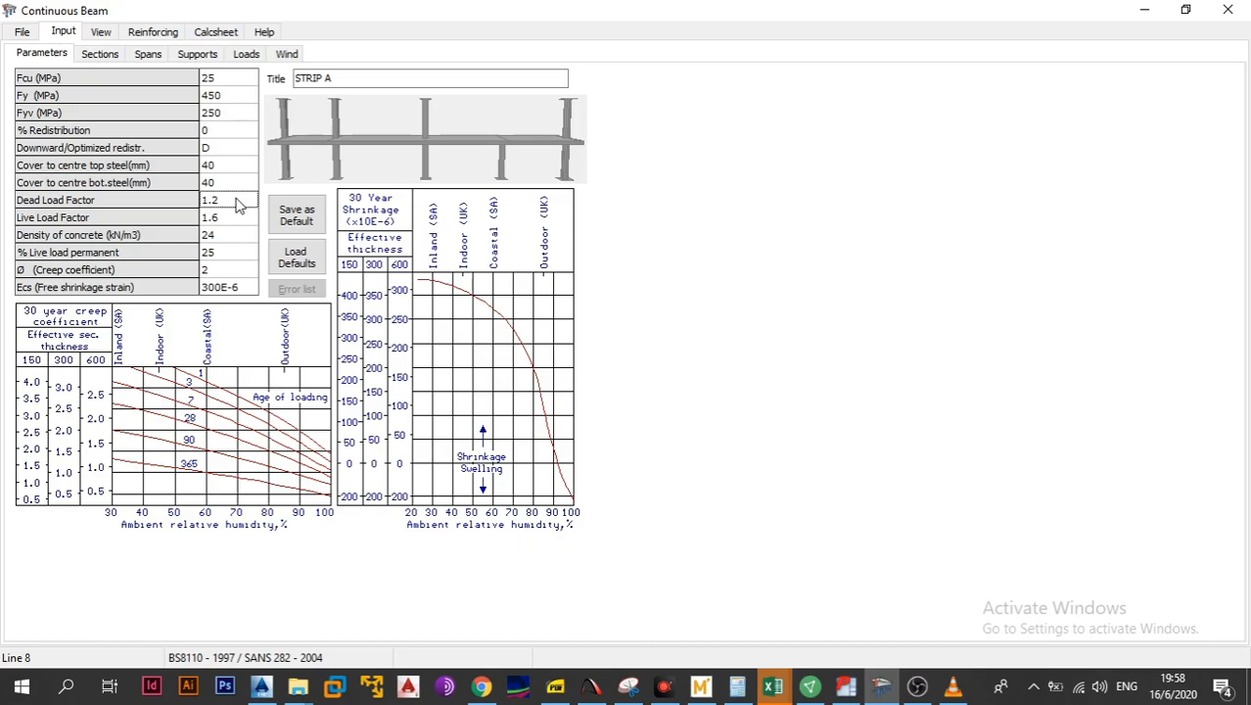
click(238, 203)
key(BackSpace)
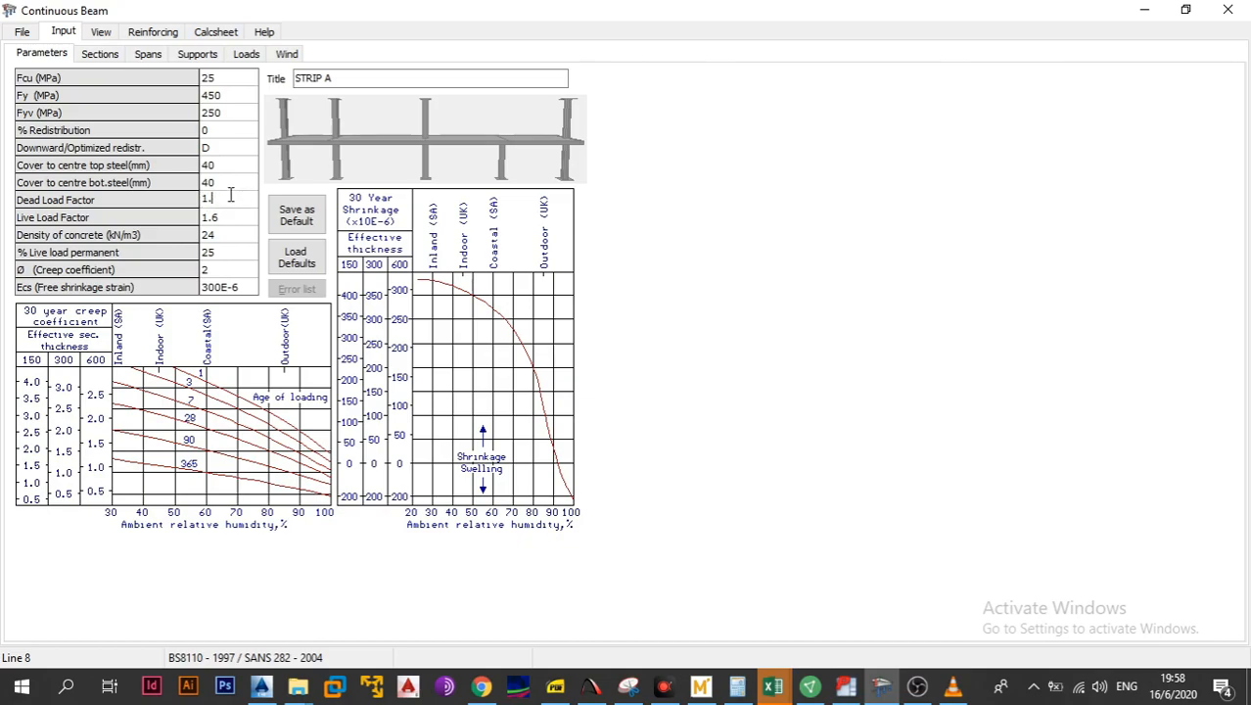
text(4)
Open the beam's span lengths, and switch to AutoCAD to examine the grid spacing of the hatched STRIP A layout
click(101, 55)
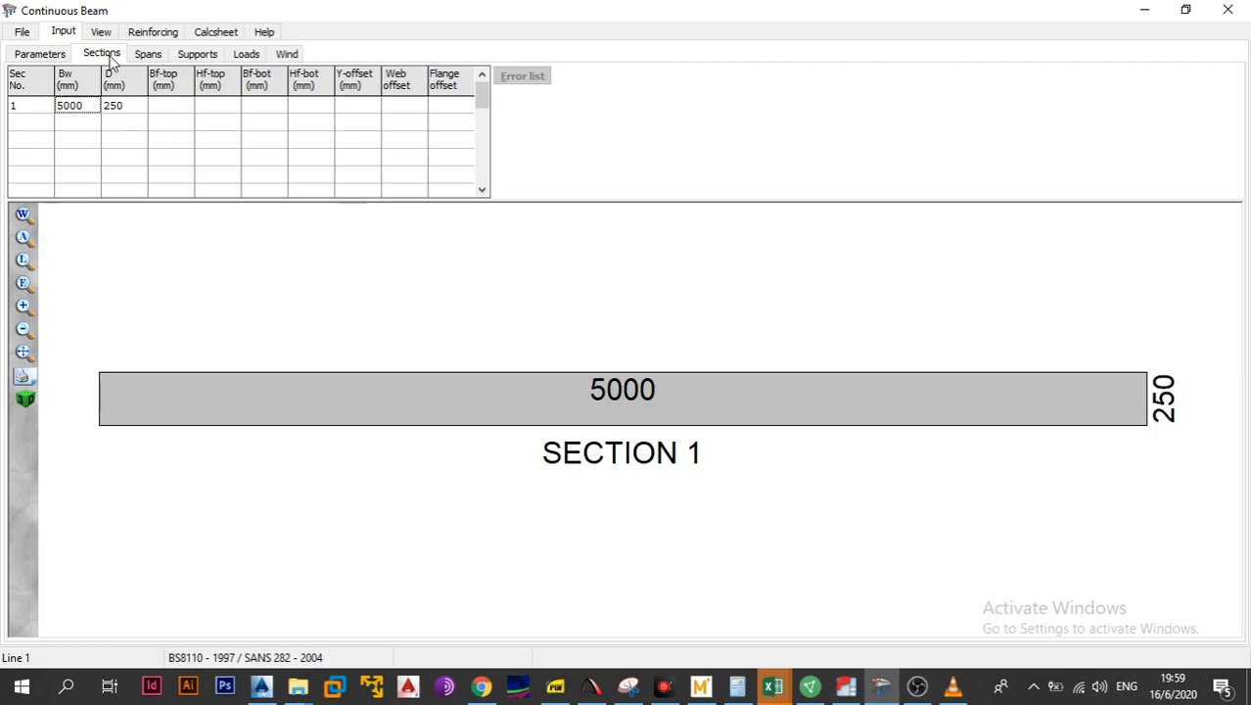
click(148, 55)
click(101, 156)
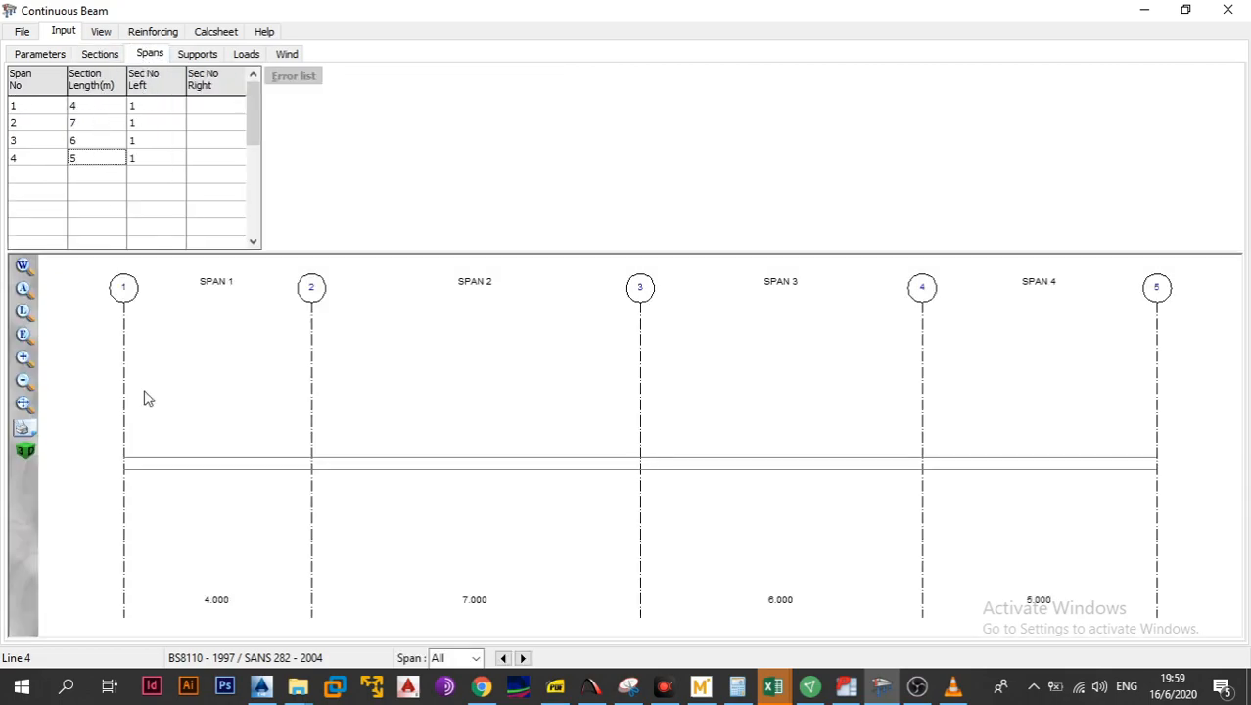
click(261, 686)
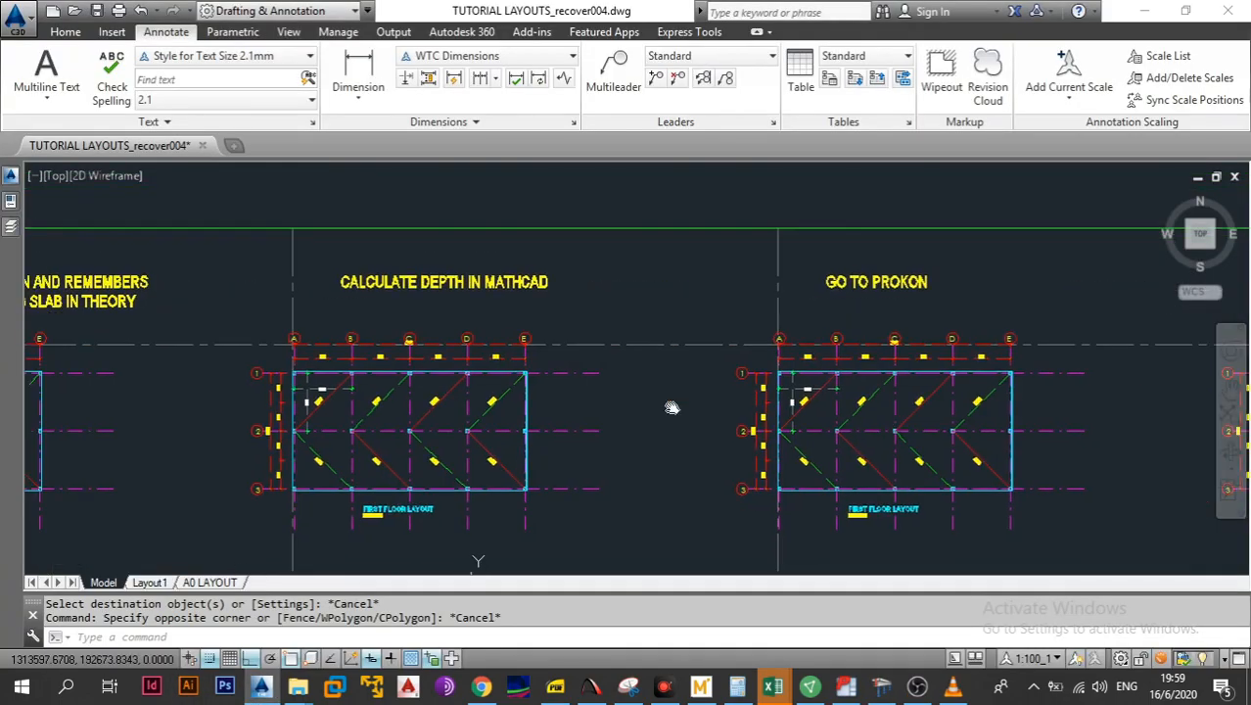
scroll(672, 408, down, 5)
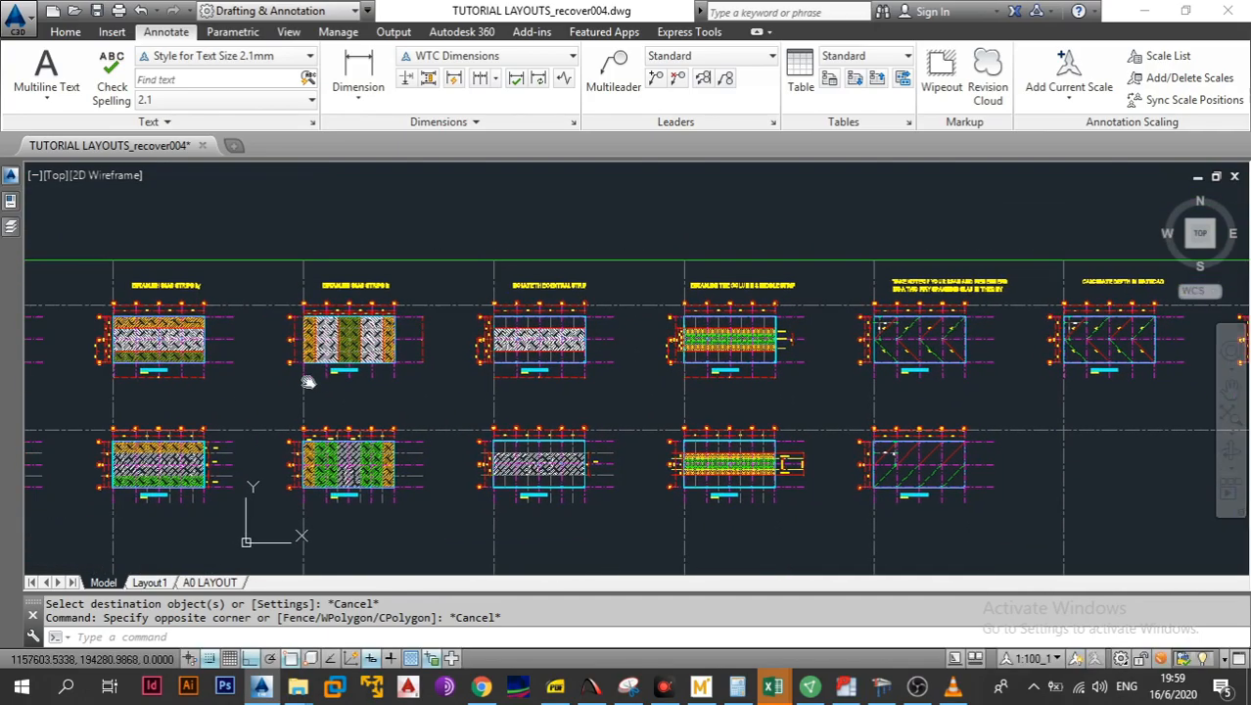
scroll(308, 382, down, 1)
scroll(648, 419, up, 1)
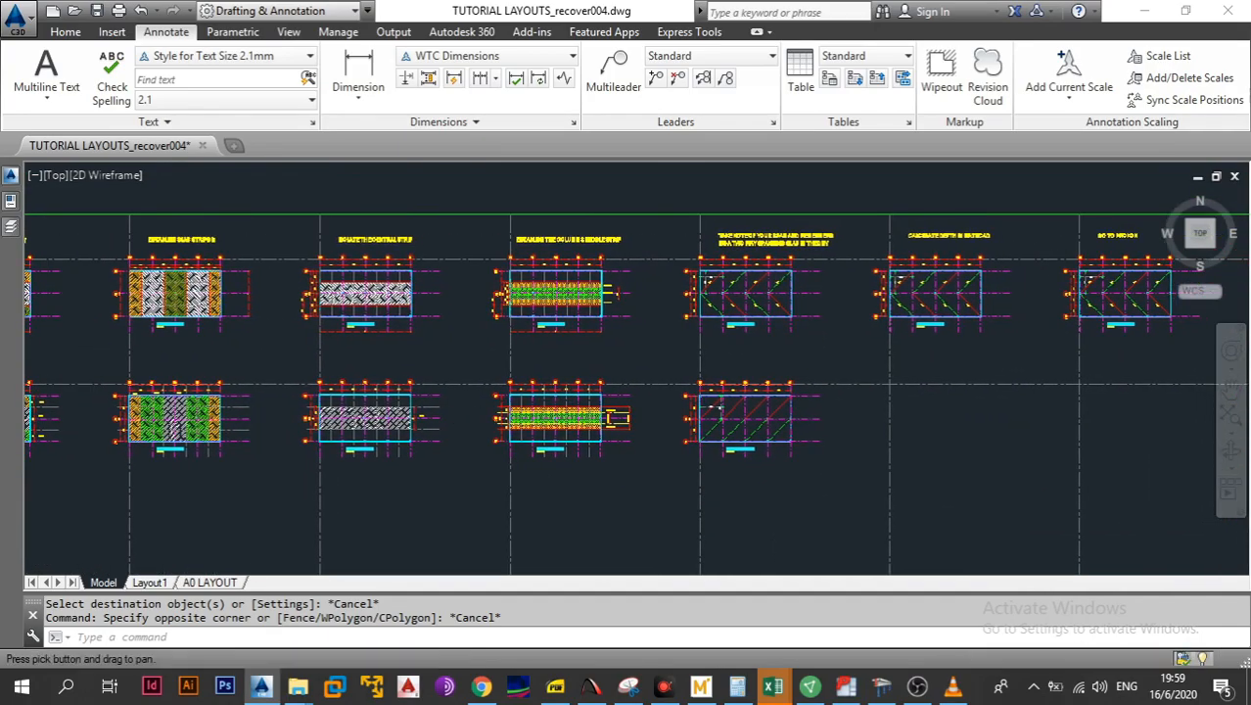
scroll(332, 396, up, 8)
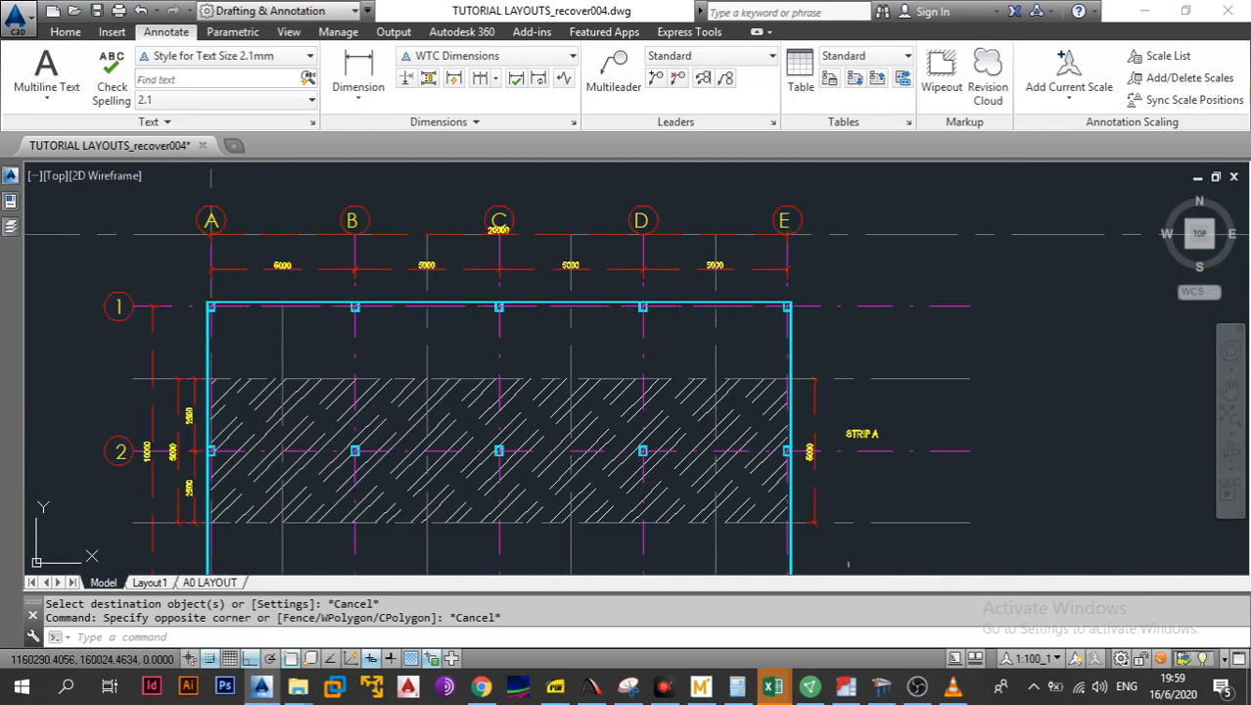
Switch back to Prokon and set the section lengths of spans 1, 2 and 3 to 5 m each
click(881, 685)
click(119, 108)
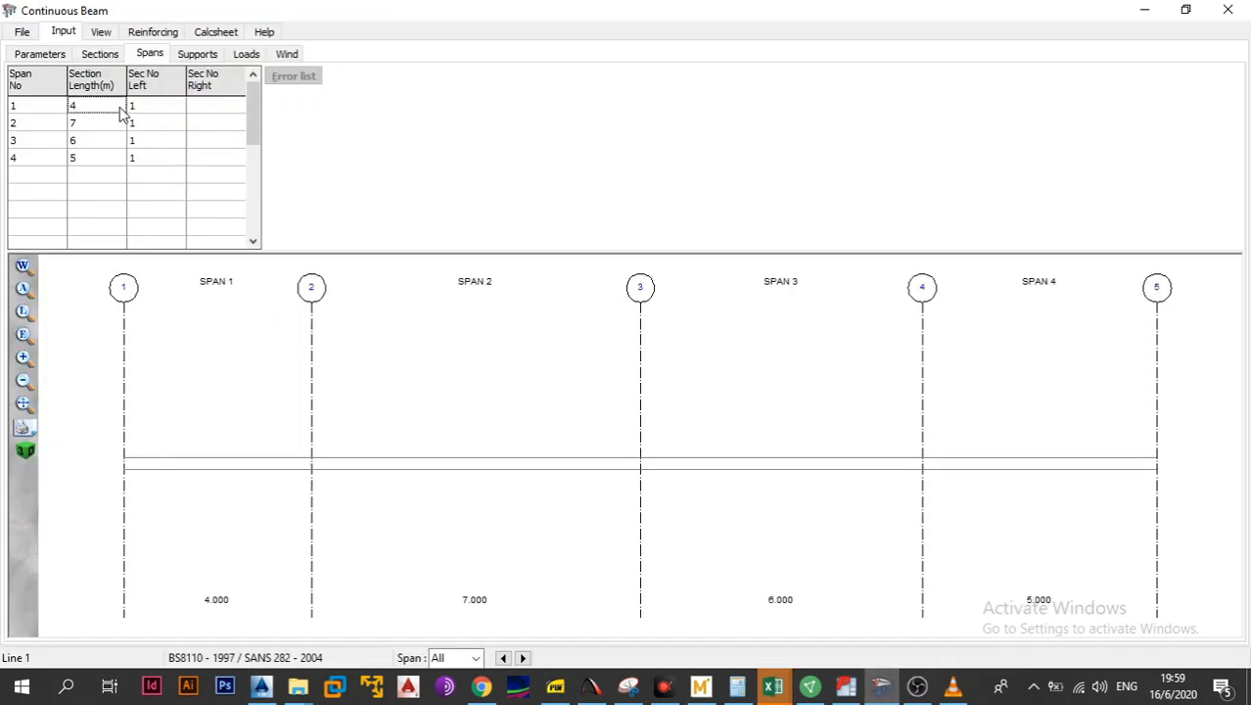
text(5)
key(Return)
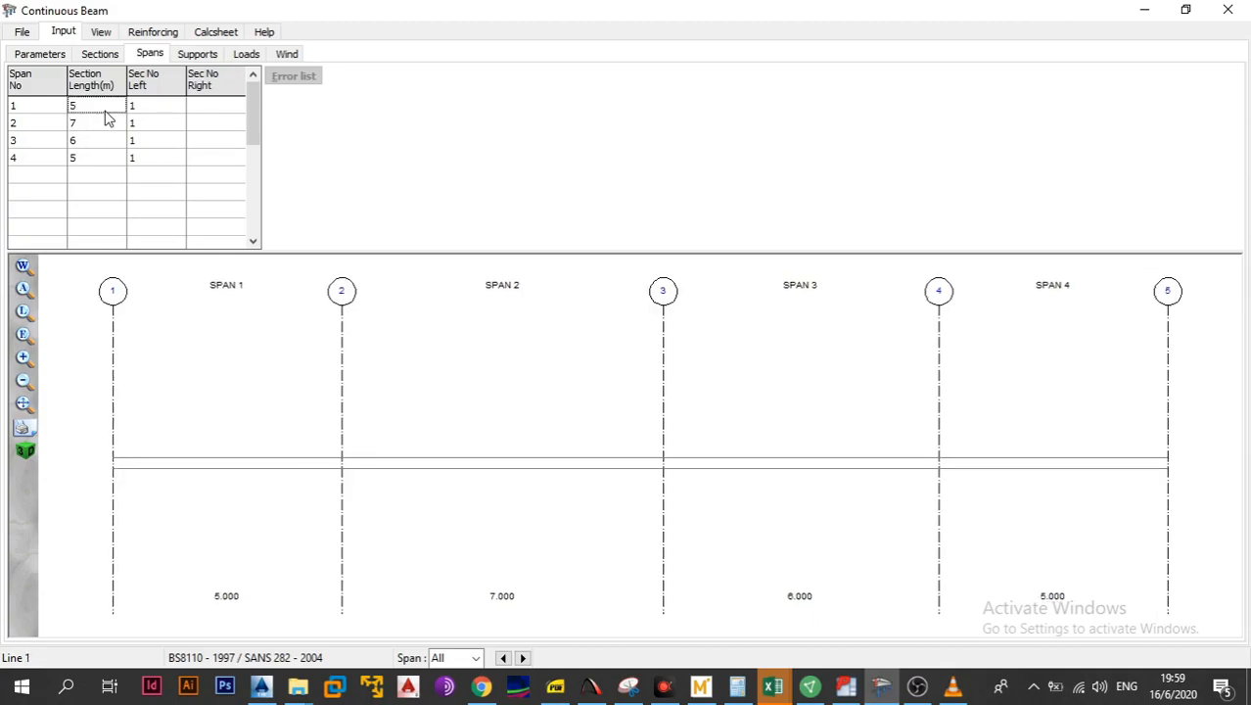
click(106, 124)
text(5)
key(Return)
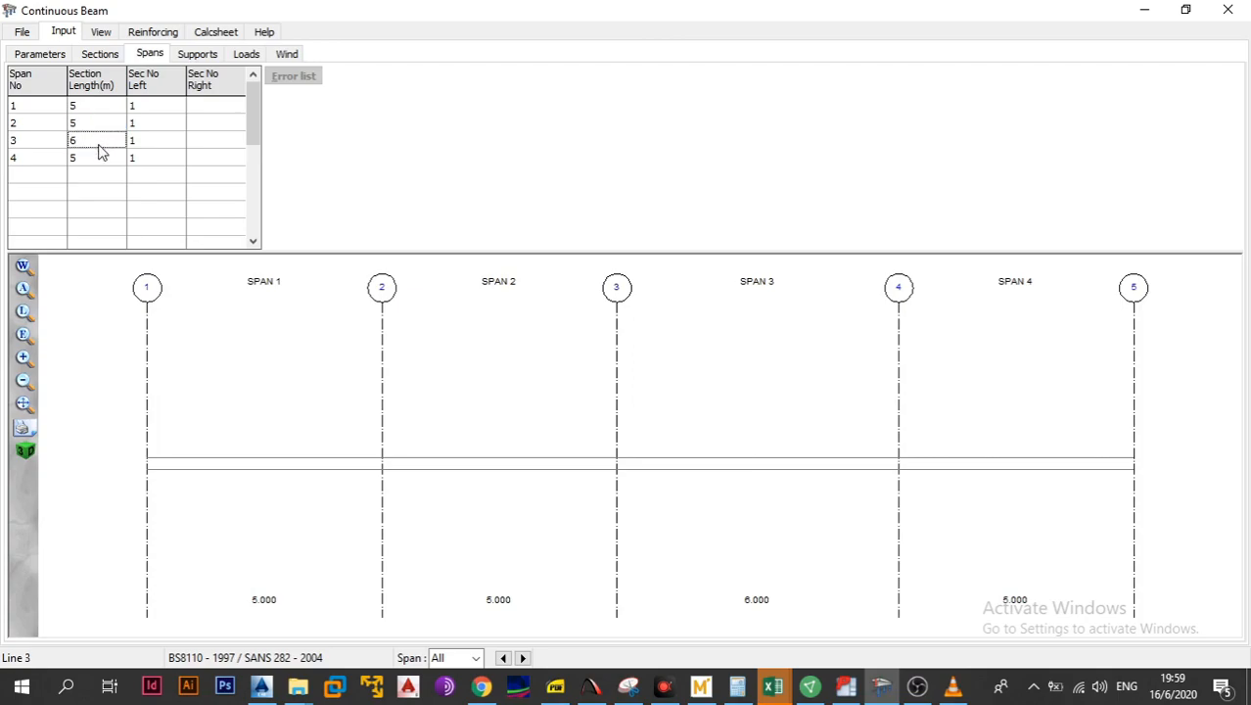
text(5)
key(Return)
key(Return)
key(Return)
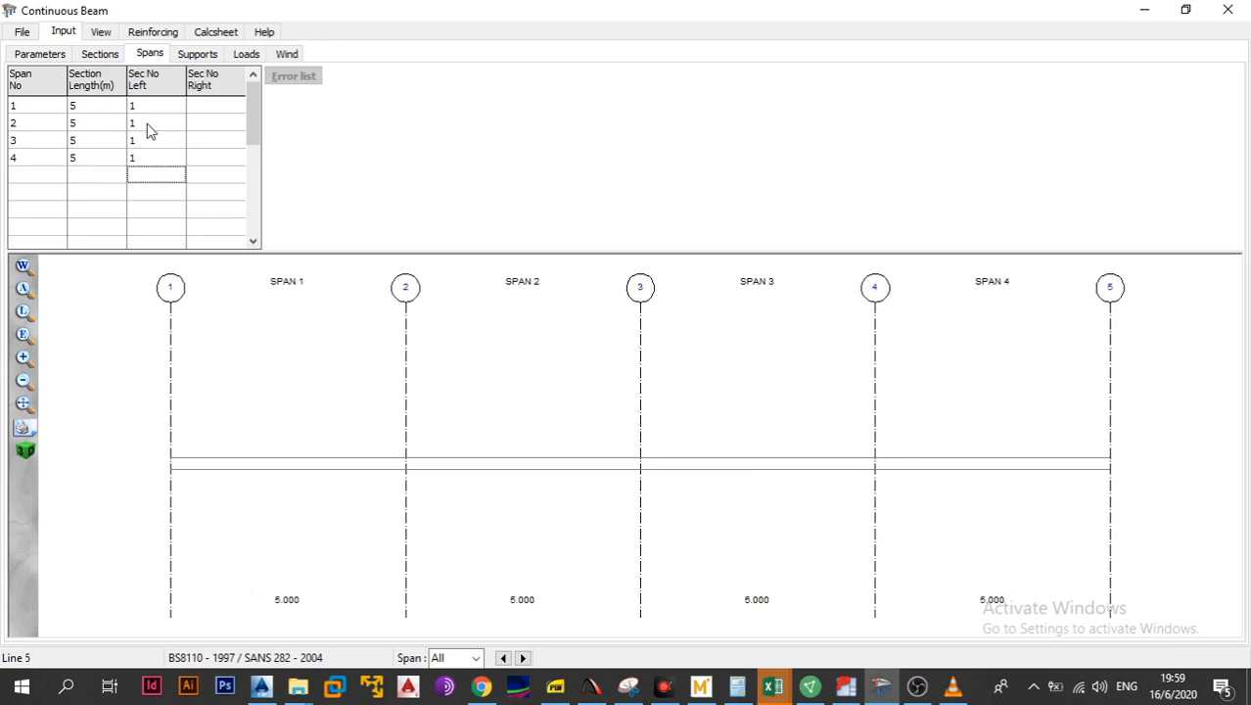
Open the beam's supports, switch to AutoCAD and measure the width of the column at gridlines B and 1 with a linear dimension
click(197, 57)
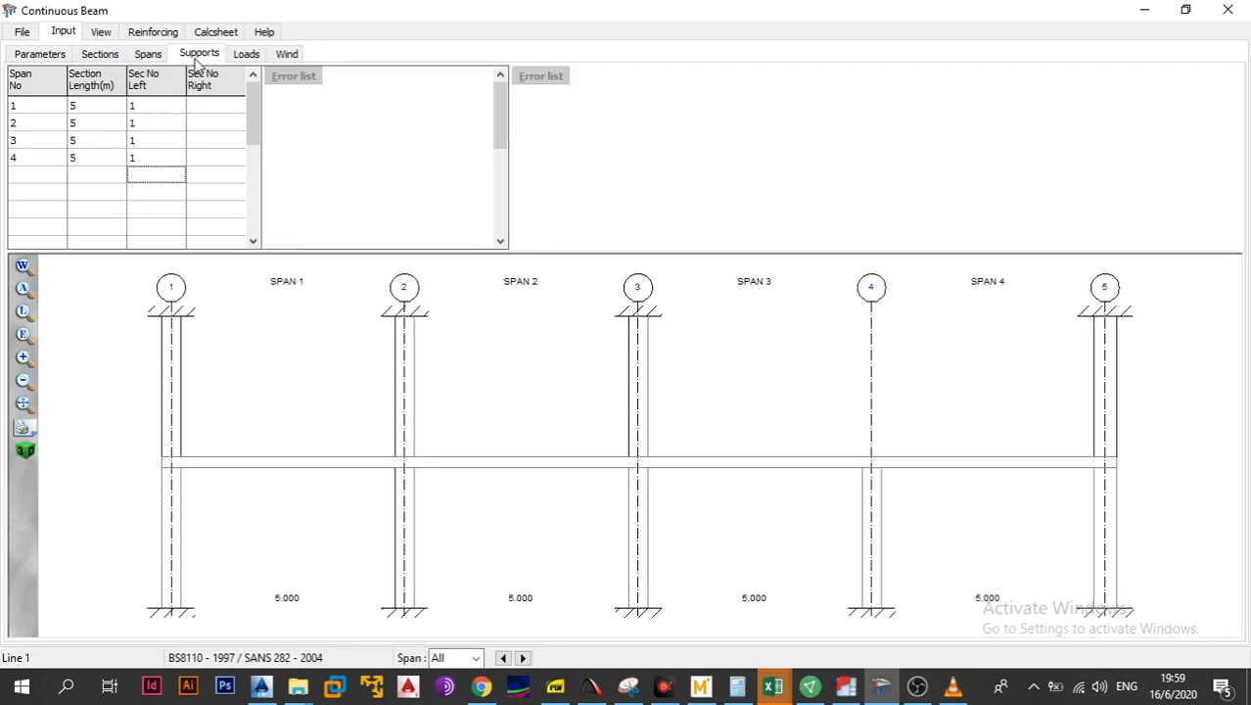
click(132, 128)
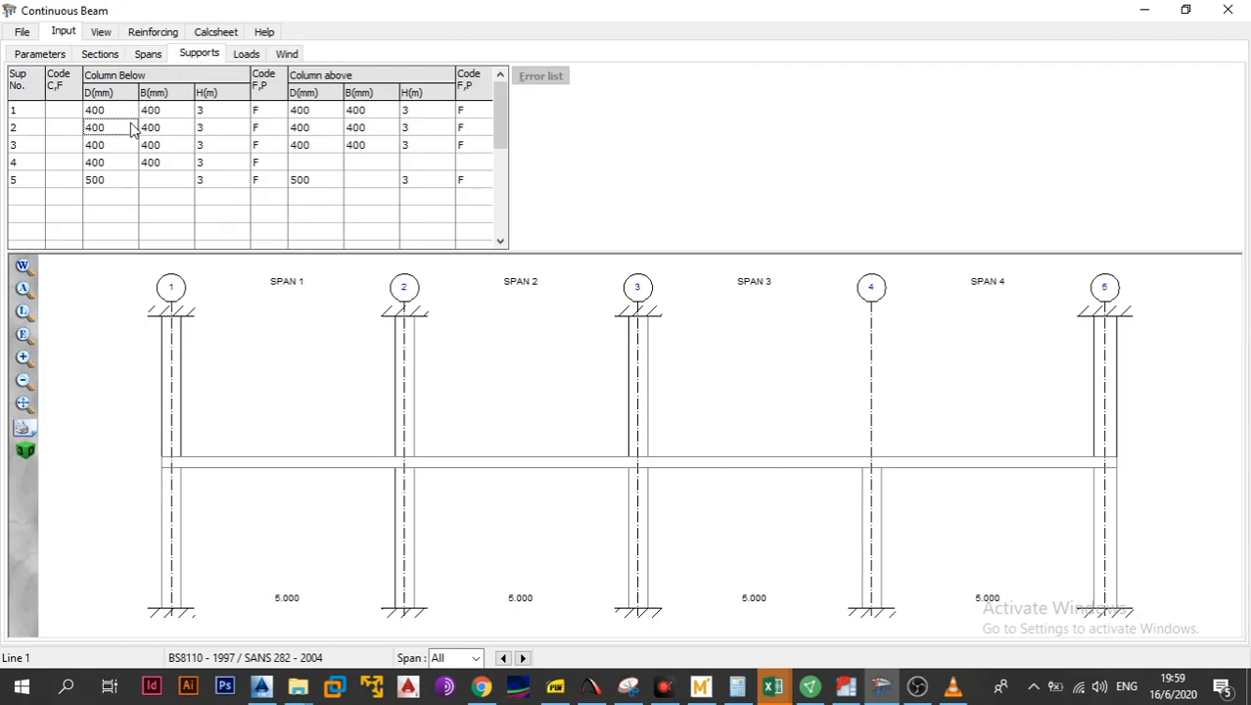
click(124, 113)
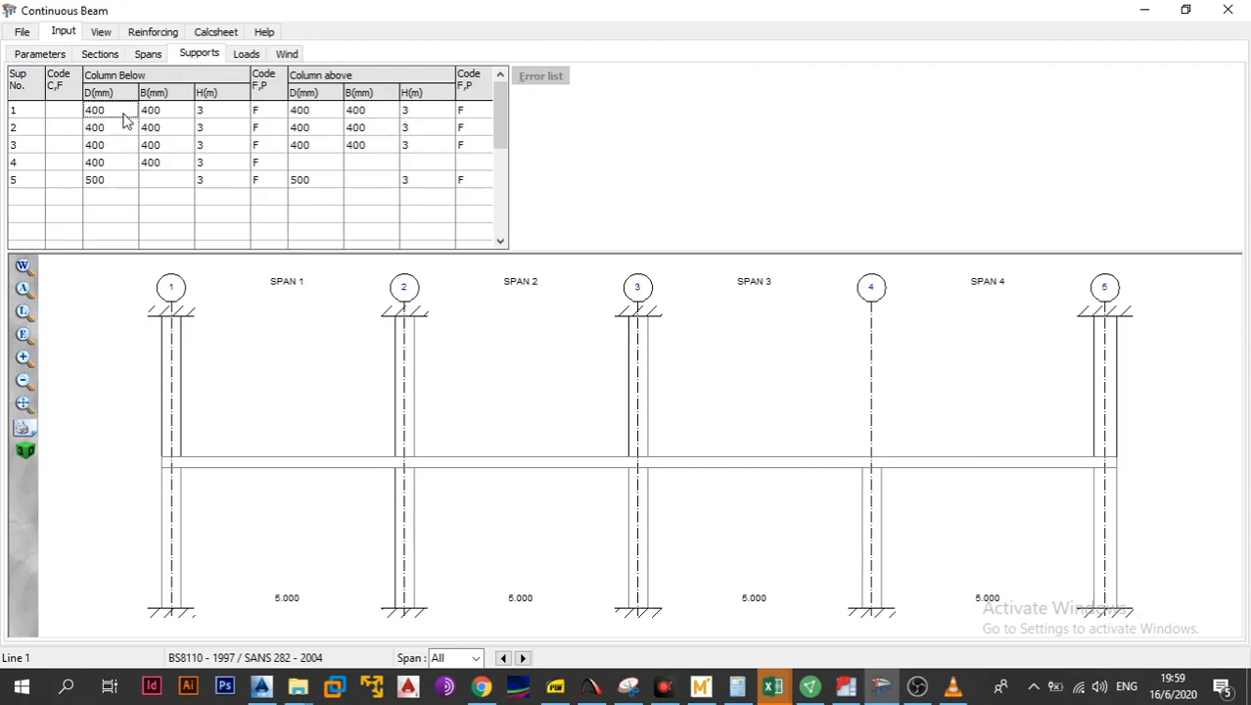
click(261, 687)
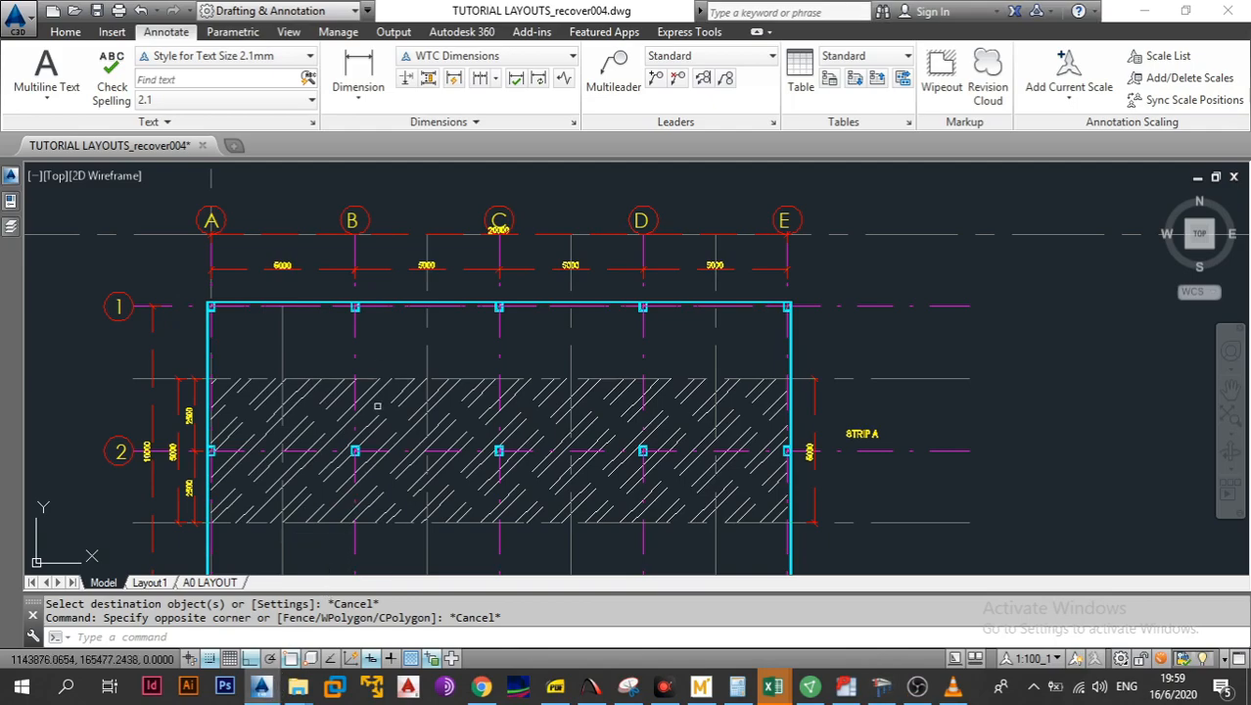
scroll(341, 252, up, 4)
click(358, 96)
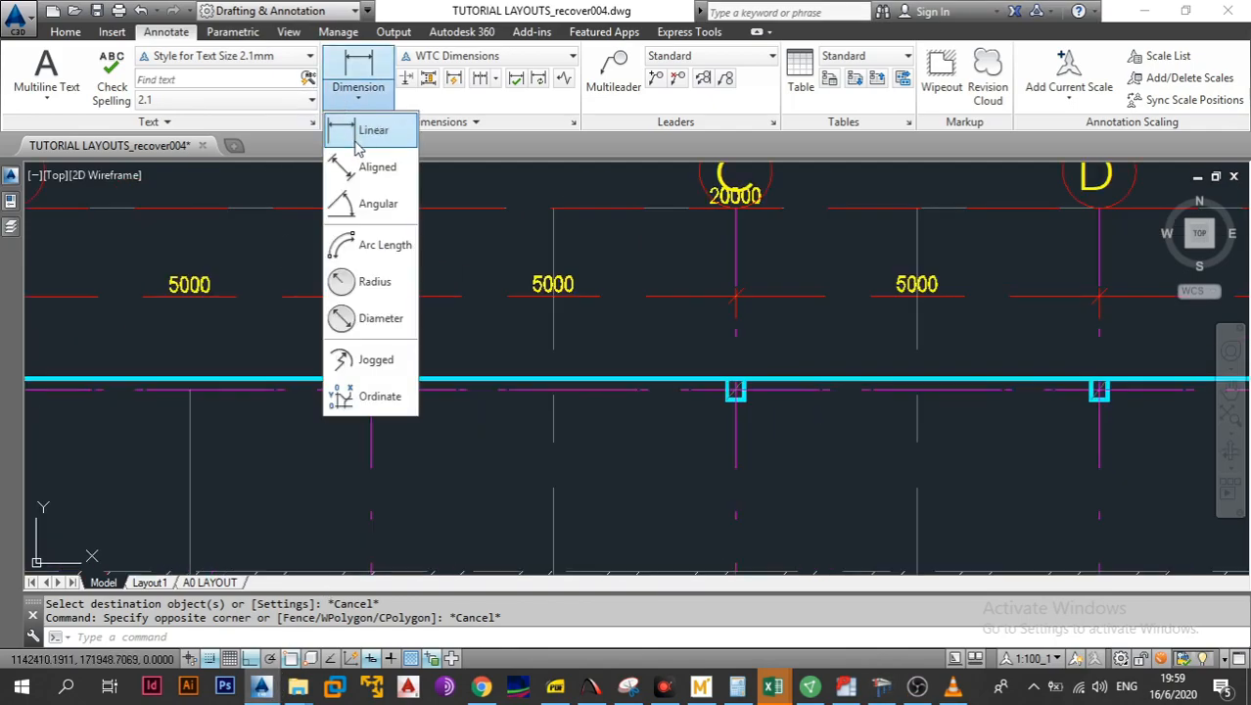
click(372, 128)
scroll(357, 401, up, 2)
click(369, 393)
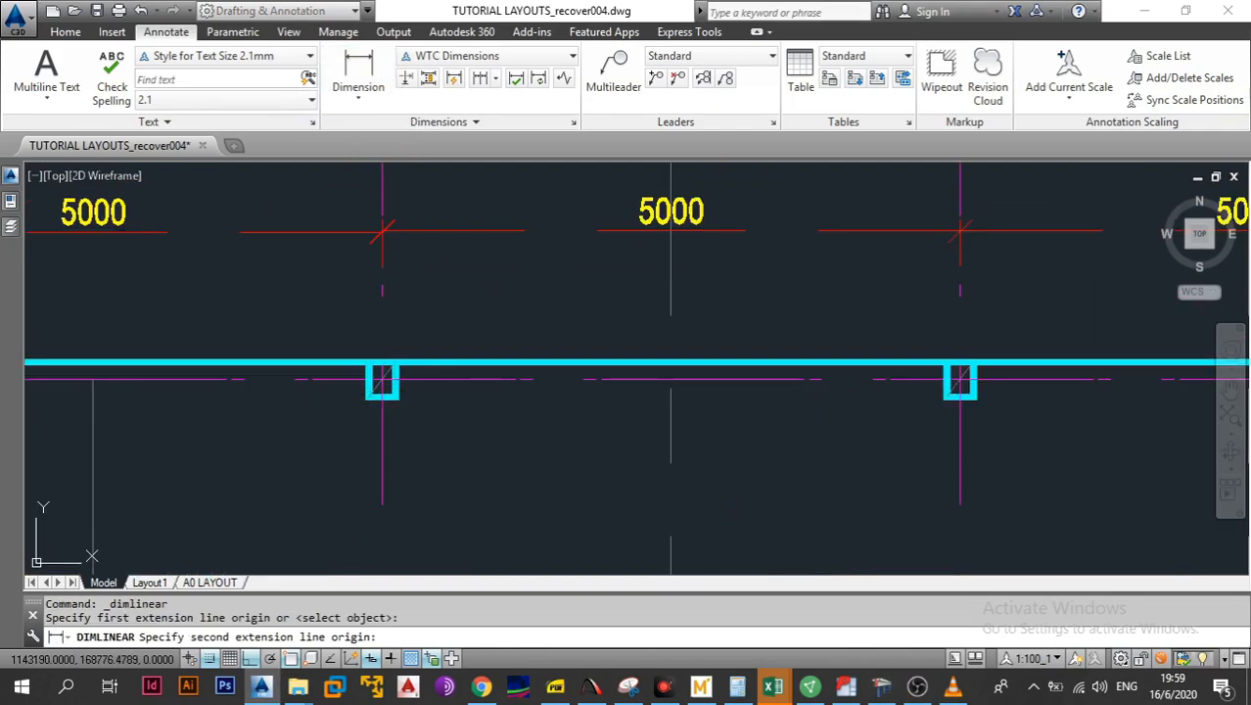
click(399, 394)
key(Escape)
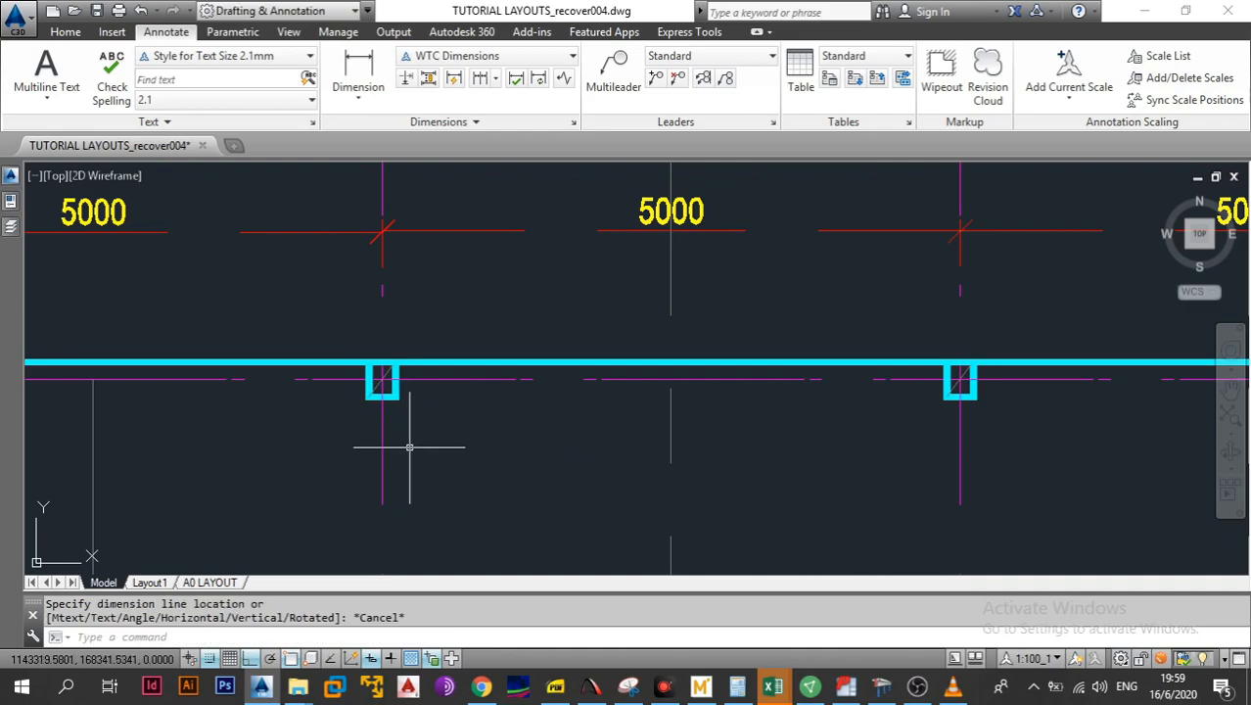
Switch back to Prokon and set the column below support 1 to D 230 mm and B 300 mm
click(880, 688)
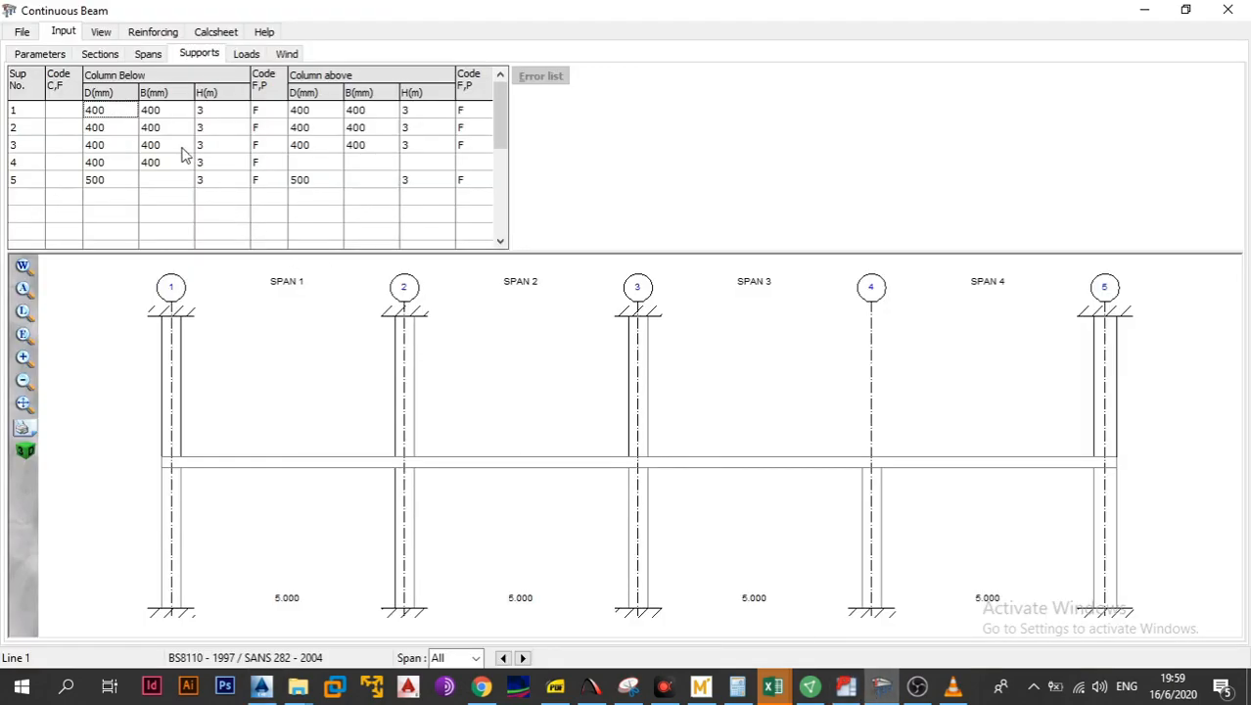
text(230)
key(Return)
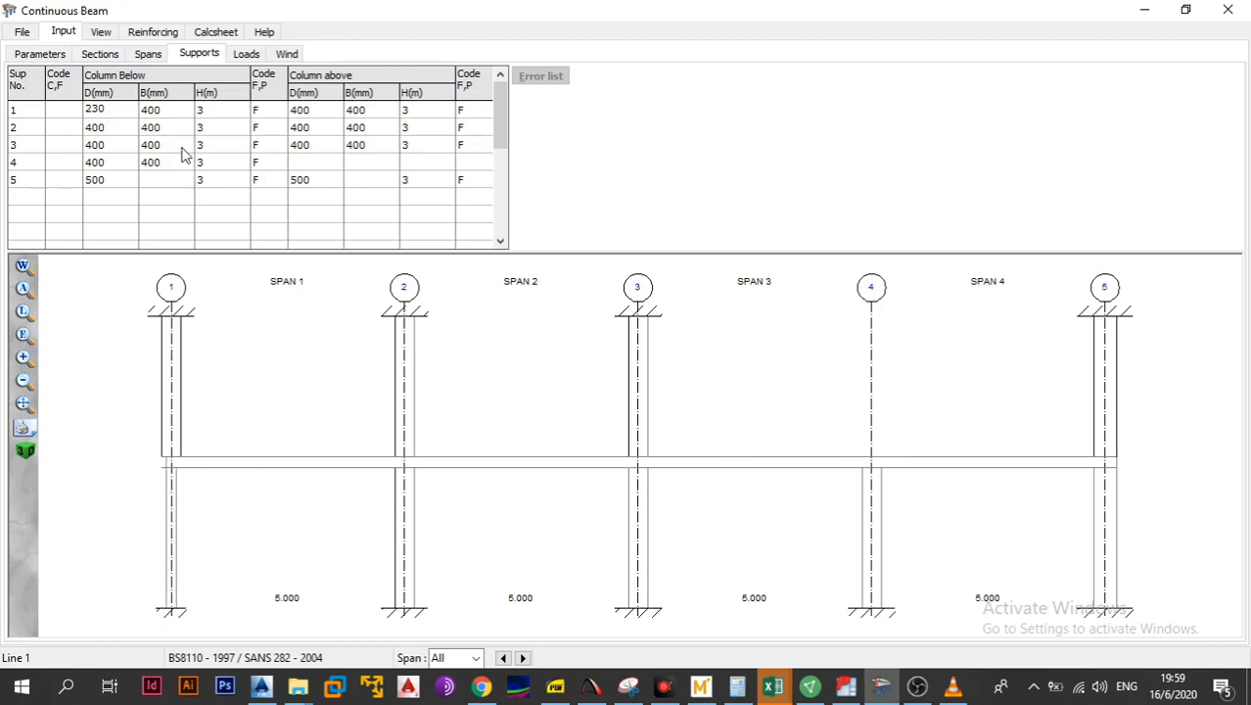
click(159, 112)
text(300)
key(Return)
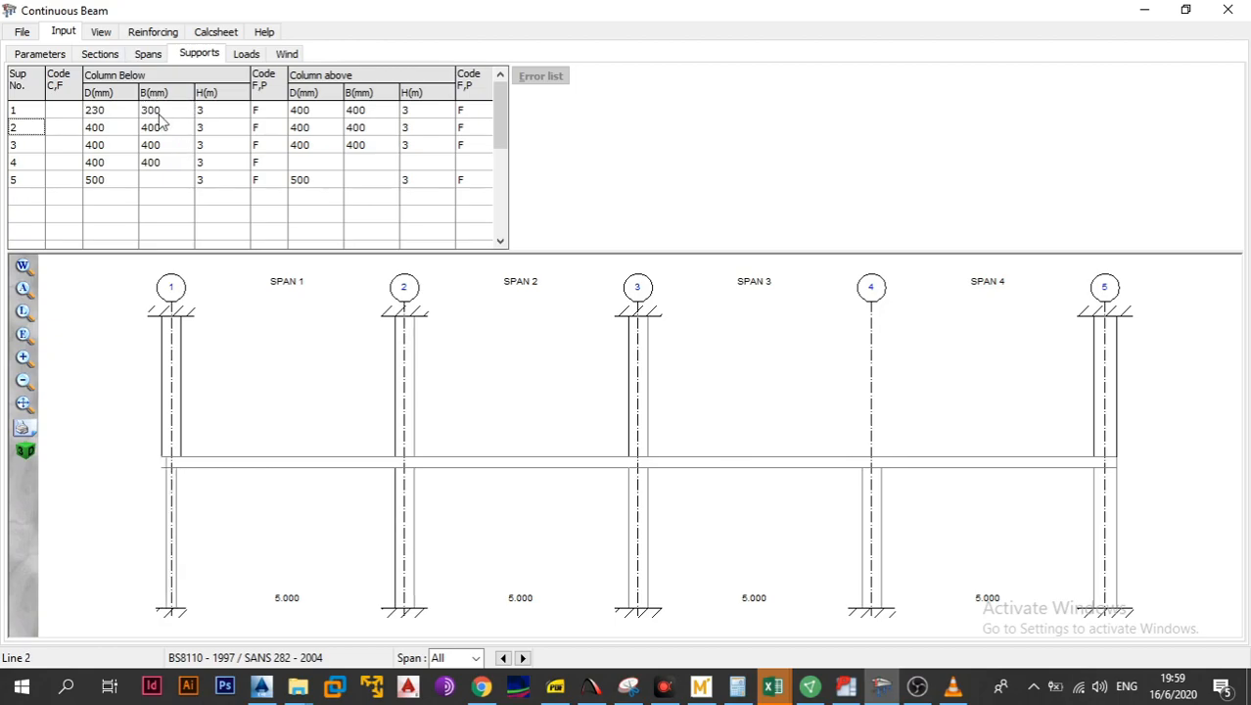
Switch to AutoCAD and measure the depth of the same column with a linear dimension, without placing it
click(271, 691)
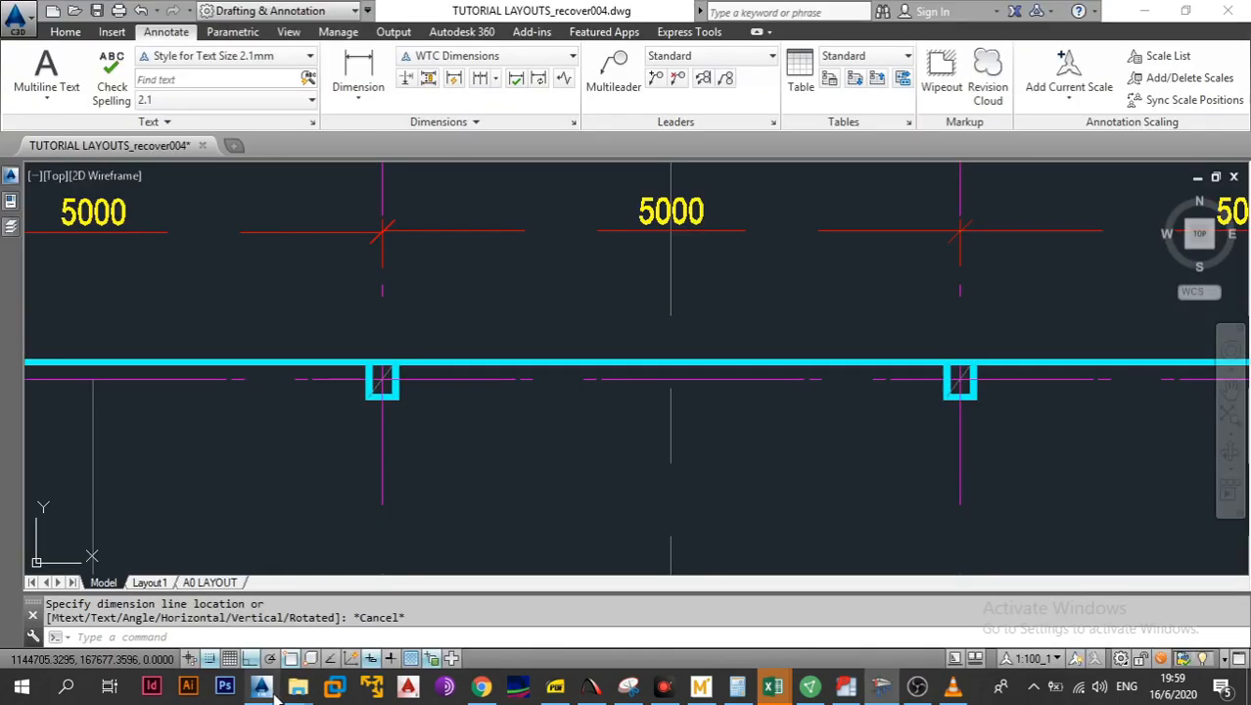
click(358, 90)
click(373, 131)
click(390, 365)
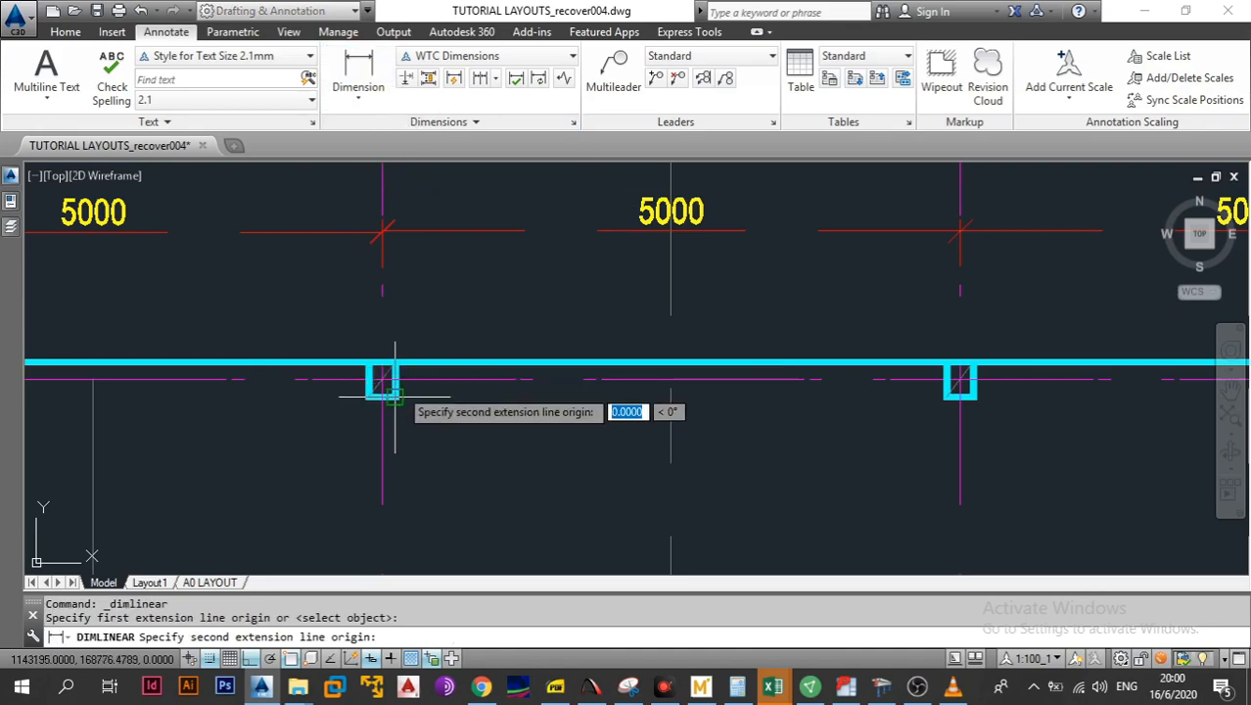
click(394, 363)
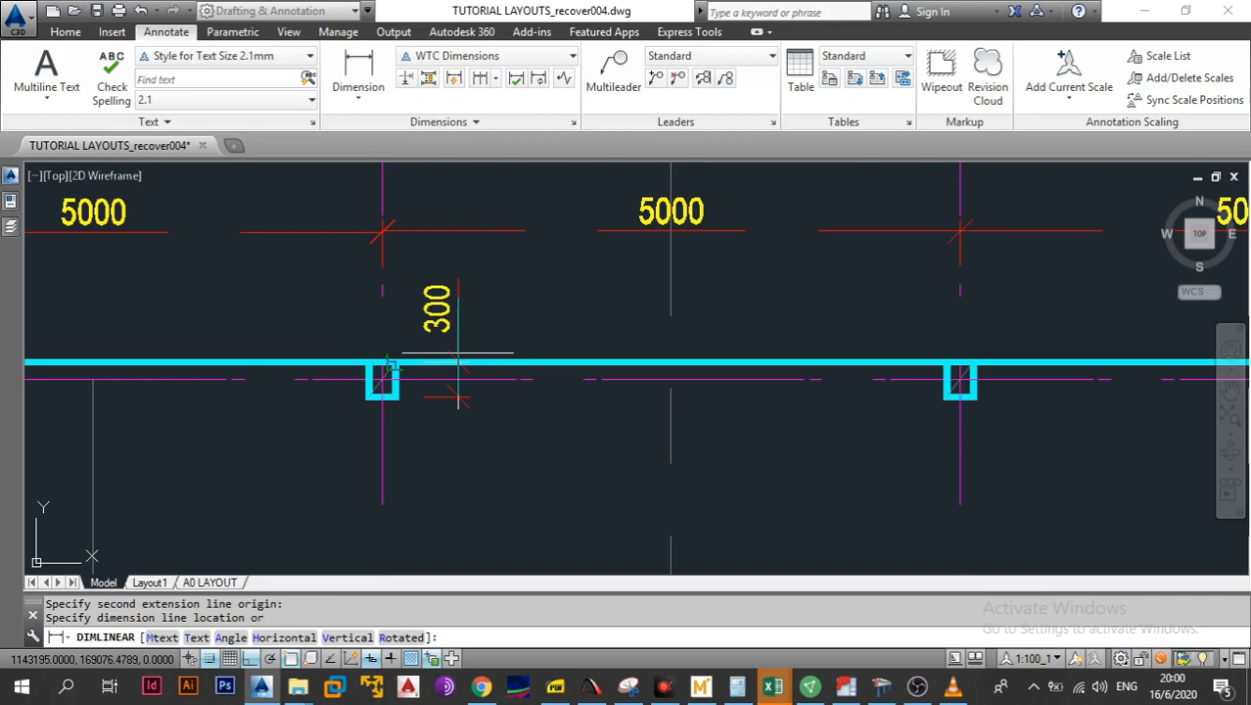
key(Escape)
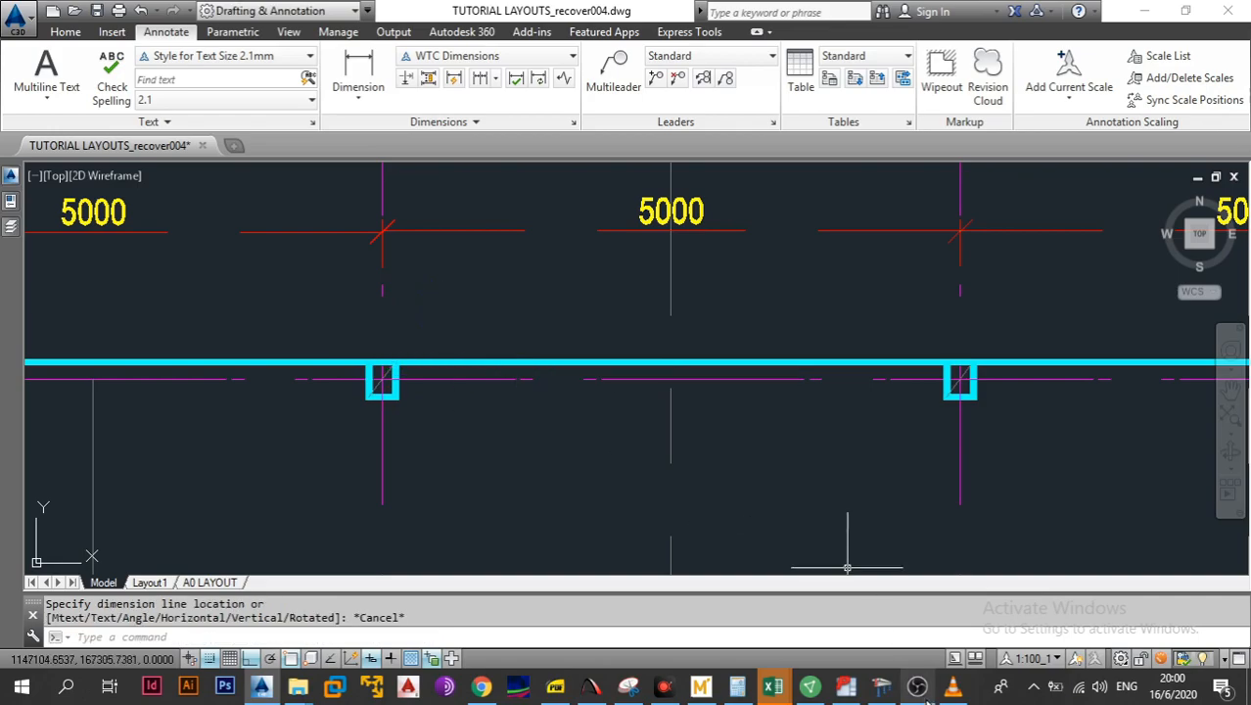
Return to Prokon and copy the 230 by 300 mm size of support 1 to the columns below supports 2 to 5
click(881, 687)
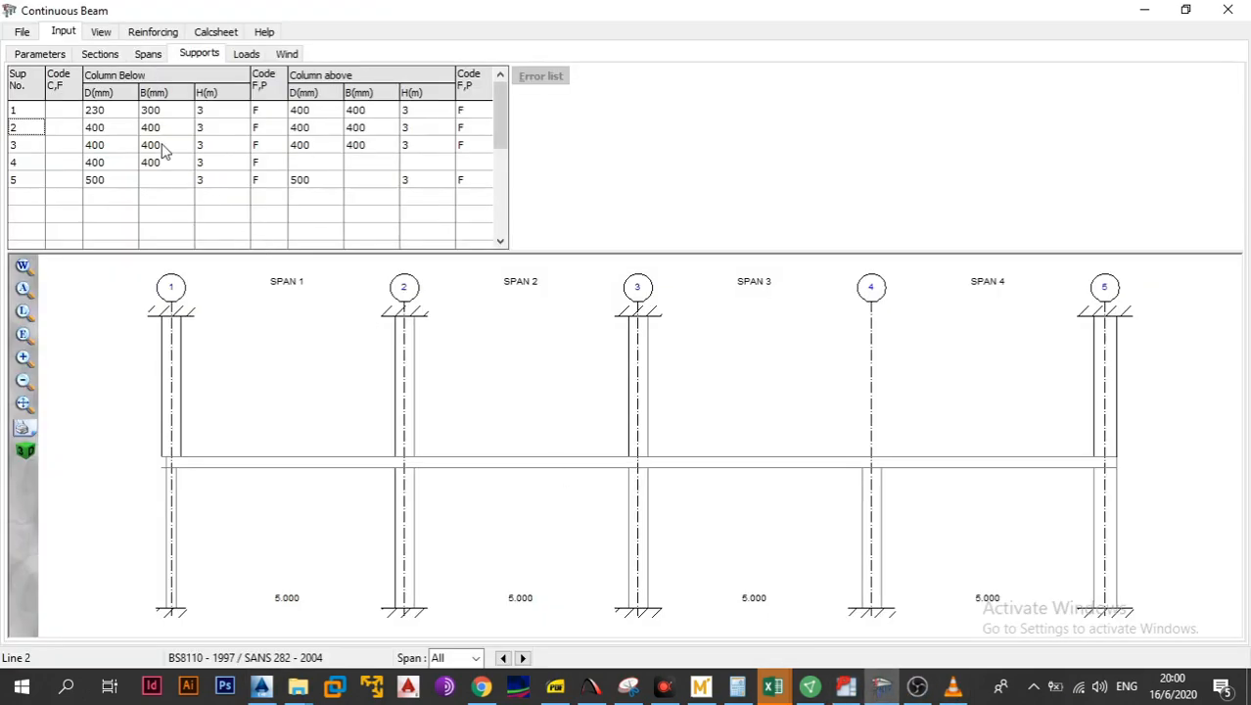
click(121, 125)
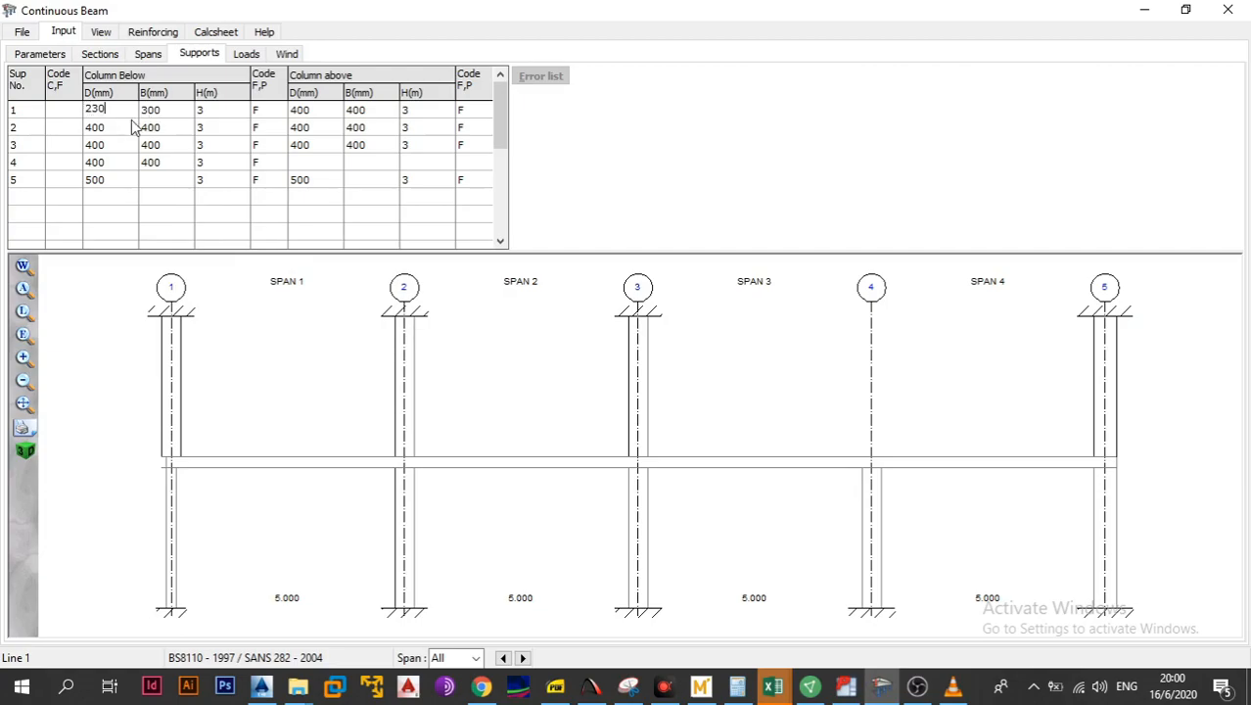
drag(129, 111, 149, 111)
key(ctrl+c)
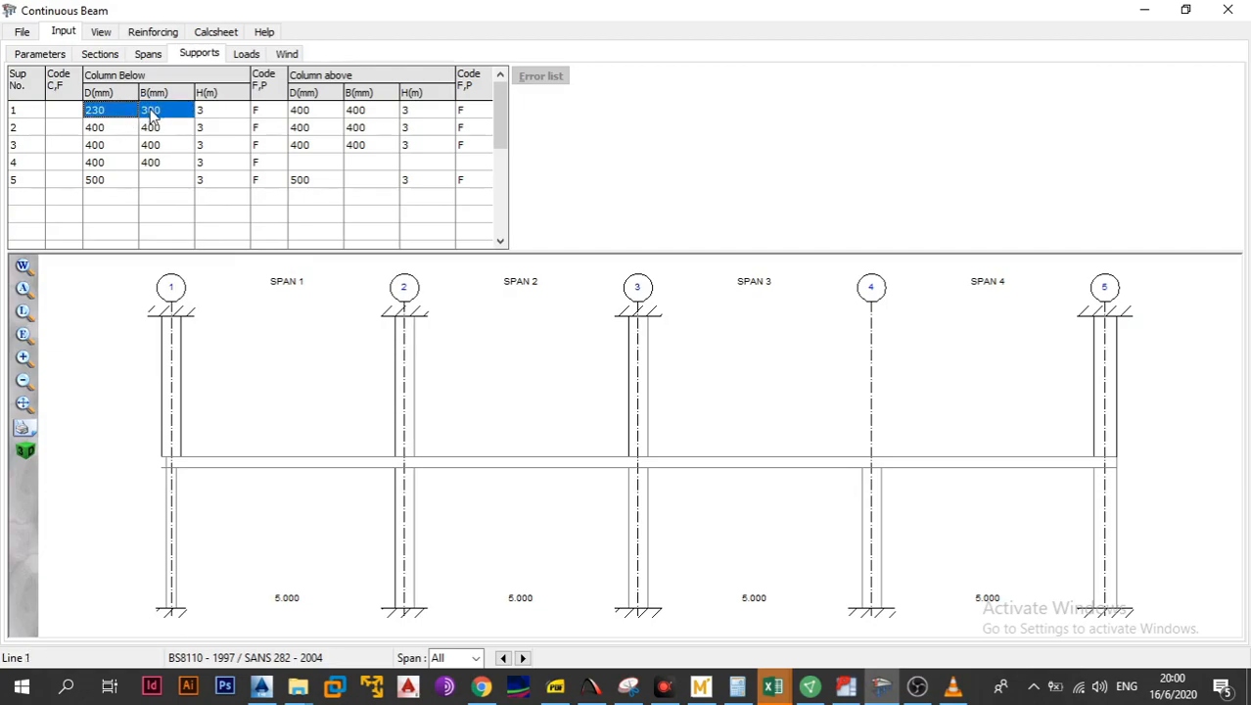
click(120, 133)
key(ctrl+v)
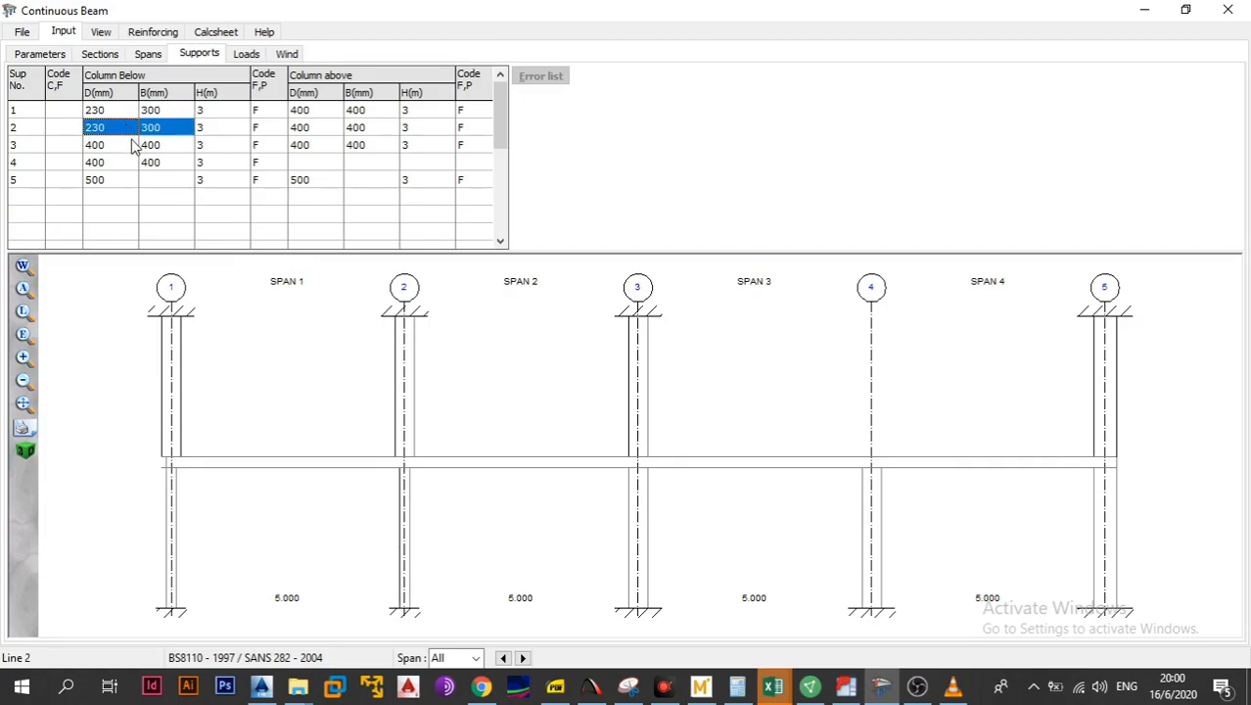
click(140, 145)
key(ctrl+v)
click(130, 165)
key(ctrl+v)
click(131, 180)
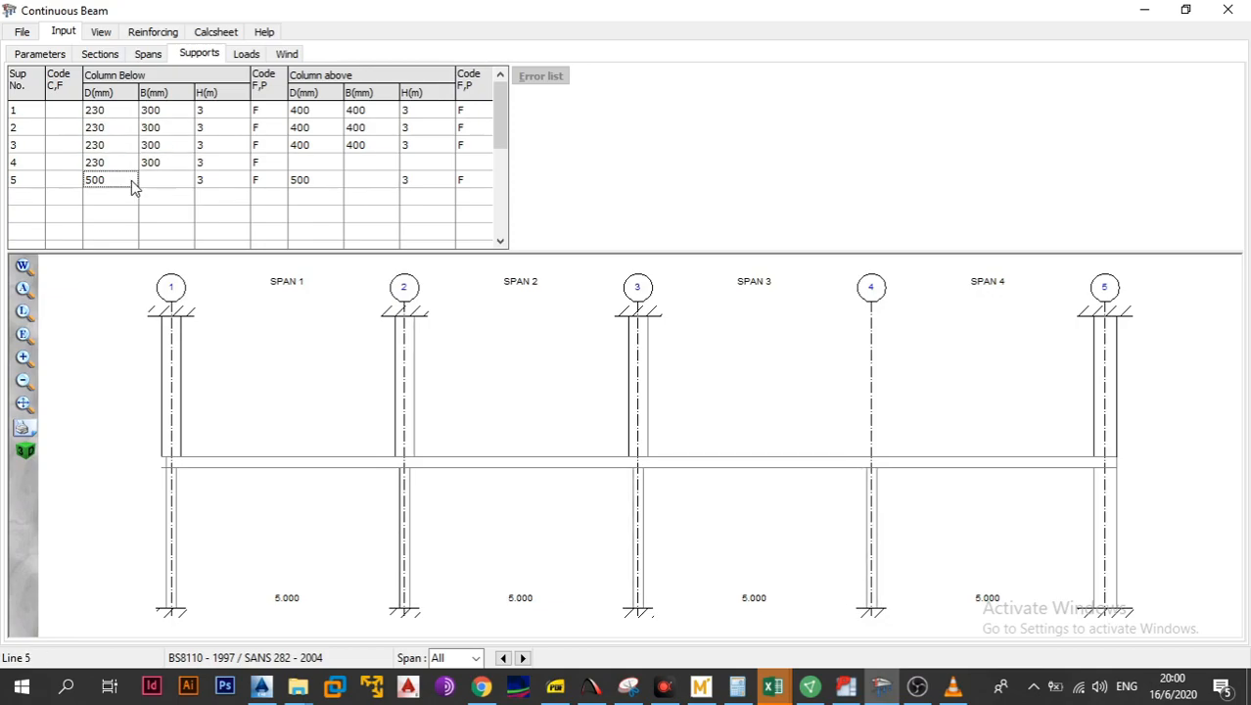
key(ctrl+v)
Paste the copied 230 by 300 mm size into the columns above supports 1 to 5
click(317, 113)
key(ctrl+v)
click(326, 132)
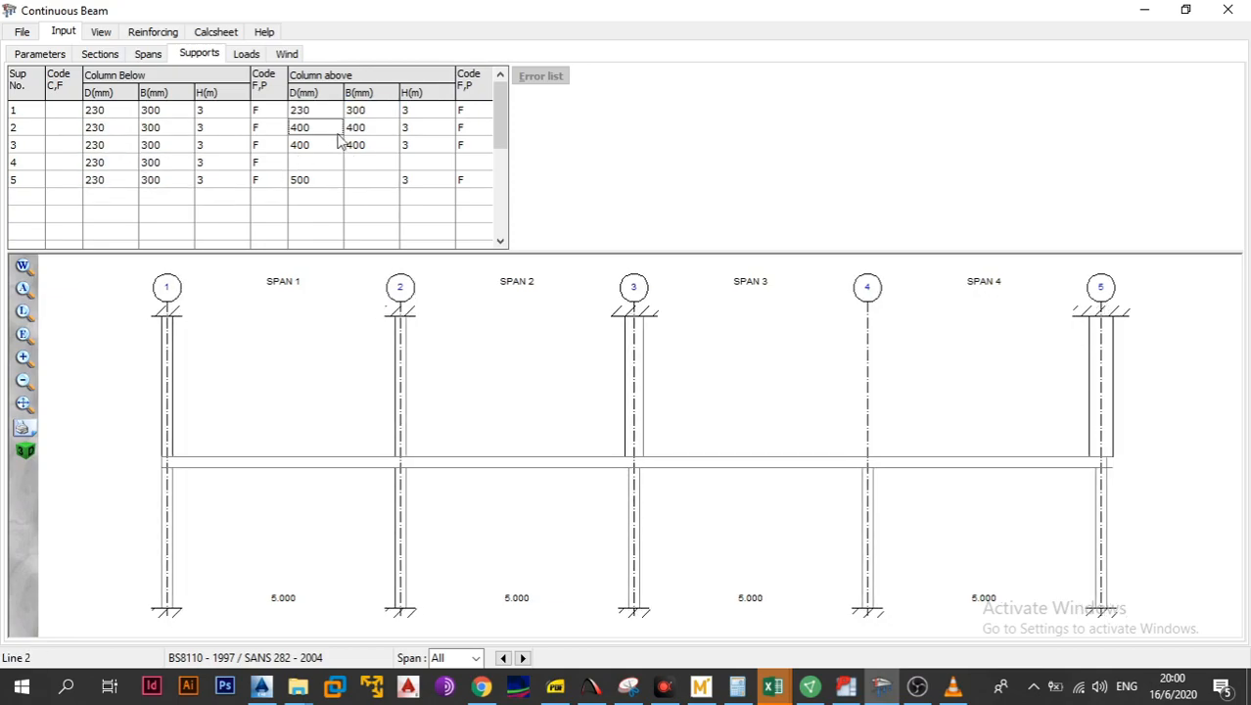
key(ctrl+v)
click(331, 147)
key(ctrl+v)
click(327, 164)
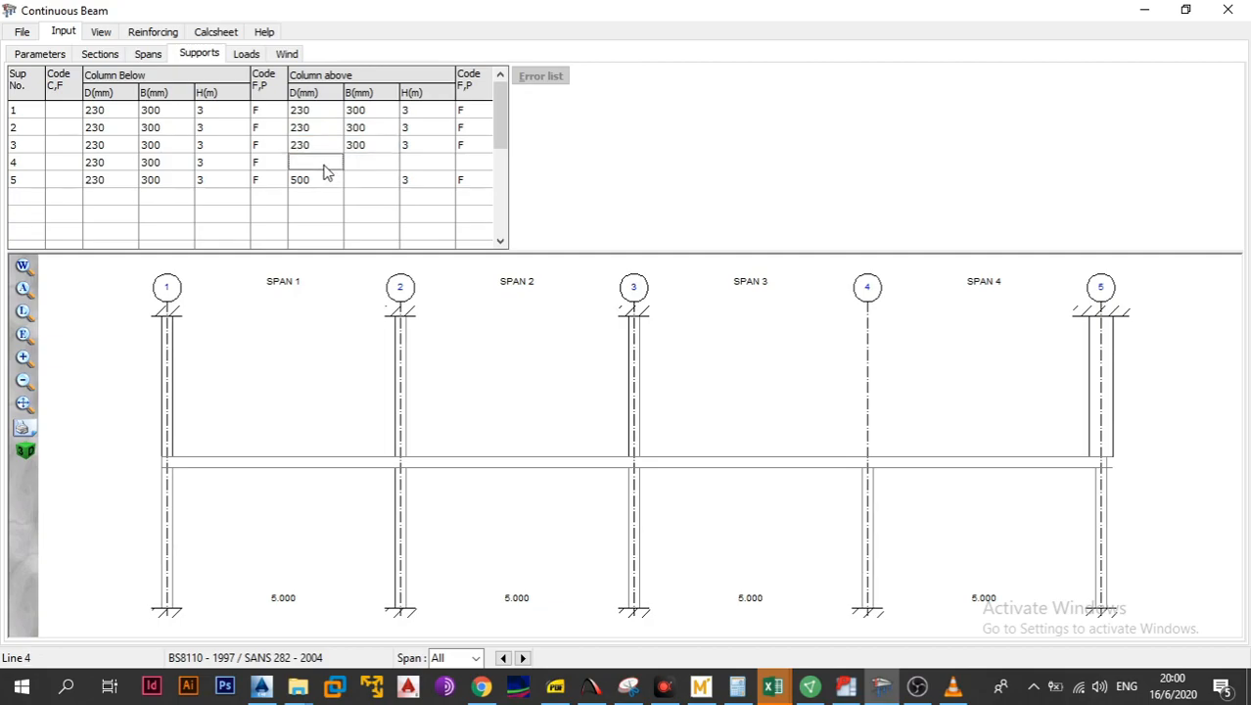
key(ctrl+v)
click(331, 182)
key(ctrl+v)
click(358, 185)
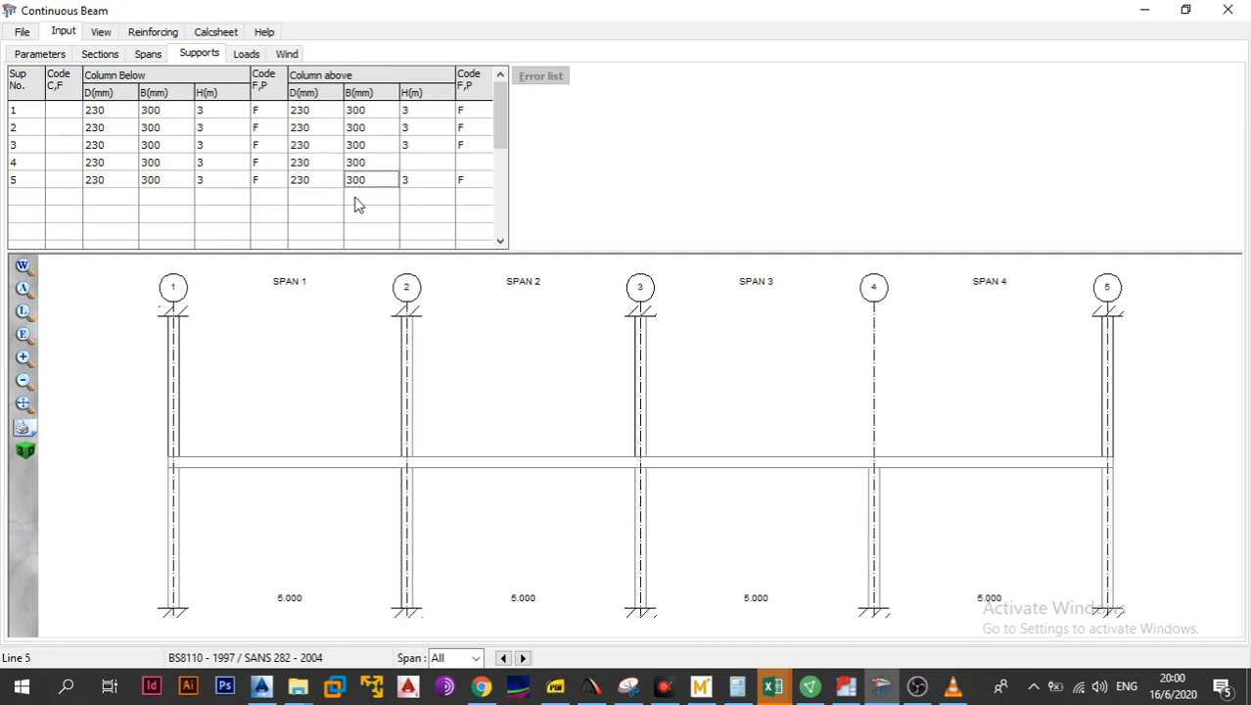
Clear the F fixity codes of the columns below and above all five supports
click(409, 162)
drag(261, 117, 260, 186)
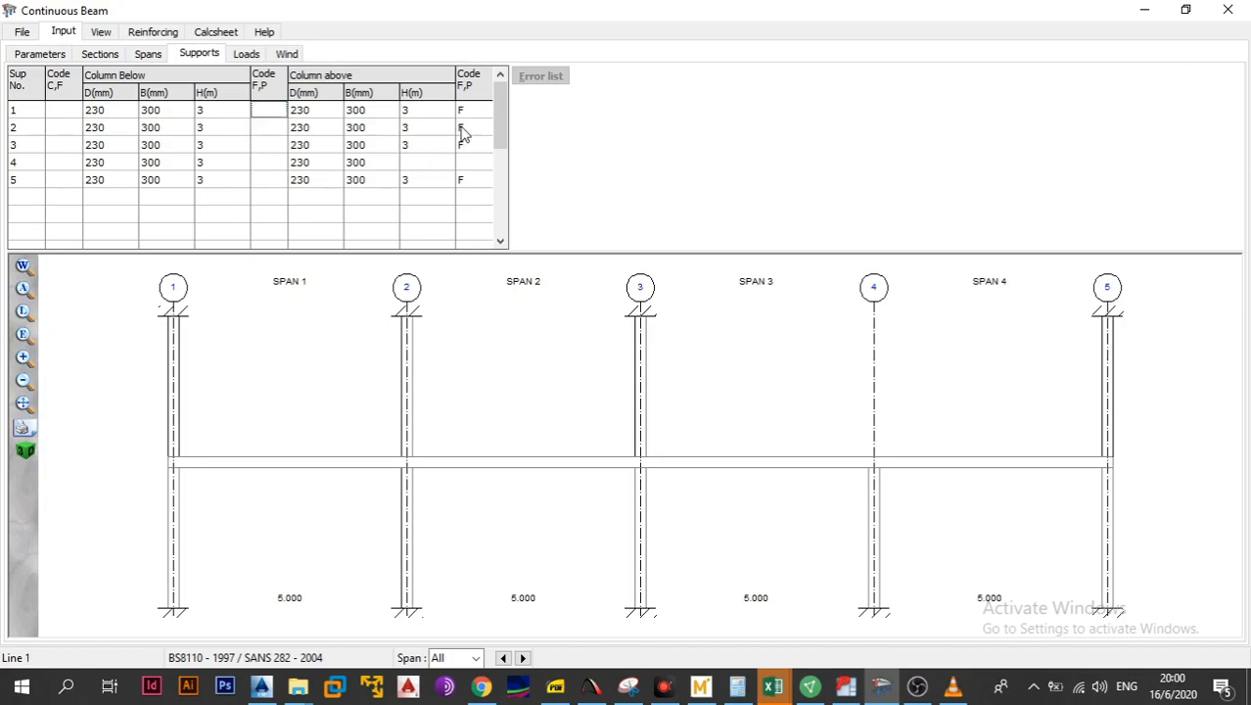
drag(473, 115, 486, 192)
key(Delete)
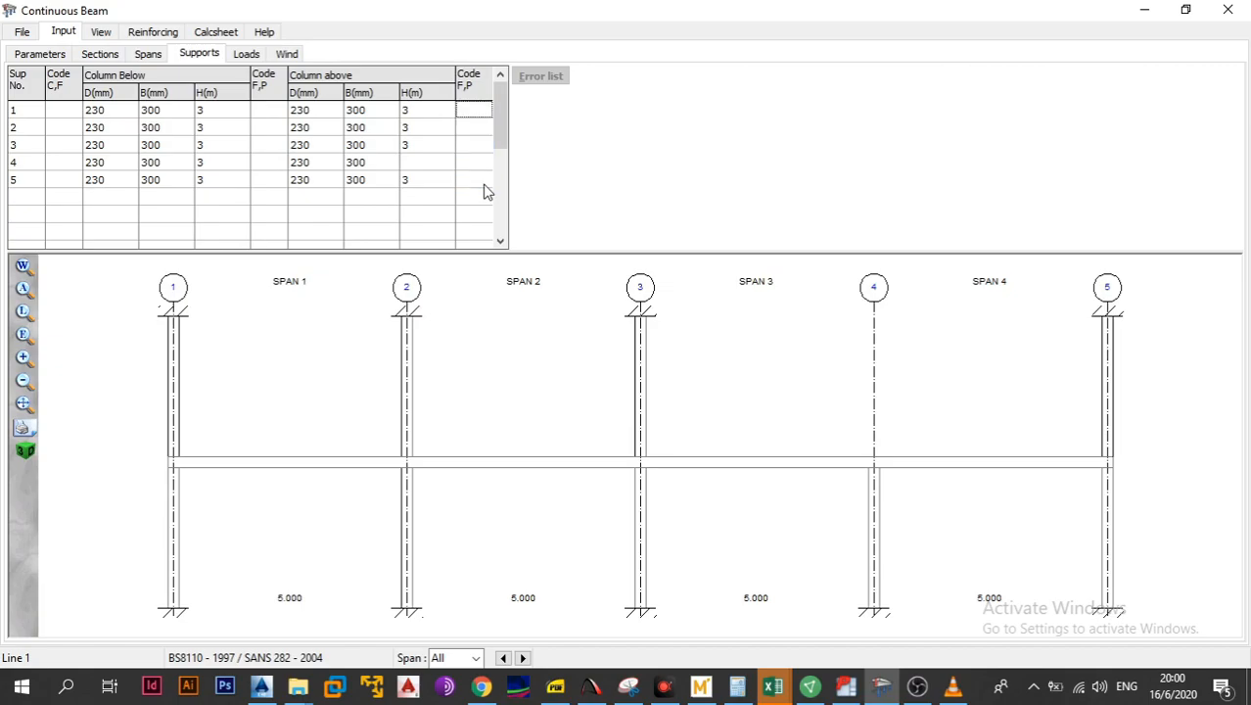
Delete the heights H of the columns above and below all five supports
drag(425, 113, 424, 186)
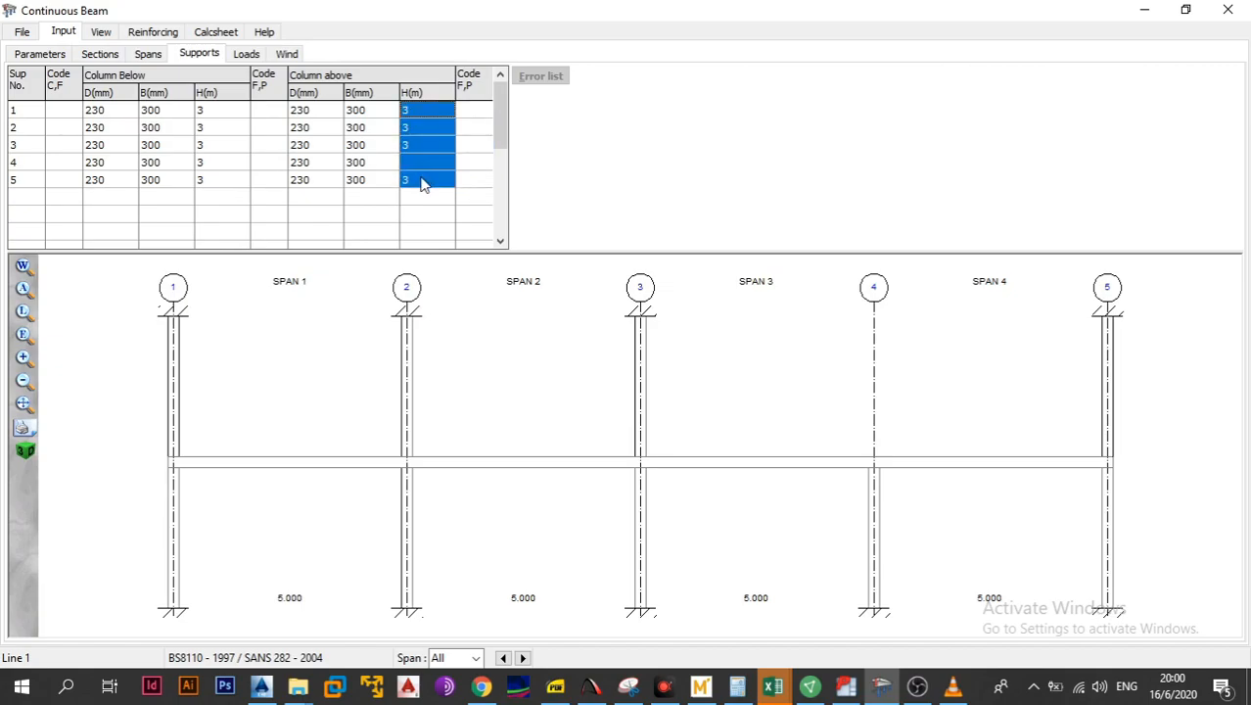
key(Delete)
drag(233, 111, 232, 188)
key(Delete)
click(201, 199)
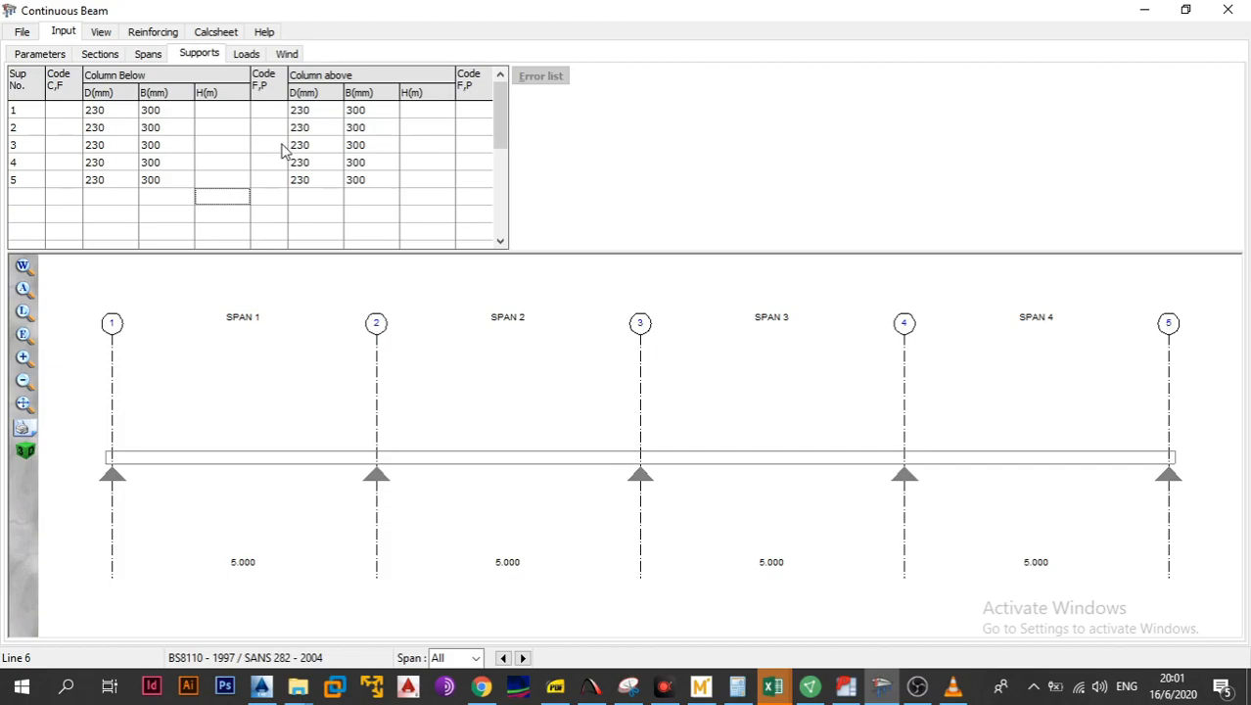
Open the beam's load table and search Windows for Excel
click(244, 61)
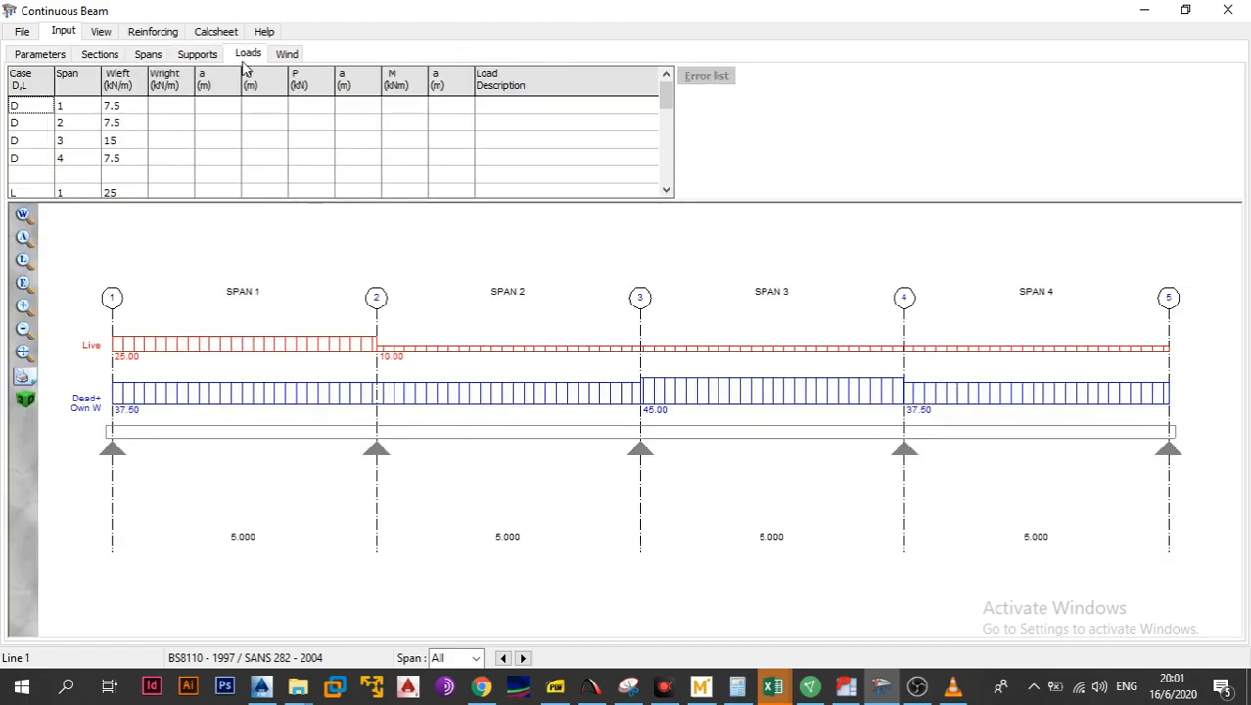
click(205, 144)
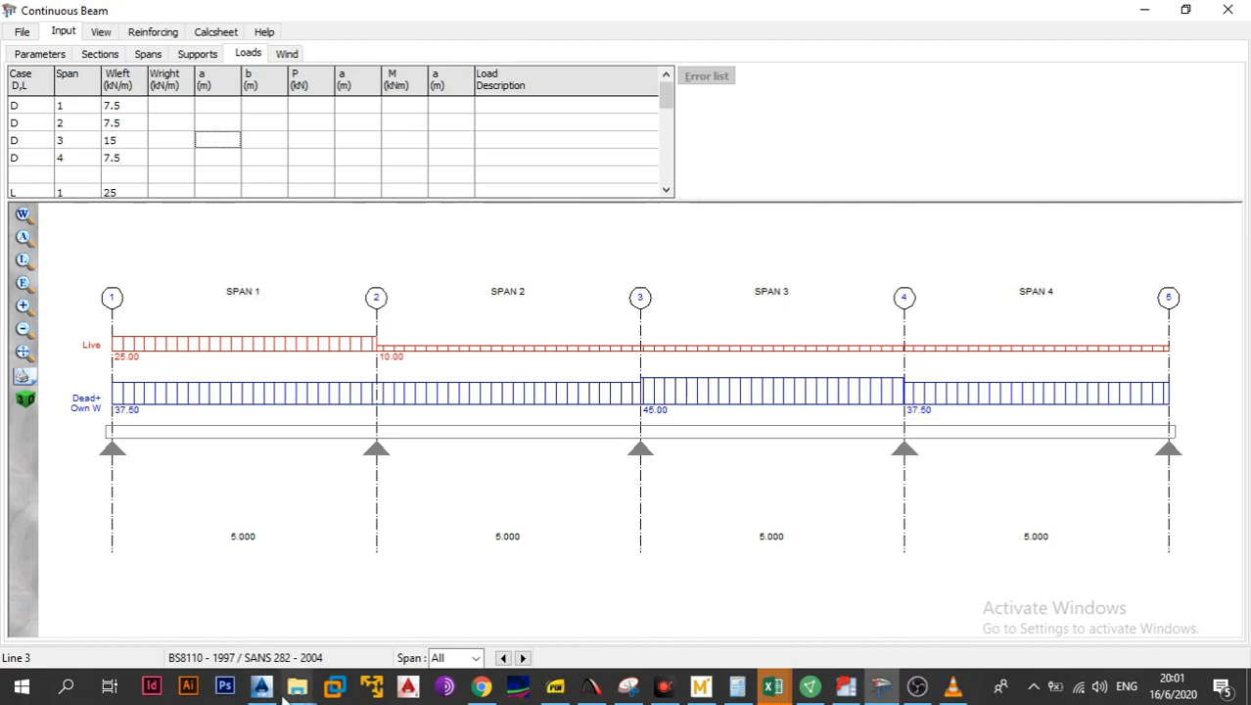
click(66, 687)
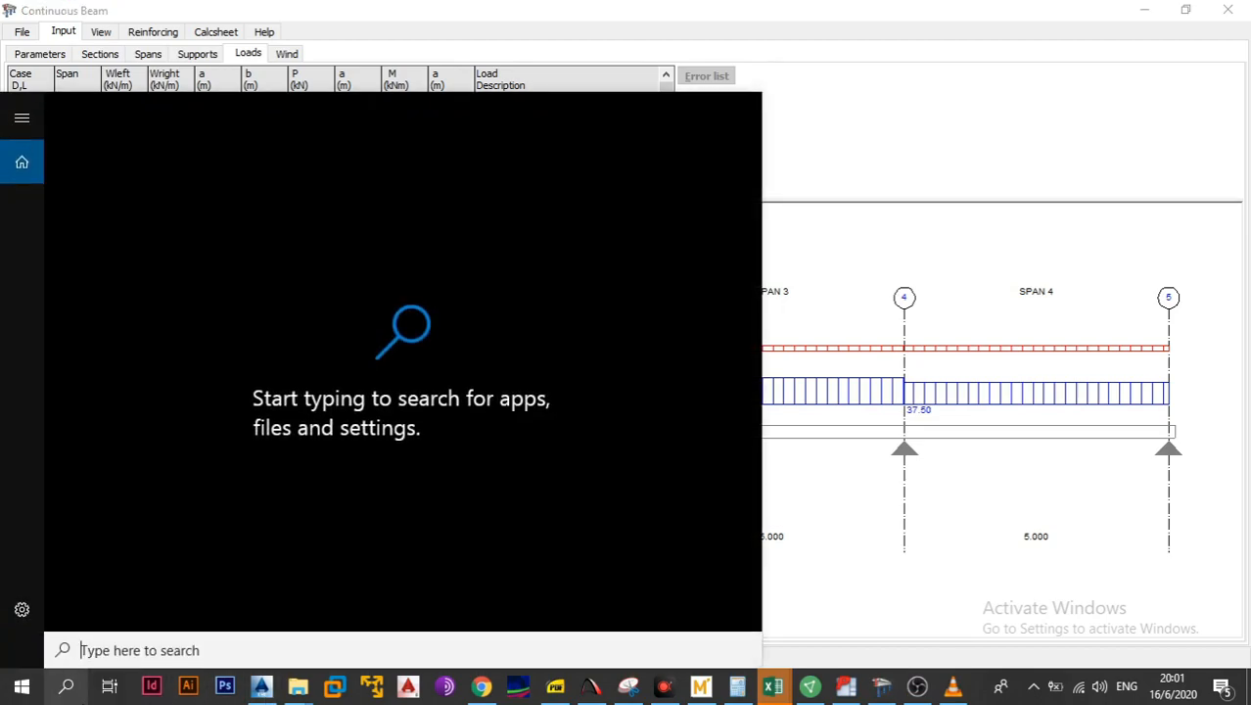
click(78, 691)
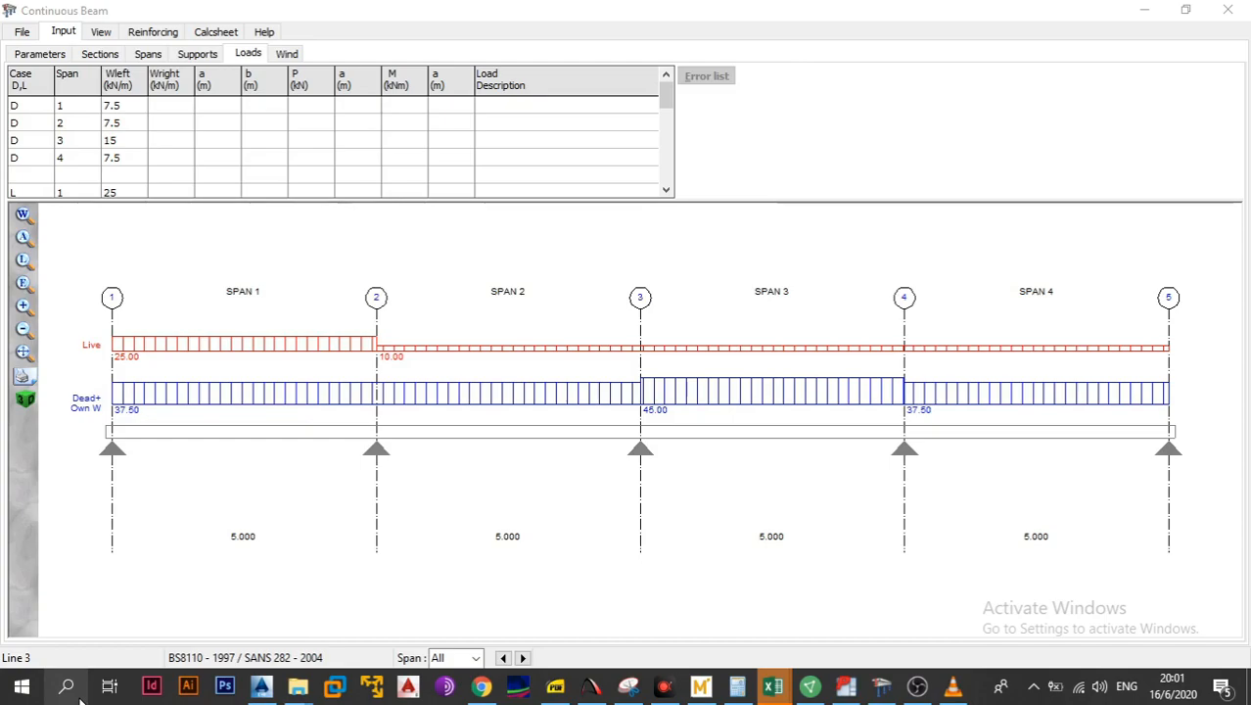
click(80, 692)
text(E)
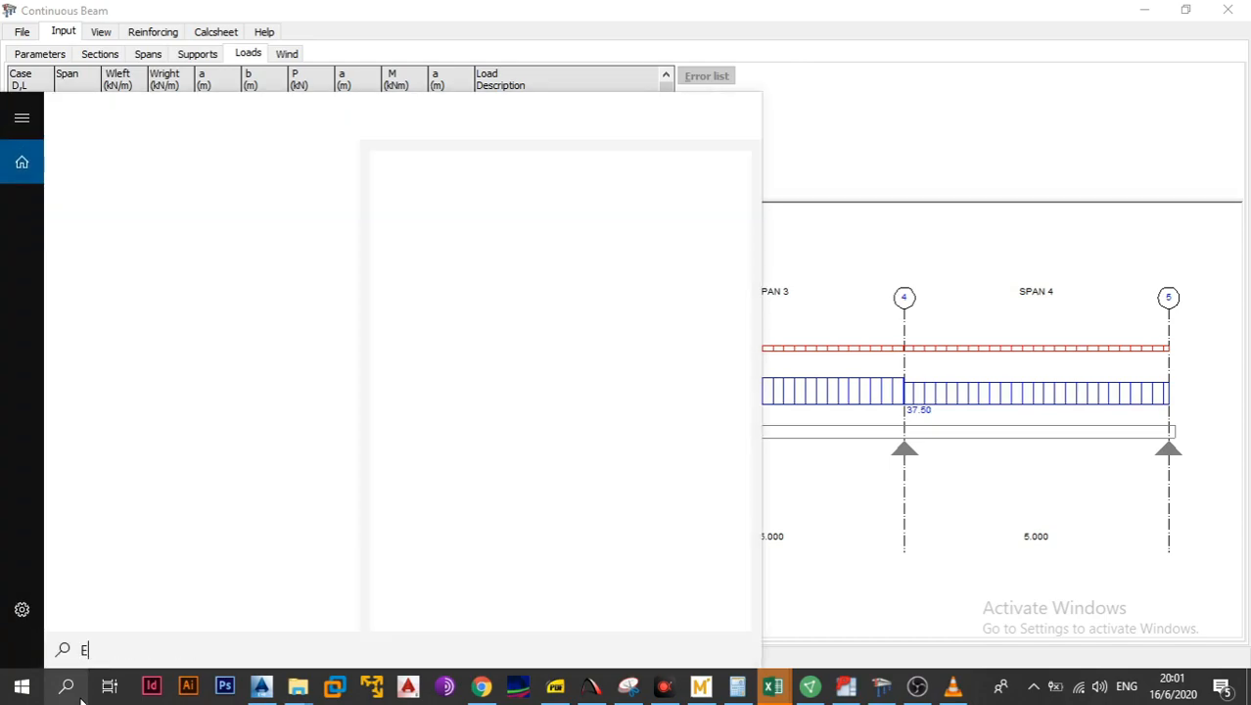
text(XCE)
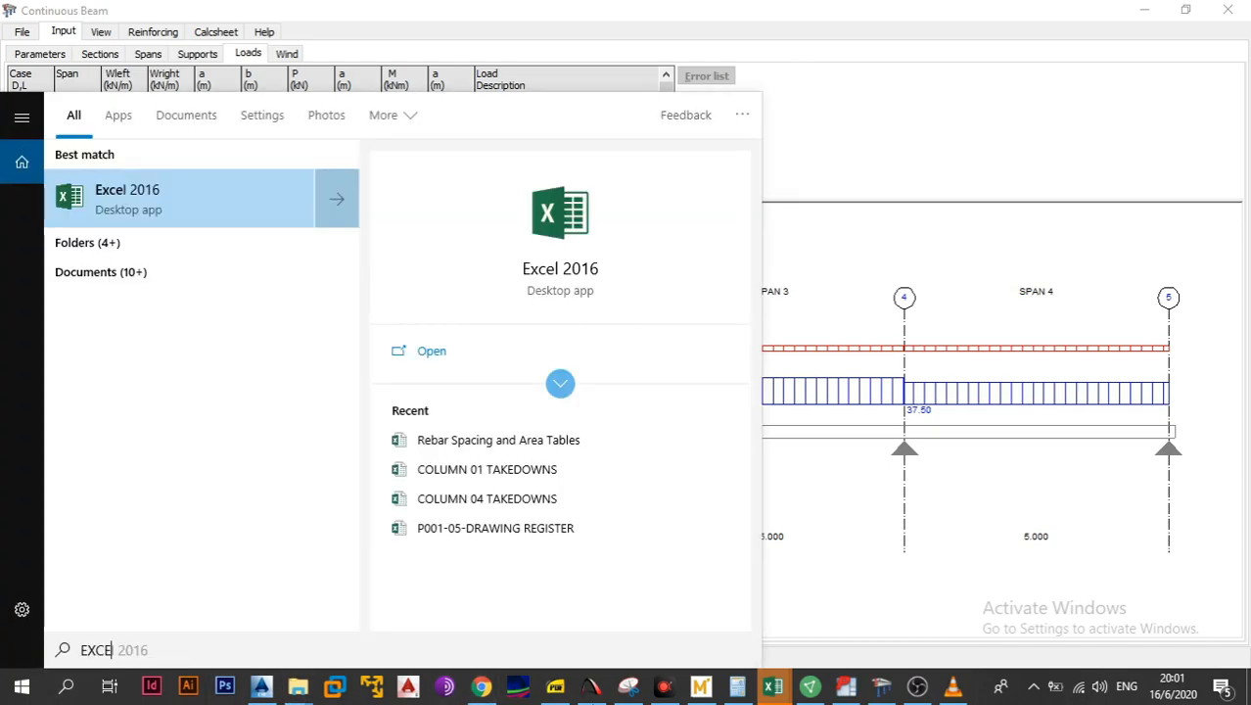
Switch to Excel, cancel the prompt to save COLUMN 01 TAKEDOWNS, and create a new blank workbook
click(773, 687)
click(741, 616)
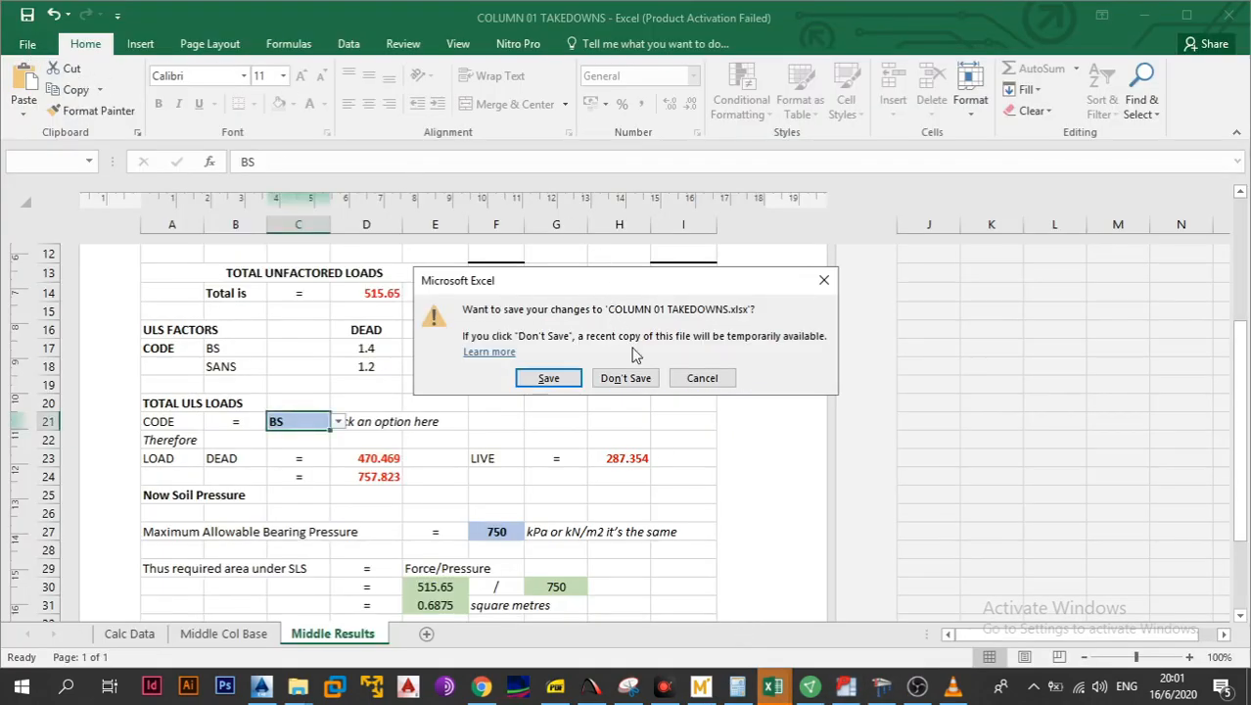
click(690, 378)
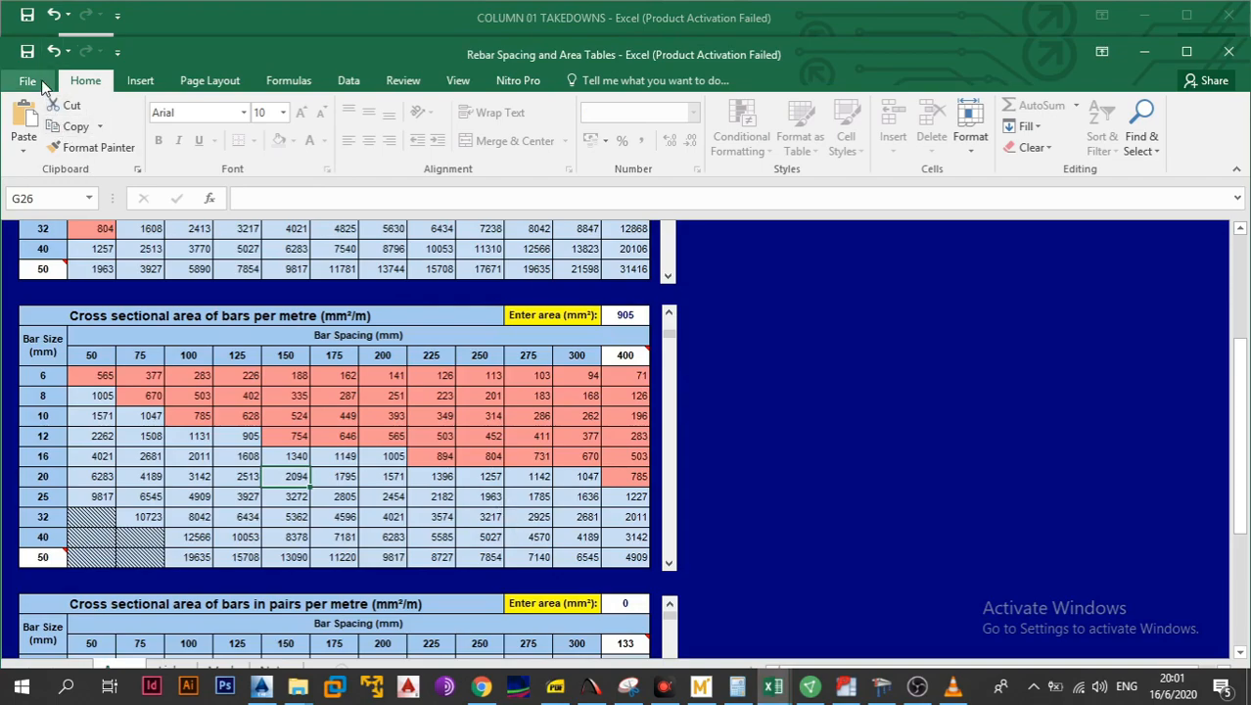
click(41, 84)
click(62, 161)
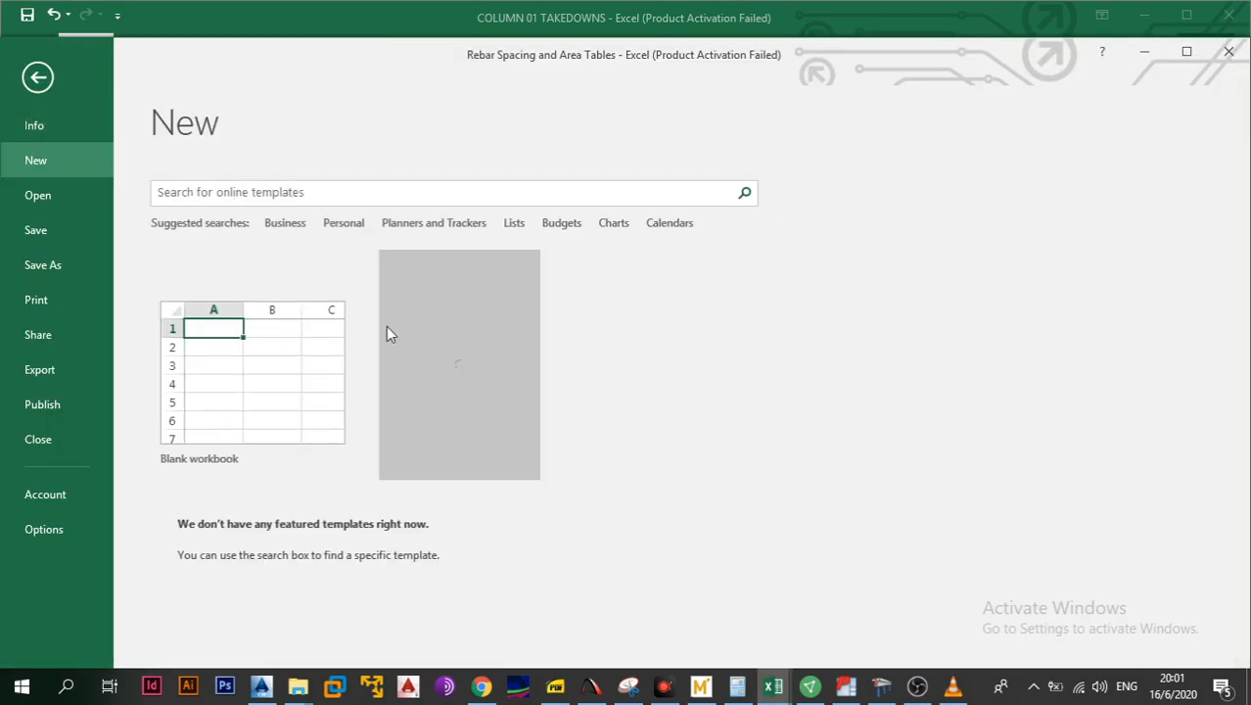
click(270, 376)
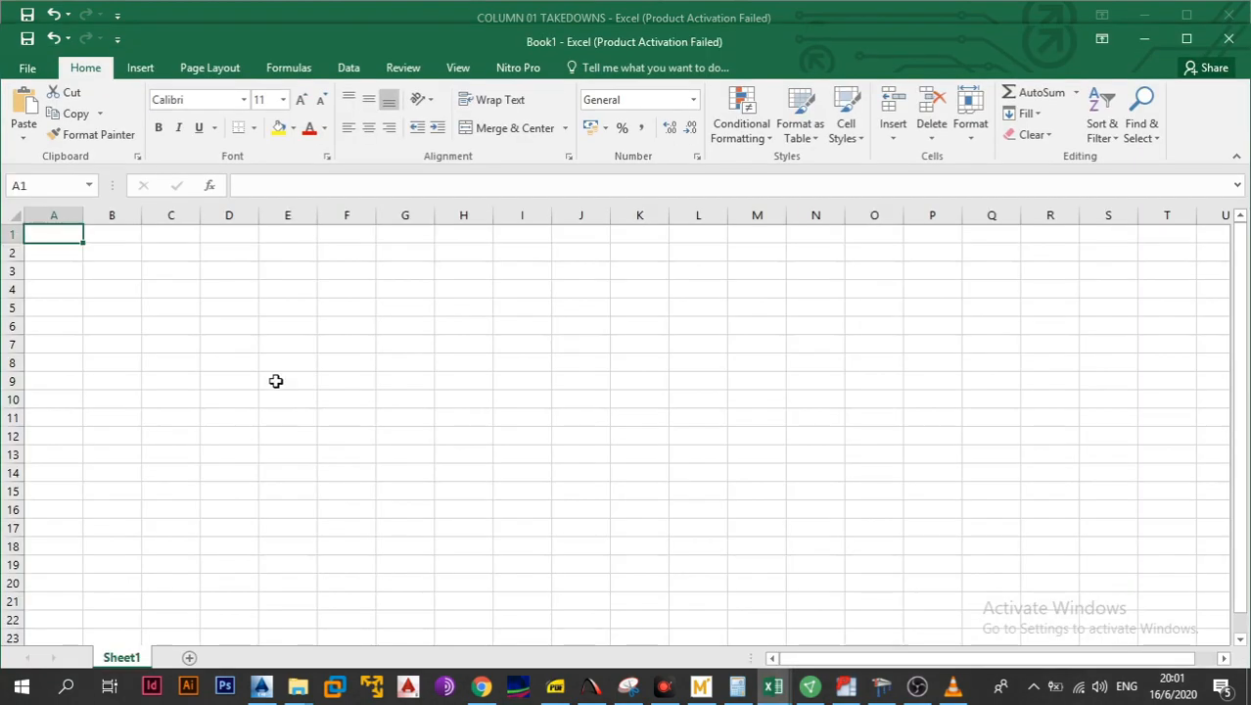
Enter the row label Dead in E4 and the heading thickness in G3 with the value 250 in G4
click(293, 304)
click(292, 290)
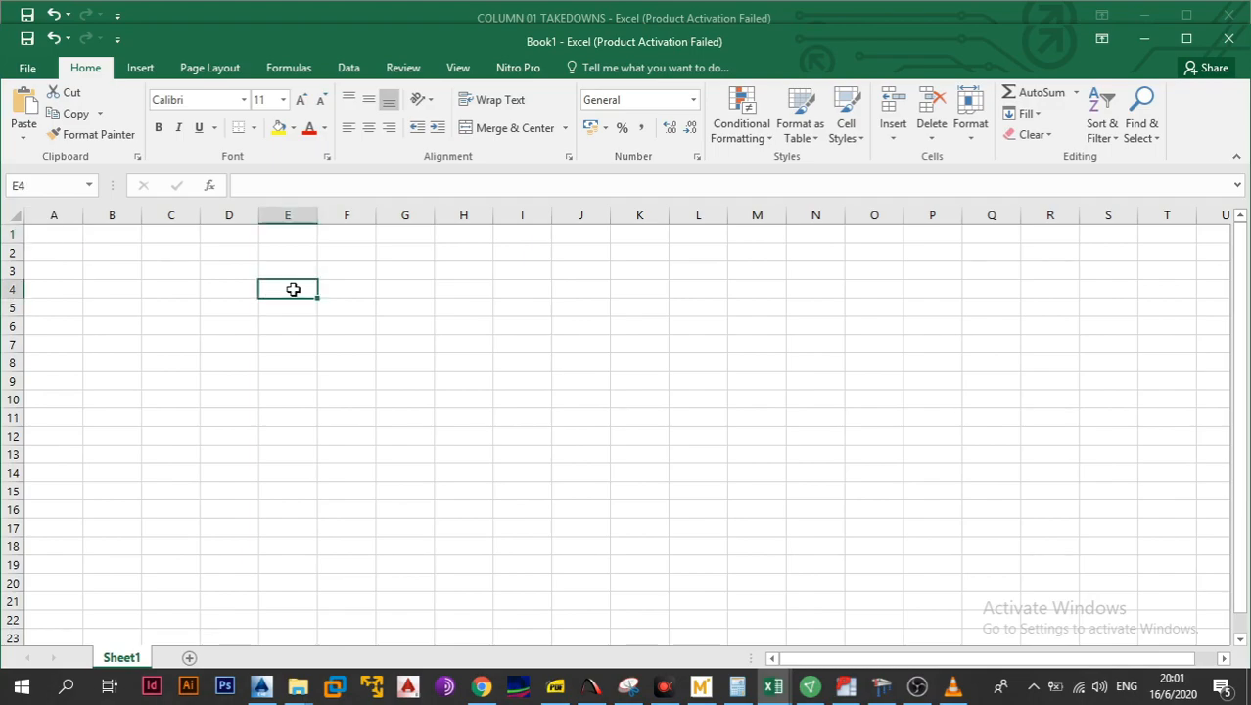
text(Dead)
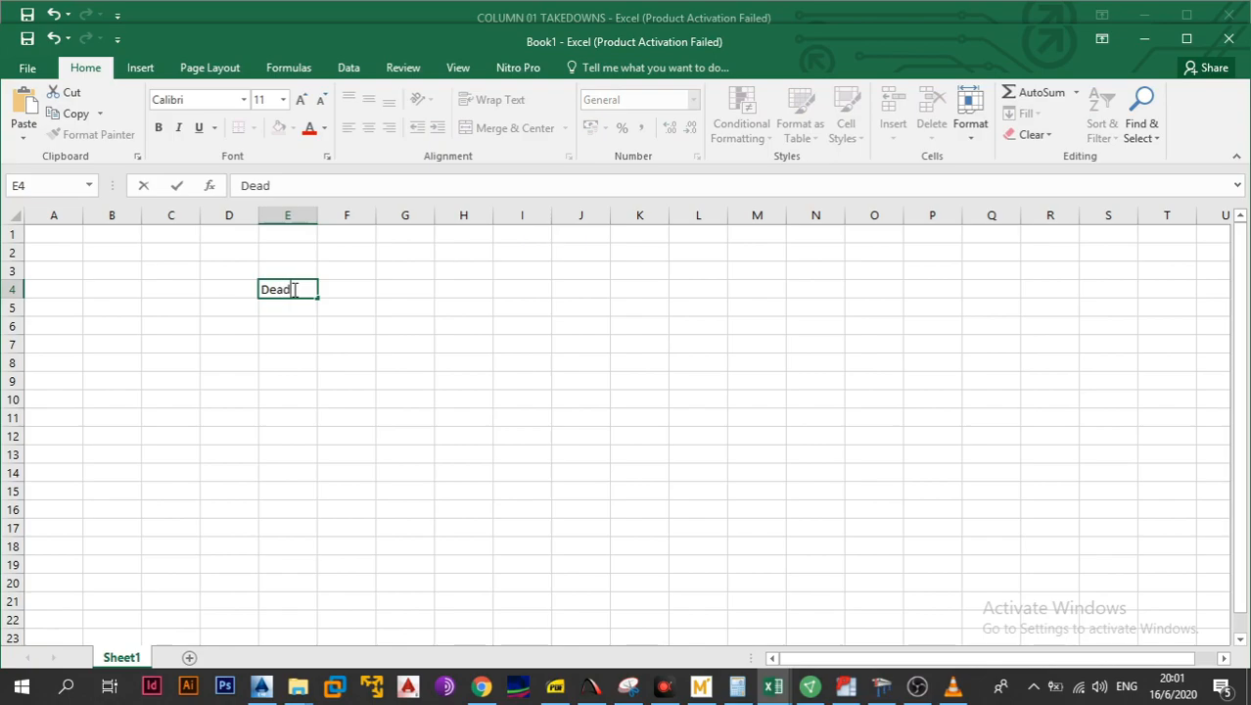
click(395, 360)
click(405, 268)
text(thickness)
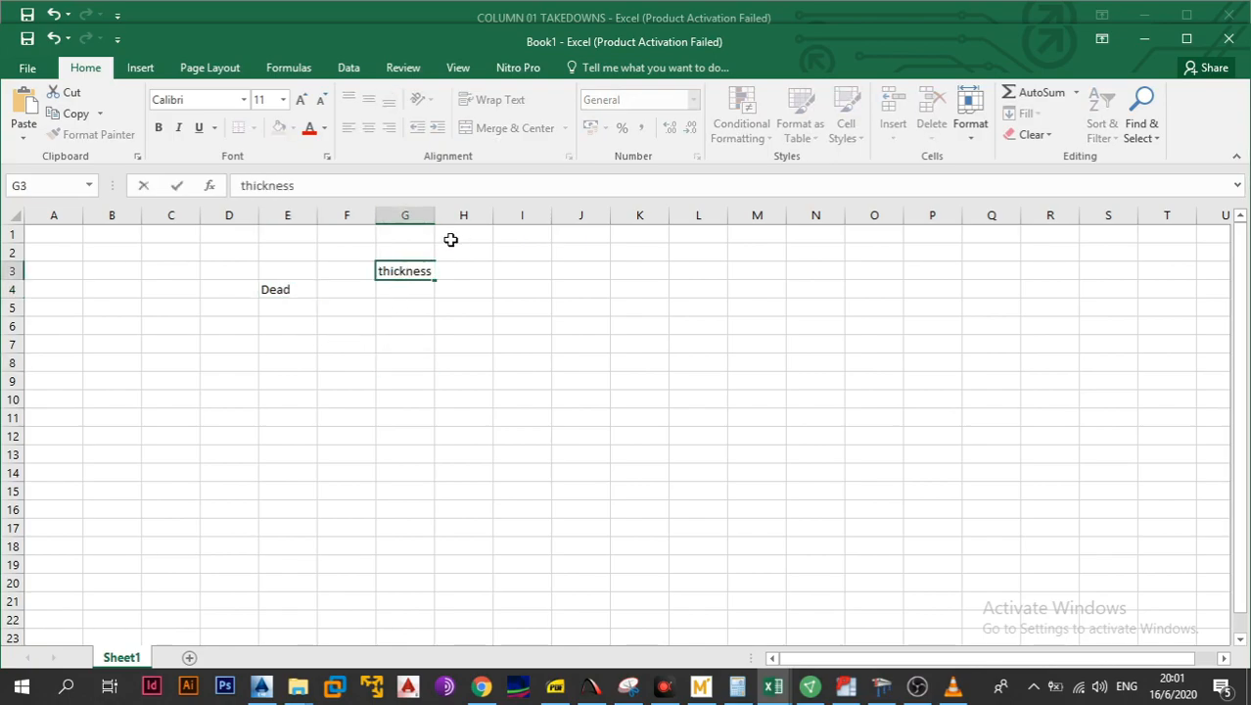
click(403, 292)
text(250)
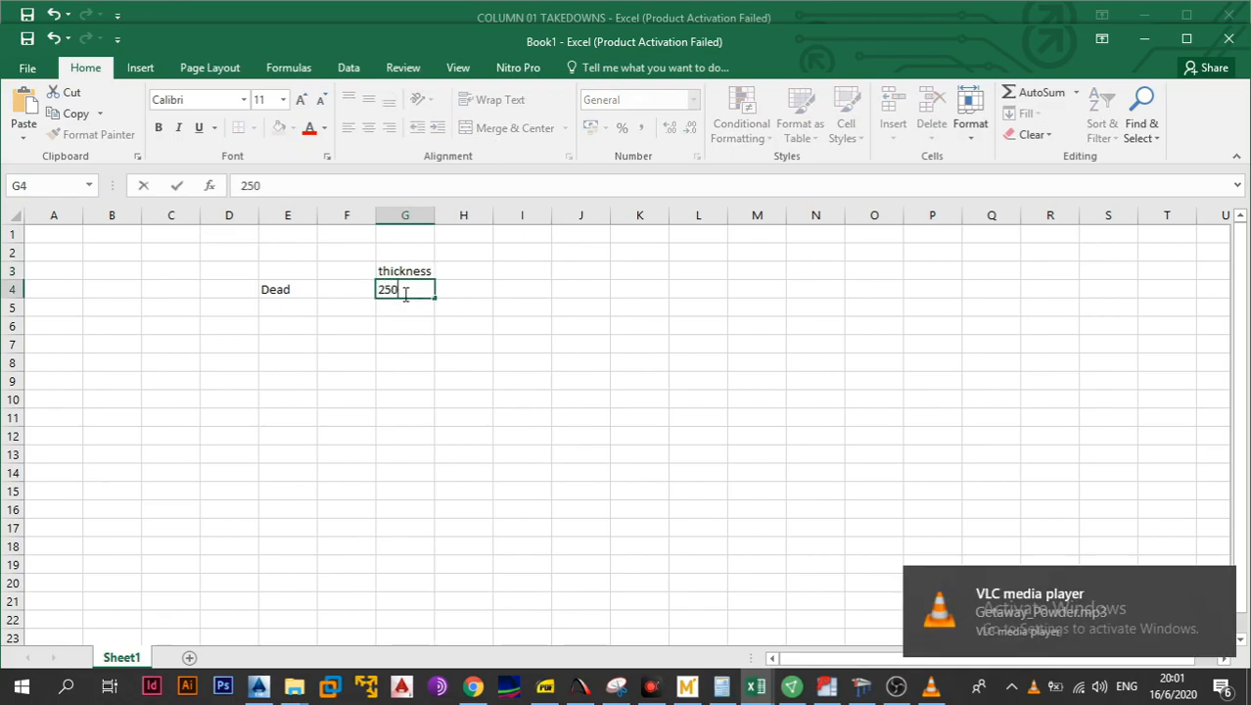
Enter the heading screed in H3 with the value 50 in H4
click(470, 274)
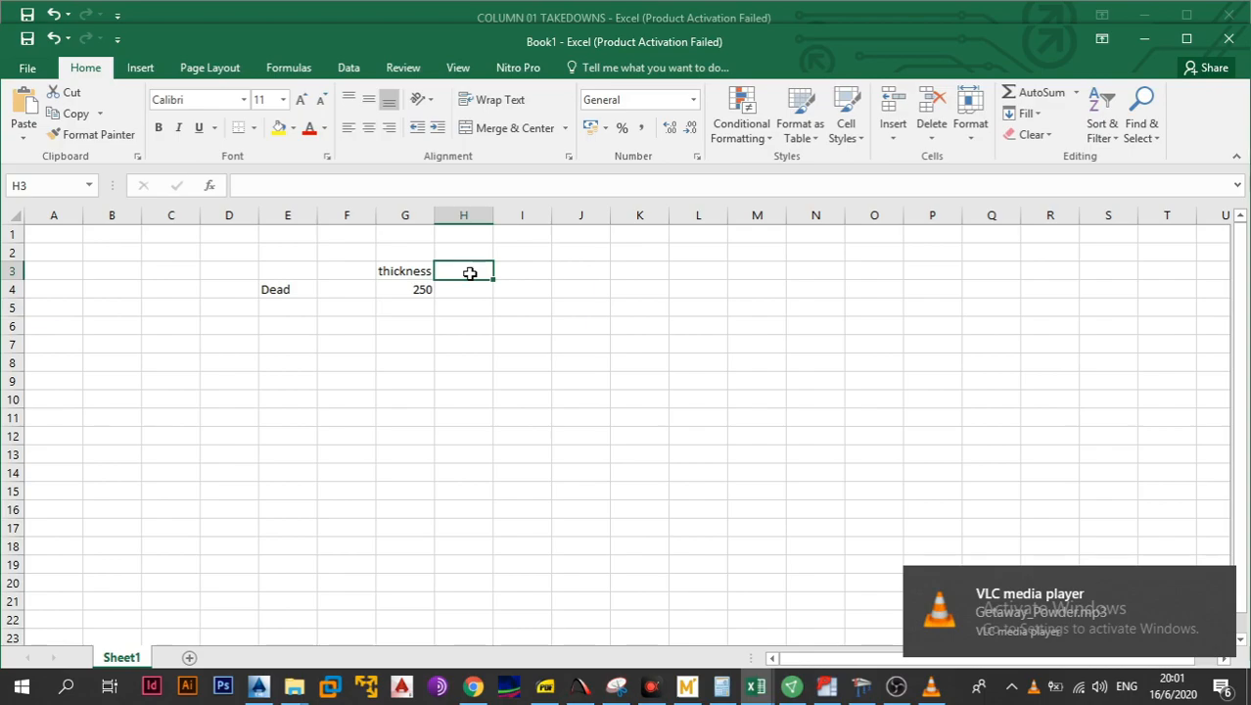
text(screed)
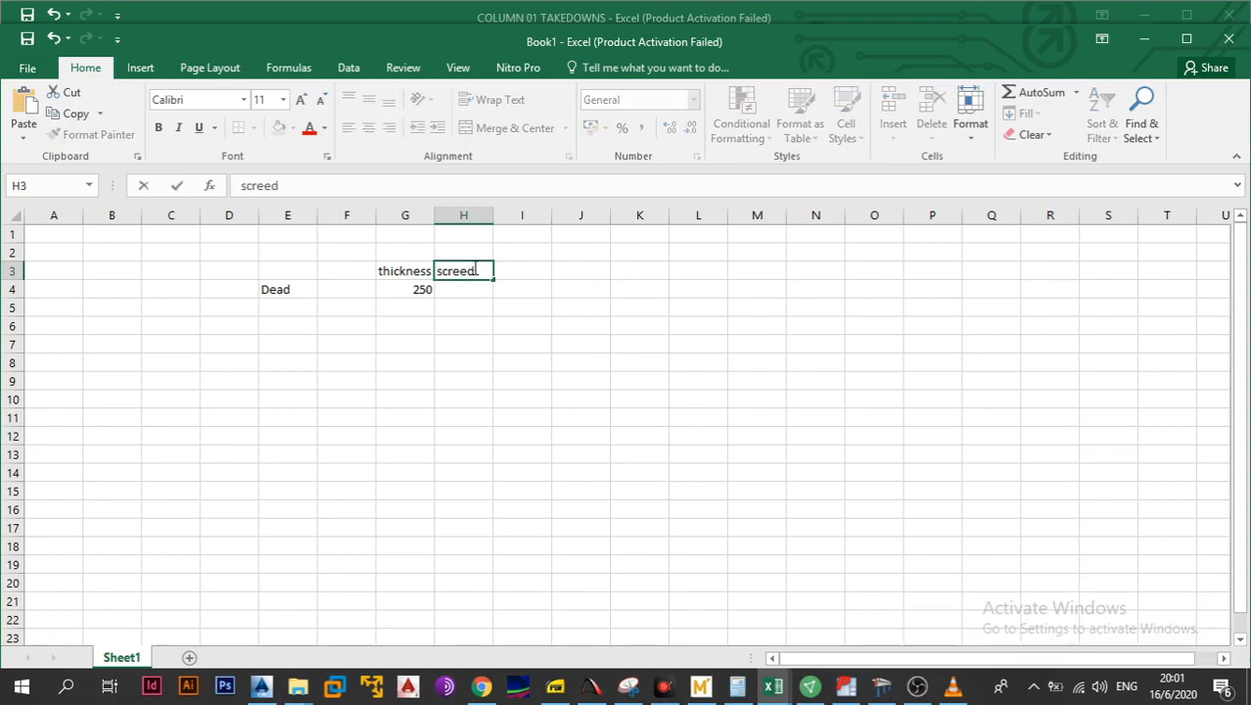
key(Return)
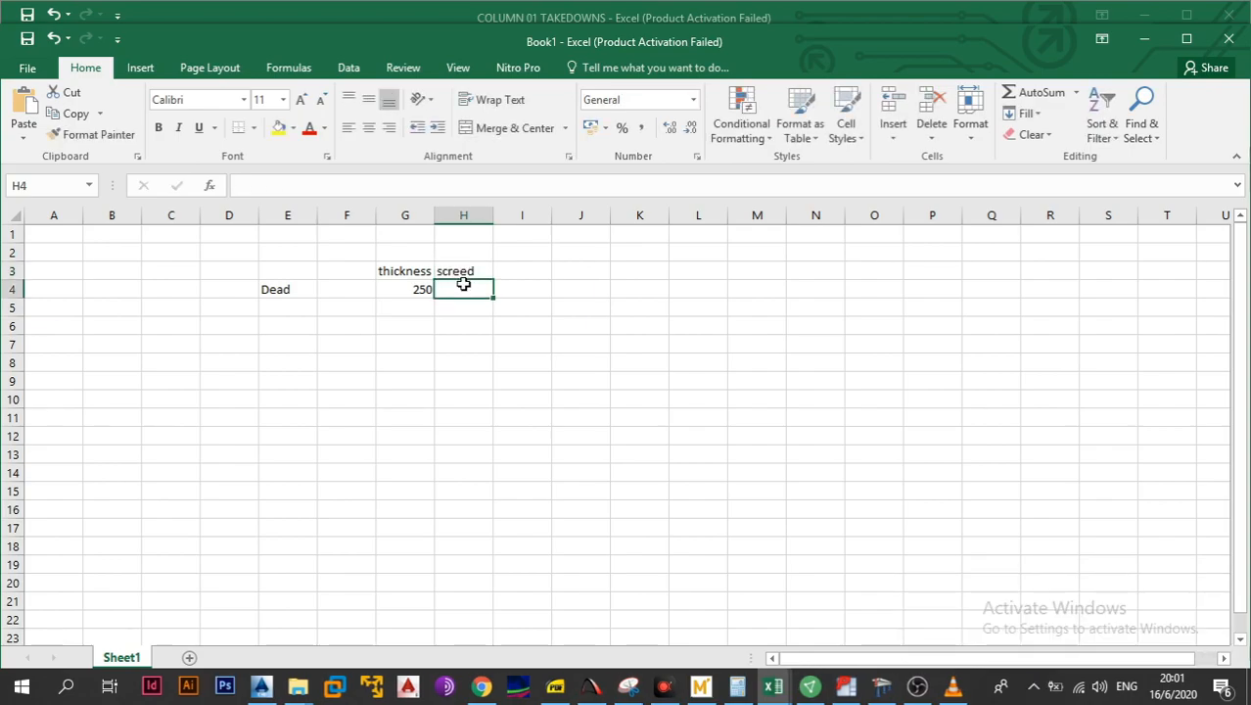
text(4)
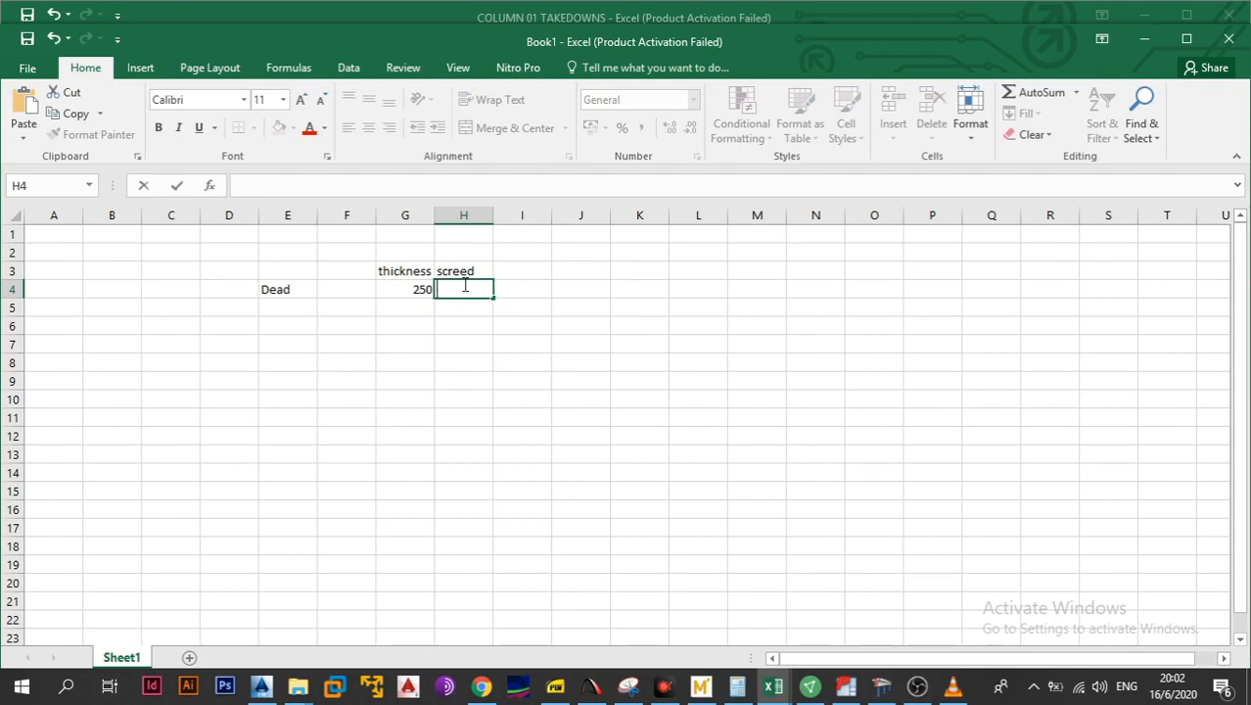
click(540, 337)
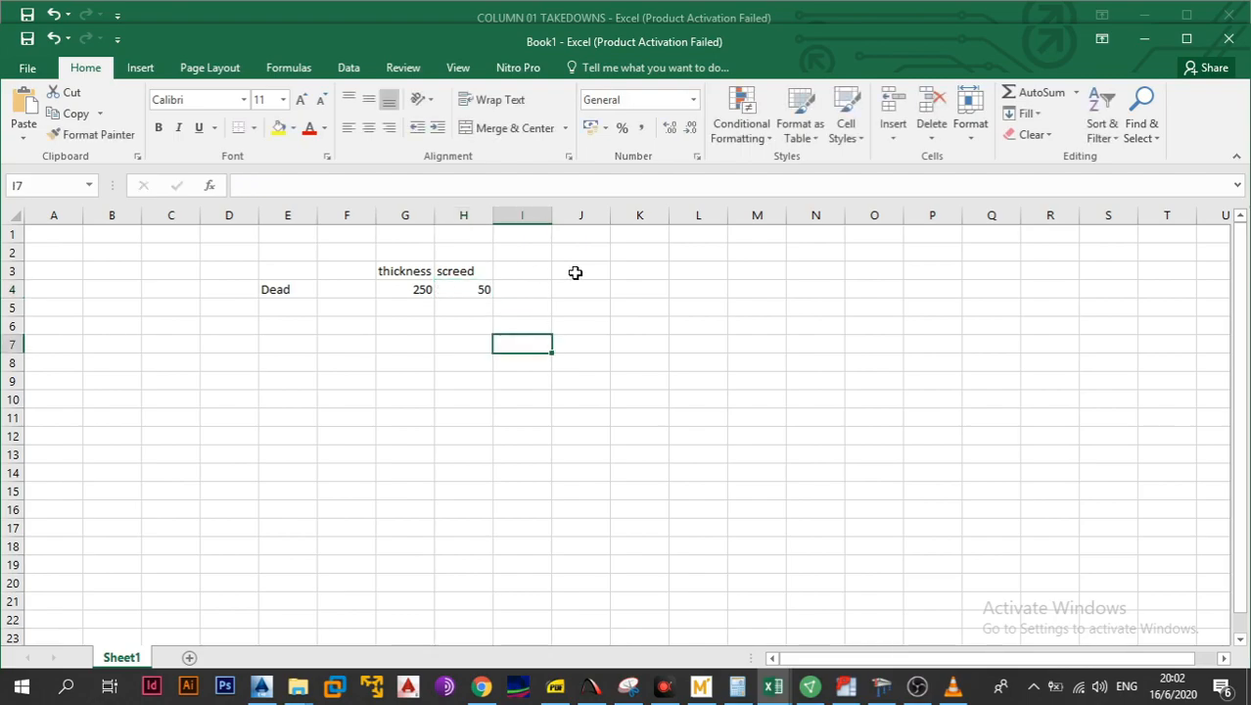
click(576, 272)
text(total)
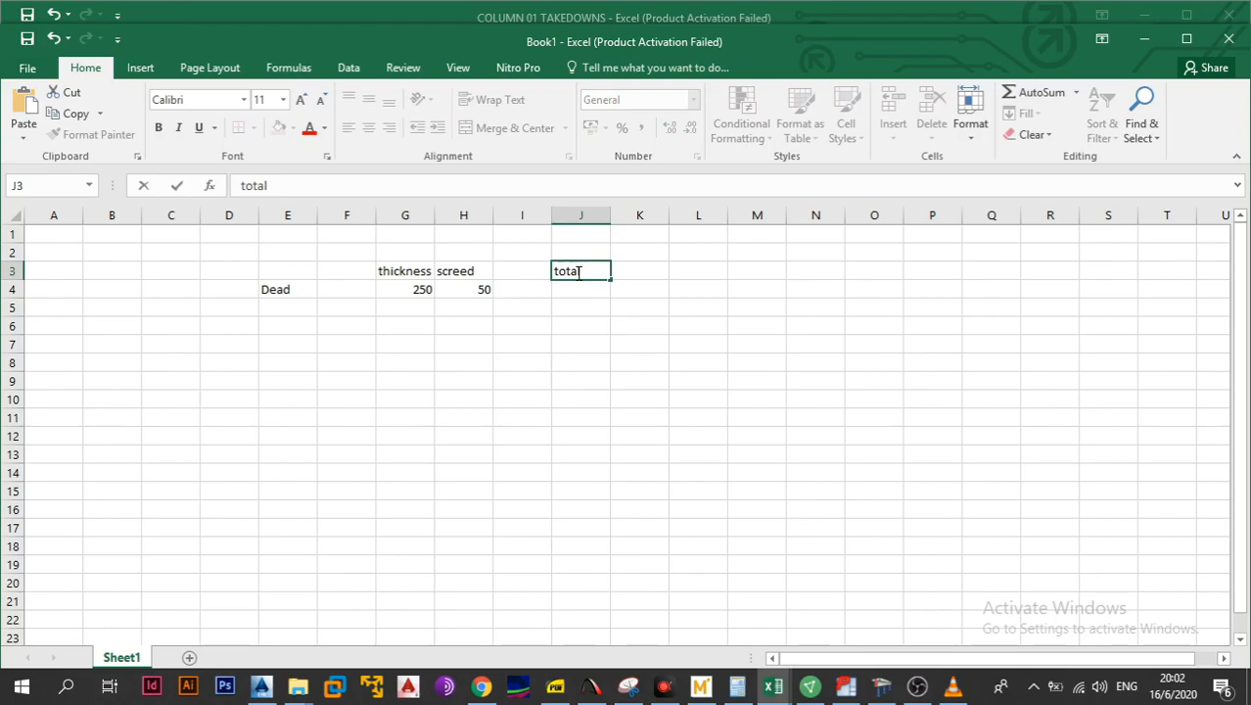
key(Return)
Enter the heading unit gamma of concrete in J3, wrapped and centred, with the value 24 in J4
click(577, 273)
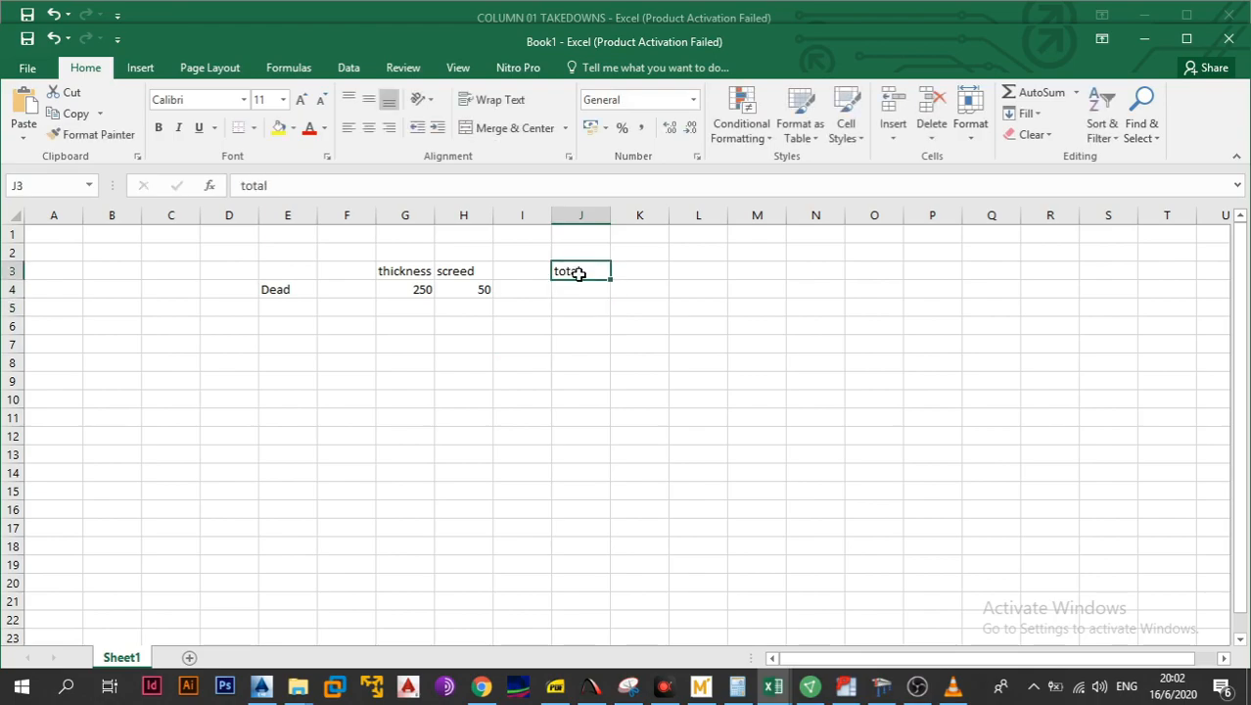
text(unit)
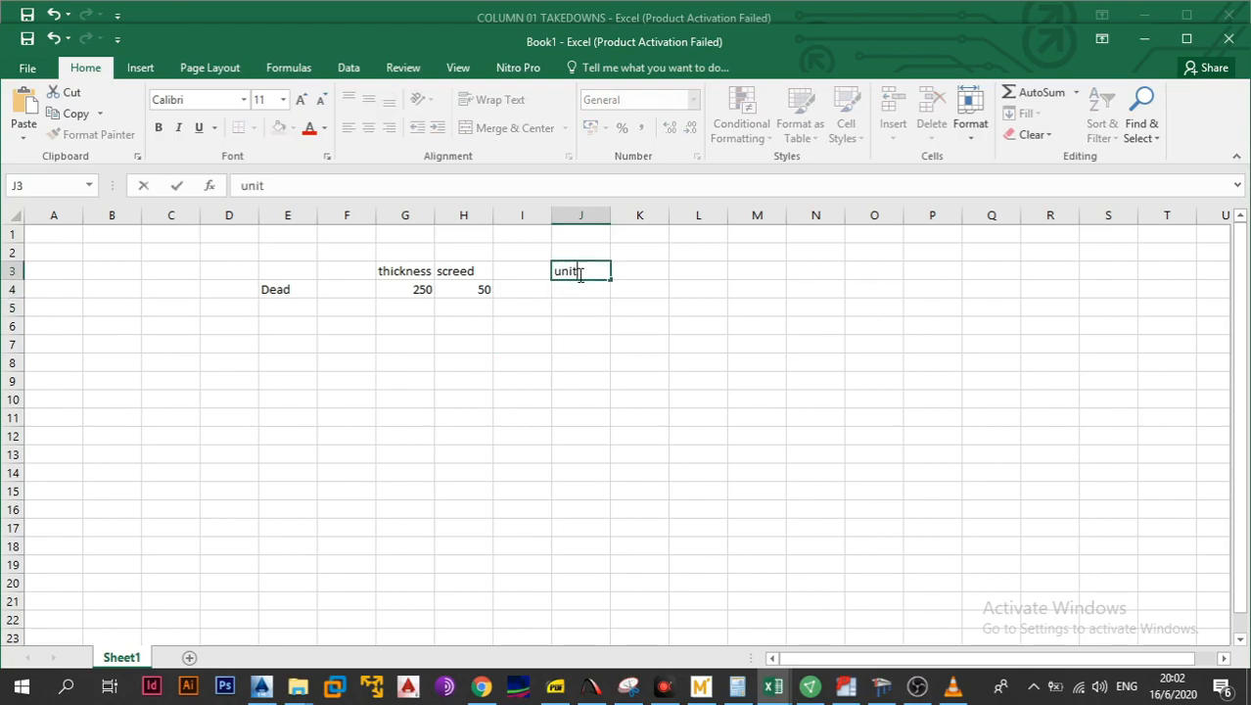
text( gamma)
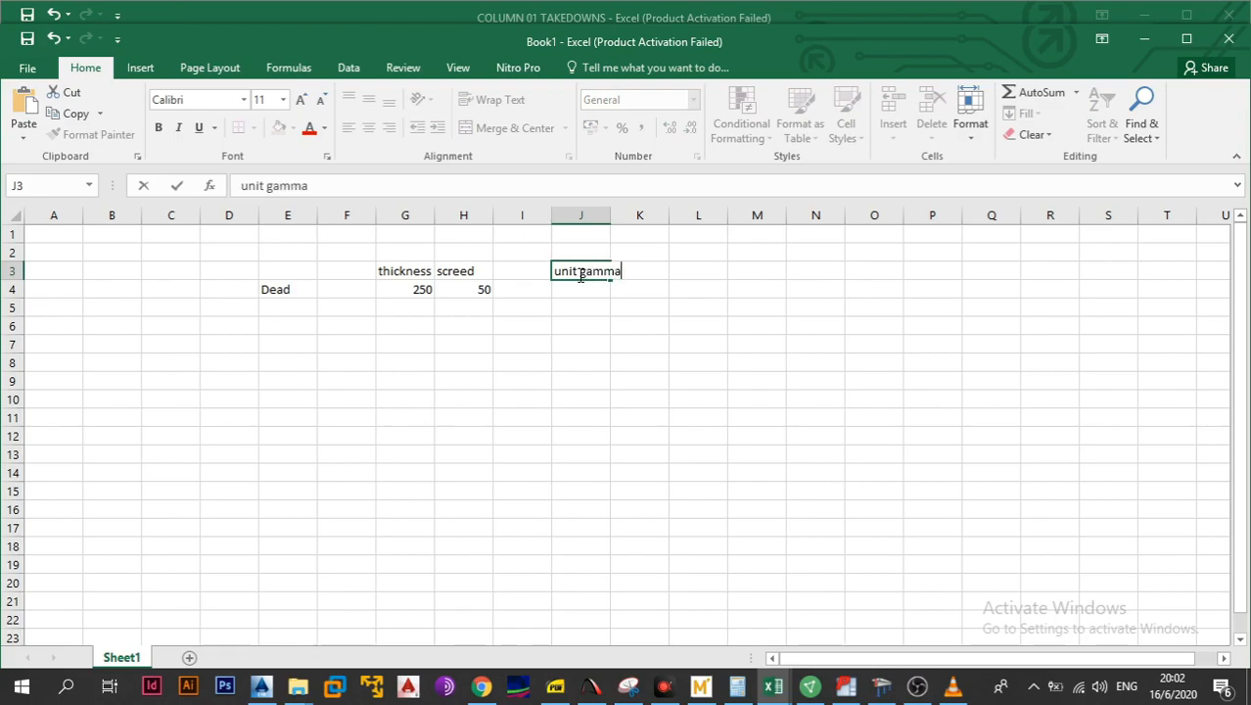
text( of concre)
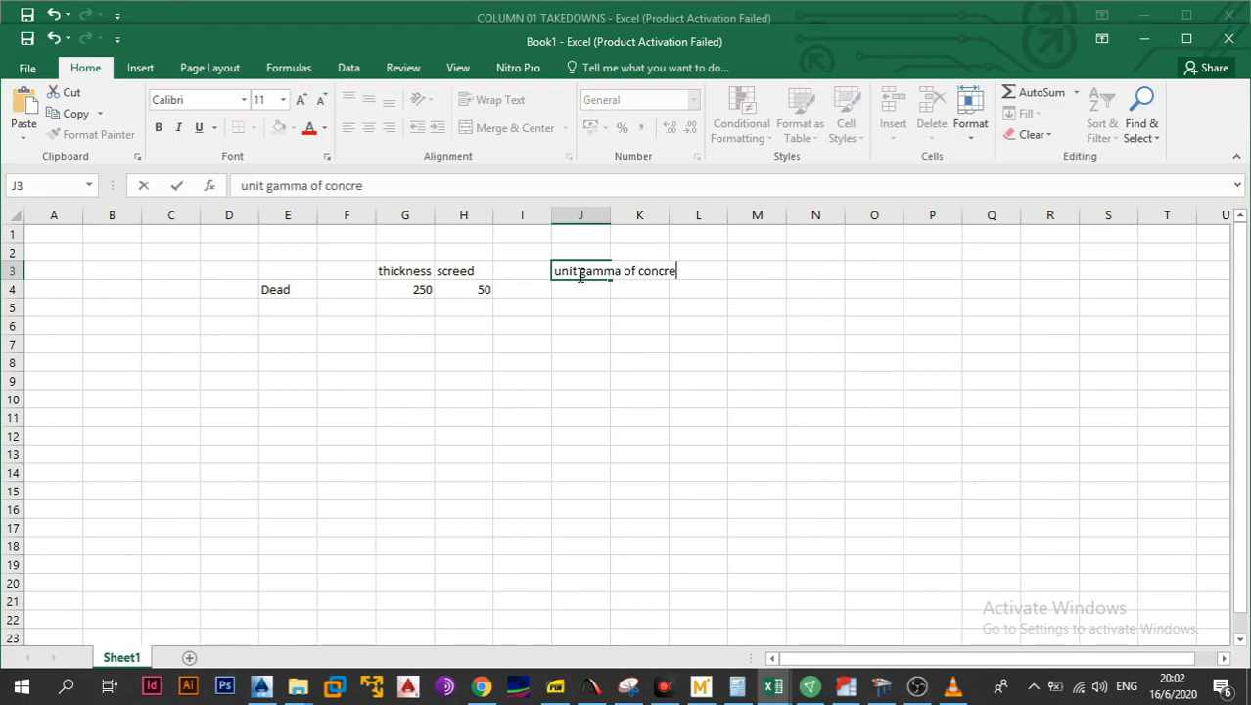
text(te)
click(580, 360)
click(582, 274)
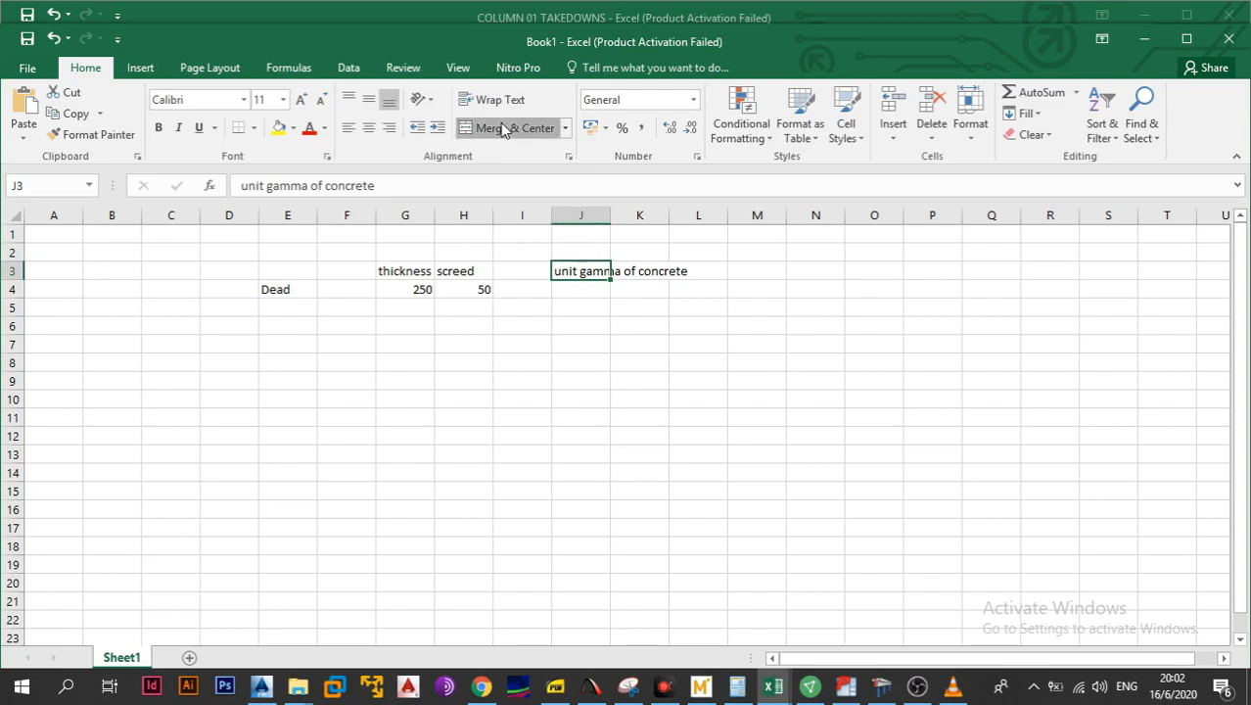
click(499, 100)
click(646, 299)
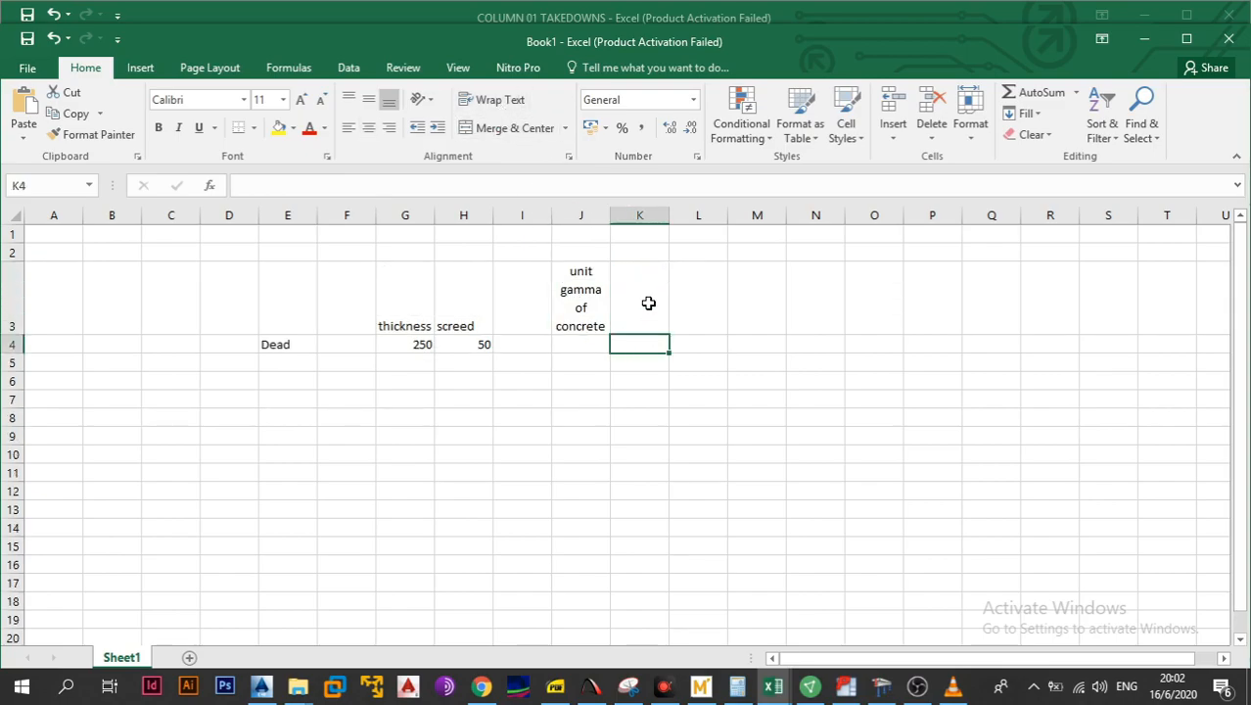
click(589, 348)
text(24)
click(661, 344)
Copy the unit gamma of concrete heading from J3 into K3
click(646, 297)
click(607, 325)
key(ctrl+c)
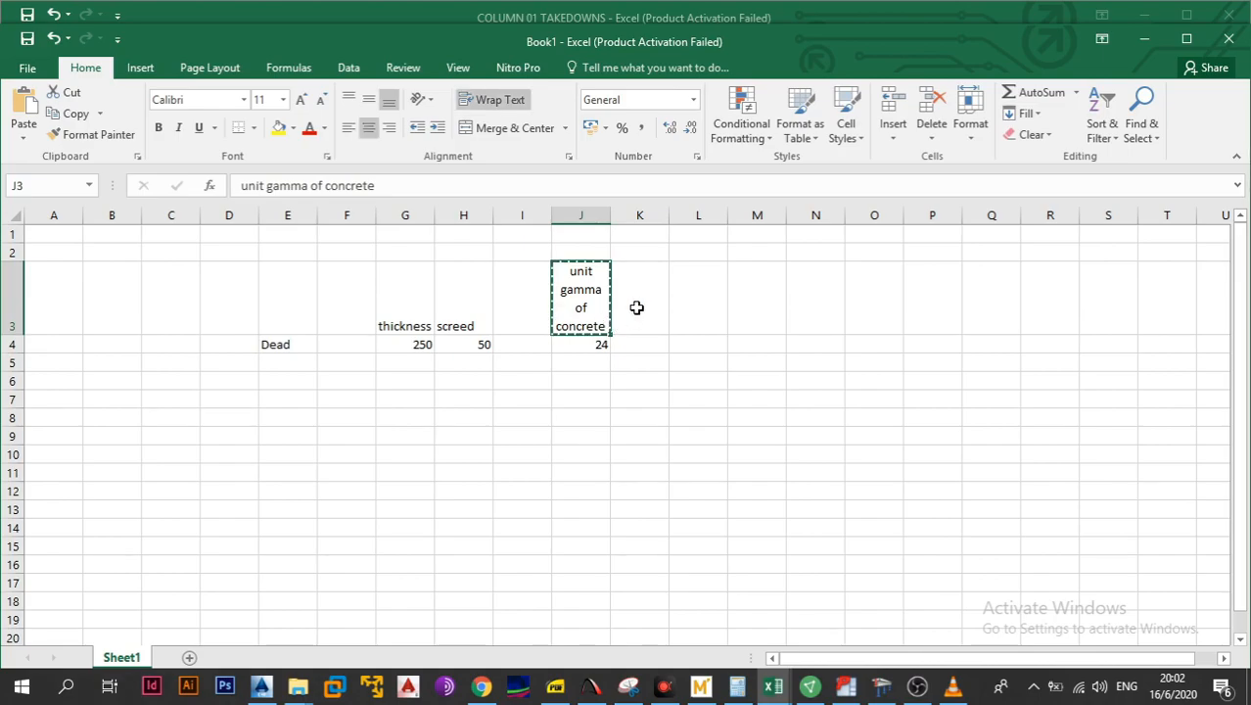
click(636, 308)
key(ctrl+v)
key(Return)
Change the heading in K3 to unit gamma of screed and enter 23 in K4
click(661, 326)
double_click(662, 326)
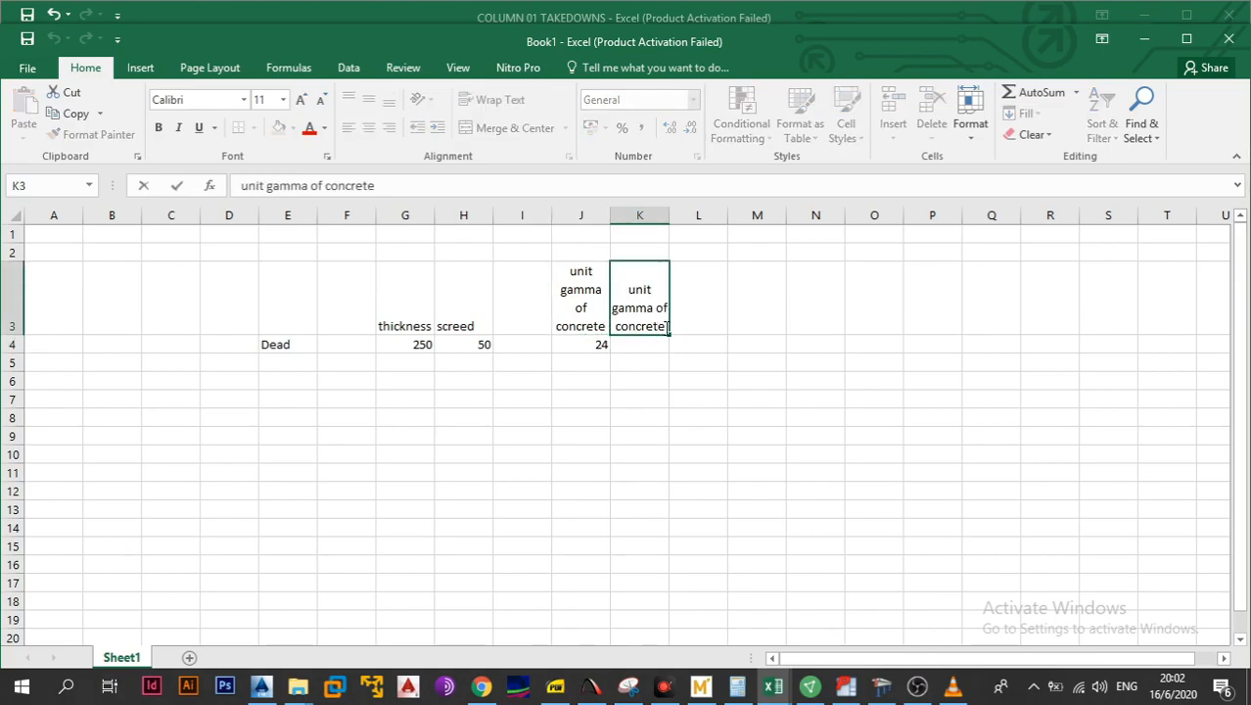
drag(662, 326, 619, 330)
text(reed)
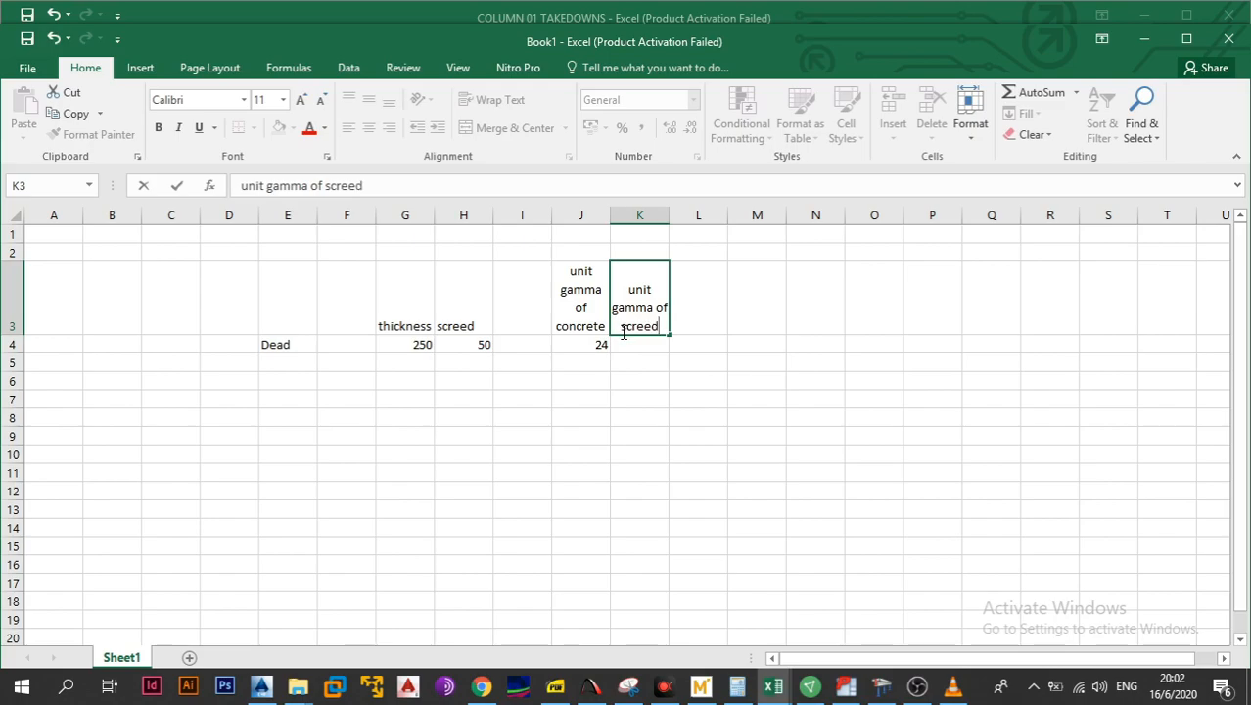
key(Return)
text(23)
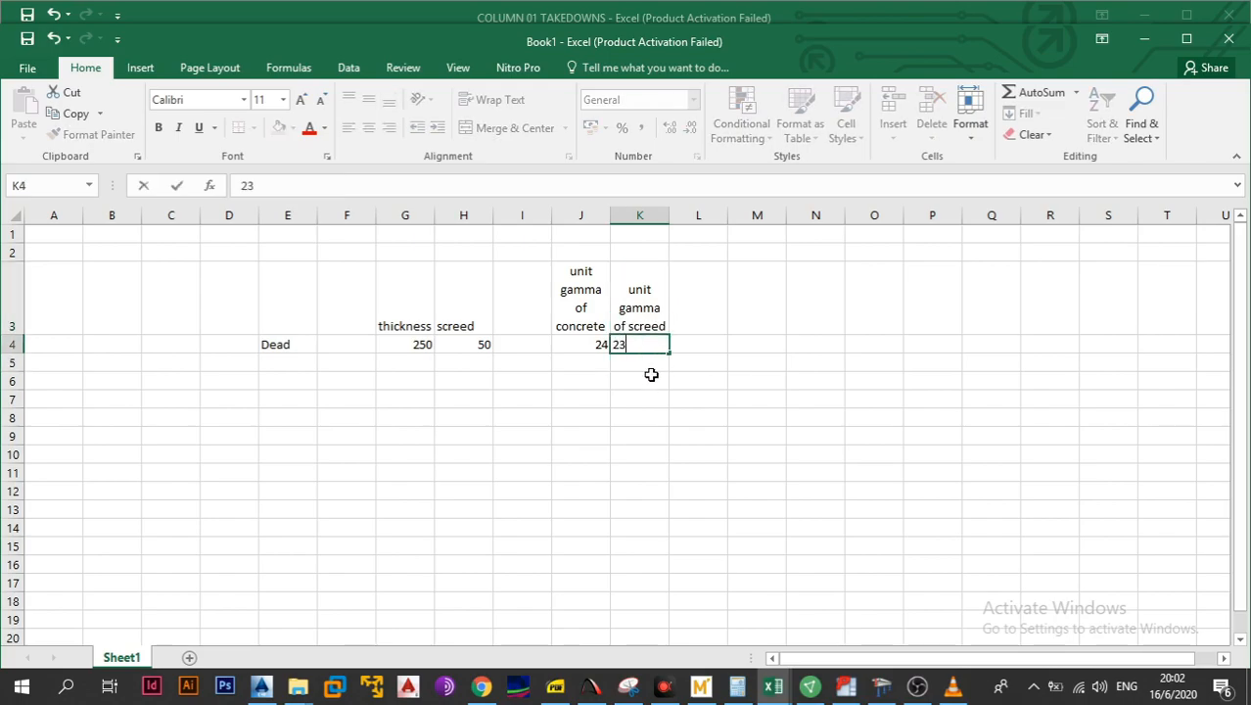
click(746, 350)
click(714, 345)
Enter the heading load in M3
click(754, 348)
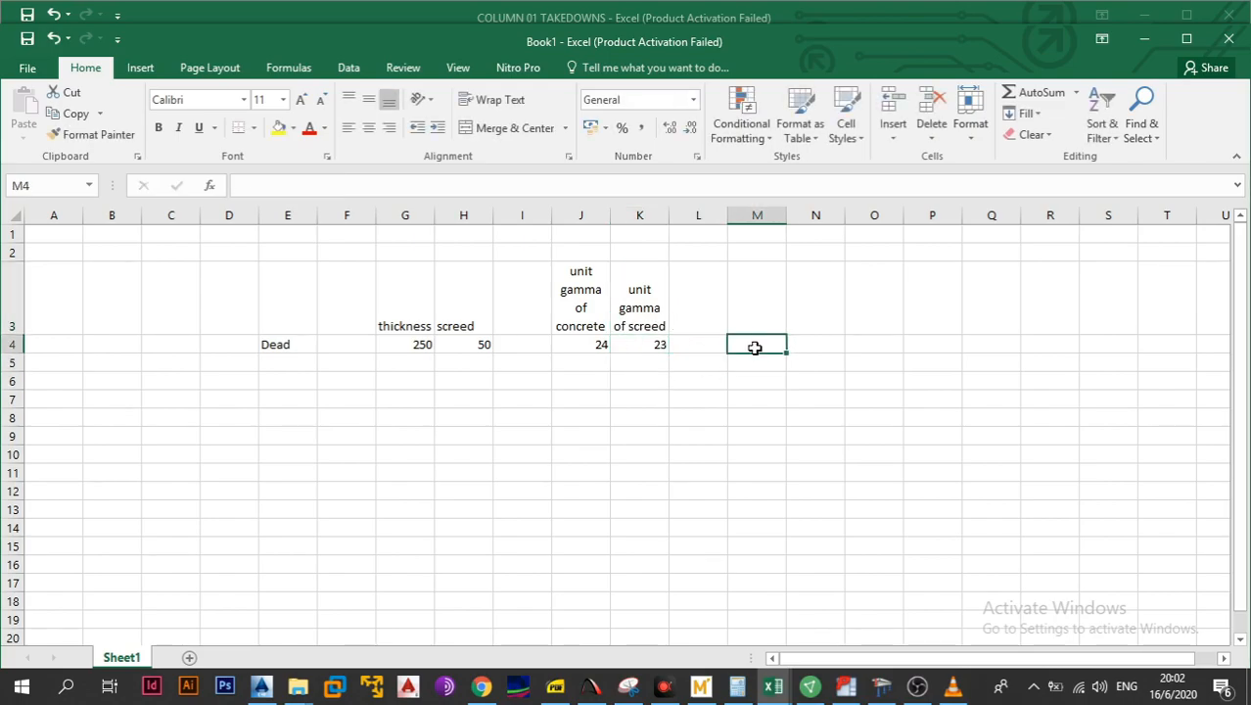
click(753, 321)
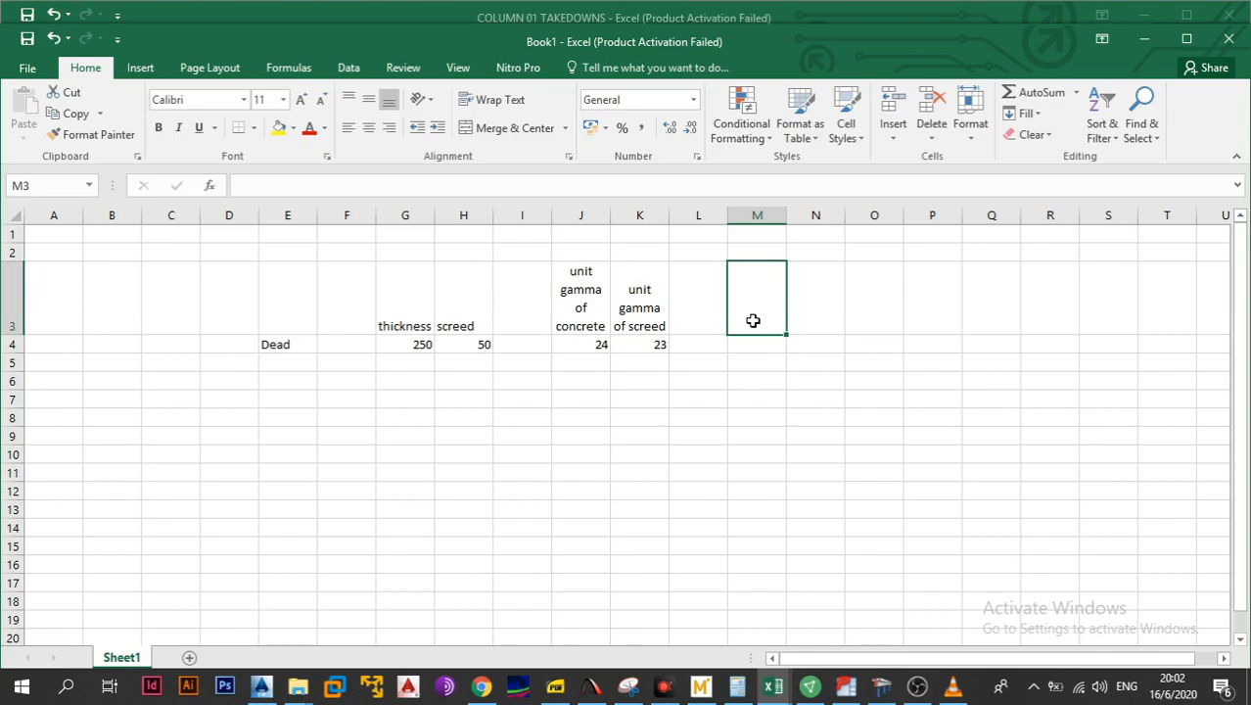
text(load)
click(758, 415)
click(757, 346)
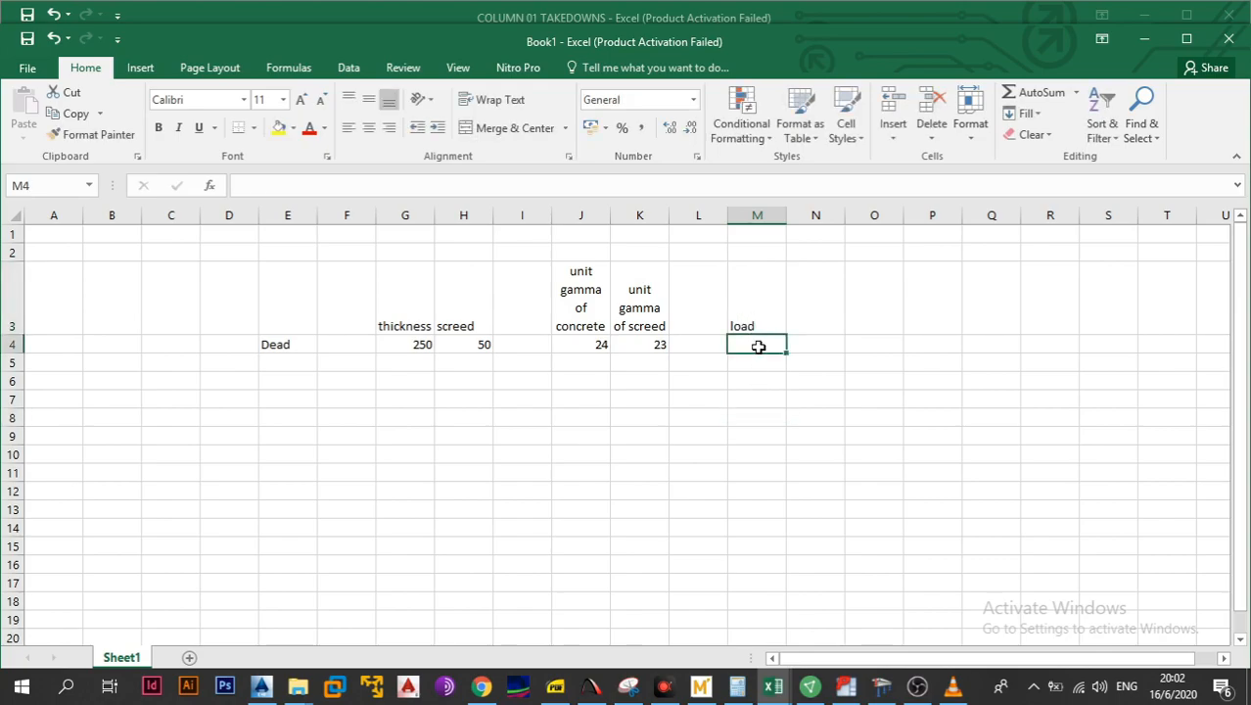
text(=)
key(BackSpace)
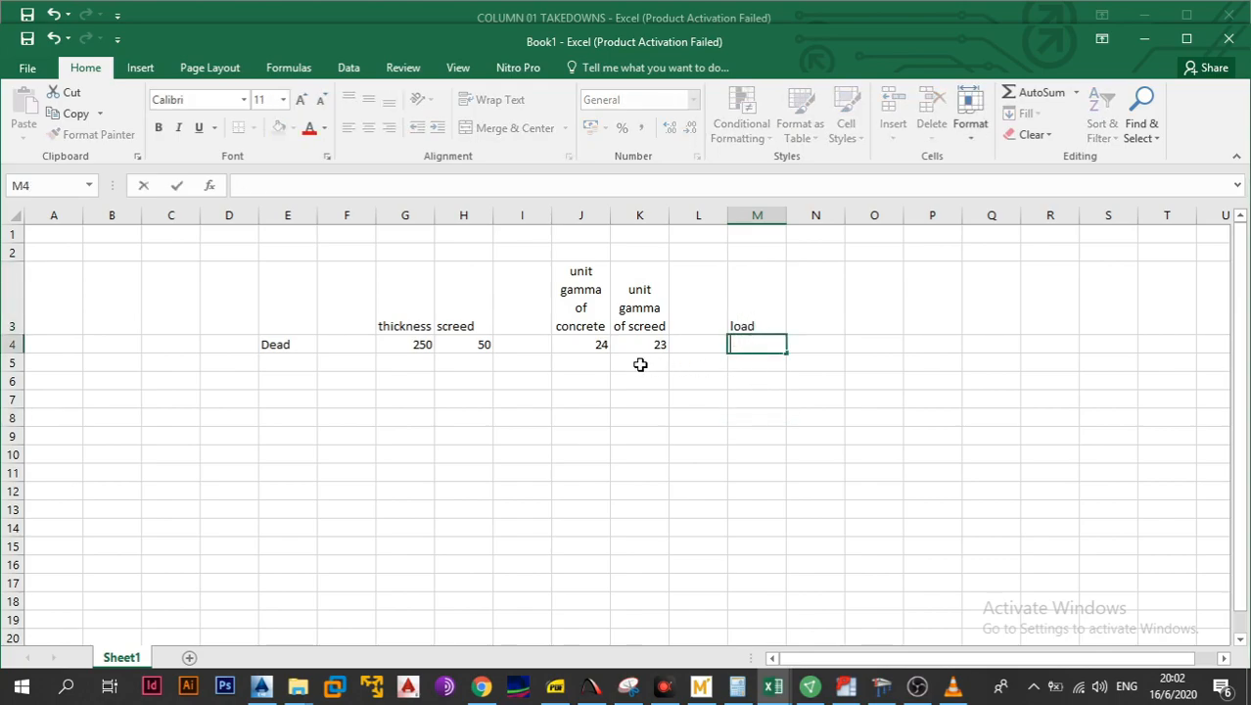
click(603, 343)
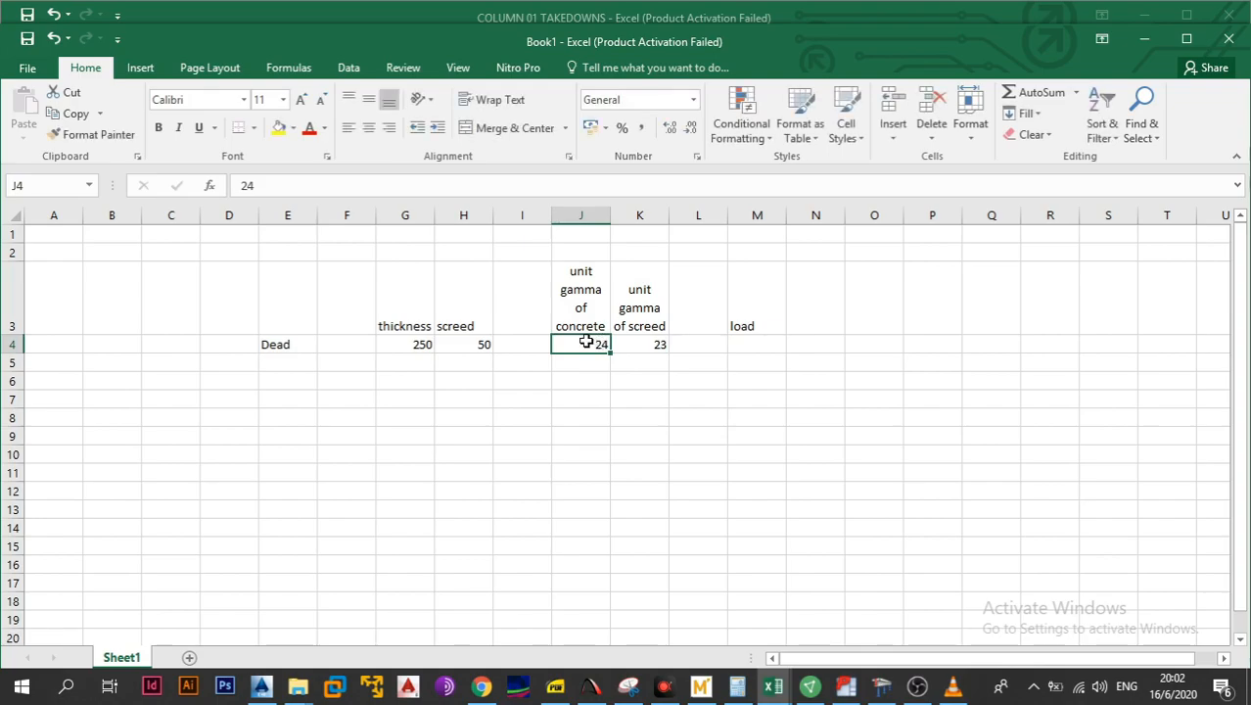
click(243, 185)
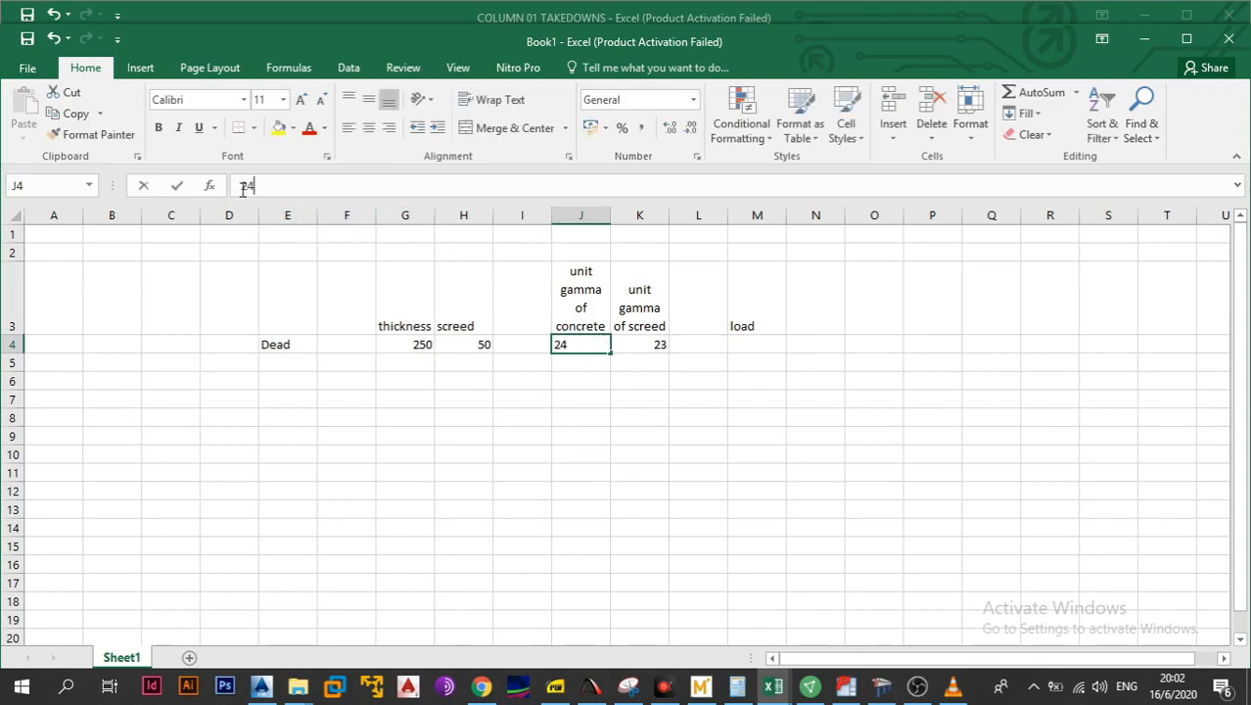
Convert the slab thickness in G4 to metres with the formula =250/1000
click(405, 343)
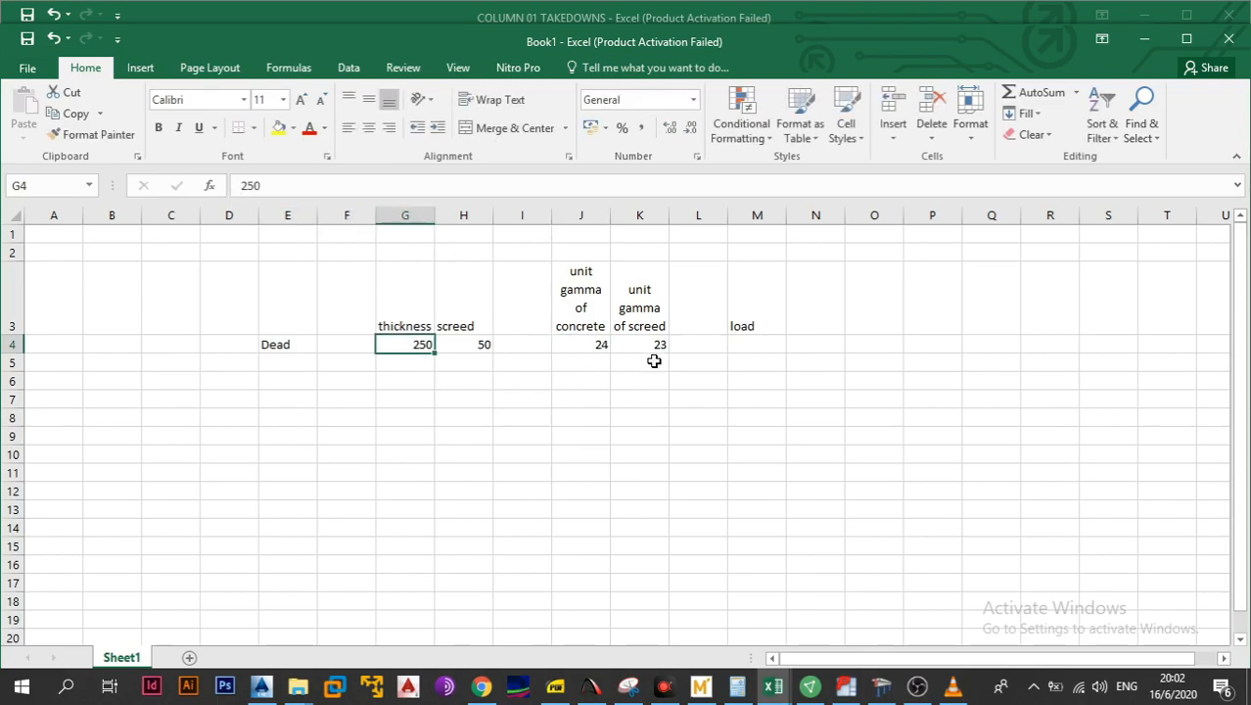
click(287, 184)
text(/1000)
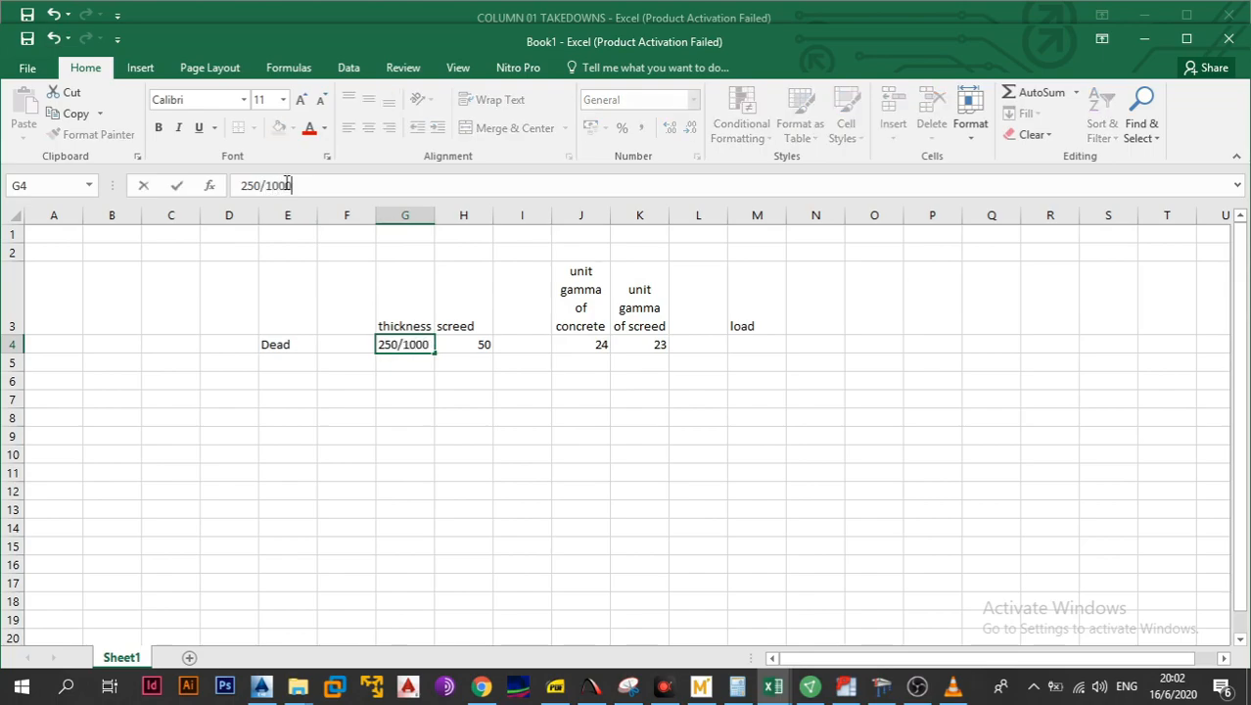
key(Return)
click(387, 344)
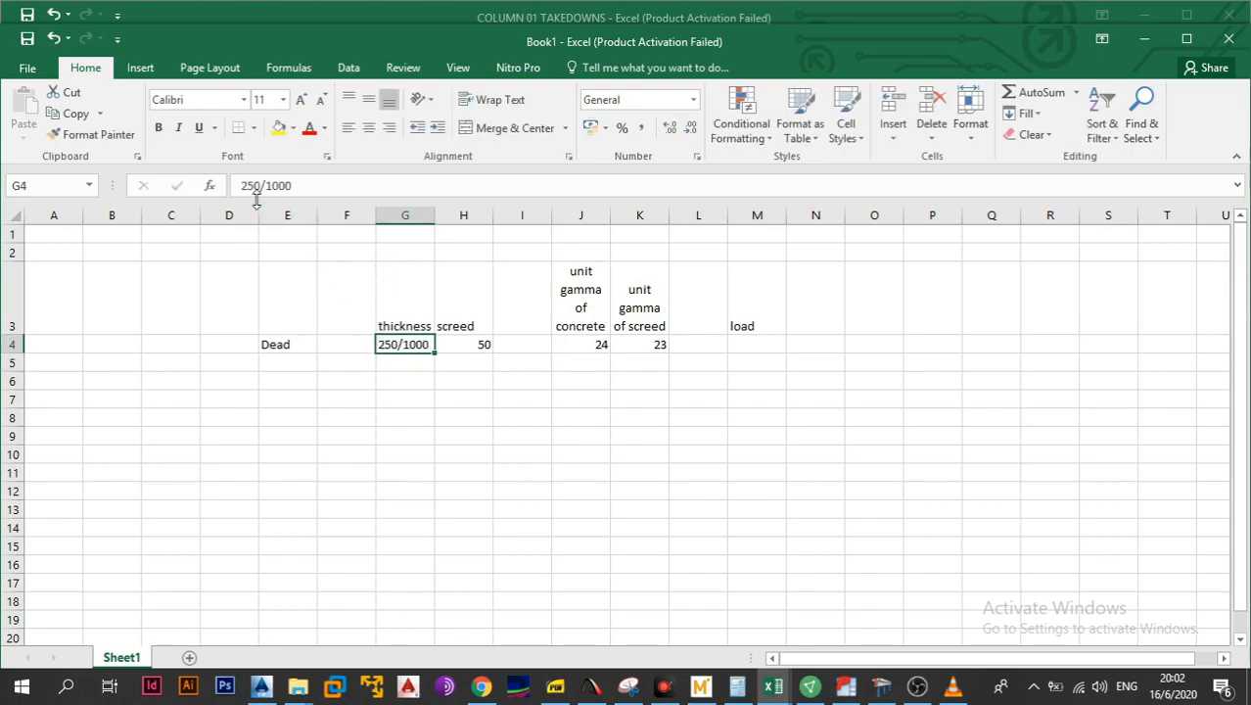
click(241, 185)
text(=)
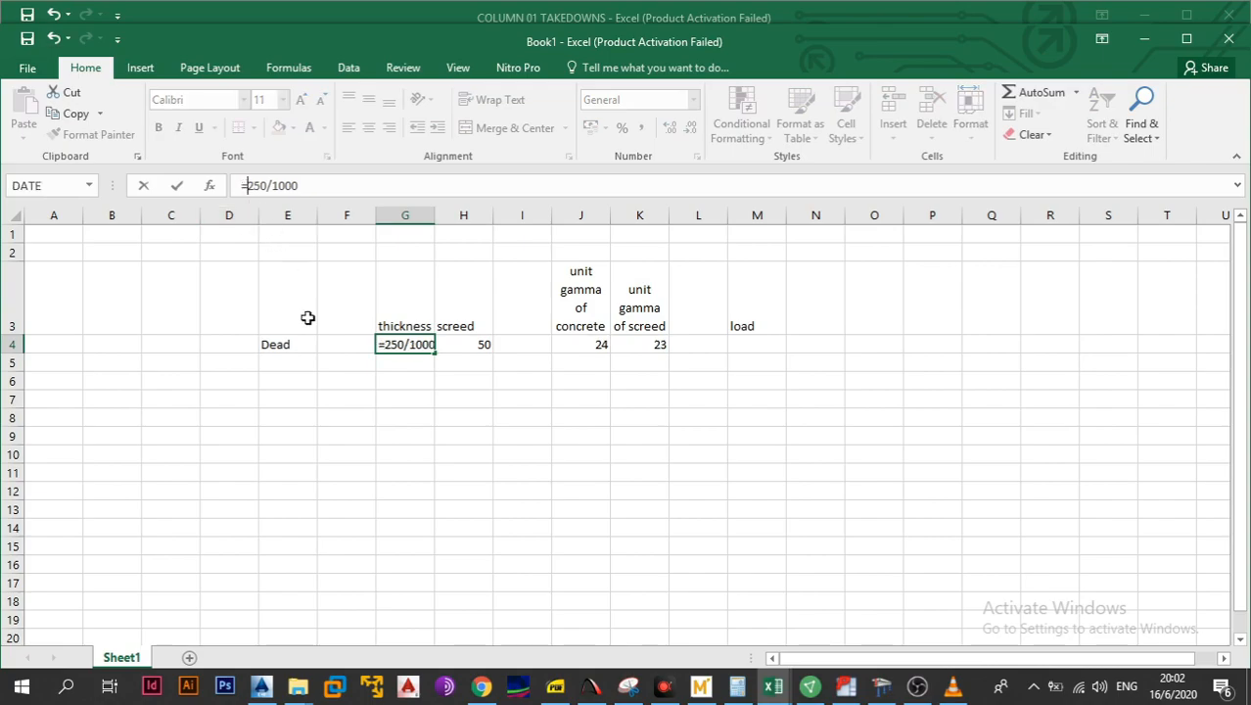
click(346, 399)
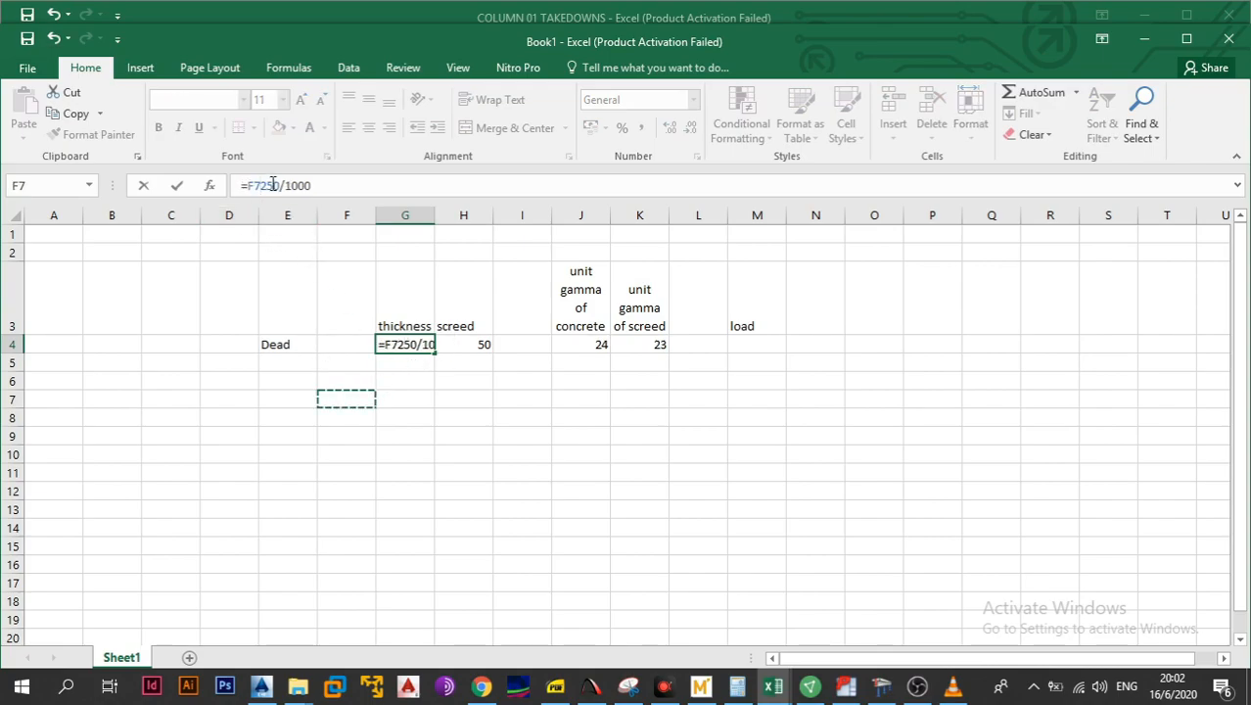
key(BackSpace)
key(Return)
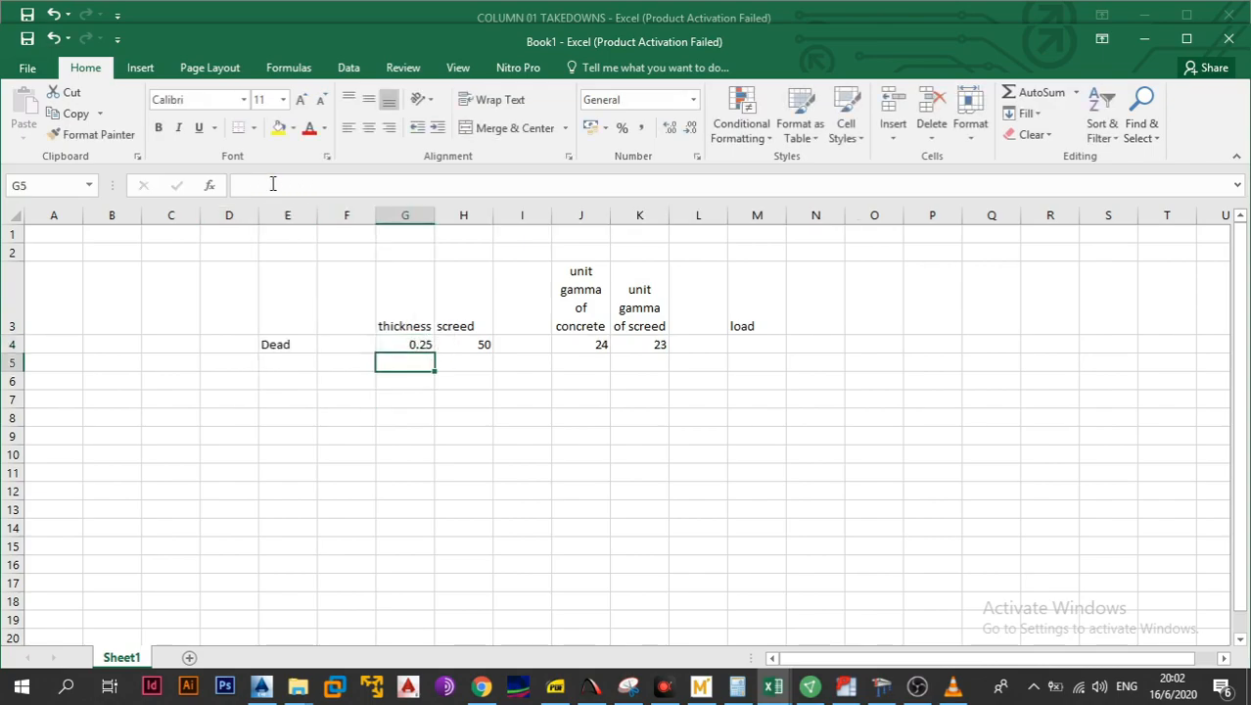
Change the screed thickness in H4 to 0.5
click(477, 347)
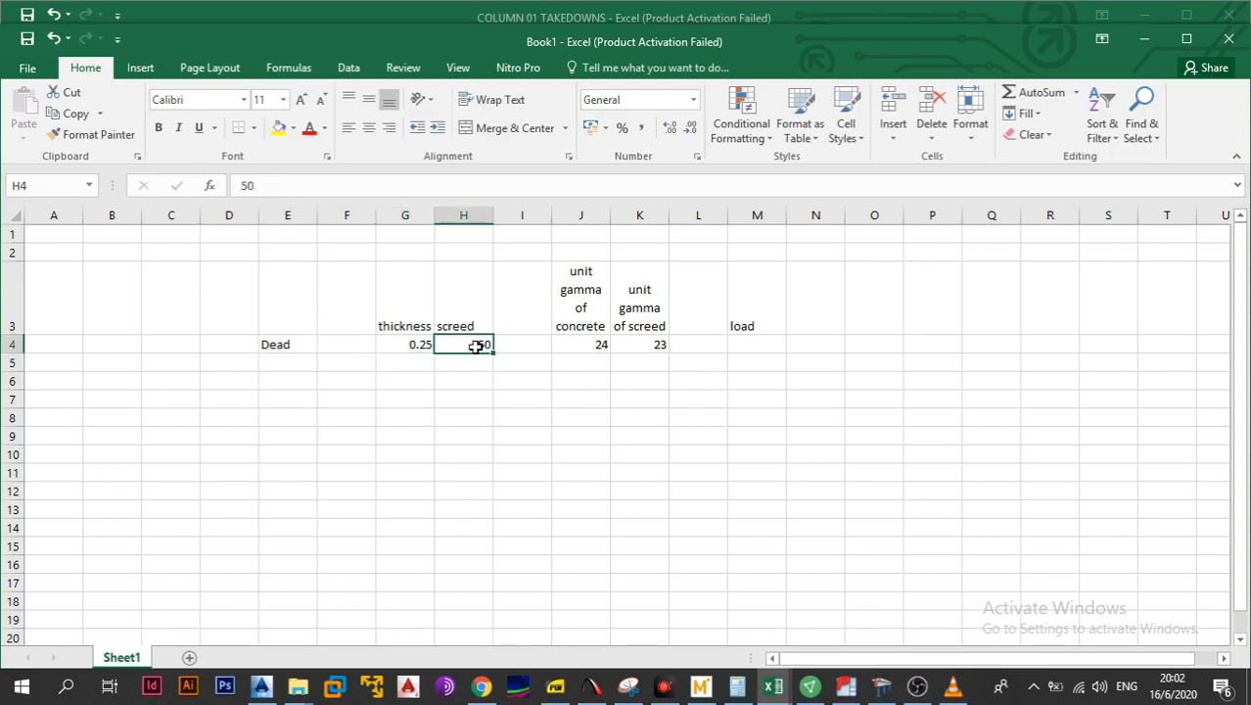
click(245, 186)
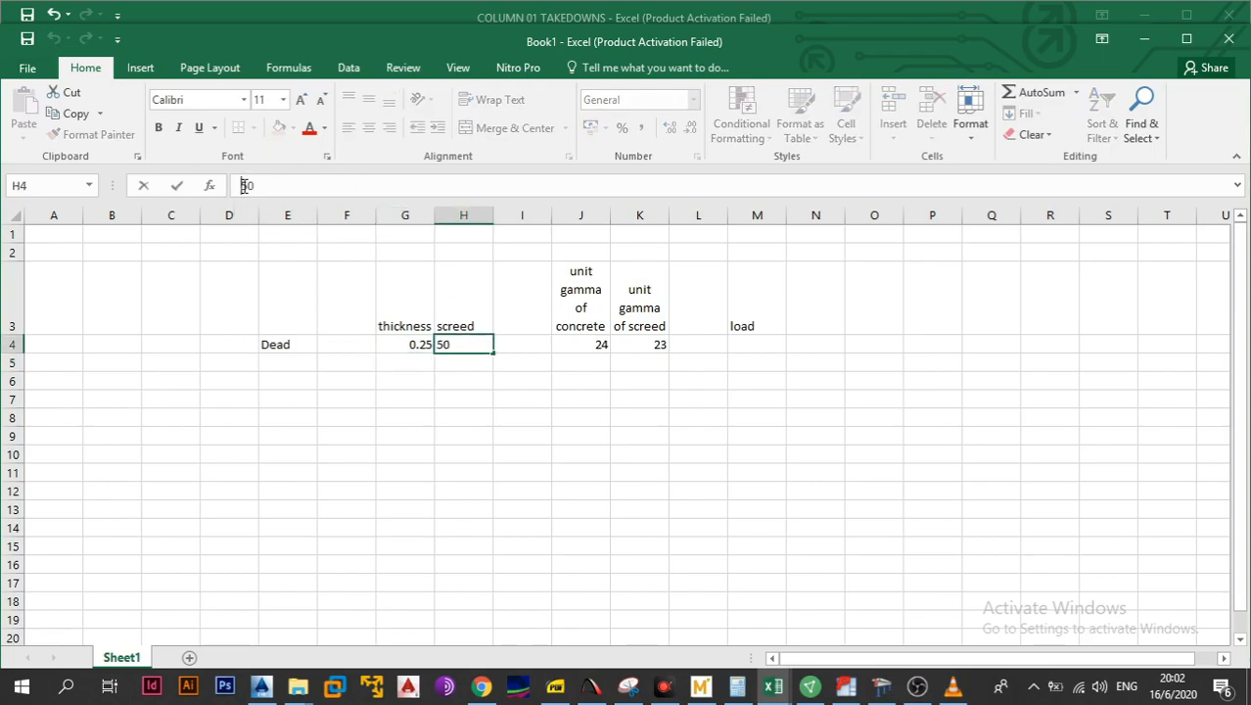
text(.)
key(Return)
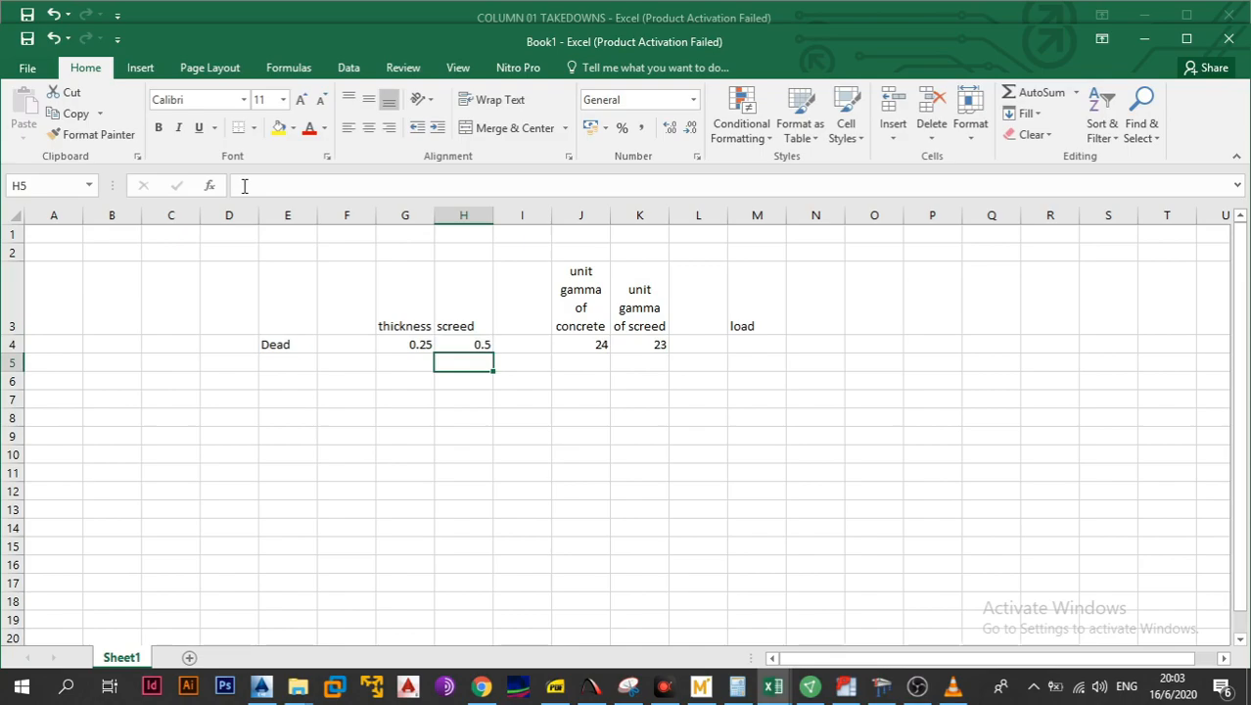
click(471, 395)
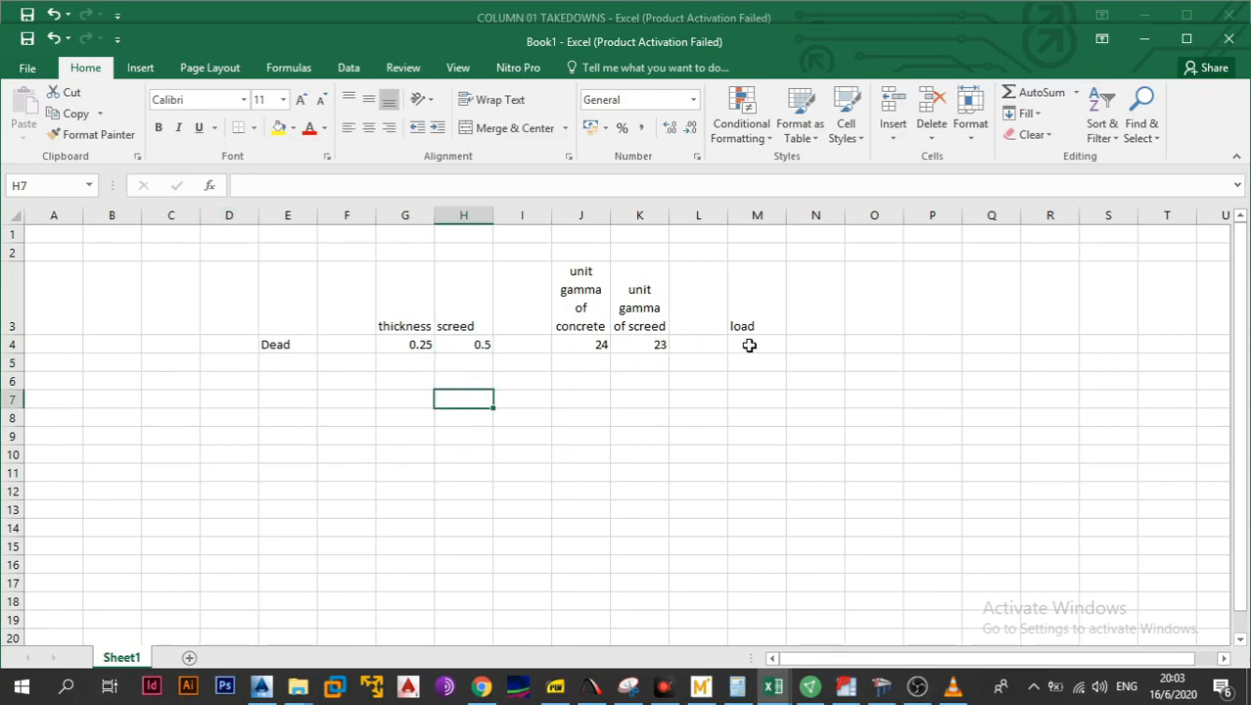
Change the heading in M3 to slab load and enter the heading screed load in N3
click(752, 328)
double_click(750, 327)
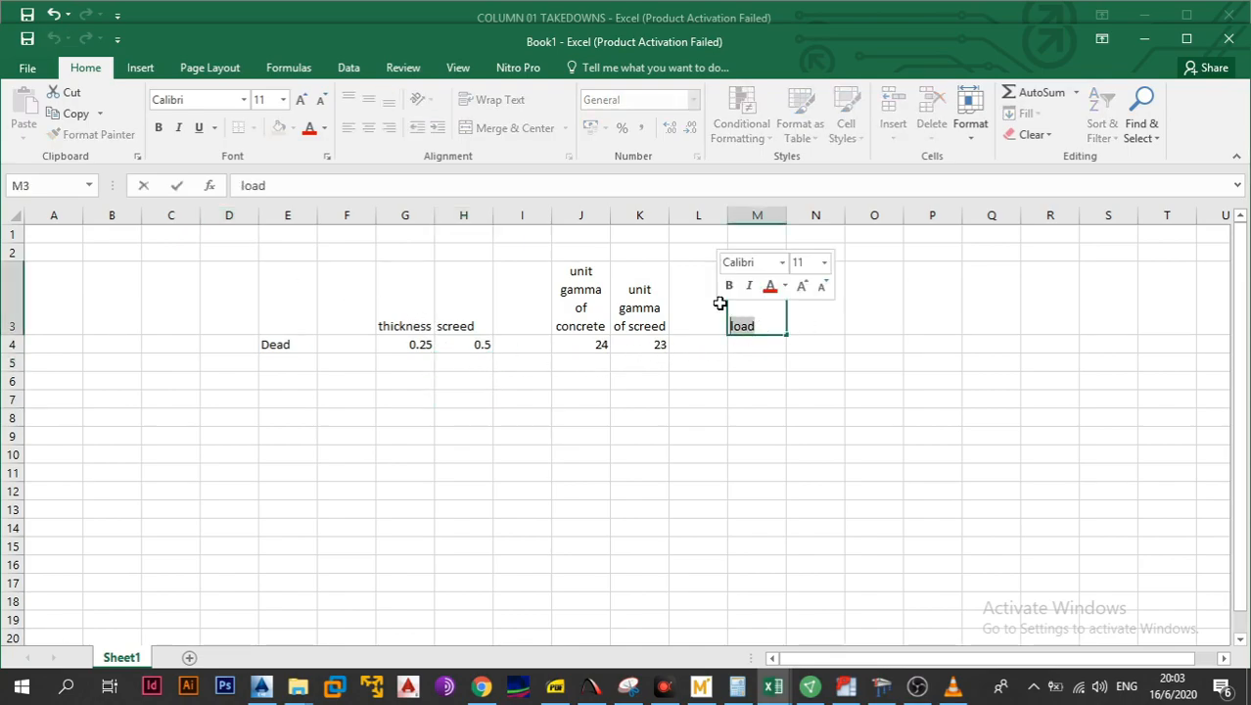
text(slab l)
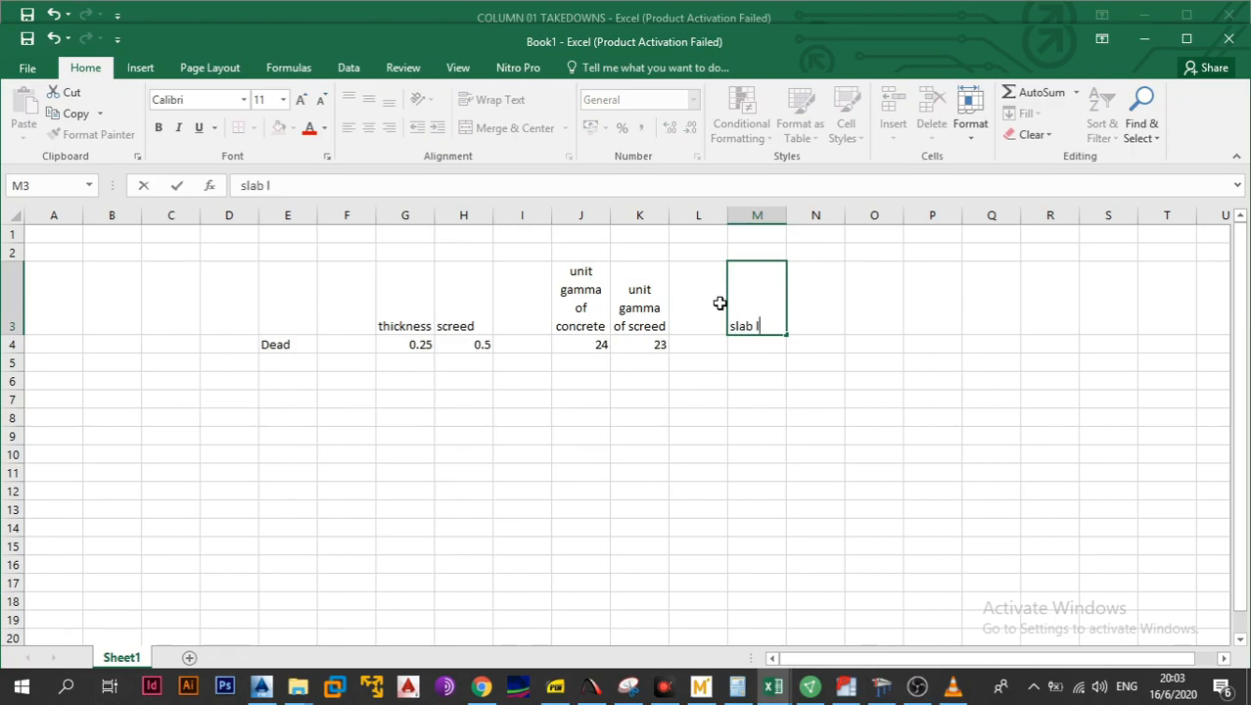
text(oad)
click(803, 315)
text(a)
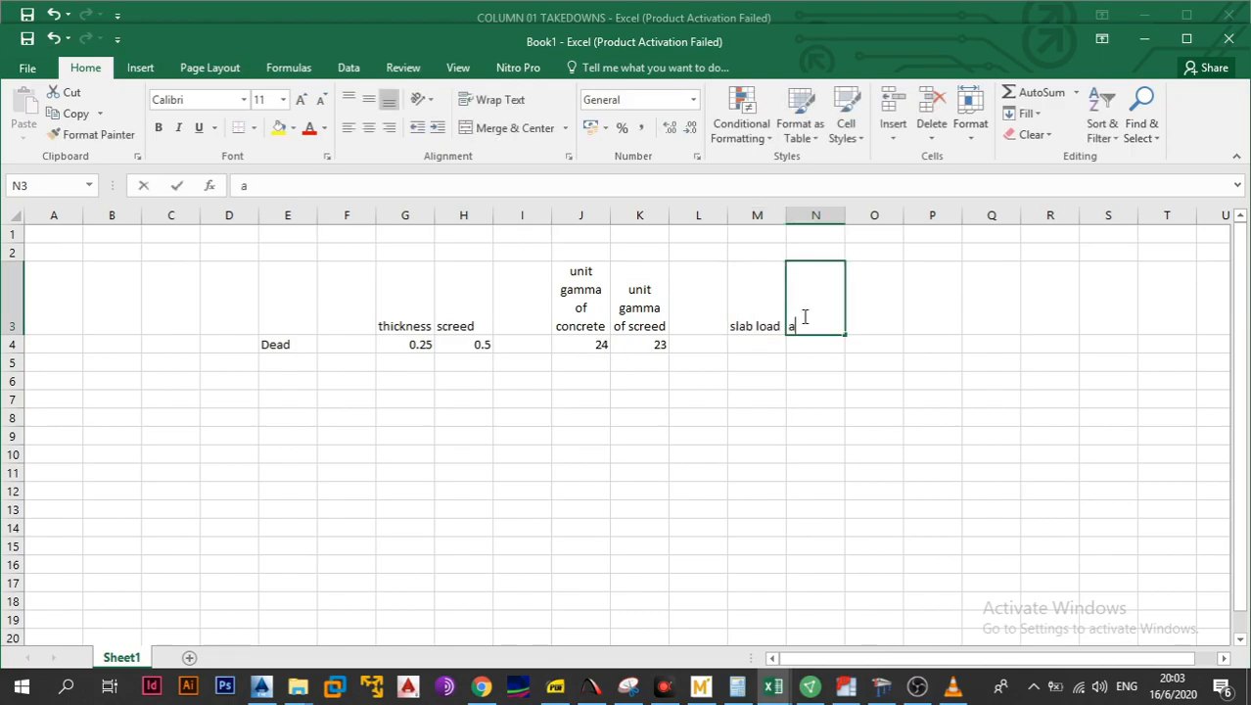
text(scre)
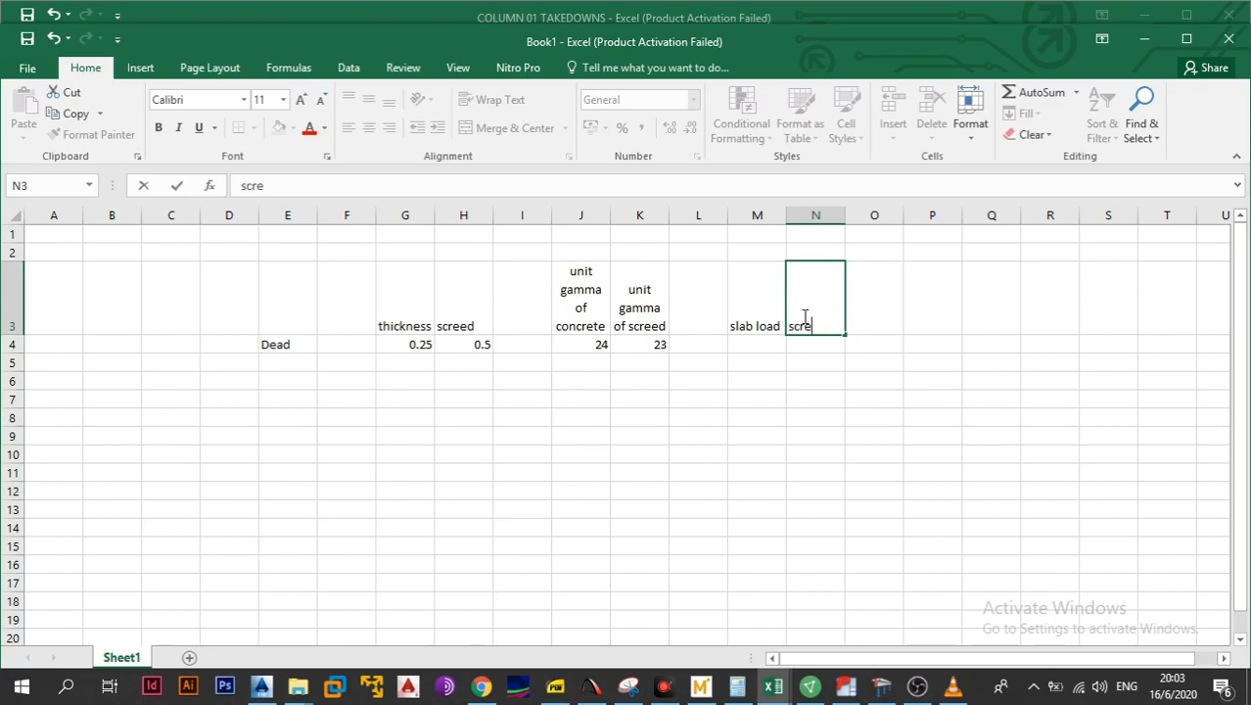
text(ed kiad)
text(d load)
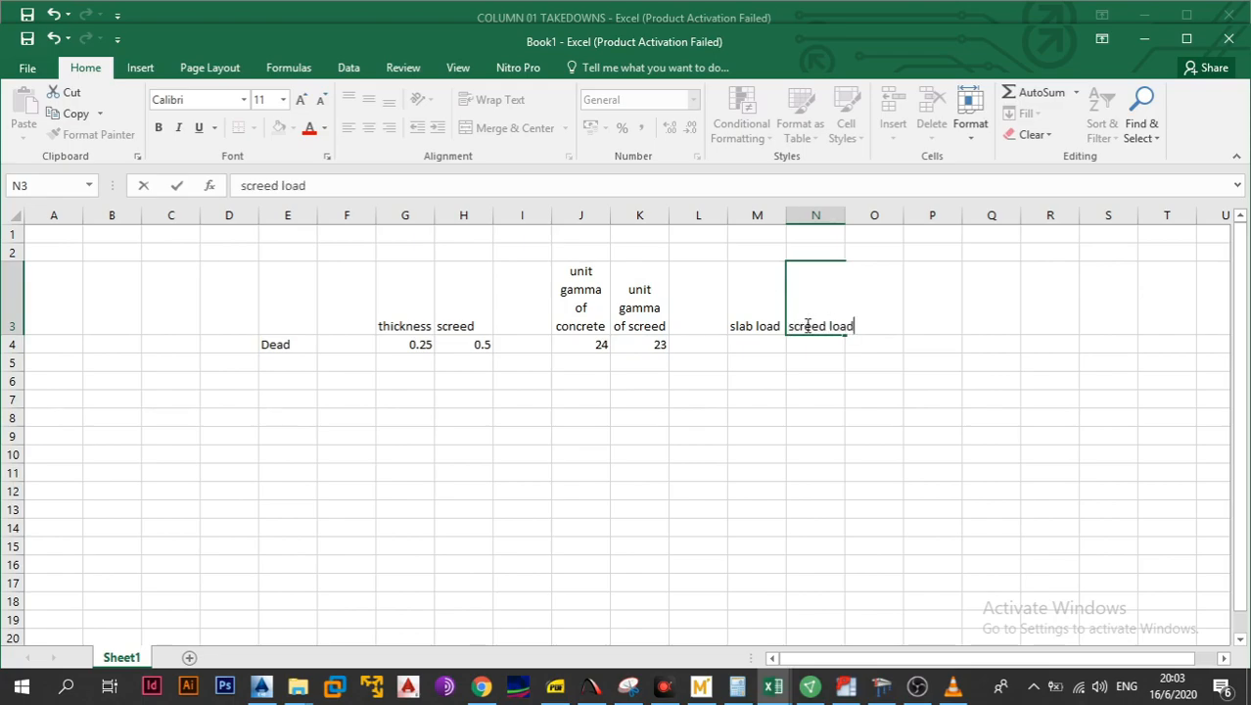
key(Return)
Calculate the slab load in M4 by multiplying thickness by the unit gamma of concrete, =G4*J4
click(761, 345)
text(=)
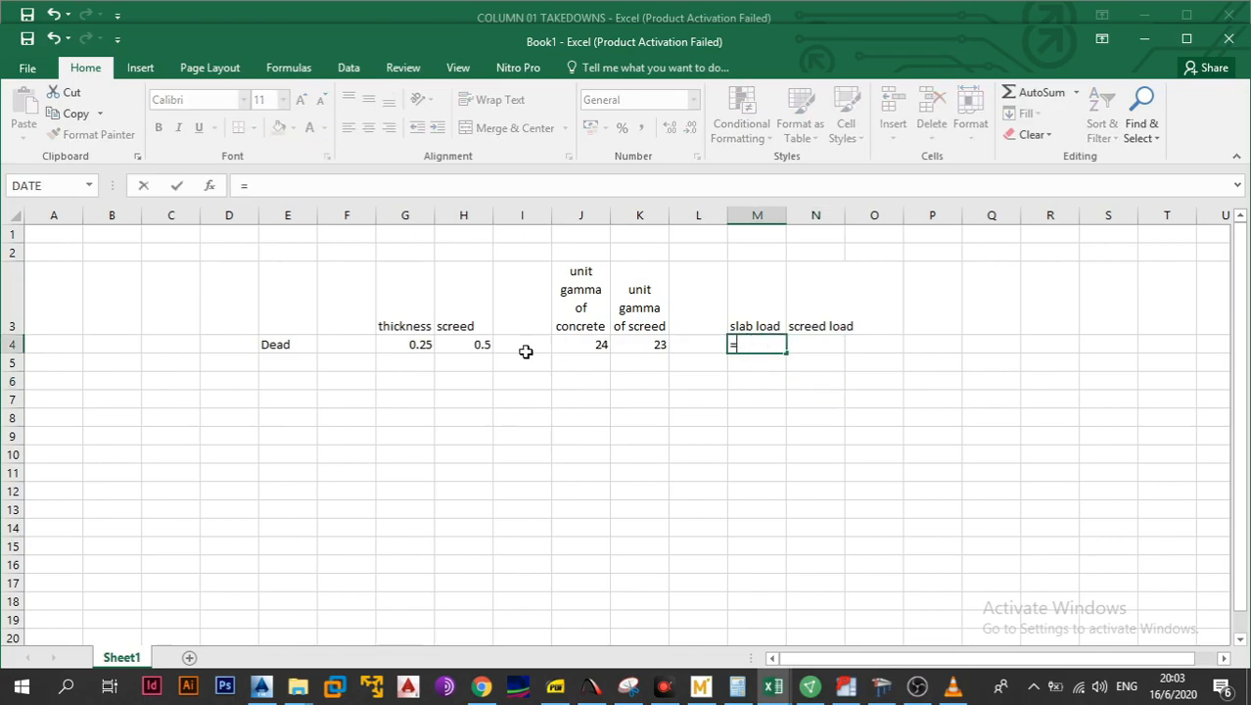
click(427, 344)
text(*)
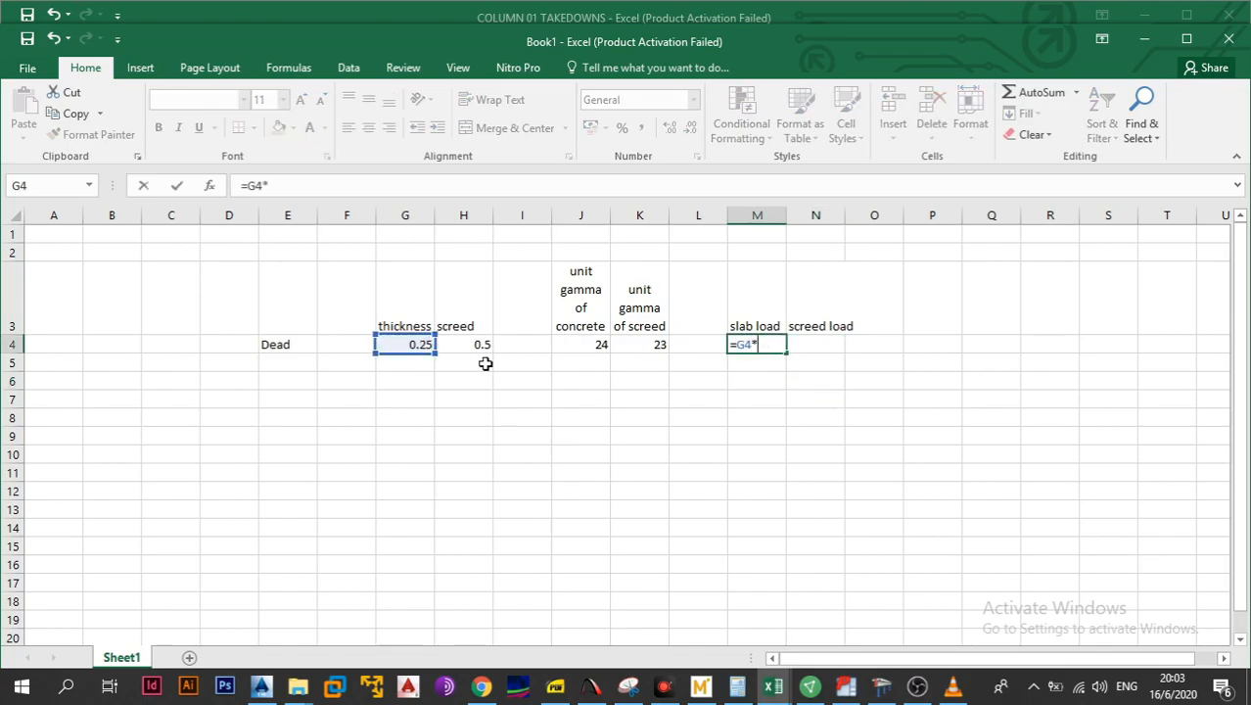
click(578, 344)
key(Return)
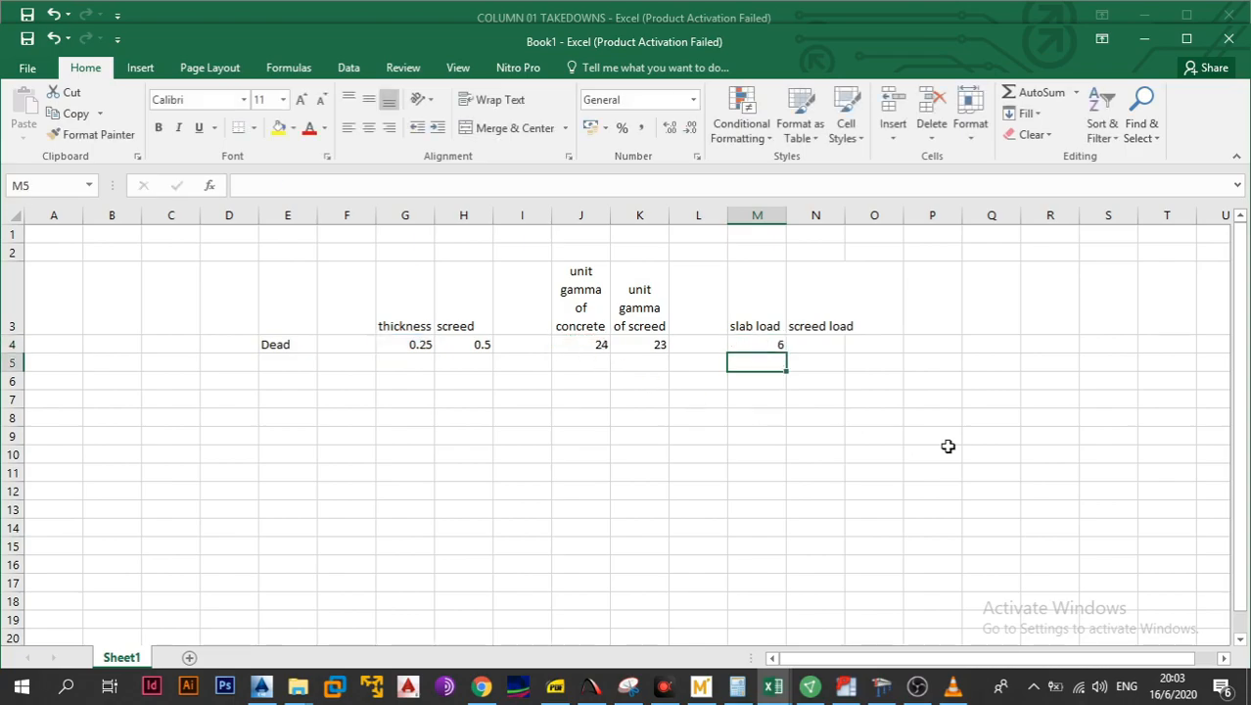
click(935, 452)
click(768, 343)
Calculate the screed load in N4 by multiplying the screed thickness by its unit gamma, =H4*K4
click(820, 347)
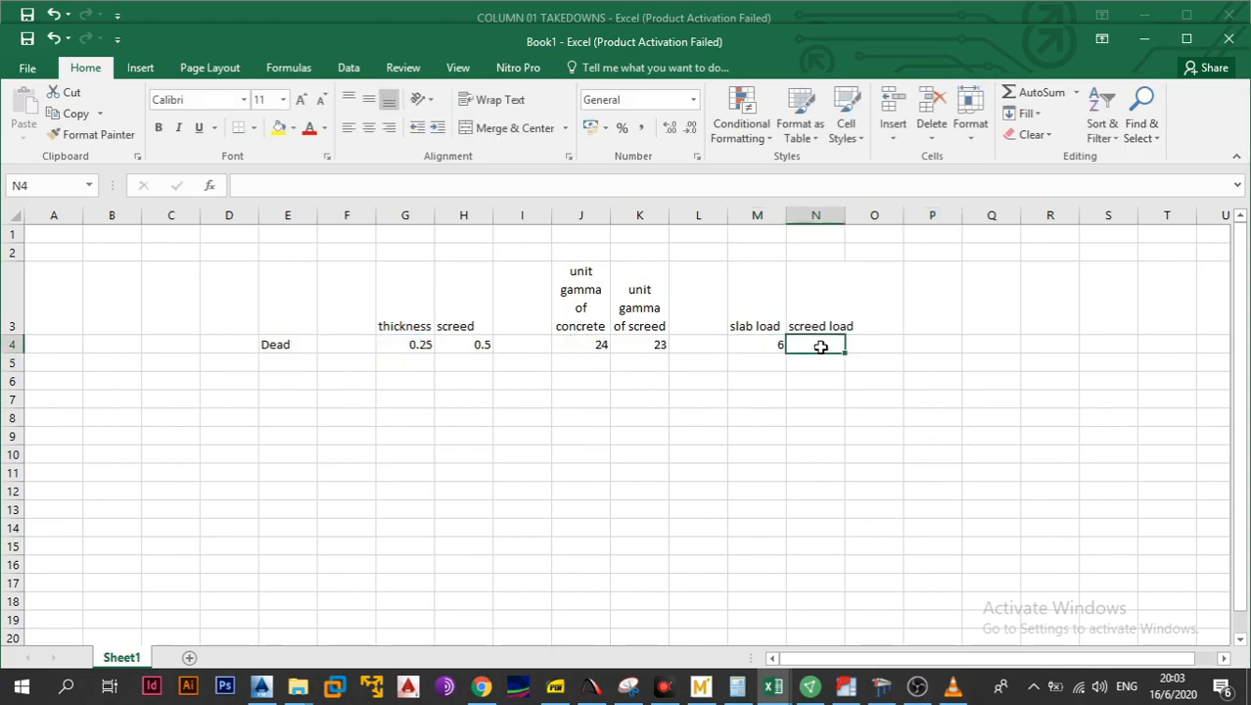
text(=)
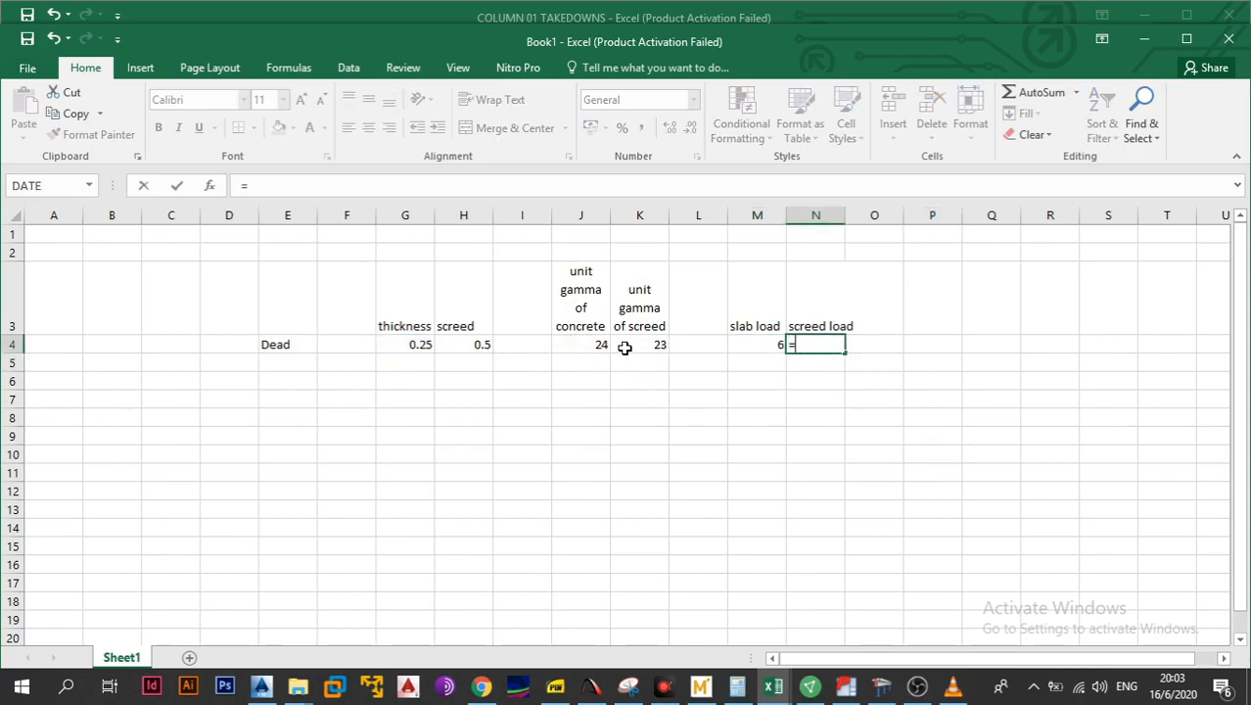
click(492, 345)
text(*)
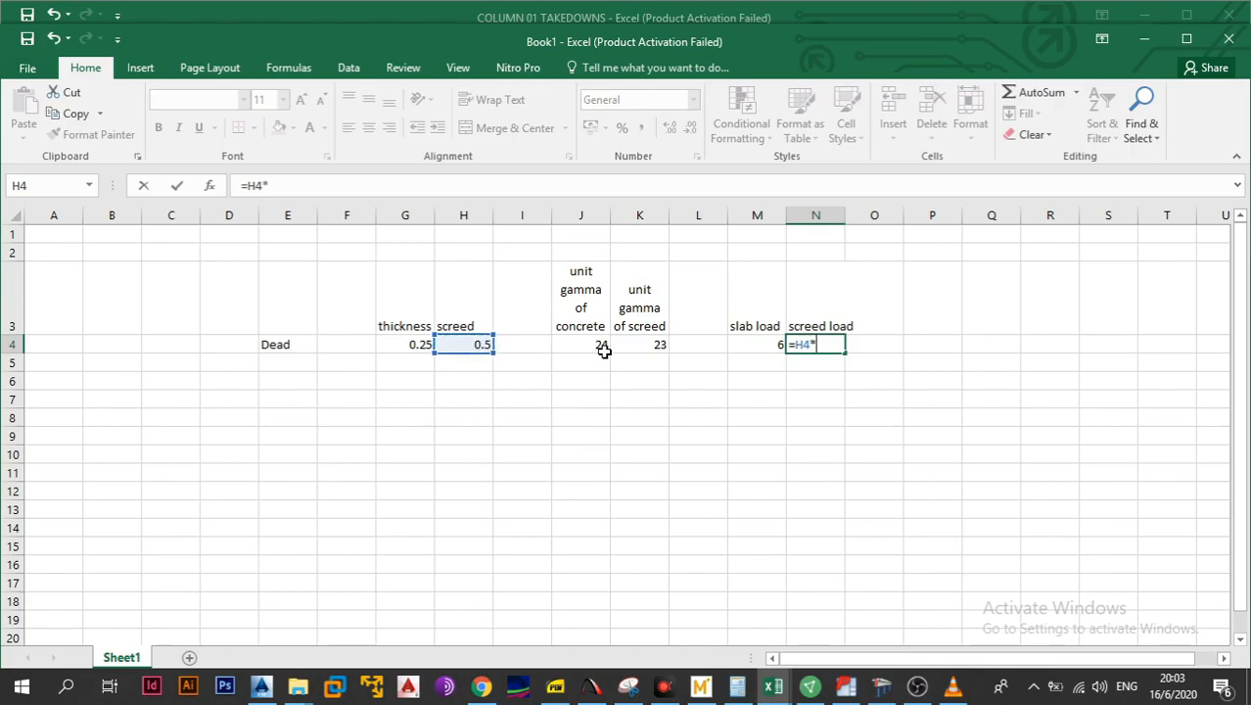
click(641, 345)
key(Return)
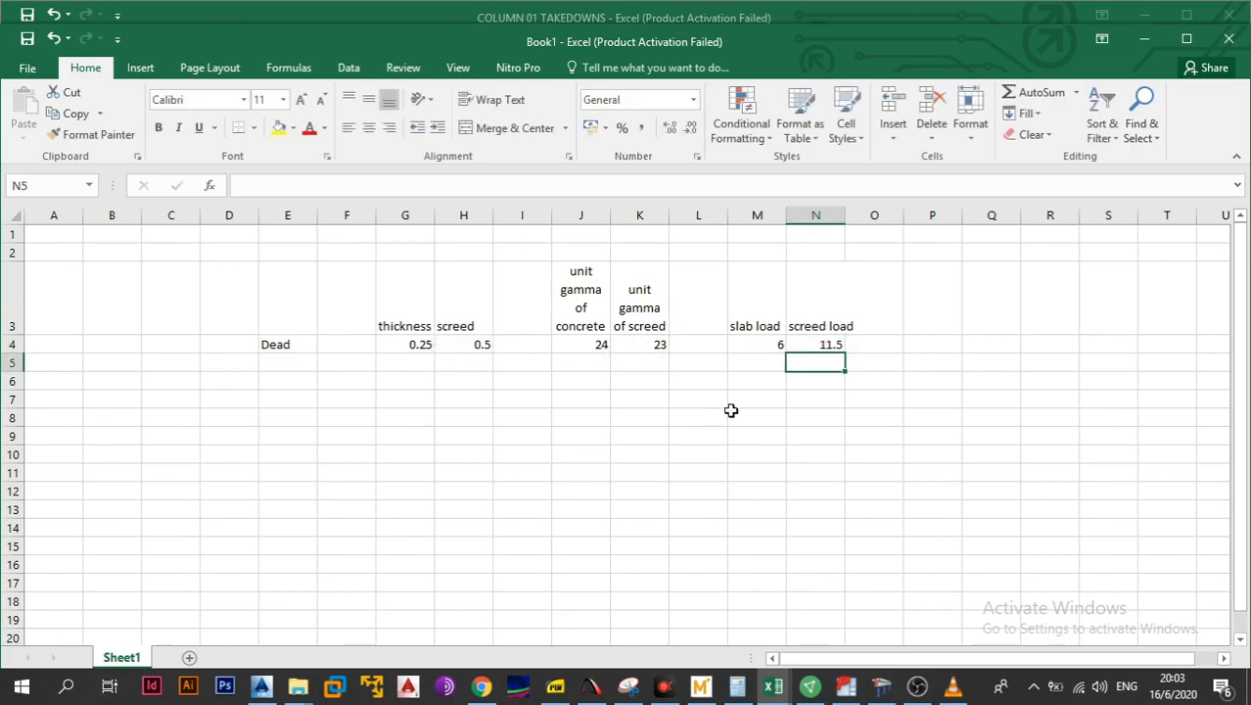
click(733, 415)
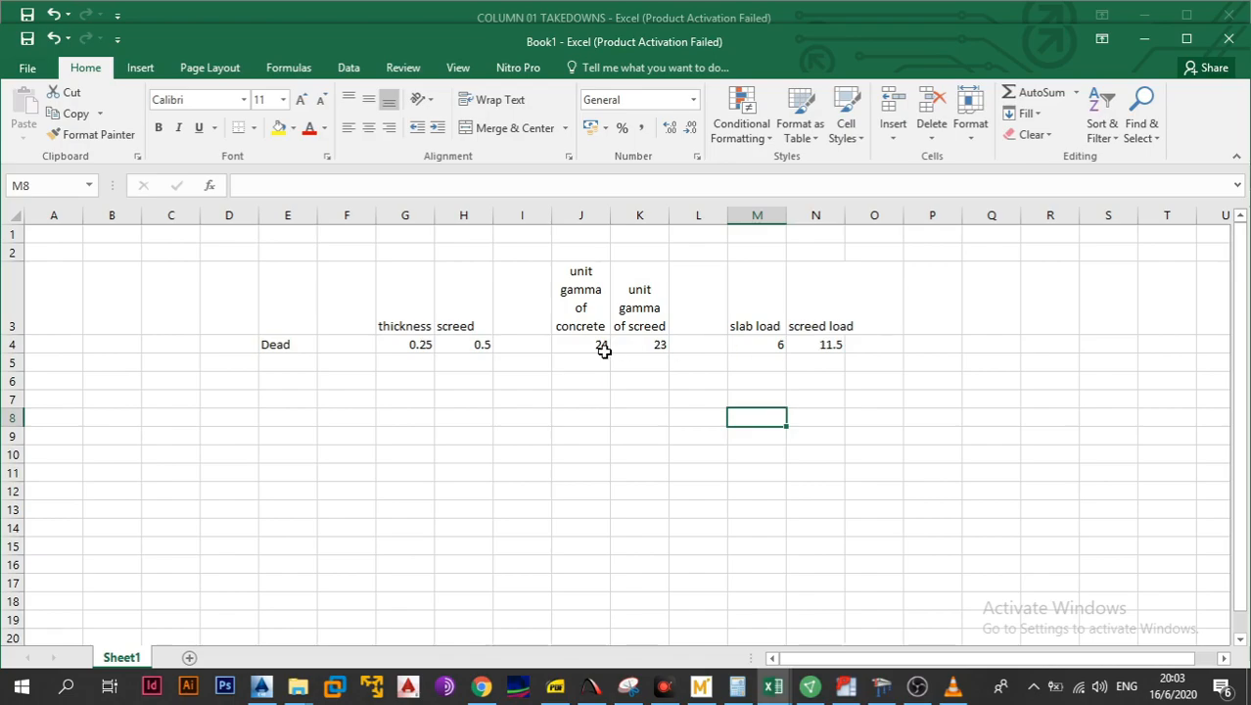
Correct the screed thickness in H4 to 0.05
double_click(484, 343)
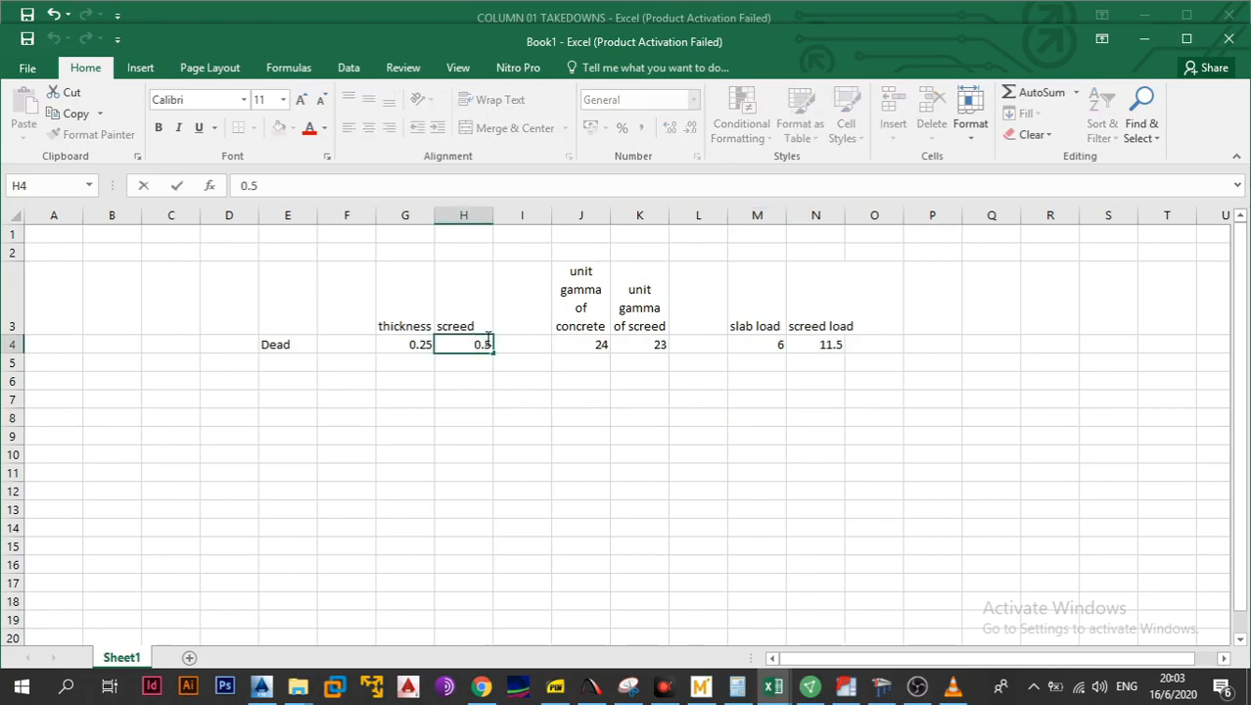
text(0)
click(497, 399)
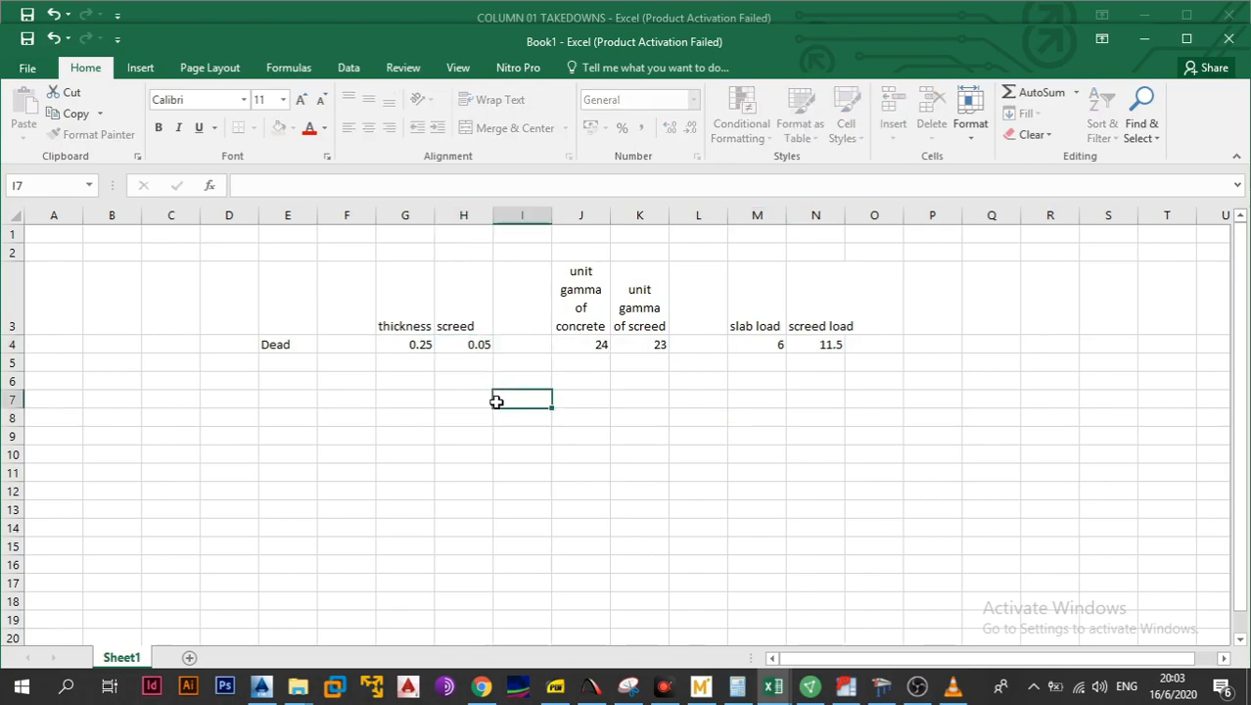
click(691, 435)
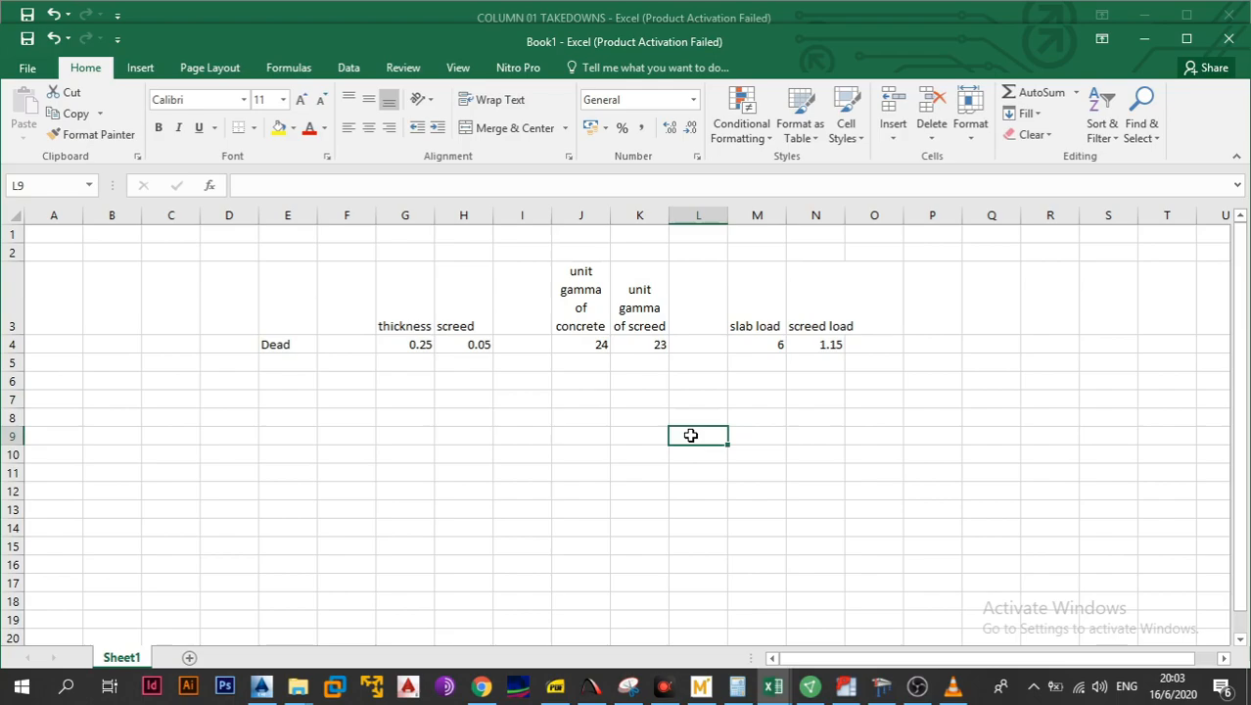
click(773, 421)
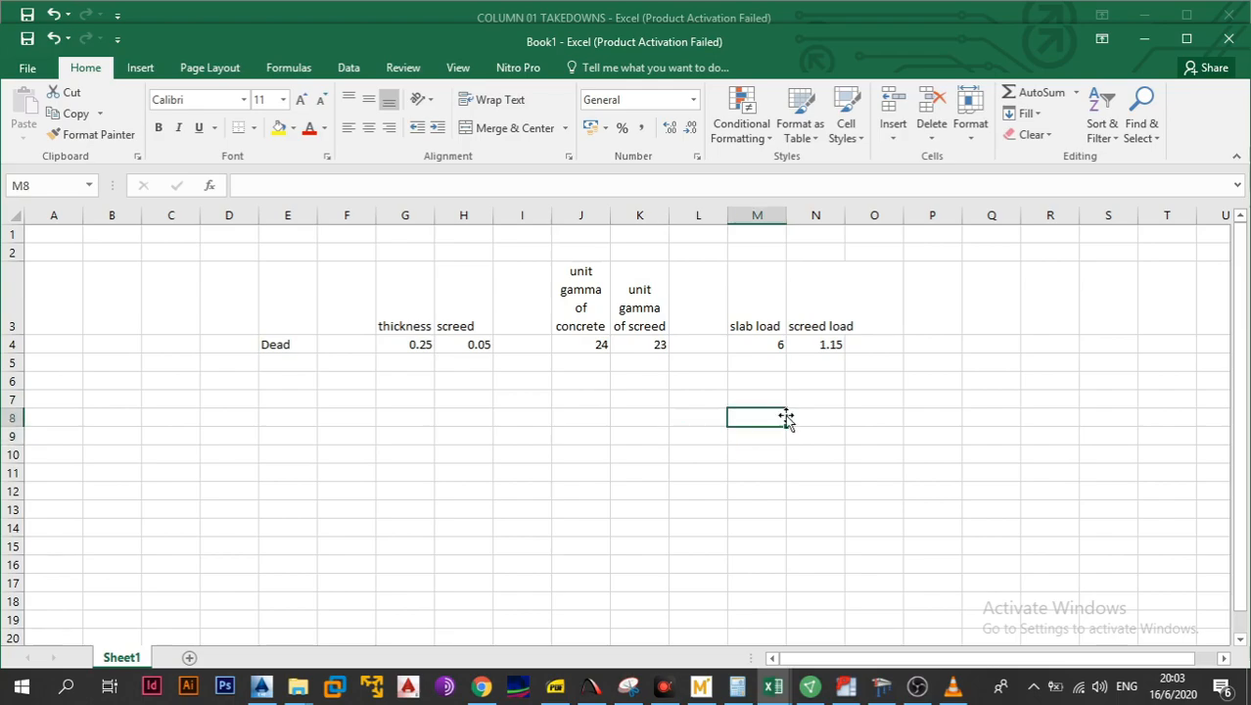
Sum the slab load and screed load in P4 with the formula =M4+N4
click(919, 344)
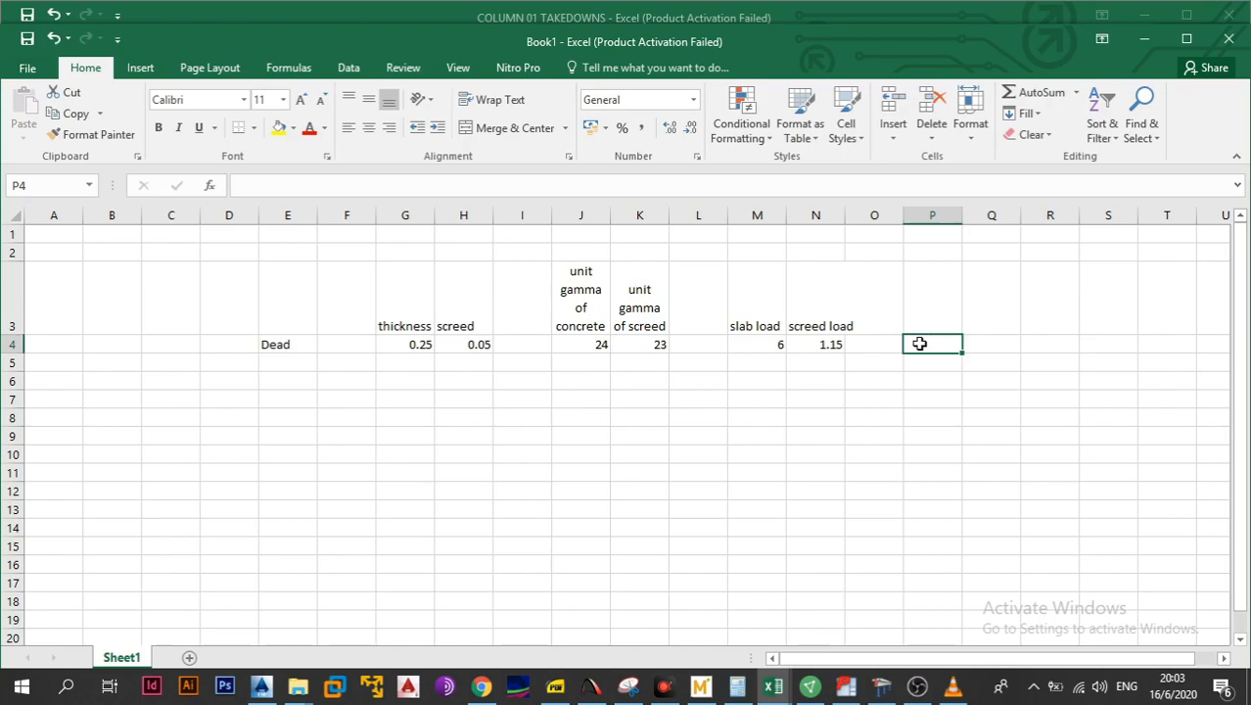
text(=)
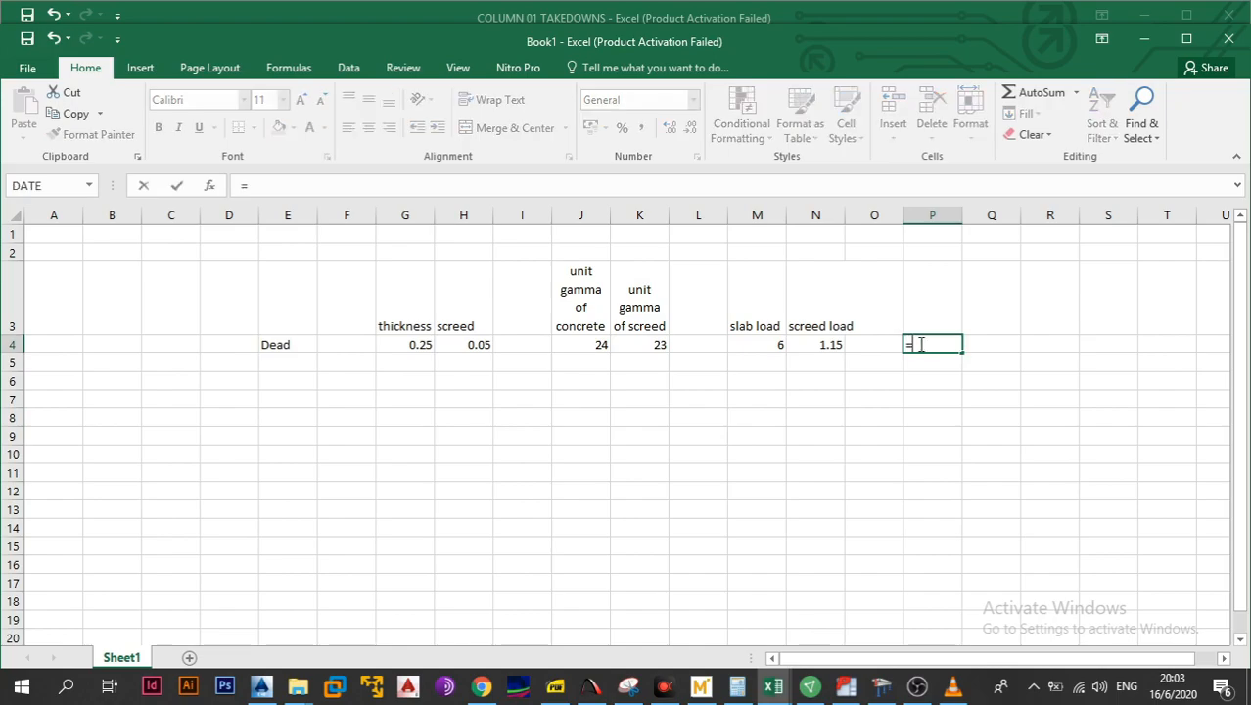
click(761, 343)
text(+)
click(818, 345)
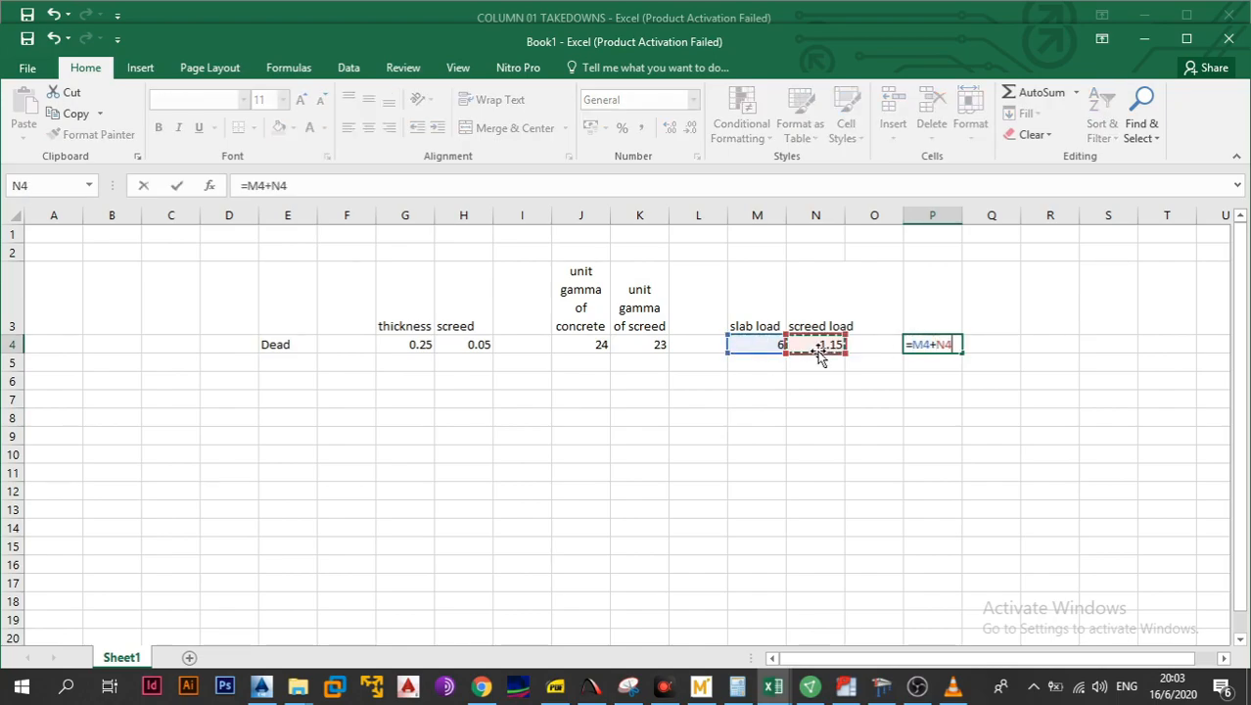
key(Return)
click(953, 394)
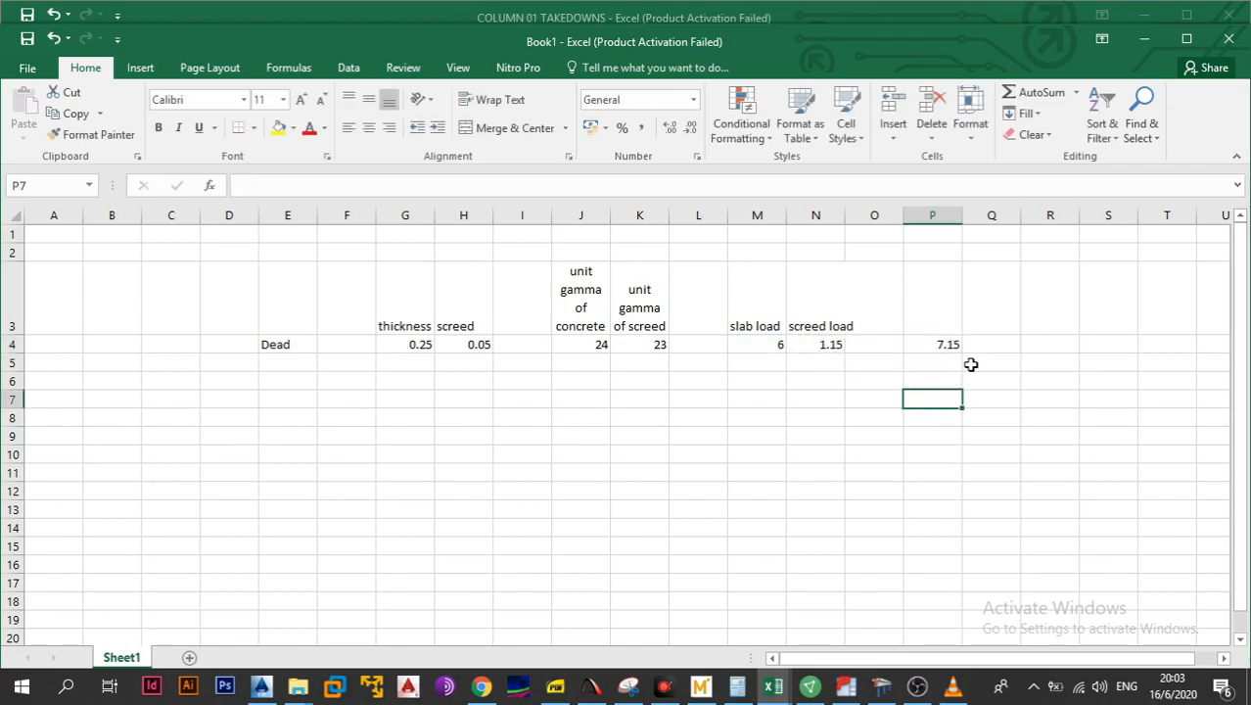
Switch to Prokon Continuous Beam and copy span 1's dead load Wleft of 7.5 kN/m to spans 2, 3 and 4
mouse_move(948, 692)
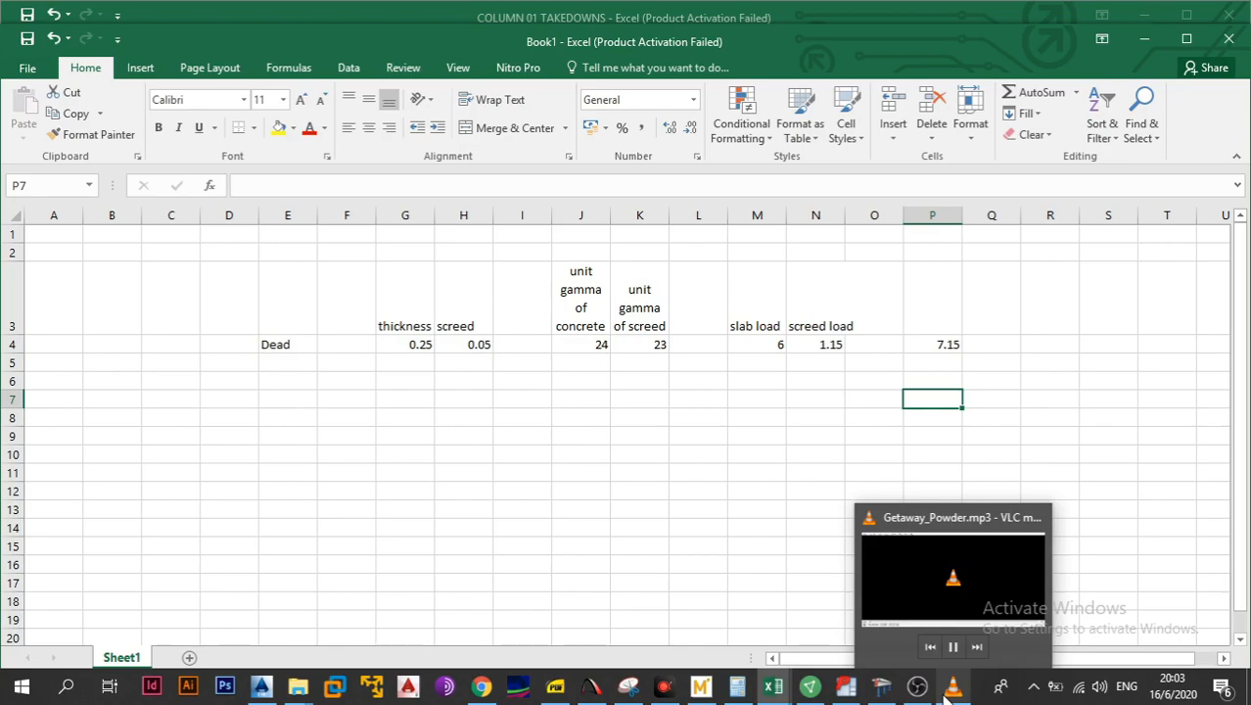
click(881, 686)
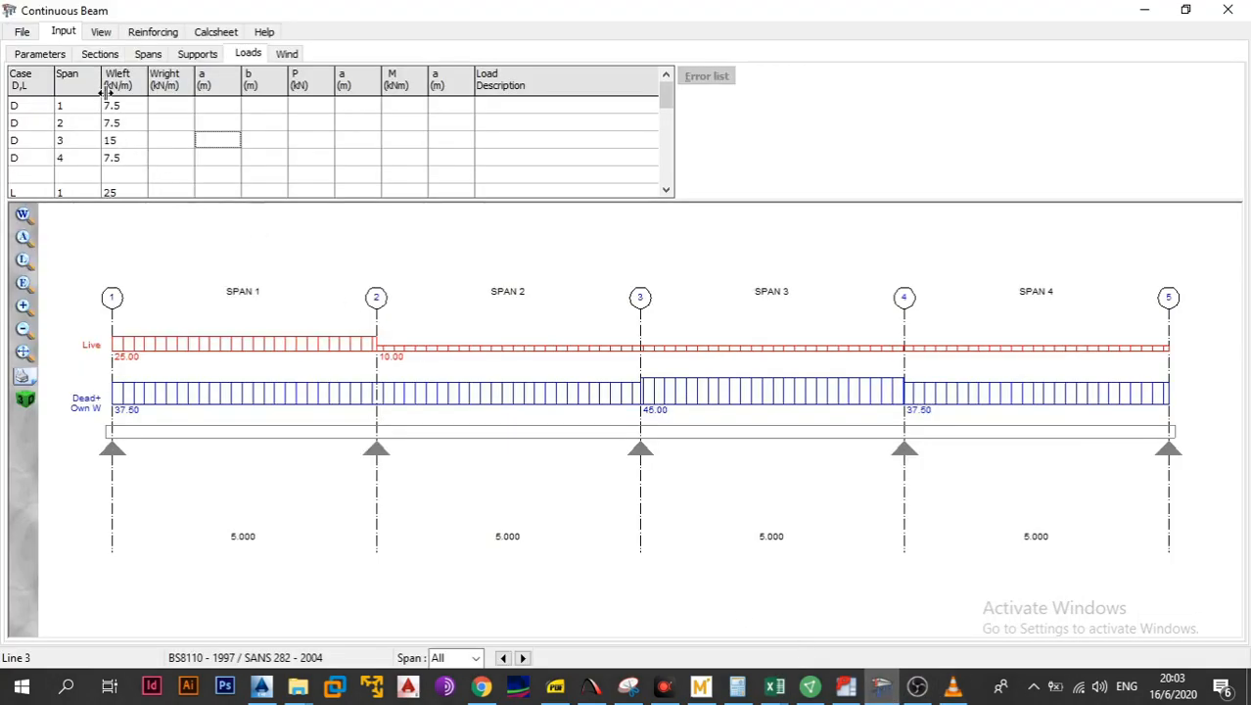
click(122, 122)
click(121, 110)
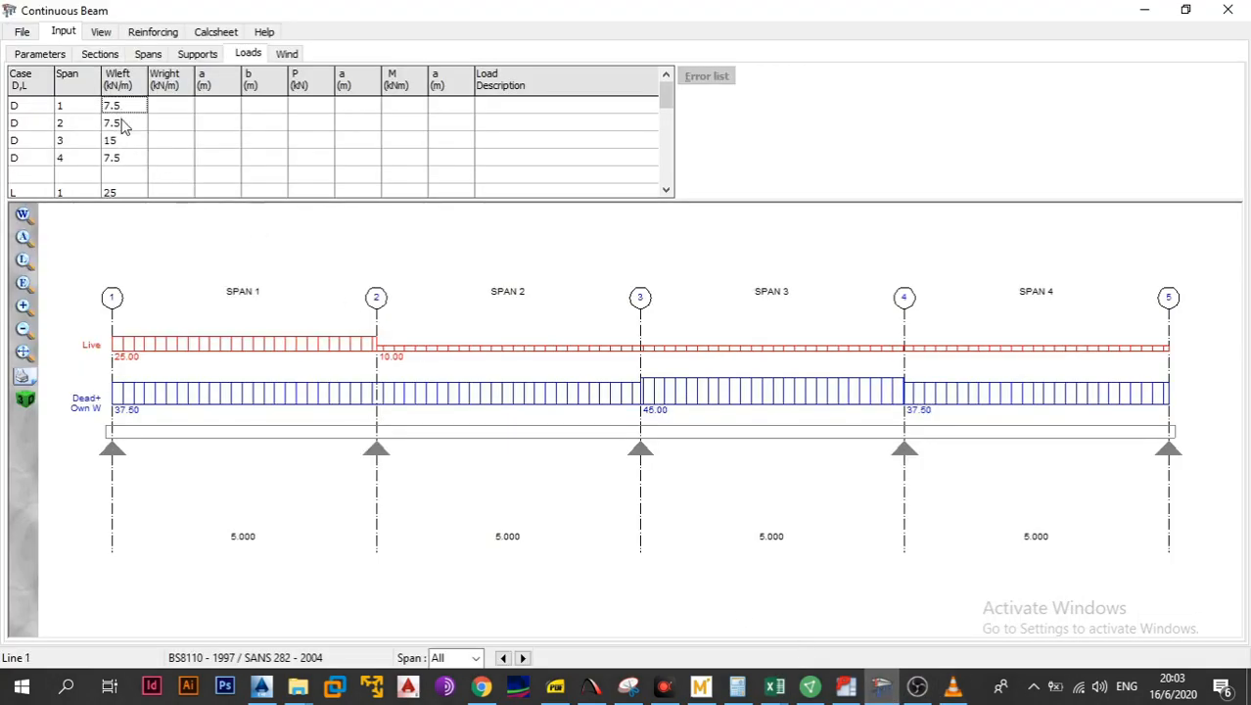
click(123, 122)
key(ctrl+v)
click(127, 140)
key(ctrl+v)
click(129, 154)
key(ctrl+v)
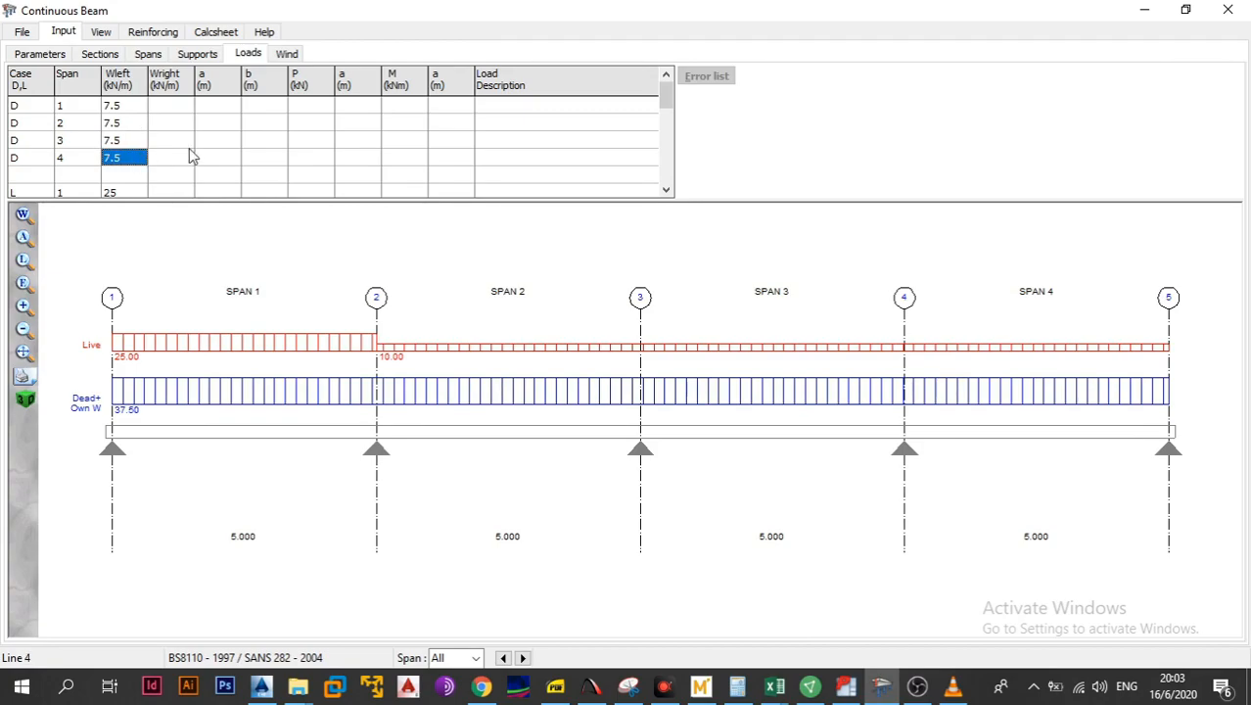
Review the dead and live load rows in Continuous Beam, and check the slab load and total load cells in Excel's Book1
click(176, 147)
scroll(173, 150, down, 4)
scroll(147, 149, up, 1)
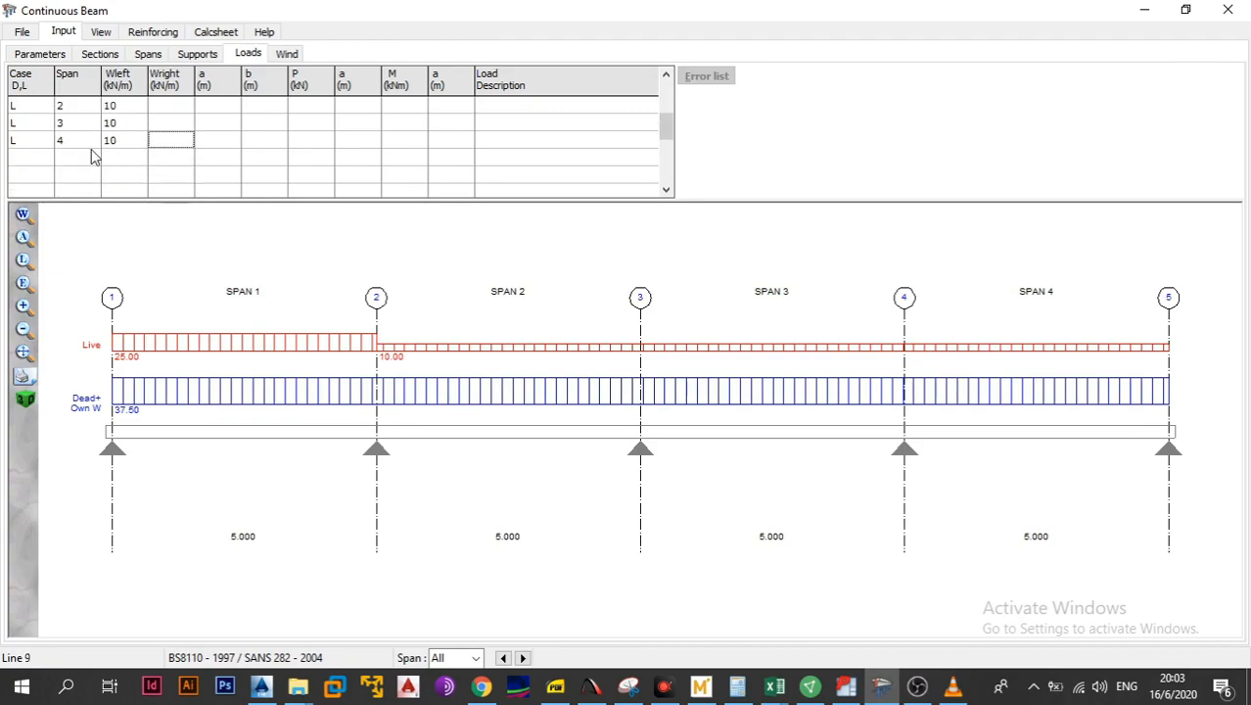
scroll(93, 156, up, 6)
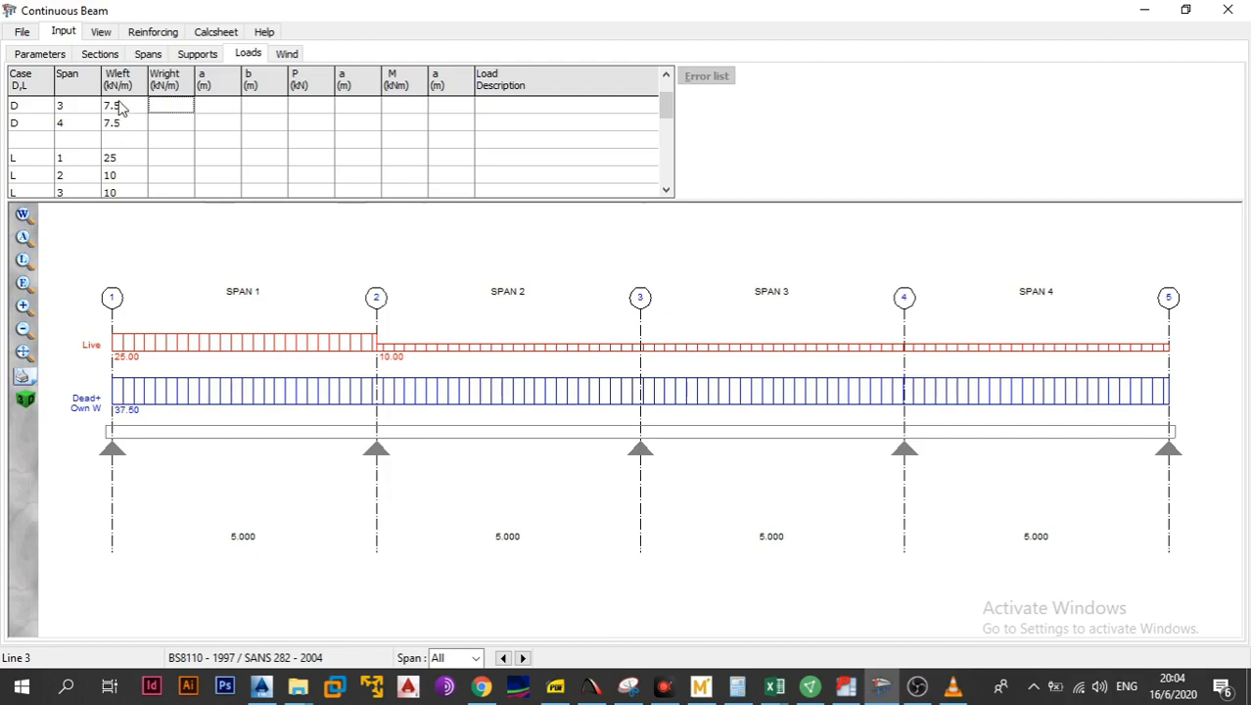
click(774, 687)
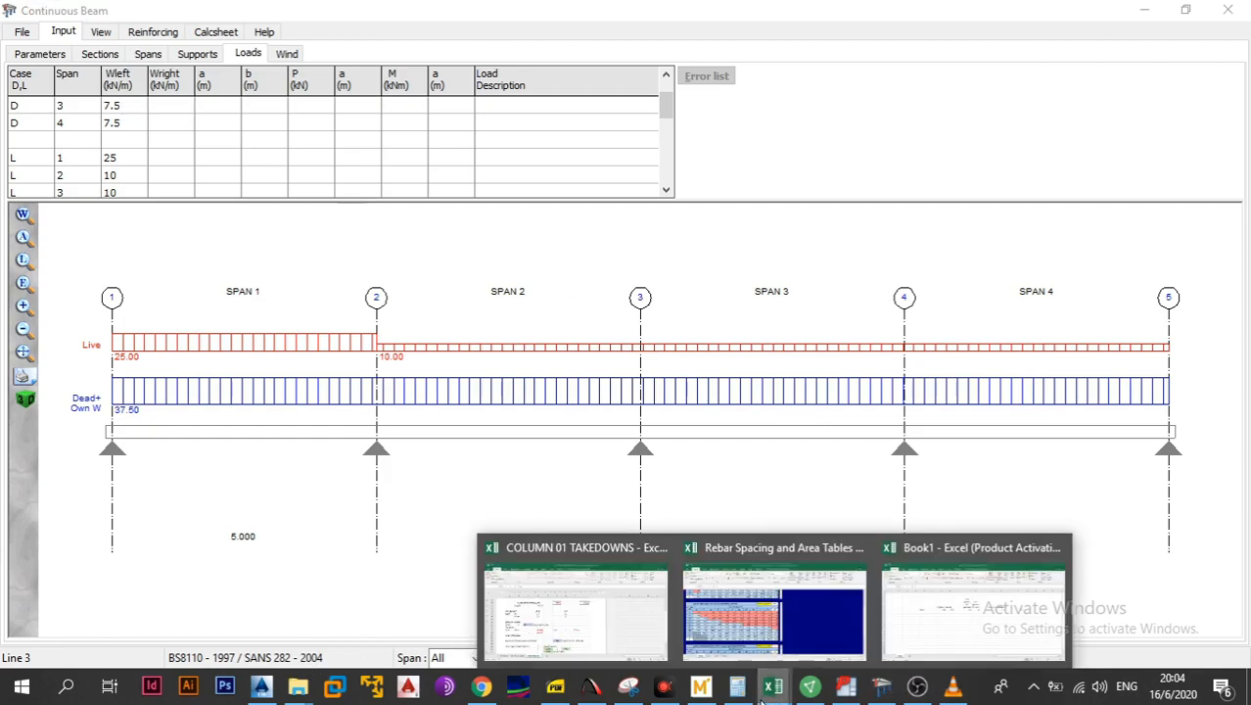
click(995, 619)
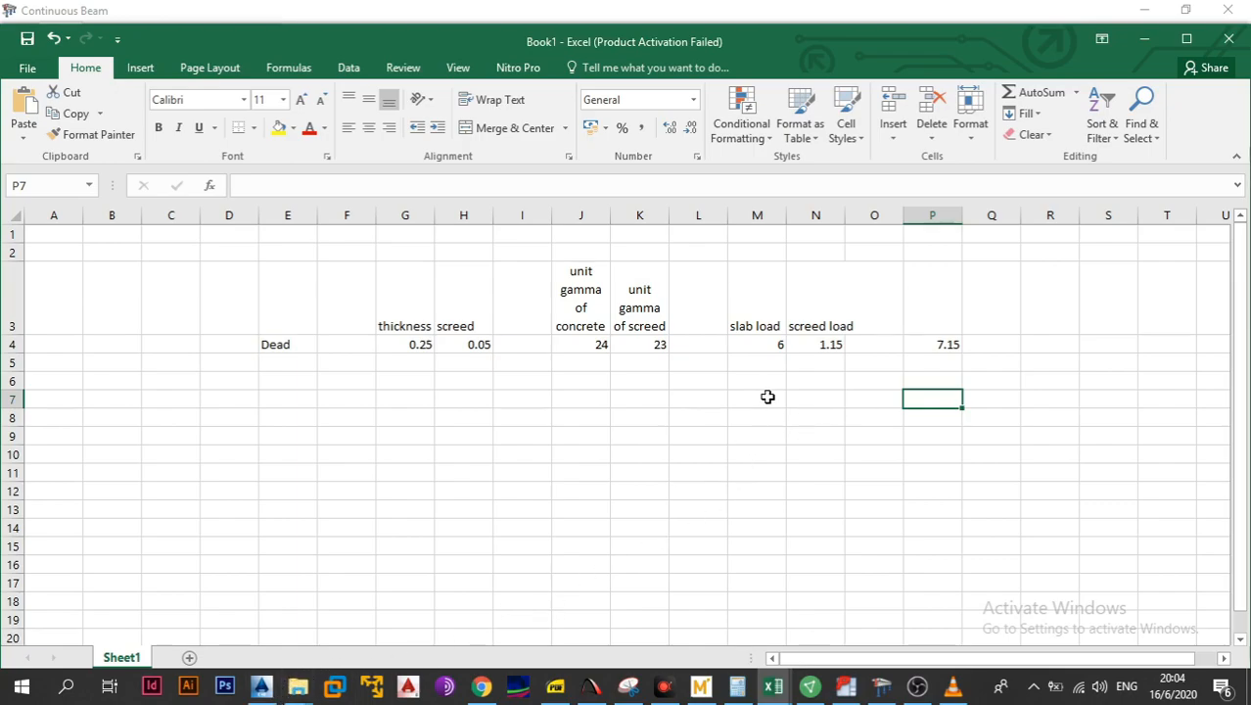
click(764, 347)
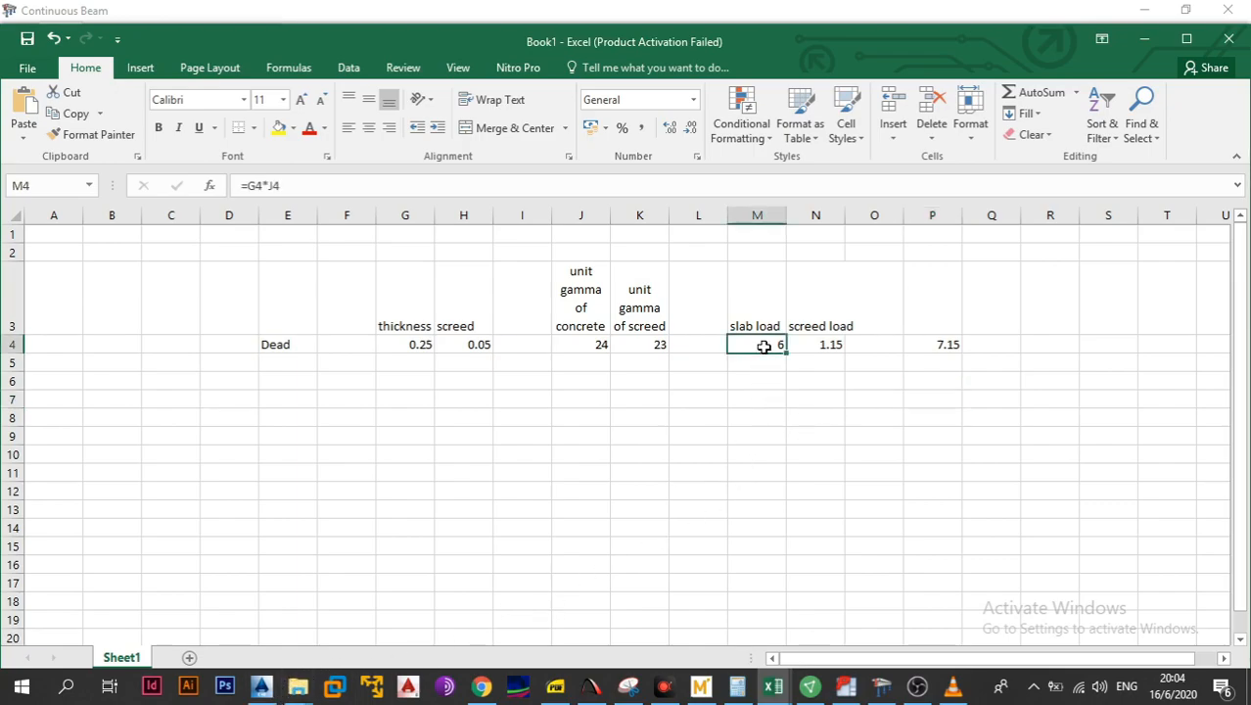
click(940, 348)
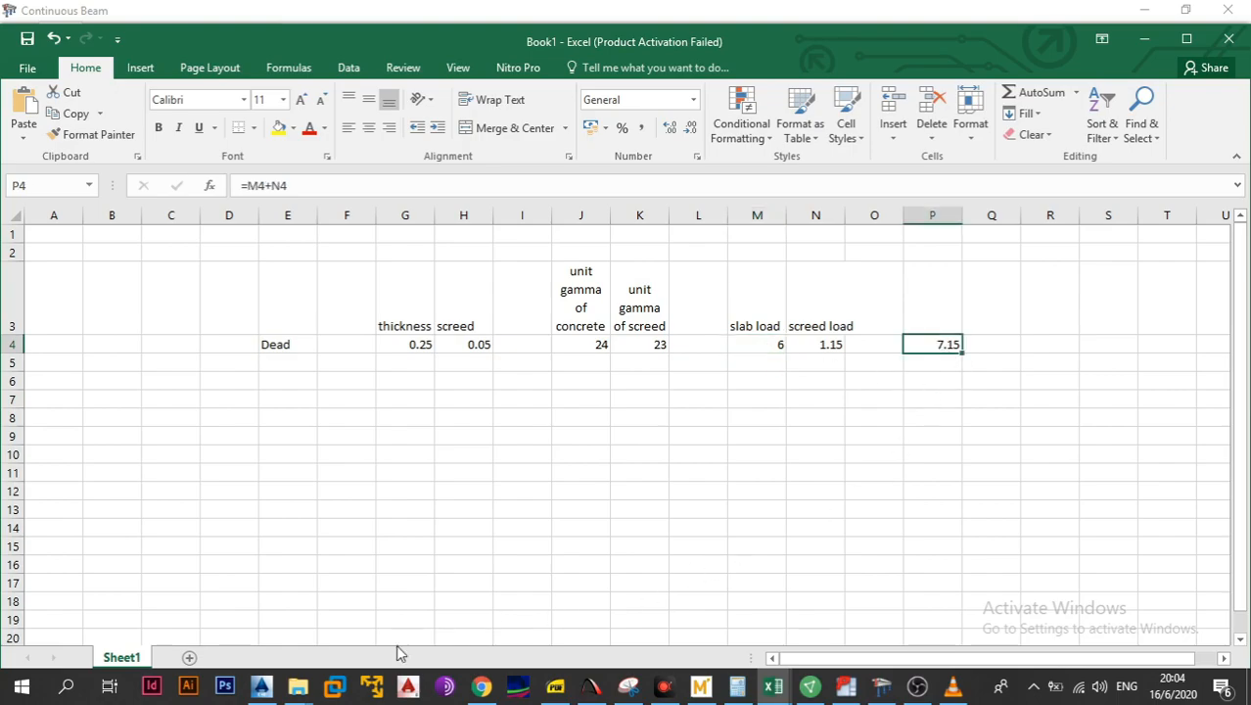
Switch to the AutoCAD first floor layout and examine the width dimension of Strip A
click(260, 688)
scroll(365, 389, down, 5)
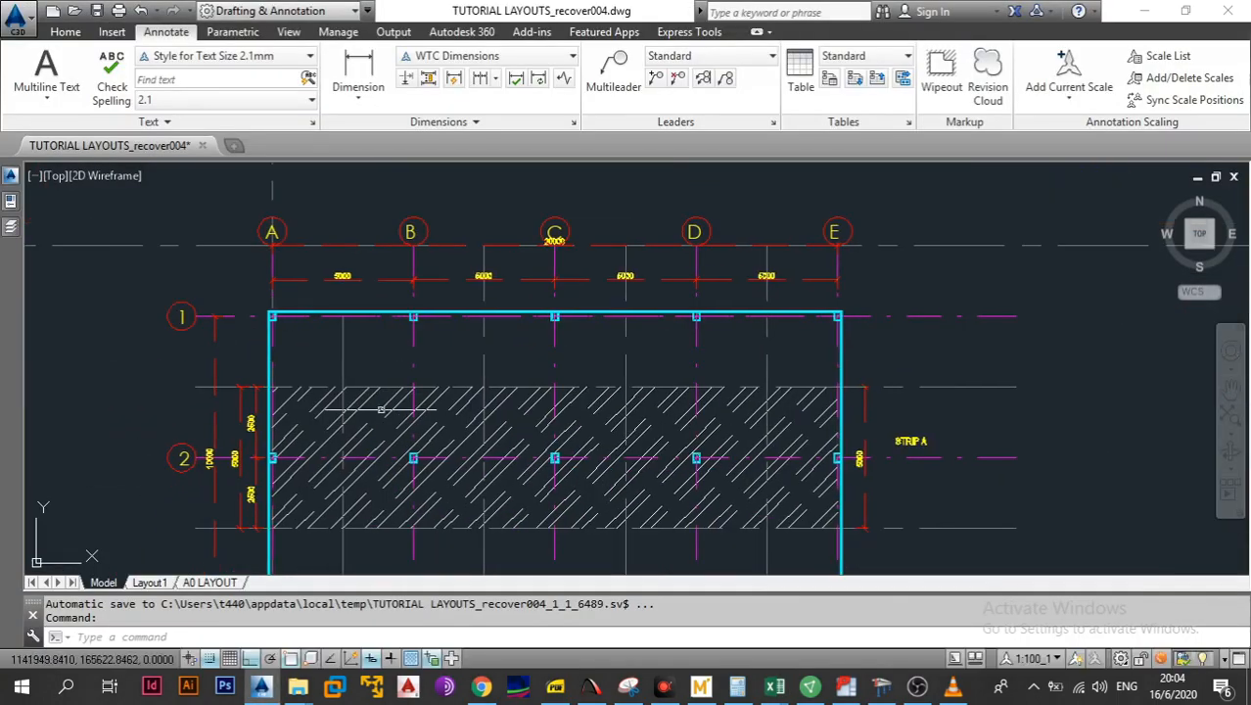
drag(367, 389, 341, 357)
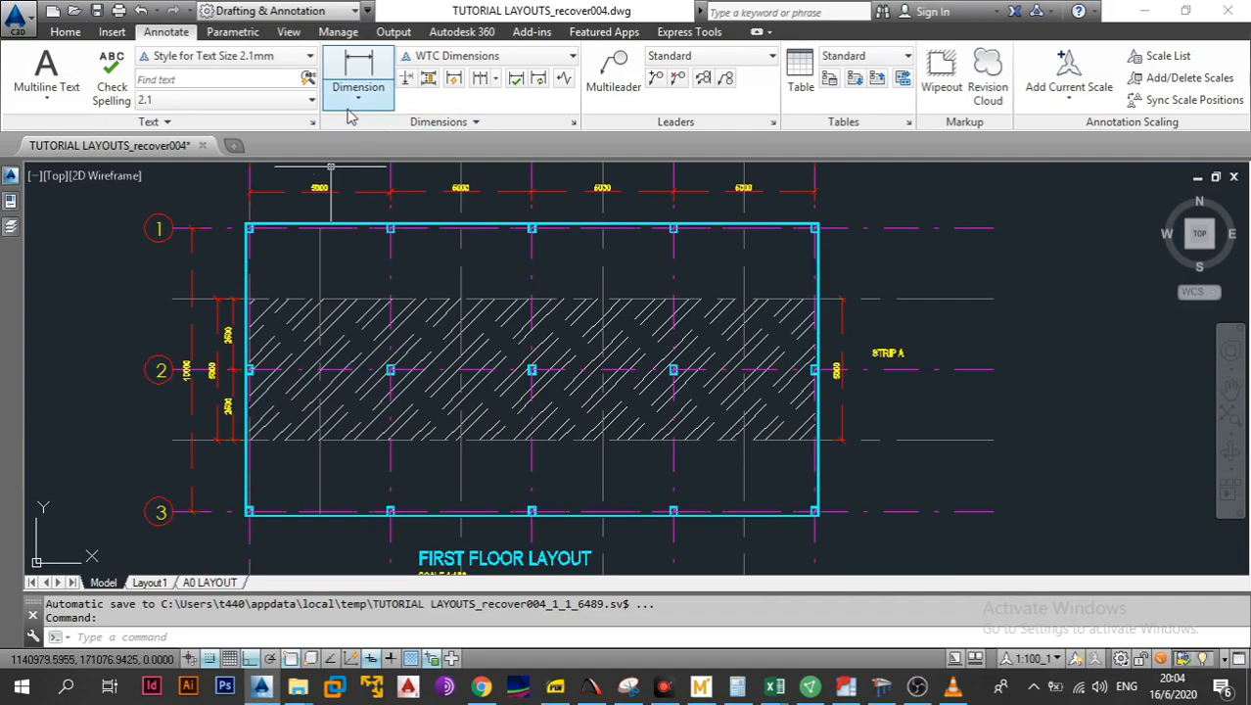
scroll(233, 343, up, 2)
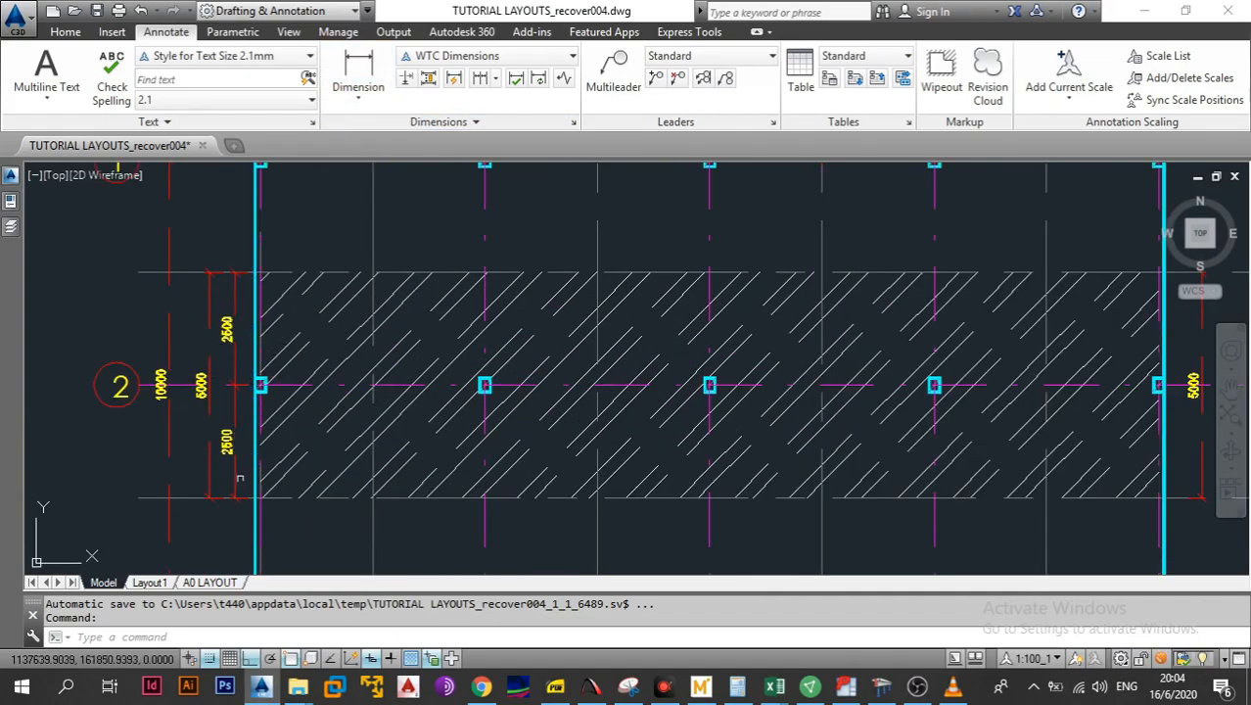
scroll(423, 349, down, 6)
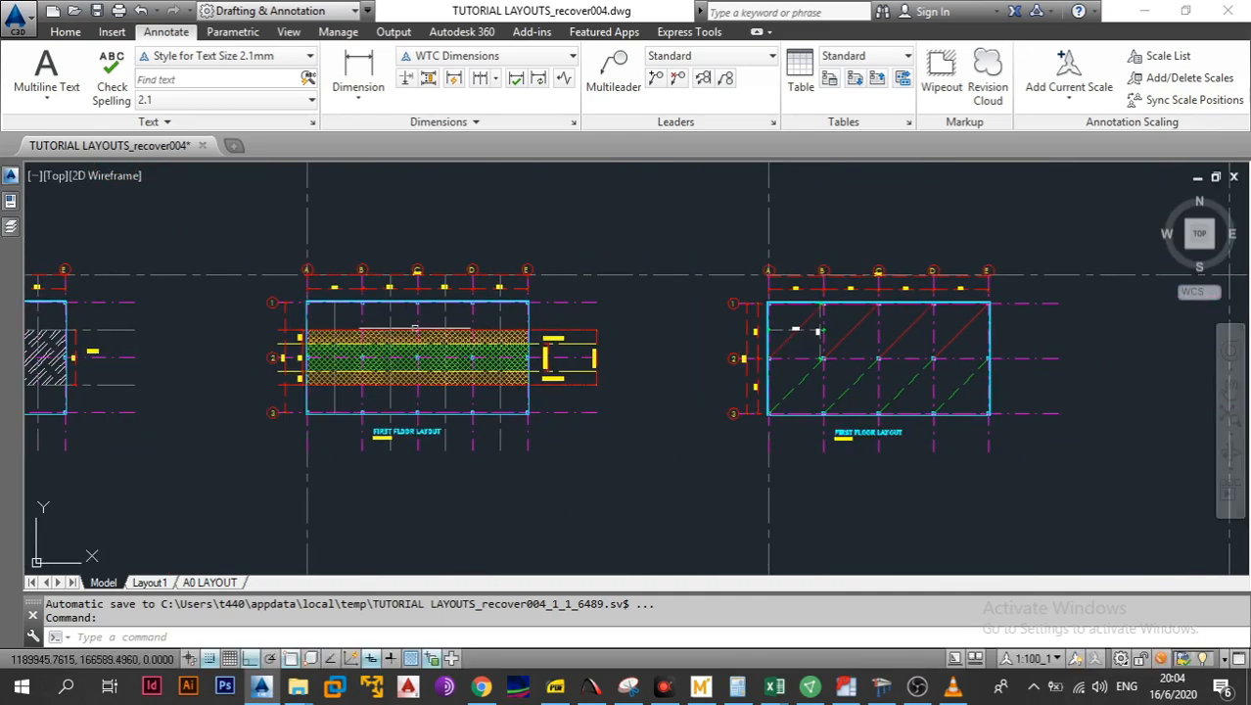
drag(421, 353, 746, 346)
scroll(372, 358, up, 8)
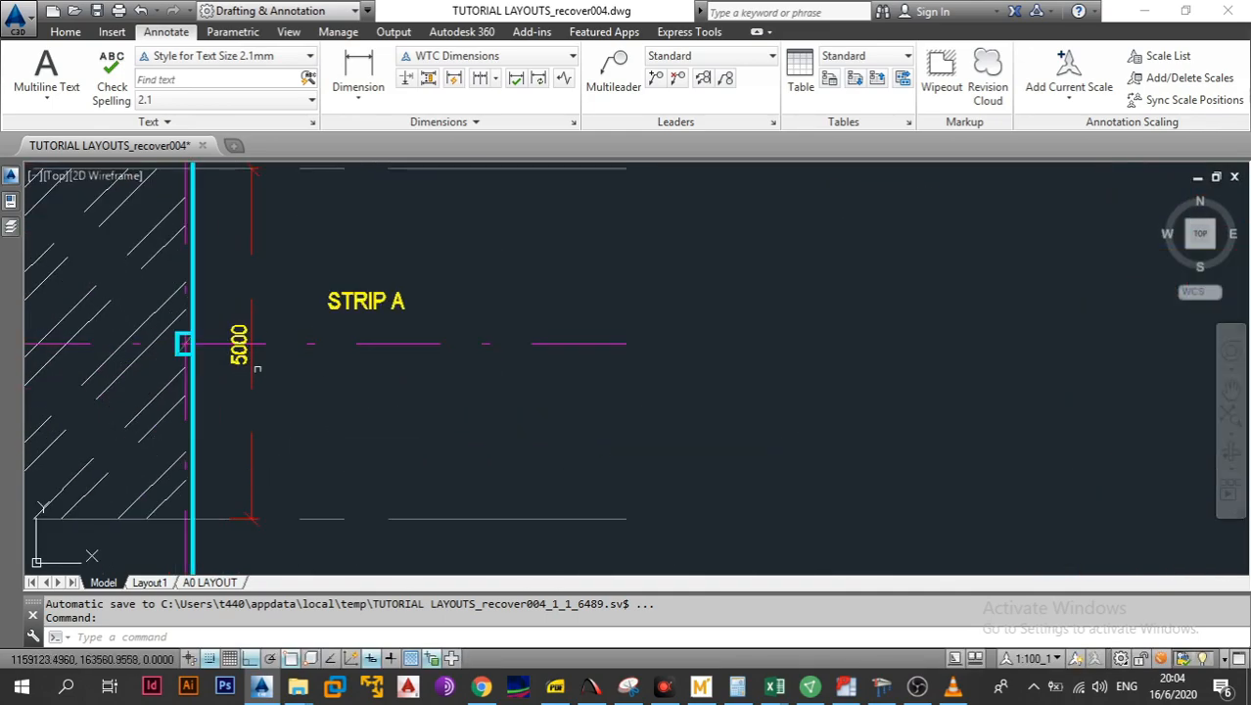
Return to Book1 in Excel and add the heading lx in R3 with the value 5 in R4
mouse_move(773, 688)
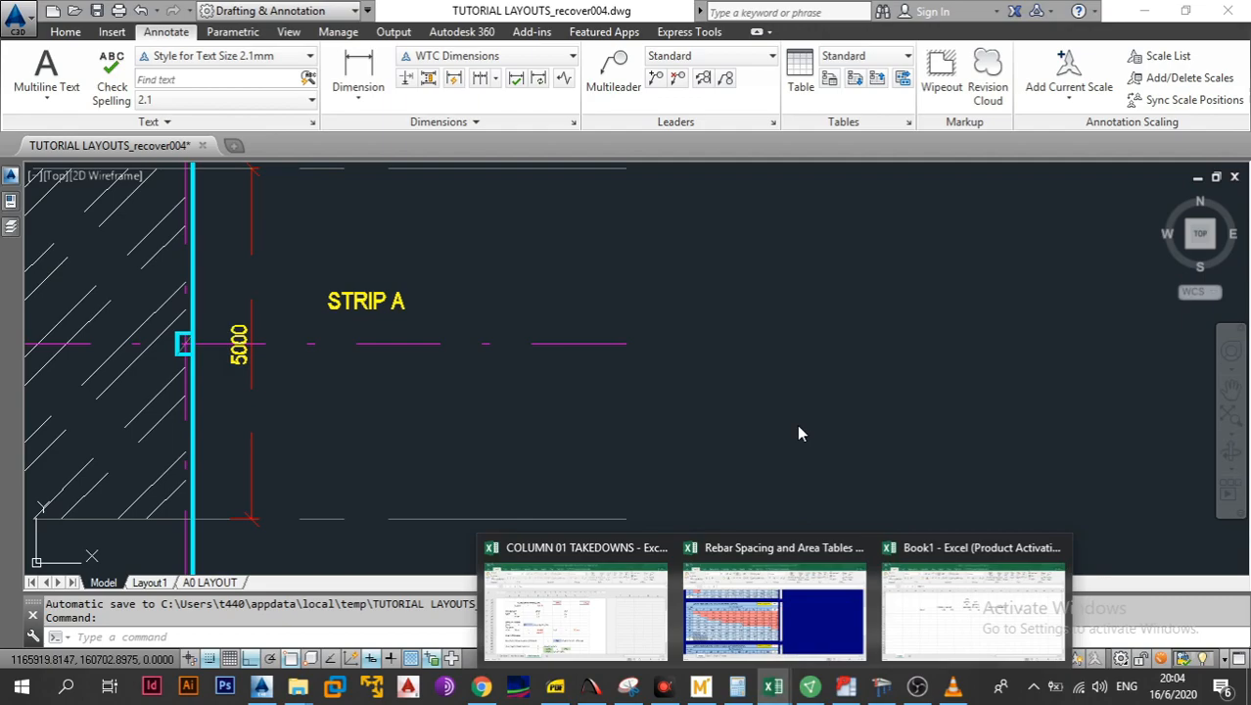
click(962, 652)
click(982, 314)
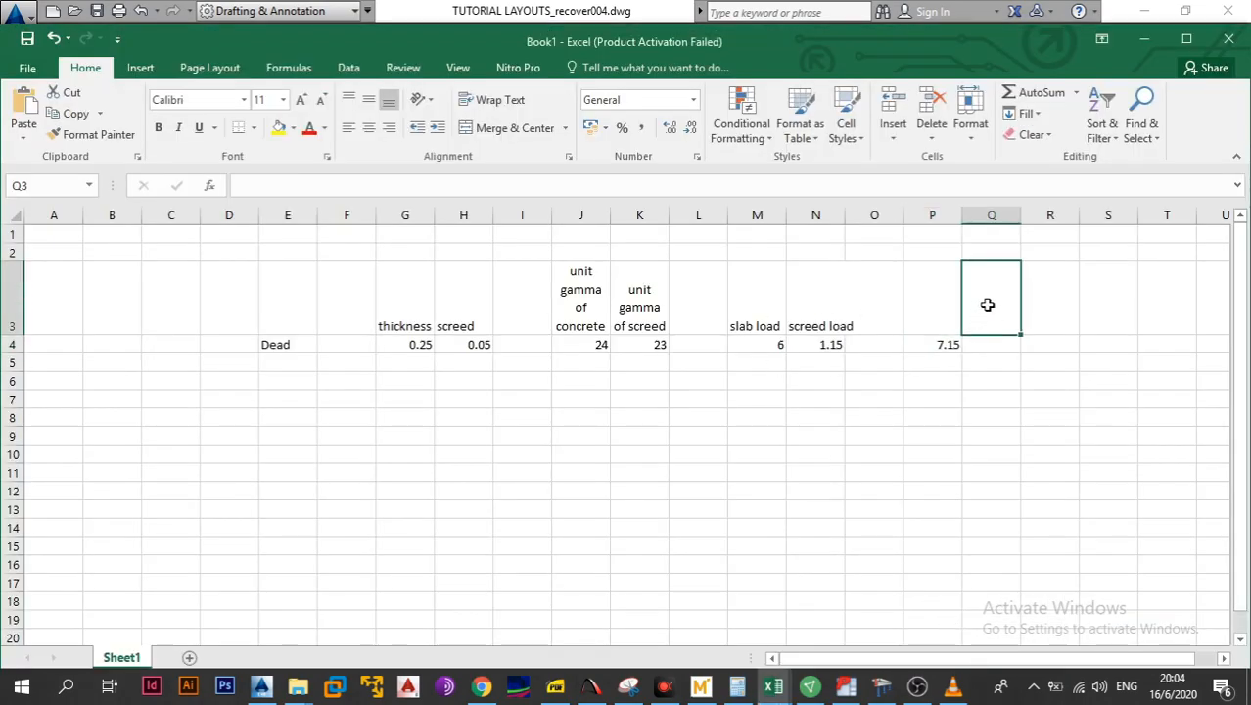
click(1026, 301)
text(lx)
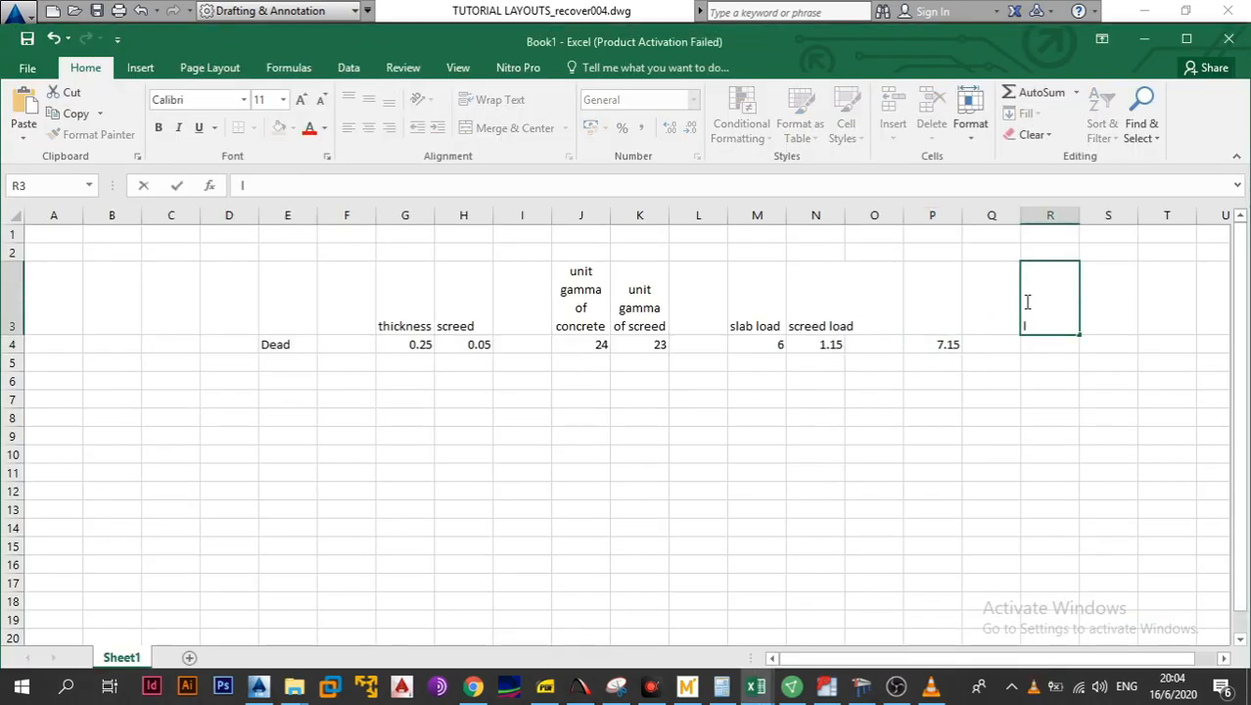
click(1055, 379)
click(1048, 347)
text(5)
key(Return)
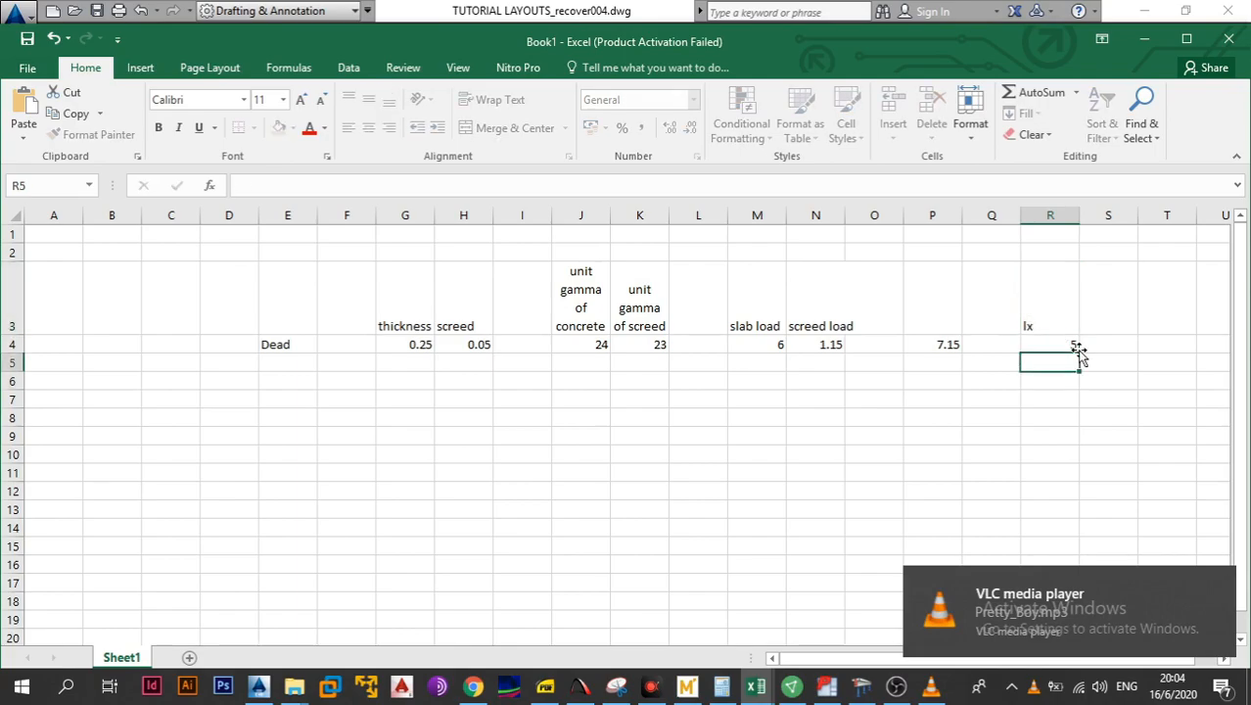
Enter the heading "load per m" in T3
click(1148, 324)
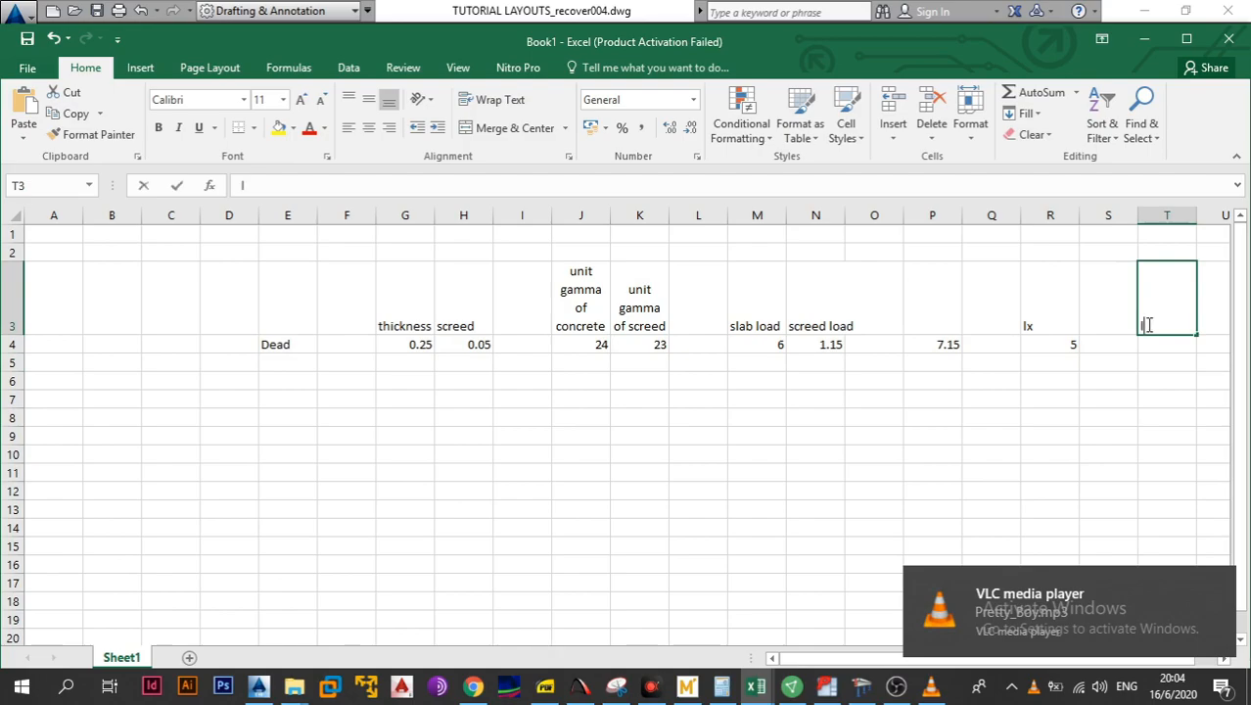
text(load perm)
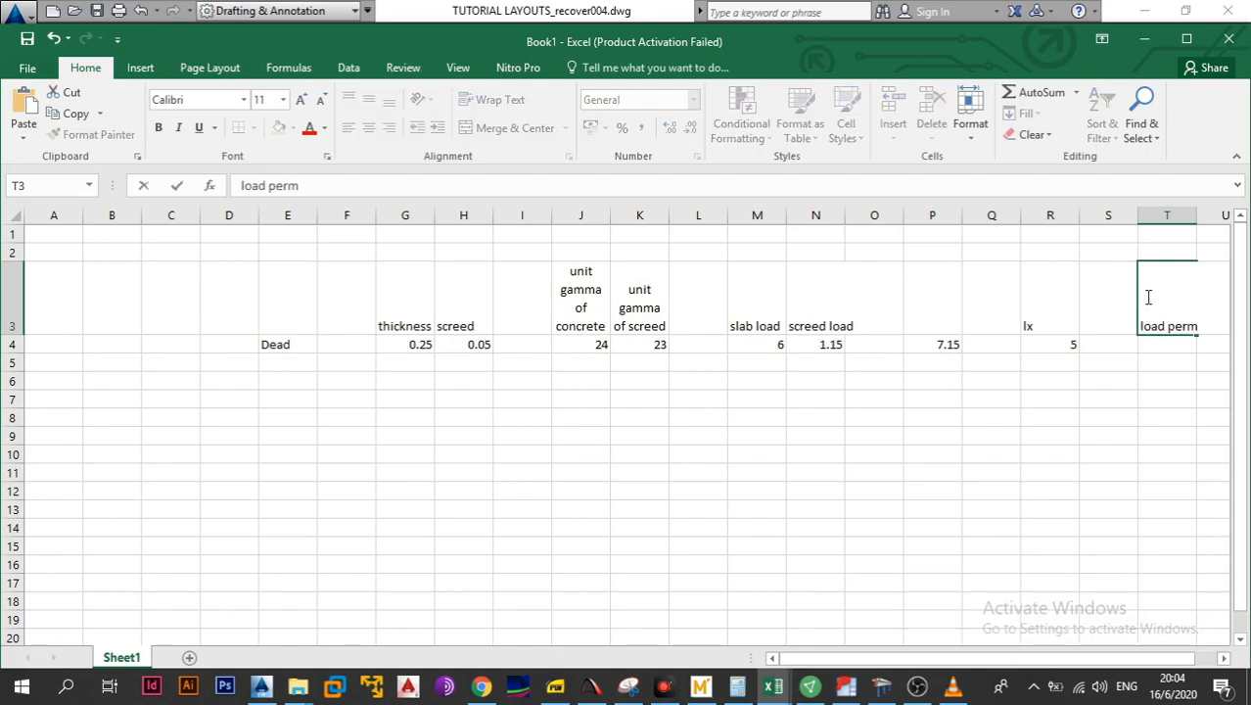
key(BackSpace)
text(\)
key(BackSpace)
text(m)
click(1113, 360)
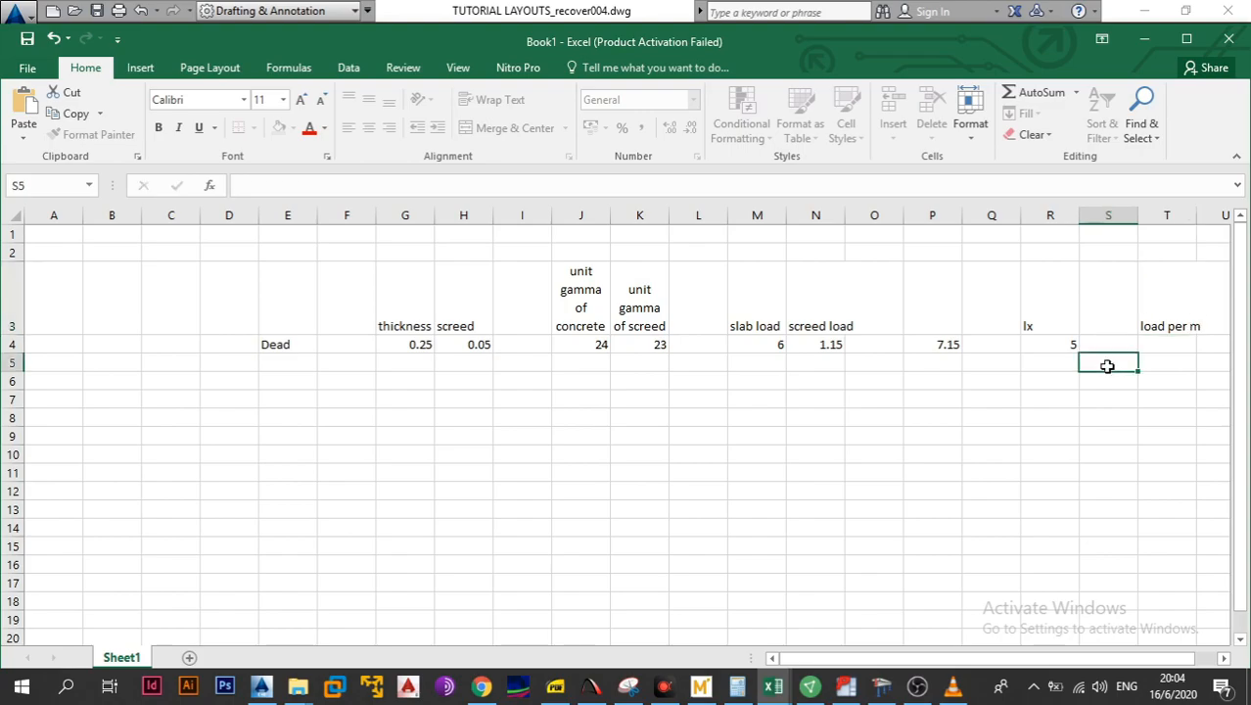
Calculate the load per metre in T4 by multiplying the total load by lx, =P4*R4
drag(829, 663, 844, 663)
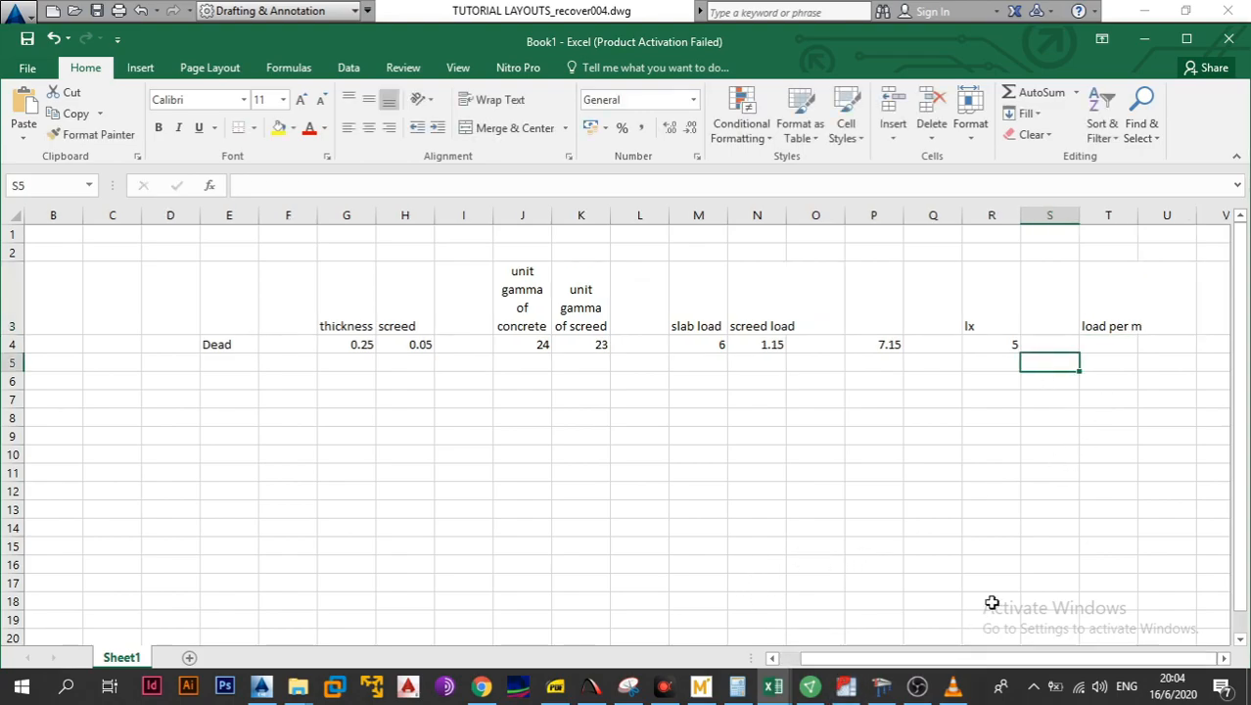
click(1113, 344)
text(=)
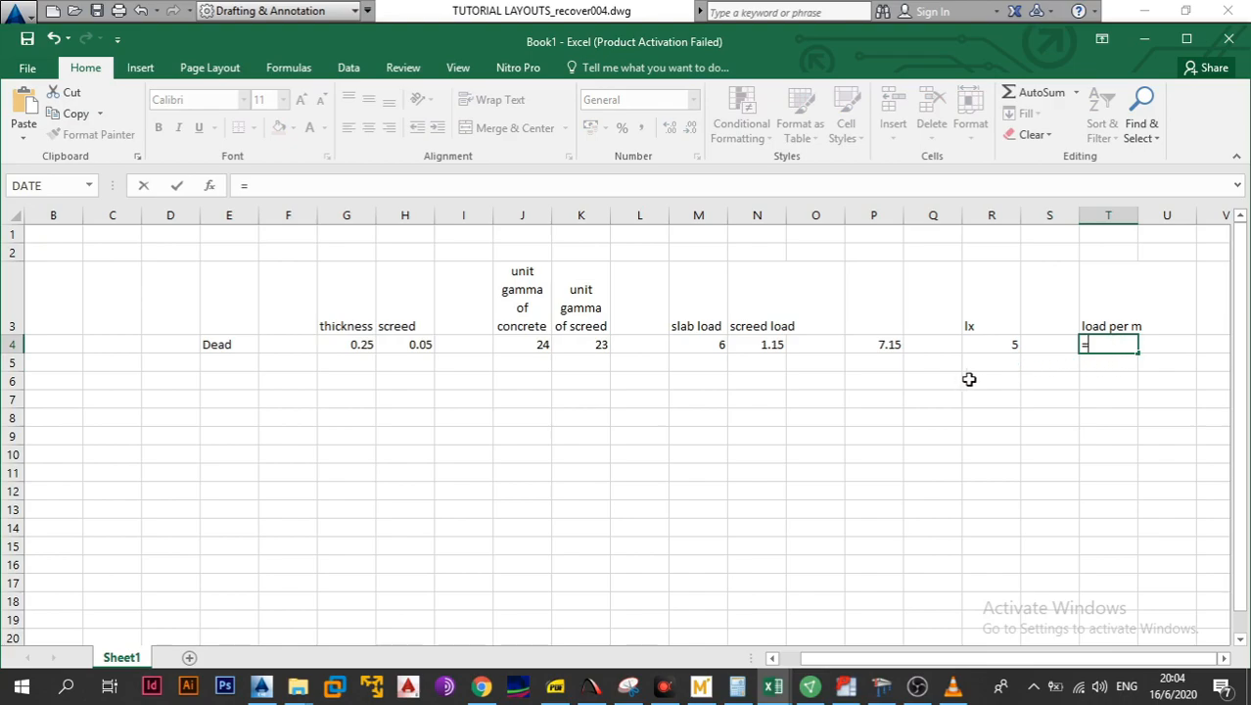
click(883, 346)
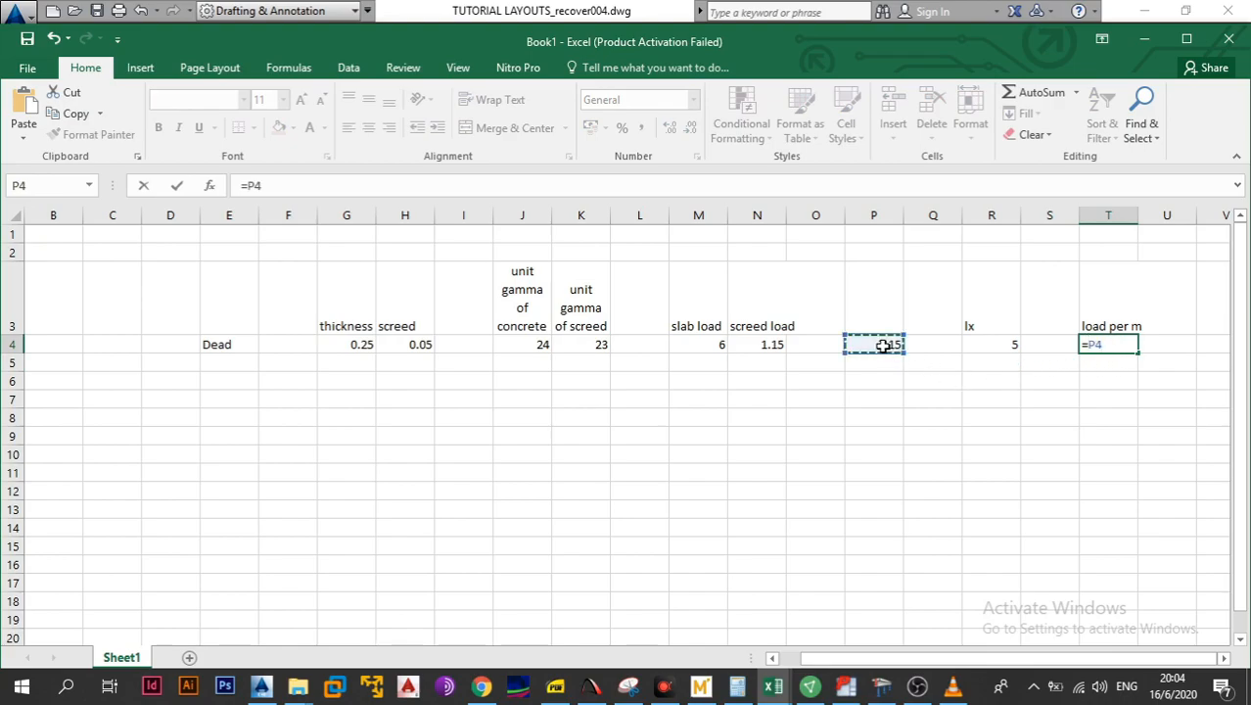
text(*)
click(1020, 348)
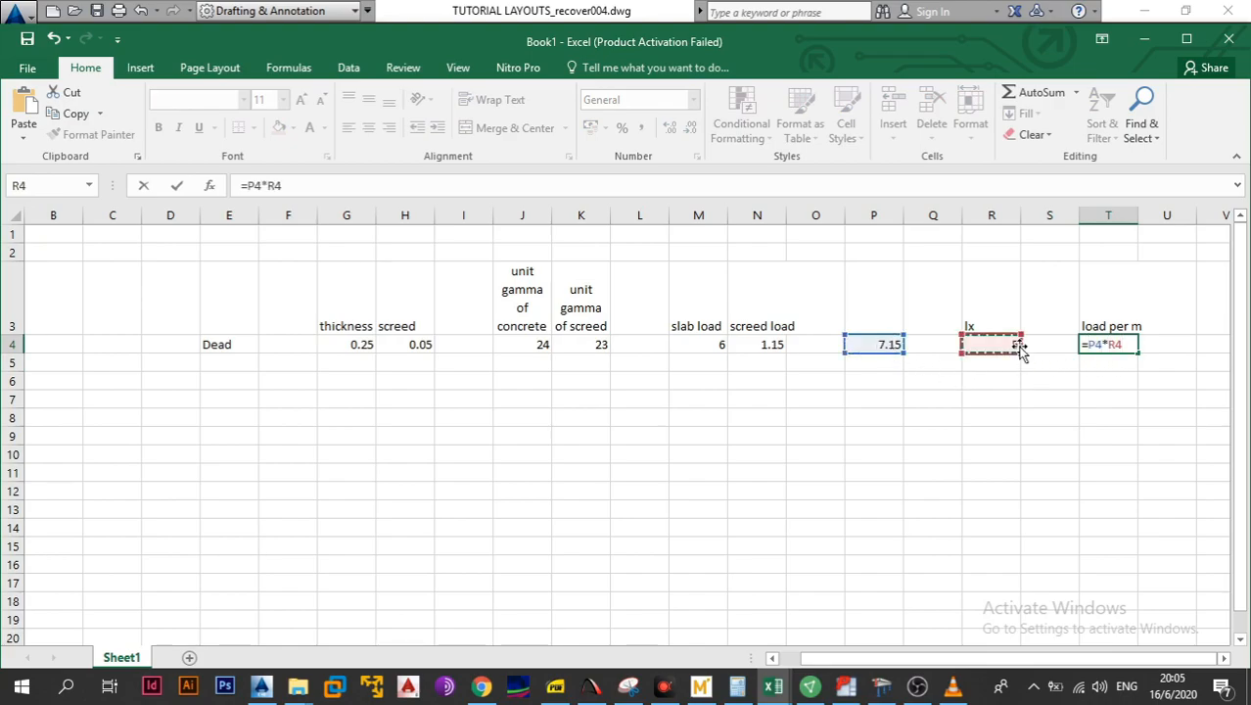
key(Return)
click(1072, 434)
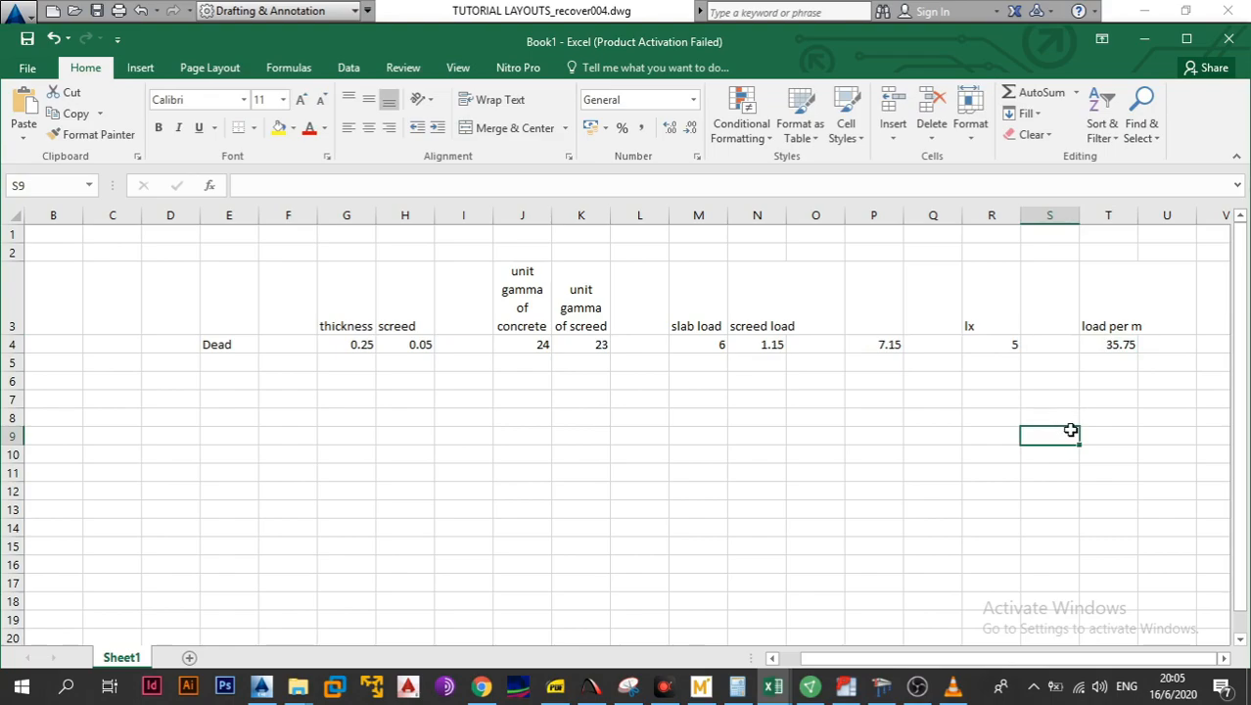
Switch to Prokon Continuous Beam and set span 1's dead load Wleft to 37.5 kN/m
click(847, 689)
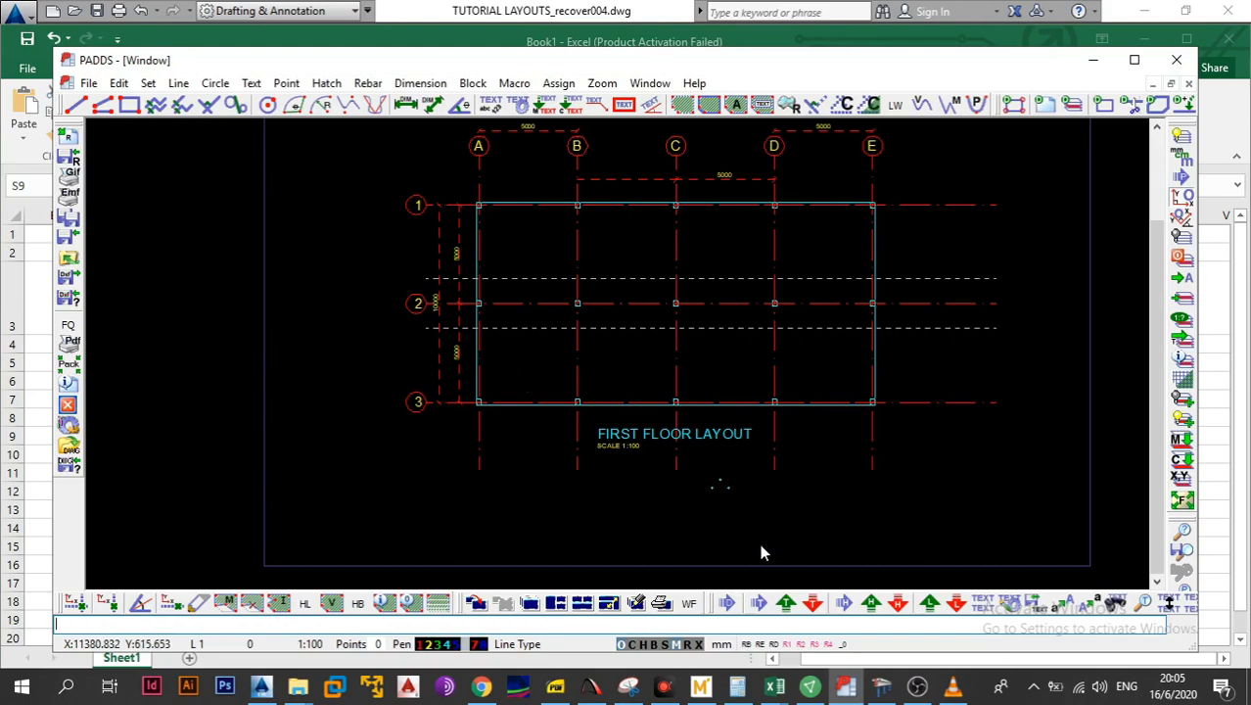
click(881, 688)
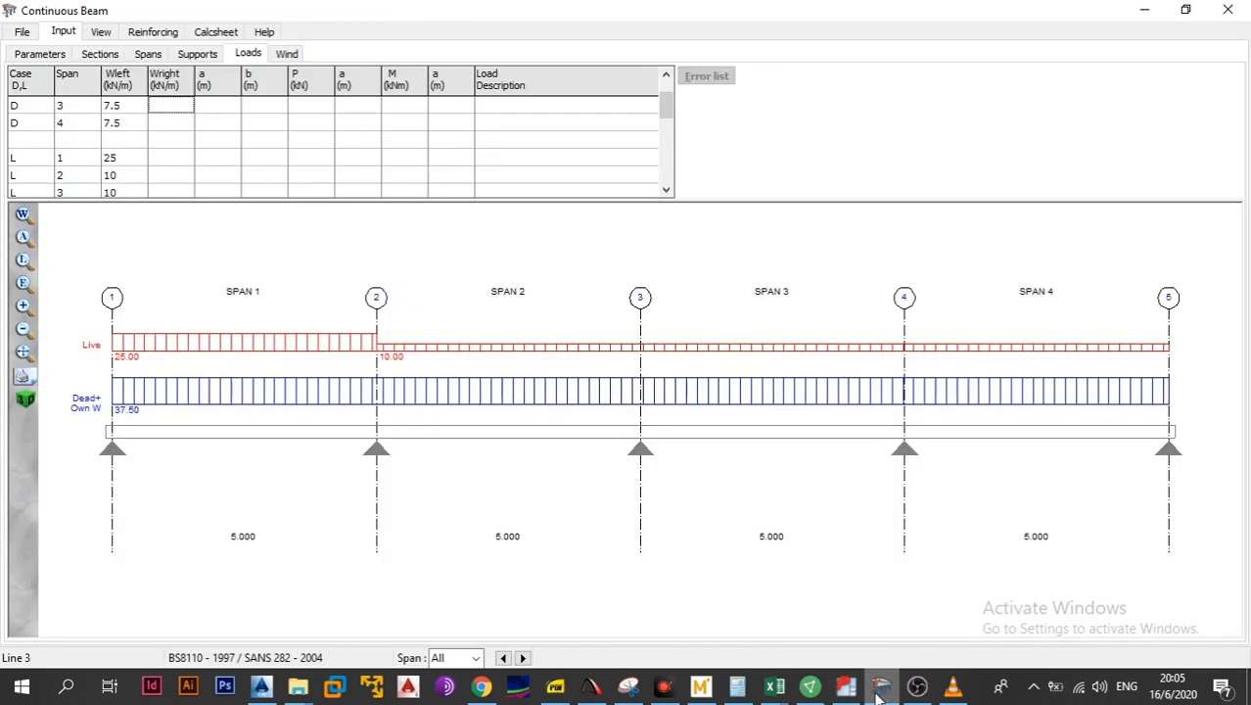
click(133, 111)
scroll(127, 116, up, 2)
text(37)
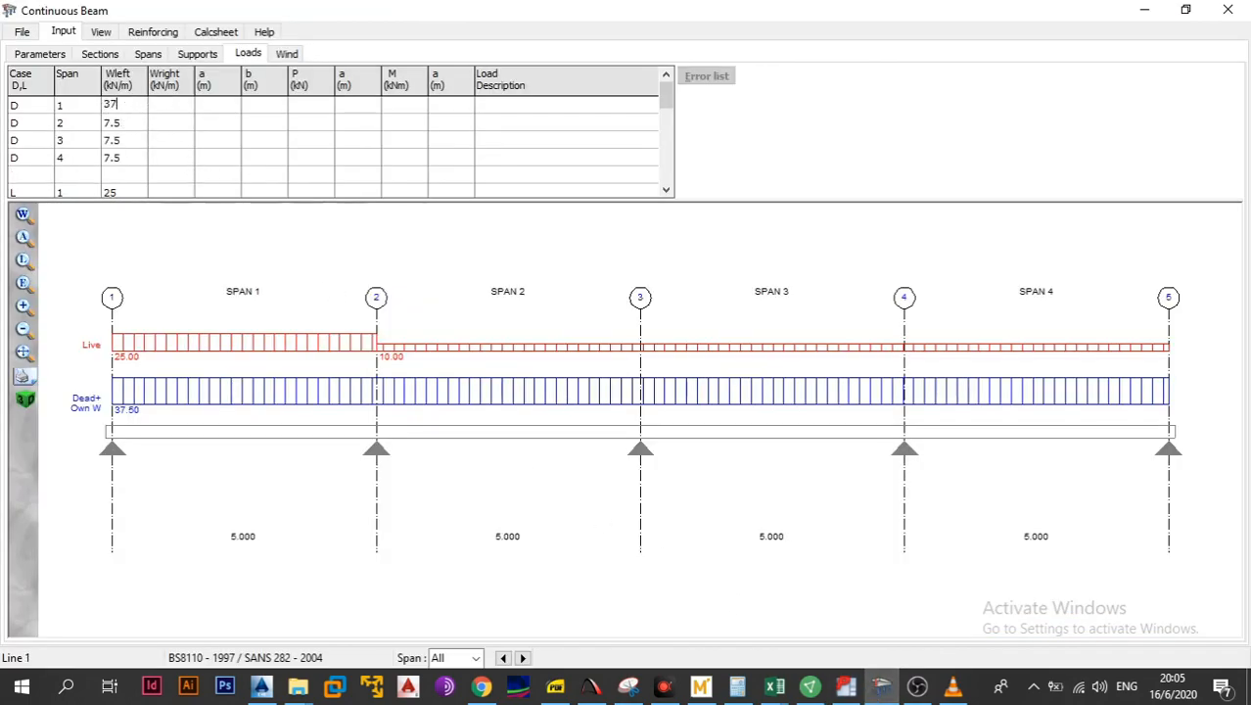
text(.5)
key(Return)
click(123, 110)
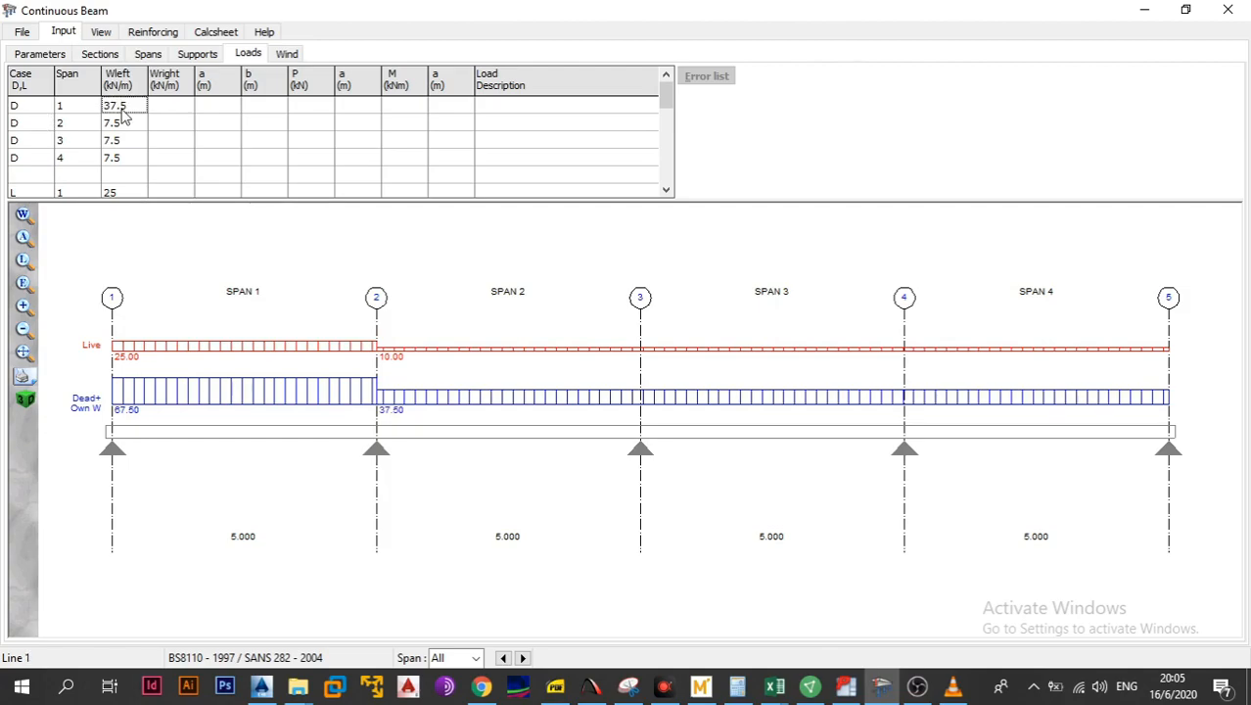
Set the dead load Wleft of spans 2, 3 and 4 to 37.5 kN/m
click(121, 125)
text(37.5)
click(125, 146)
text(37.5)
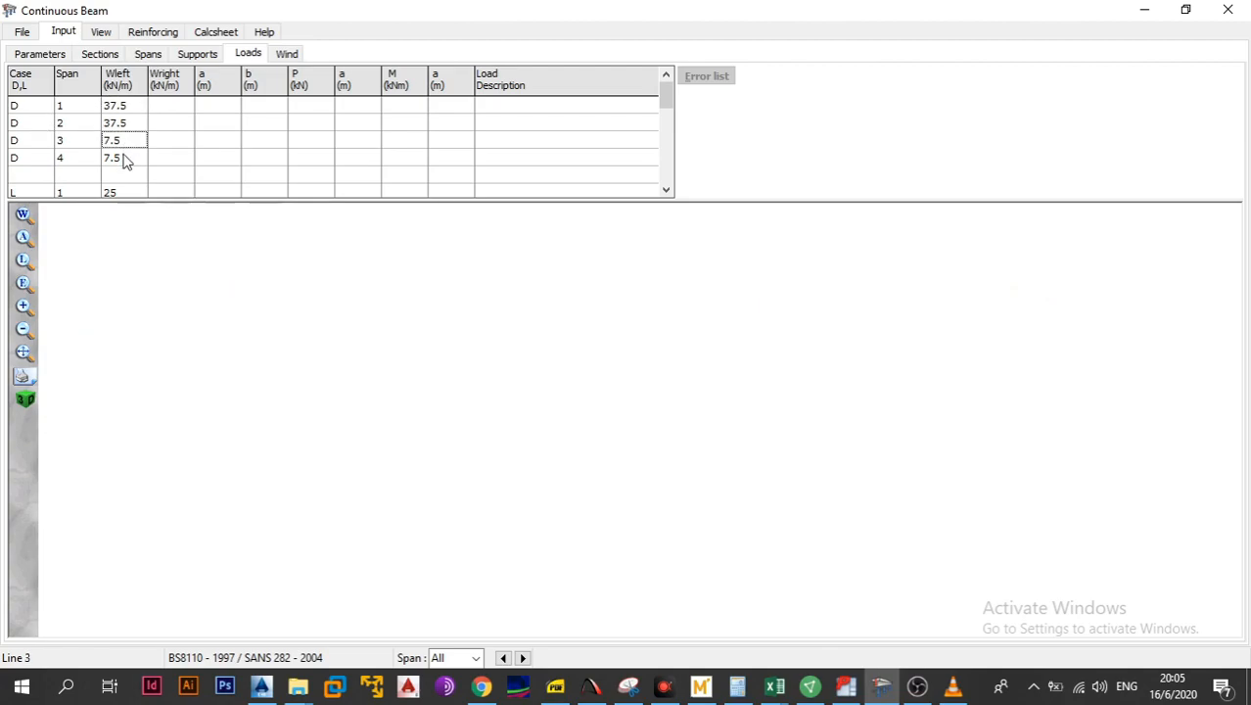
click(125, 160)
text(37.5)
click(177, 143)
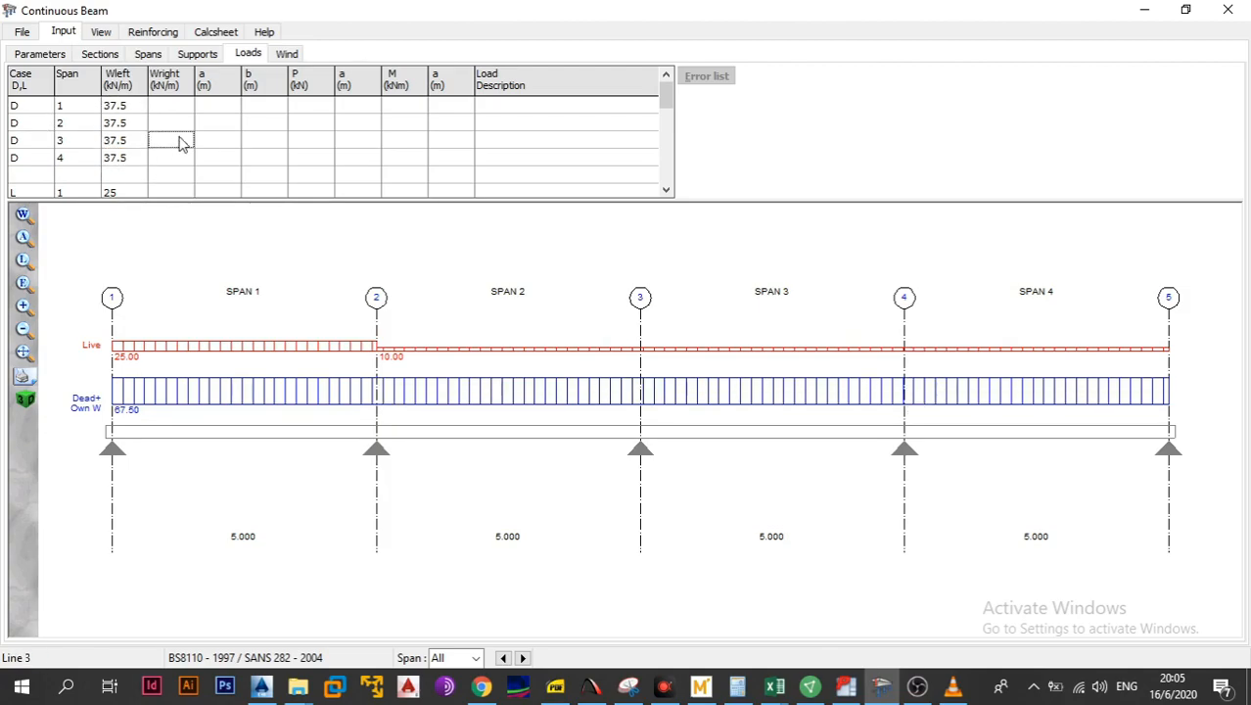
Check the live load Wleft values entered for spans 1 to 4
scroll(174, 168, down, 6)
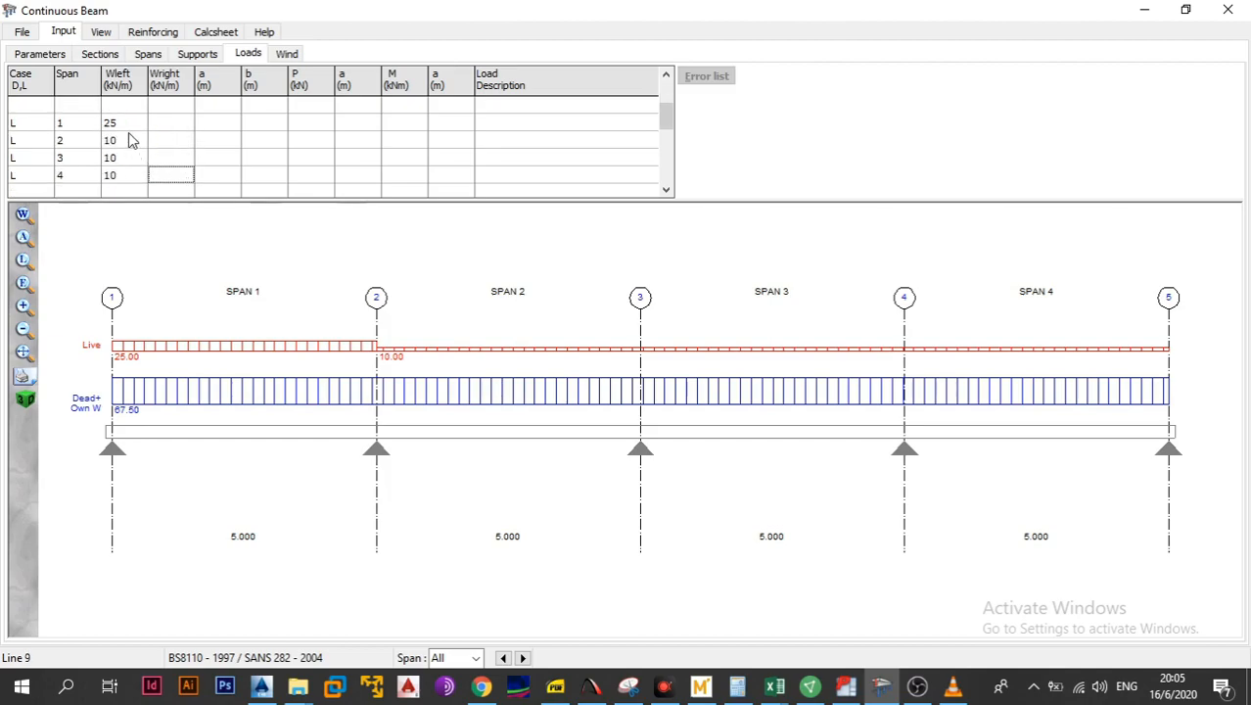
click(124, 156)
click(123, 128)
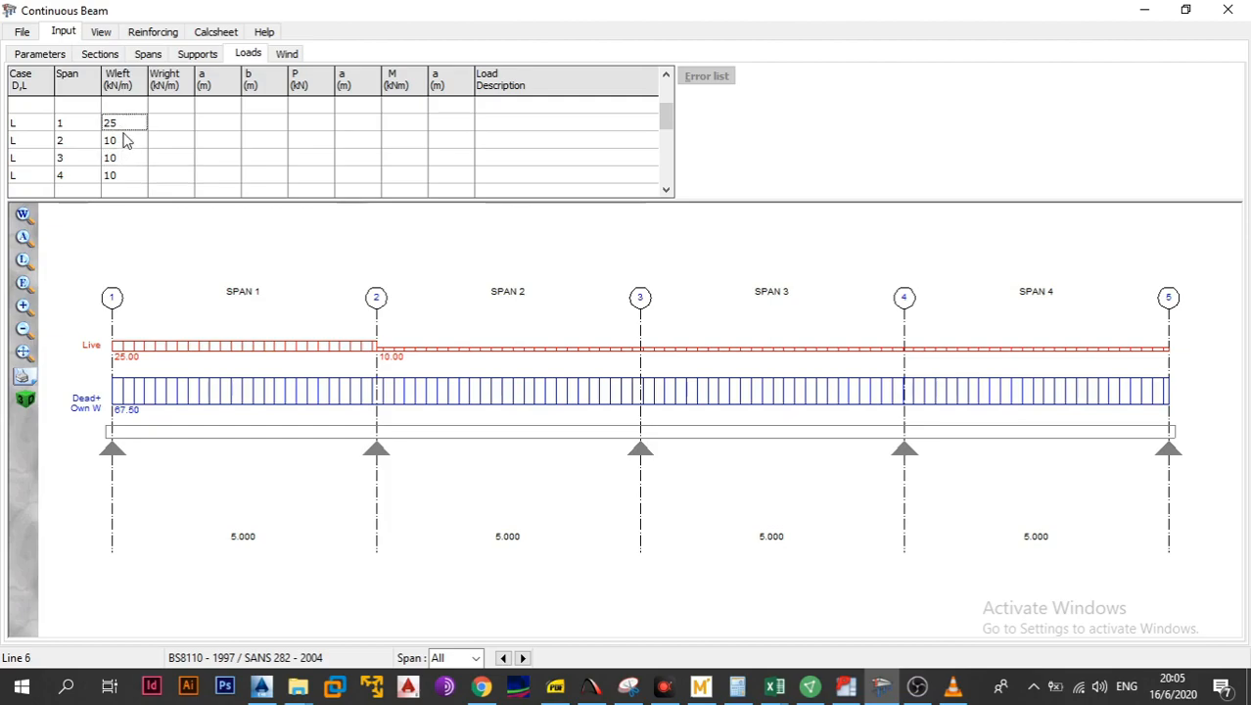
click(125, 139)
click(121, 125)
click(121, 160)
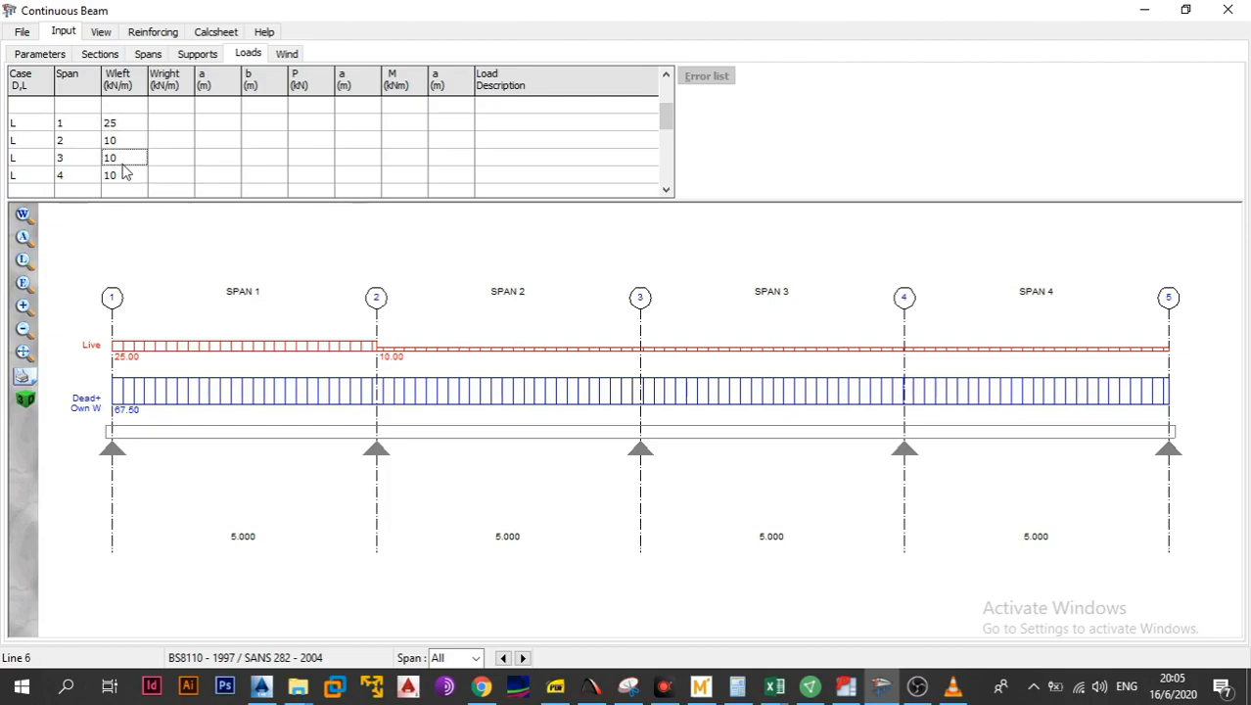
click(114, 124)
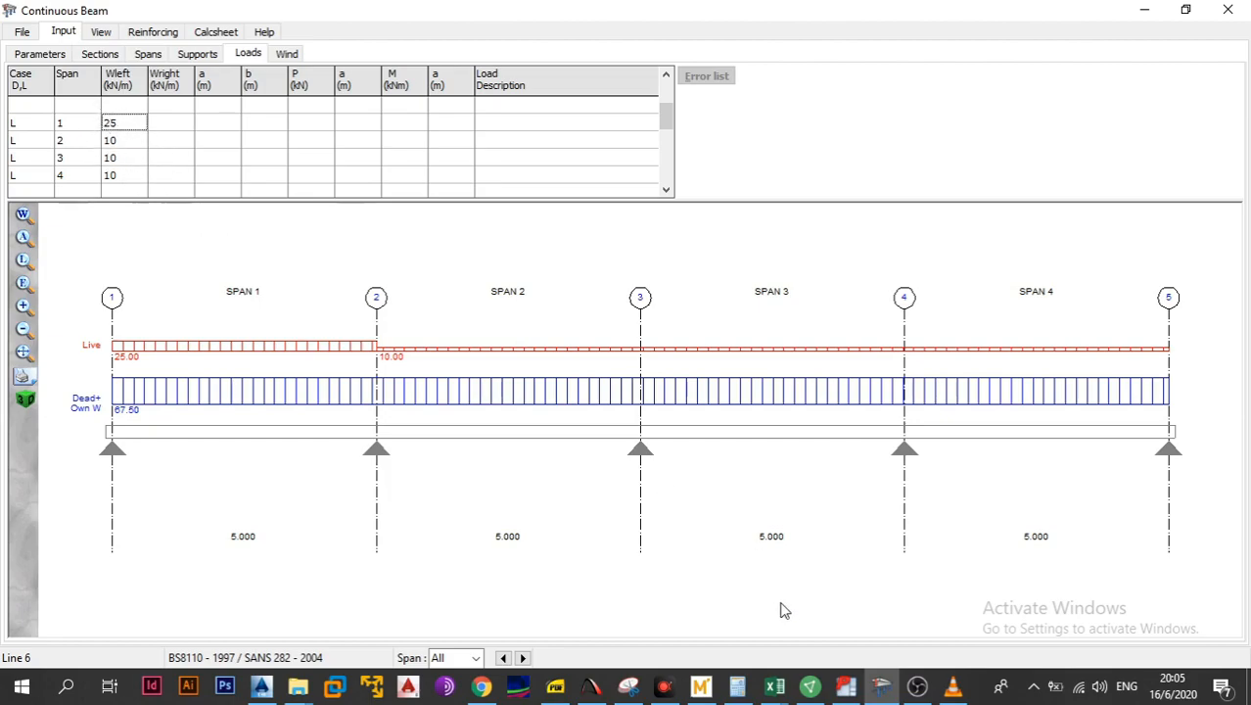
Switch to the PDF viewer and examine Table 1, minimum imposed floor loads, in the BS6399-1 dead and imposed loads document
click(775, 688)
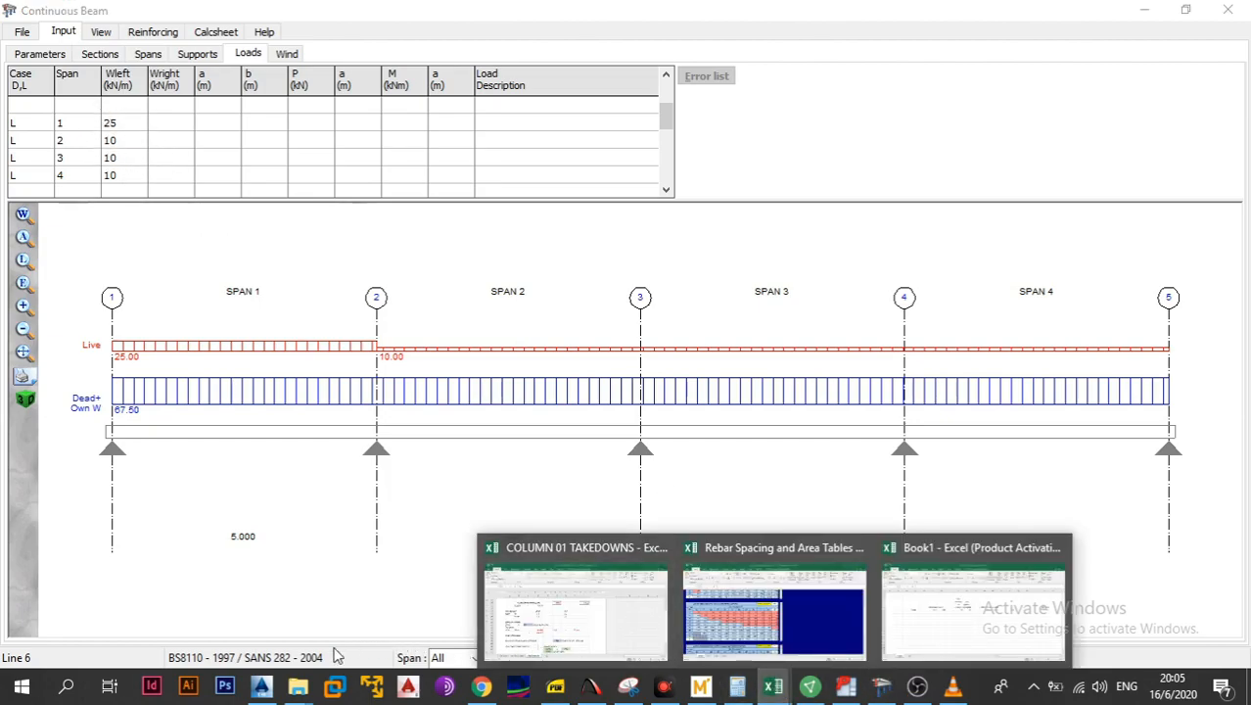
click(564, 688)
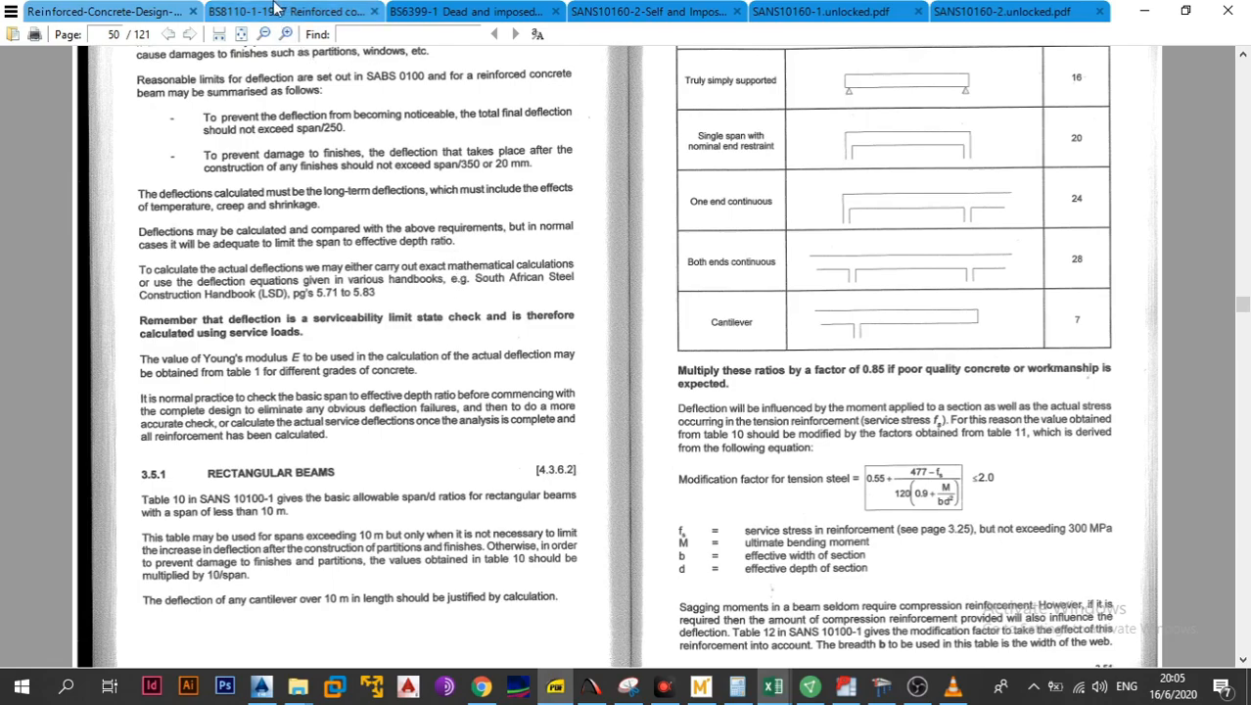
key(ctrl+Tab)
key(ctrl+Tab)
scroll(575, 360, down, 3)
scroll(576, 360, down, 3)
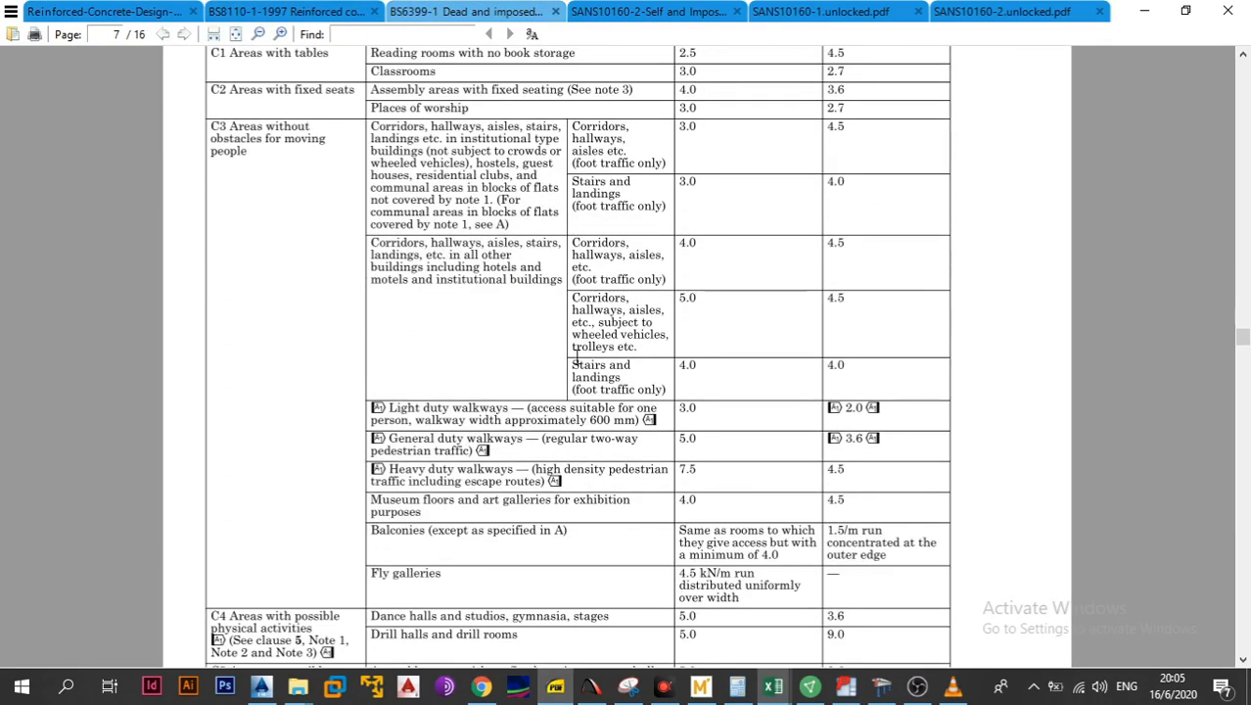
scroll(576, 360, up, 1)
scroll(576, 360, down, 3)
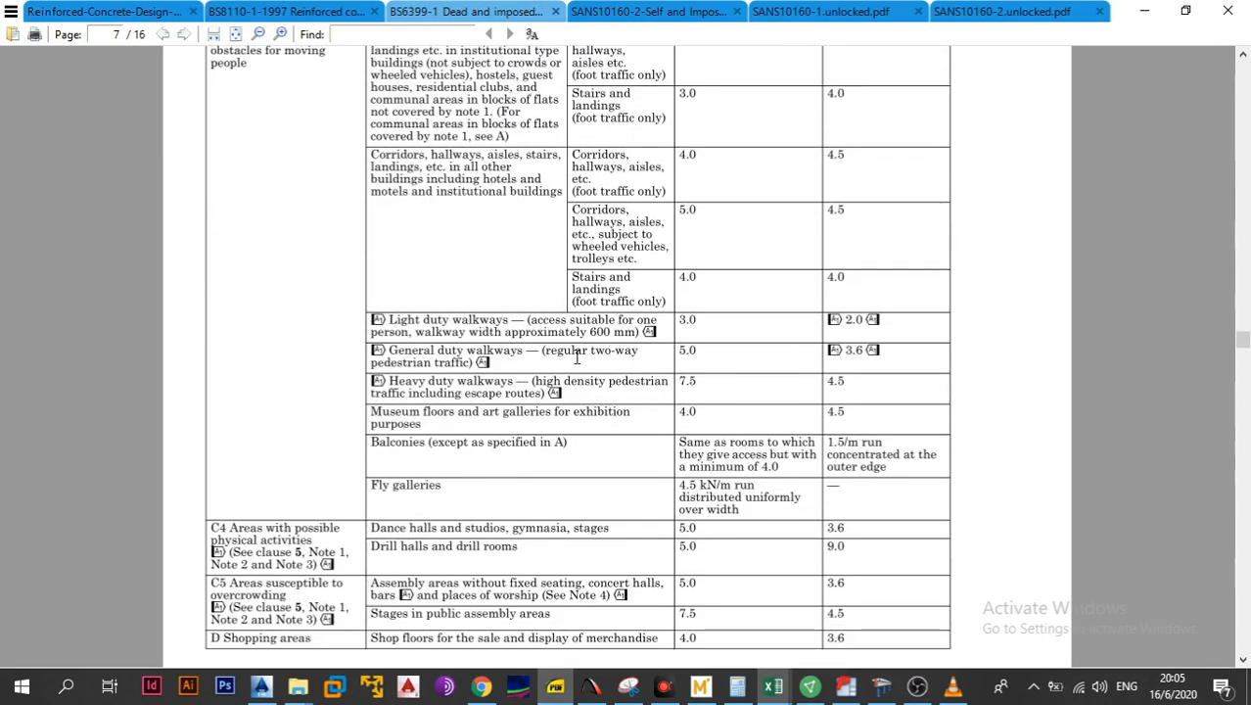
scroll(576, 360, up, 6)
scroll(575, 357, up, 10)
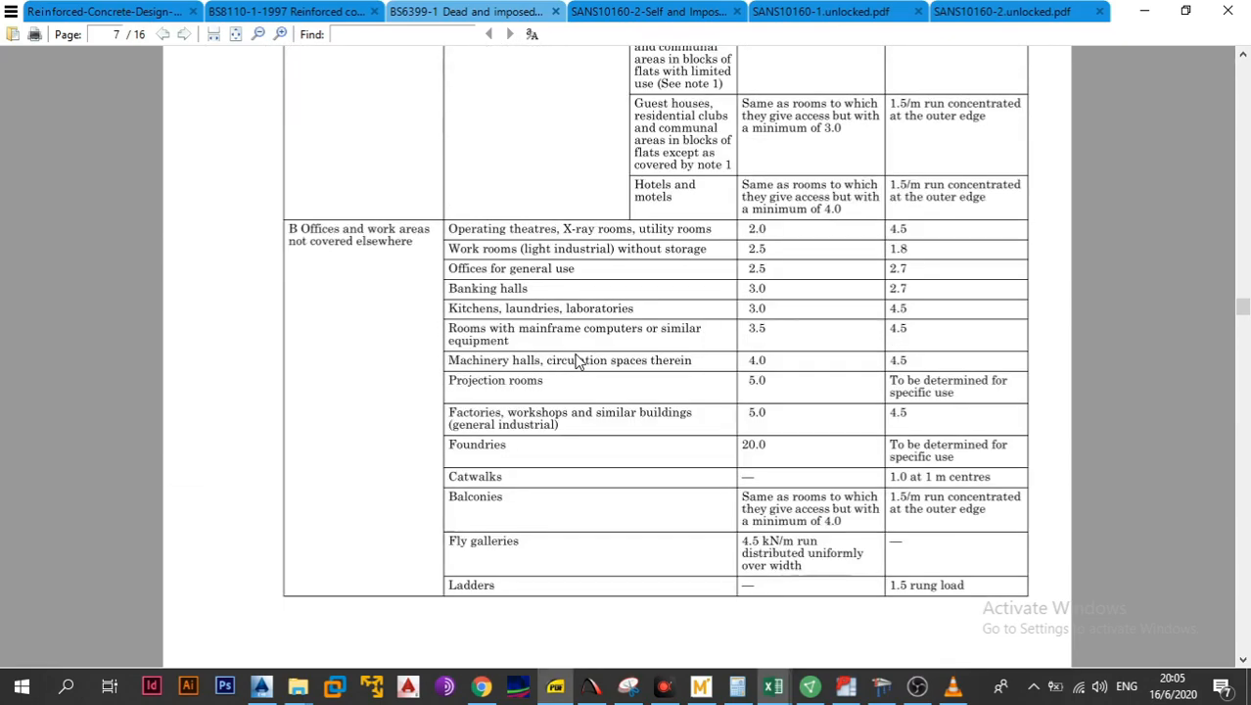
scroll(575, 360, up, 2)
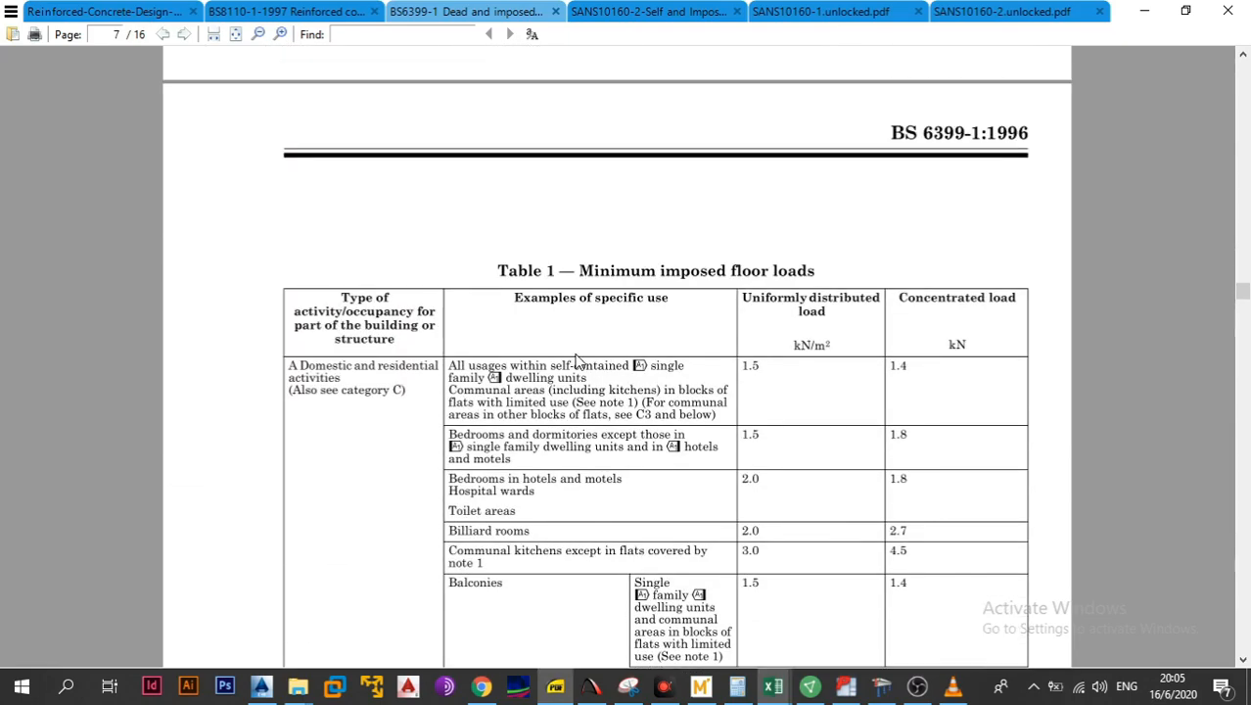
scroll(575, 361, down, 2)
scroll(577, 361, down, 1)
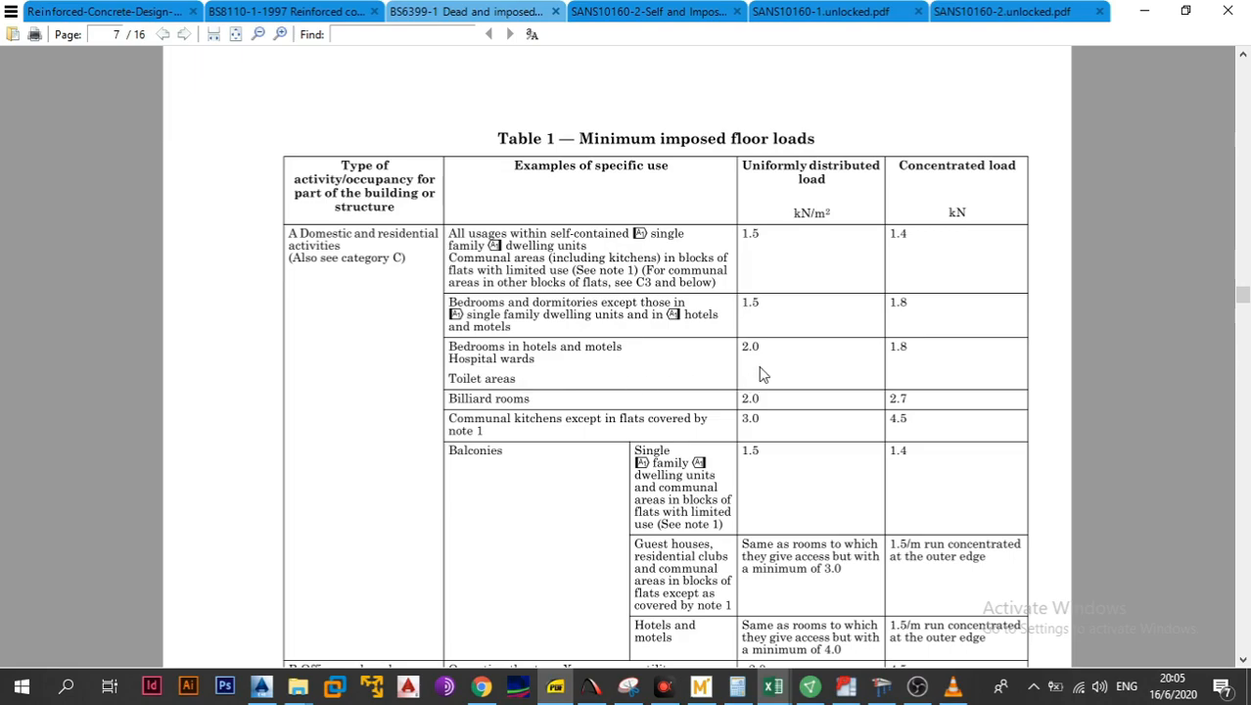
Switch to Book1 in Excel and enter the imposed load 2 in P5 and the lx value 5 in R5
click(774, 687)
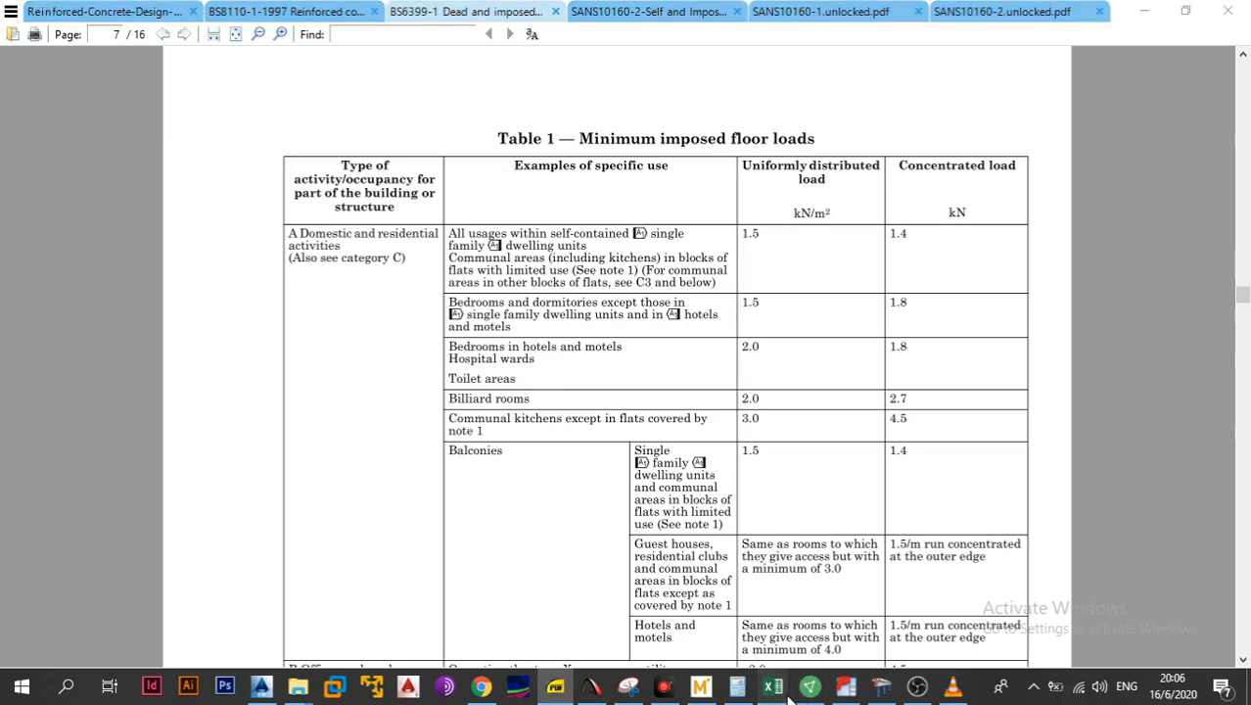
click(934, 614)
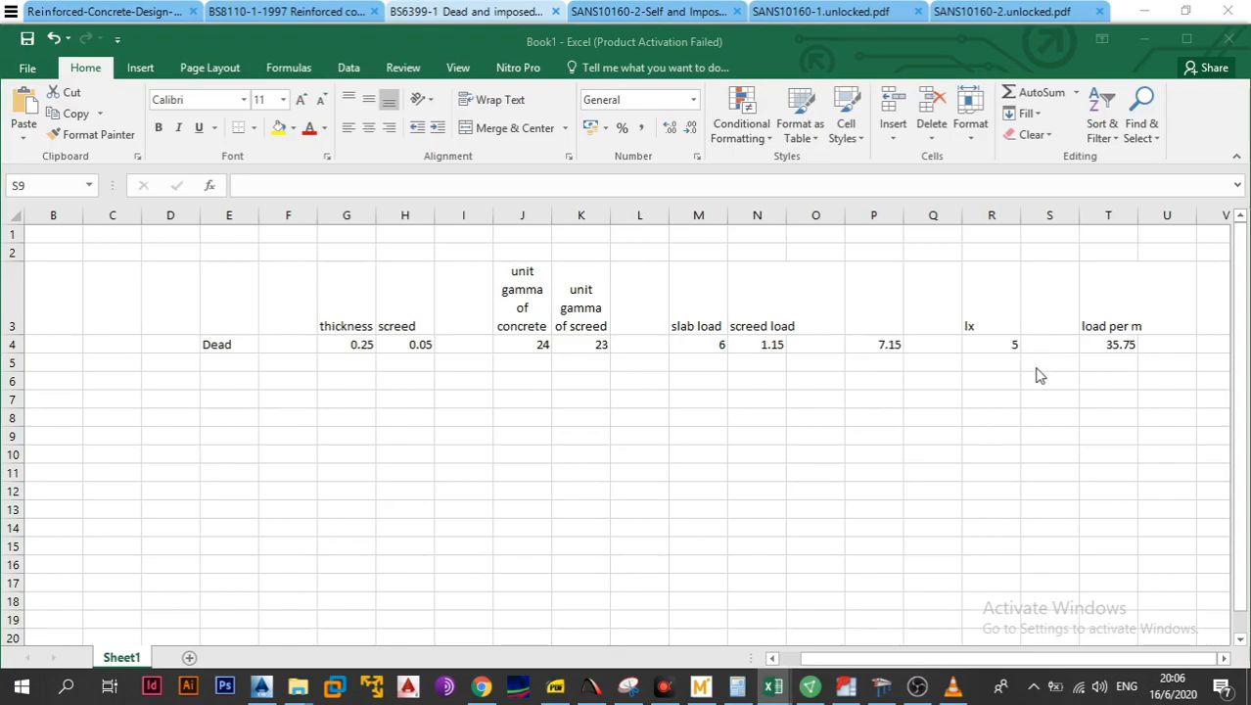
click(895, 365)
text(2)
key(Tab)
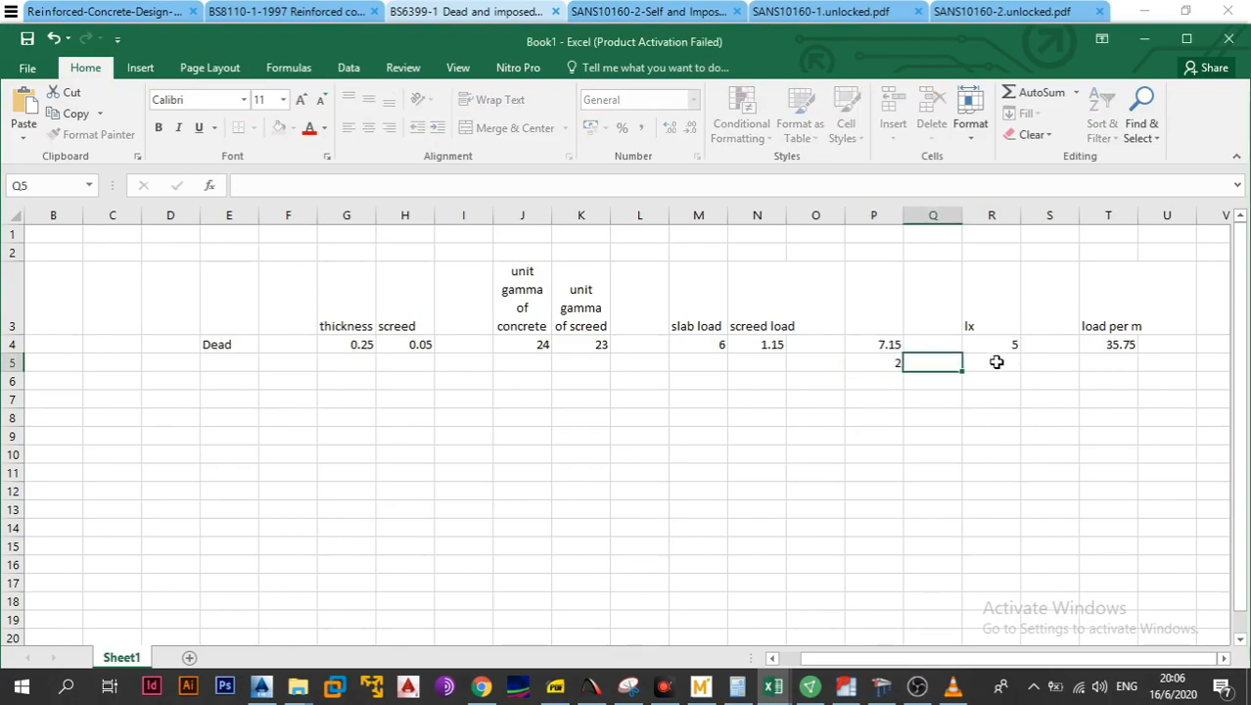
click(996, 361)
text(5)
Calculate the imposed load per metre in T5 by multiplying lx by the imposed load, =R5*P5
click(1107, 366)
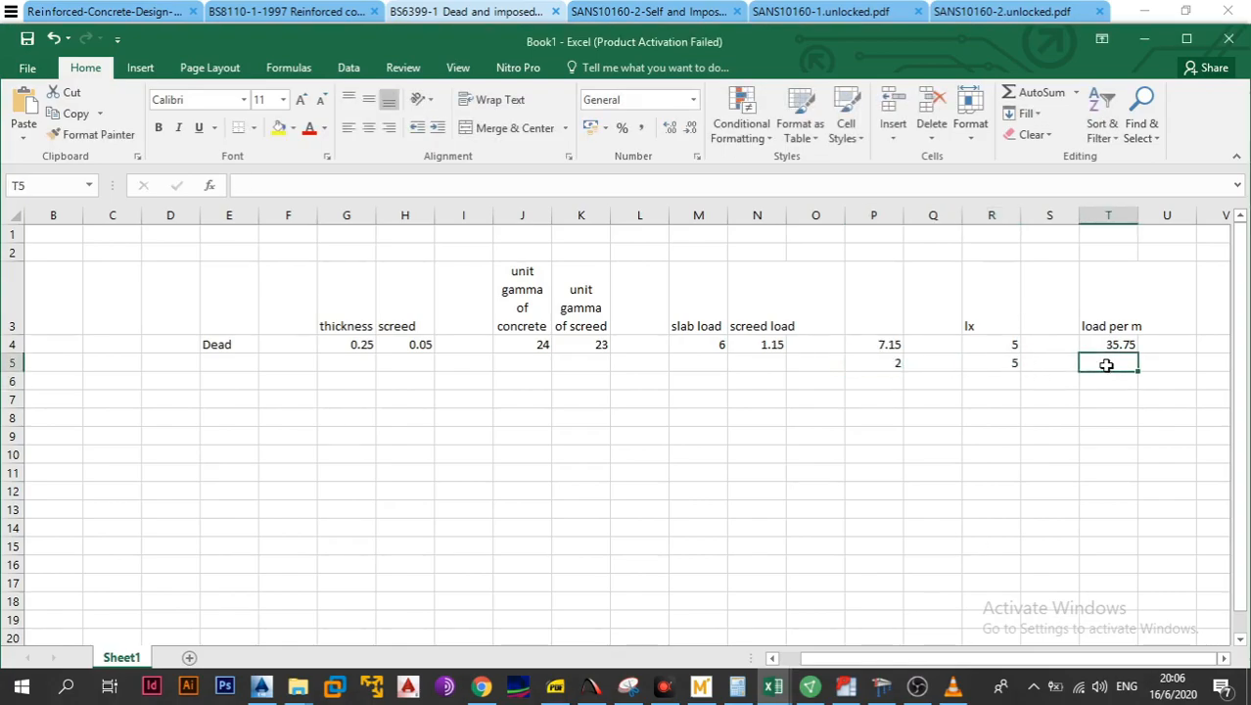
text(=)
click(1012, 364)
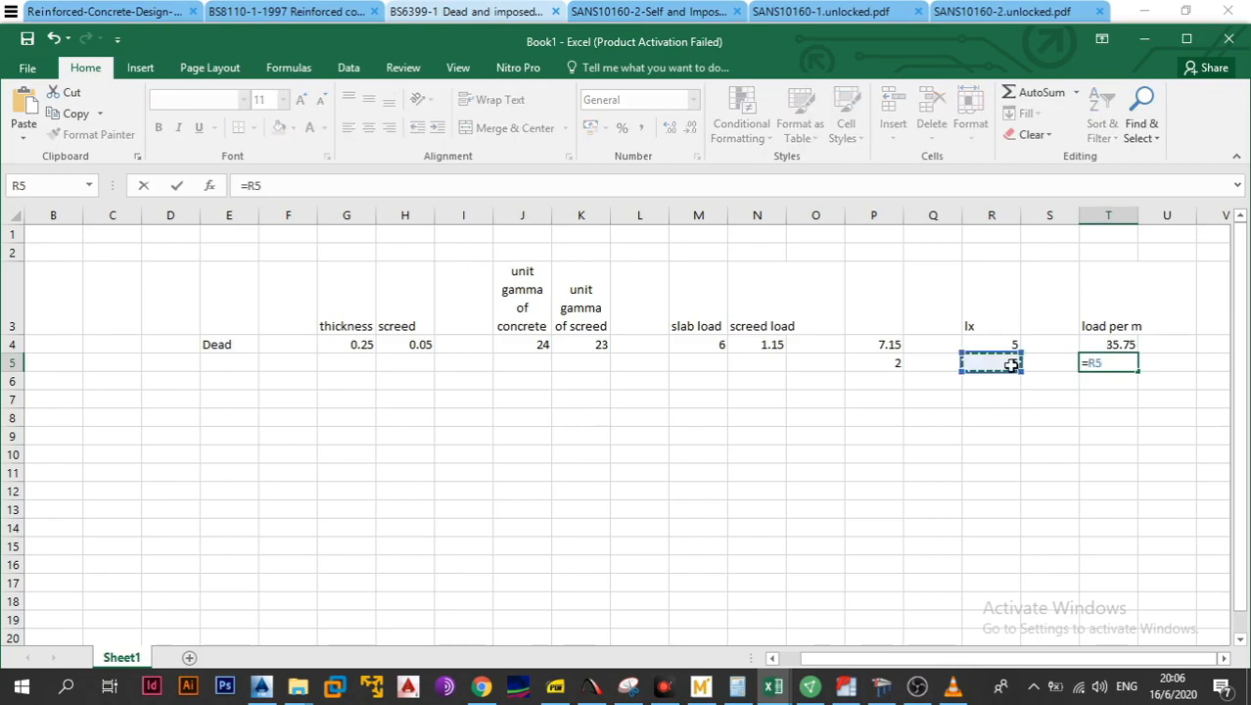
text(*)
click(893, 362)
key(Return)
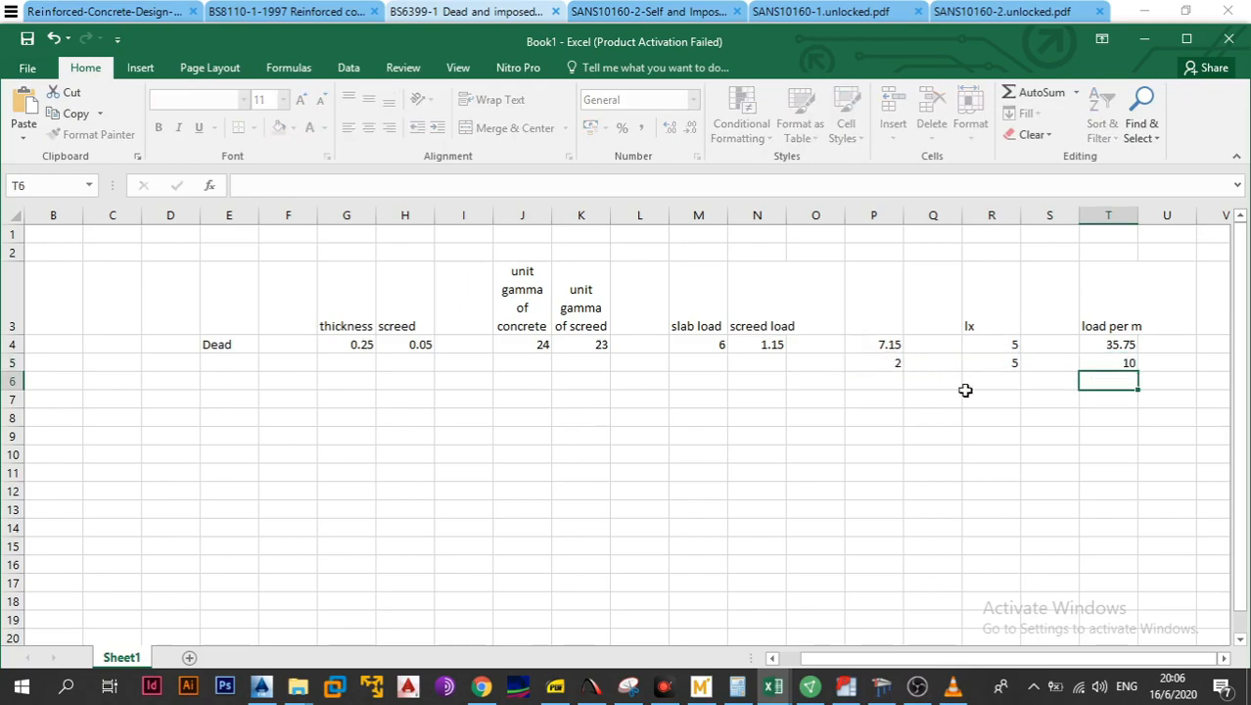
click(974, 397)
Switch to Prokon Continuous Beam and set span 1's live load Wleft to 10 kN/m
click(881, 686)
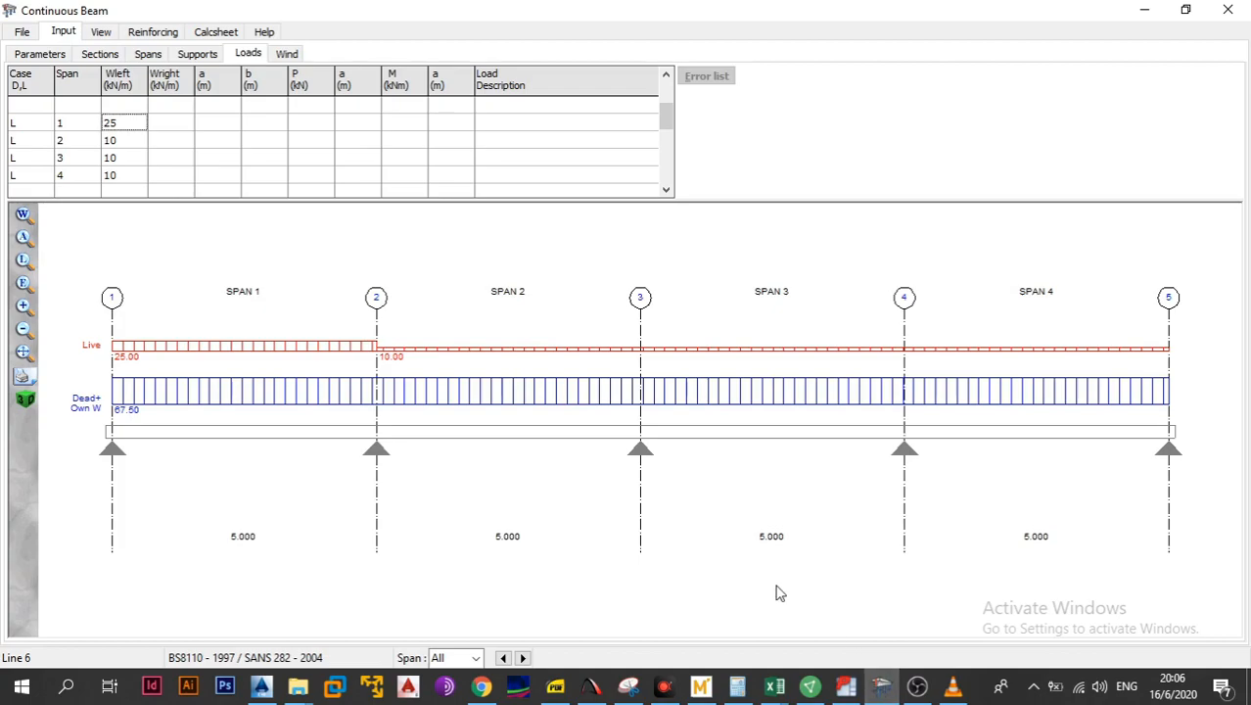
click(145, 159)
double_click(118, 122)
text(10)
click(202, 163)
scroll(155, 137, up, 3)
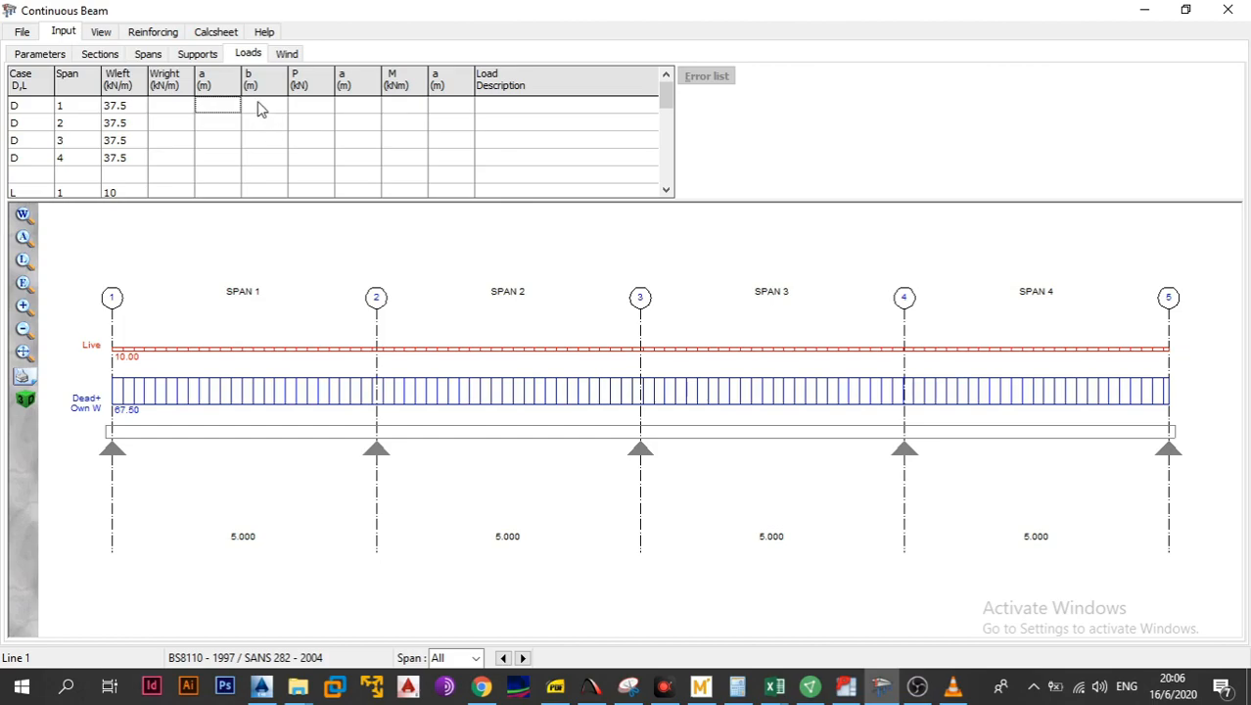
Review the optional wind input and the beam's deflection, moment, shear and steel diagrams
click(287, 53)
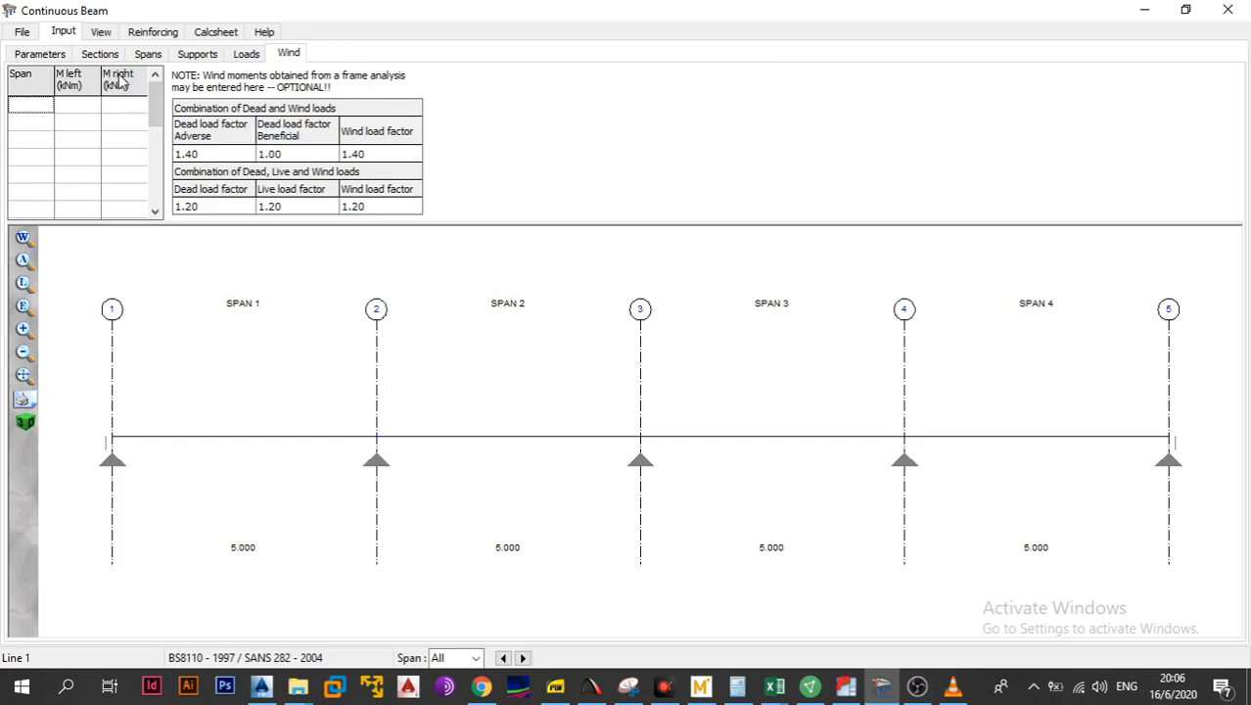
click(102, 33)
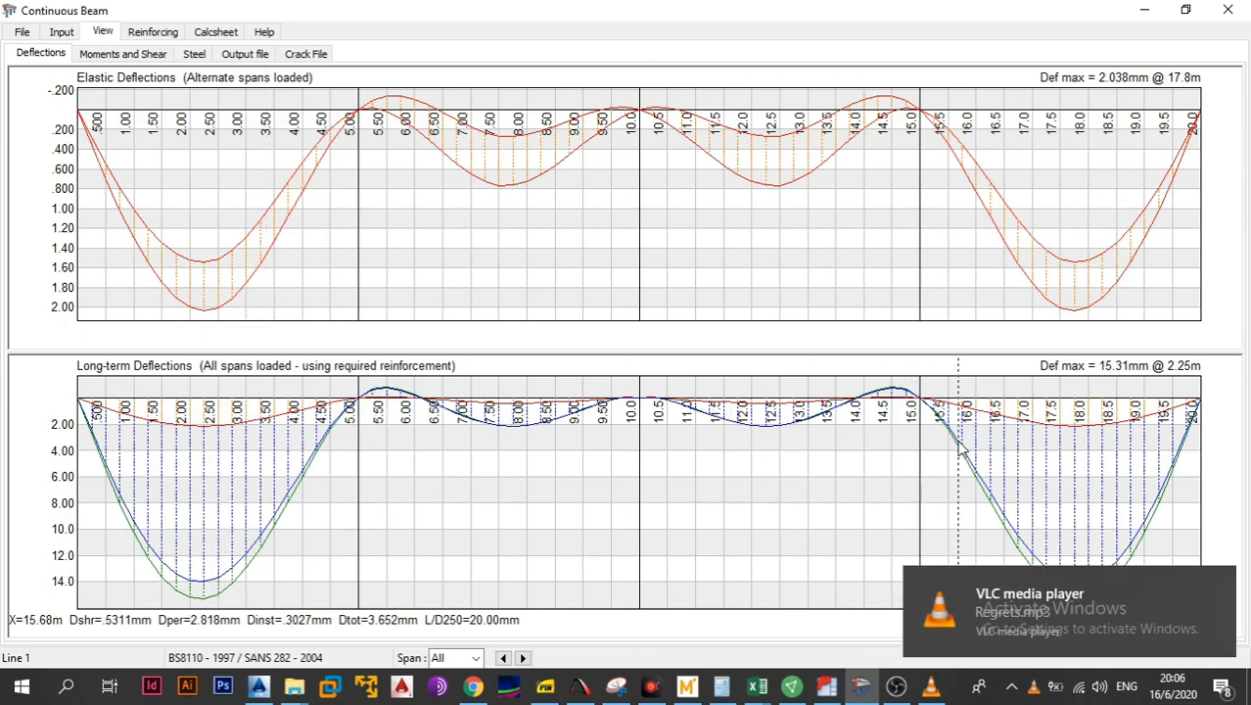
click(128, 57)
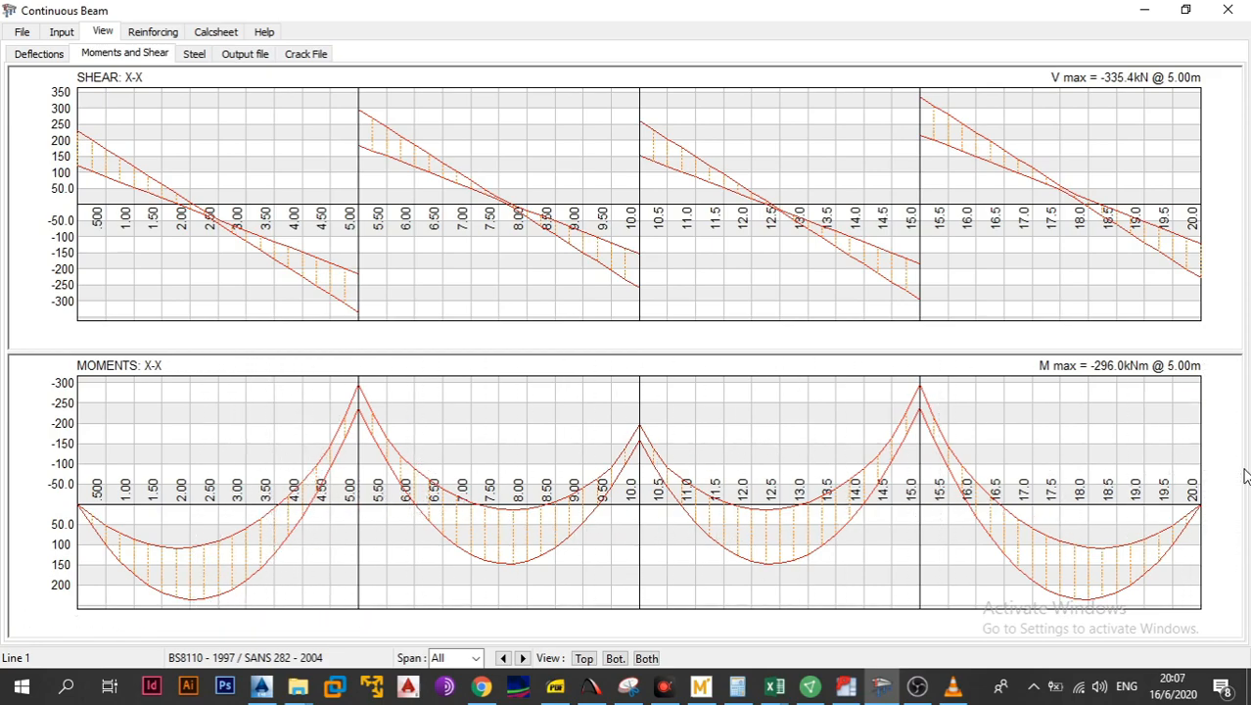
click(194, 56)
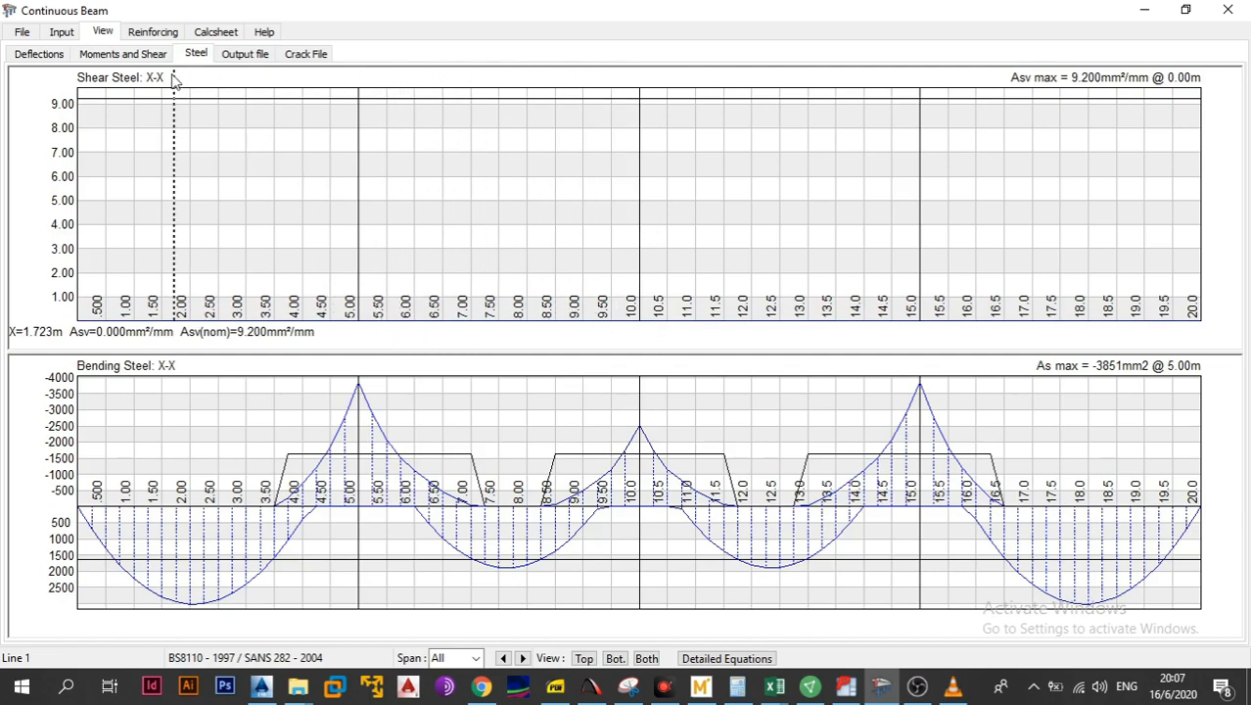
click(152, 33)
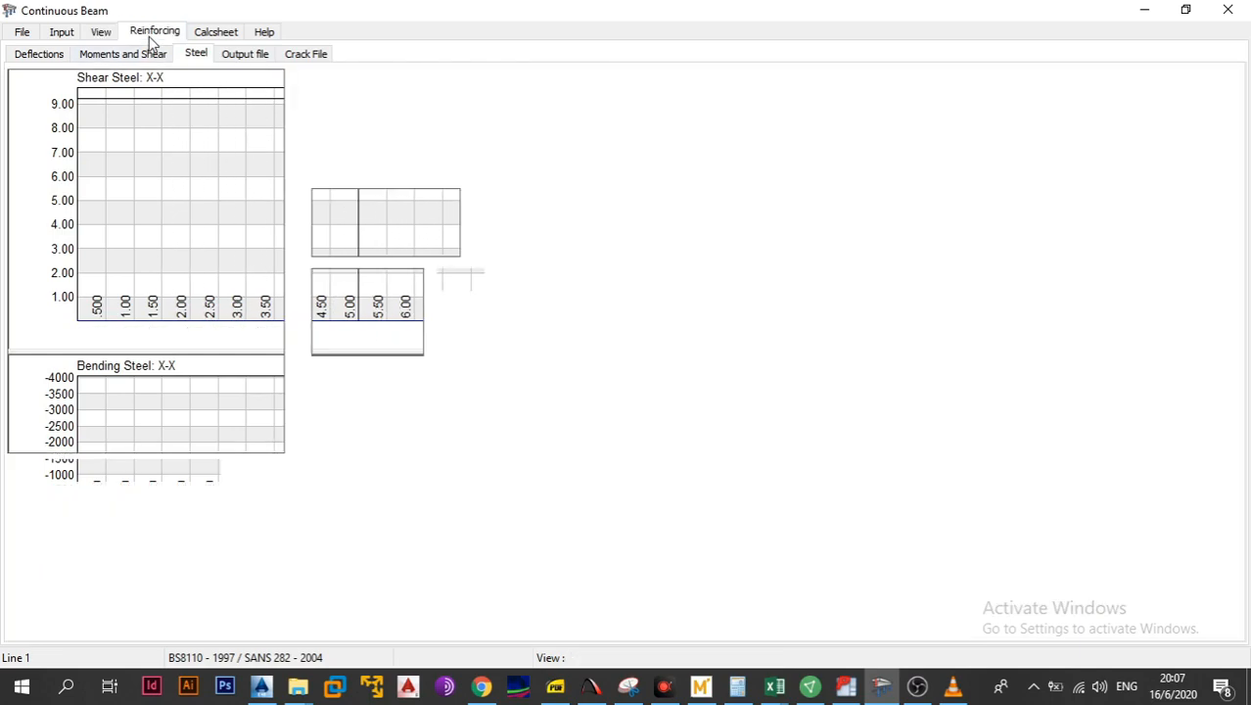
click(100, 33)
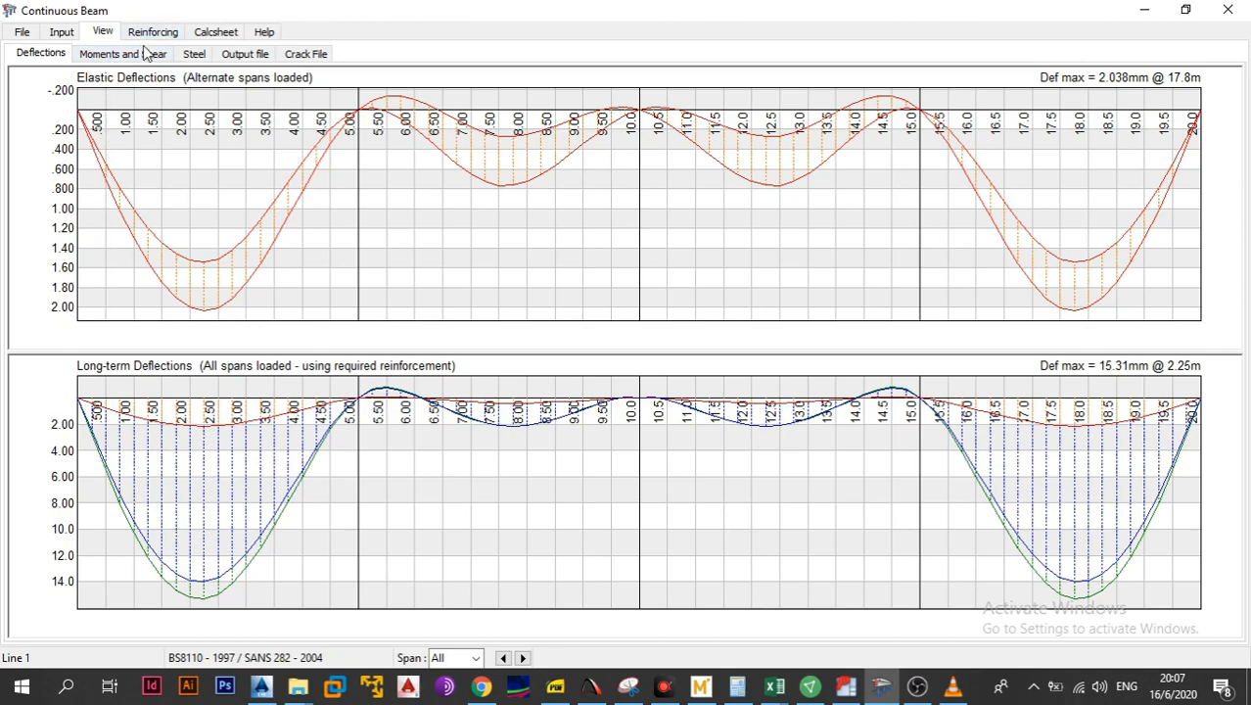
click(144, 57)
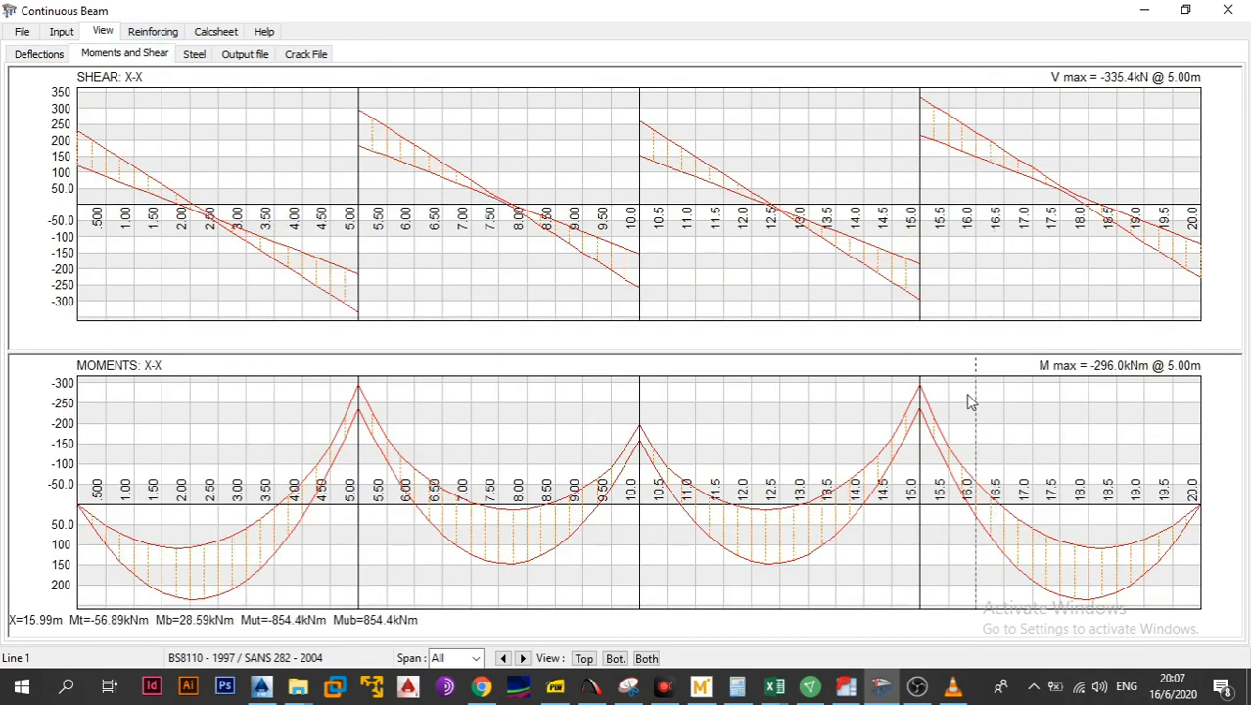
Change the concrete code of practice for the analysis to SABS 0100 - 2000 and reopen the reinforcement detailing parameters
click(153, 34)
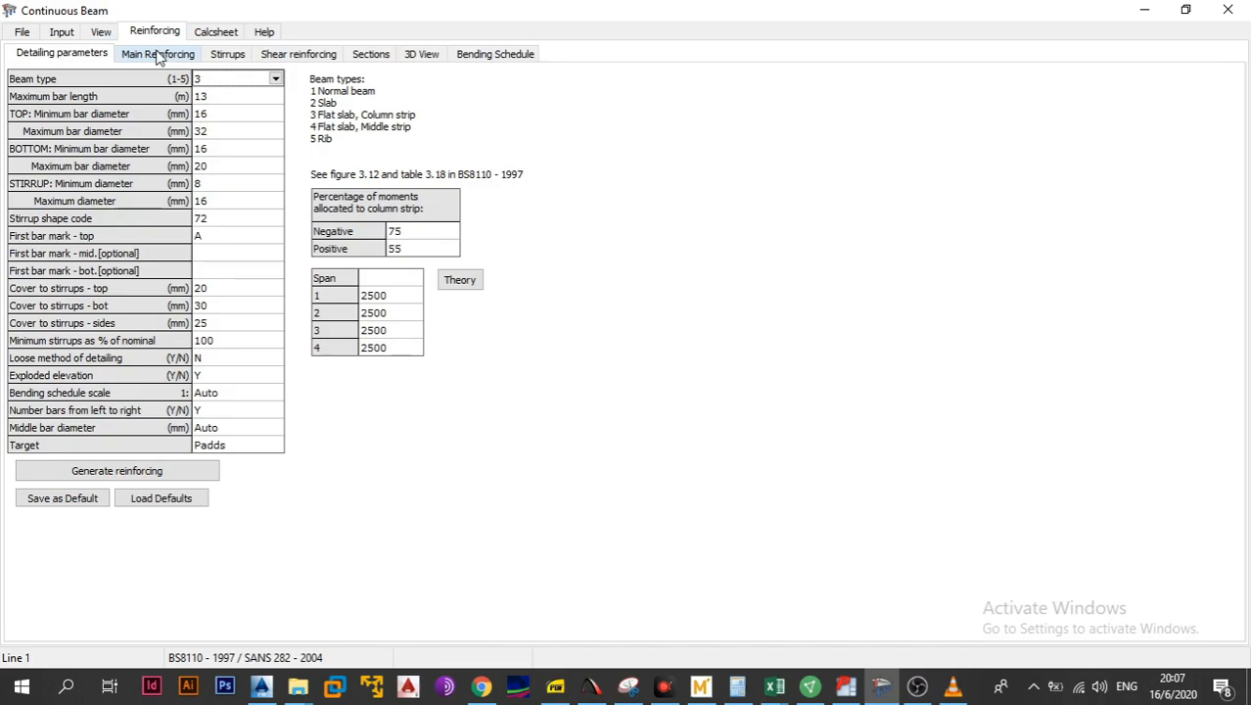
click(275, 82)
click(277, 86)
click(22, 33)
click(102, 139)
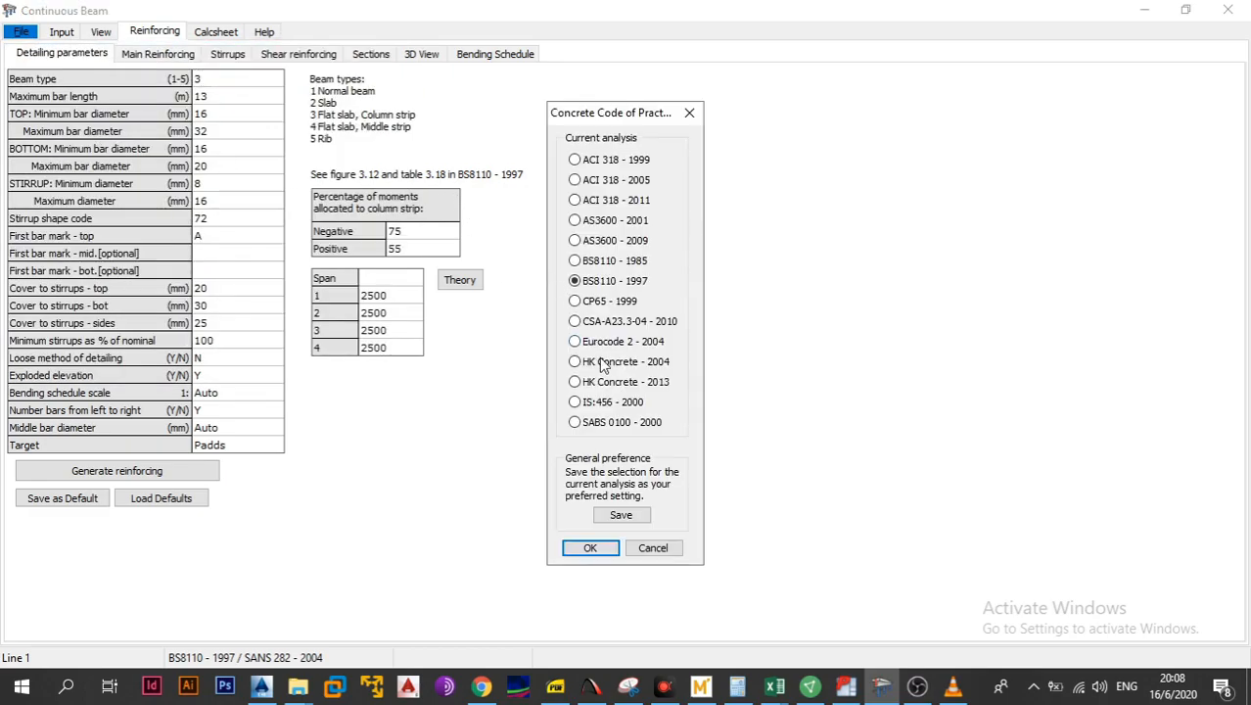
click(616, 422)
click(599, 551)
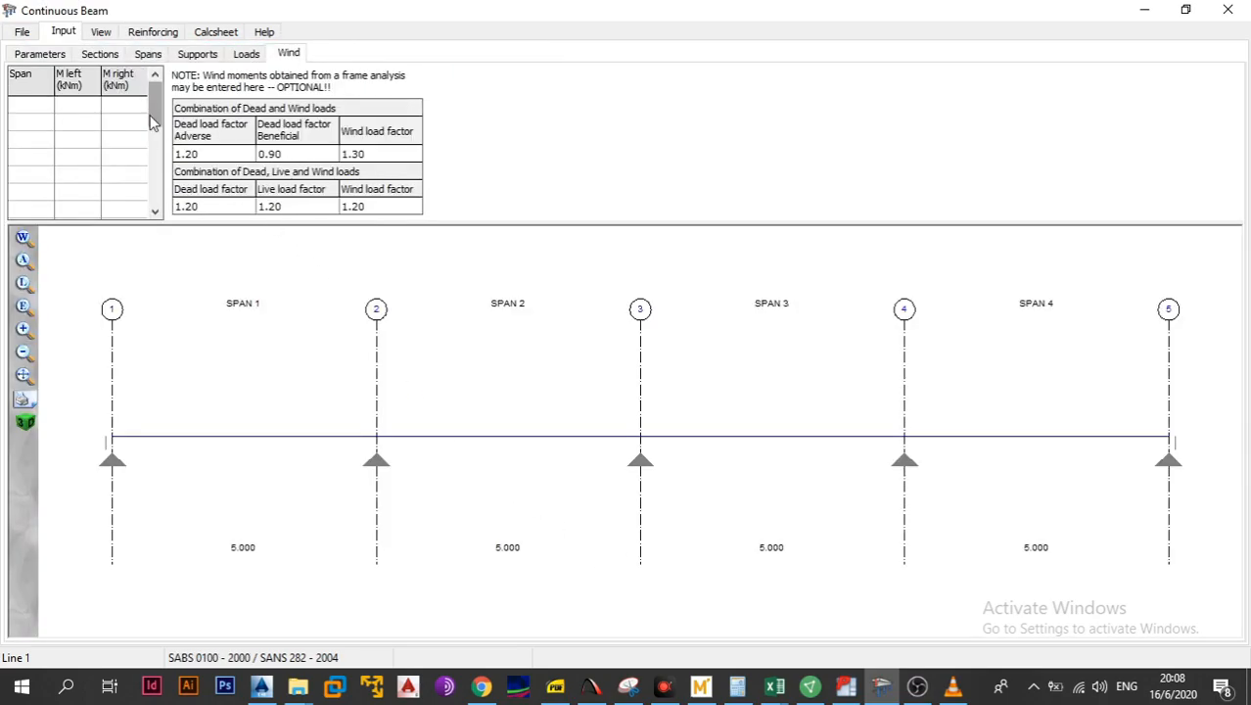
click(147, 33)
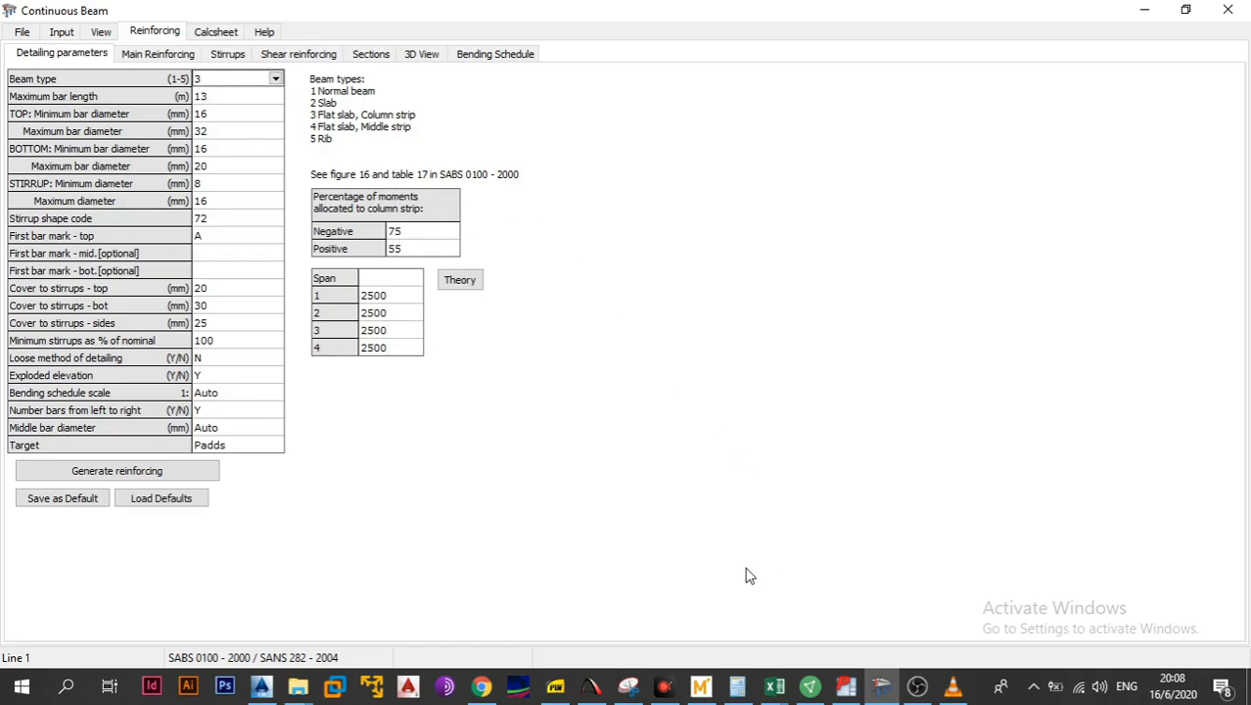
Switch to the PDF viewer and find the flat slab panel division and column and middle strip moment proportions in the Reinforced-Concrete-Design document
click(555, 688)
click(161, 10)
scroll(401, 221, down, 10)
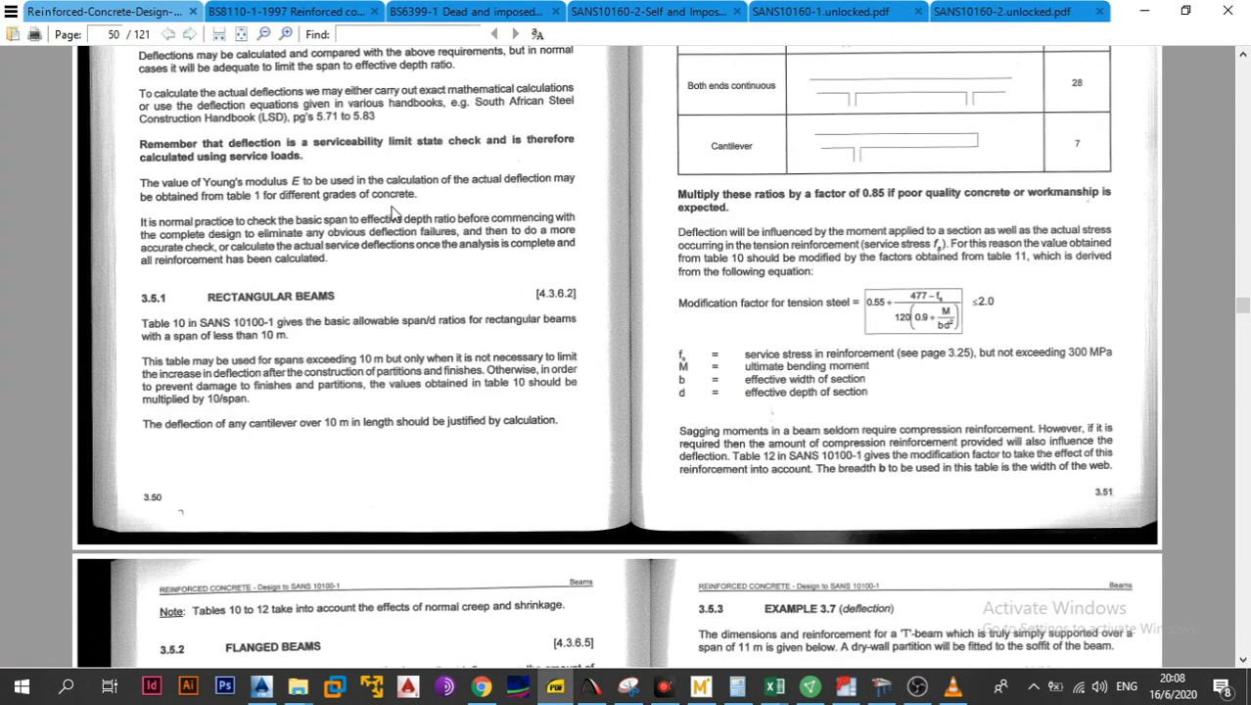
scroll(412, 227, down, 20)
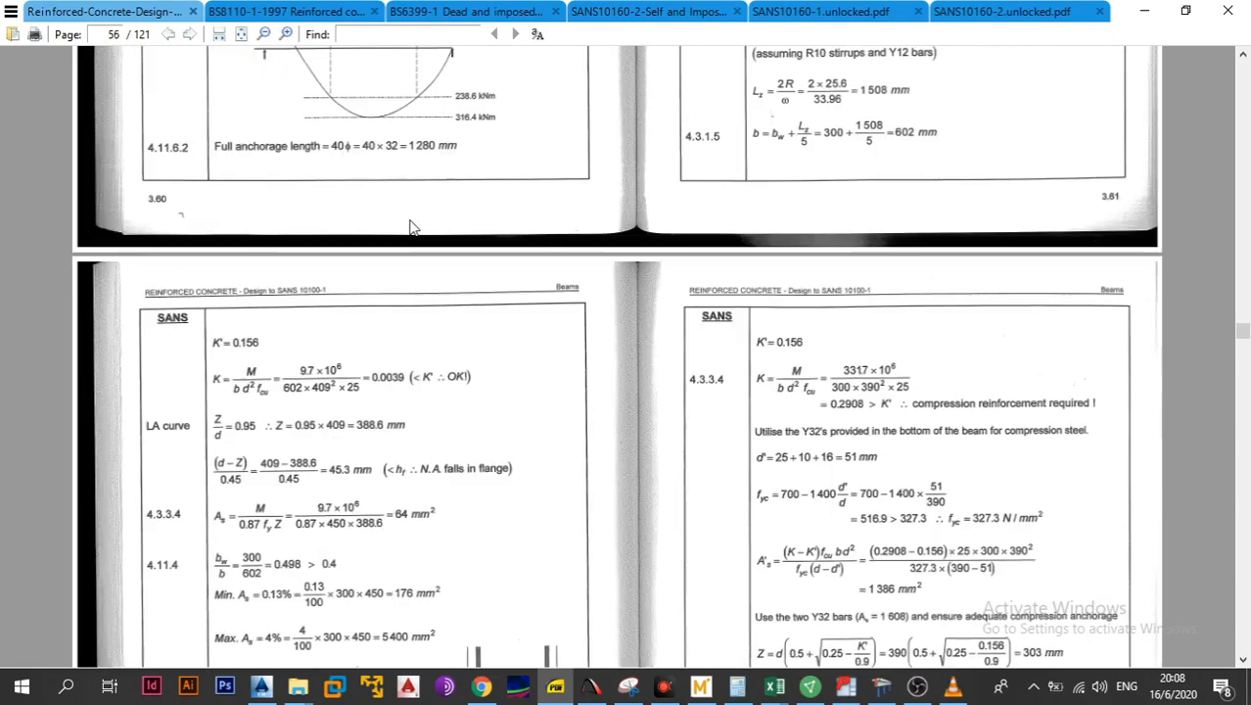
scroll(411, 227, down, 10)
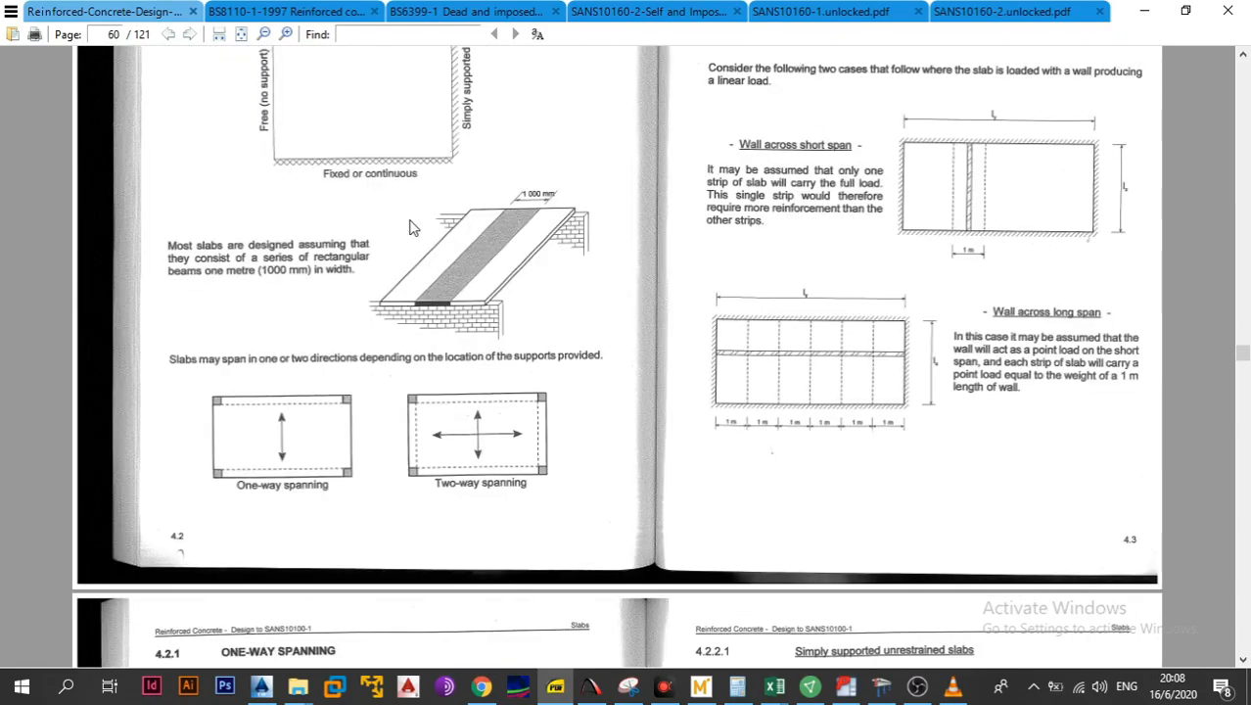
scroll(411, 227, down, 6)
scroll(412, 227, up, 3)
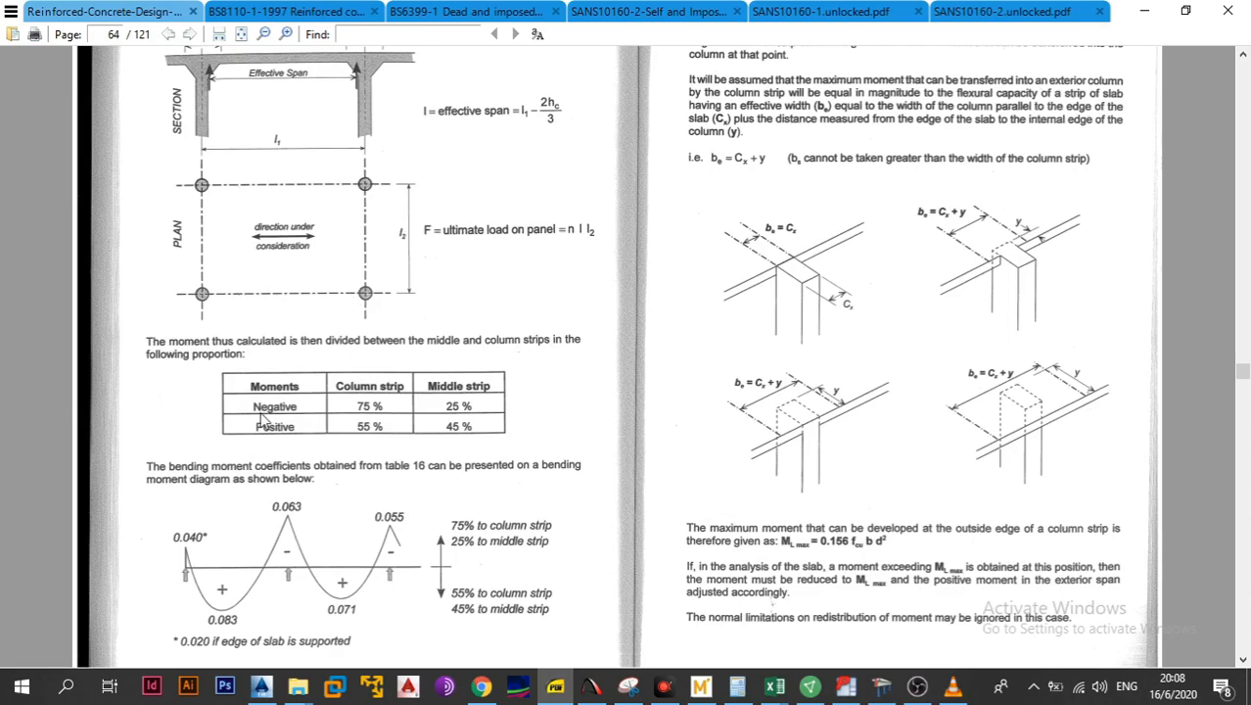
scroll(262, 419, up, 5)
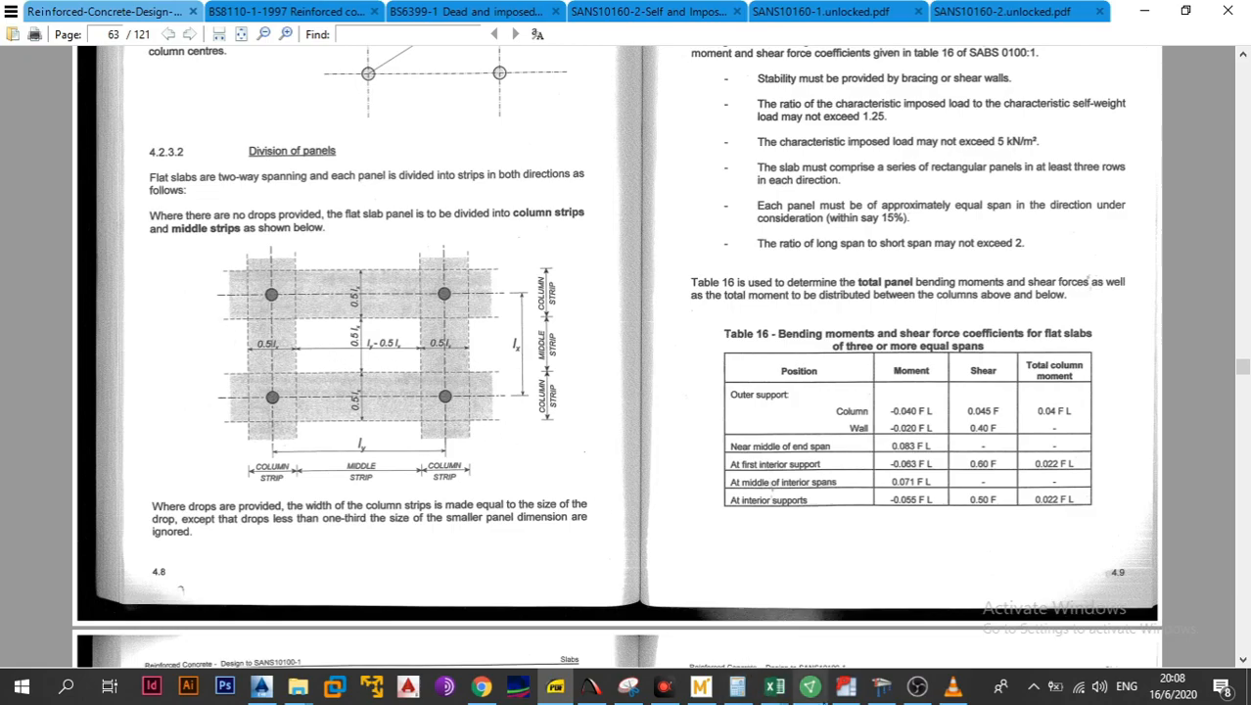
Switch to Prokon Continuous Beam and display the moments and shear diagrams
click(882, 687)
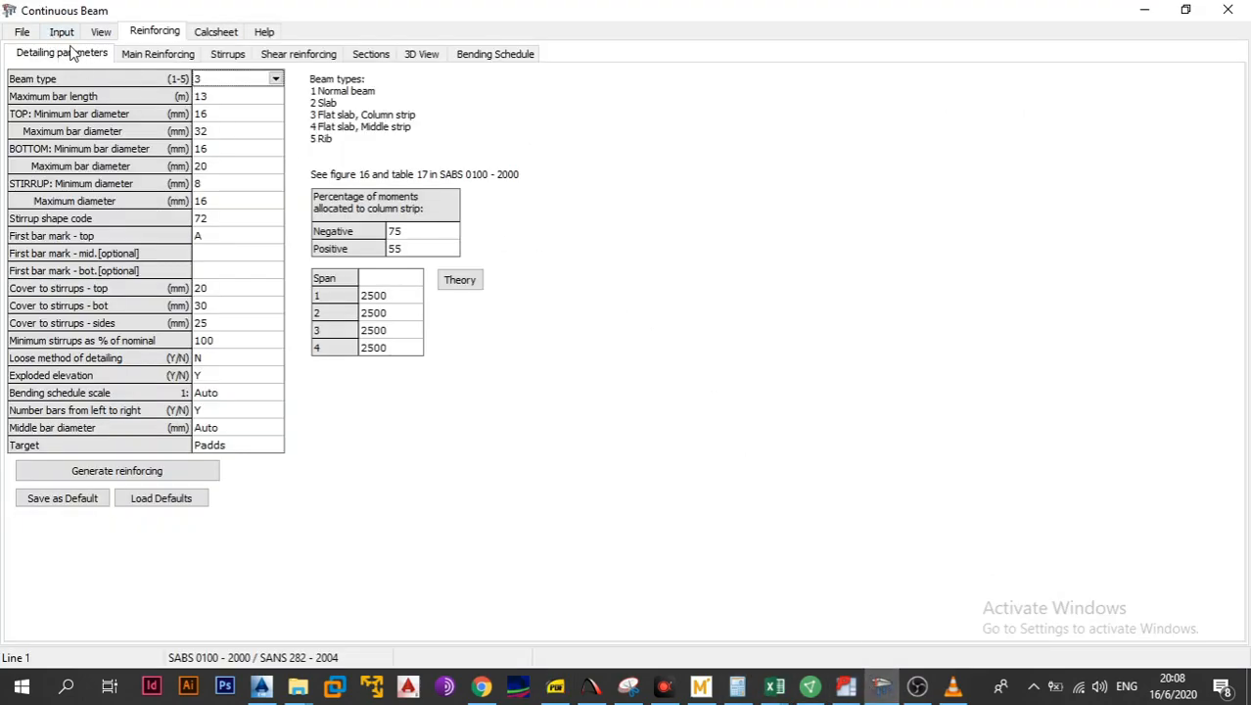
click(102, 31)
click(124, 54)
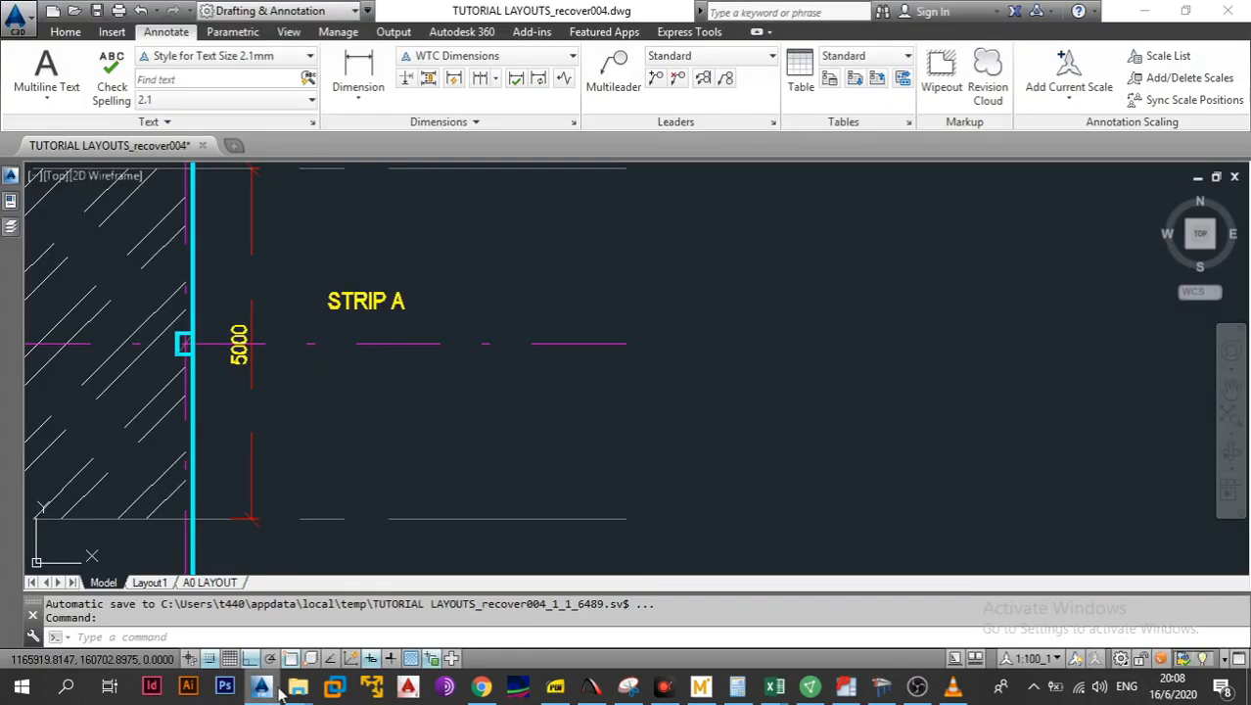
Switch to the AutoCAD drawing and examine Slab Strip A's column and middle strips on the first floor layout
click(261, 686)
scroll(257, 419, down, 4)
mouse_move(222, 417)
mouse_down()
mouse_move(494, 416)
mouse_move(50, 405)
mouse_up()
drag(627, 403, 224, 400)
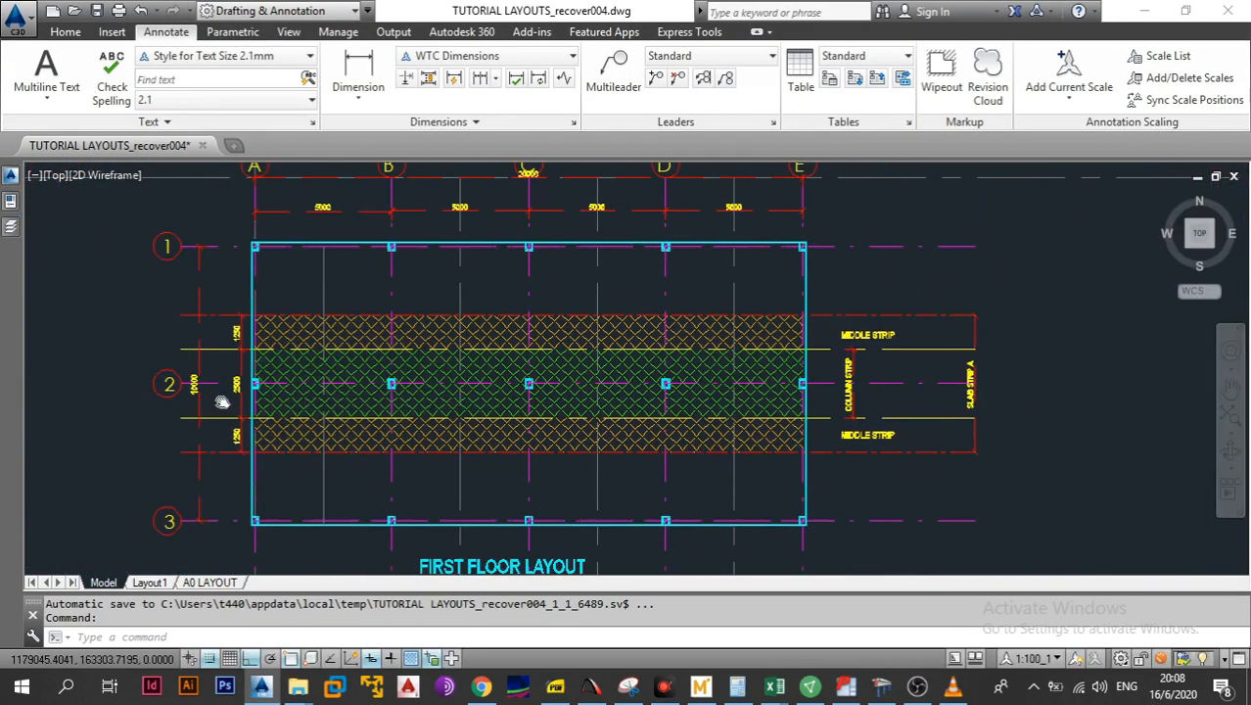
scroll(335, 370, up, 4)
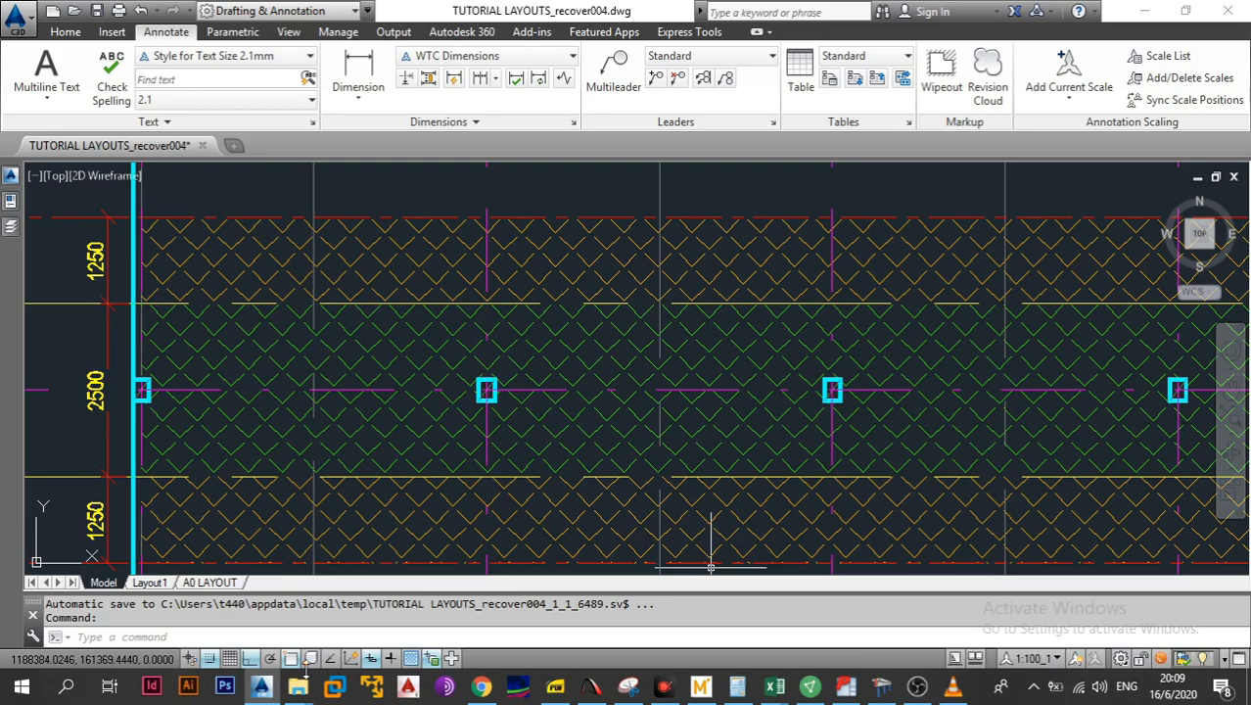
Open the calculator and try to work out the column strip's moment share with 75 × 250
click(737, 685)
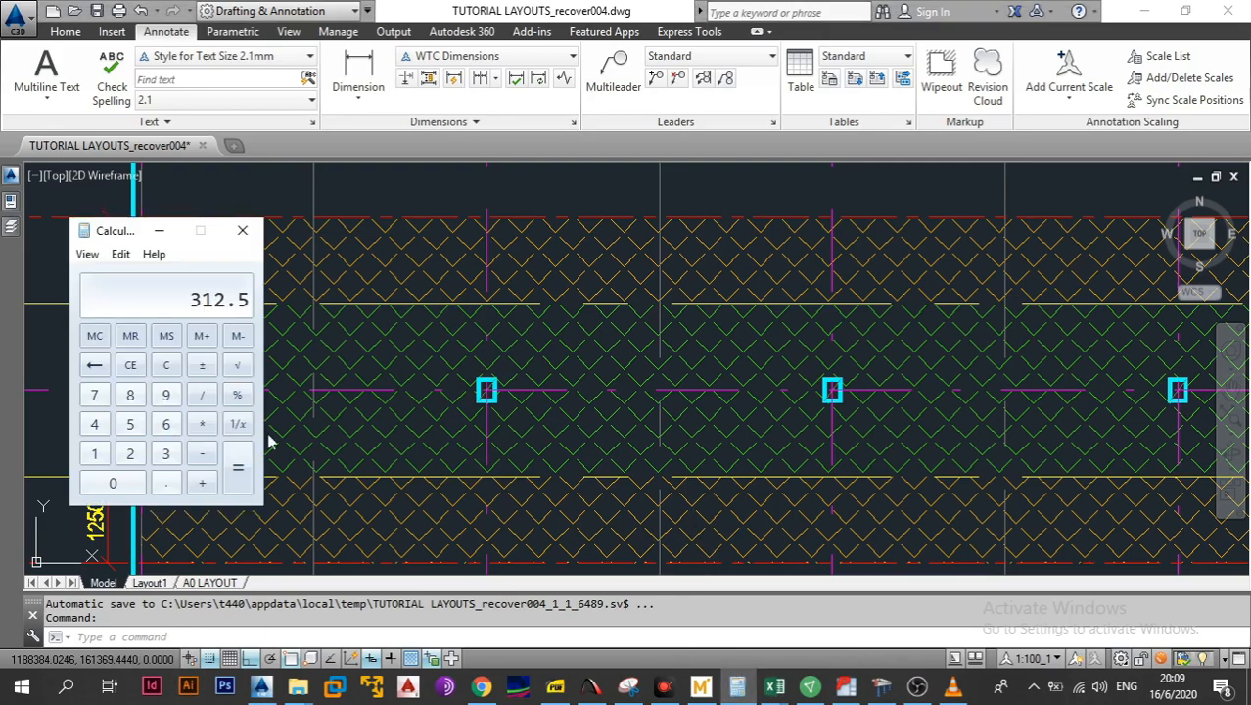
click(94, 395)
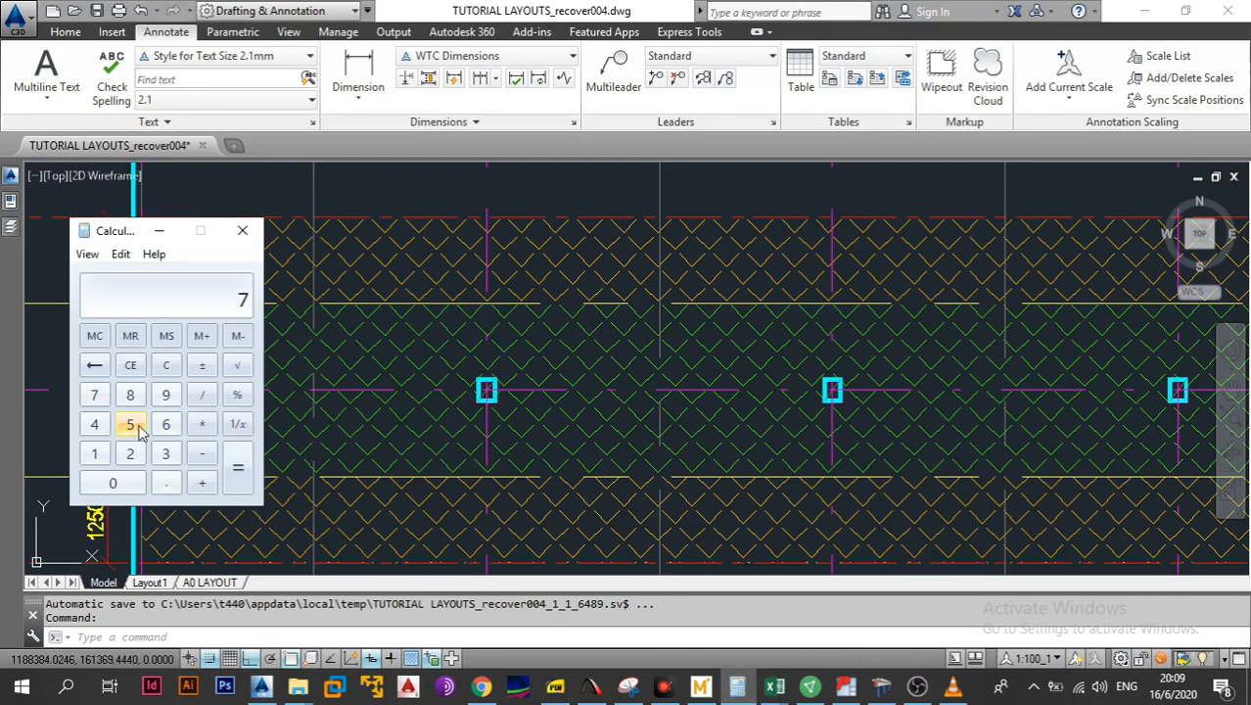
click(130, 423)
click(201, 424)
click(130, 454)
click(131, 424)
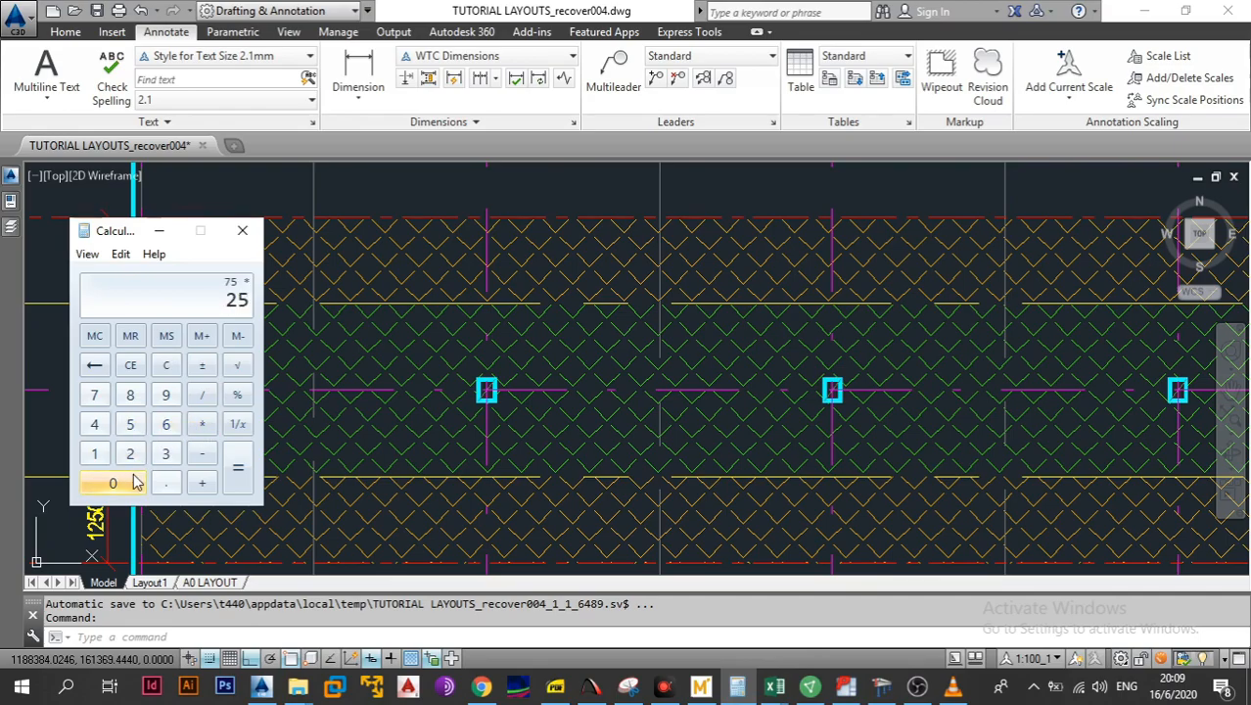
click(122, 483)
click(239, 472)
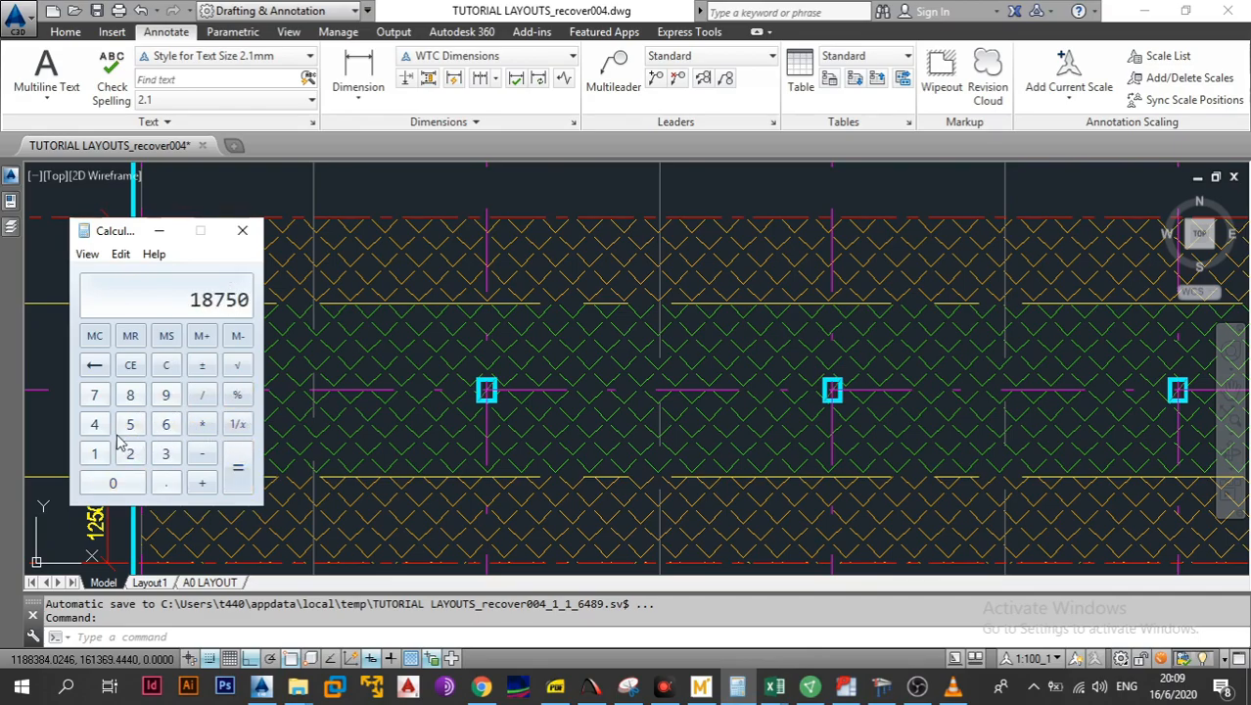
click(94, 394)
click(130, 424)
click(237, 395)
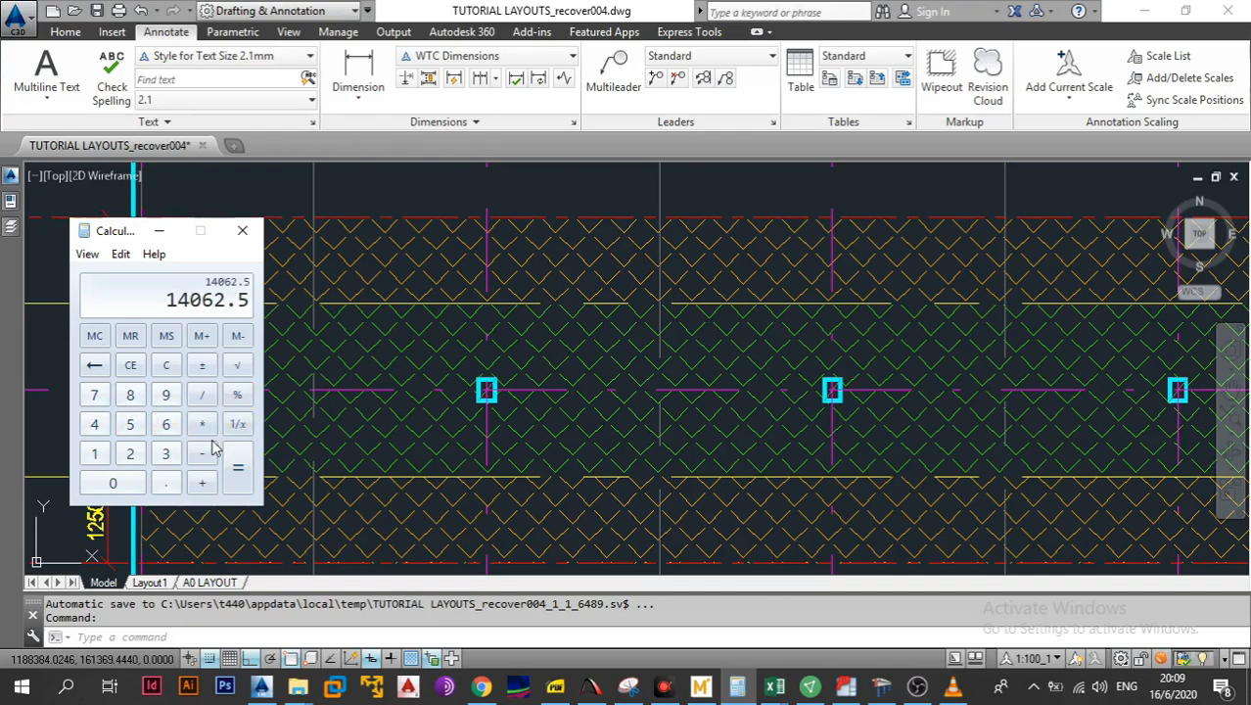
click(133, 367)
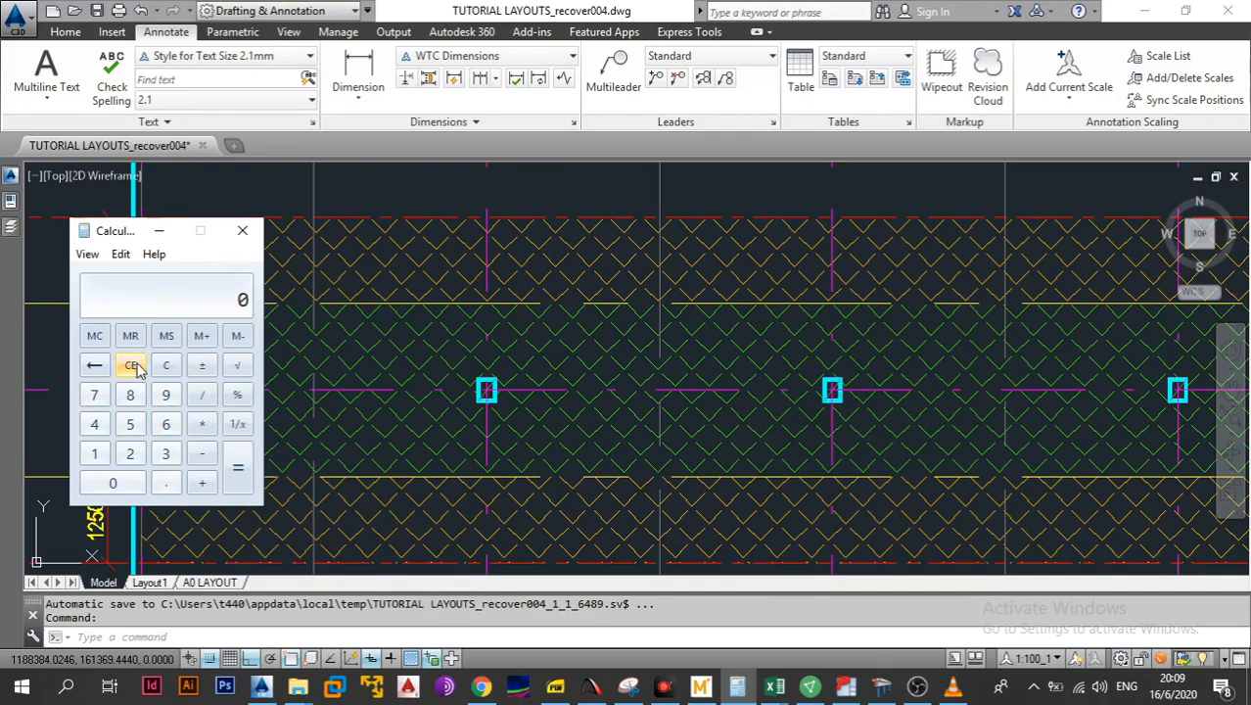
click(166, 481)
click(94, 395)
click(130, 423)
click(202, 423)
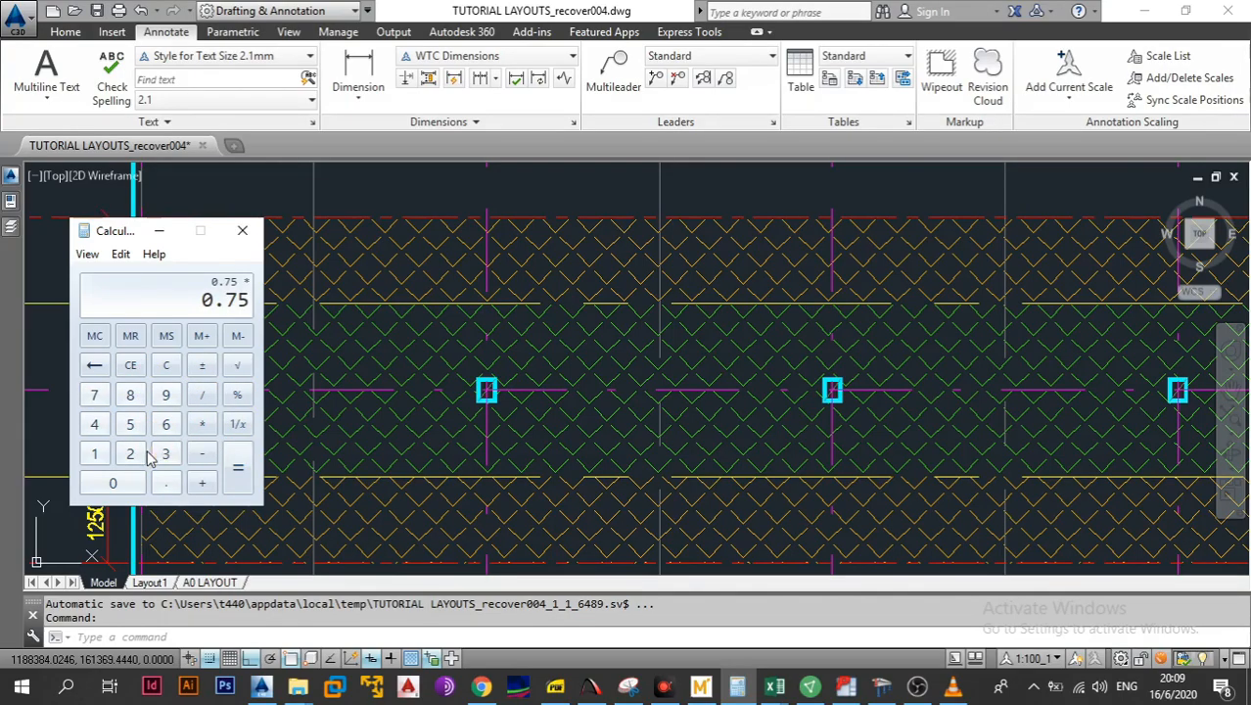
click(130, 454)
click(137, 481)
click(237, 467)
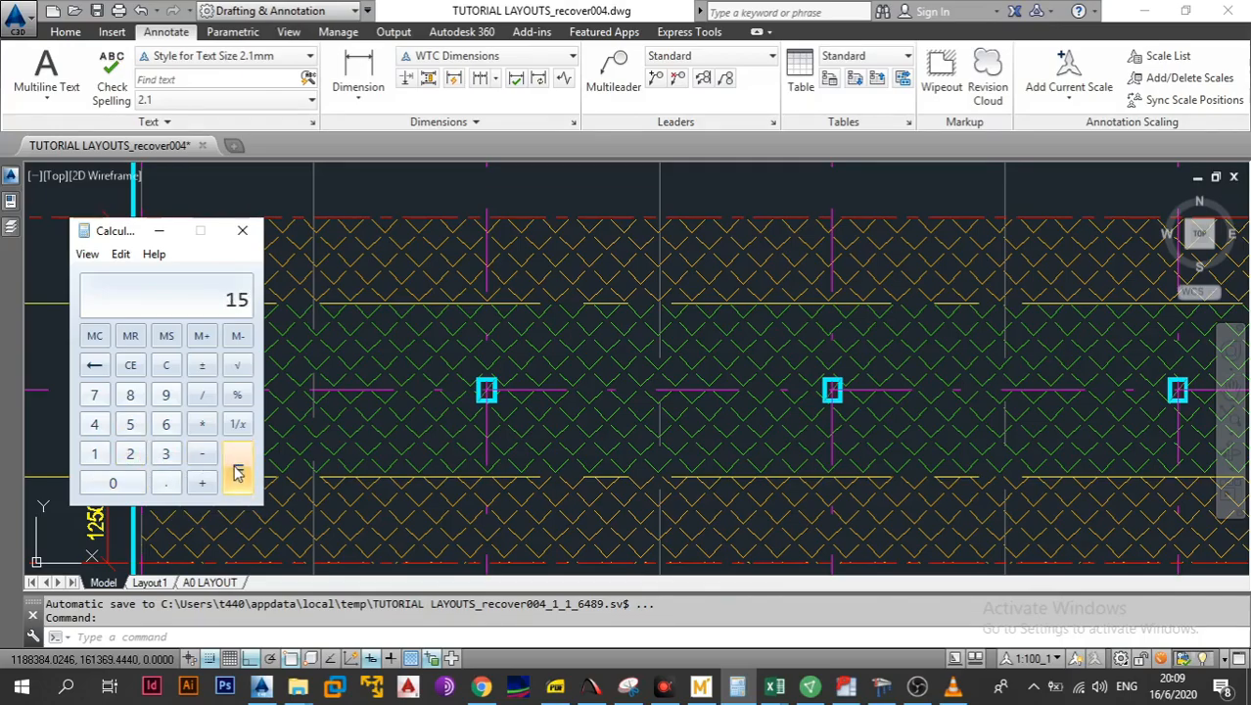
click(167, 482)
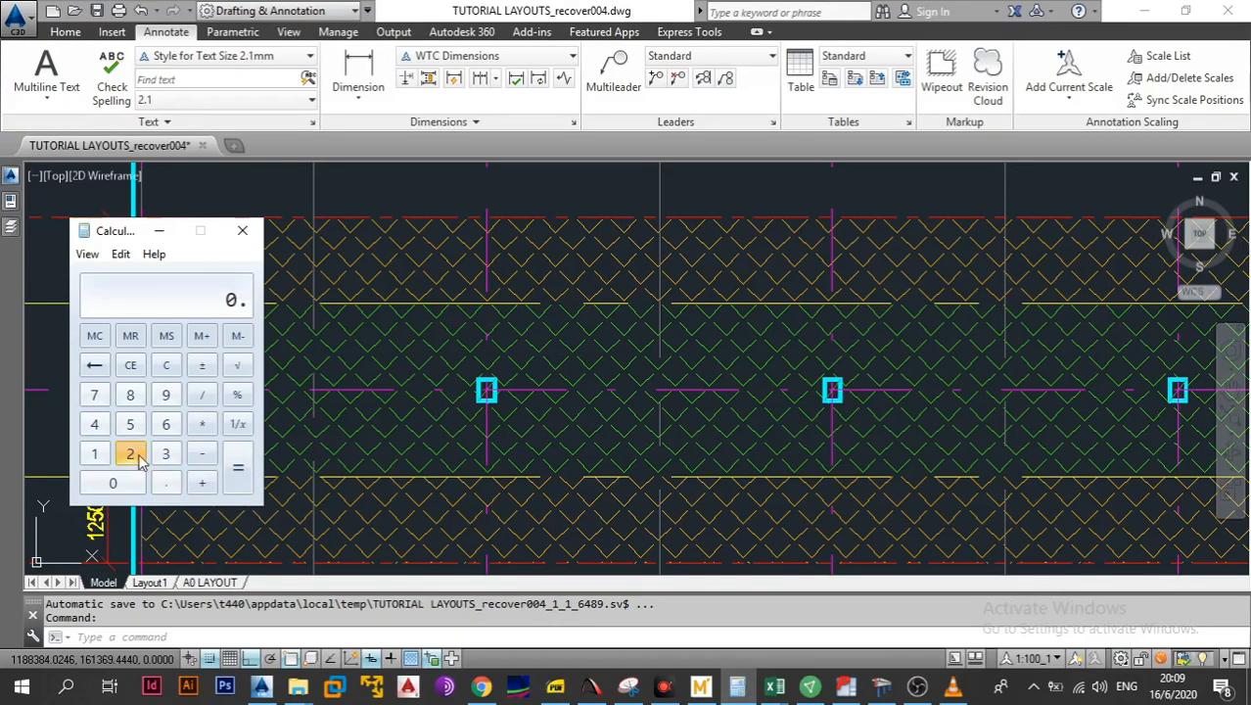
click(130, 453)
click(130, 424)
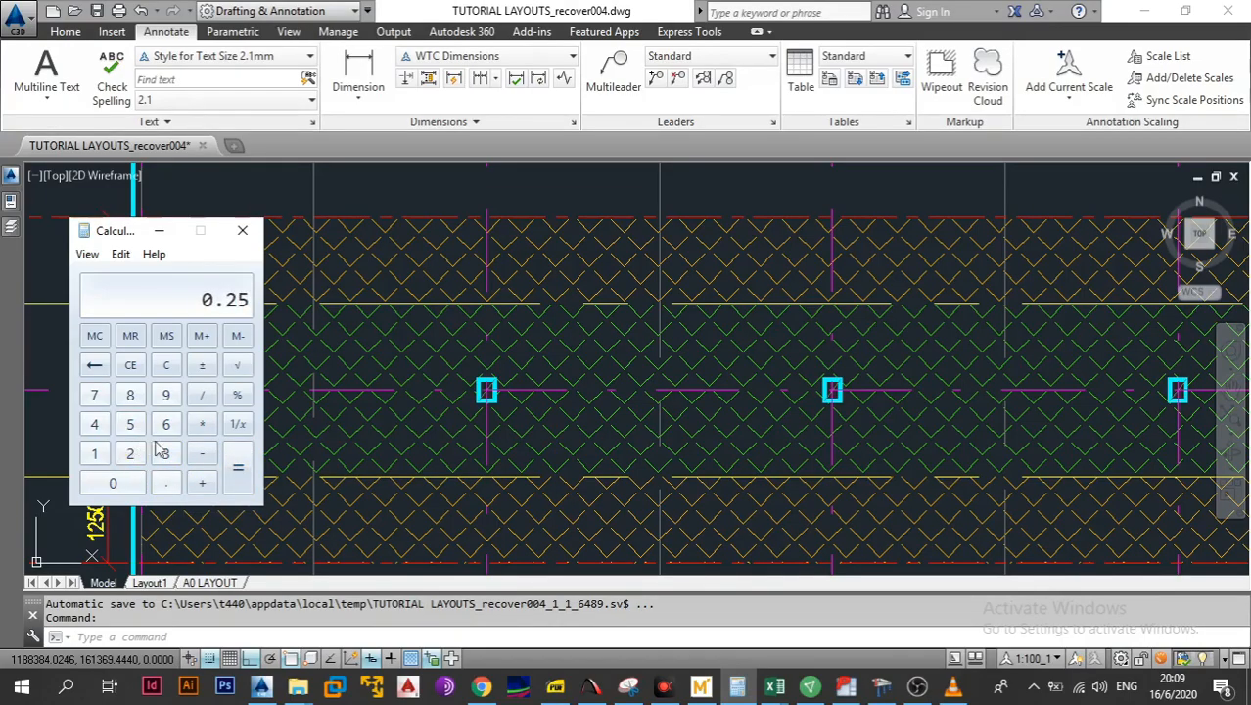
click(128, 364)
Calculate the column strip's share of a 250 moment as 0.75 × 250
click(167, 482)
click(94, 393)
click(130, 424)
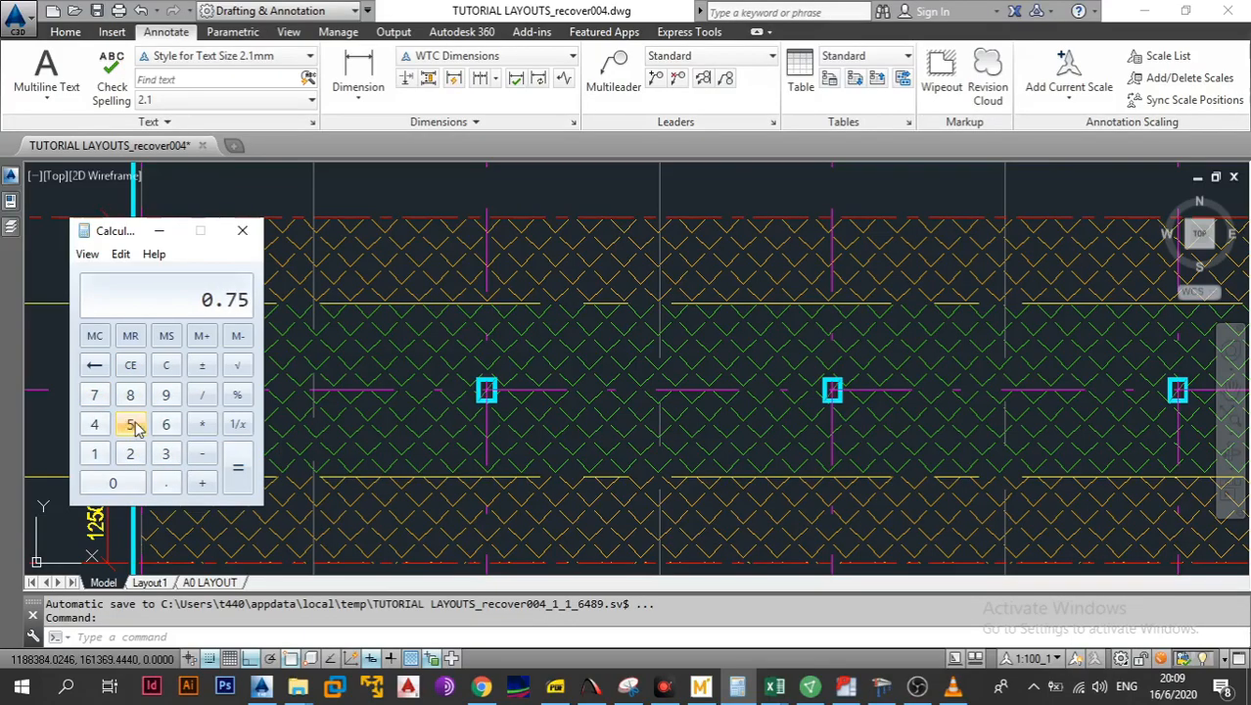
click(202, 424)
click(130, 454)
click(130, 424)
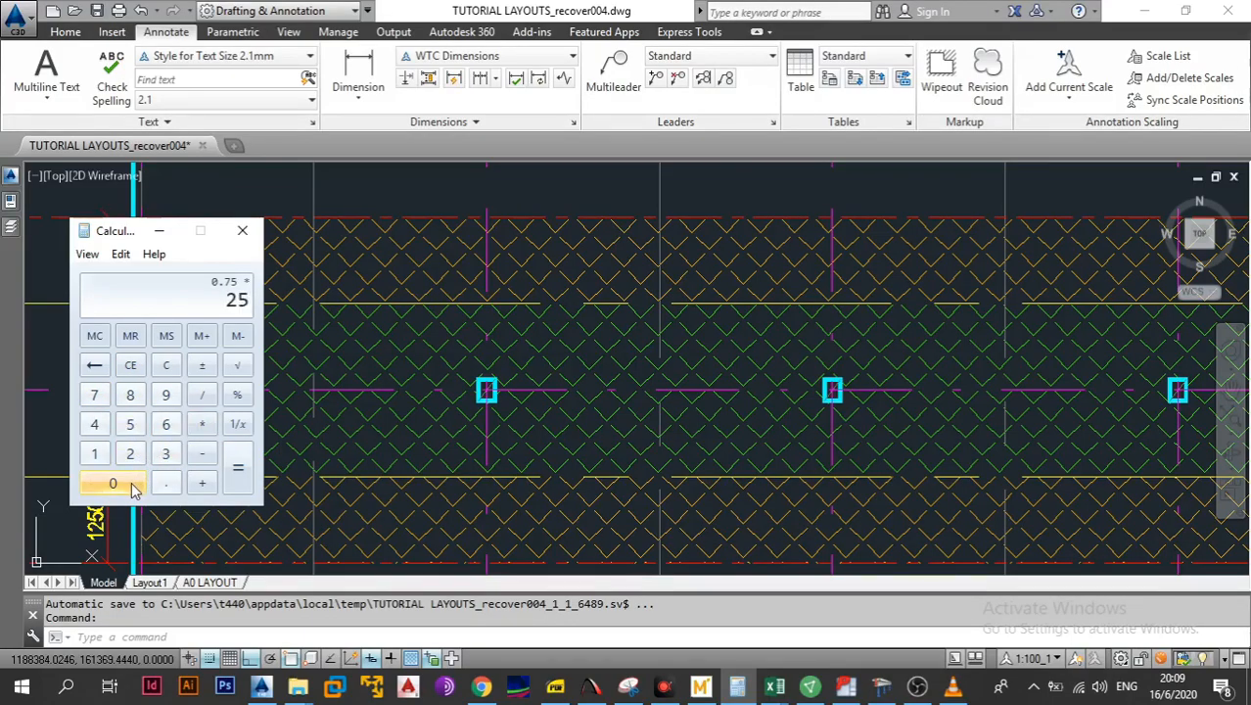
click(112, 482)
click(232, 481)
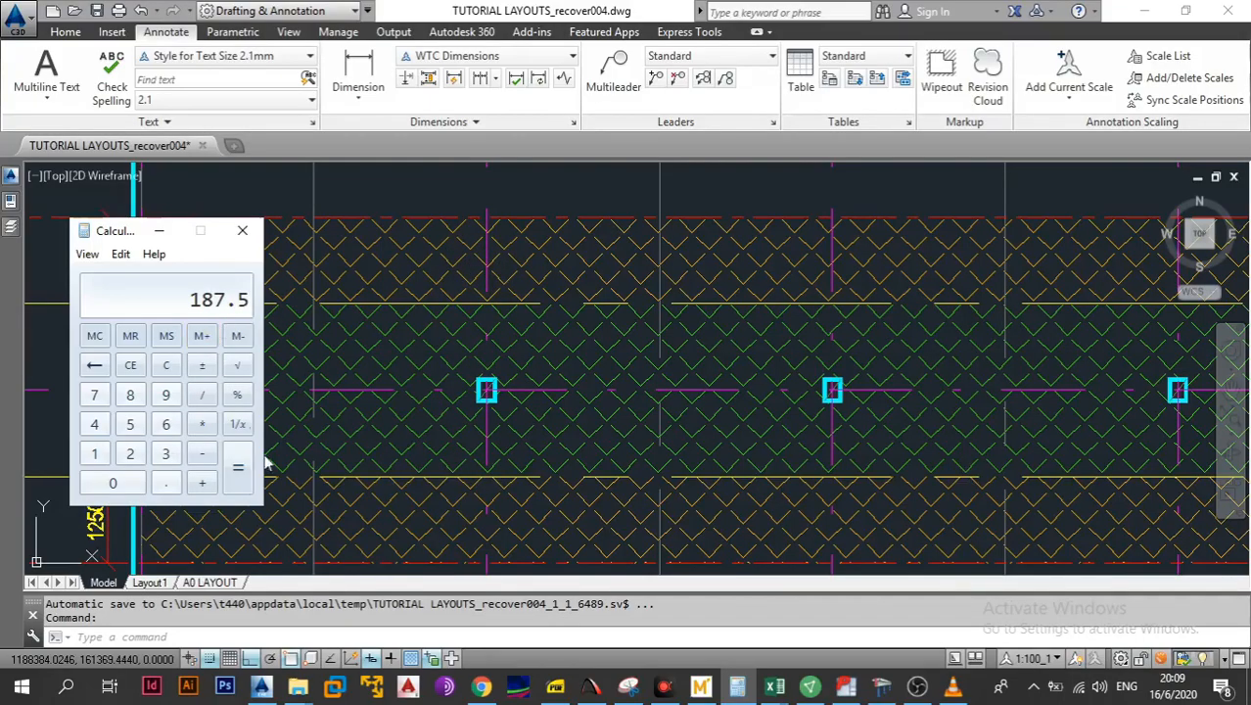
Calculate the middle strip's share of the same moment as 0.25 × 250 and close the calculator
click(165, 482)
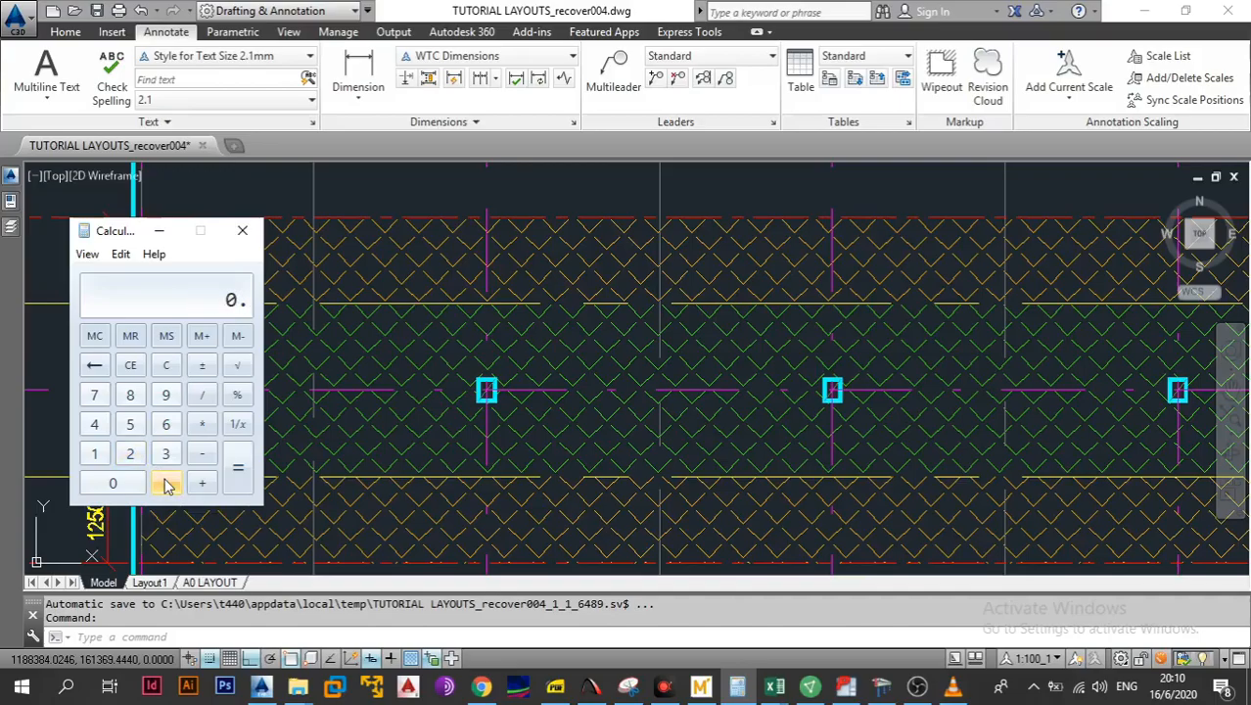
click(129, 454)
click(129, 424)
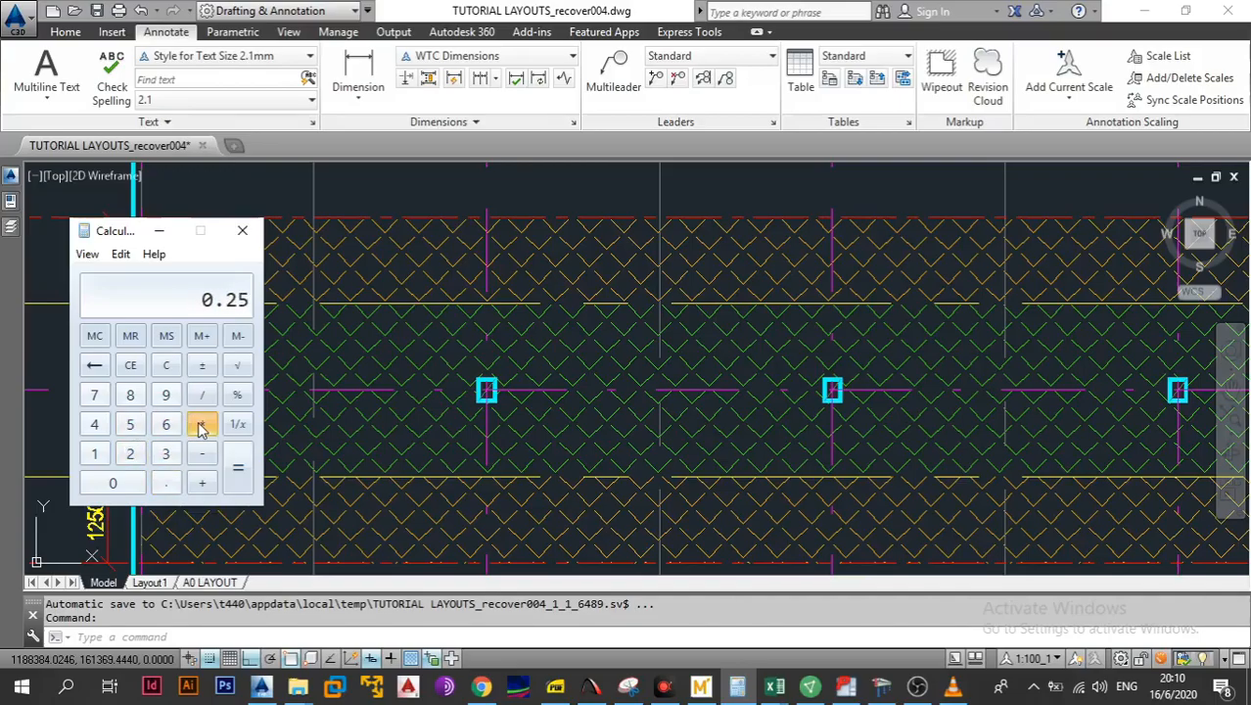
click(201, 425)
click(129, 453)
click(129, 424)
click(113, 482)
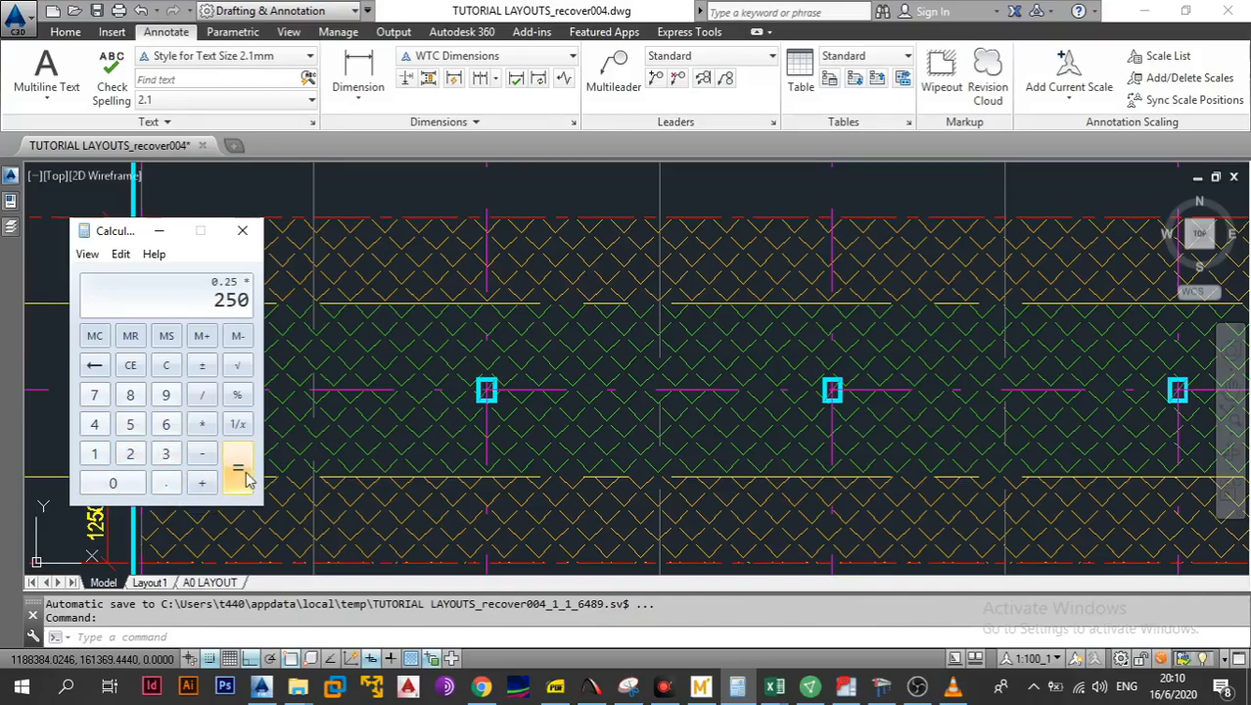
click(238, 470)
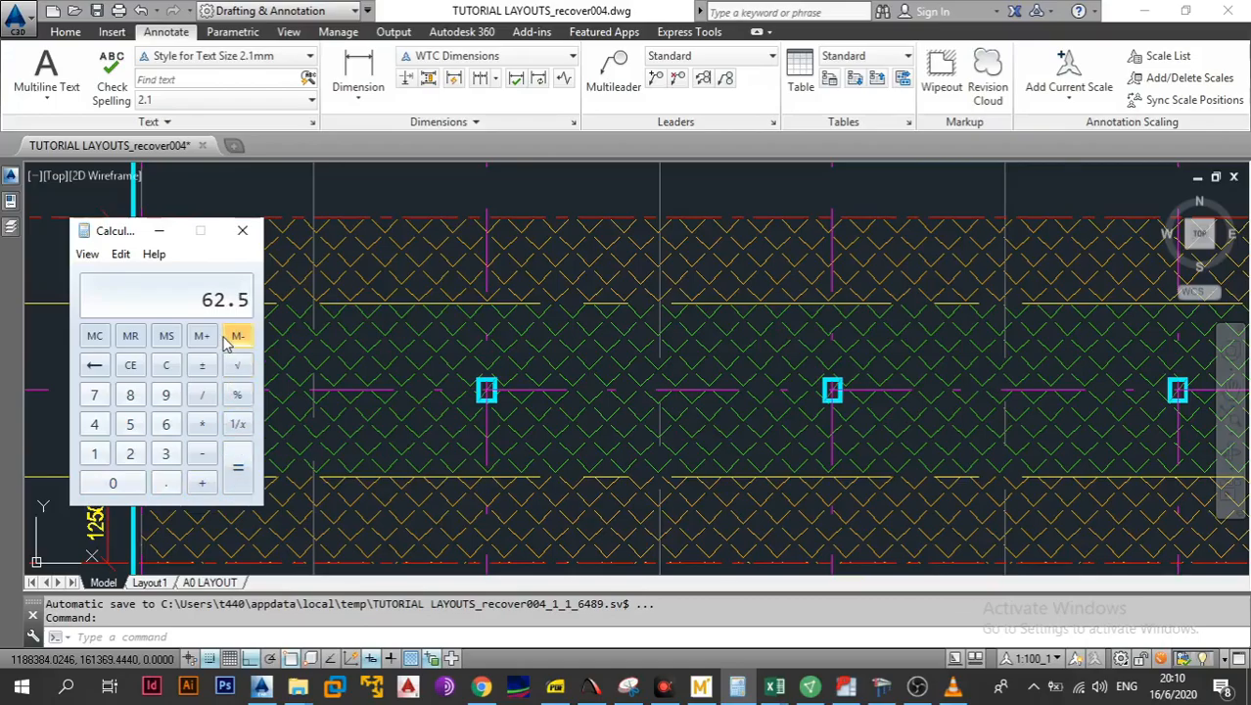
click(242, 231)
Switch to Prokon Continuous Beam and display the reinforcement detailing parameters
click(859, 686)
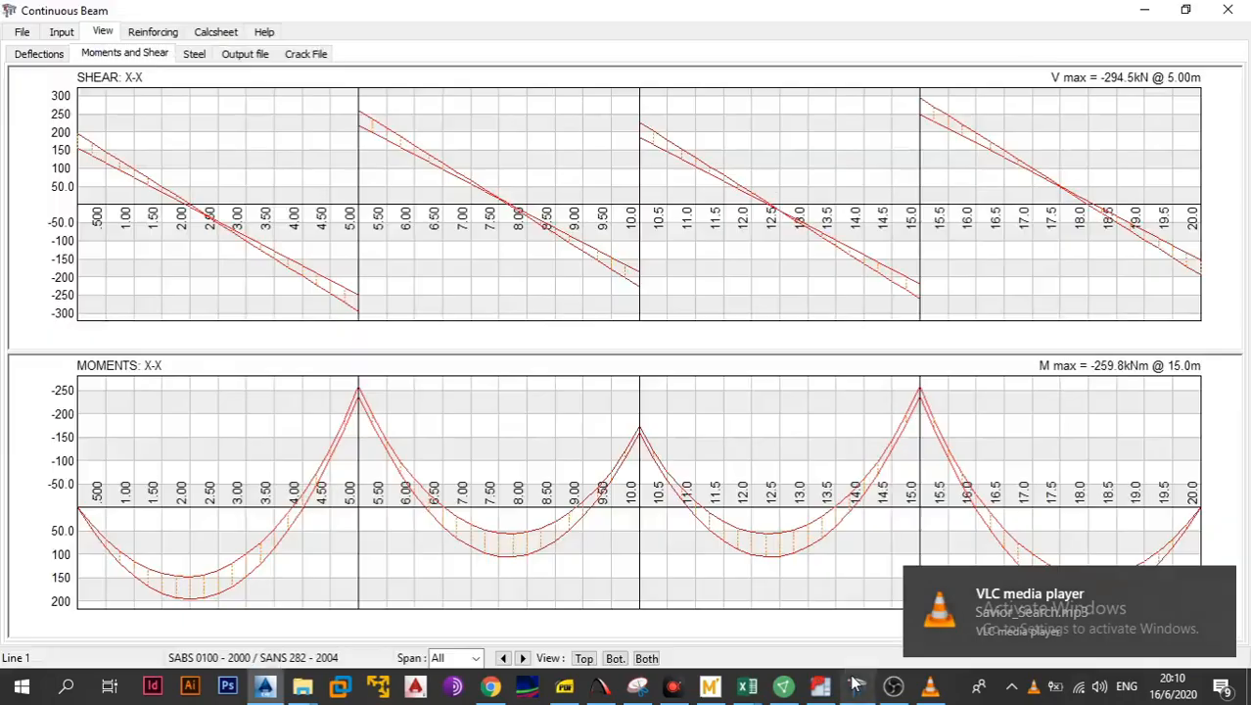
click(157, 33)
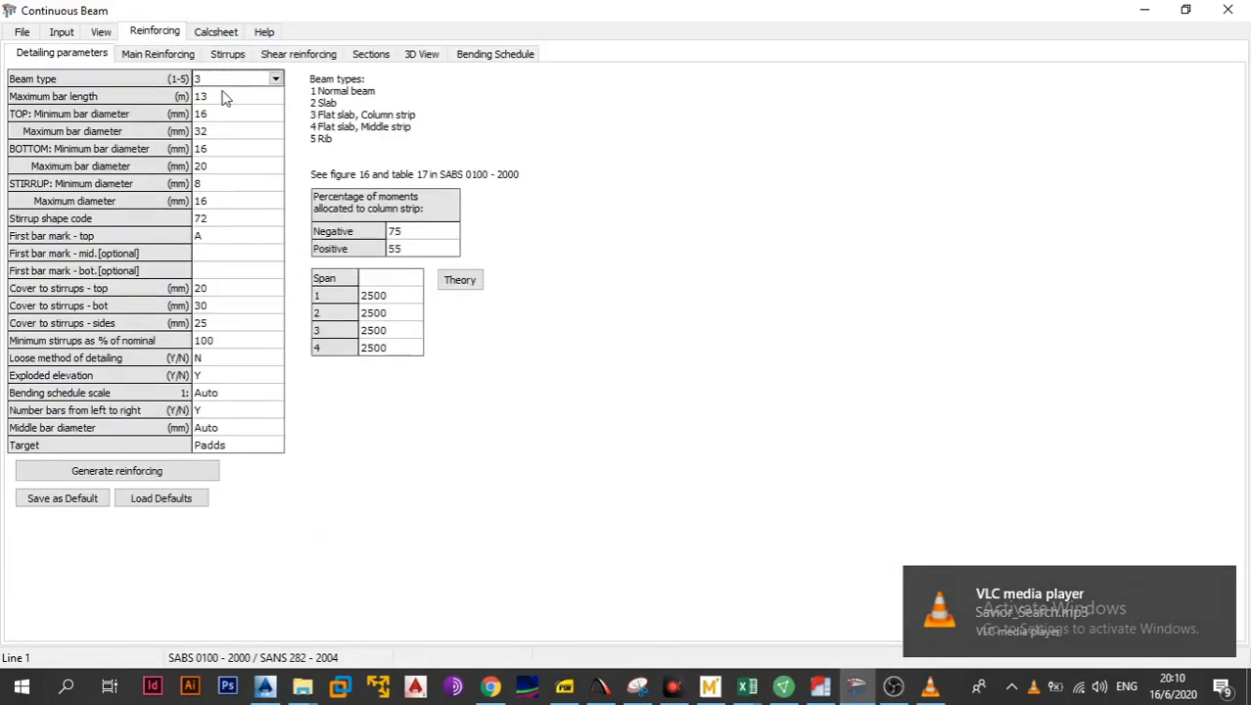
click(403, 247)
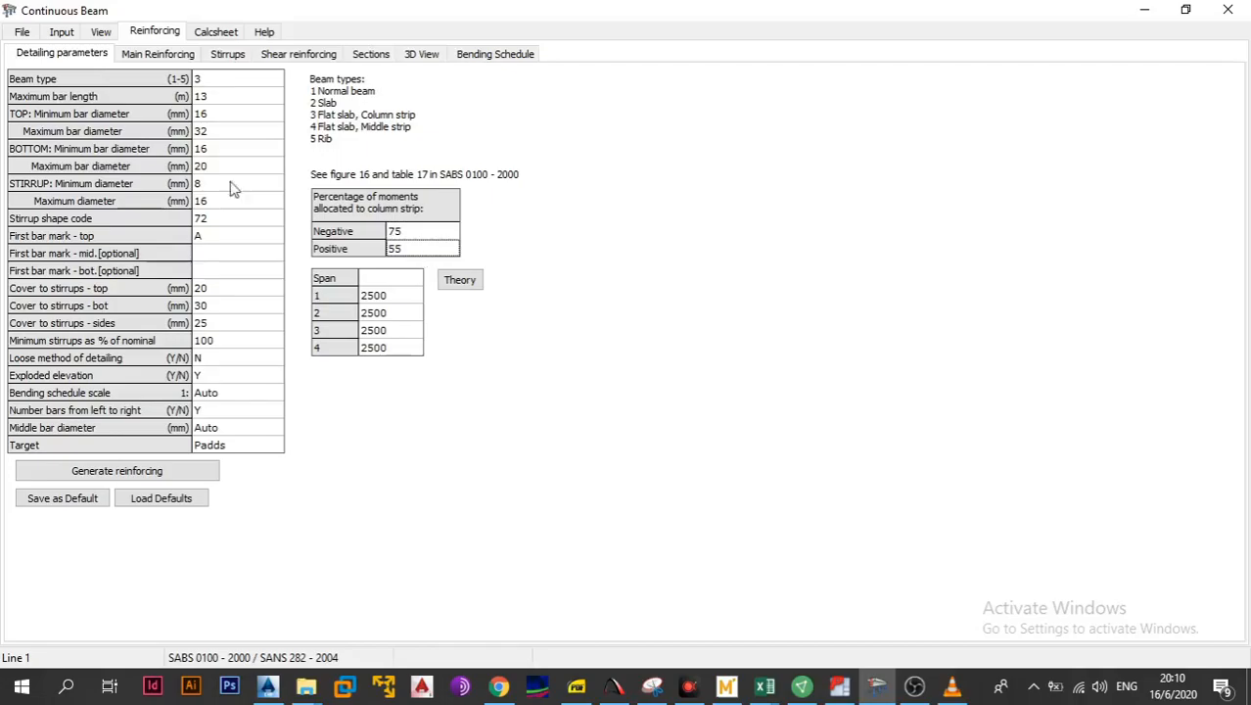
Change the concrete code of practice for the analysis to BS8110 - 1997 and return to the detailing parameters
click(23, 32)
click(85, 132)
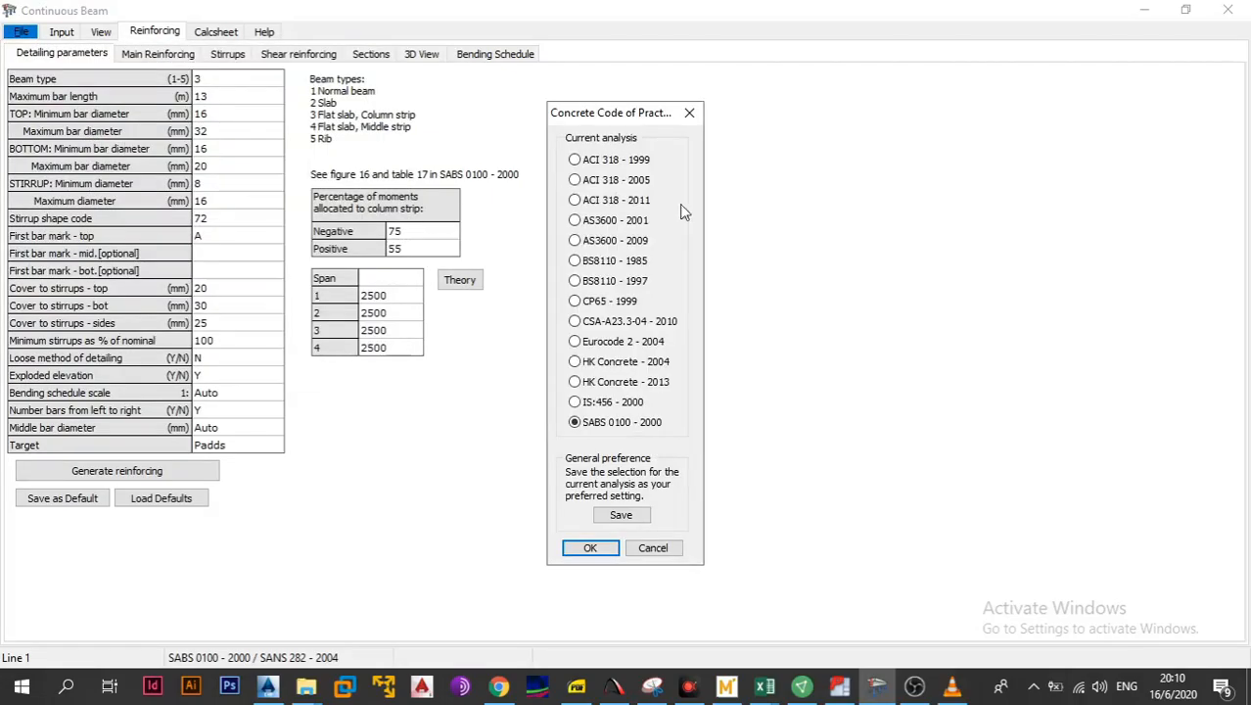
click(598, 284)
click(599, 548)
click(106, 32)
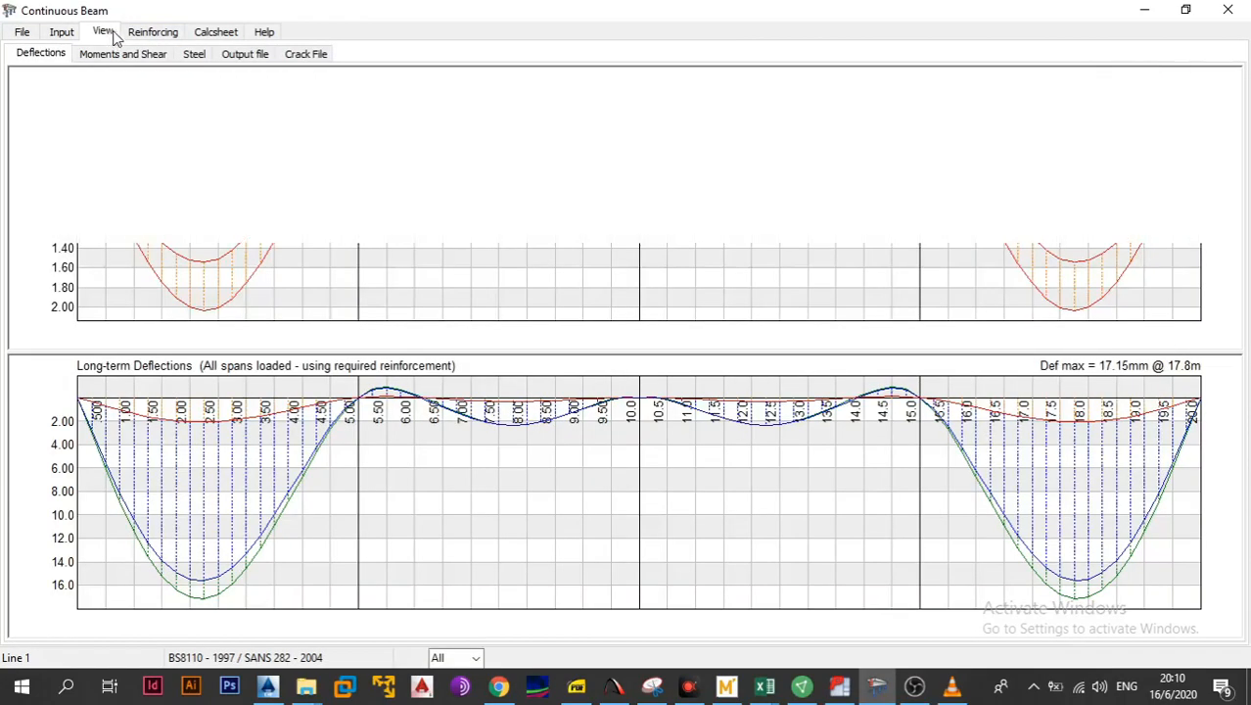
click(131, 33)
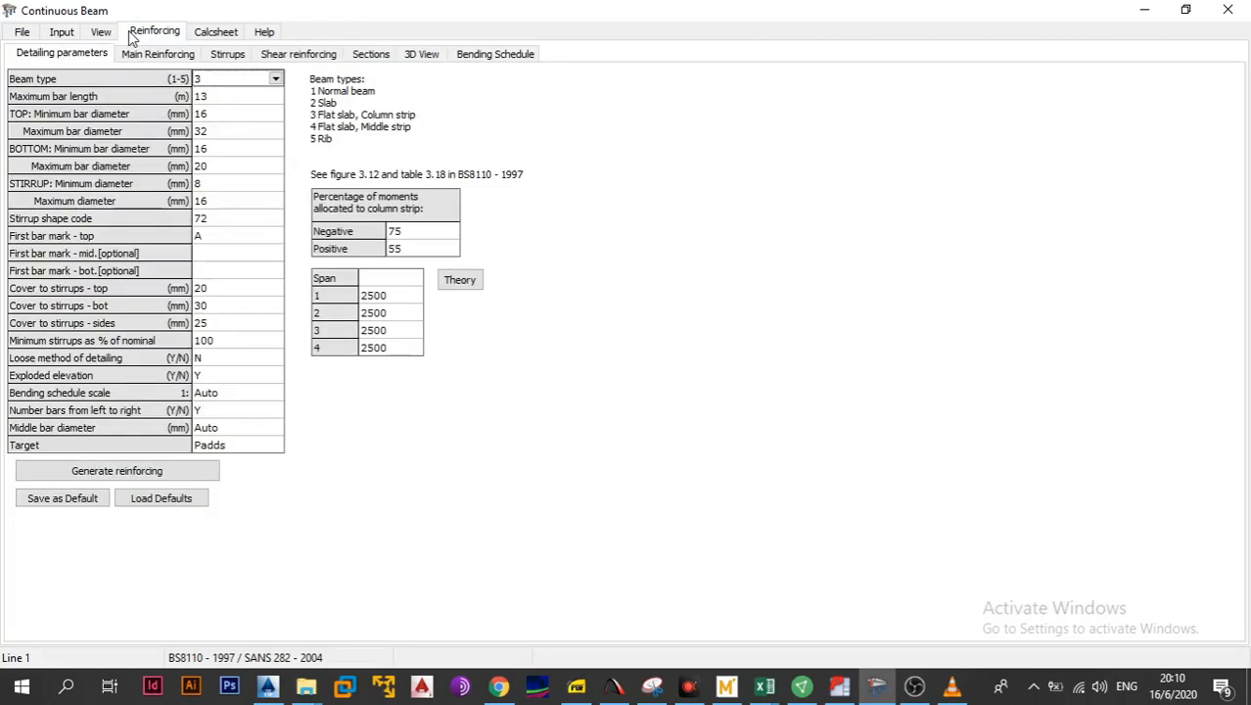
Set the minimum bar diameter to 12 mm for both the top and bottom reinforcement
click(230, 102)
click(234, 115)
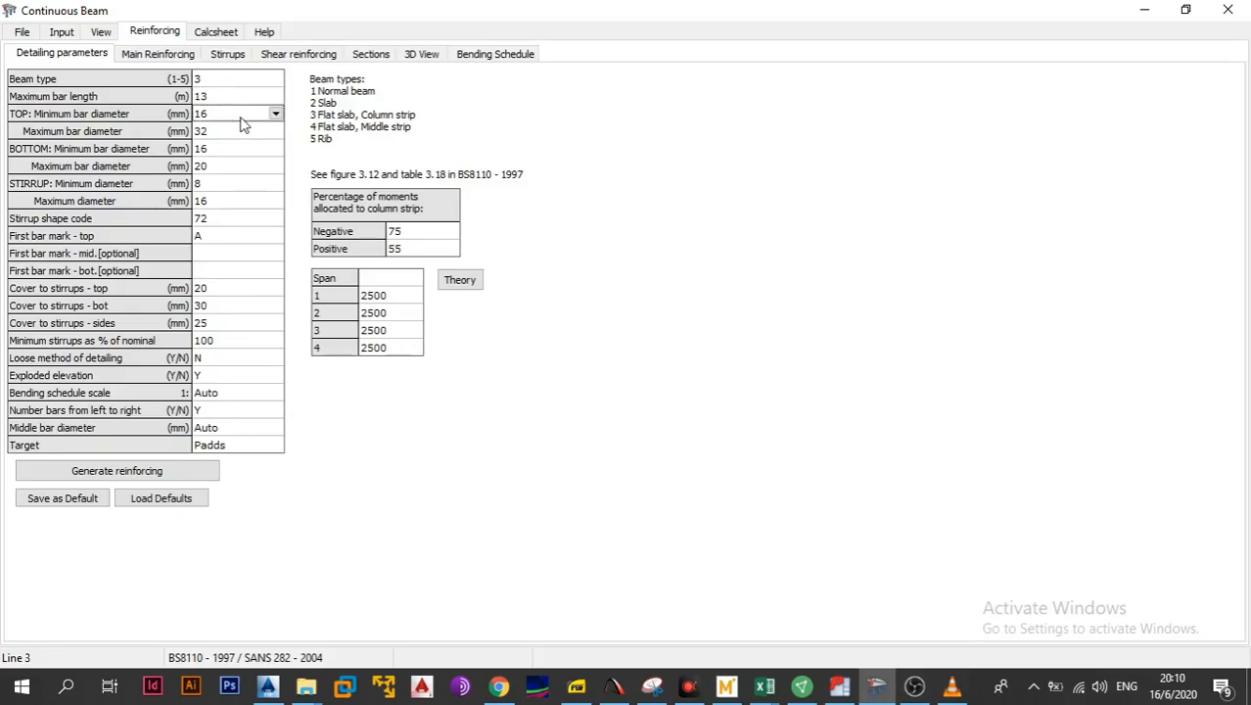
click(276, 114)
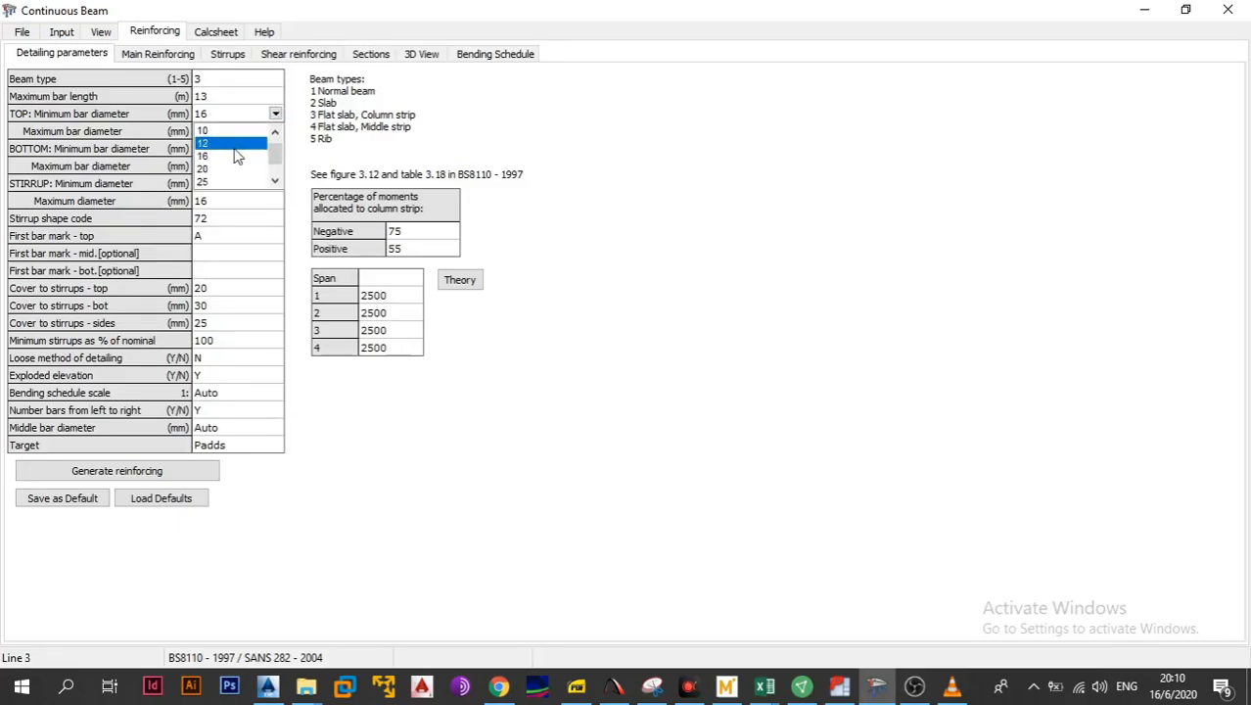
click(235, 147)
click(245, 148)
click(275, 148)
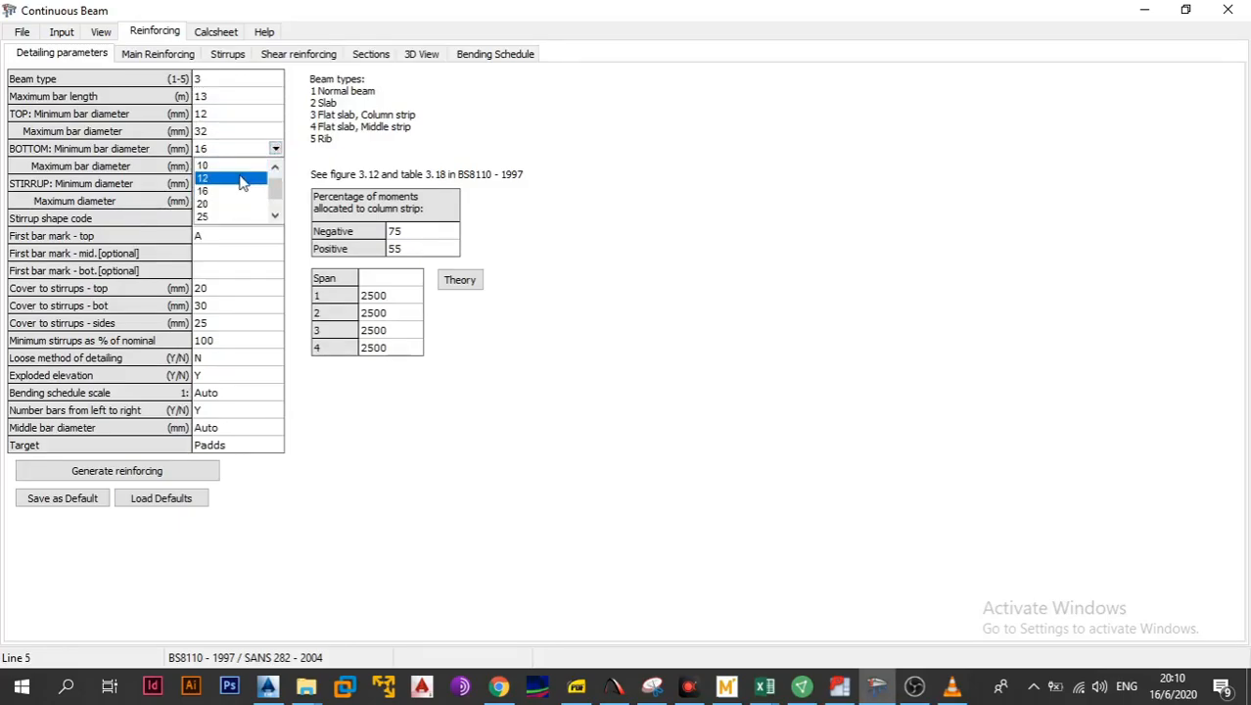
click(242, 180)
Set the maximum bar diameter of the top reinforcement to 20 mm
click(237, 165)
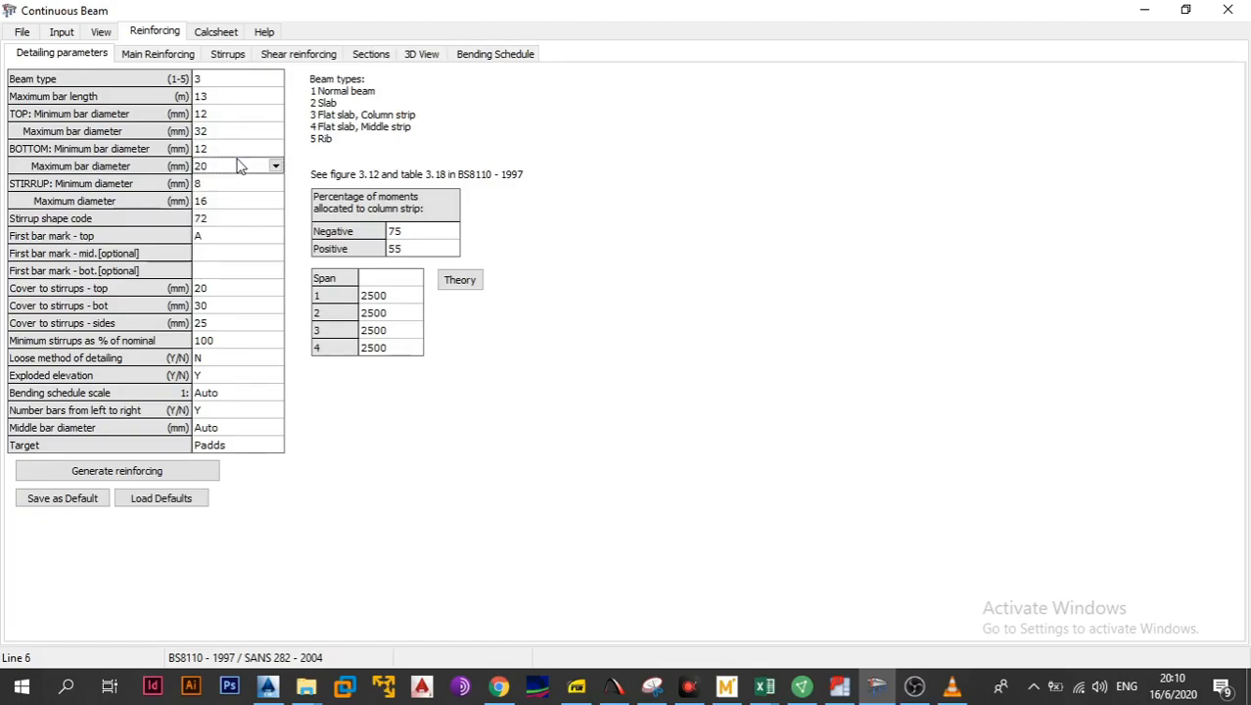
click(276, 166)
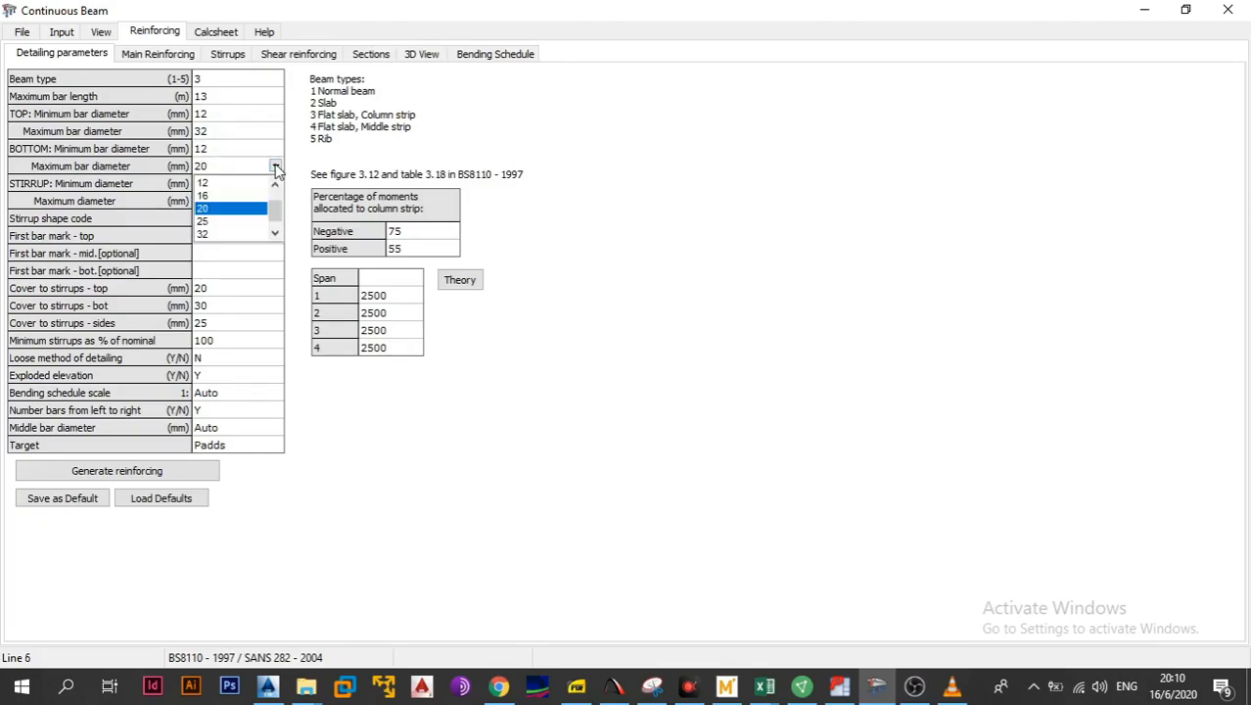
click(277, 169)
click(272, 131)
click(275, 132)
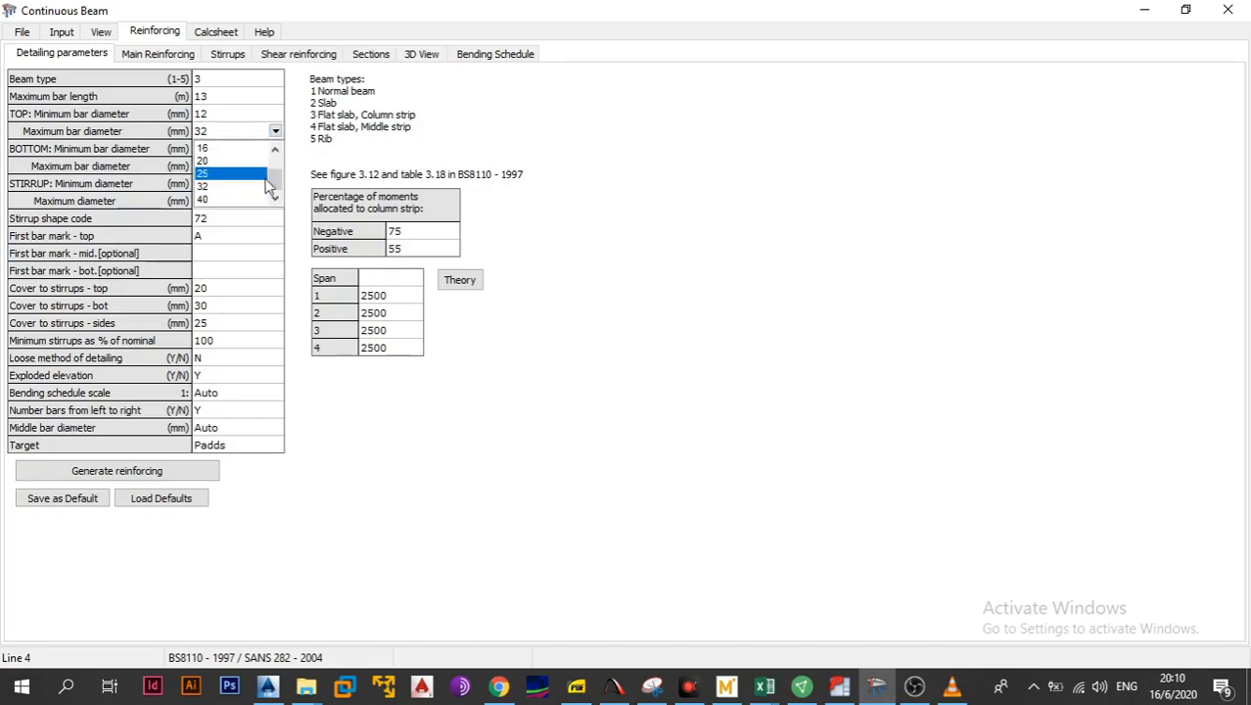
click(234, 162)
Review the stirrup diameter settings and the available stirrup shape codes, keeping shape code 72
click(241, 183)
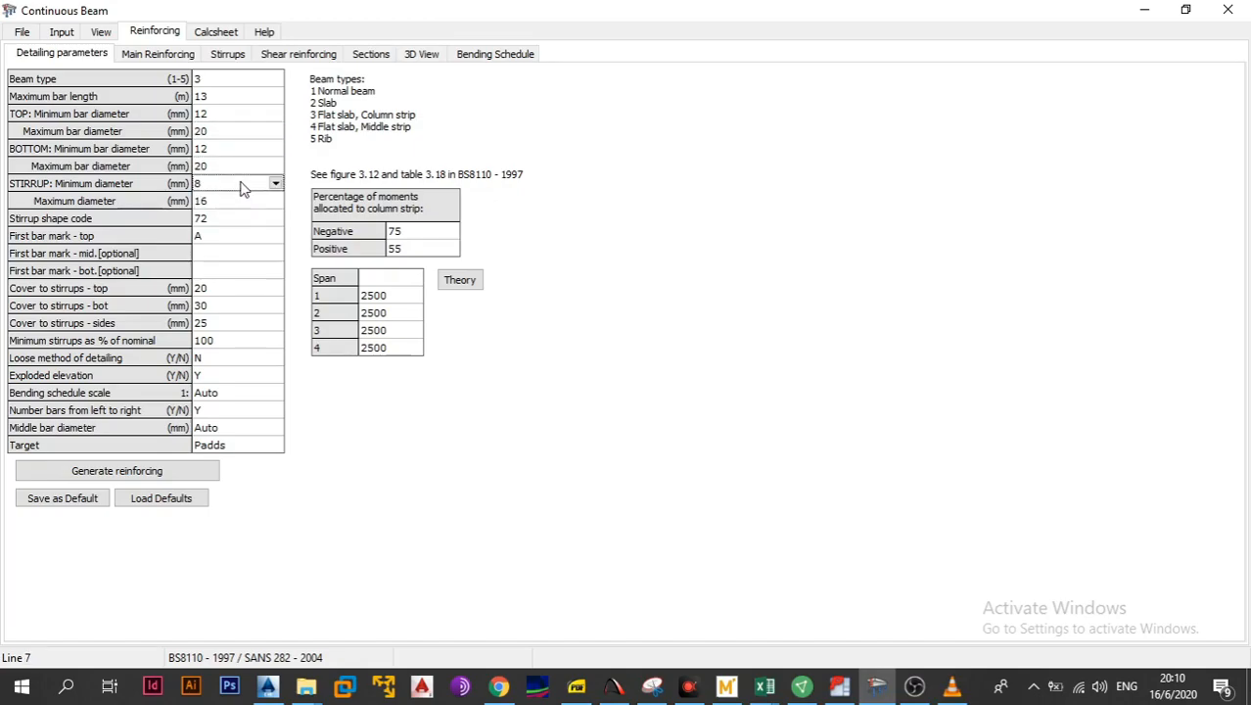
click(238, 201)
click(238, 273)
click(236, 220)
click(275, 219)
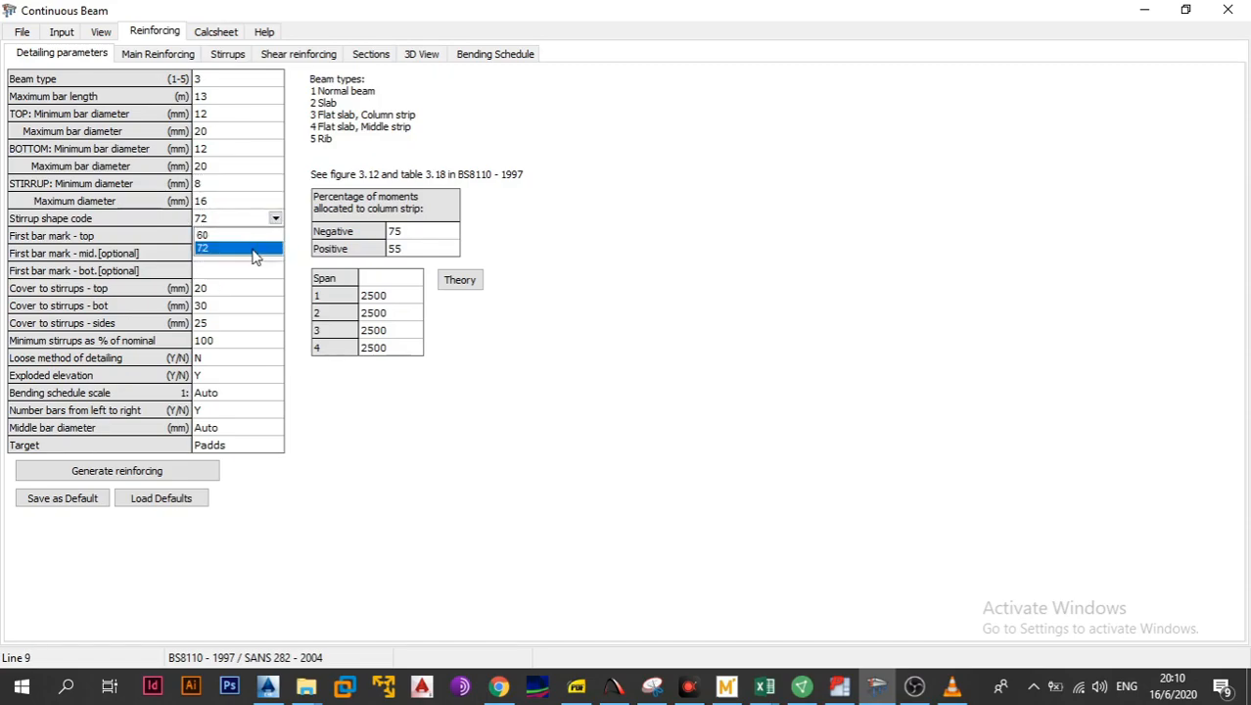
click(253, 258)
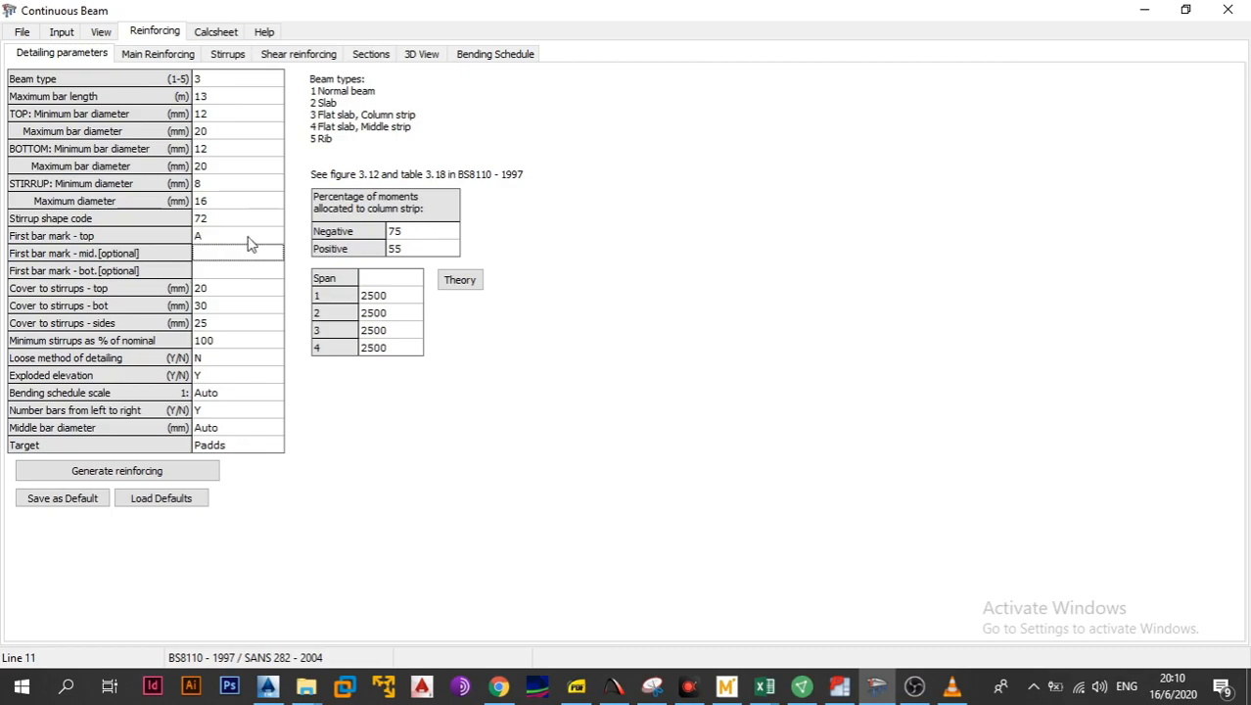
Set the cover to stirrups to 30 mm at the top and at the sides
click(225, 289)
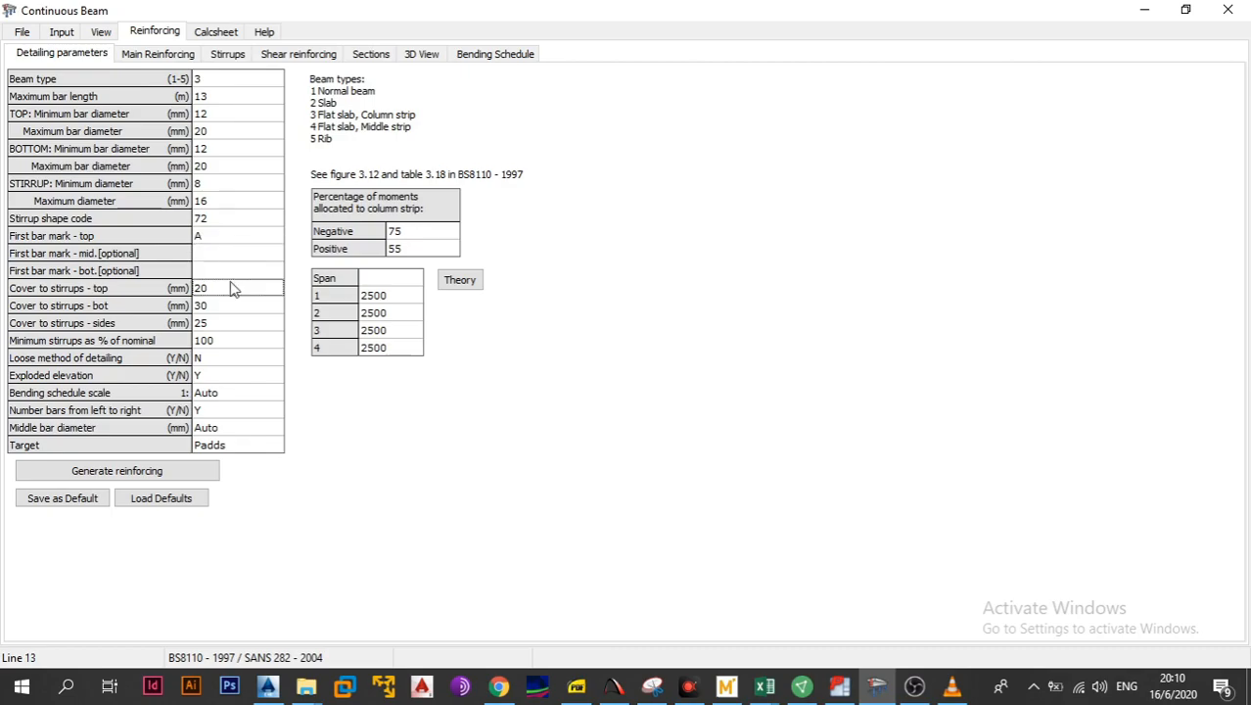
text(3)
click(226, 311)
click(228, 323)
text(30)
key(Return)
click(235, 327)
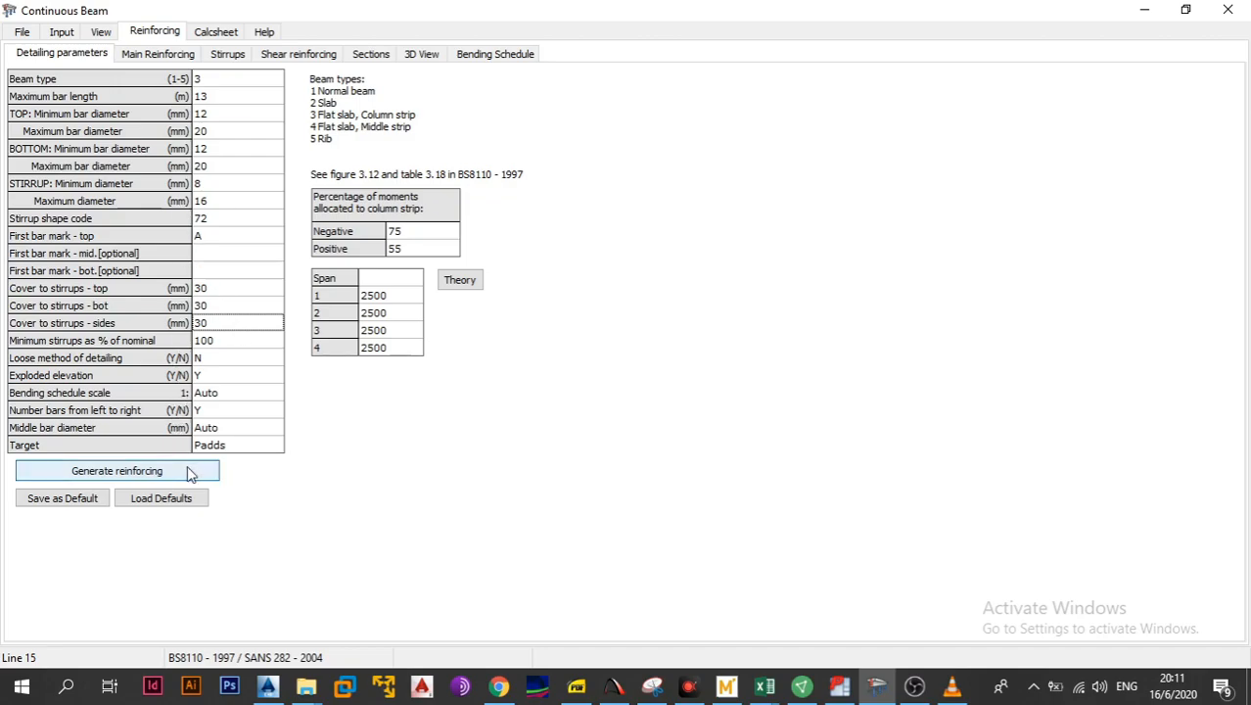
click(375, 300)
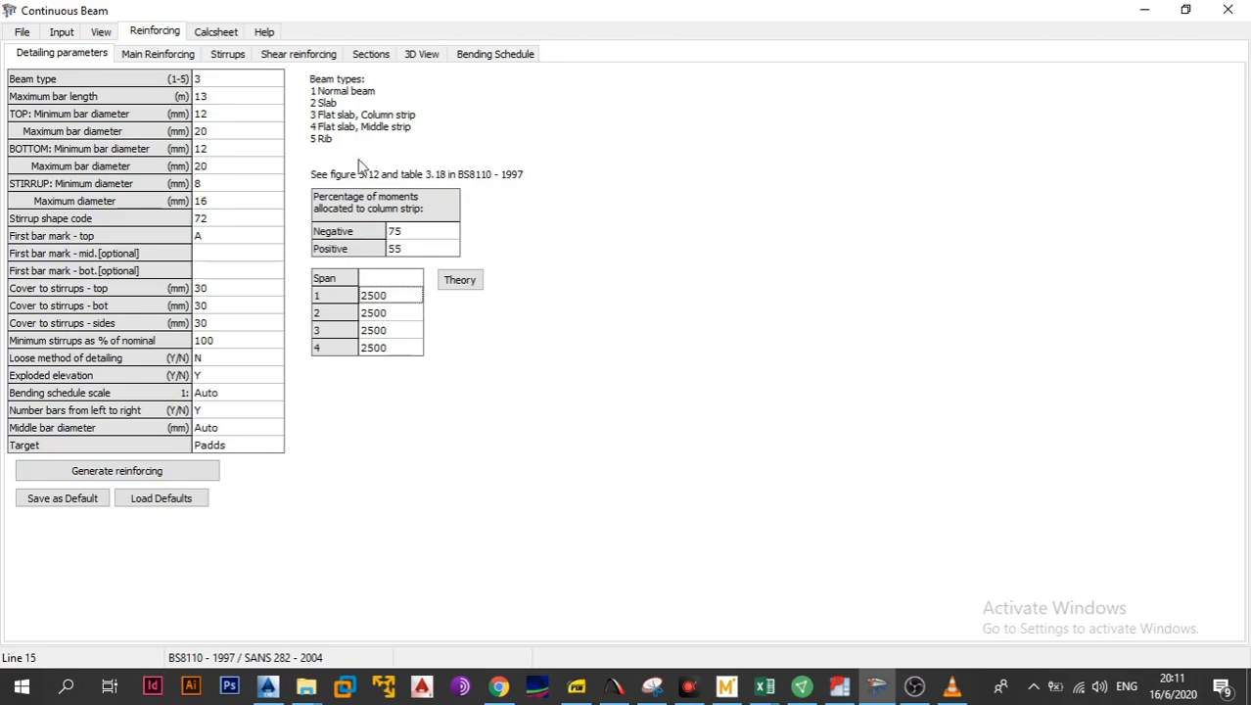
Generate the reinforcement for beam type 3, the flat slab column strip, overwriting the existing bars
click(226, 84)
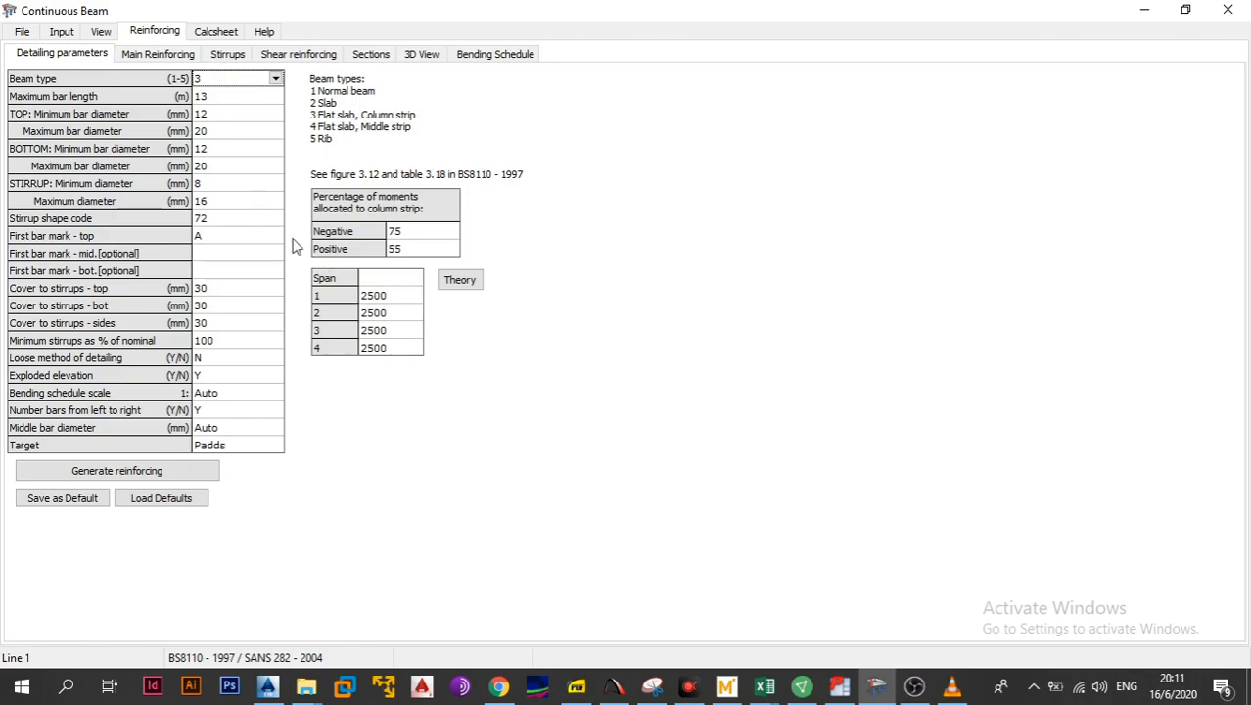
click(214, 473)
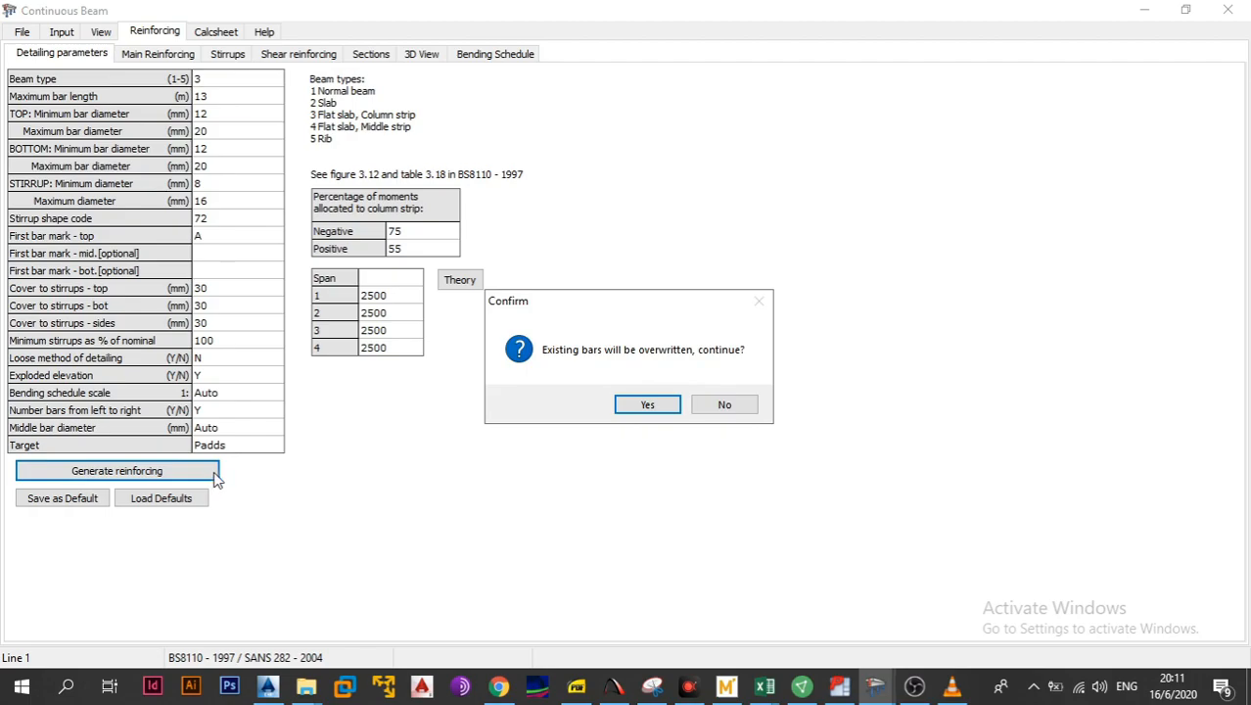
click(647, 412)
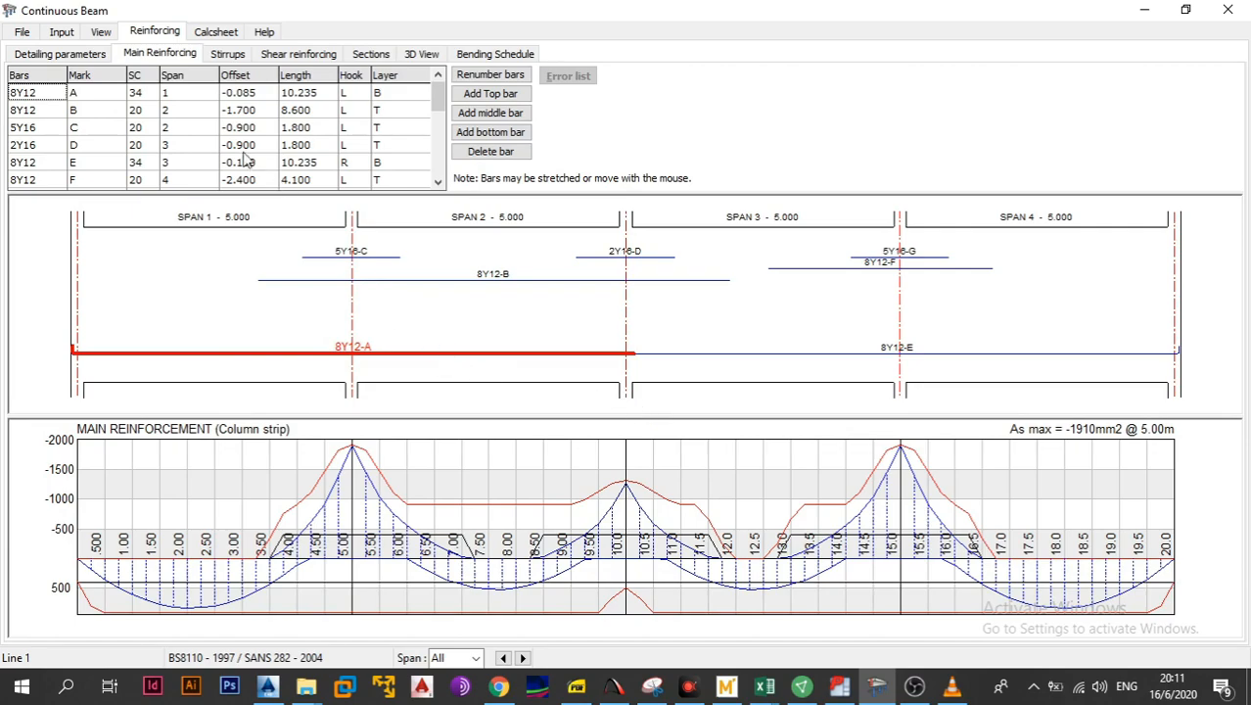
Set the maximum bar diameter of the top reinforcement to 12 mm, keeping its minimum diameter at 12 mm
click(87, 56)
click(252, 145)
click(255, 127)
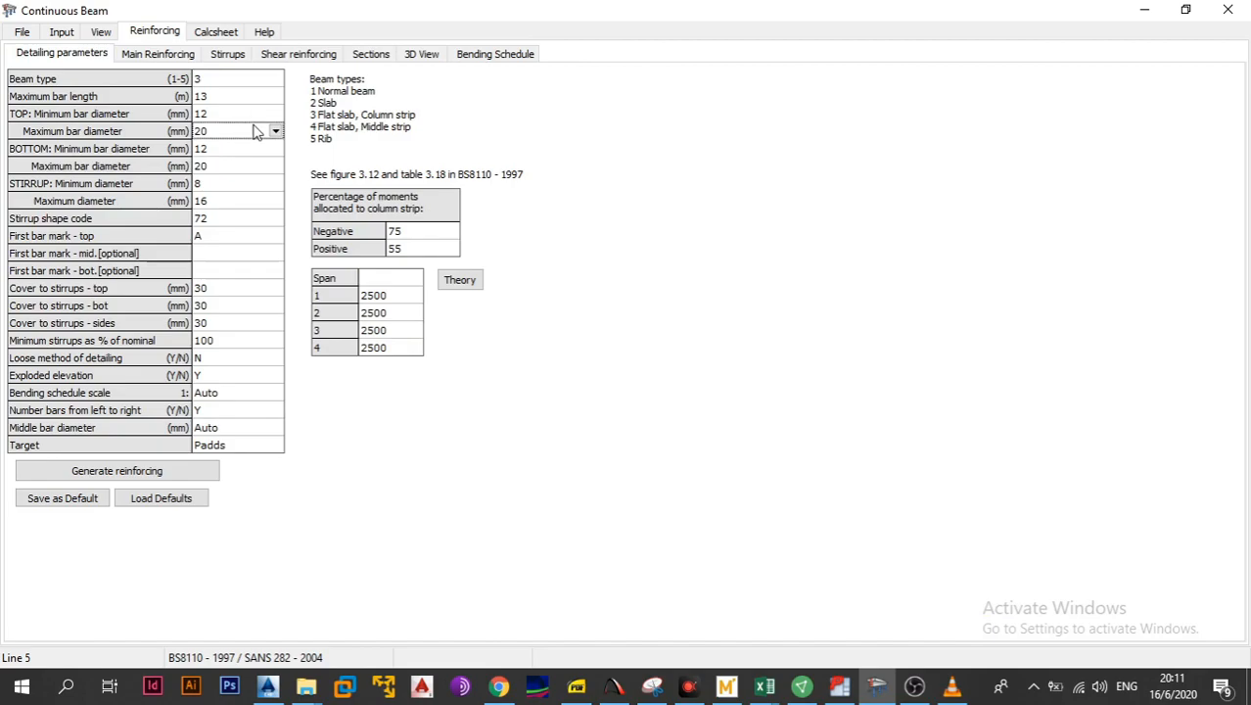
click(255, 115)
click(275, 113)
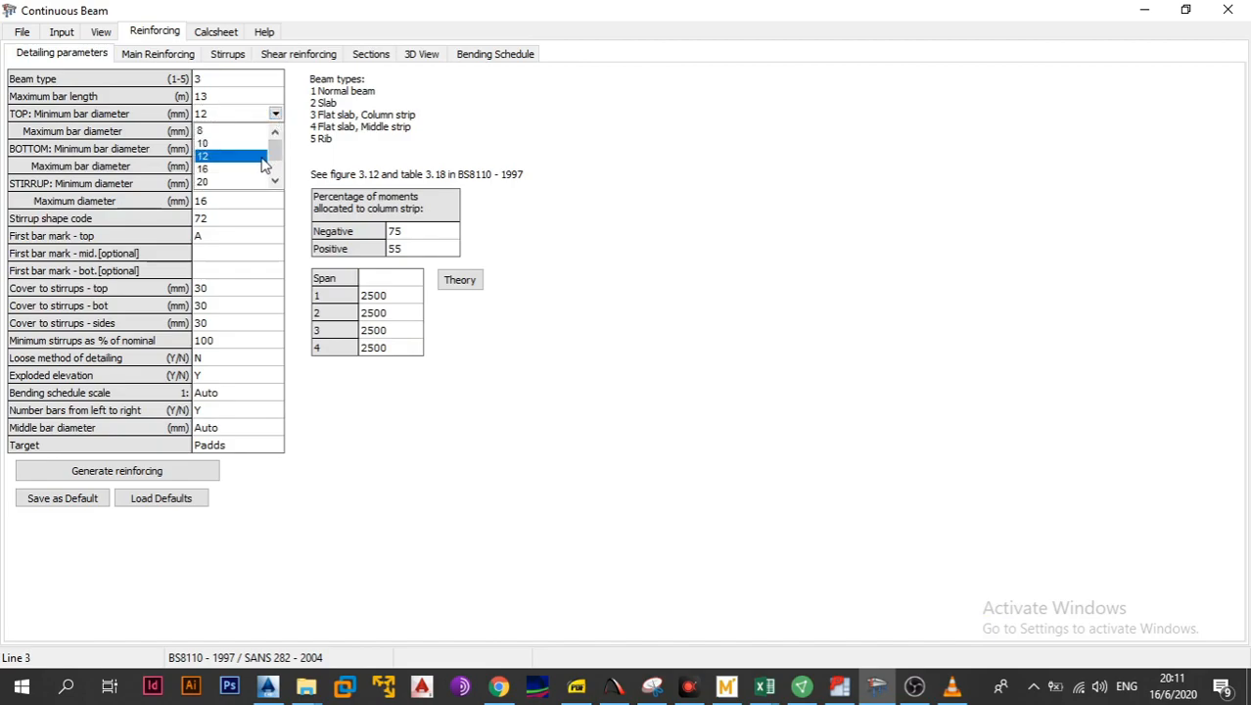
click(256, 163)
click(257, 131)
click(275, 131)
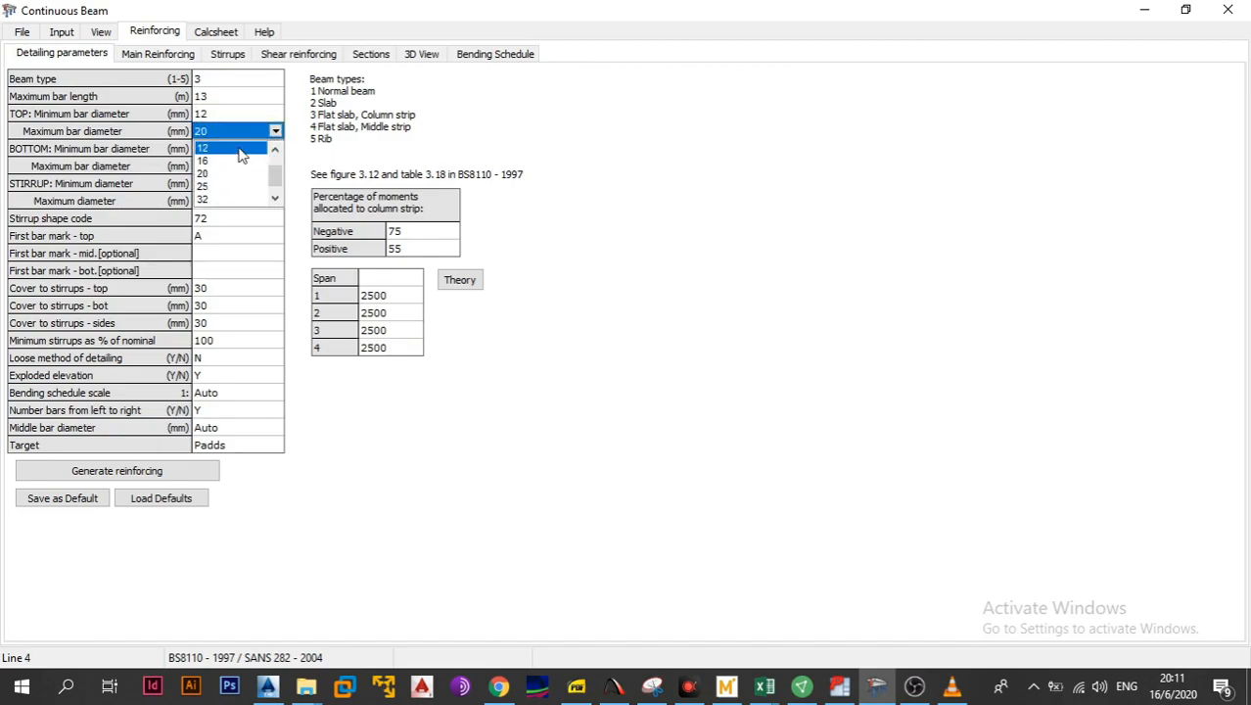
click(257, 152)
Set the maximum bar diameter of the bottom reinforcement to 12 mm and regenerate the reinforcement over the existing bars
click(256, 149)
click(260, 167)
click(275, 165)
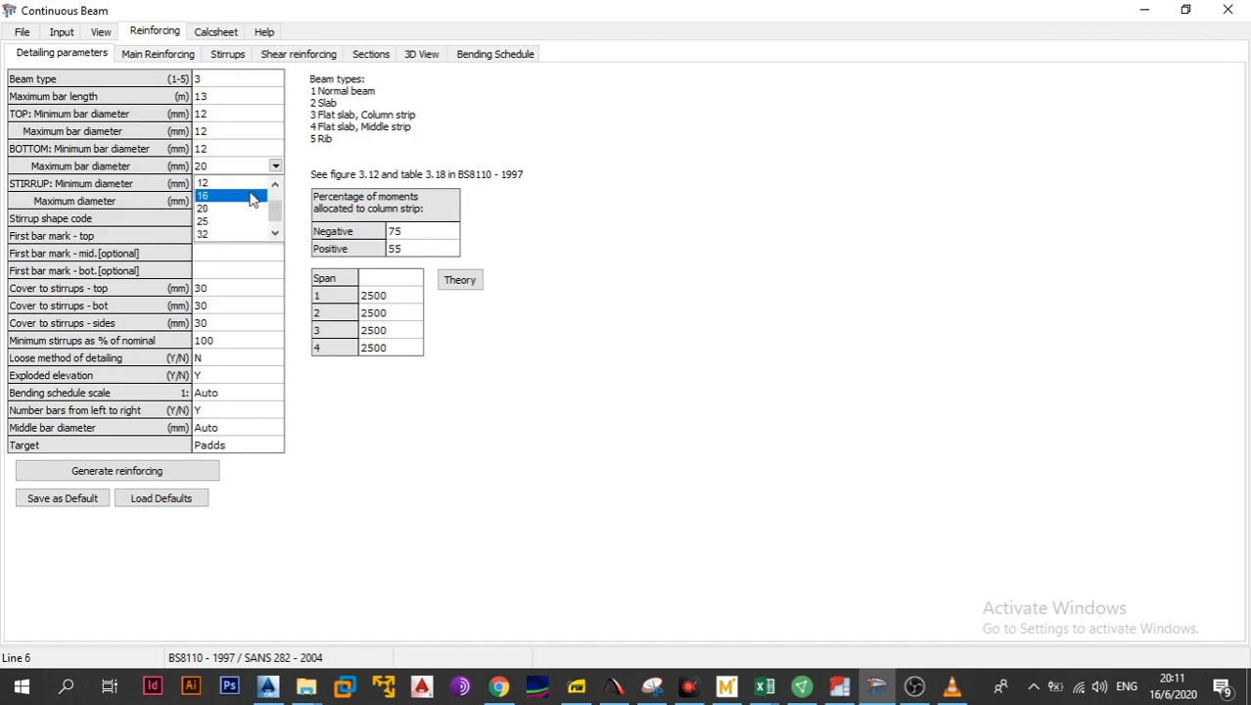
click(248, 195)
click(248, 199)
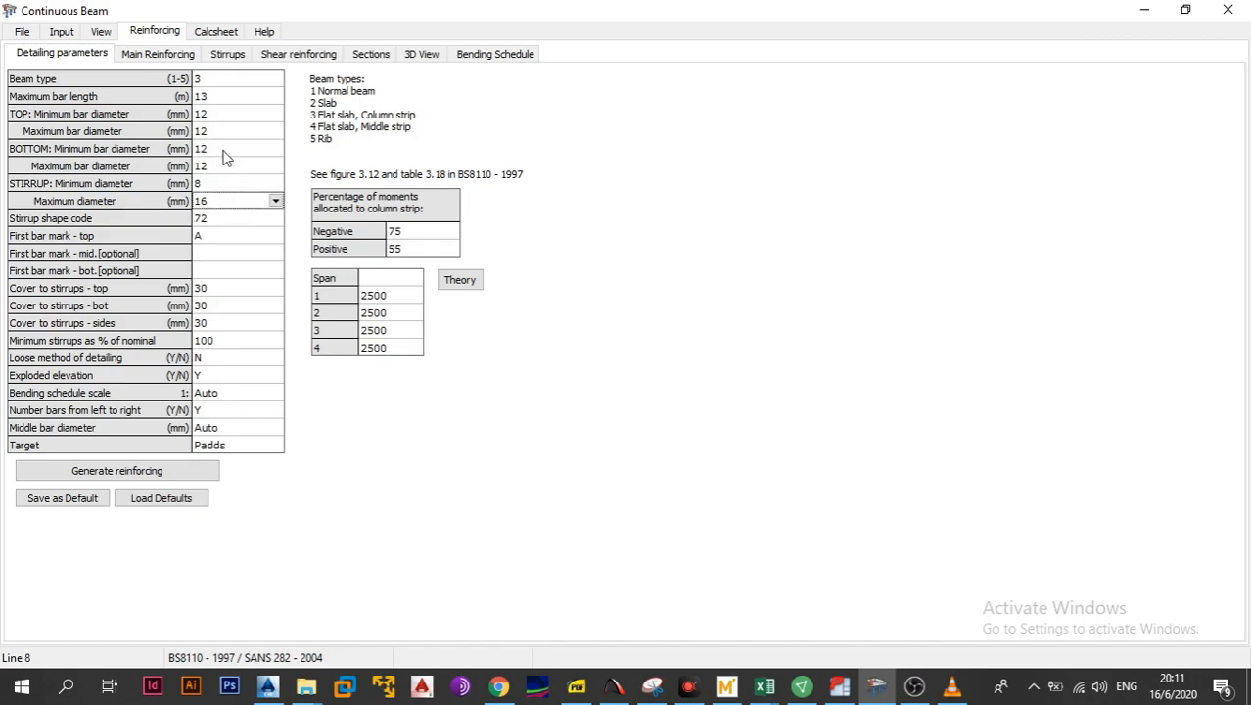
click(204, 470)
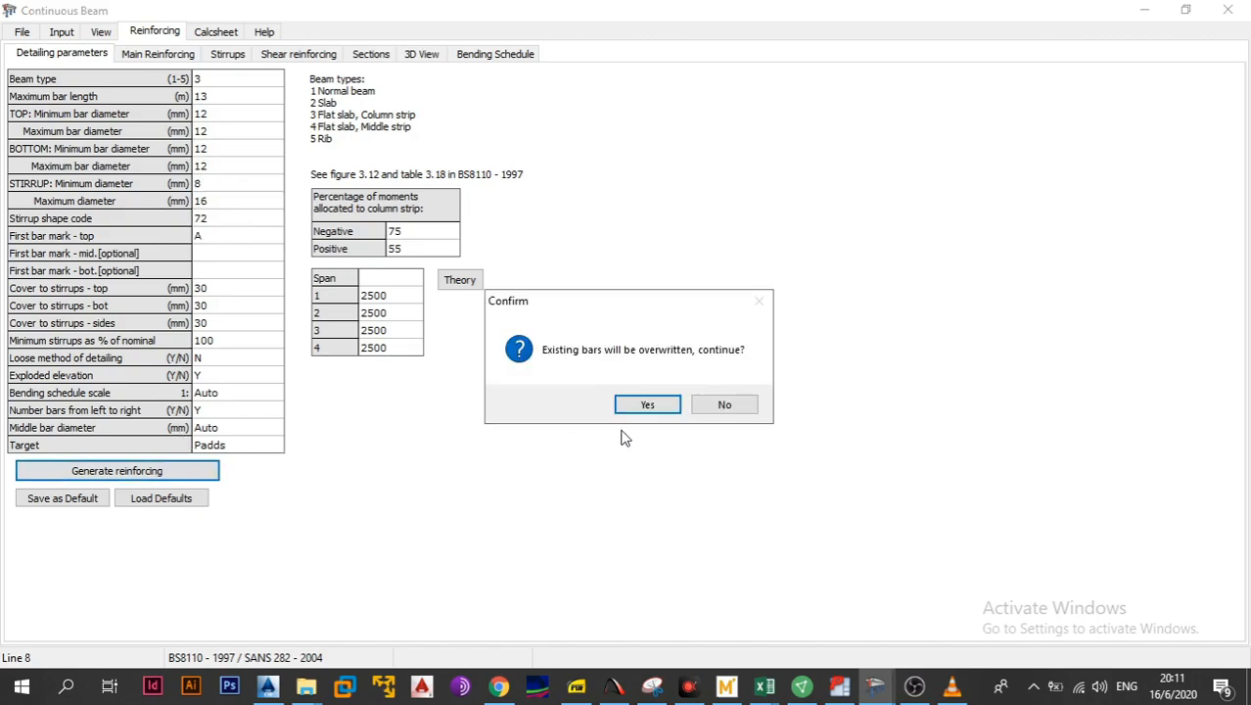
click(648, 406)
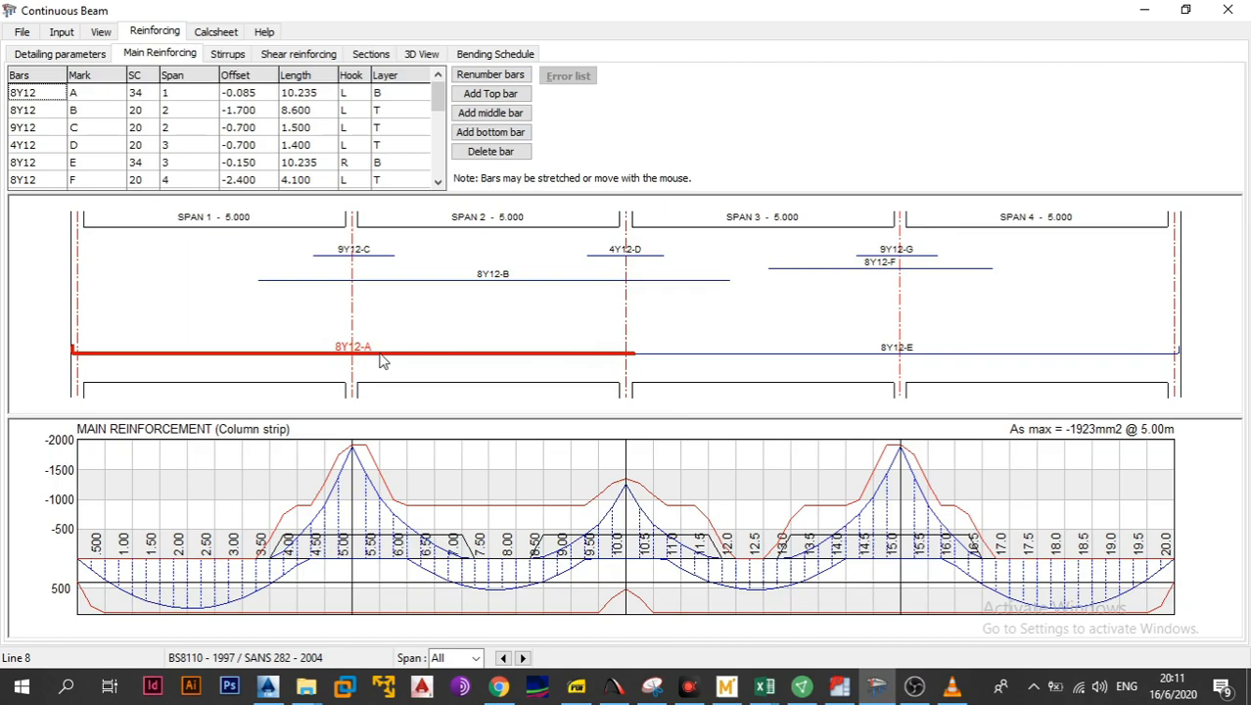
Check top bar B and its cross-section near the first interior support, moving section B to an offset of 0.552 m in span 2
click(392, 287)
click(480, 277)
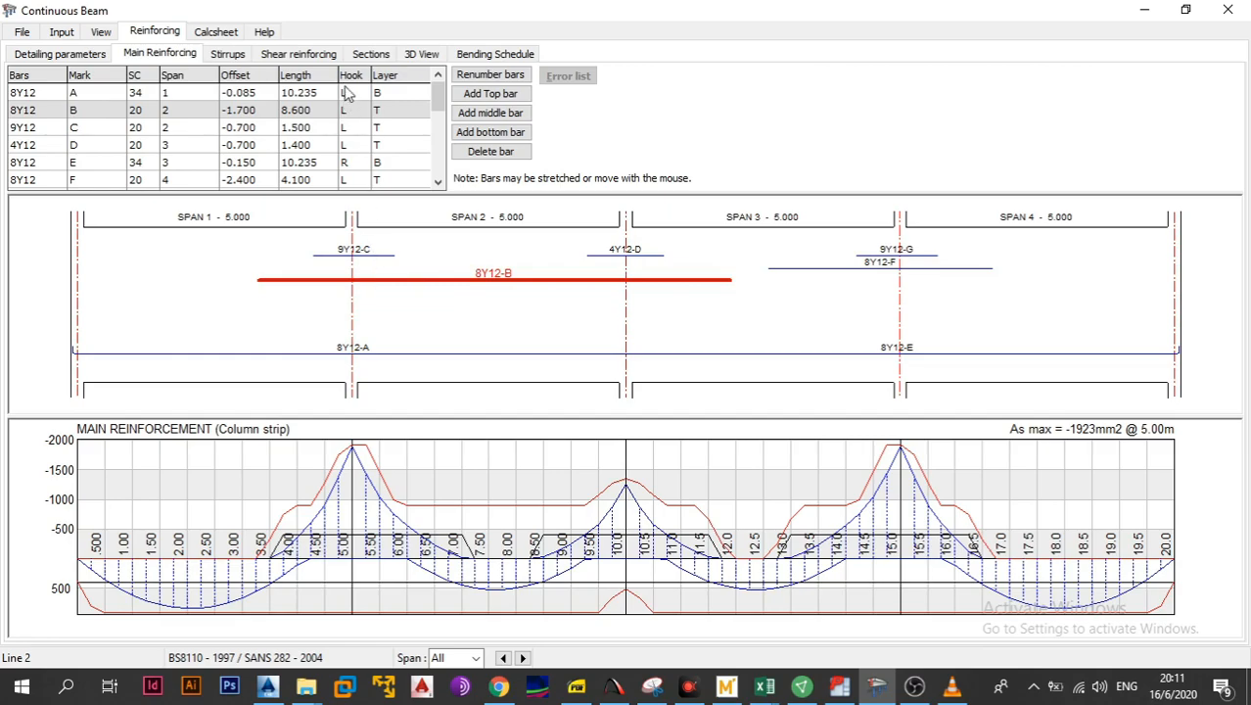
click(366, 55)
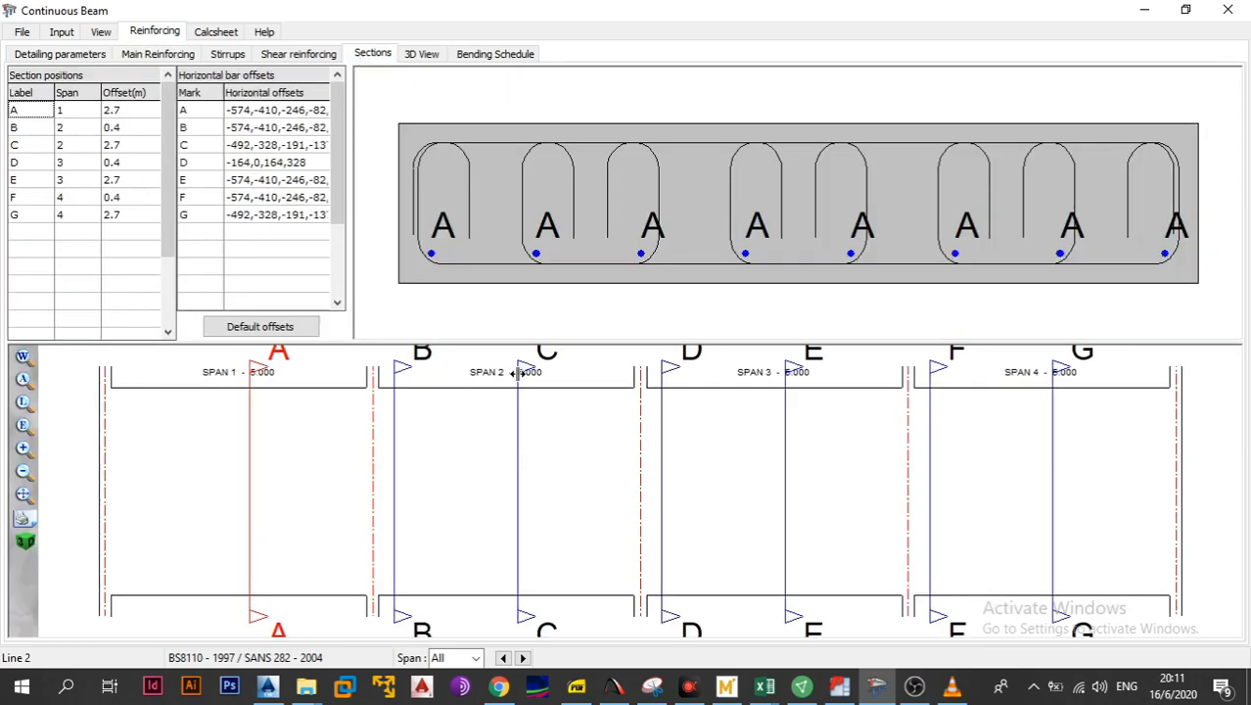
click(411, 372)
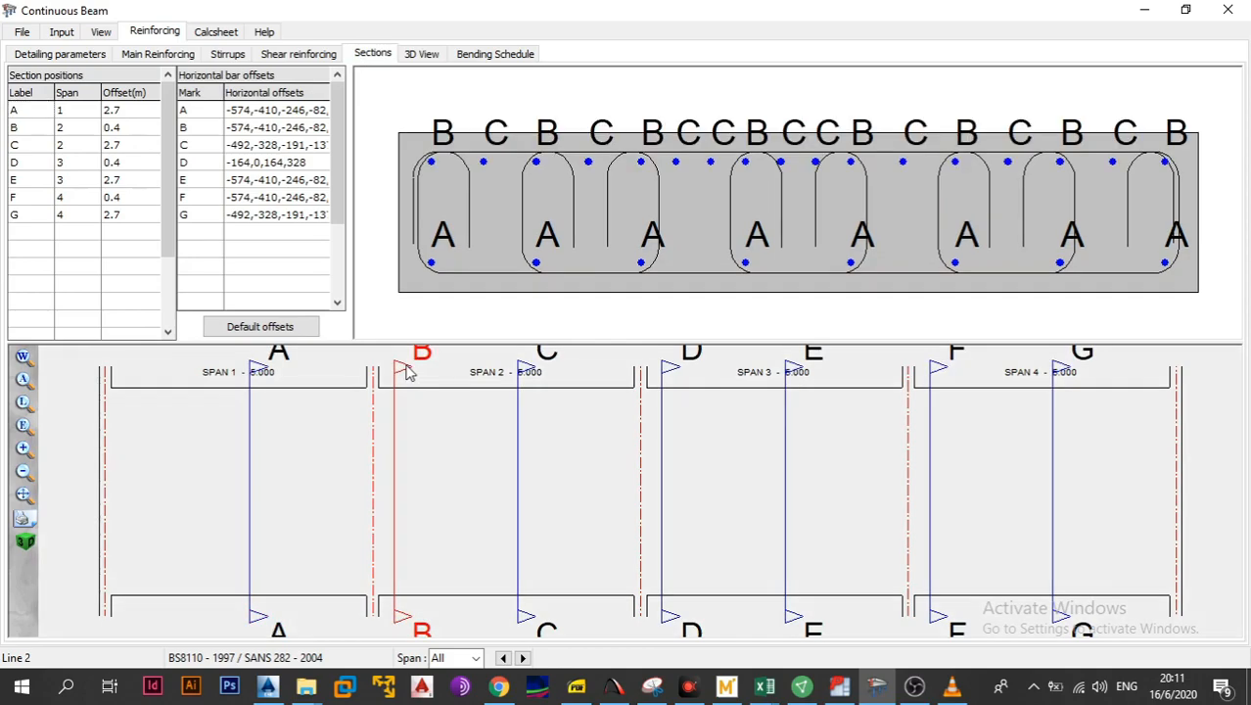
drag(400, 369, 402, 369)
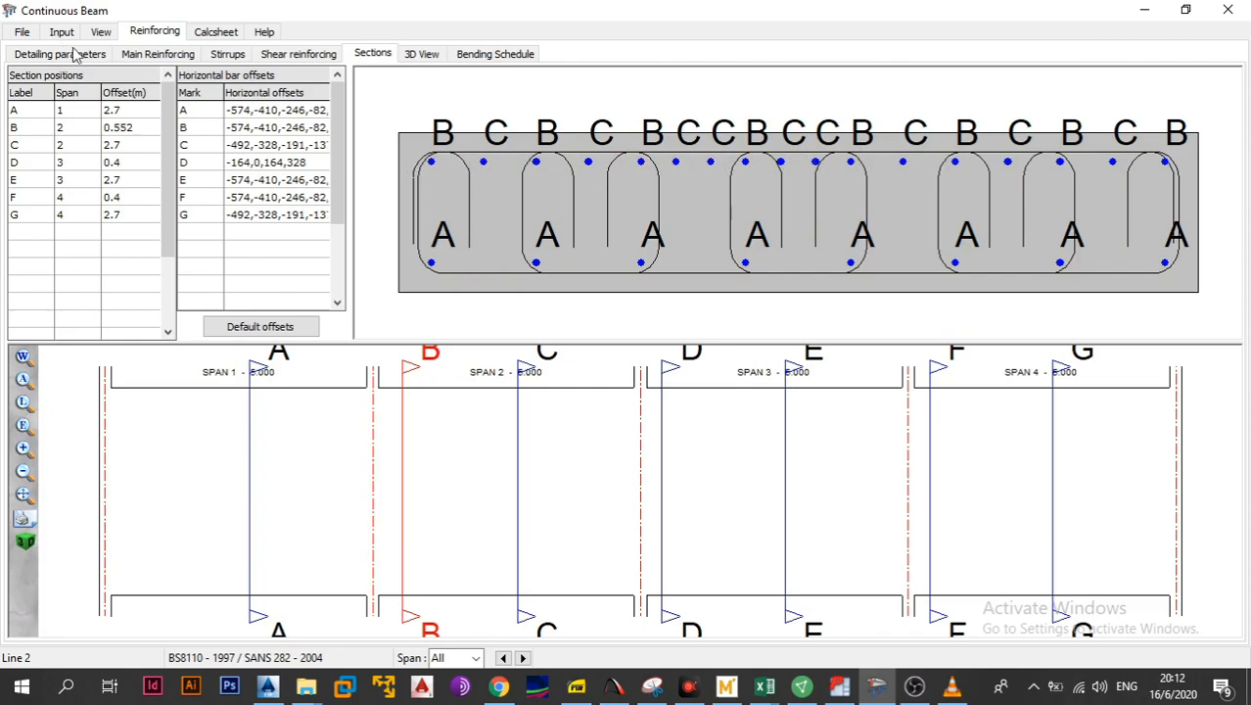
Shorten top bar B to 3.475 m over the support between spans 1 and 2 and set its bars to 17Y12
click(138, 61)
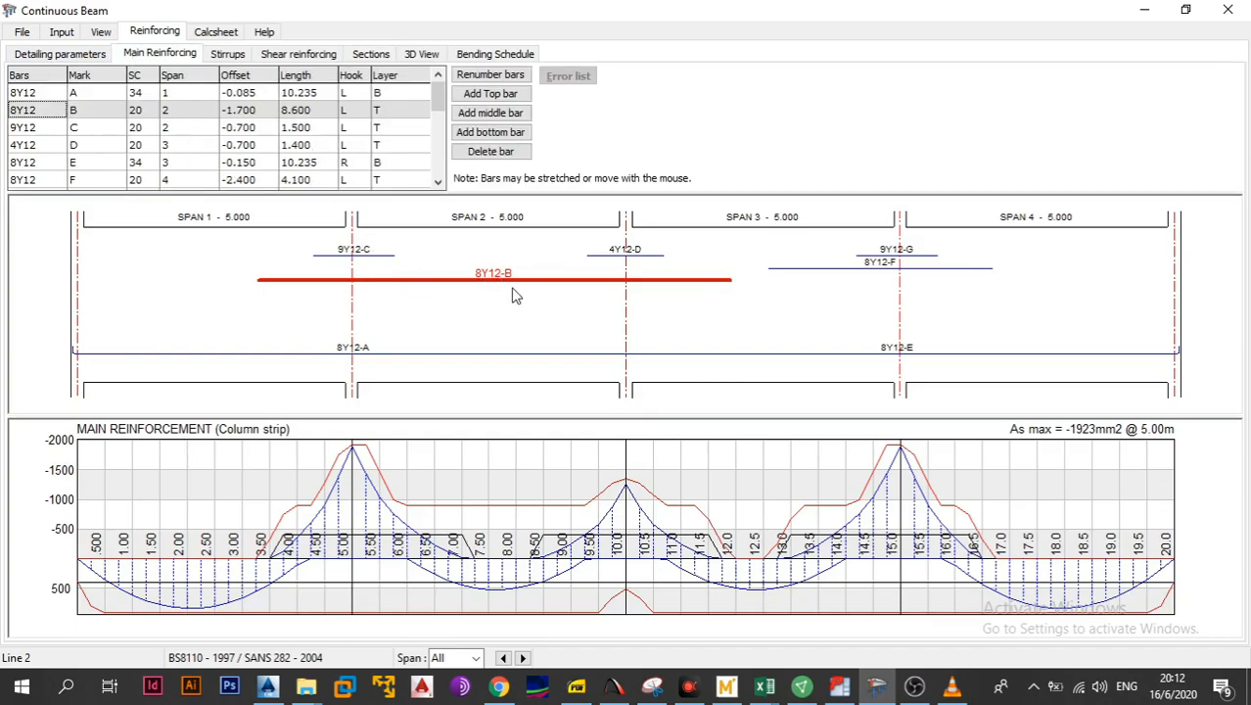
drag(723, 280, 451, 270)
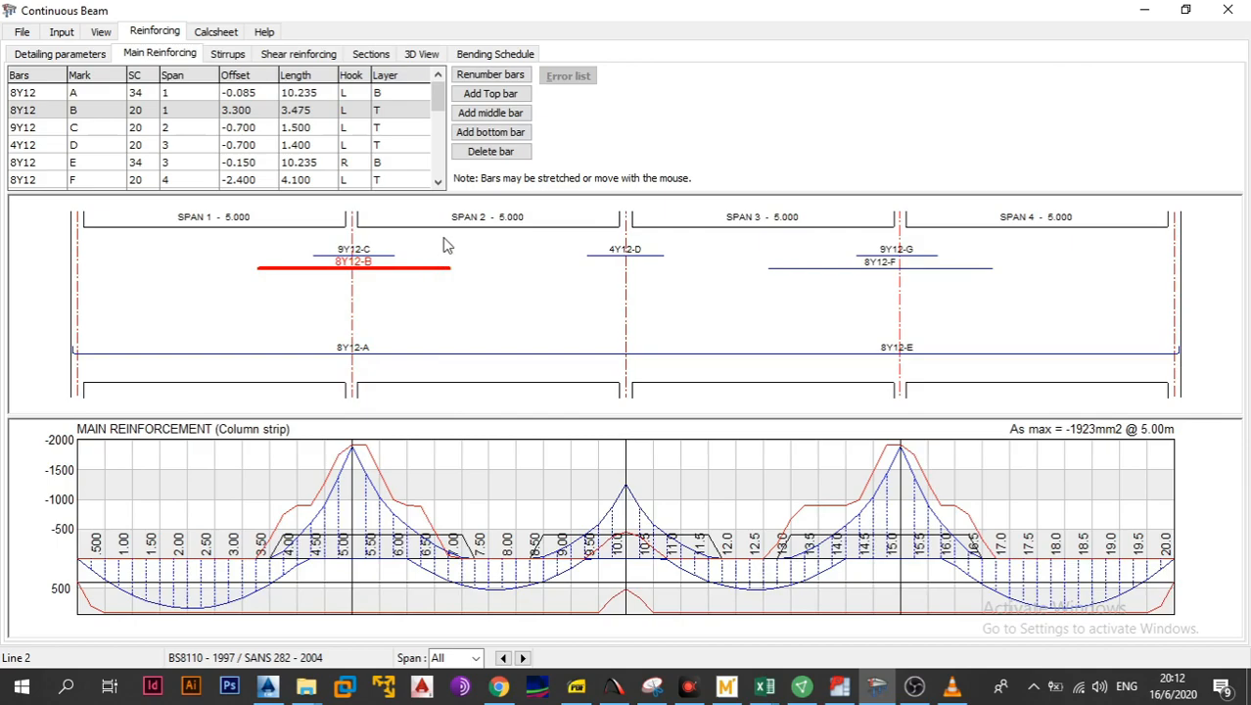
click(350, 256)
click(18, 110)
drag(18, 110, 12, 110)
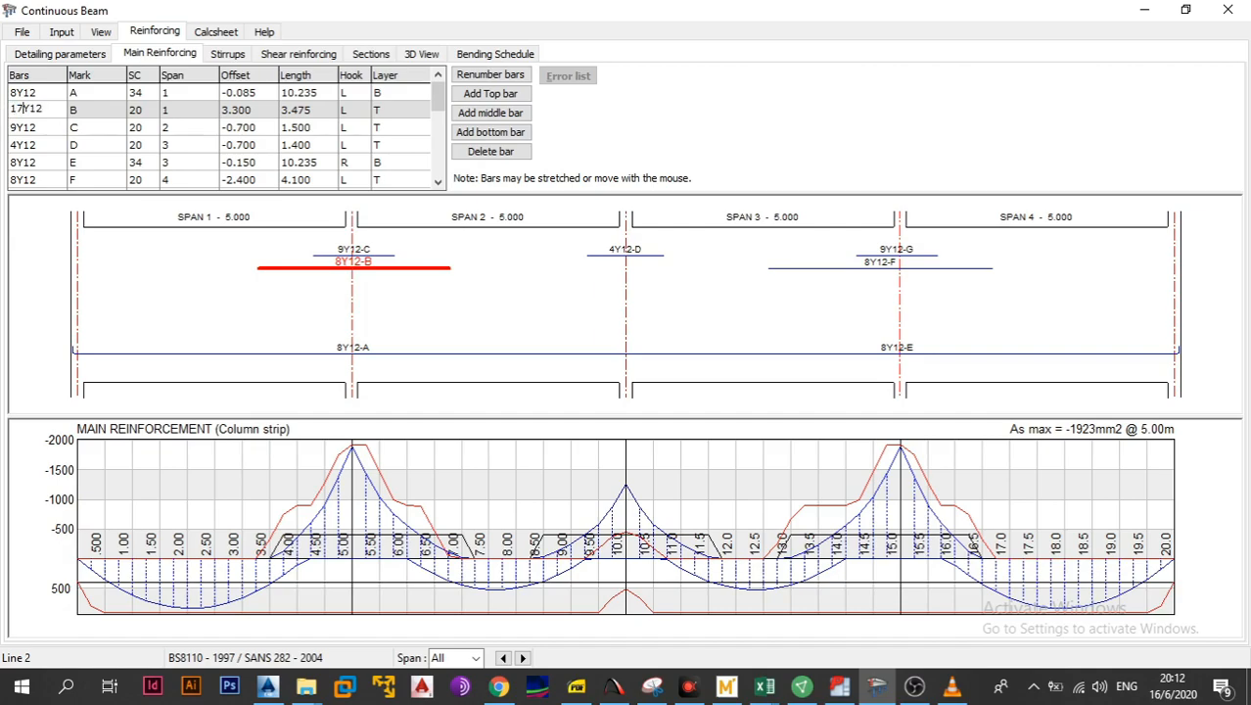
click(34, 136)
Remove the 8Y12 bottom bar A running through spans 1 and 2, and renumber the bars
click(38, 93)
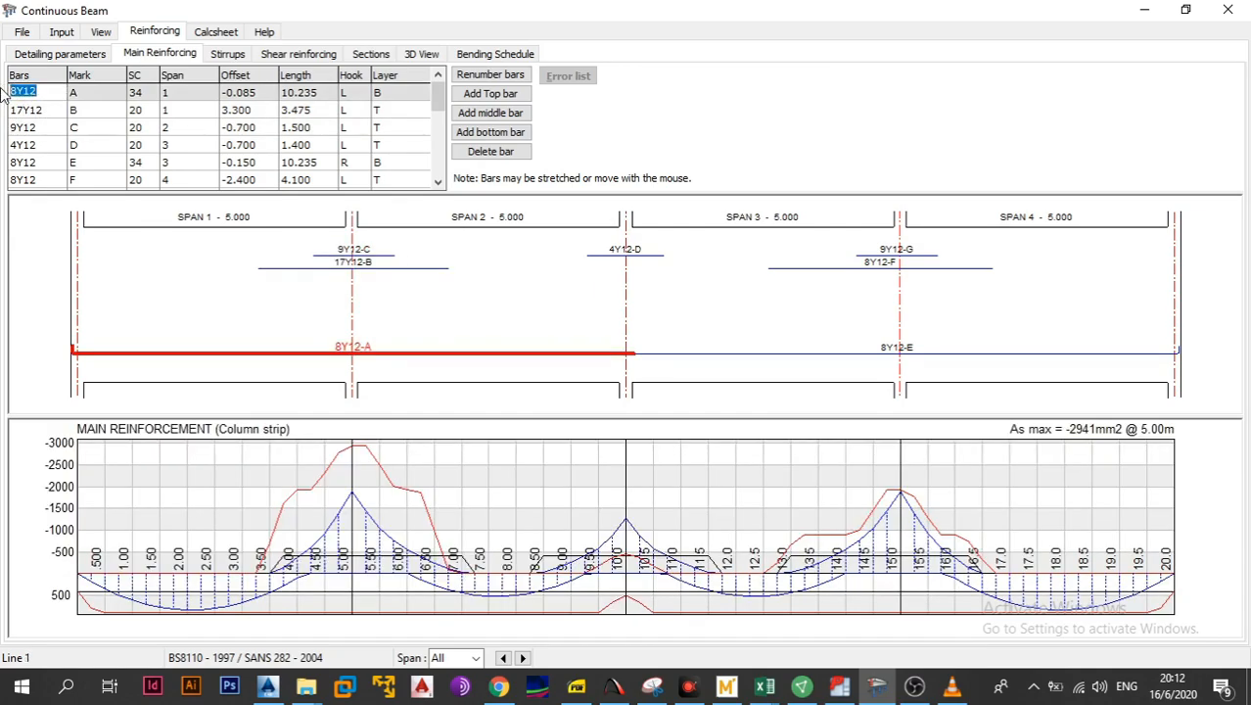
click(472, 153)
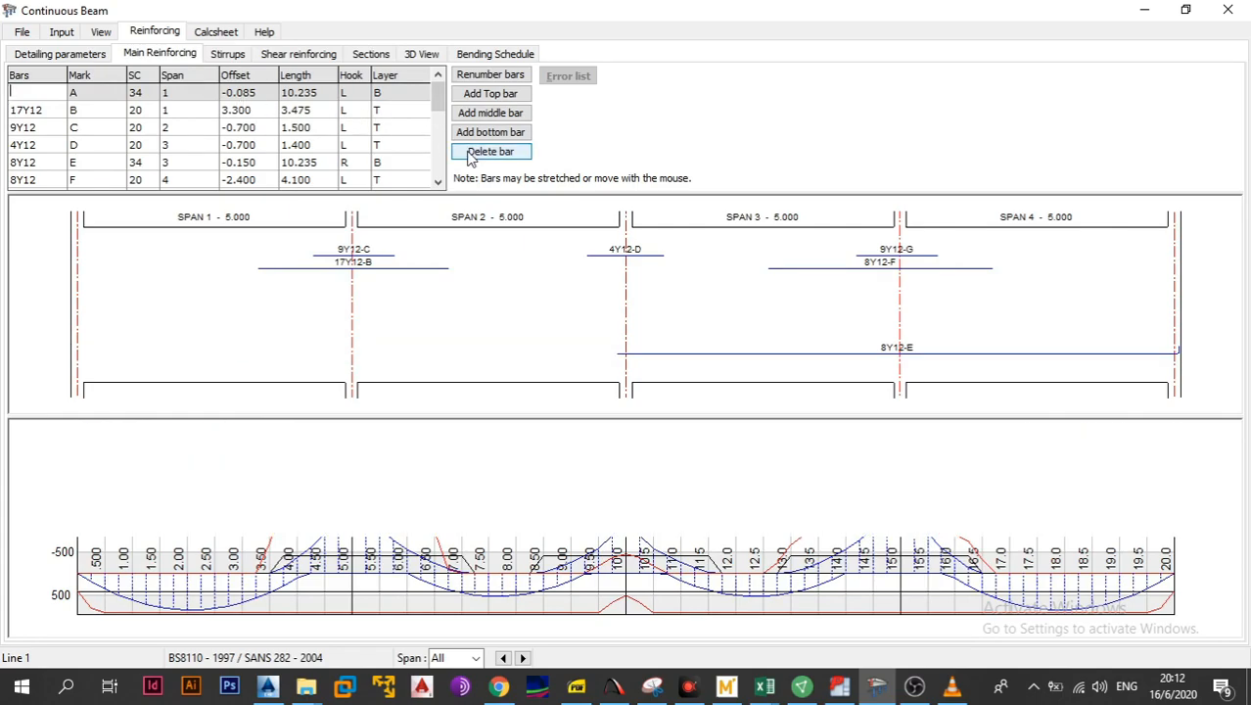
click(493, 77)
Delete the 9Y12 top bar over the first interior support, renumber the bars, and check section B
click(358, 252)
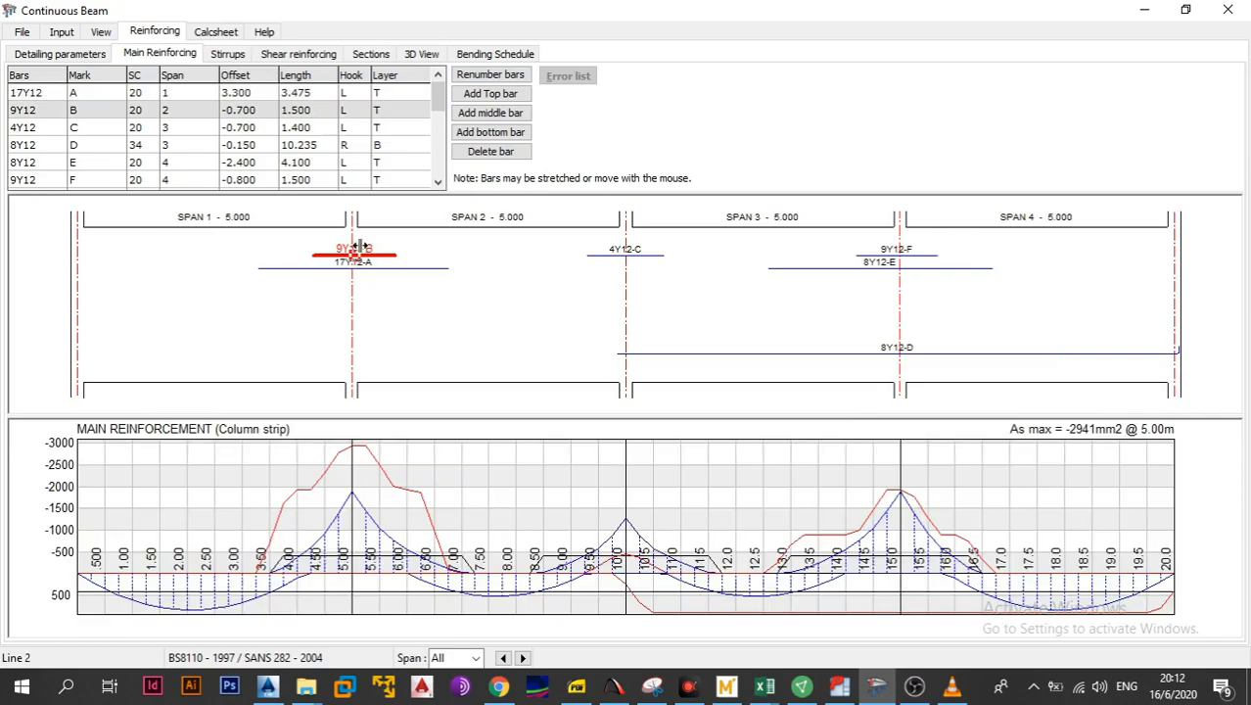
click(503, 152)
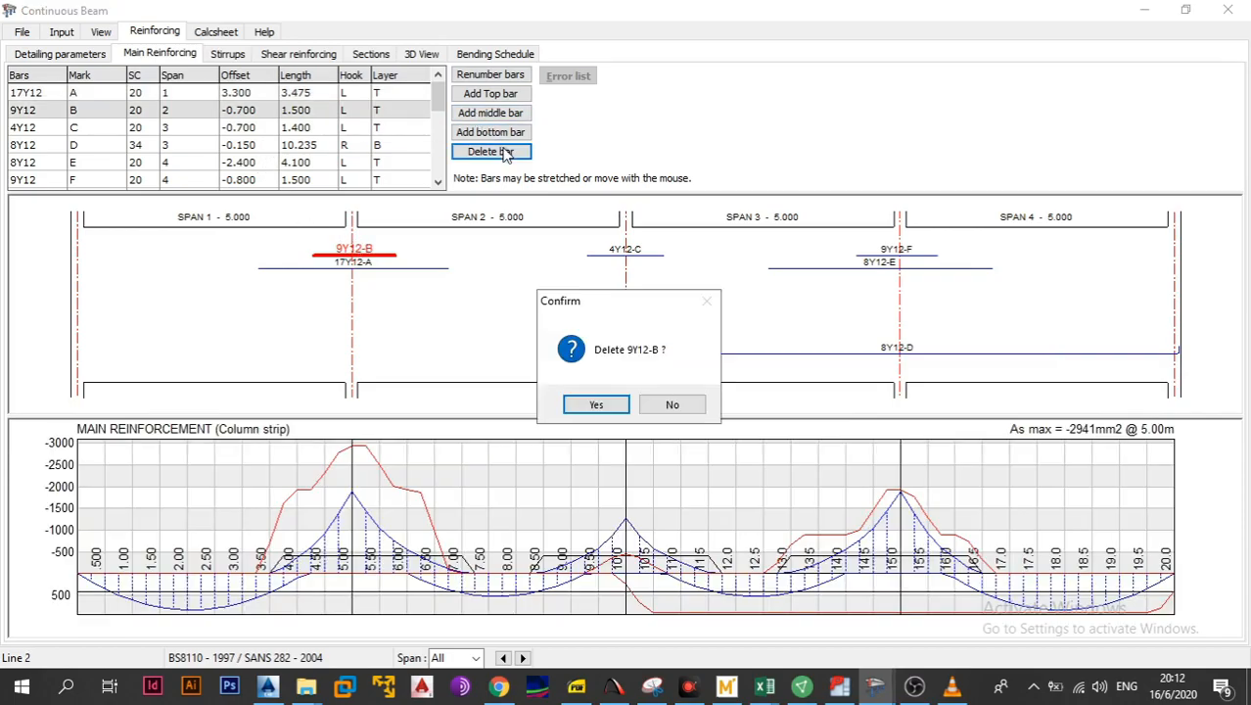
click(581, 402)
click(491, 77)
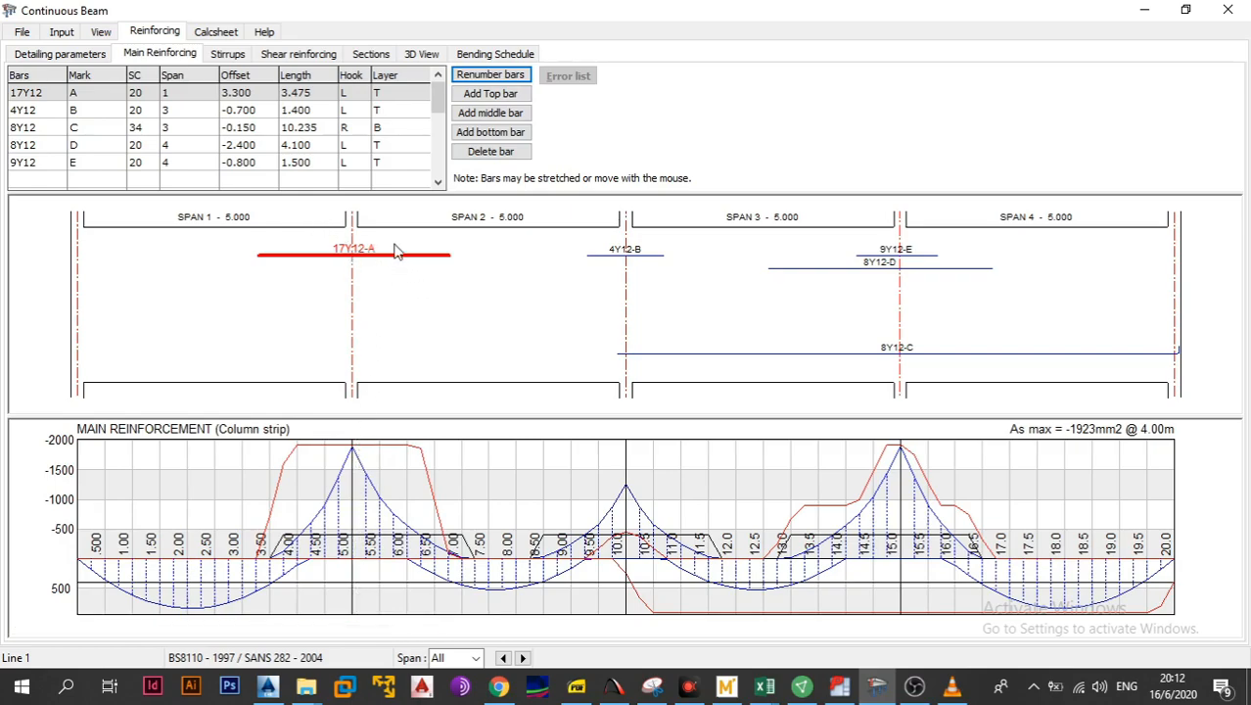
click(311, 59)
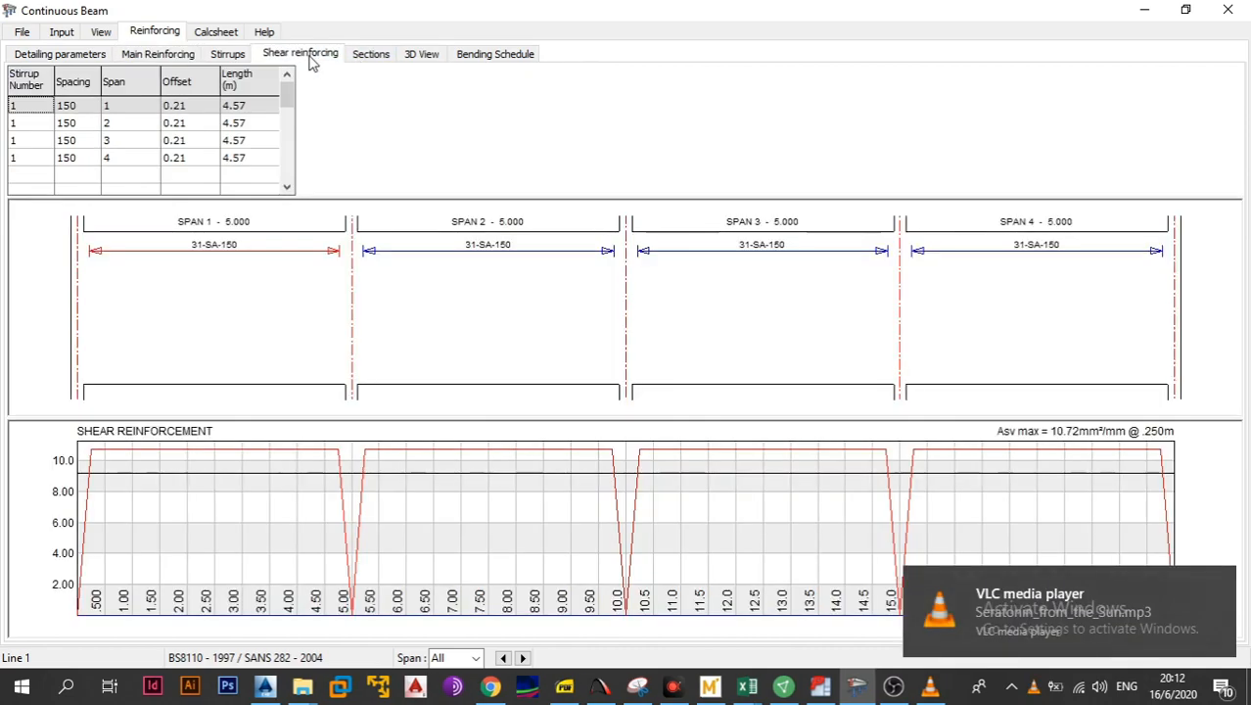
click(366, 57)
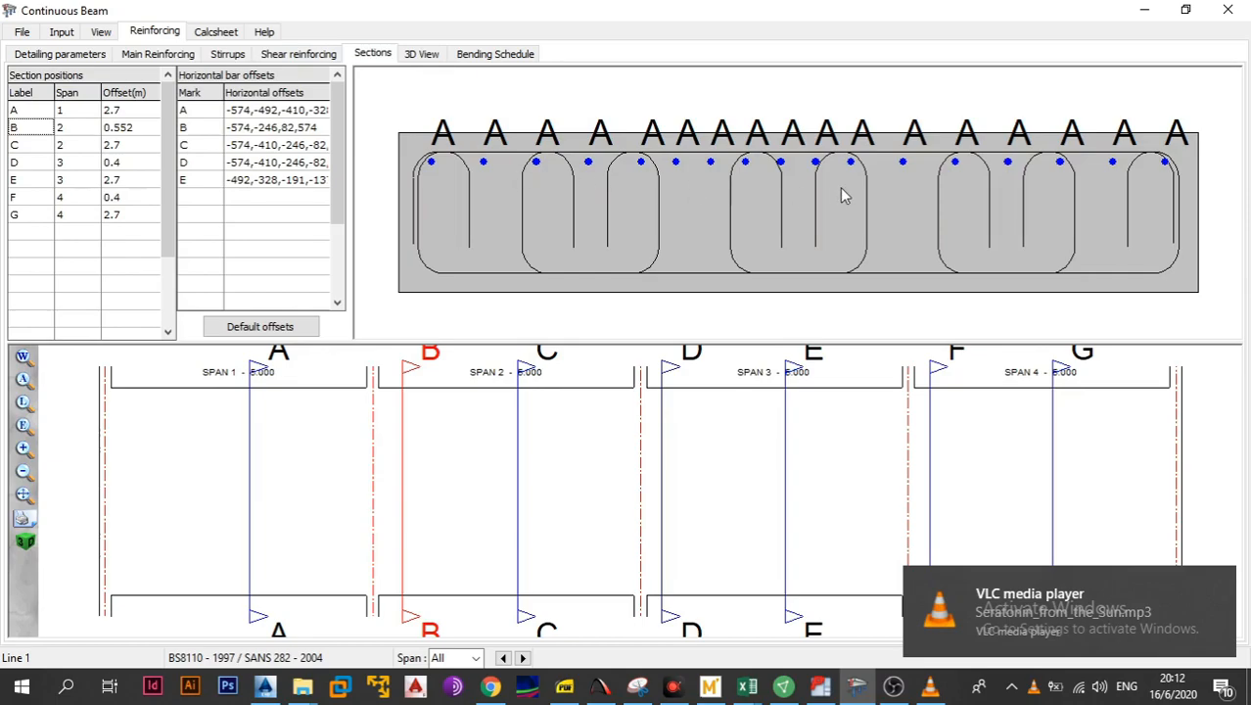
Switch to the Book1 workbook in Excel and calculate the bar spacing in cell G7 with =2500/17
mouse_move(764, 685)
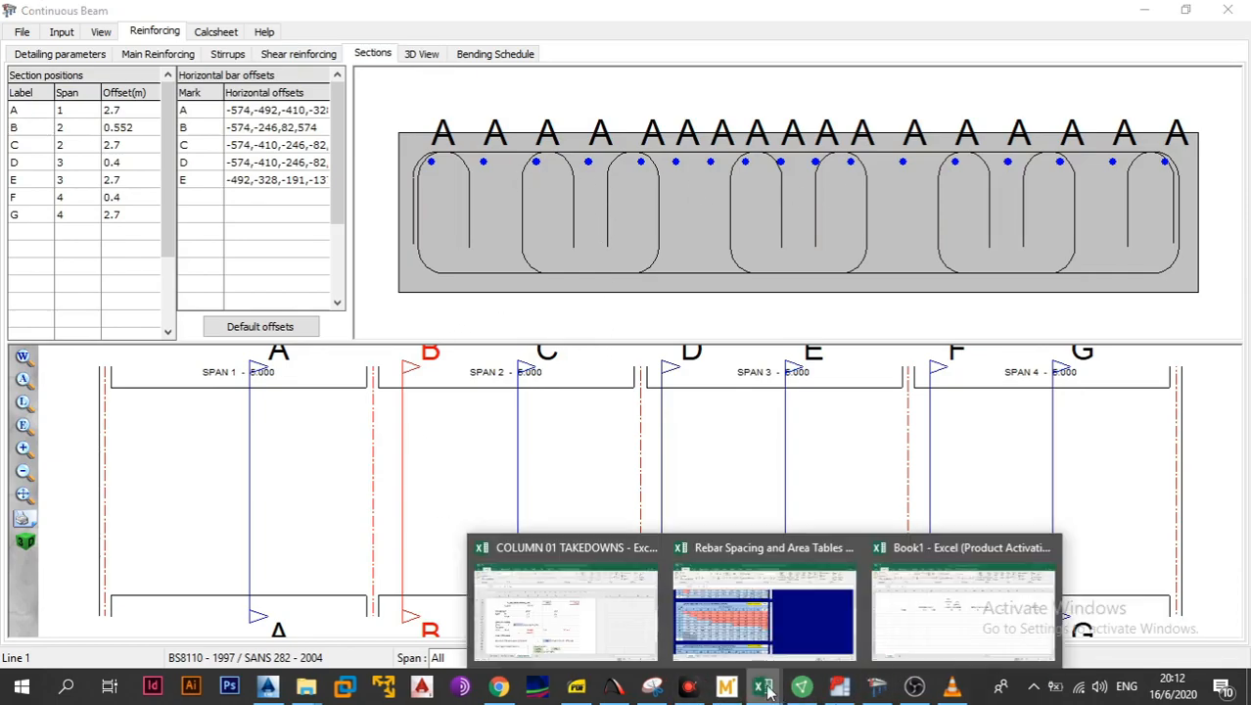
click(916, 632)
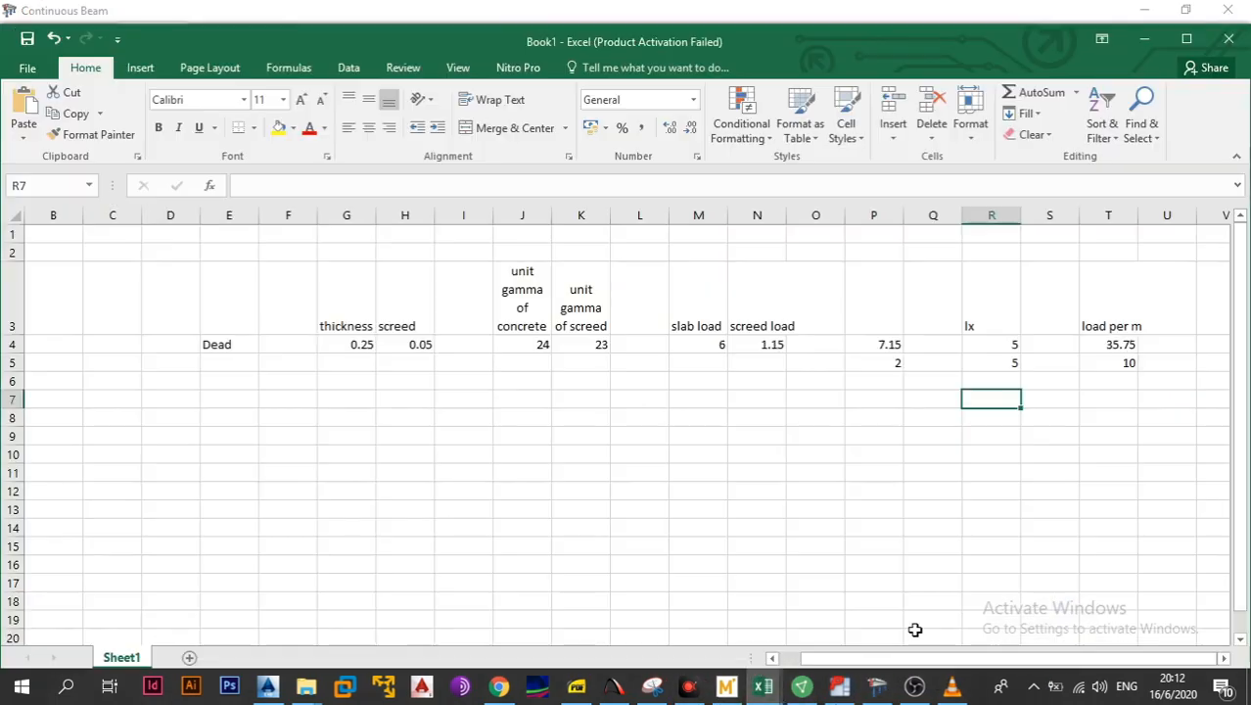
click(355, 402)
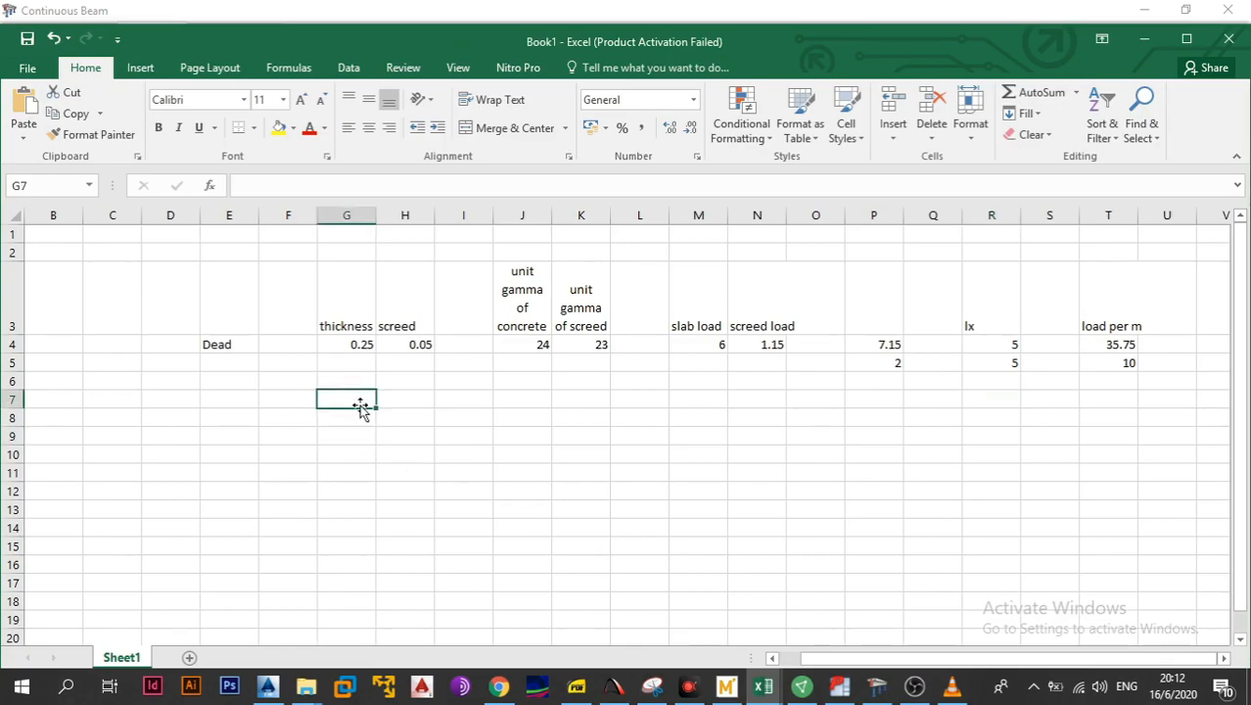
text(1)
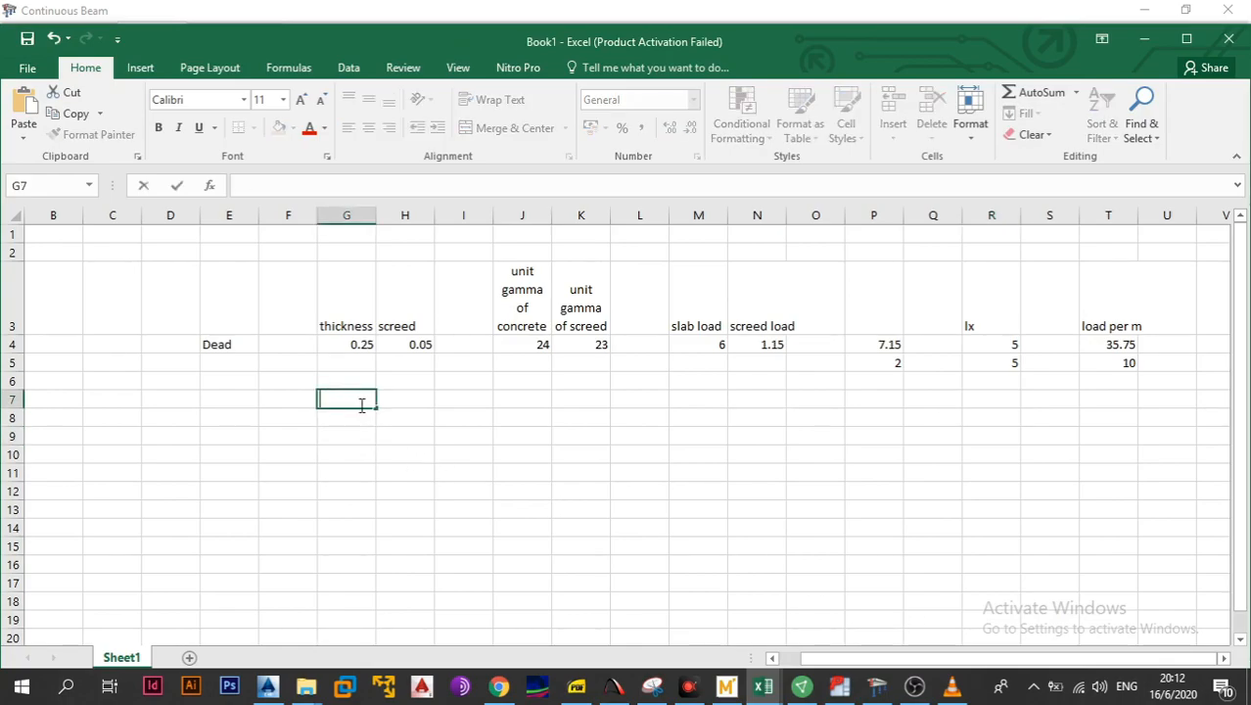
text(2500/17)
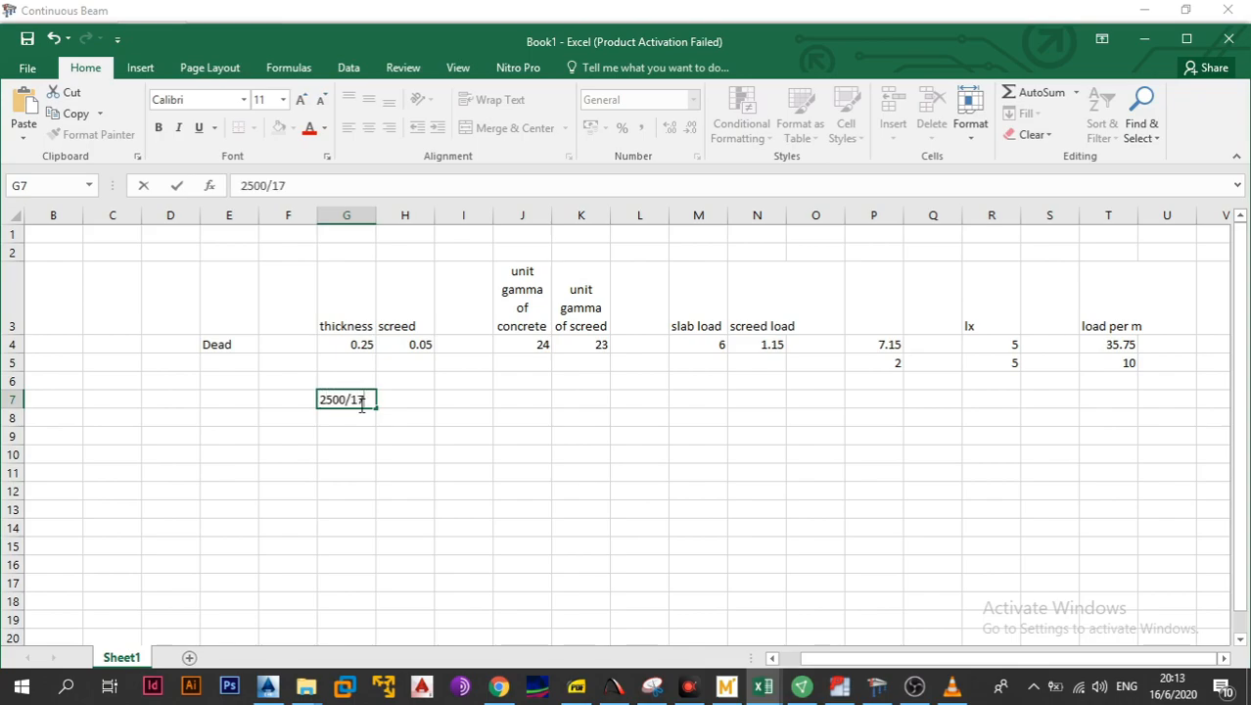
drag(361, 403, 320, 400)
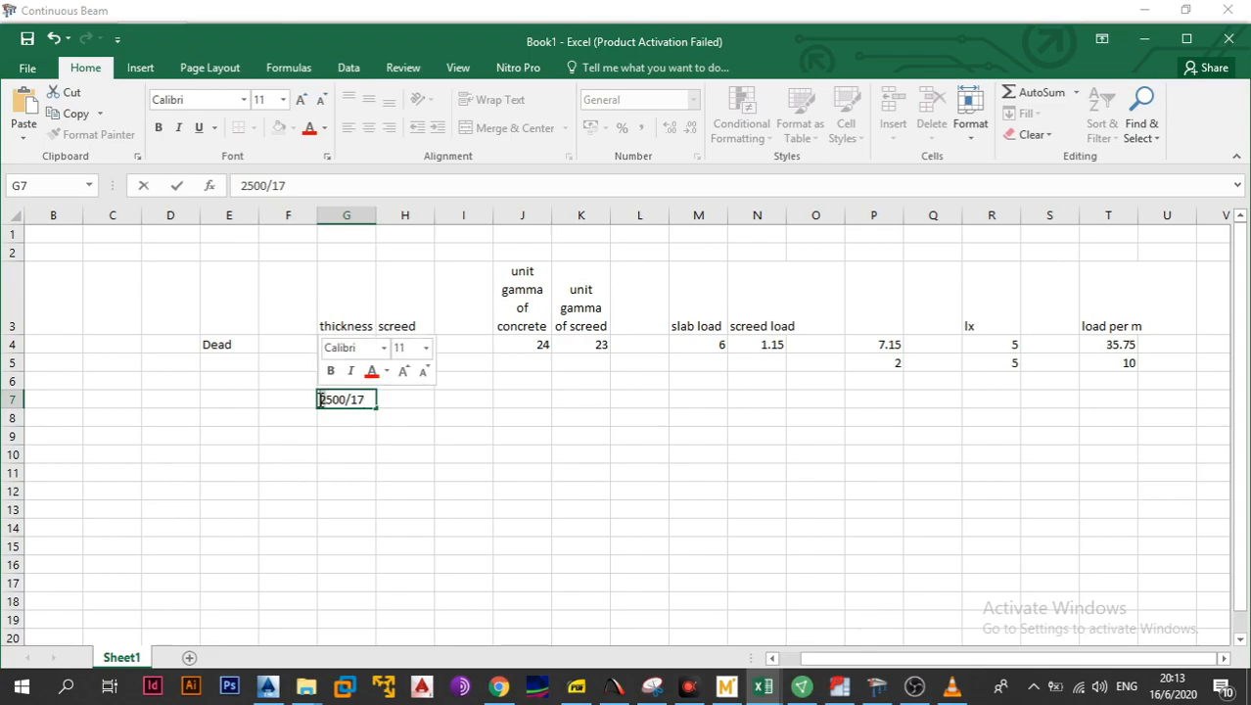
click(357, 441)
click(324, 400)
double_click(323, 400)
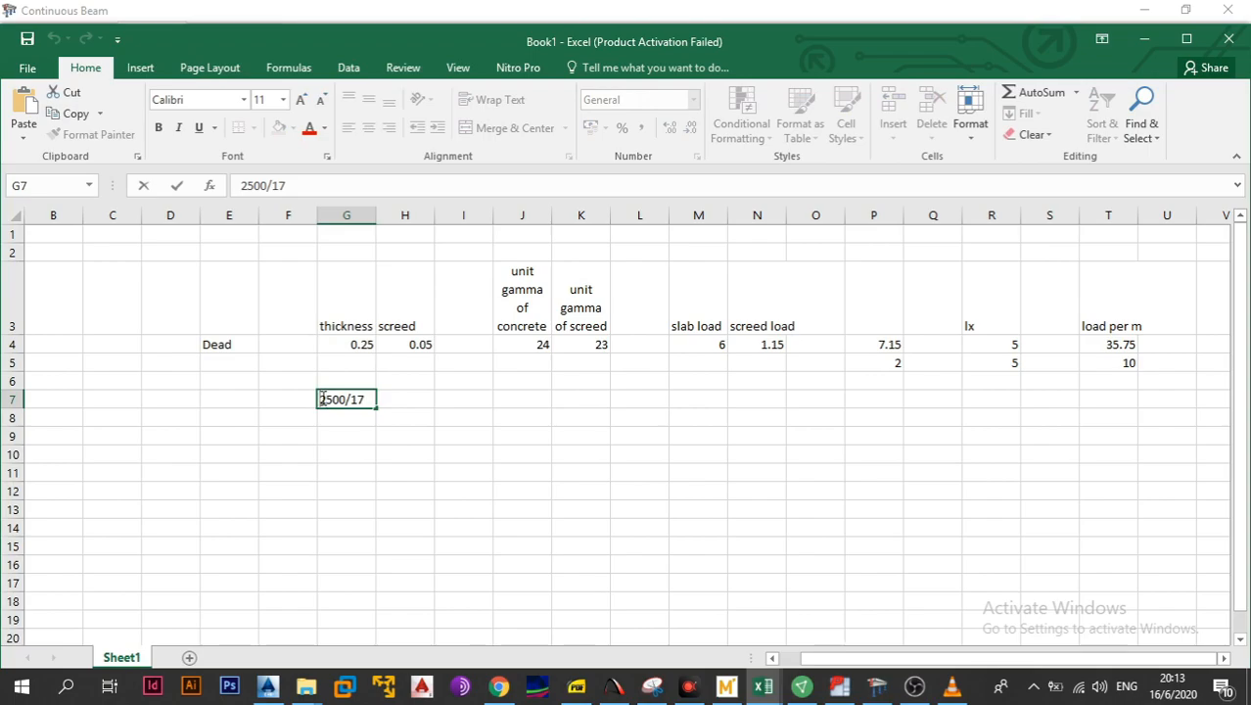
text(=)
key(Return)
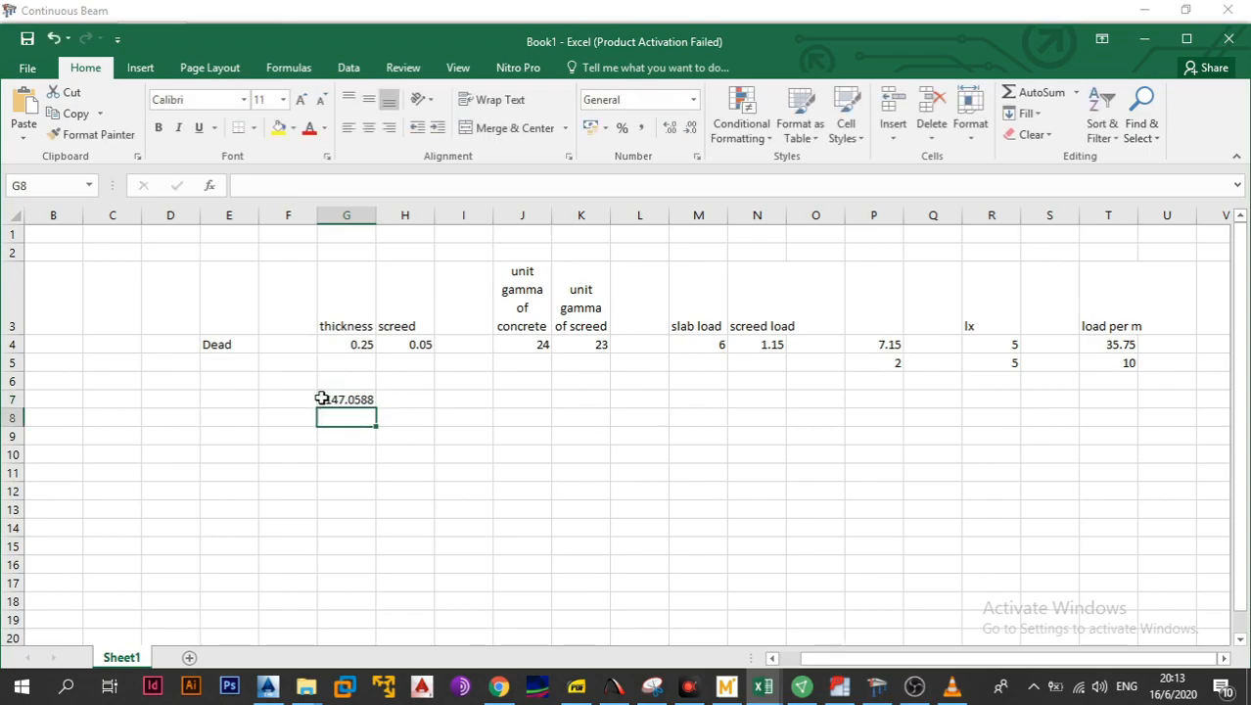
click(380, 468)
click(354, 401)
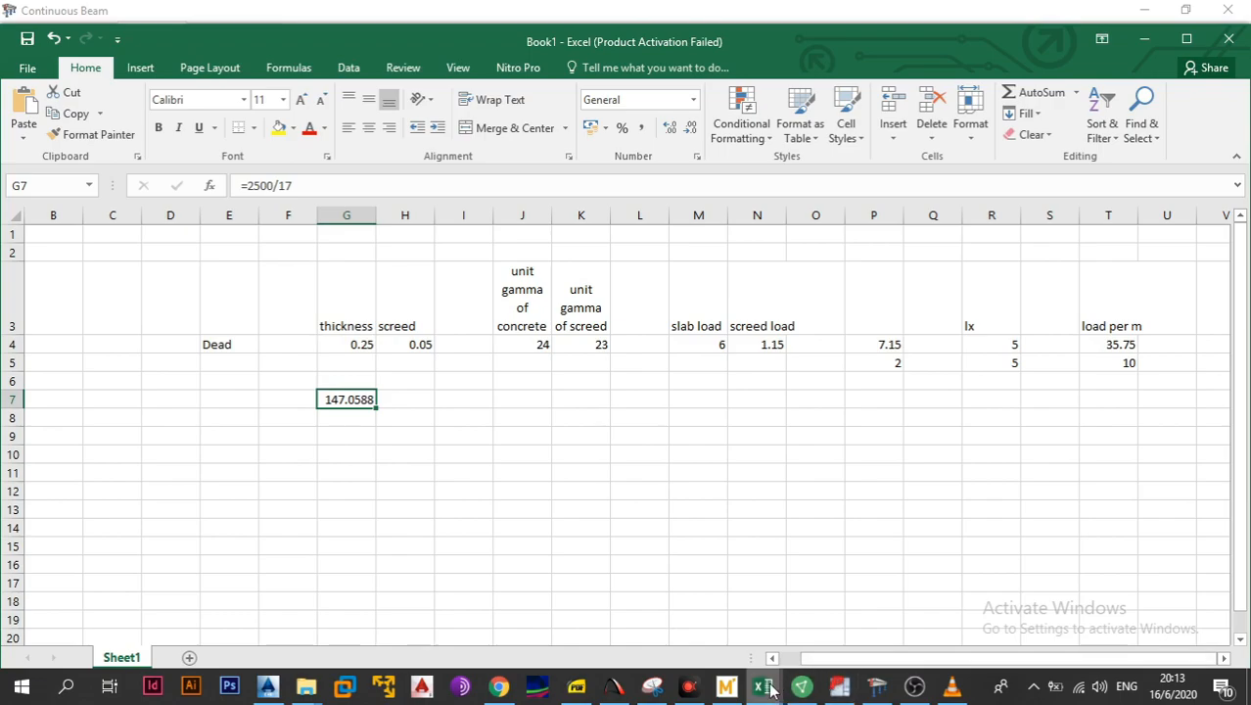
Look up the area per metre of 12 mm bars at 100 mm spacing in the Rebar Spacing and Area Tables workbook
mouse_move(770, 691)
click(811, 621)
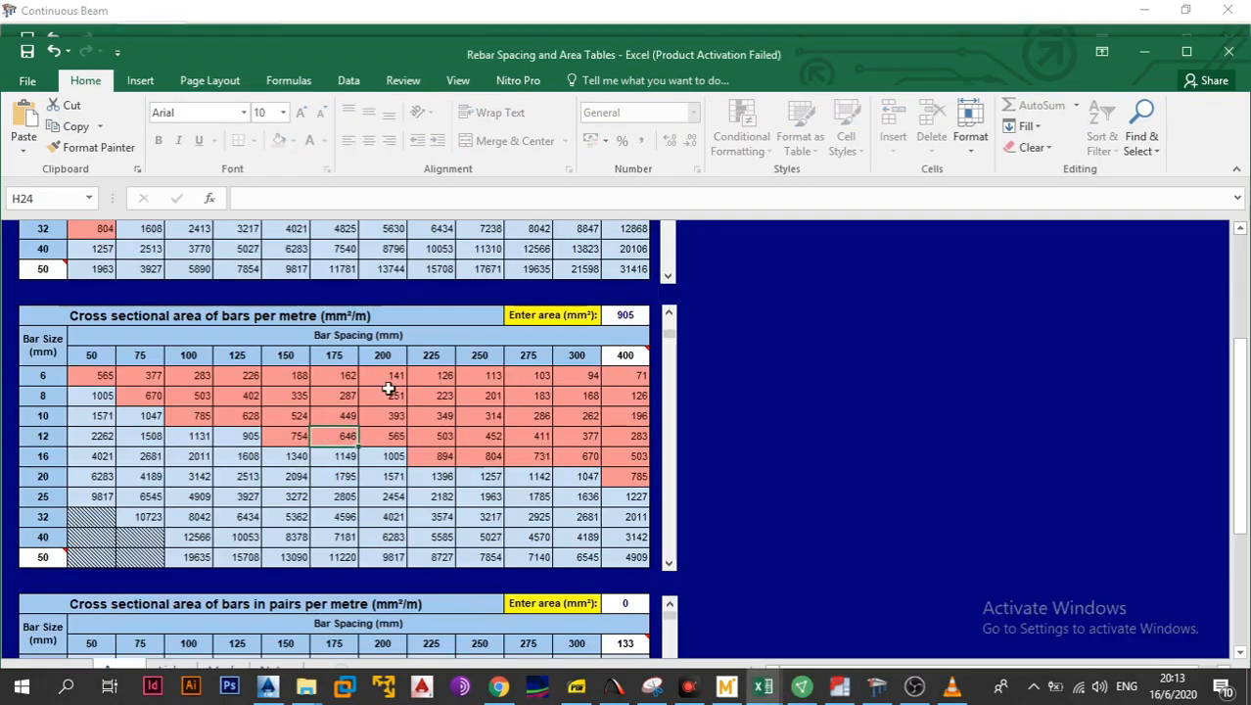
click(123, 433)
click(199, 438)
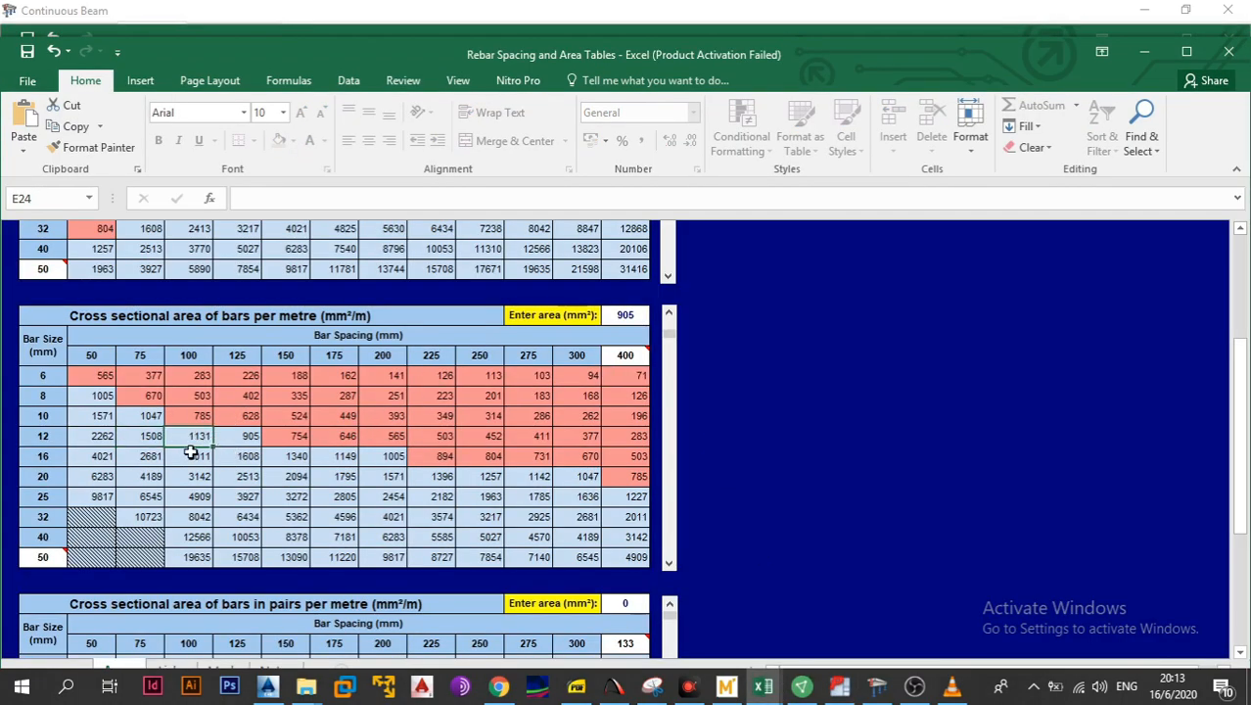
Compare the areas per metre of 12 mm bars at 100 and 125 mm spacing against the spacing calculated in Book1
click(191, 452)
click(198, 438)
click(224, 437)
mouse_move(763, 685)
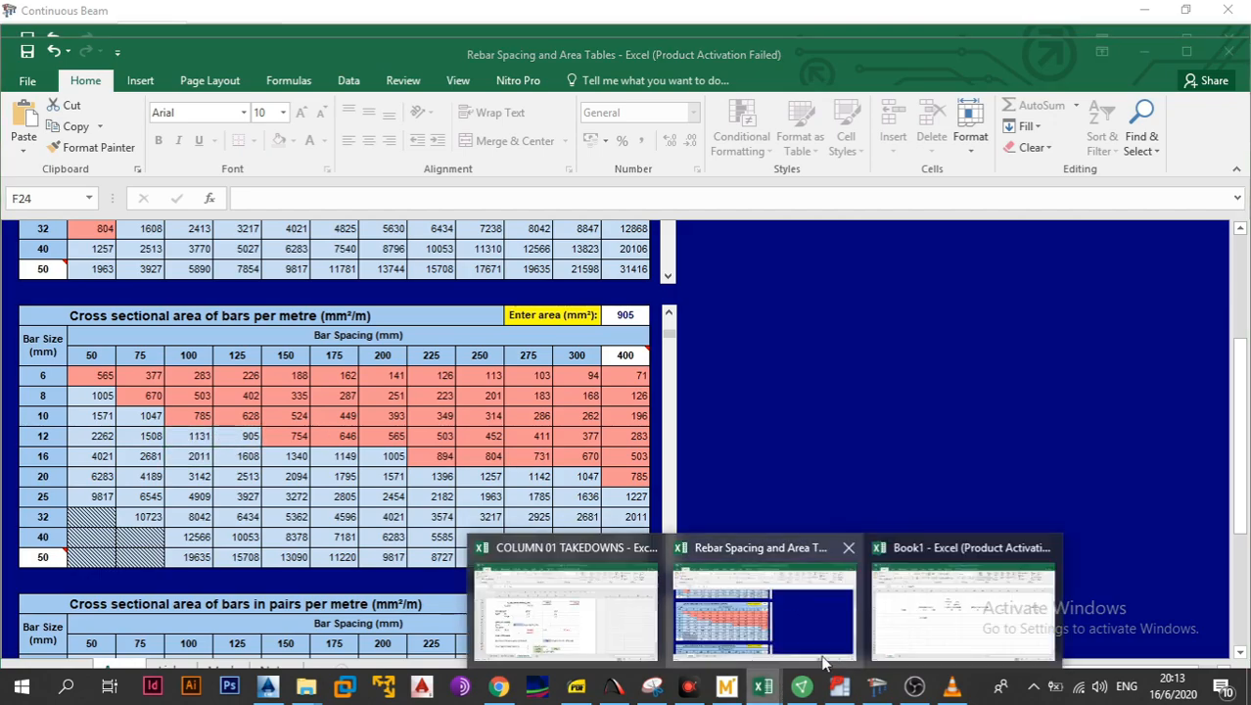
click(938, 617)
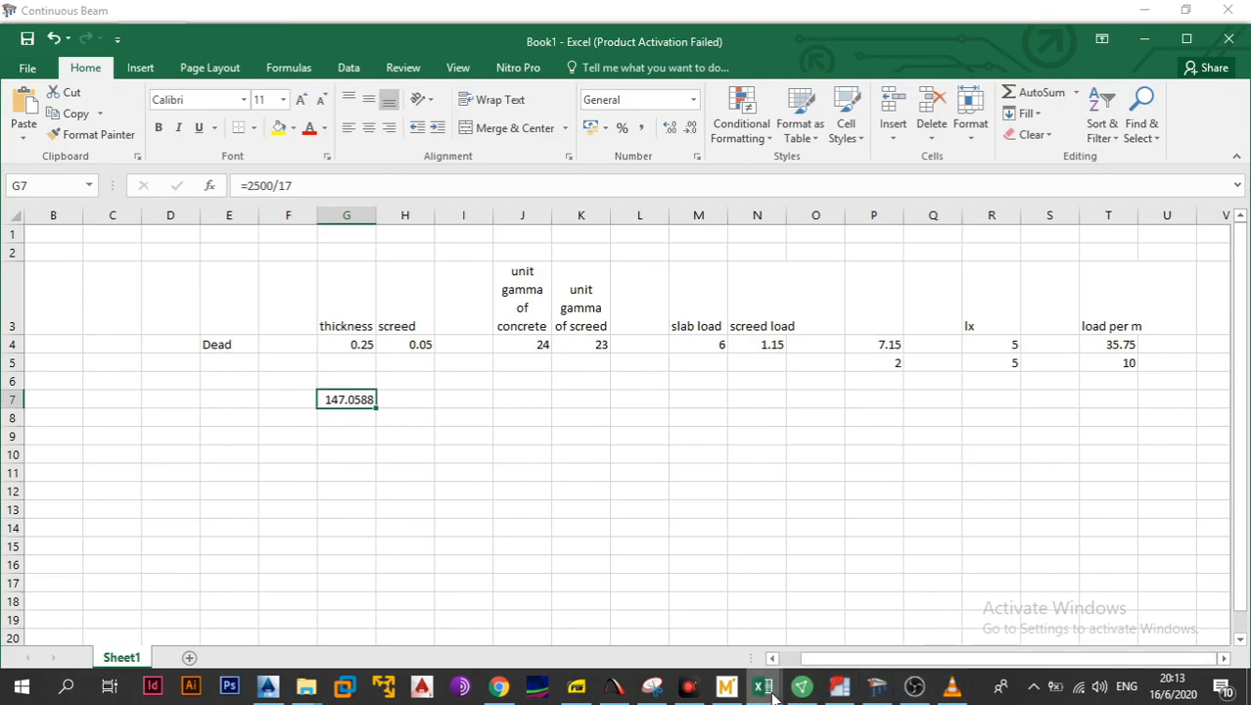
mouse_move(764, 686)
click(769, 629)
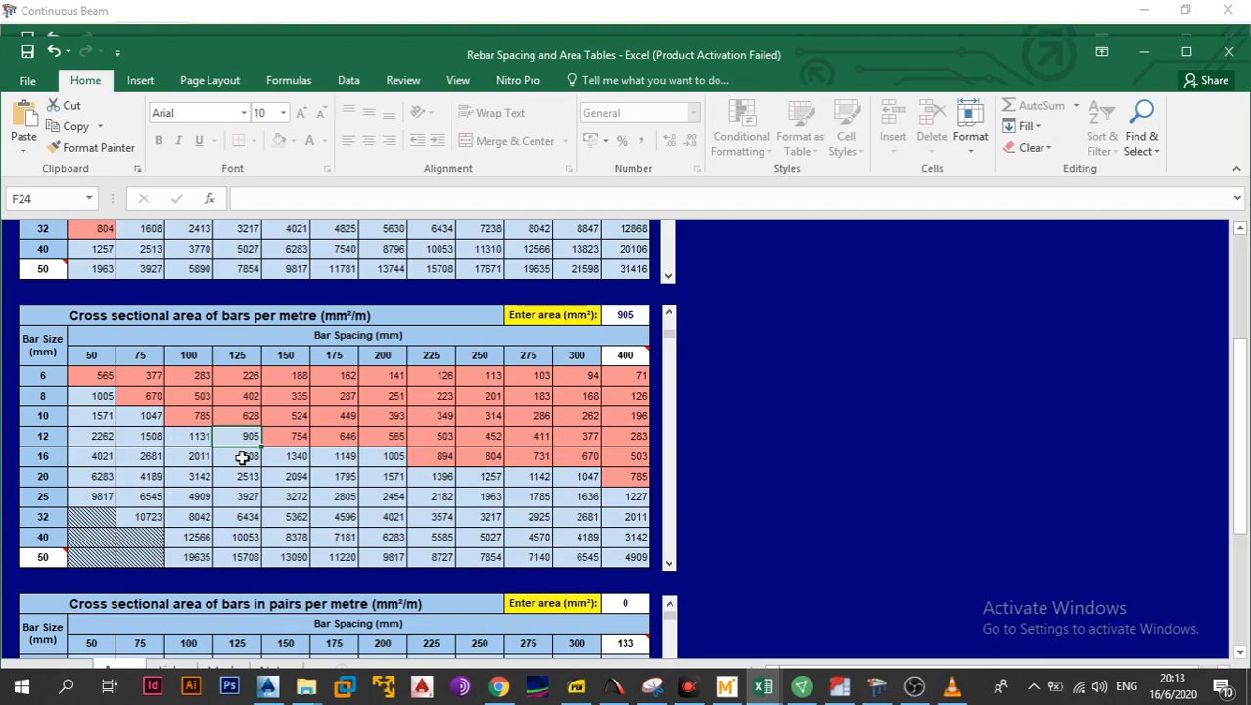
click(198, 437)
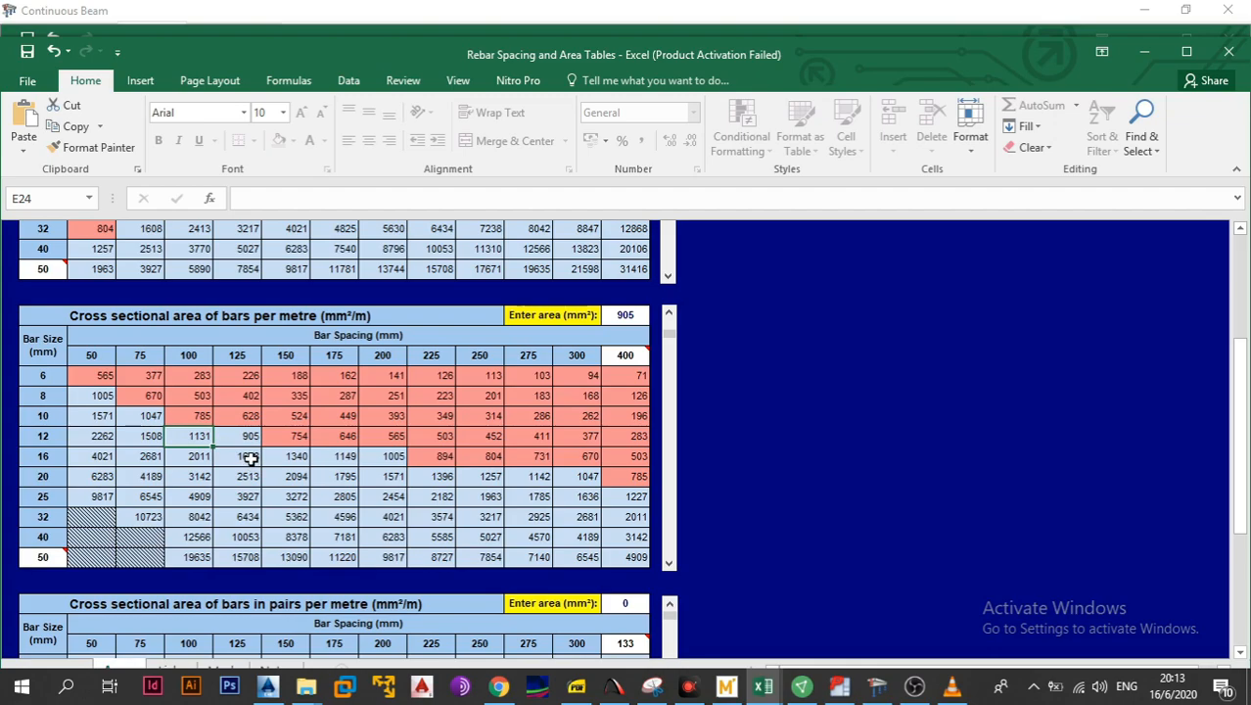
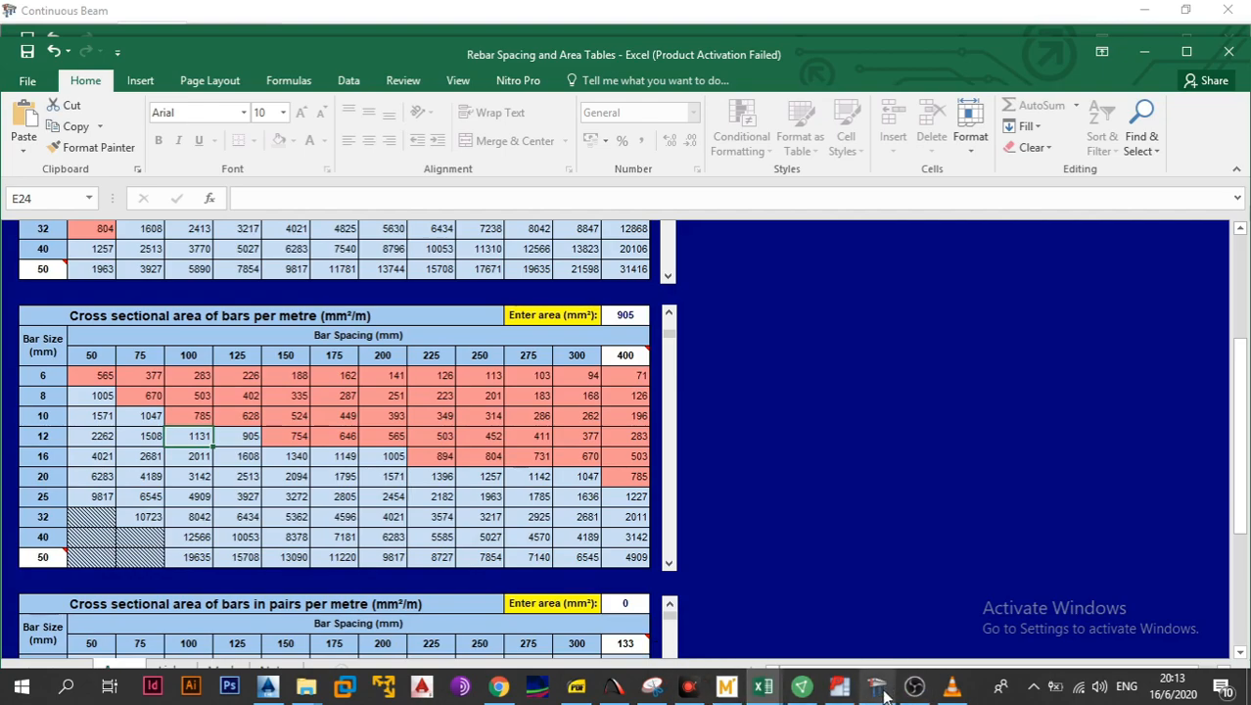
Switch to Prokon Continuous Beam, set the beam type to 4 (flat slab, middle strip), and generate the reinforcing over the existing bars
mouse_move(886, 695)
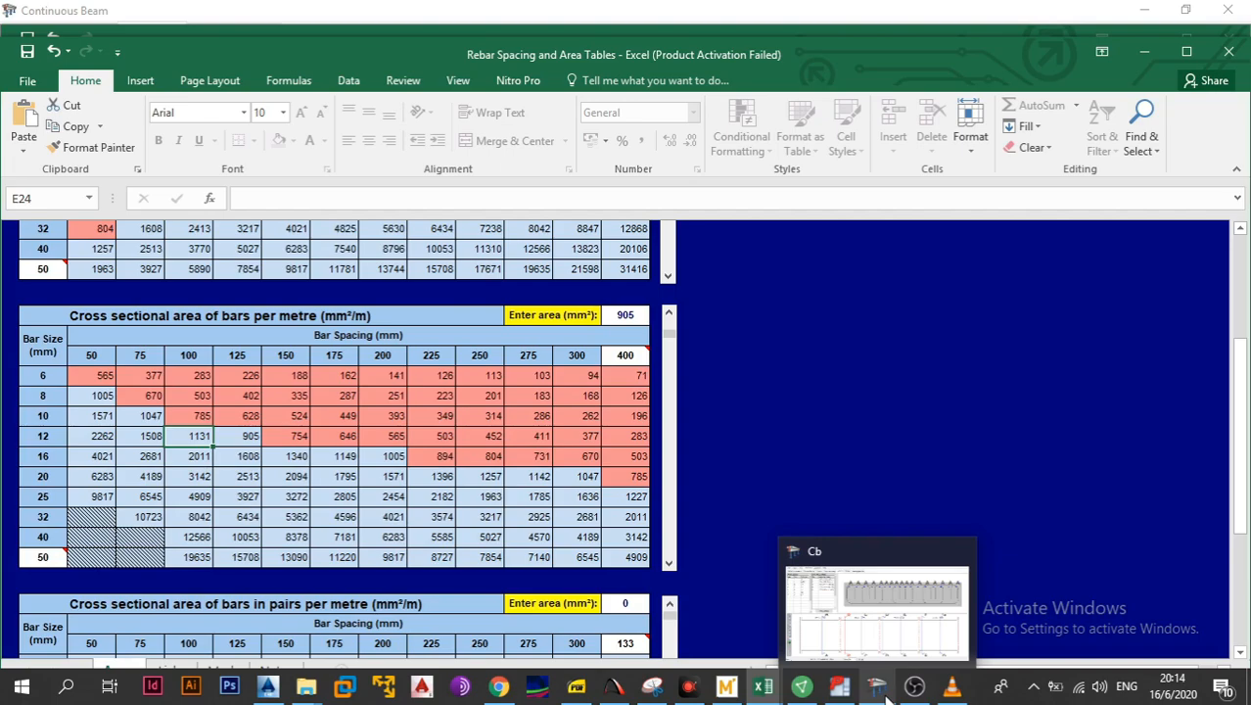
click(862, 641)
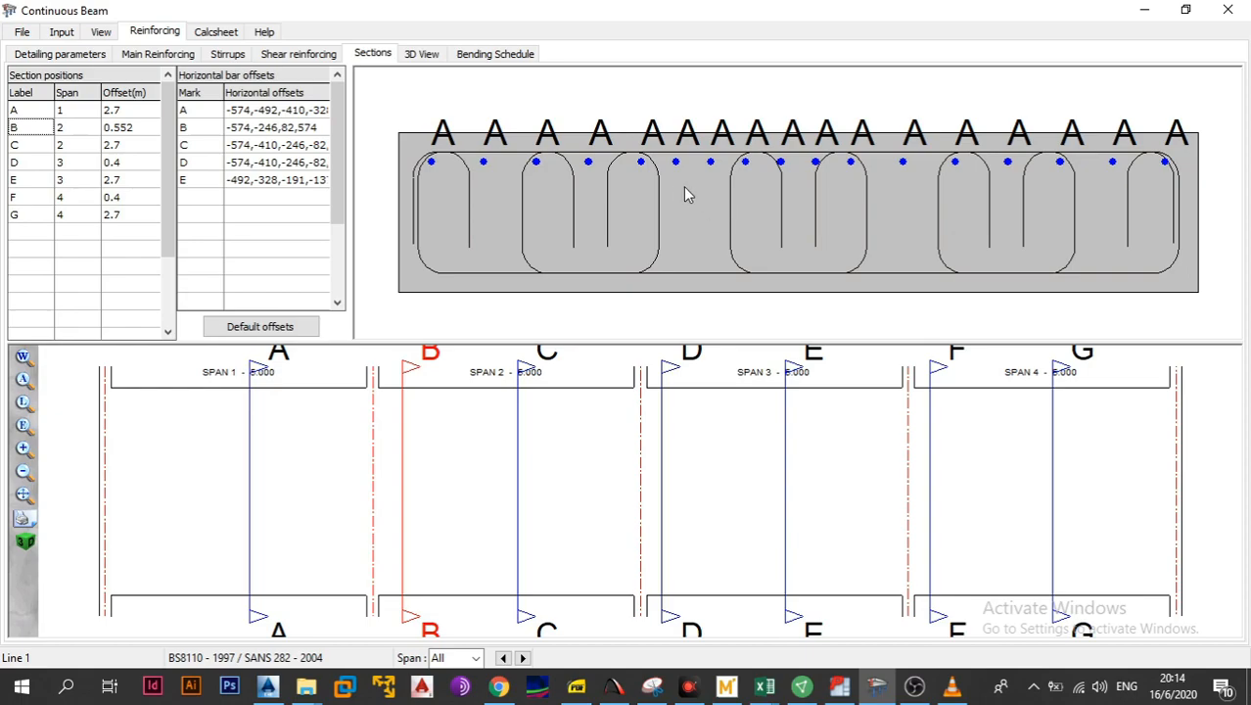
click(61, 54)
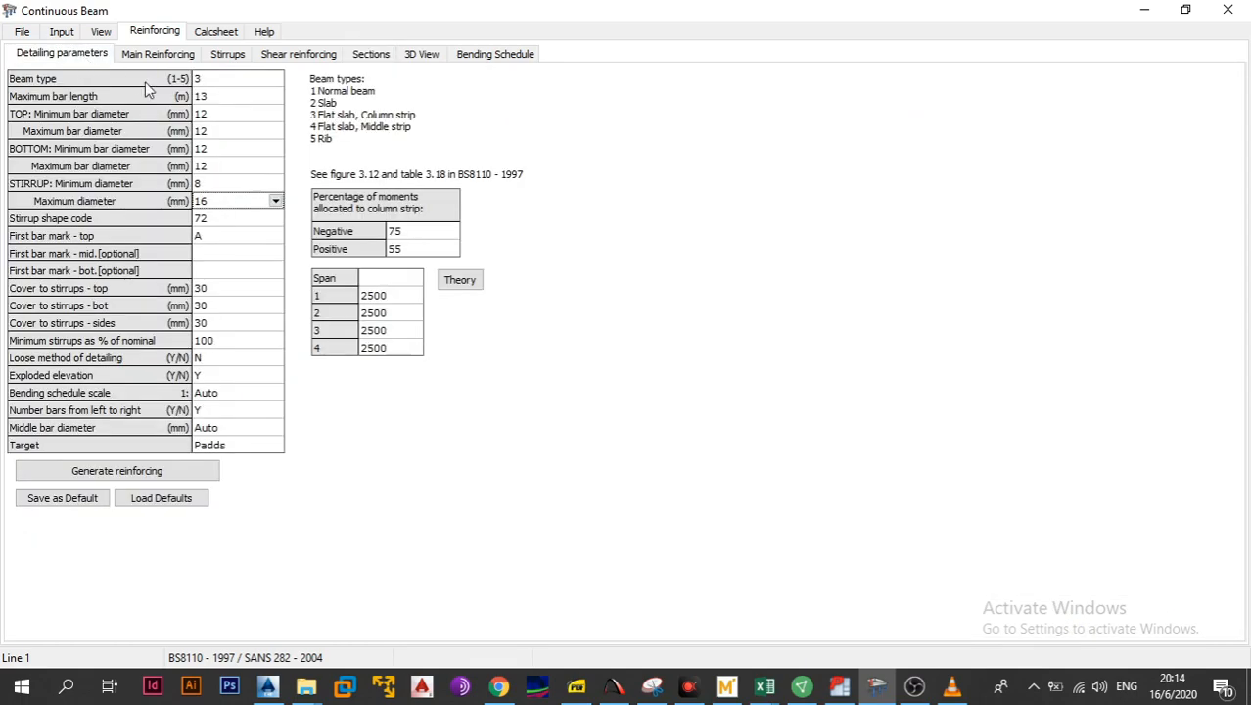
click(212, 83)
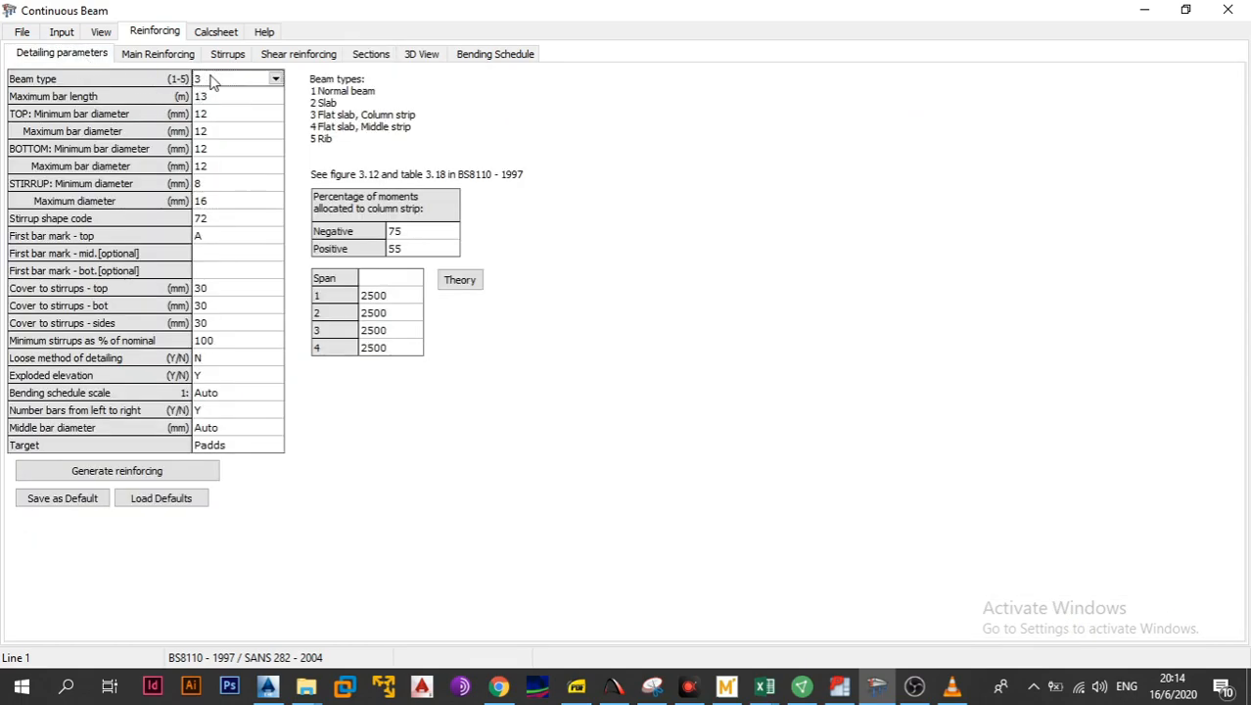
click(276, 79)
click(228, 139)
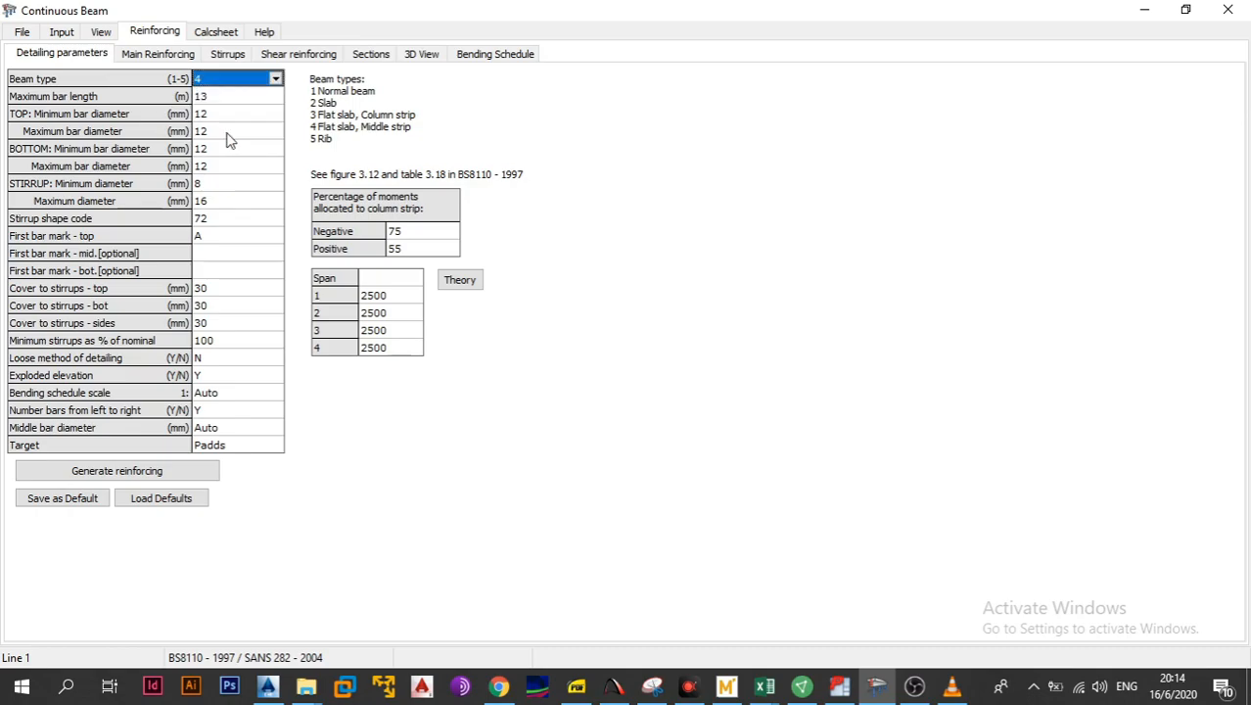
click(142, 475)
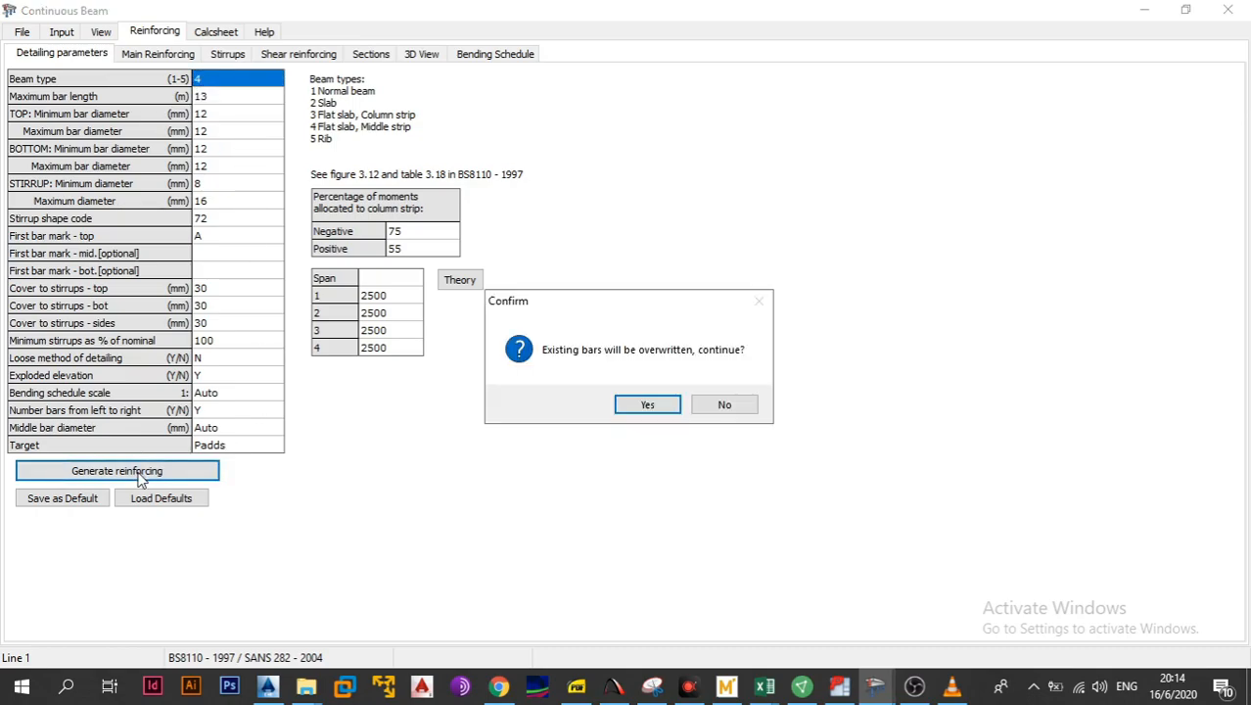
click(646, 402)
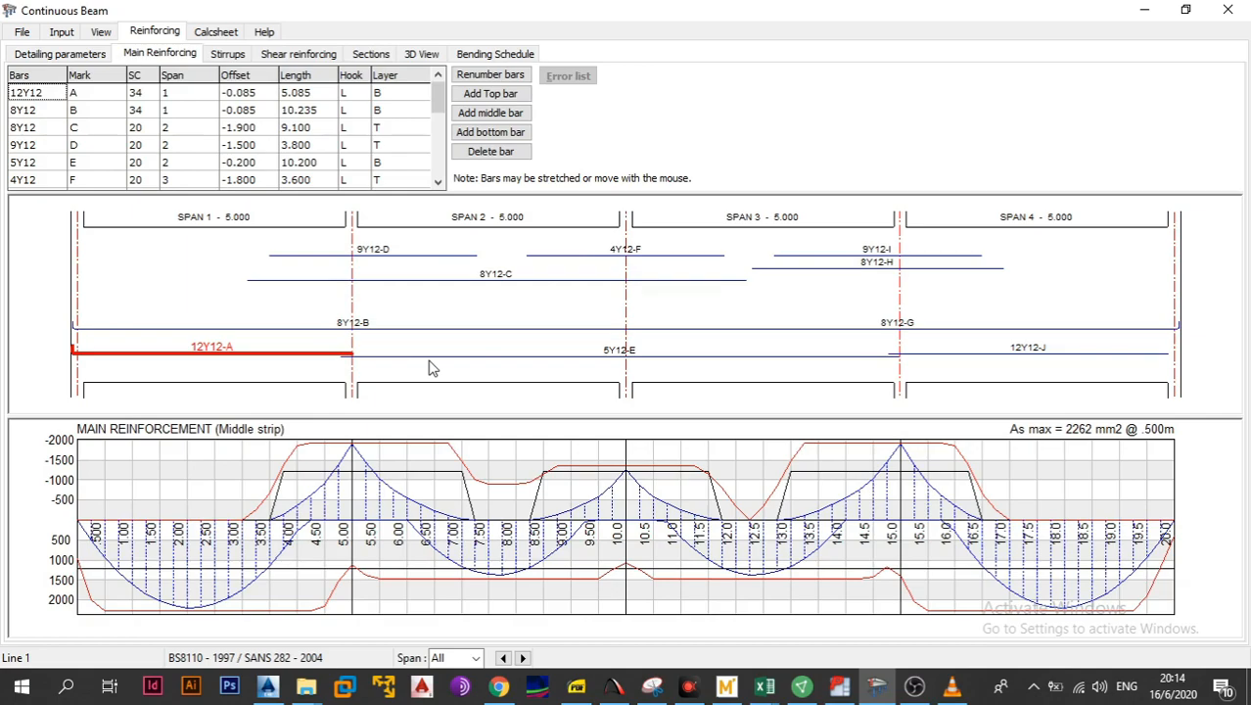
click(390, 282)
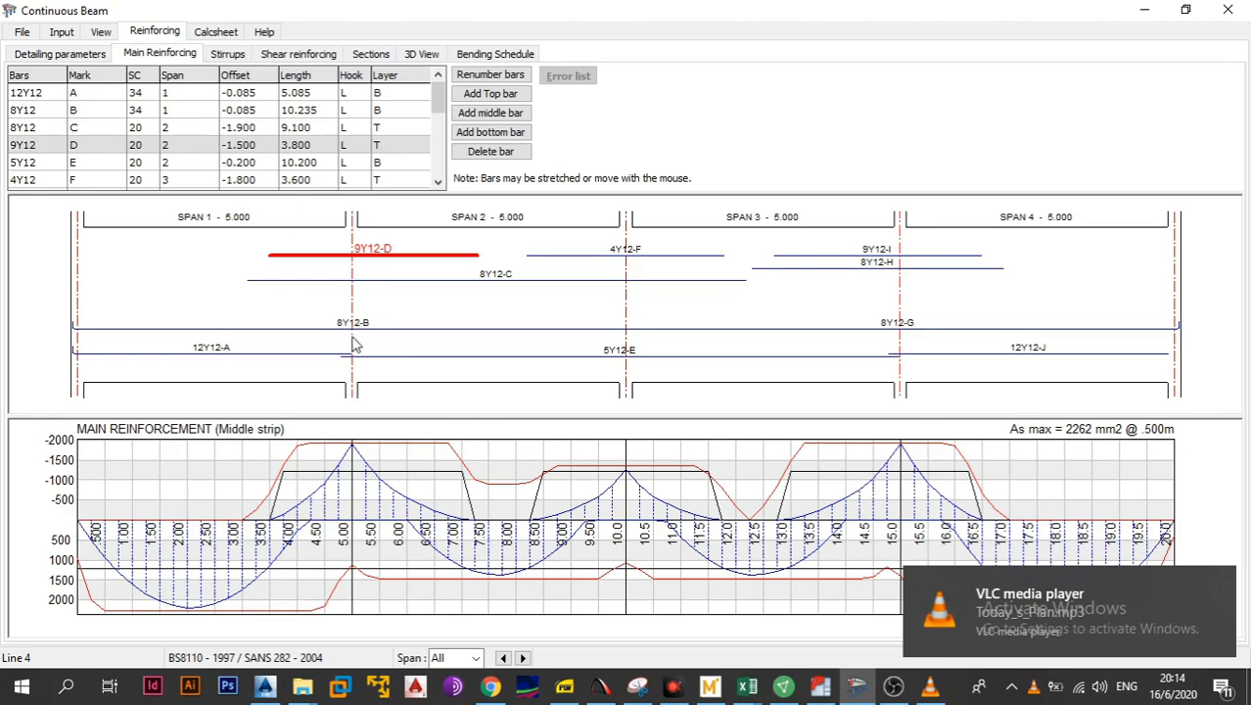
Set the beam type to 3 (flat slab, column strip) and regenerate the reinforcing, overwriting the existing bars
click(81, 55)
click(276, 79)
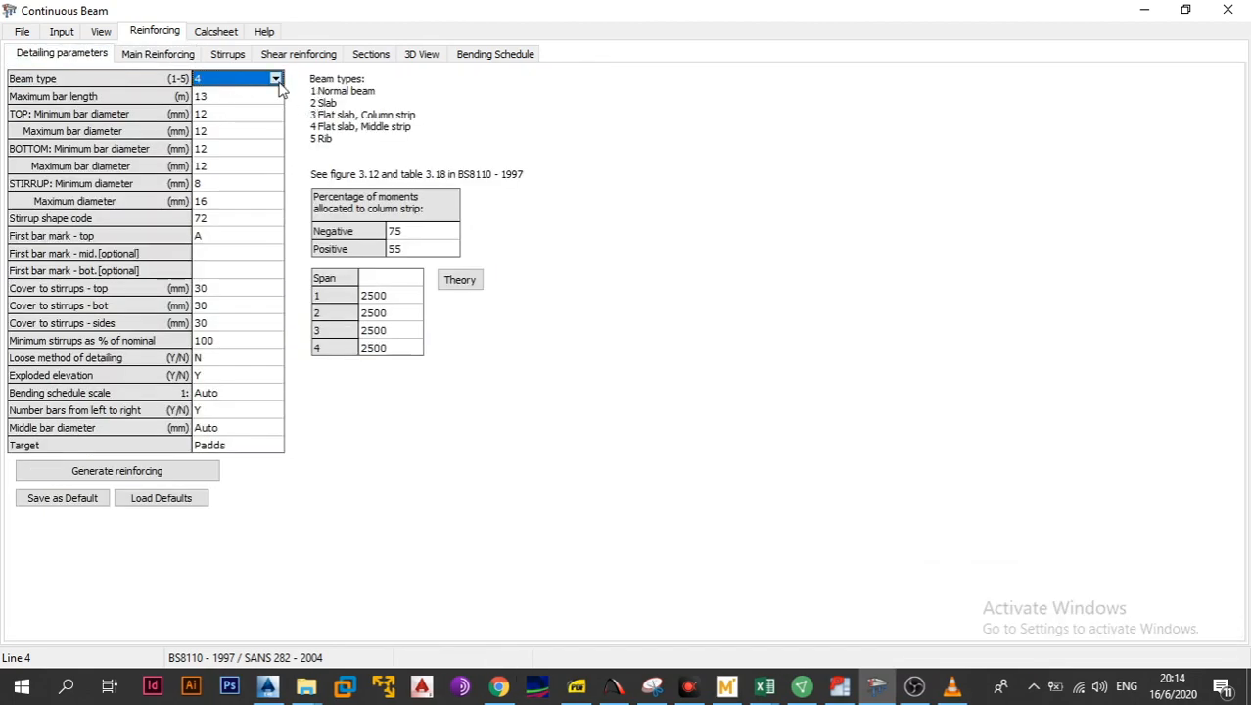
click(233, 125)
click(205, 472)
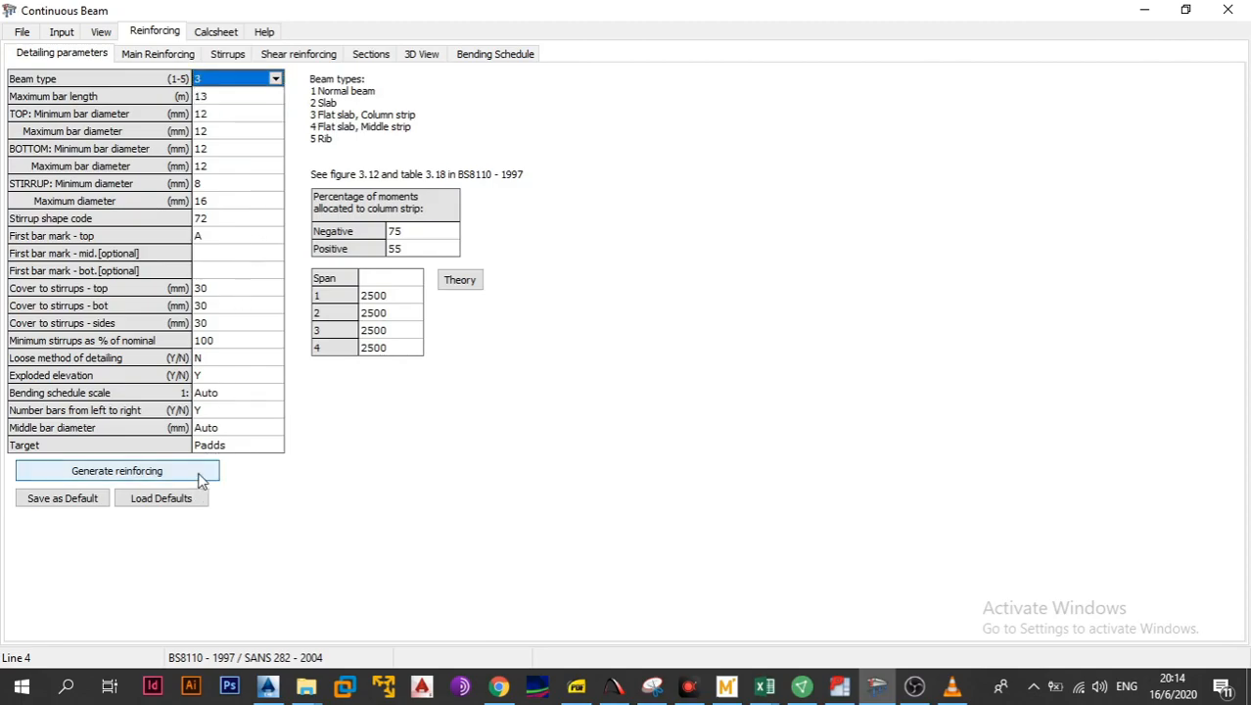
click(646, 407)
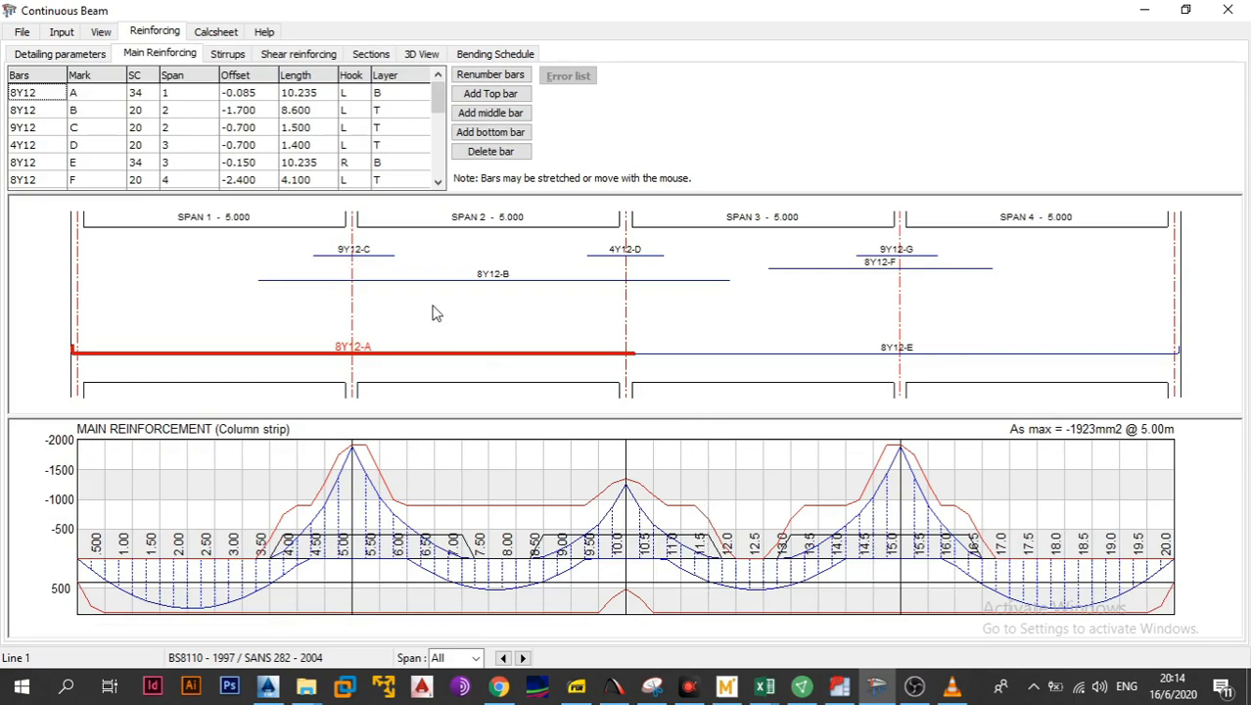
Return the beam type to 4 for the middle strip and regenerate its reinforcing, overwriting the column strip bars
click(70, 54)
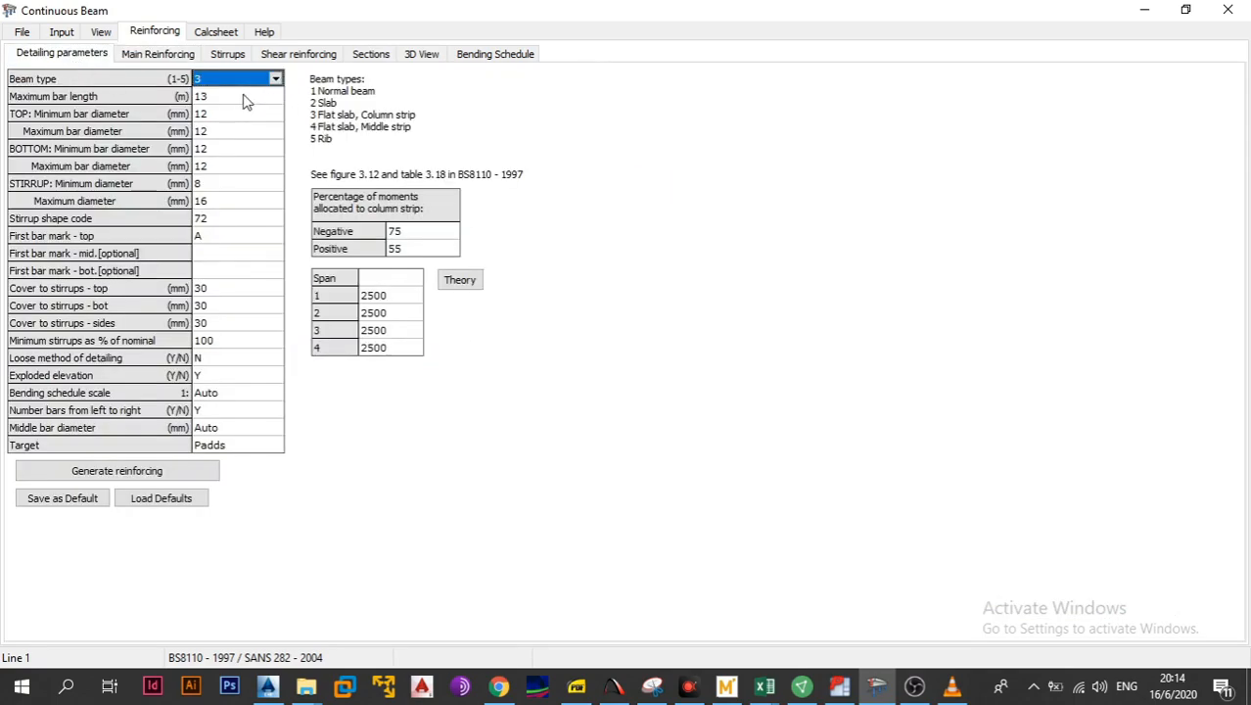
click(275, 79)
click(230, 137)
click(179, 470)
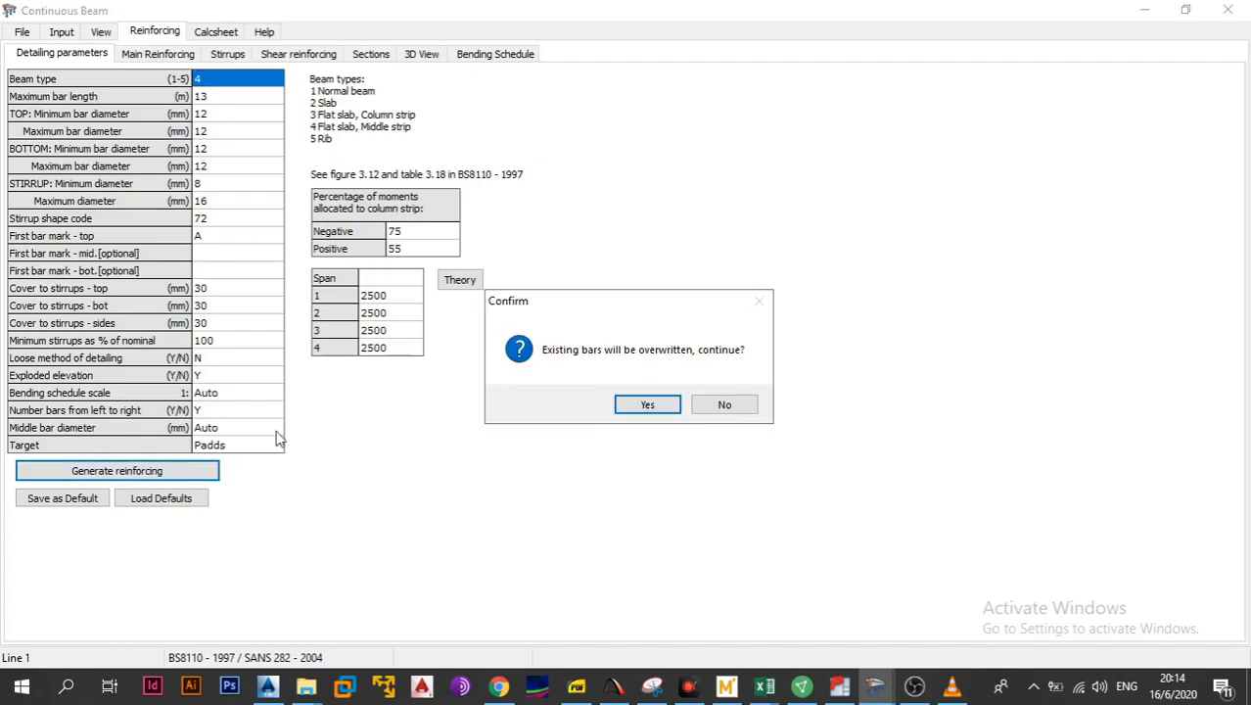
click(647, 404)
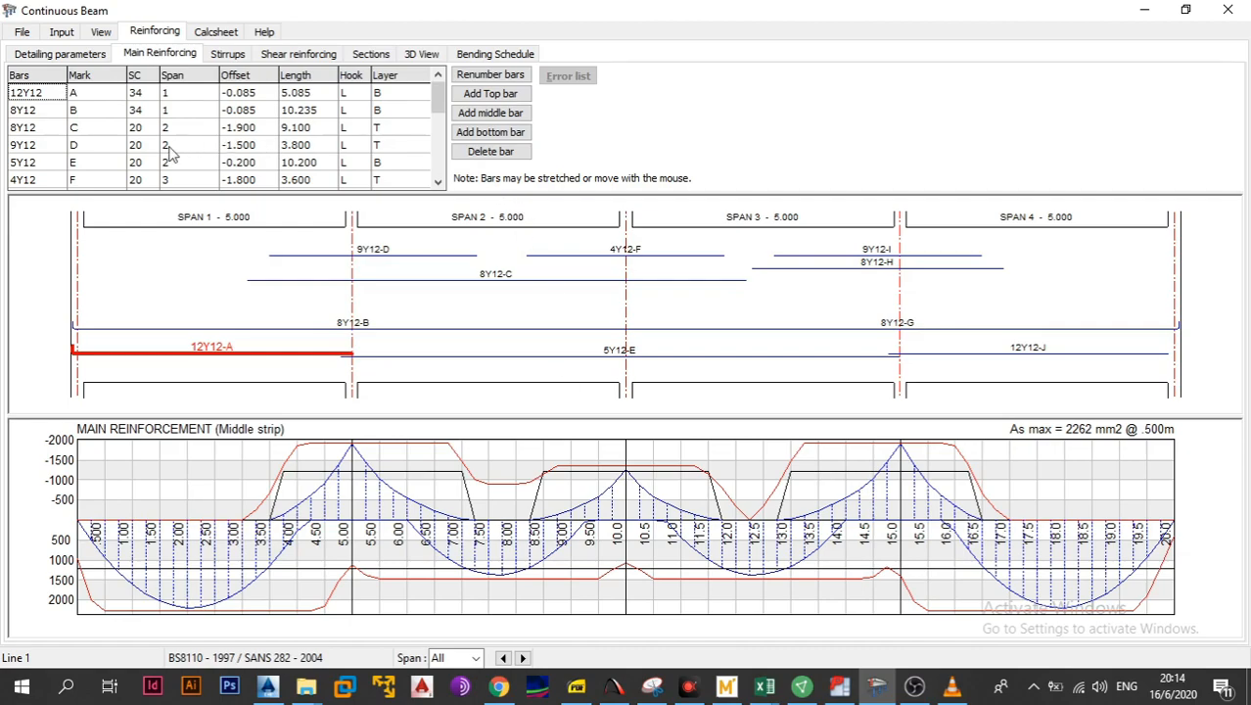
Switch to the Reinforced-Concrete-Design PDF and review the flat slab panel division and the moment split between column and middle strips
click(613, 689)
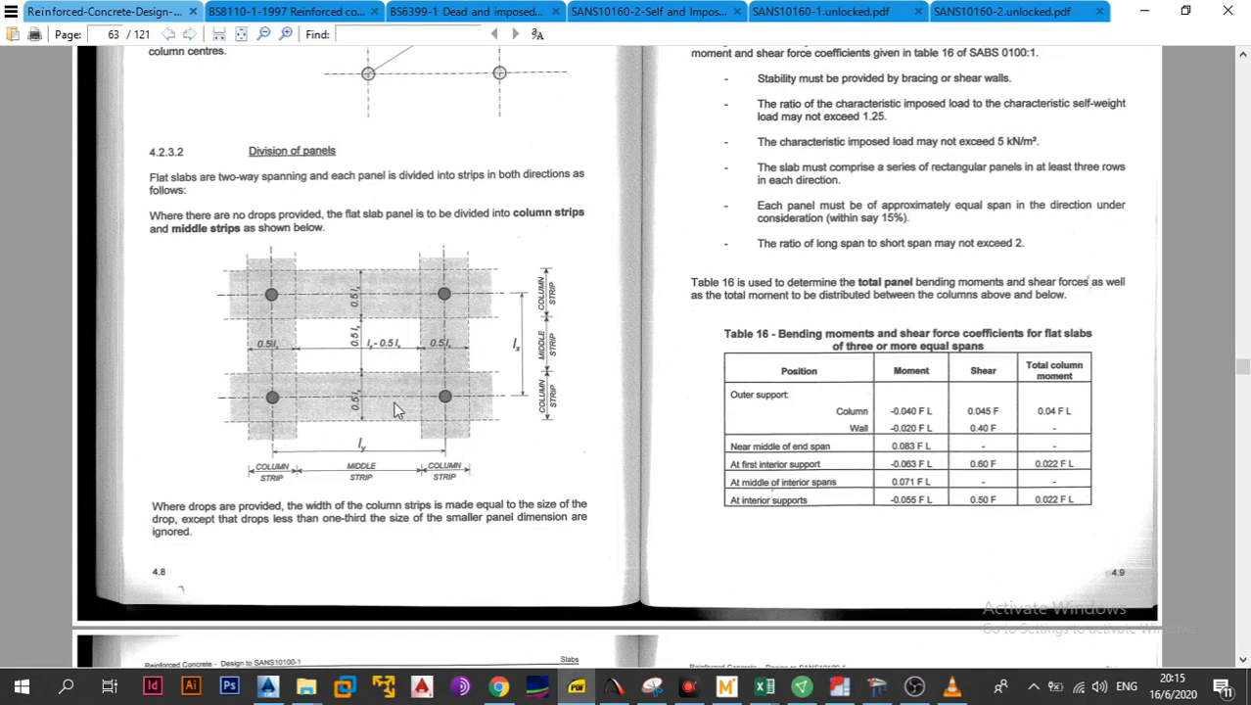
scroll(396, 407, down, 10)
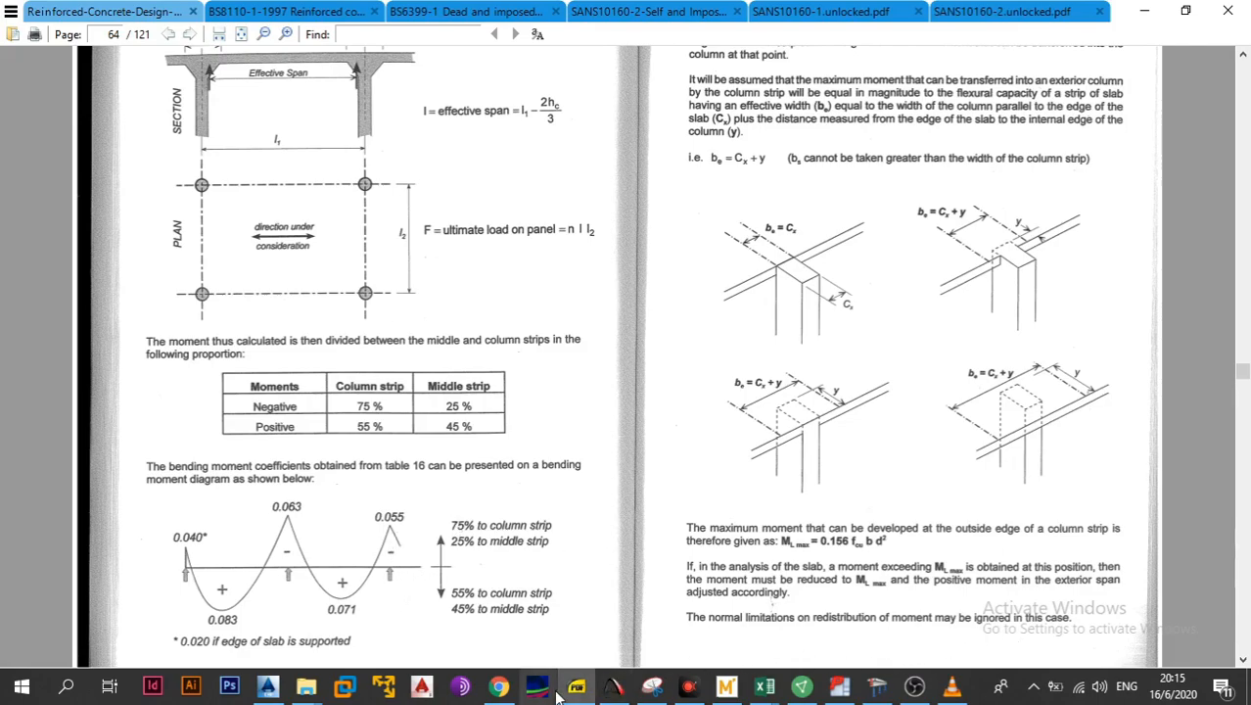
Switch back to Prokon Continuous Beam and check the stirrups and shear reinforcement before returning to the main reinforcement
click(877, 685)
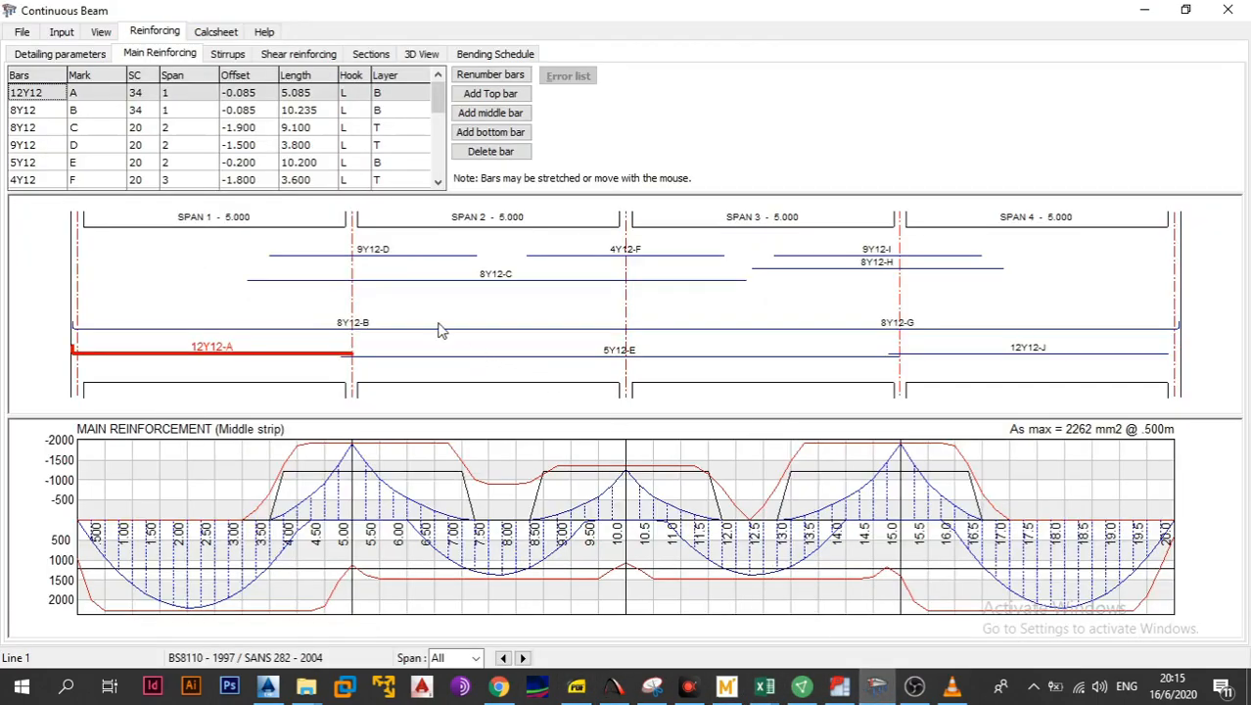
click(240, 56)
click(267, 61)
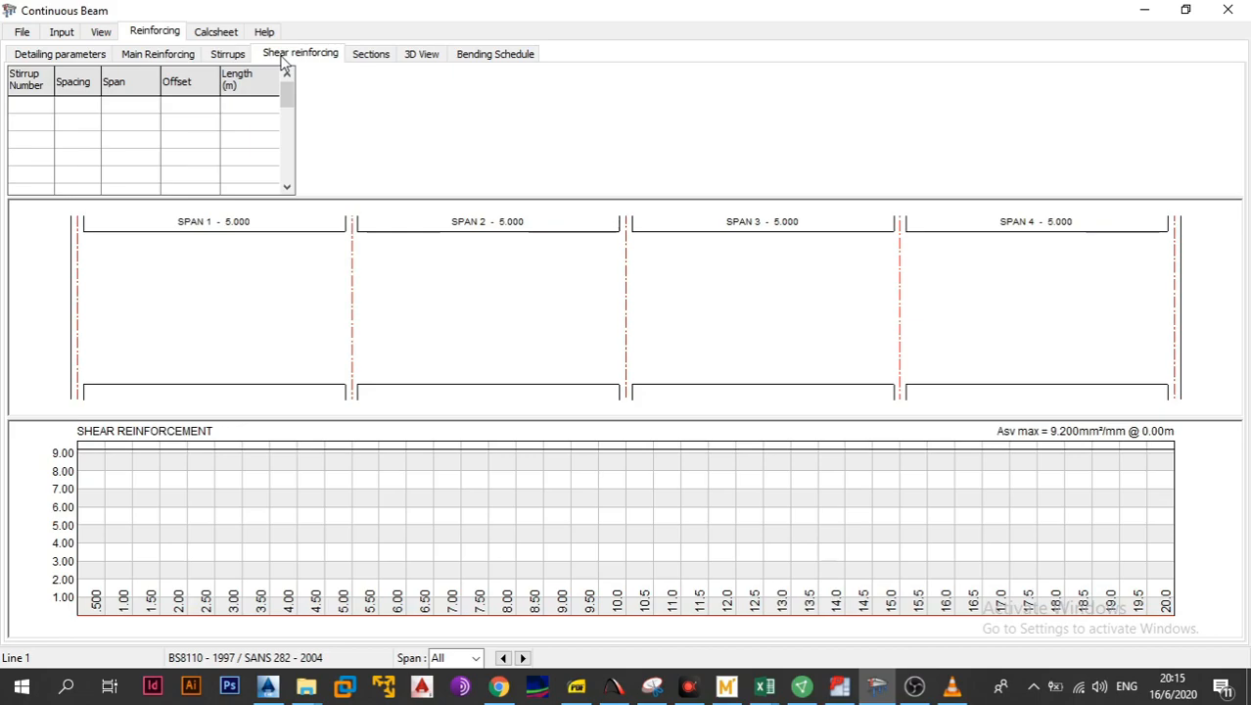
click(168, 53)
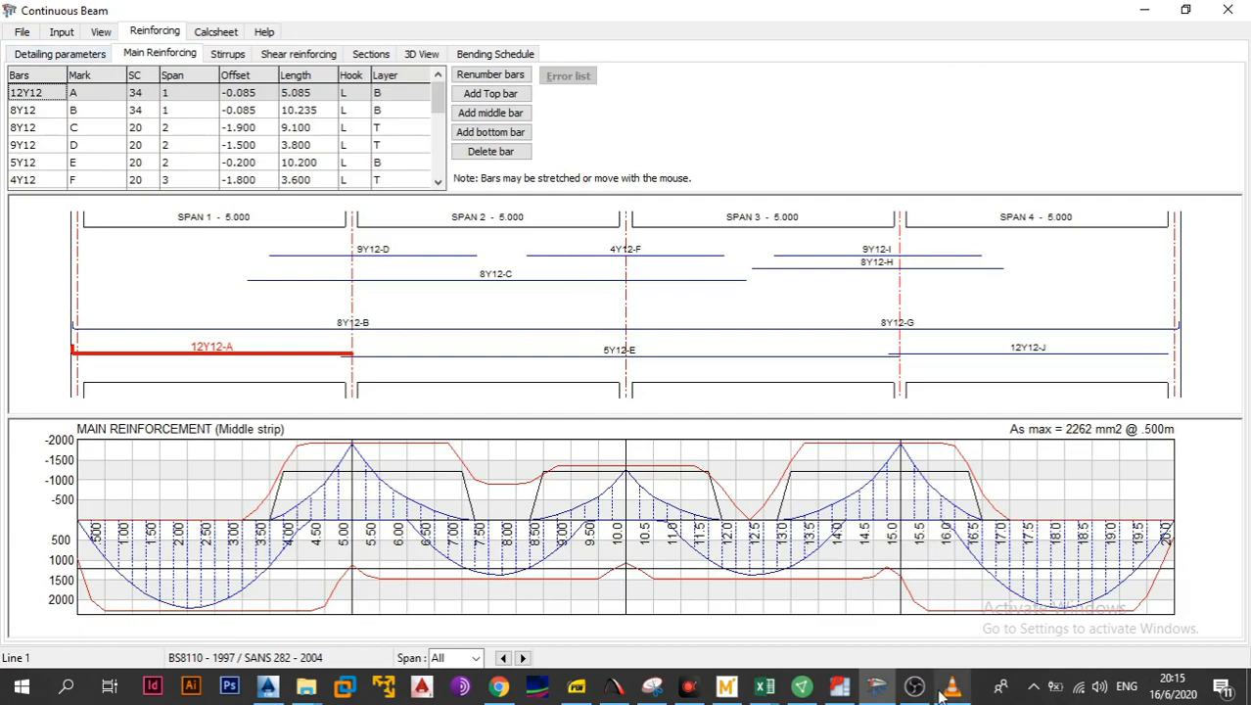
Switch to PADDS, maximise its window, and examine the first floor layout with the strip lines around grid 2
click(854, 688)
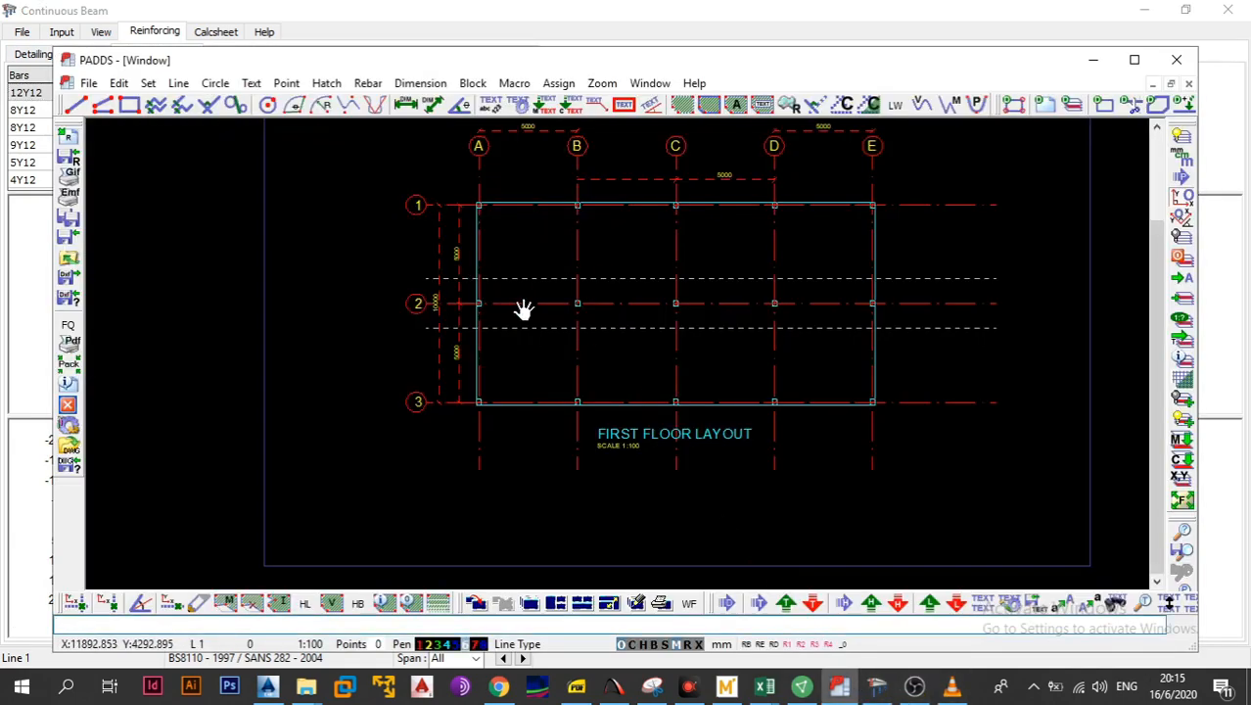
drag(522, 307, 476, 312)
click(1134, 60)
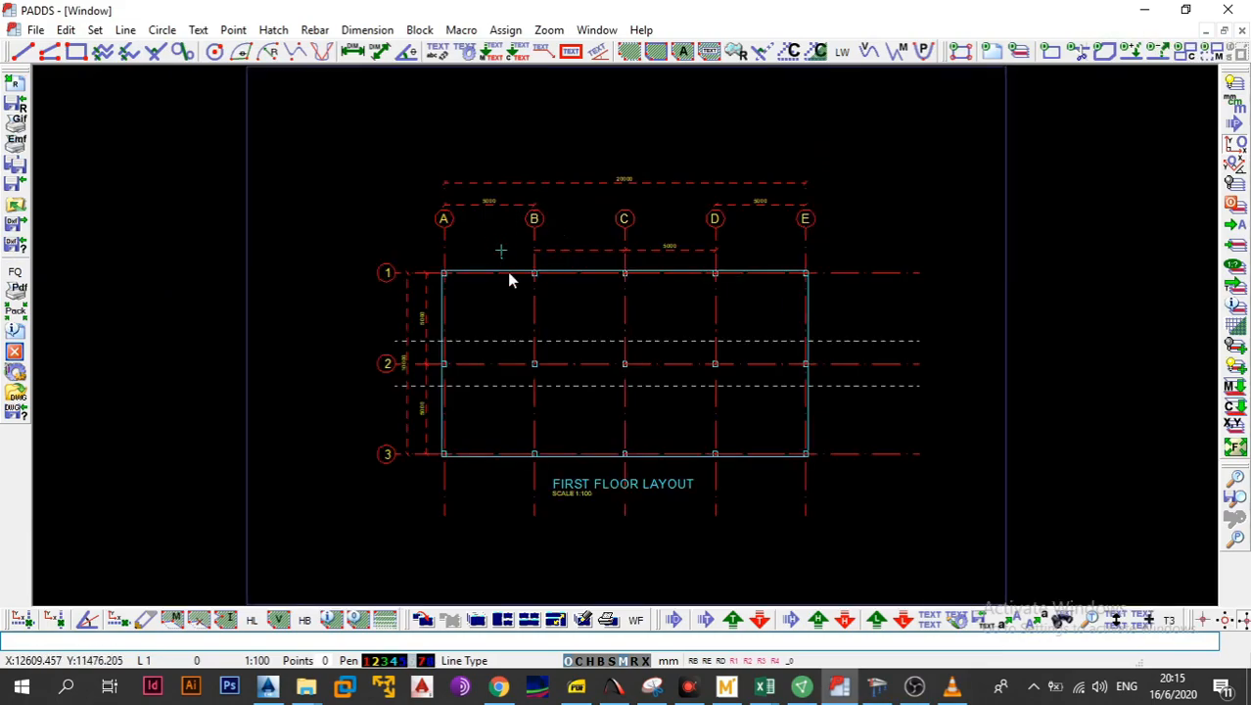
scroll(507, 346, up, 3)
scroll(428, 293, down, 2)
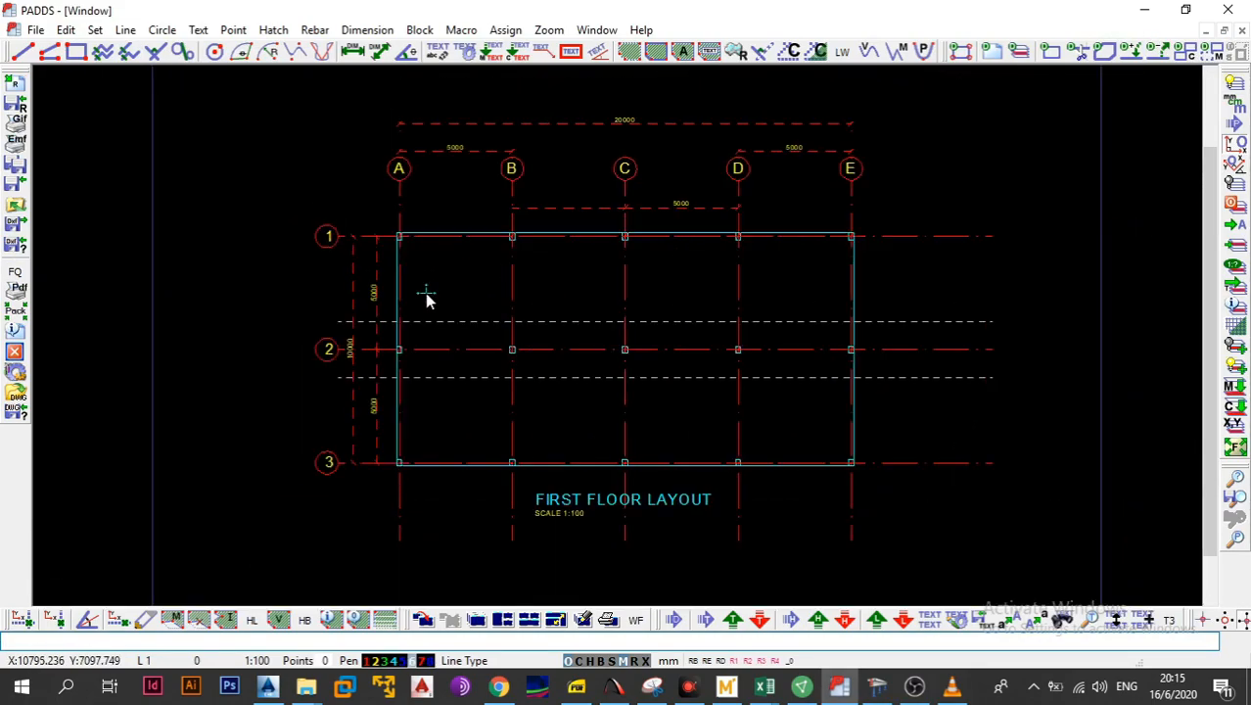
mouse_move(418, 285)
mouse_down()
mouse_move(400, 271)
mouse_move(330, 279)
mouse_up()
scroll(332, 277, up, 2)
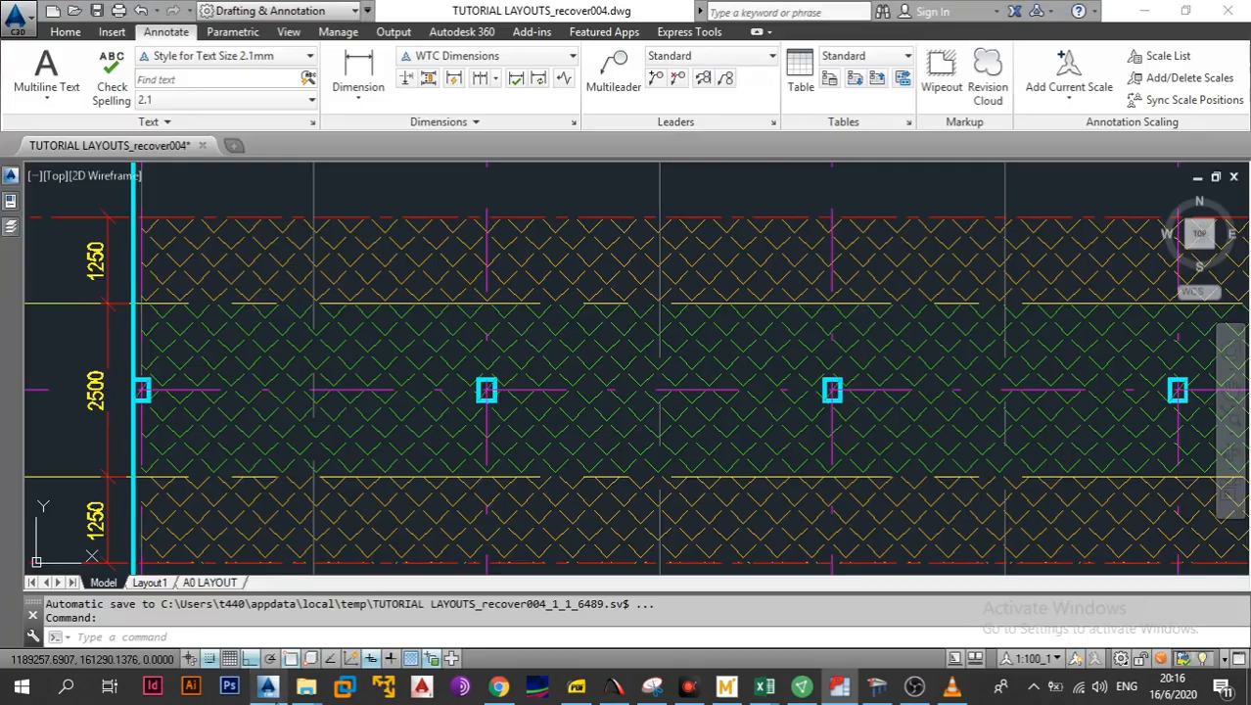
Switch to the TUTORIAL LAYOUTS_recover004 drawing and review the first floor layouts in sequence, from the plain grid through midpoints to slab strips Ly
click(267, 685)
scroll(441, 361, down, 6)
scroll(374, 294, up, 5)
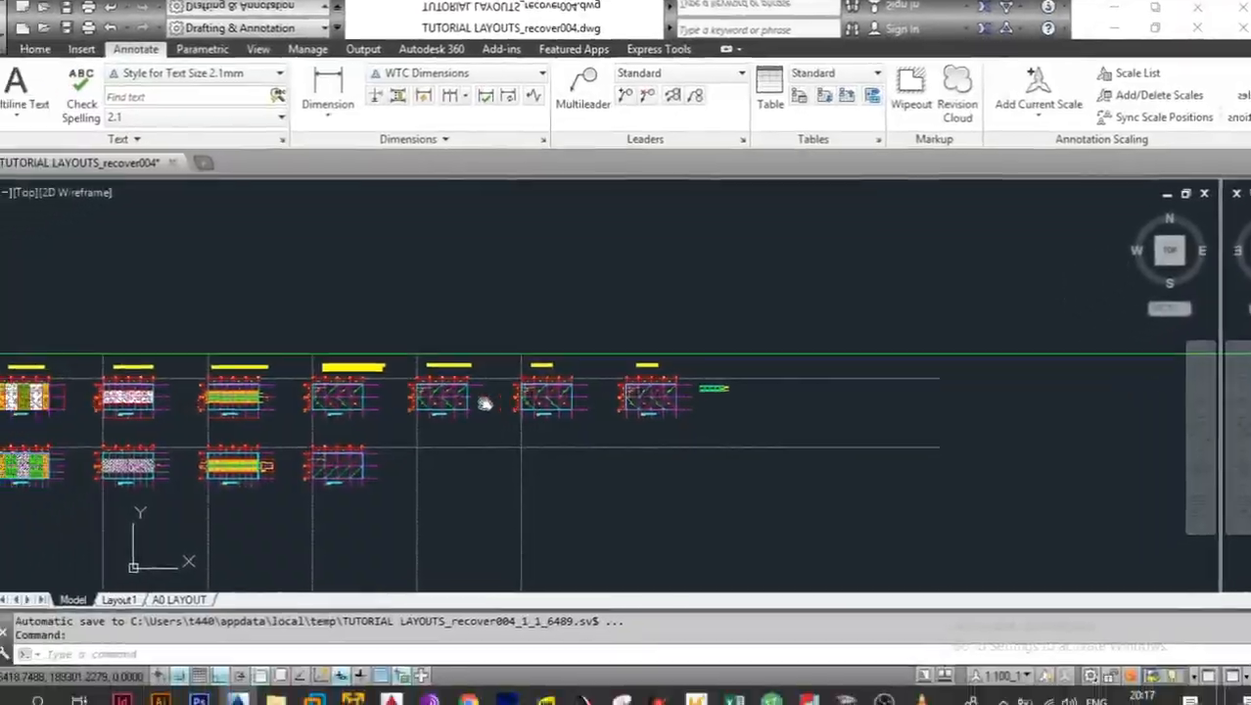
scroll(59, 362, up, 3)
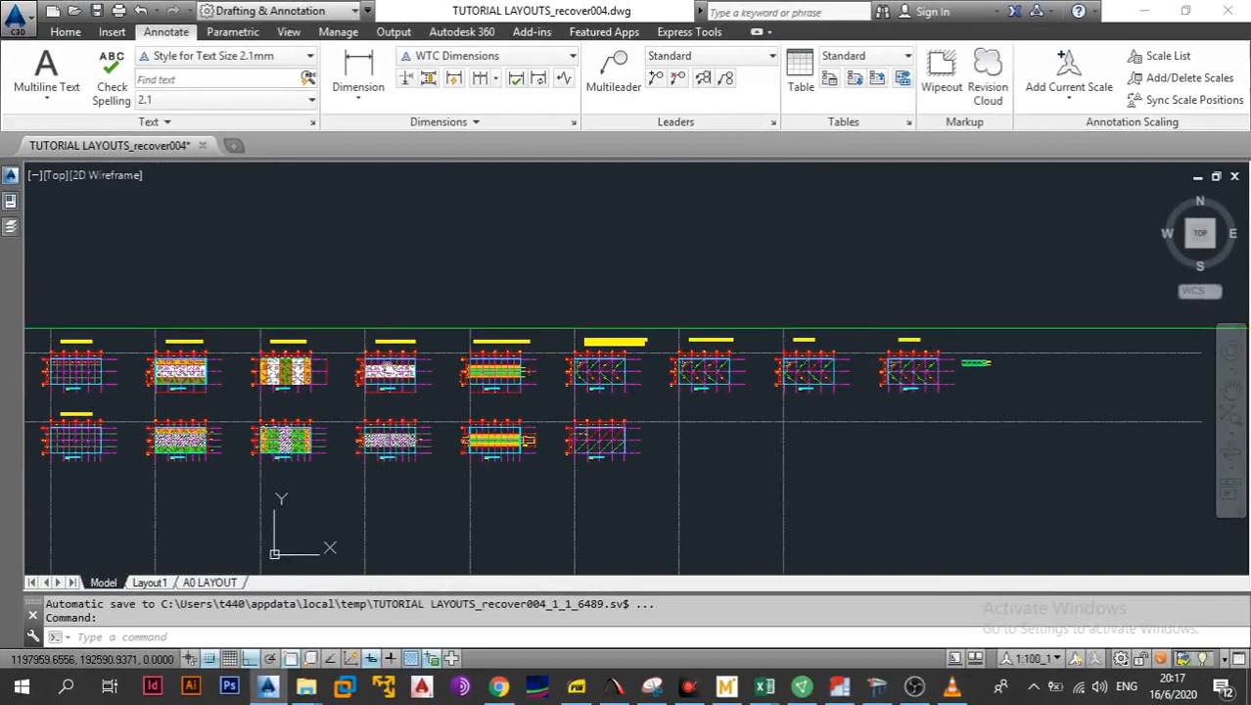
scroll(213, 313, down, 3)
scroll(212, 313, up, 5)
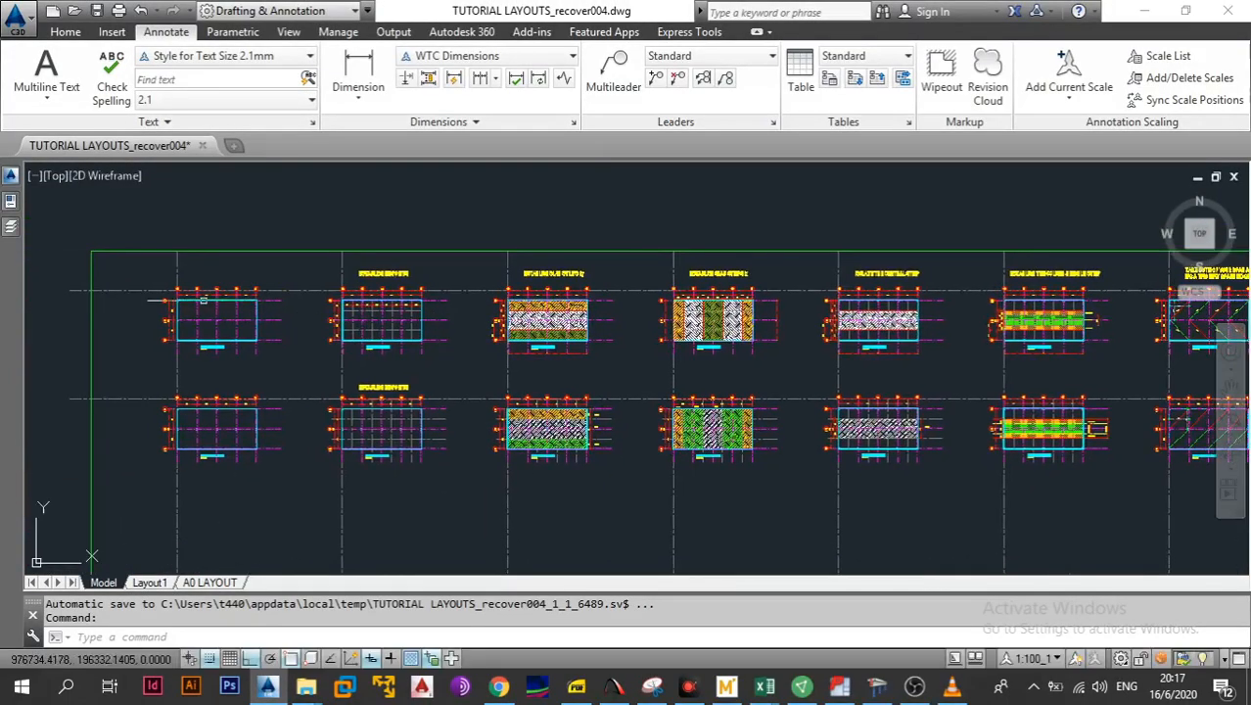
scroll(213, 313, up, 2)
scroll(315, 344, up, 2)
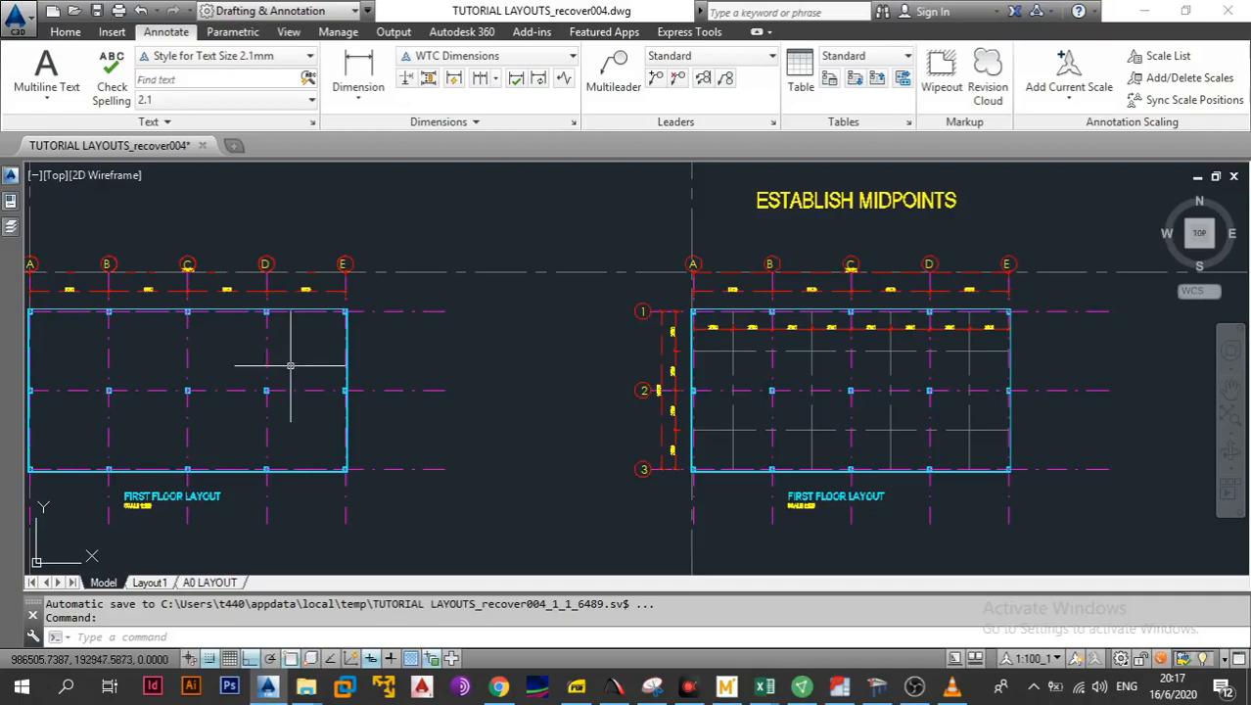
mouse_move(291, 363)
mouse_down()
mouse_move(348, 358)
mouse_move(290, 368)
mouse_up()
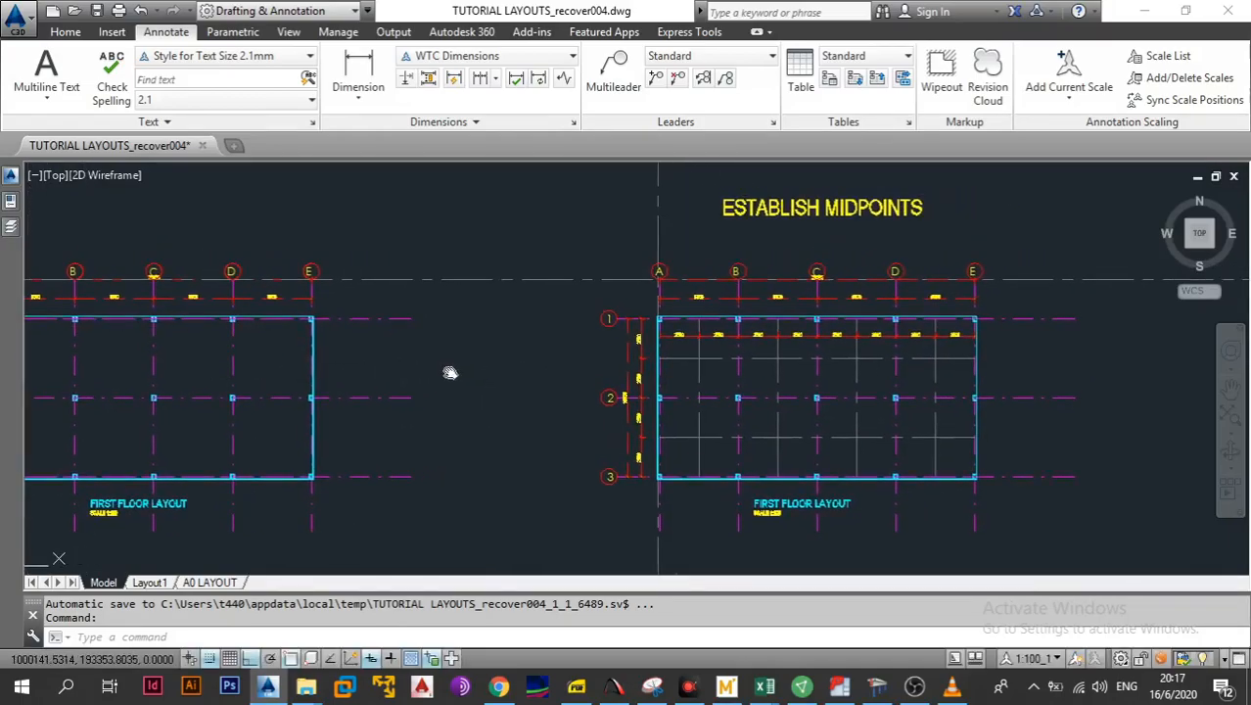
drag(685, 366, 248, 370)
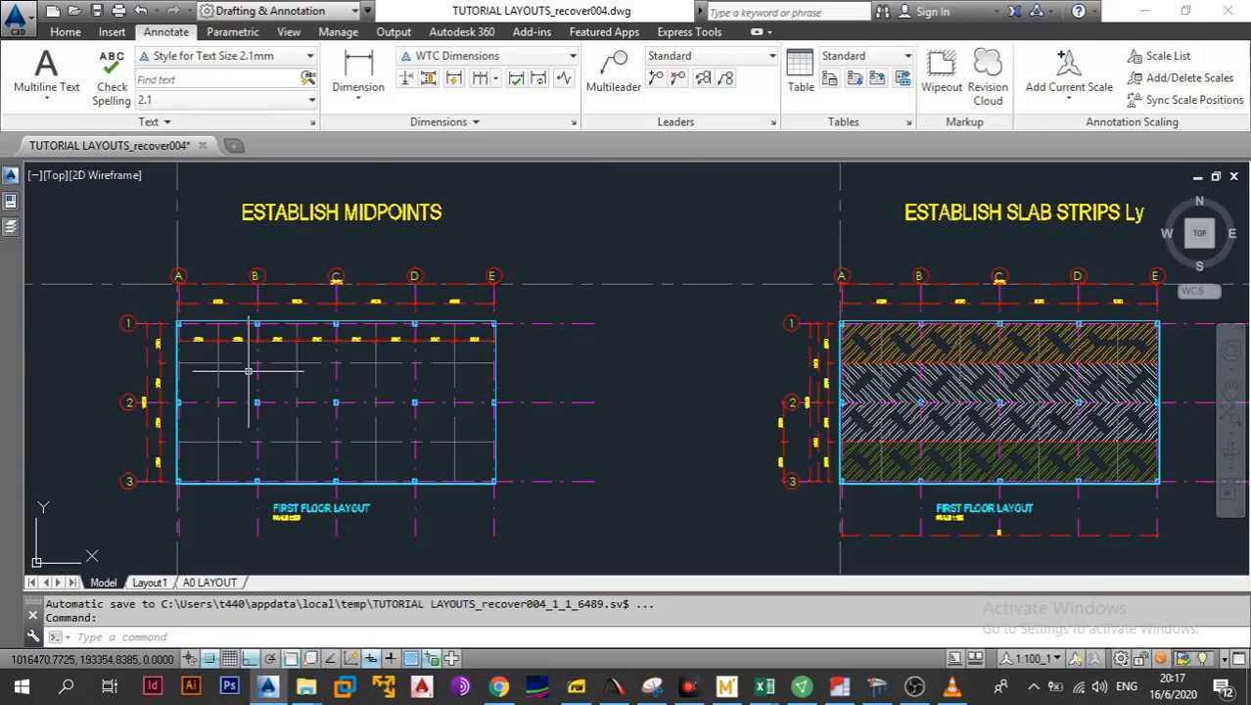
drag(336, 368, 118, 366)
drag(536, 366, 246, 363)
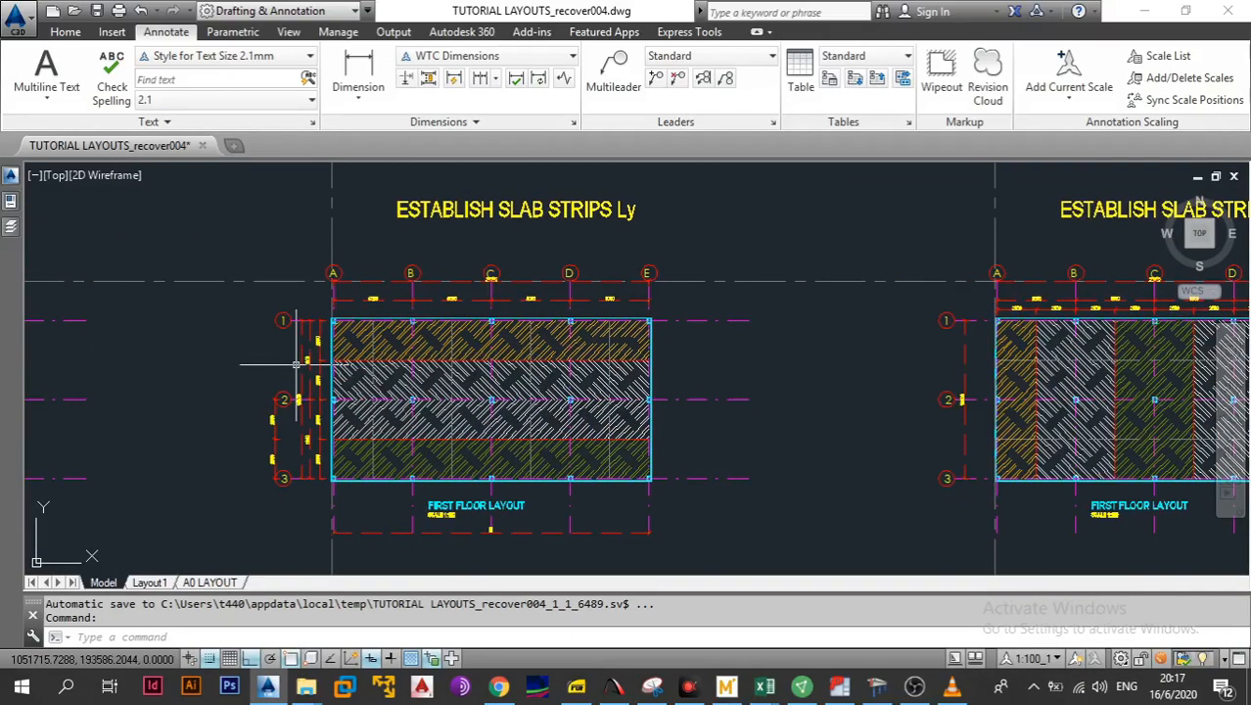
Review the first floor layouts in sequence, from slab strips lx through the isolated central strip to the column and middle strips
drag(903, 364, 333, 353)
drag(617, 344, 376, 343)
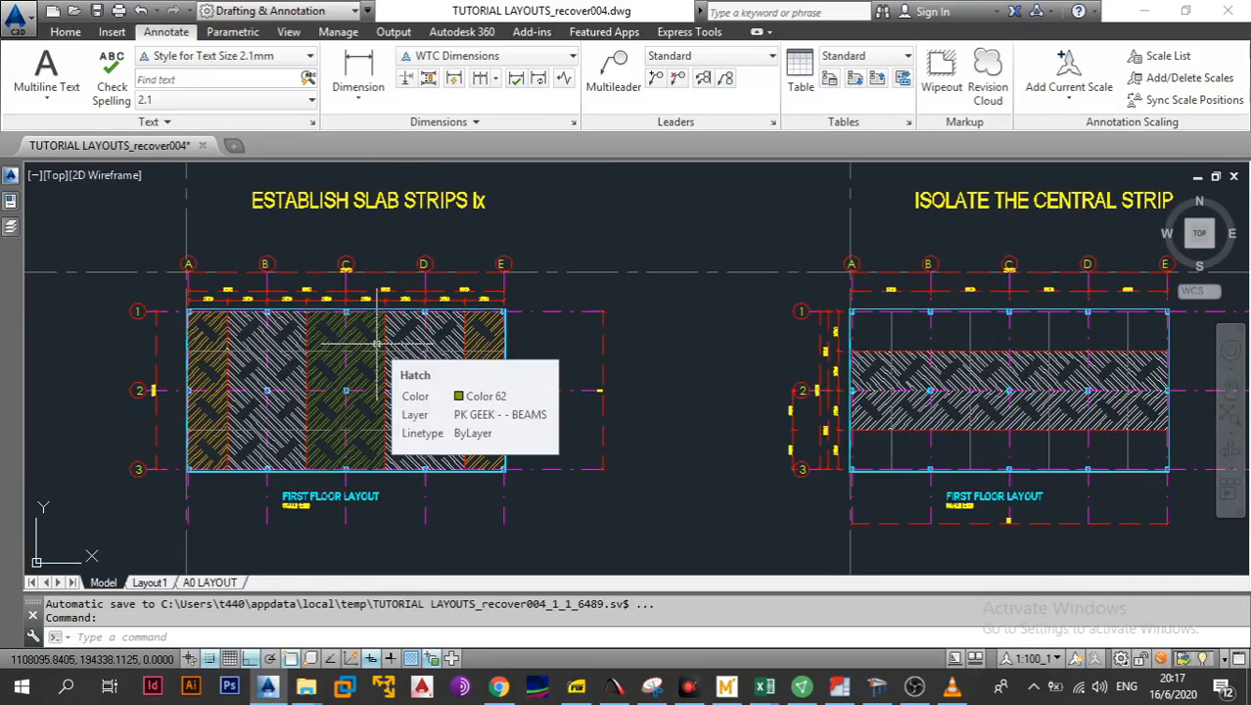
scroll(377, 344, down, 4)
drag(542, 319, 460, 315)
scroll(521, 318, up, 4)
mouse_move(659, 337)
mouse_down()
mouse_move(227, 321)
mouse_move(358, 321)
mouse_up()
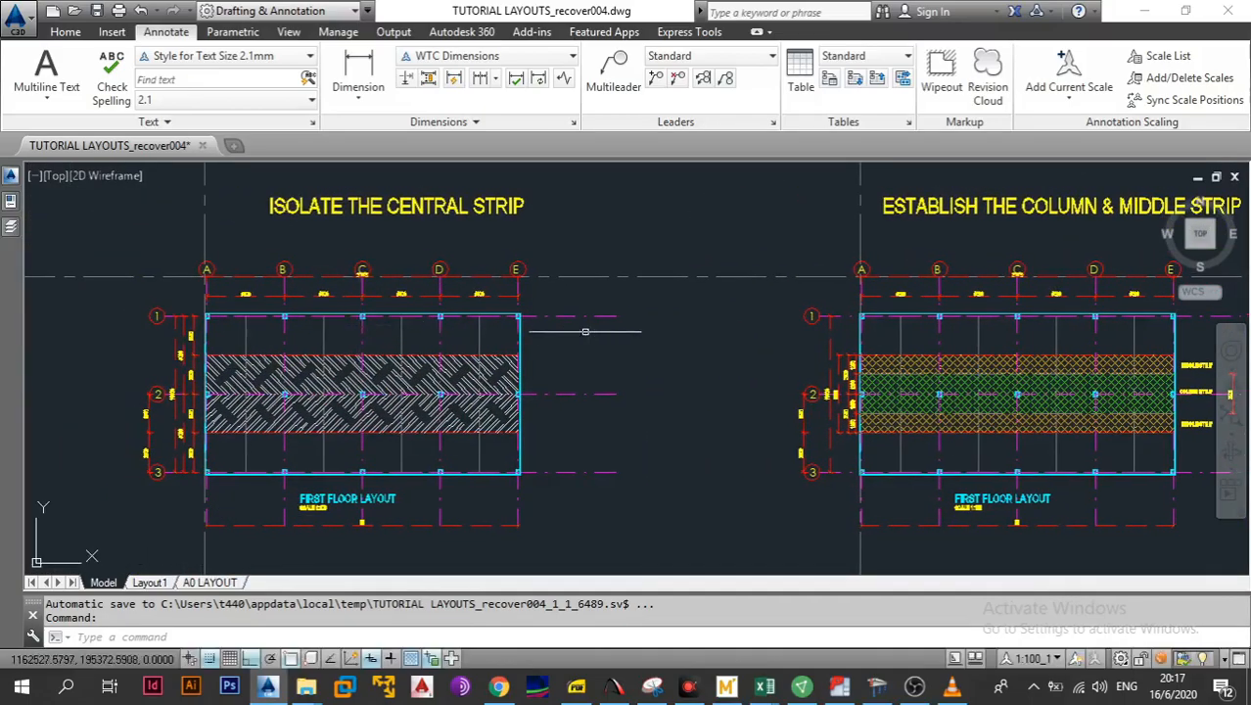
drag(543, 331, 59, 333)
drag(416, 330, 278, 330)
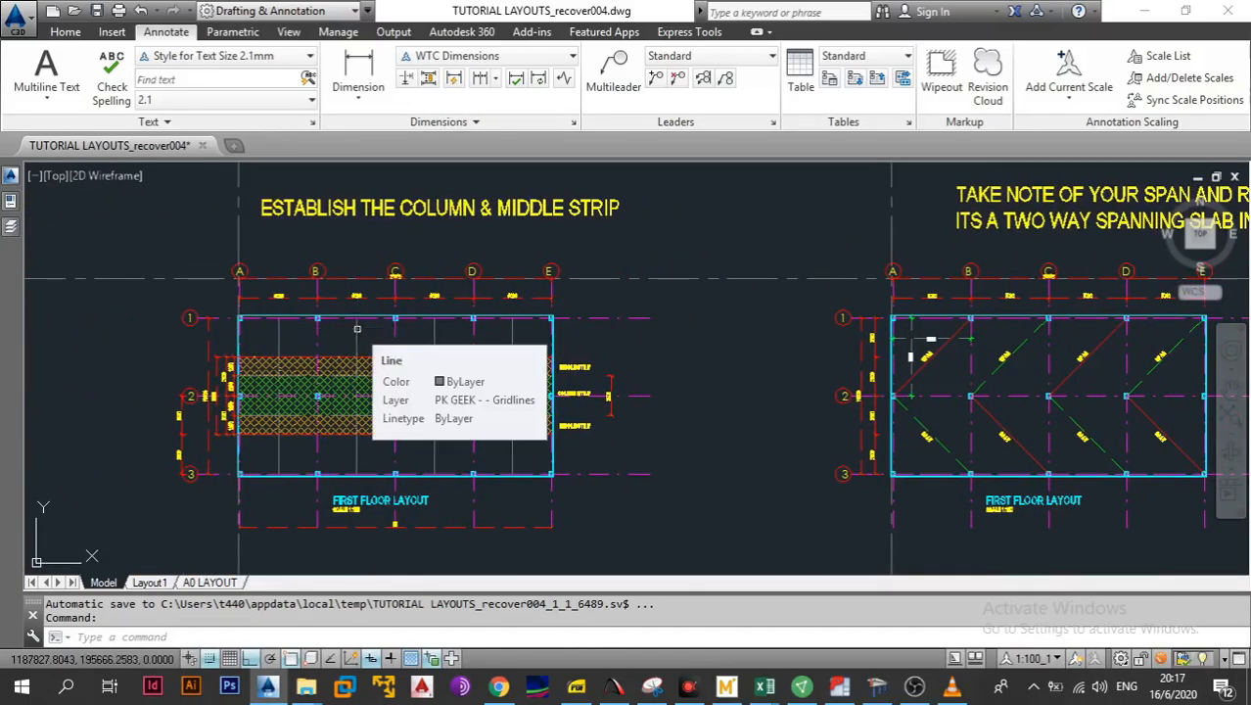
Review the two-way span note layout, the Mathcad depth calculation layout and the Go to Prokon layout
drag(776, 350, 85, 360)
drag(381, 335, 337, 337)
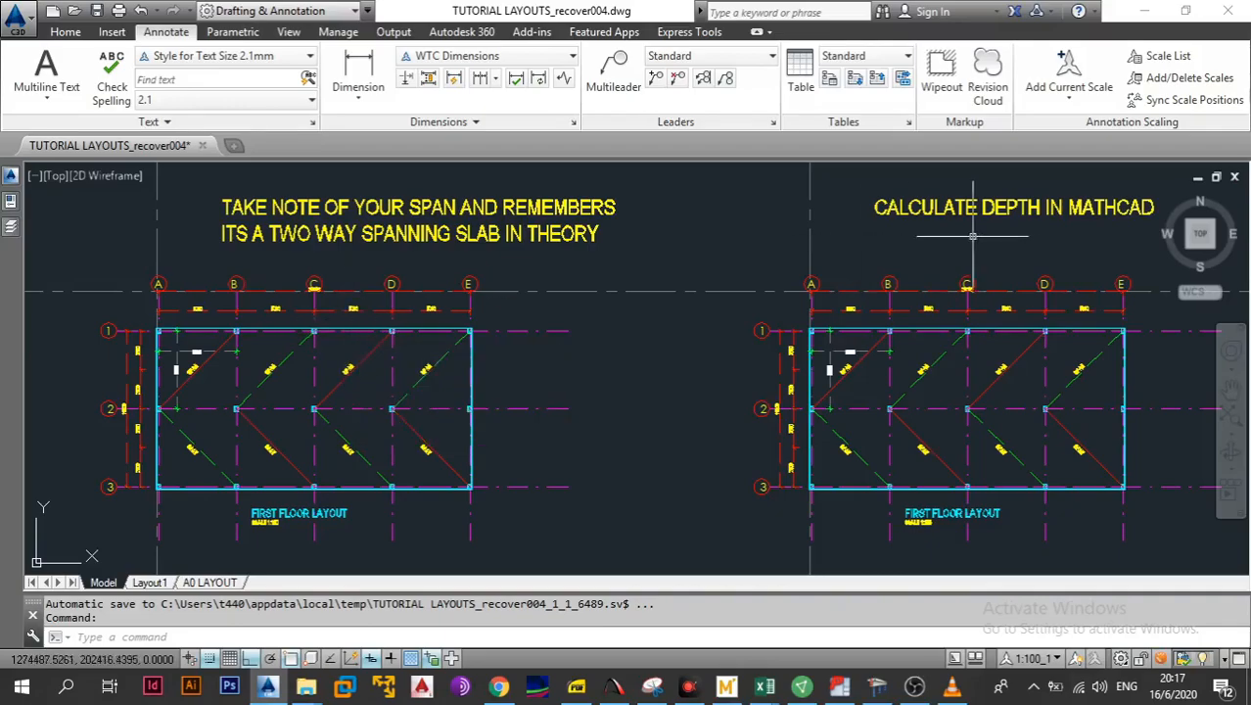
drag(971, 249, 462, 254)
drag(689, 256, 566, 270)
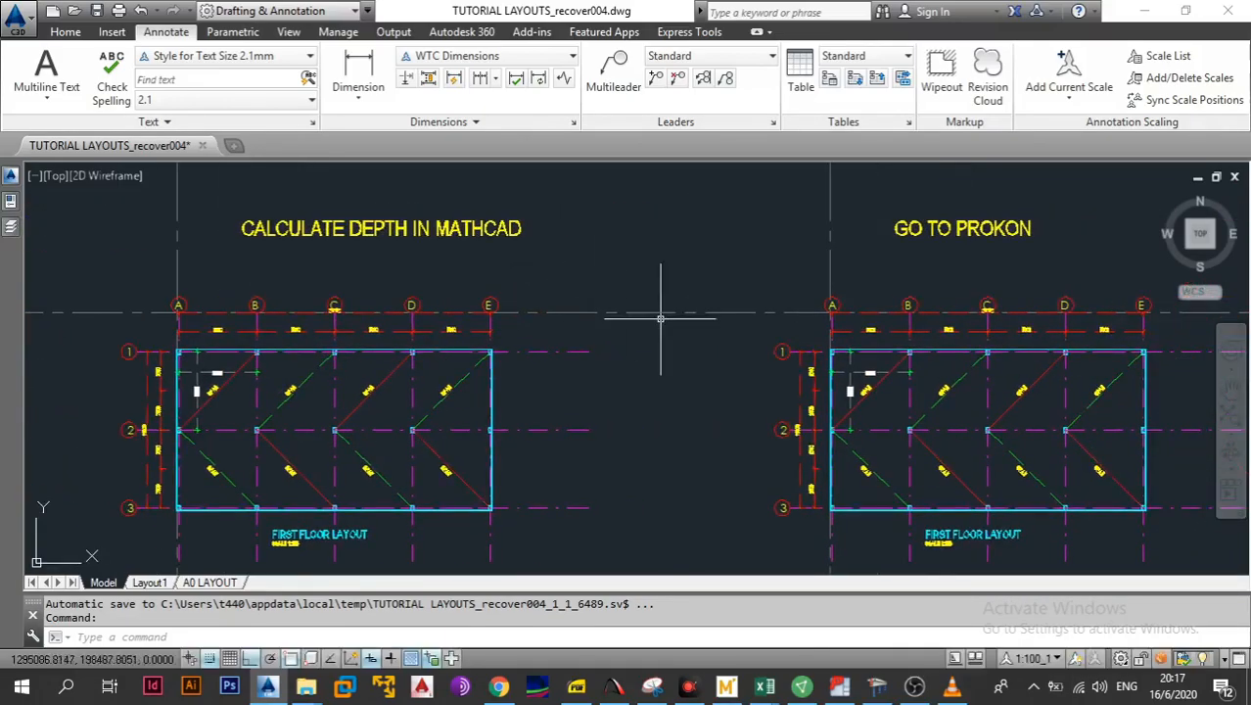
drag(662, 319, 313, 257)
drag(602, 272, 524, 304)
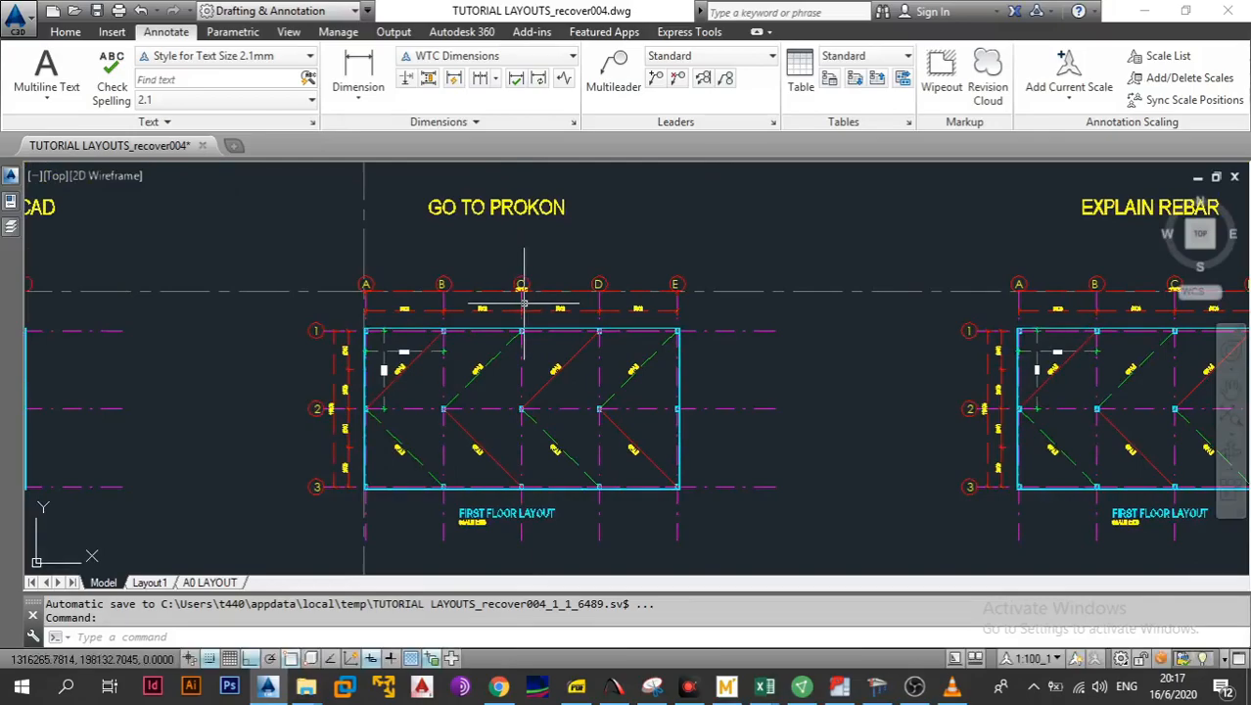
mouse_move(524, 304)
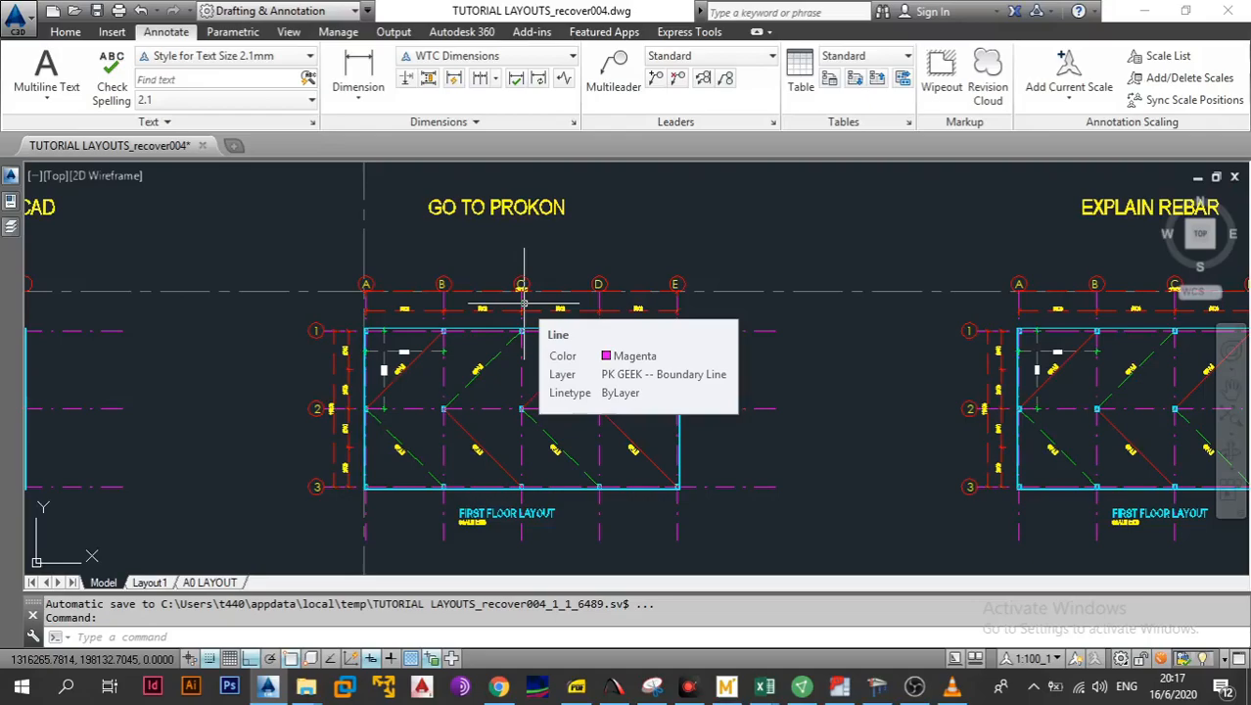
Examine both rows of first floor layouts together as an overview of the whole slab design sequence
scroll(524, 303, down, 10)
drag(108, 331, 381, 334)
scroll(382, 335, up, 6)
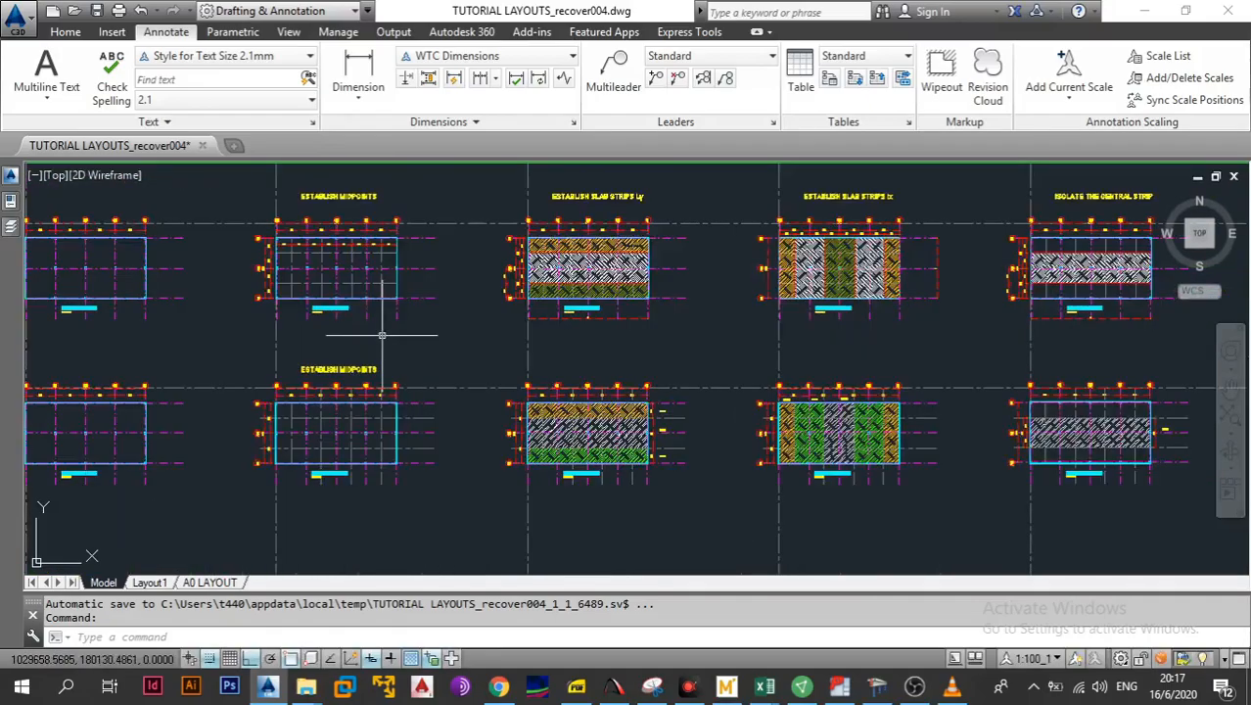
drag(725, 317, 452, 320)
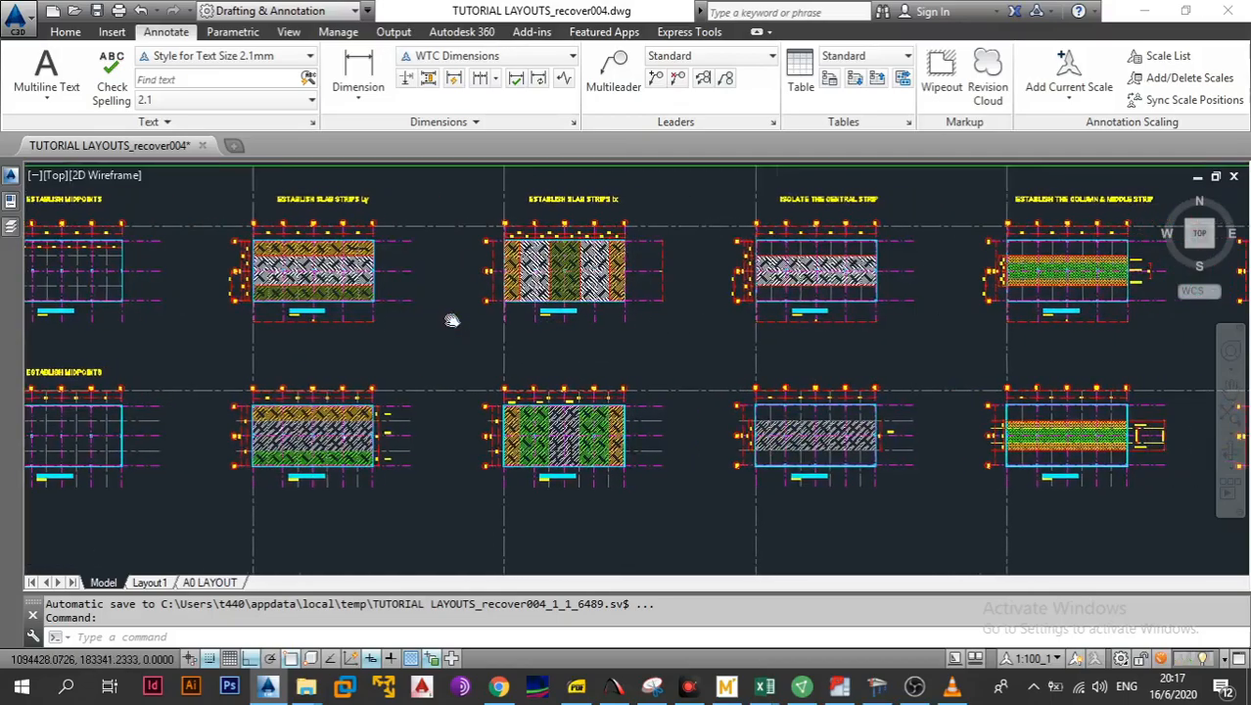
scroll(451, 321, down, 4)
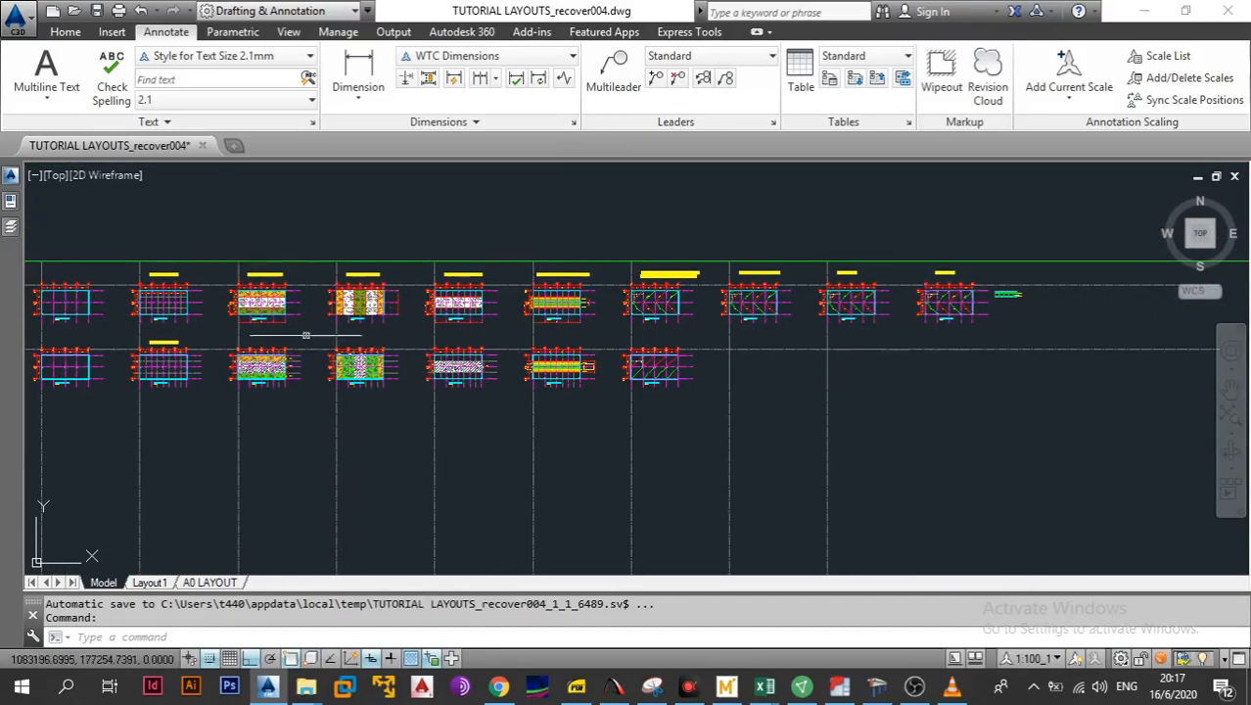
scroll(200, 333, up, 2)
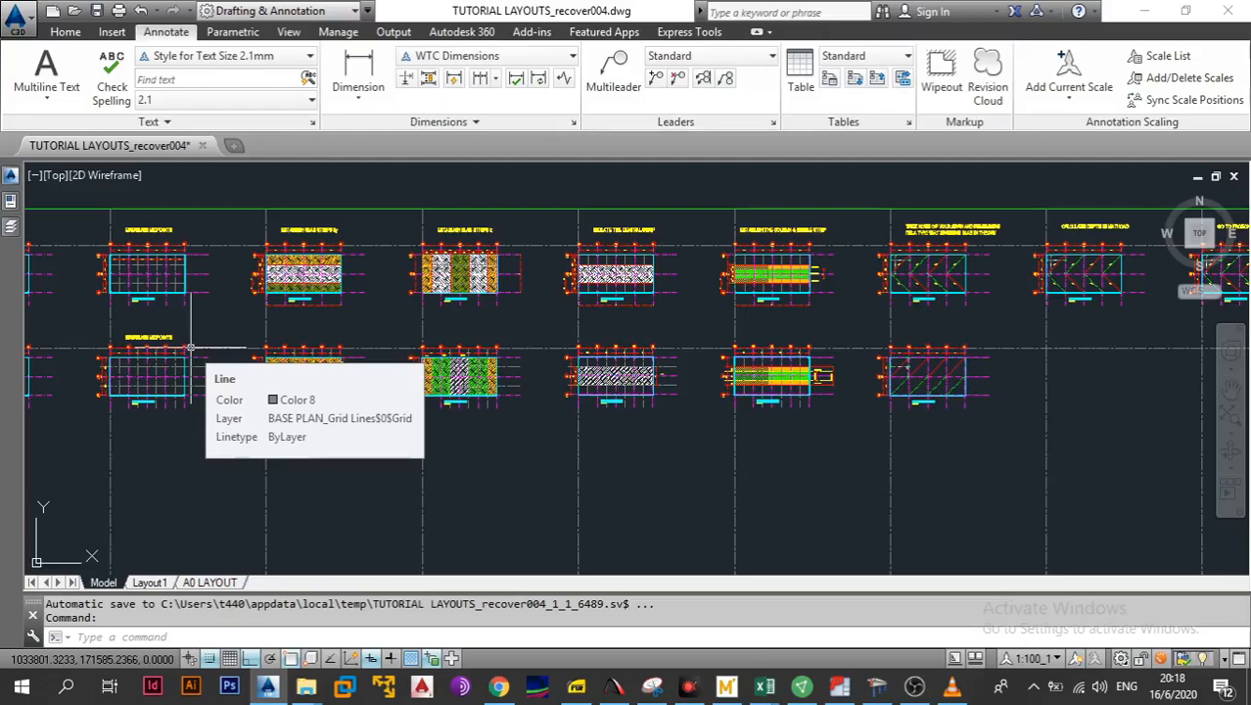
click(916, 685)
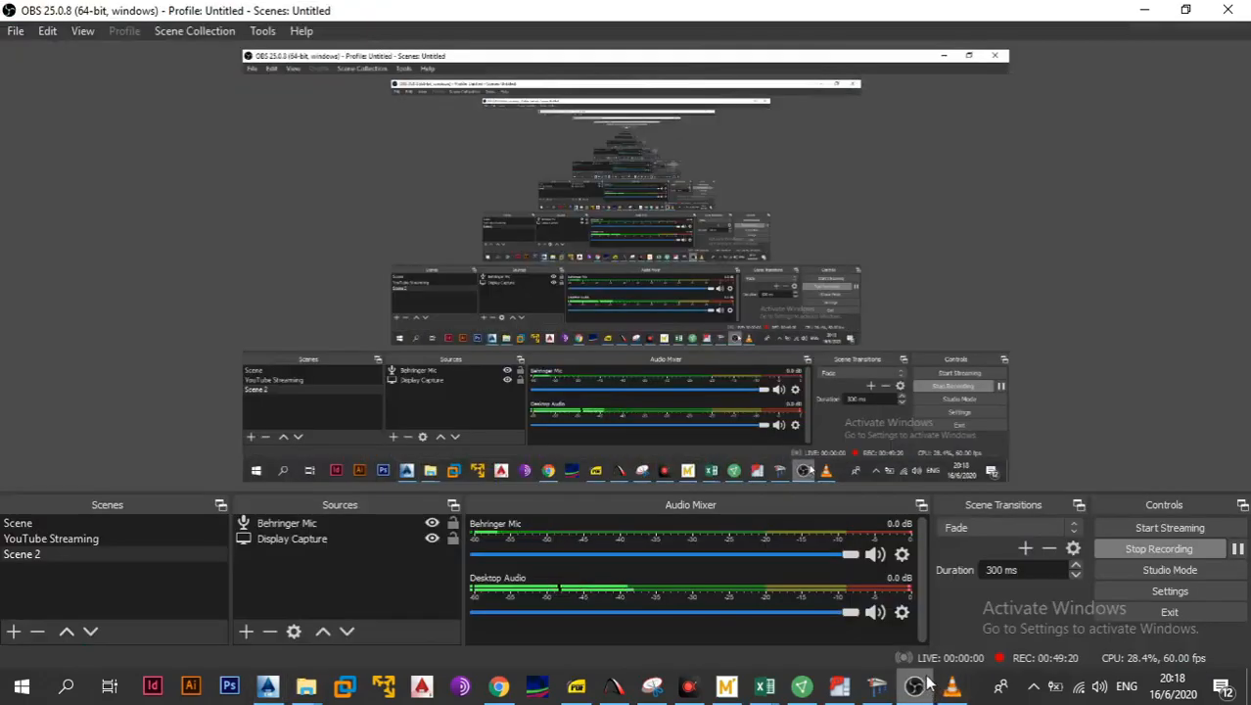